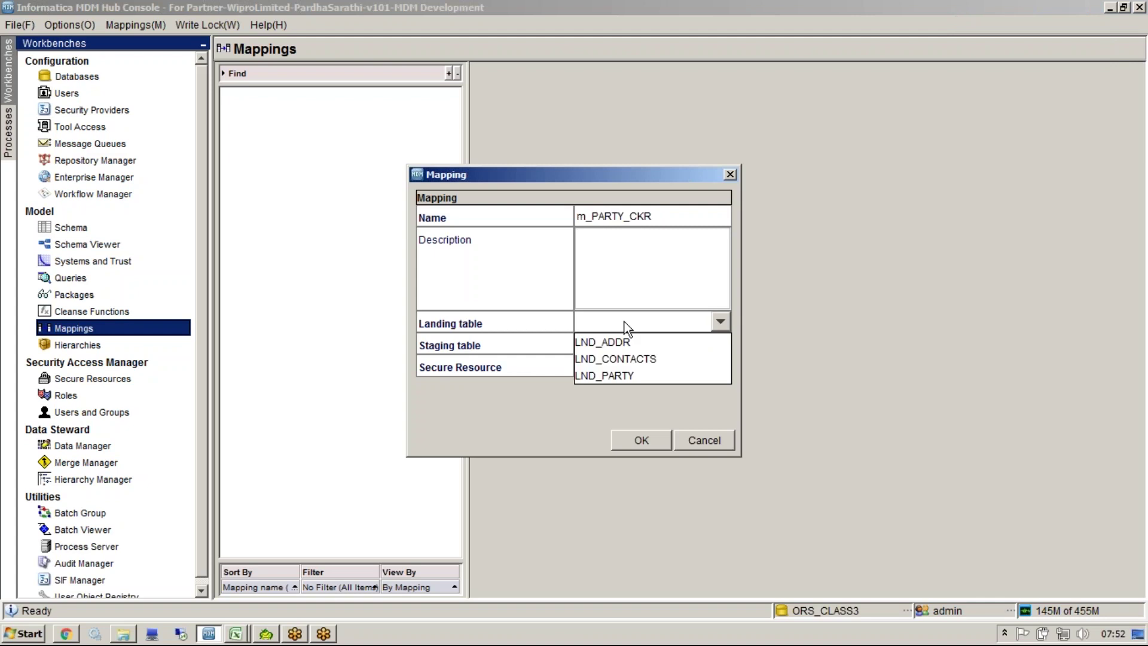
Step: Pick LND_PARTY as landing table and STG_PARTY_CKR as staging table for m_PARTY_CKR, and confirm
{"action": "left_click", "coordinate": [624, 370]}
{"action": "left_click", "coordinate": [627, 346]}
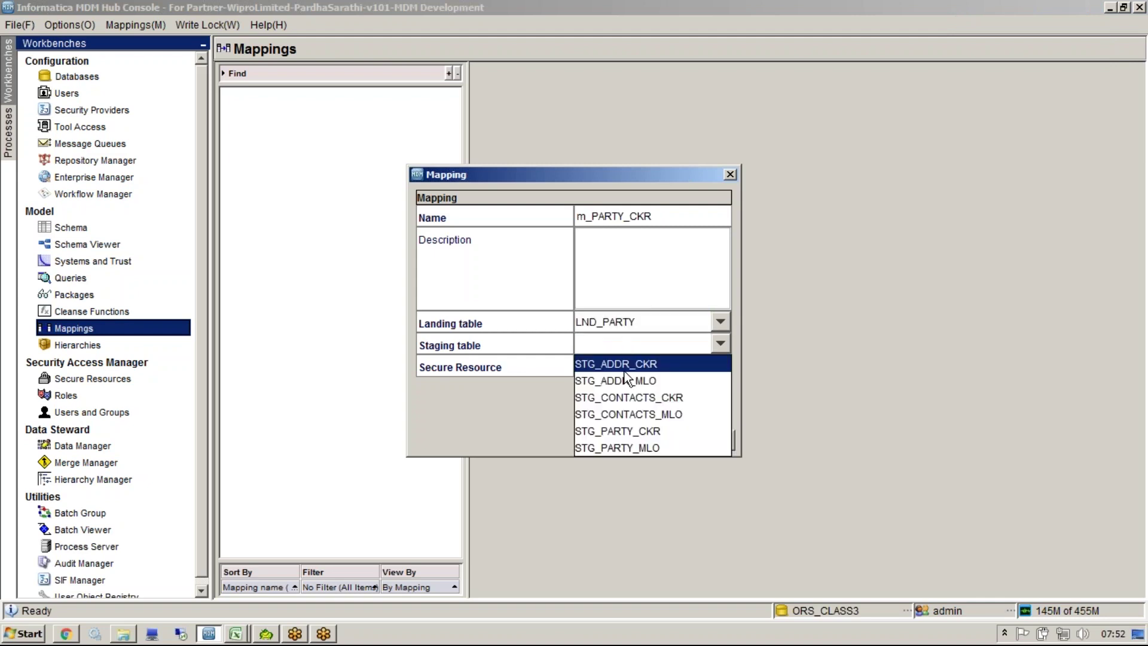
{"action": "left_click", "coordinate": [624, 431]}
{"action": "left_click", "coordinate": [662, 438]}
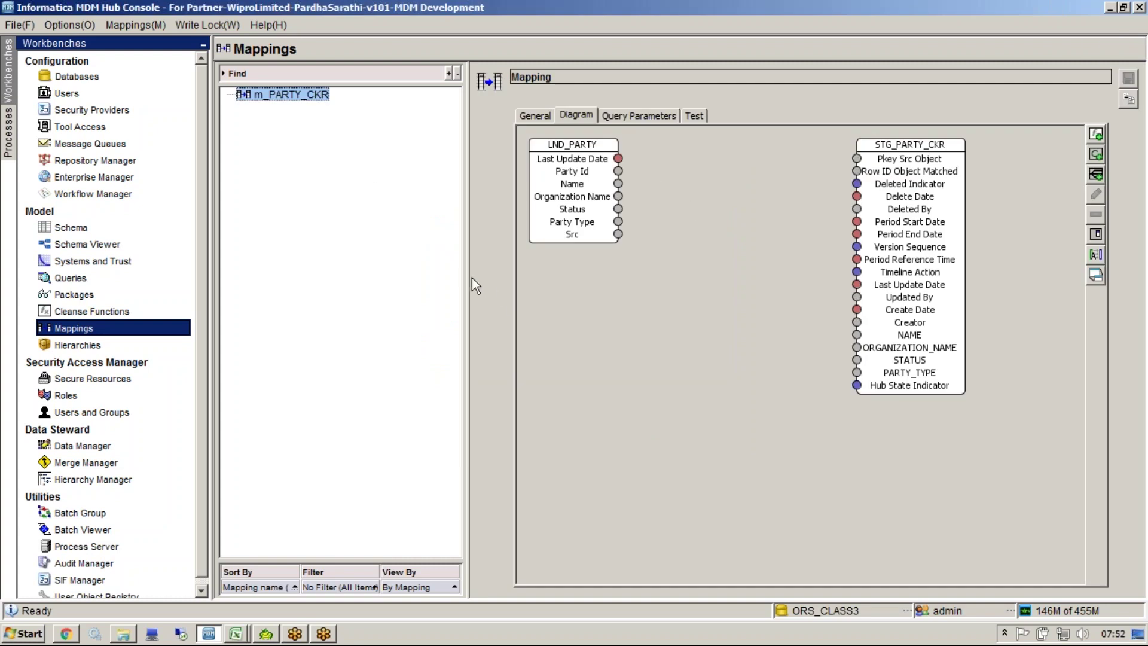
Step: Widen the diagram pane, then move LND_PARTY lower and STG_PARTY_CKR further right
{"action": "left_click_drag", "start_coordinate": [468, 276], "coordinate": [396, 274]}
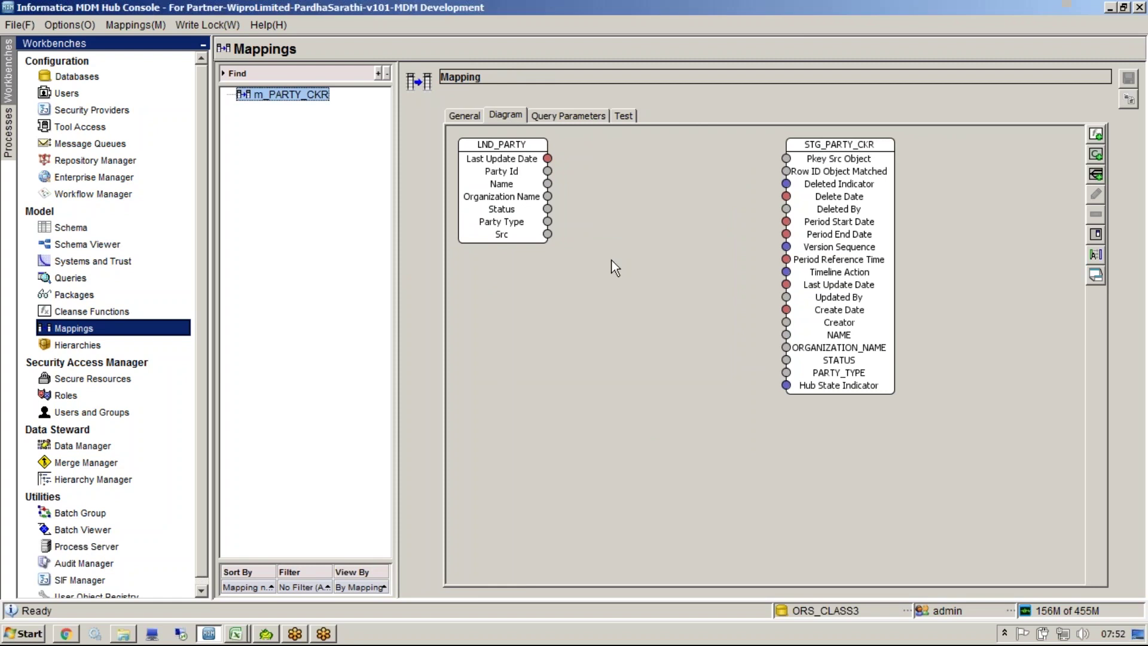
{"action": "left_click_drag", "start_coordinate": [501, 162], "coordinate": [560, 204]}
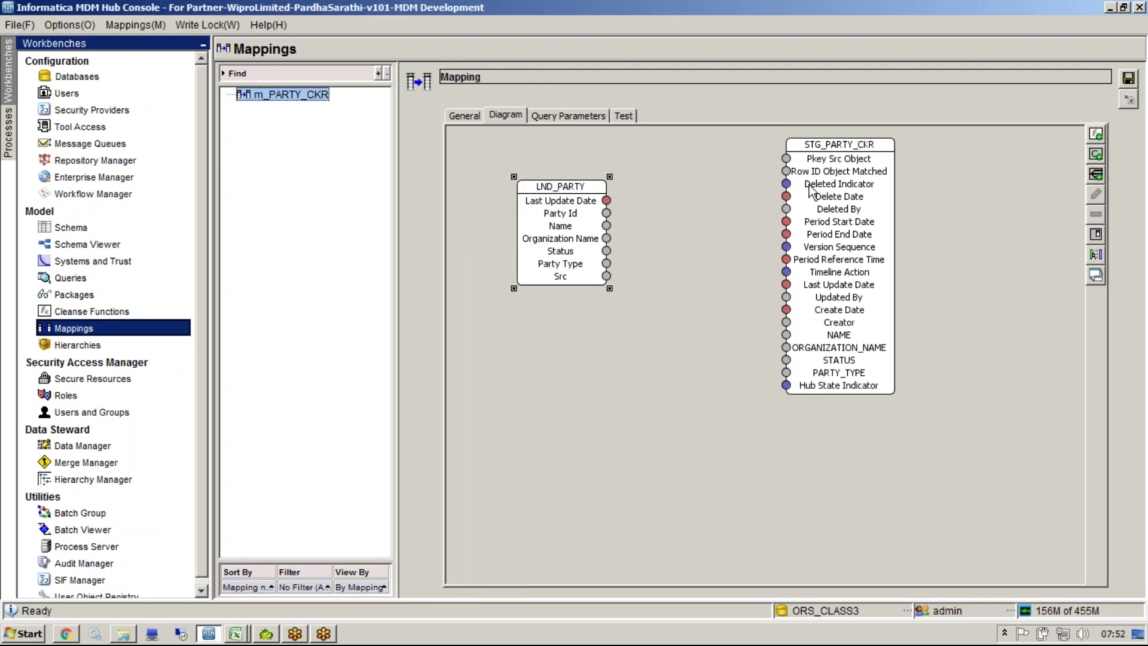
{"action": "left_click_drag", "start_coordinate": [813, 193], "coordinate": [897, 201]}
{"action": "left_click_drag", "start_coordinate": [579, 242], "coordinate": [578, 276]}
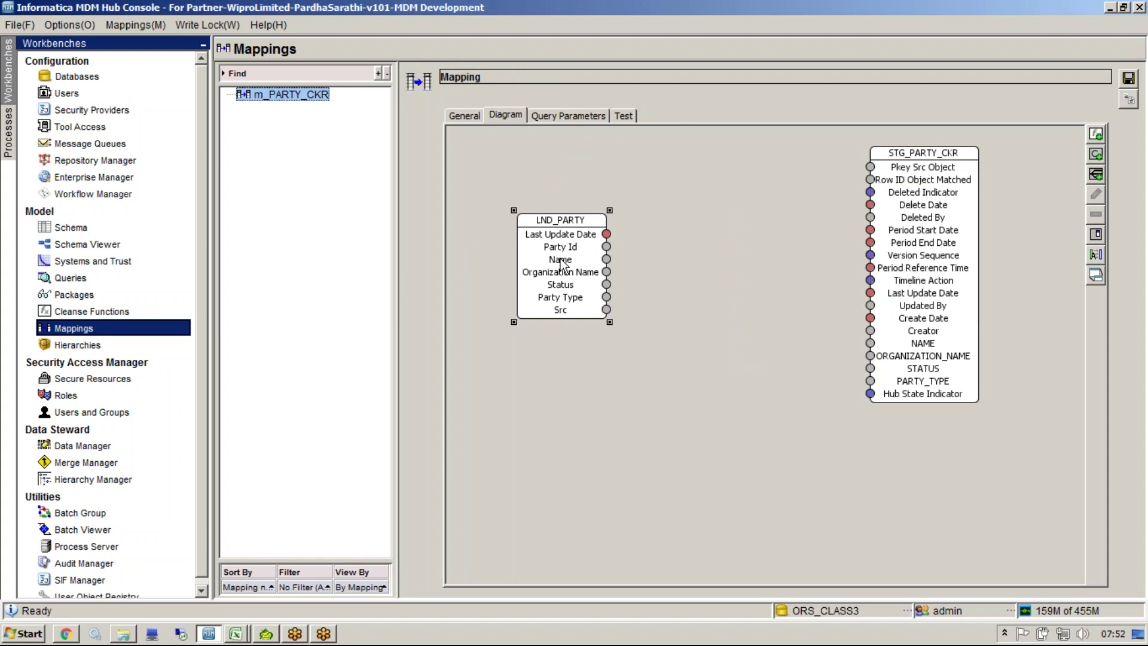
{"action": "left_click", "coordinate": [636, 262]}
{"action": "right_click", "coordinate": [695, 325]}
{"action": "left_click", "coordinate": [511, 505]}
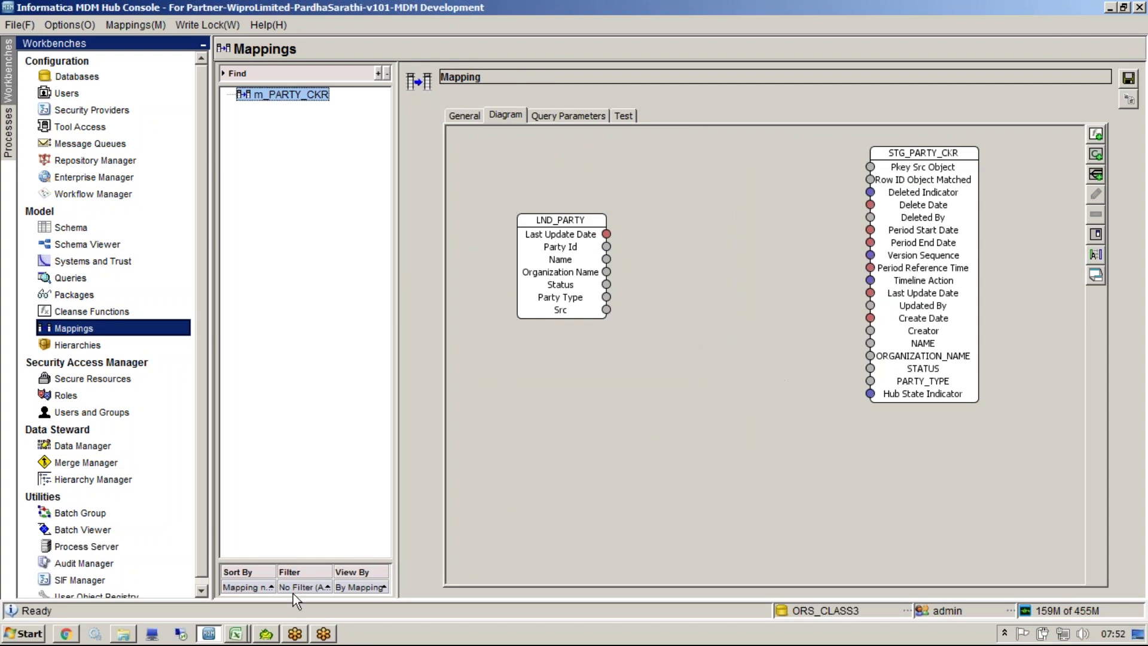
{"action": "left_click", "coordinate": [244, 635]}
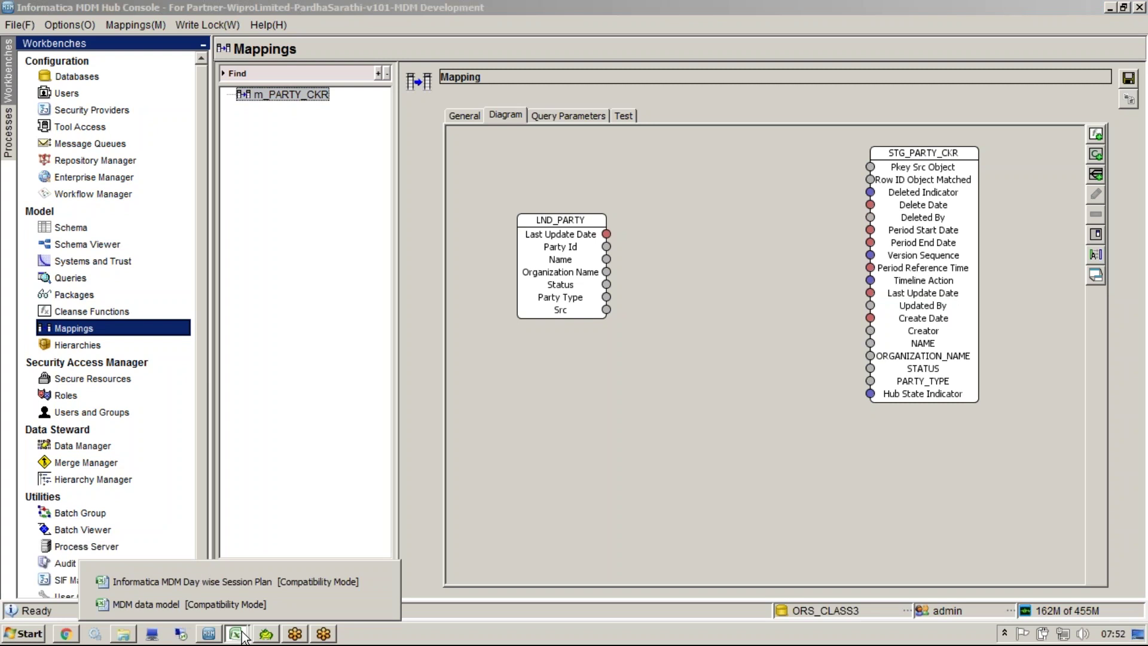
{"action": "left_click", "coordinate": [374, 604]}
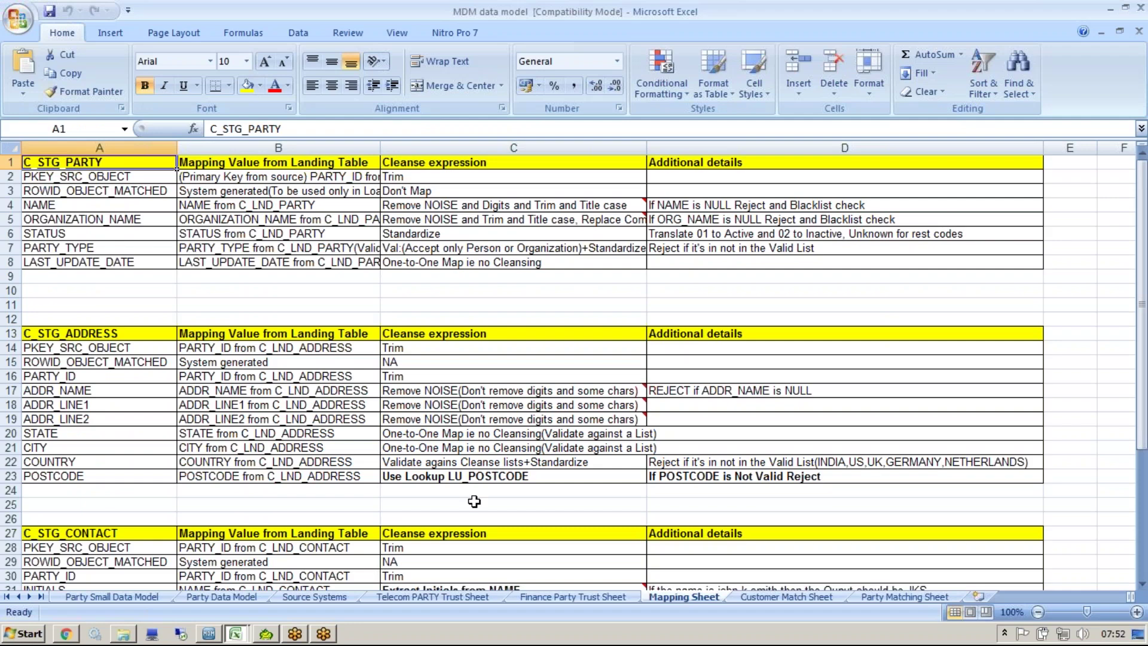
{"action": "left_click", "coordinate": [236, 635]}
{"action": "left_click", "coordinate": [235, 581]}
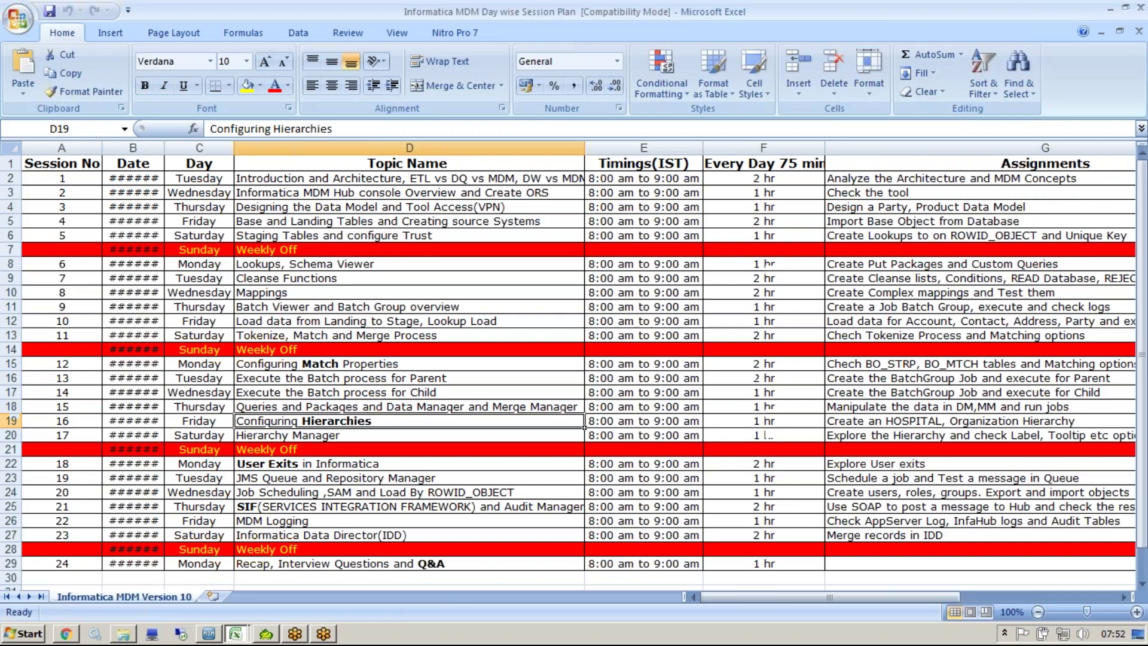
{"action": "left_click", "coordinate": [1139, 31]}
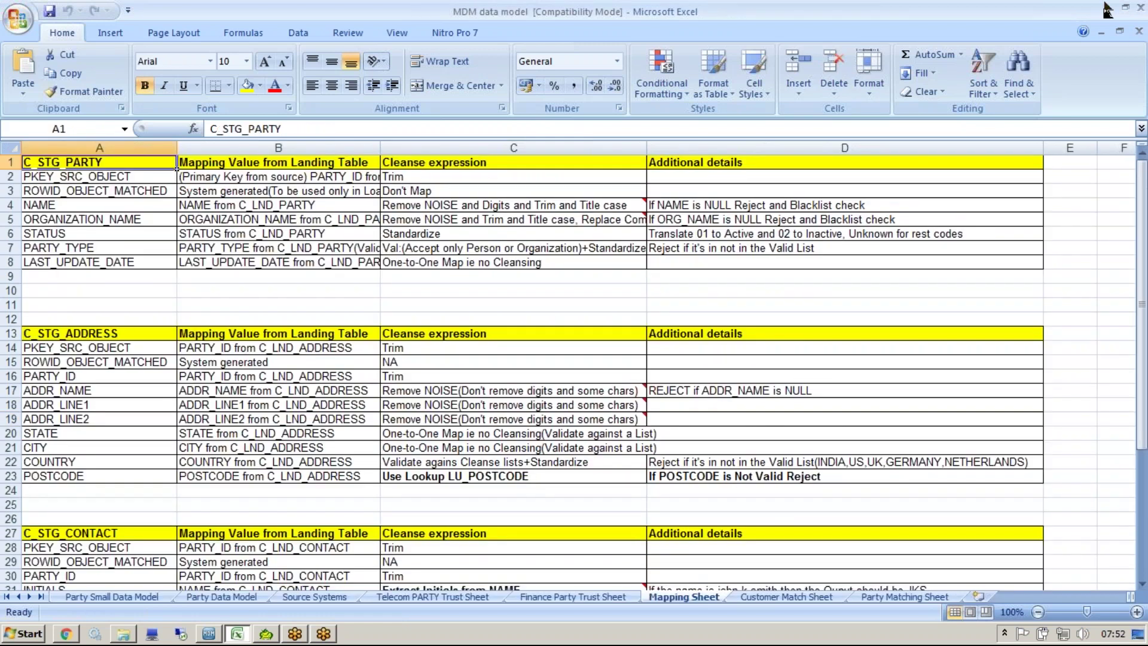
{"action": "left_click", "coordinate": [625, 347]}
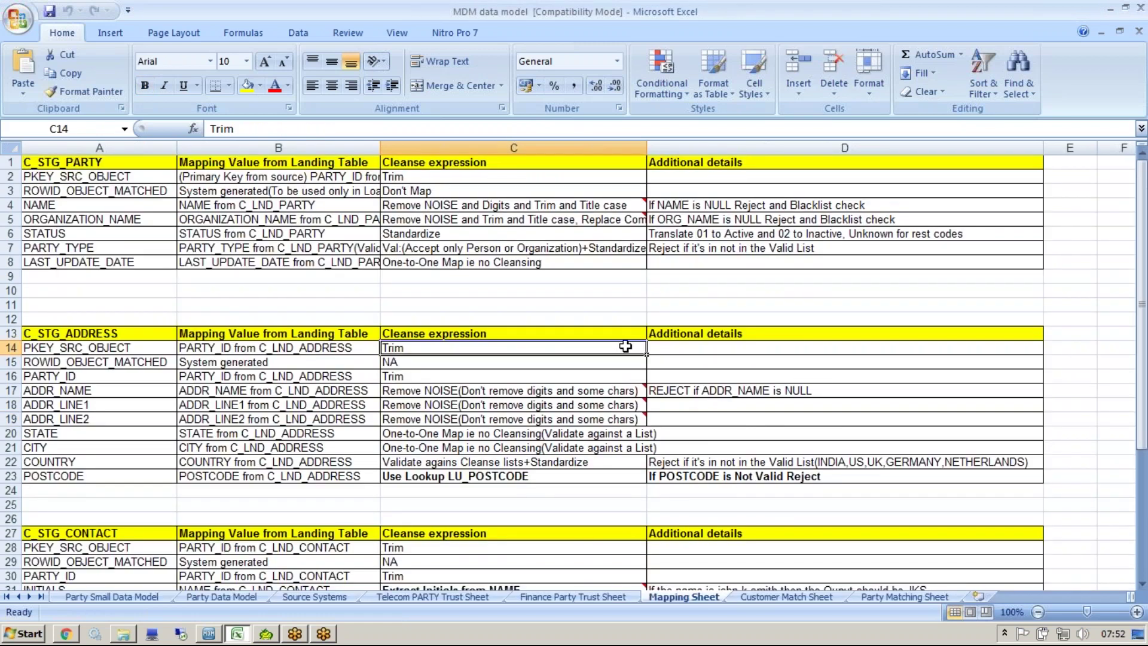
{"action": "left_click", "coordinate": [157, 175]}
{"action": "key", "text": "alt+Tab"}
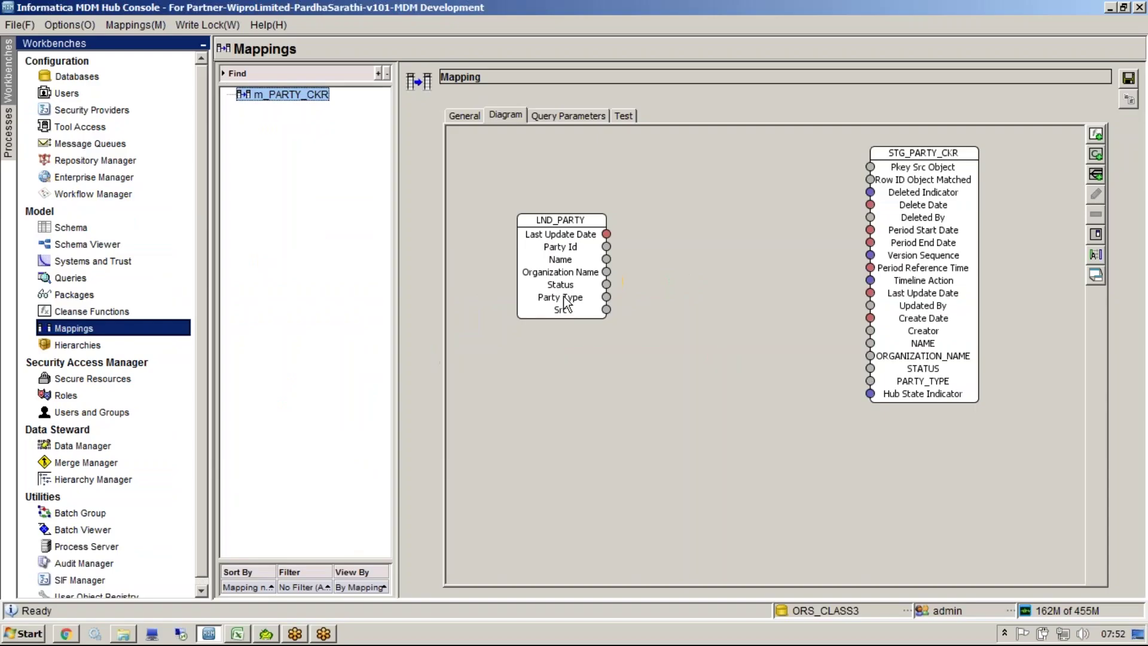
{"action": "left_click_drag", "start_coordinate": [871, 168], "coordinate": [730, 293]}
{"action": "key", "text": "alt+Tab"}
{"action": "left_click", "coordinate": [258, 175]}
{"action": "left_click_drag", "start_coordinate": [215, 129], "coordinate": [546, 127]}
{"action": "key", "text": "alt+Tab"}
{"action": "left_click_drag", "start_coordinate": [607, 246], "coordinate": [871, 168]}
{"action": "left_click", "coordinate": [810, 177]}
{"action": "key", "text": "alt+Tab"}
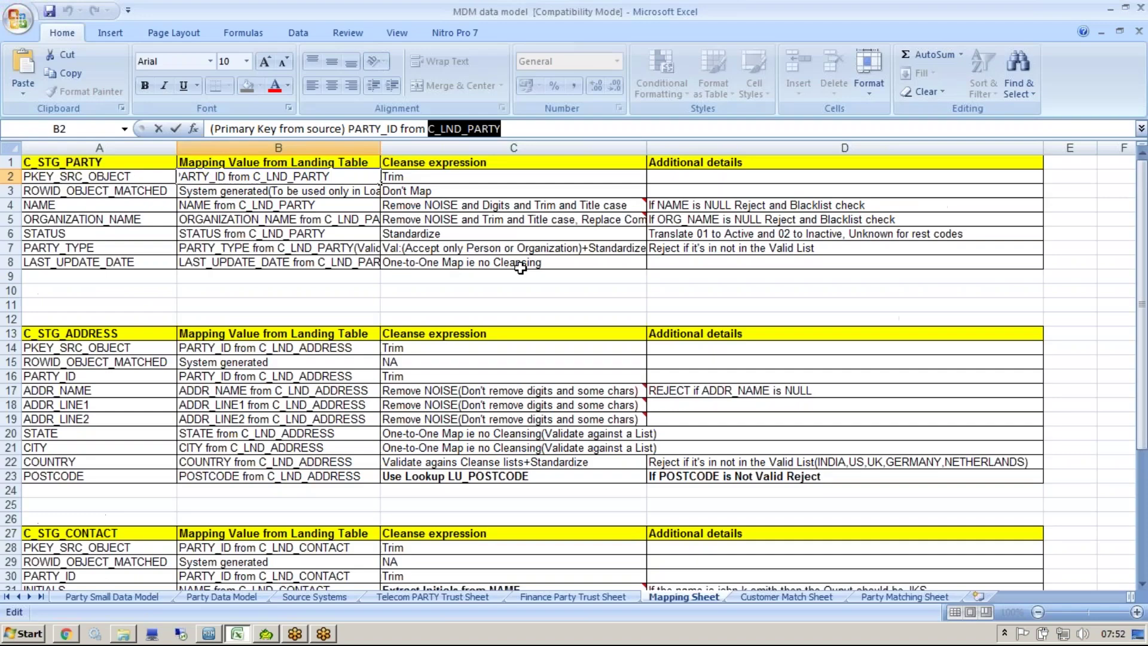
{"action": "left_click", "coordinate": [442, 189]}
{"action": "left_click", "coordinate": [431, 175]}
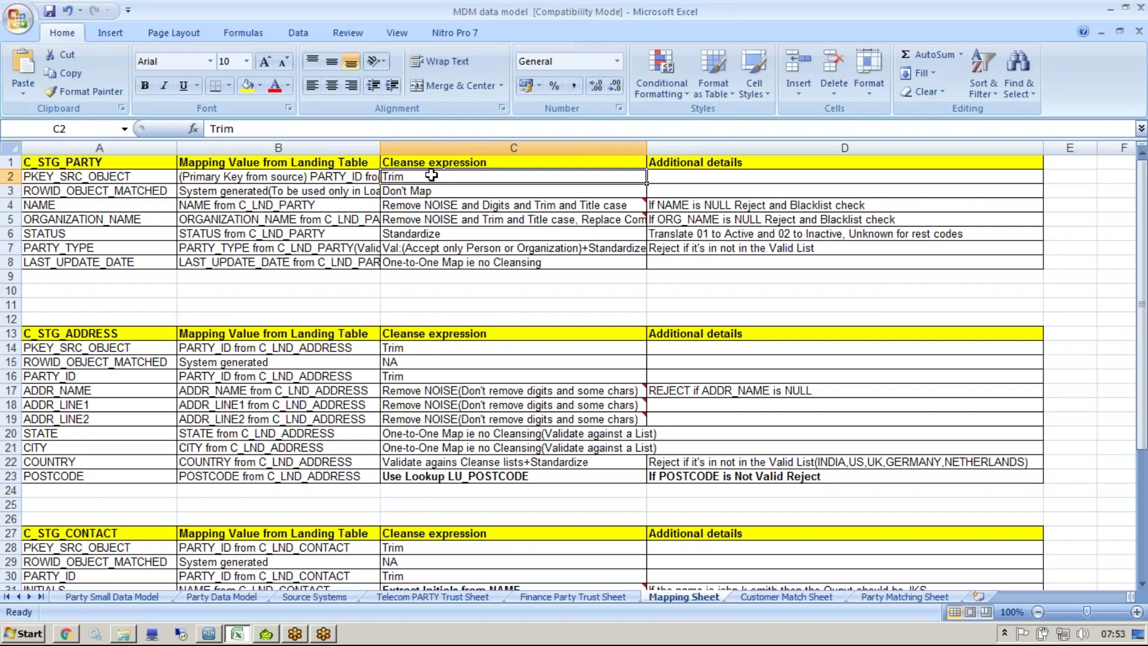
{"action": "key", "text": "alt+Tab"}
Step: Add the Trim function from String Functions to the m_PARTY_CKR diagram
{"action": "right_click", "coordinate": [676, 293]}
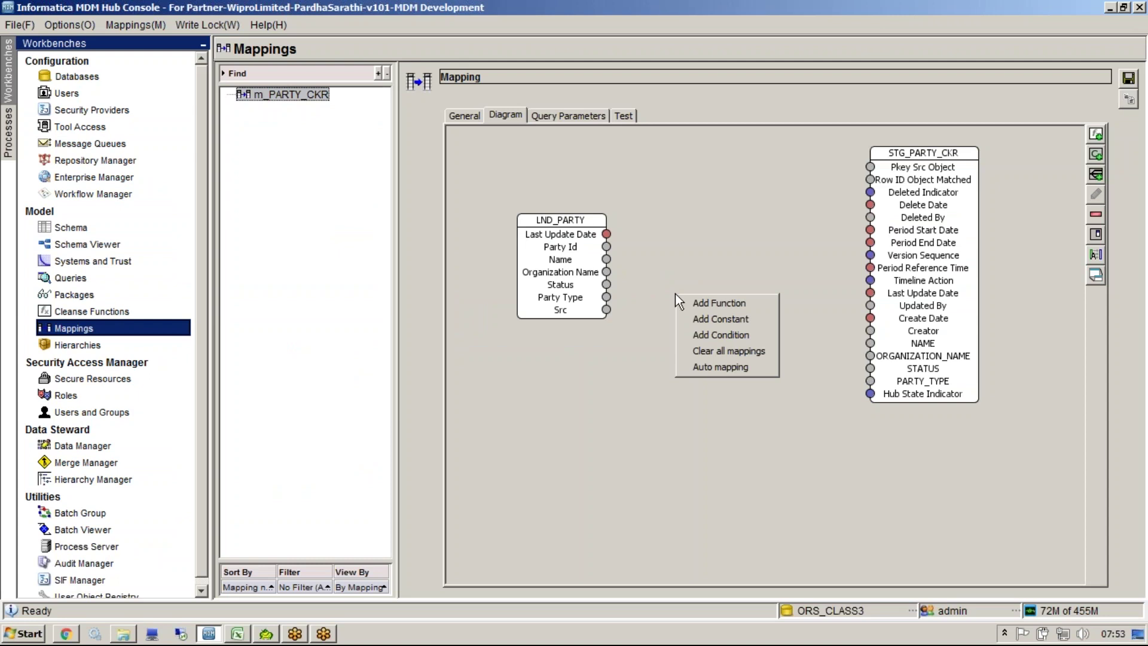
{"action": "left_click", "coordinate": [700, 302]}
{"action": "double_click", "coordinate": [494, 285]}
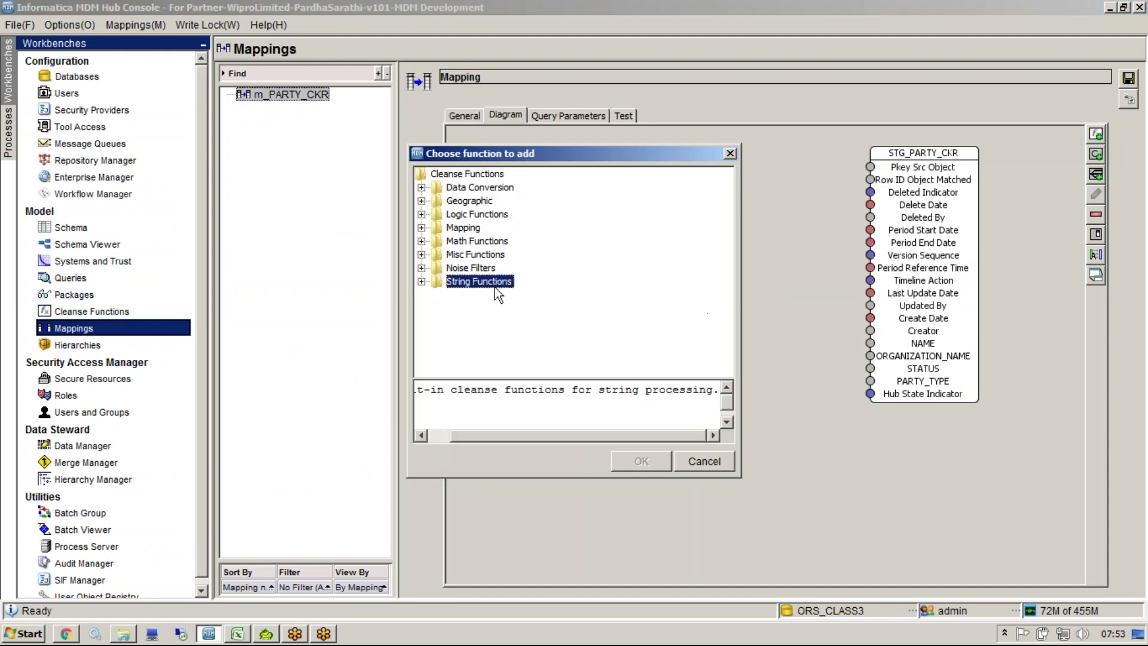
{"action": "left_click", "coordinate": [472, 357]}
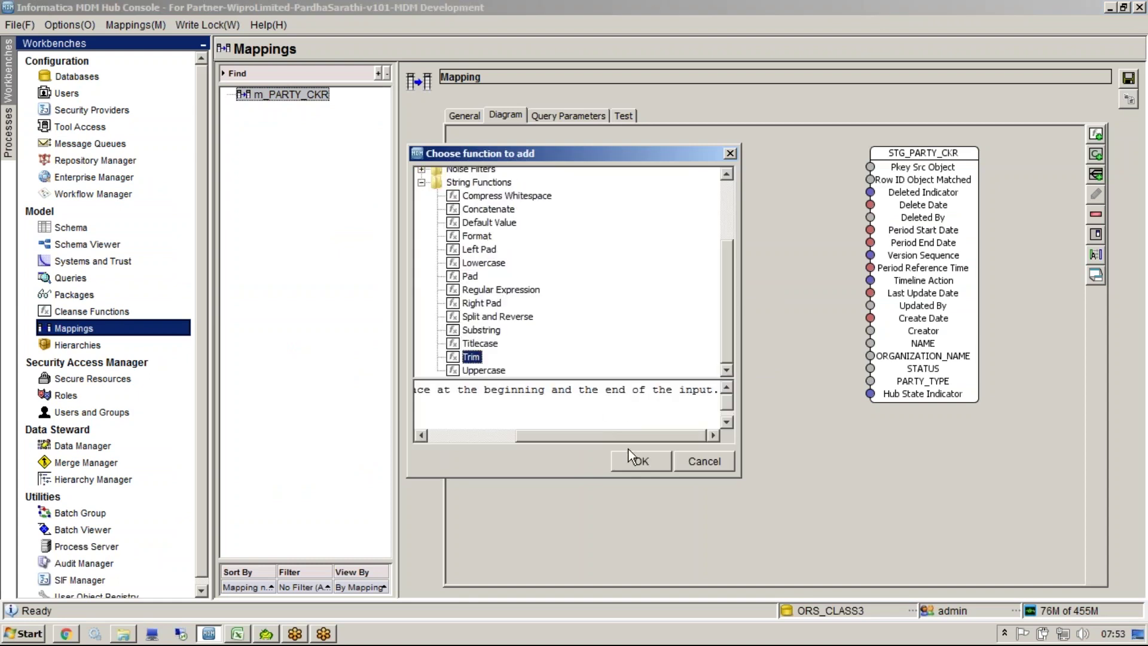
{"action": "left_click", "coordinate": [633, 458]}
Step: Route Party Id through Trim into Pkey Src Object and save the mapping
{"action": "left_click_drag", "start_coordinate": [605, 250], "coordinate": [873, 169]}
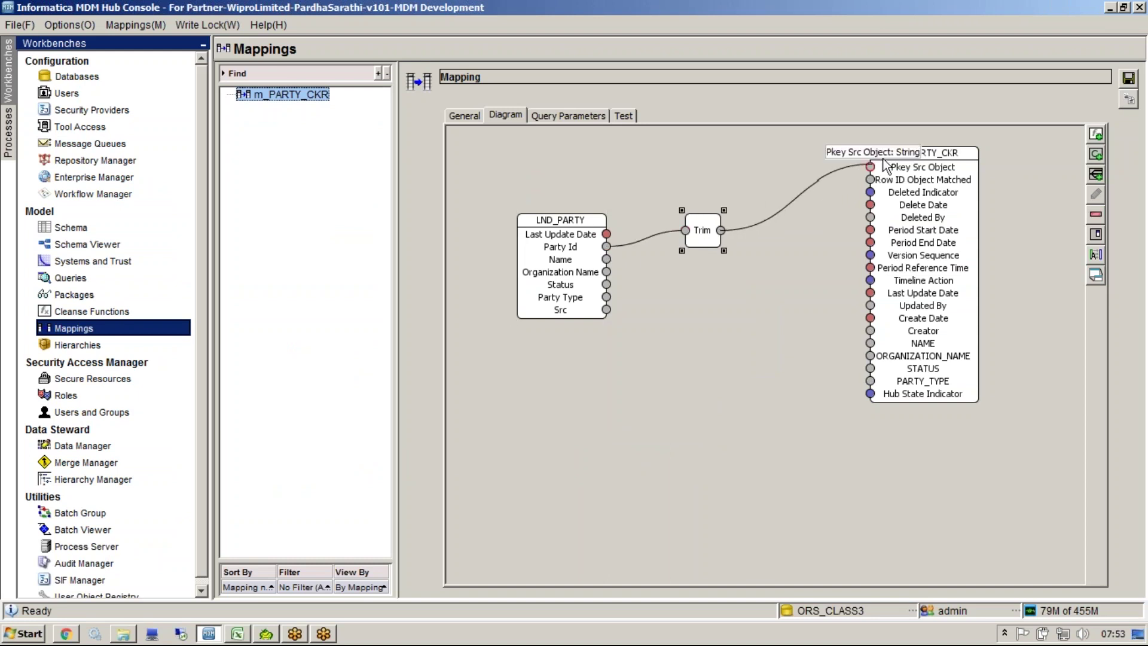
{"action": "left_click", "coordinate": [1128, 79]}
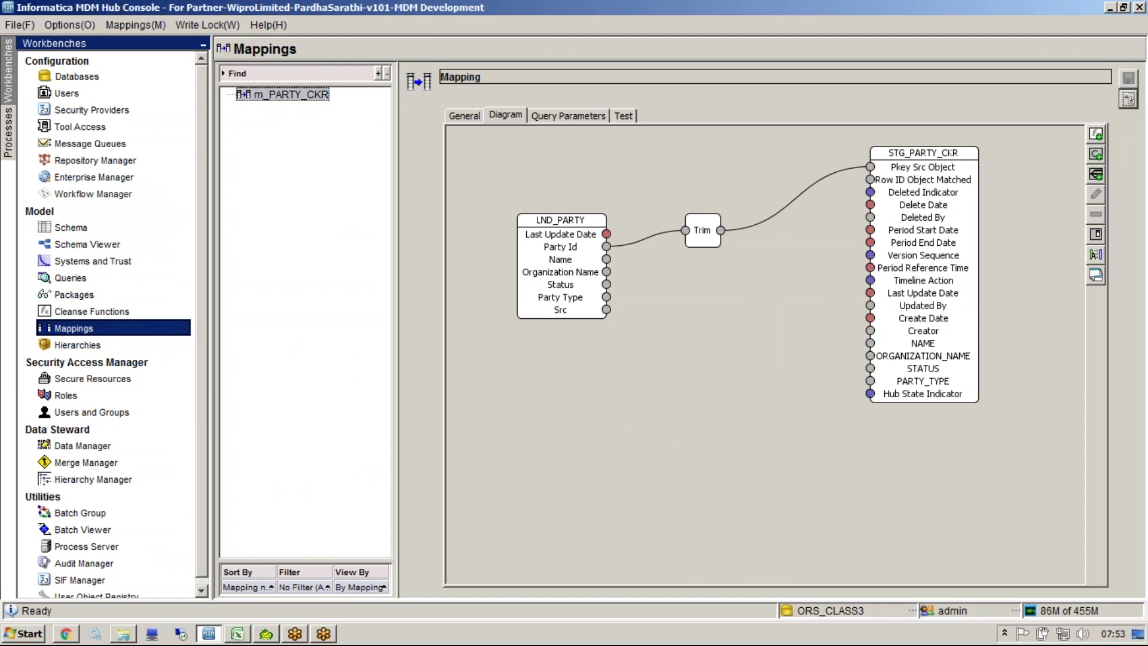
{"action": "left_click", "coordinate": [703, 236]}
{"action": "left_click", "coordinate": [883, 177], "text": "shift"}
{"action": "left_click", "coordinate": [882, 177]}
{"action": "left_click", "coordinate": [893, 22]}
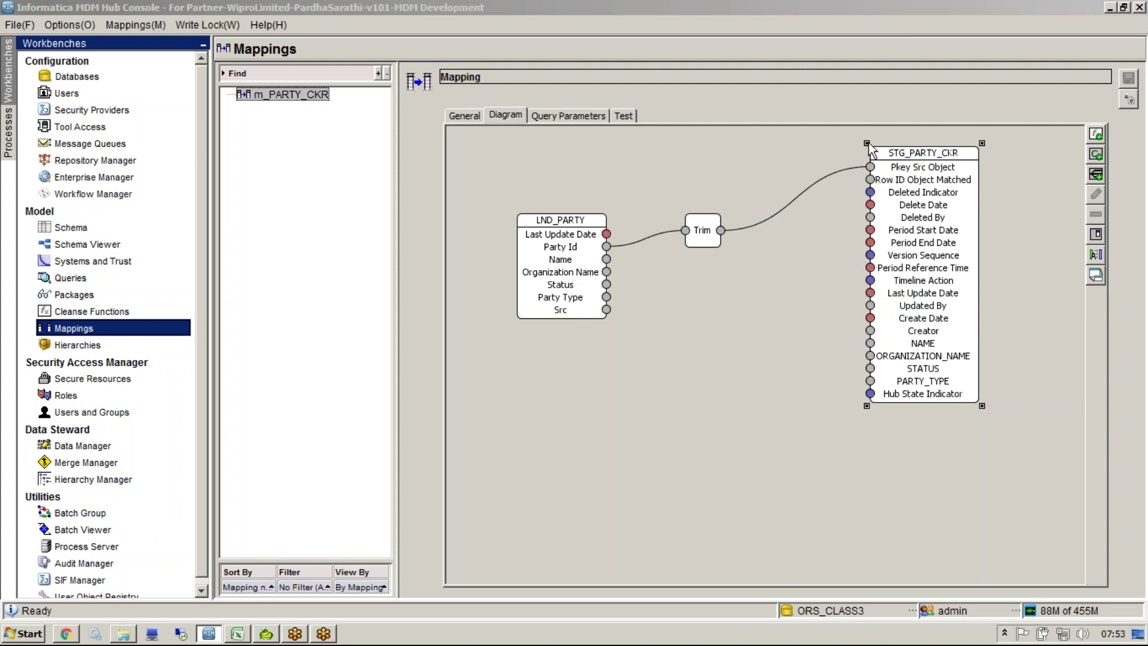
{"action": "left_click", "coordinate": [737, 430]}
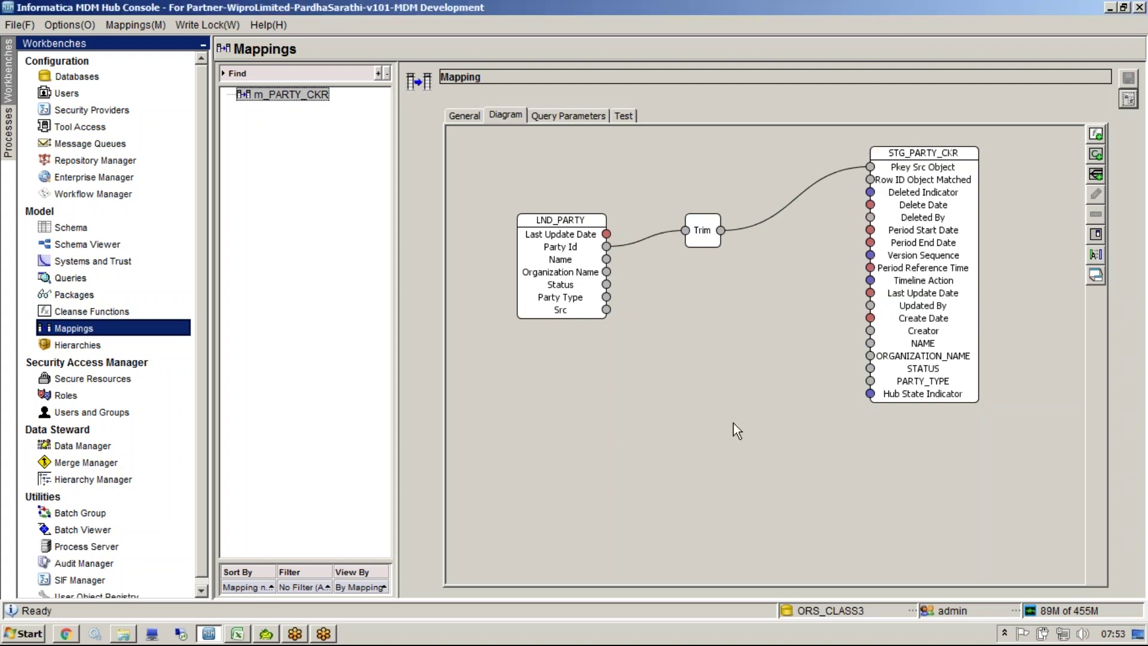
{"action": "key", "text": "alt+Tab"}
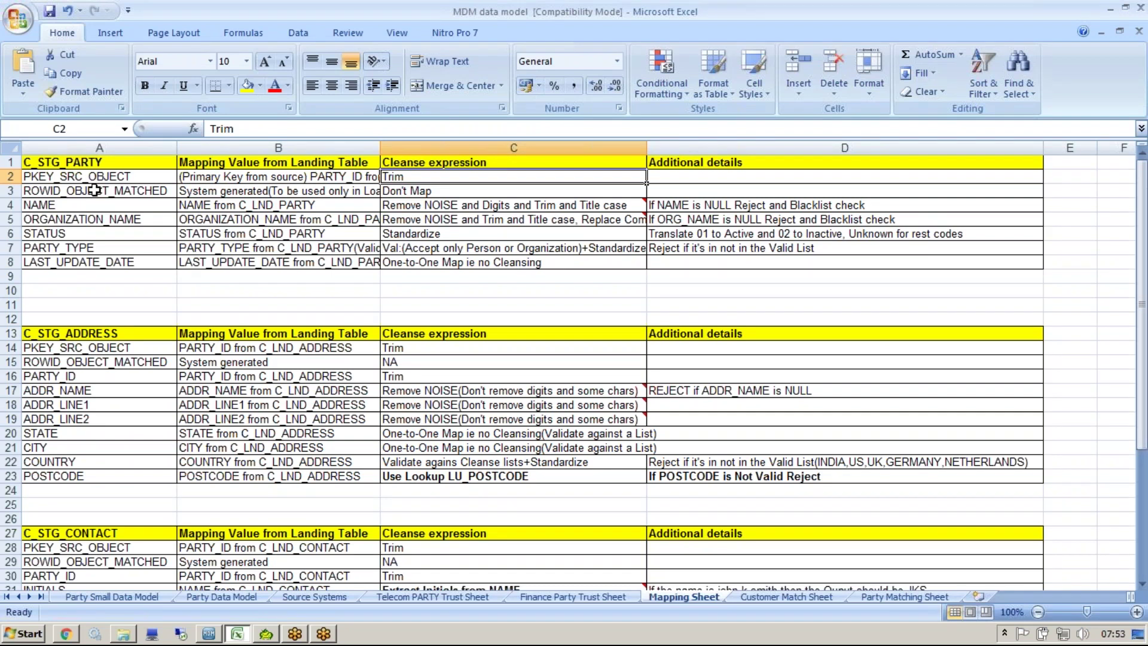
Step: Check the ROWID_OBJECT_MATCHED row's load-by-ROWID note in cell B3 against the diagram
{"action": "left_click", "coordinate": [94, 190]}
{"action": "key", "text": "alt+Tab"}
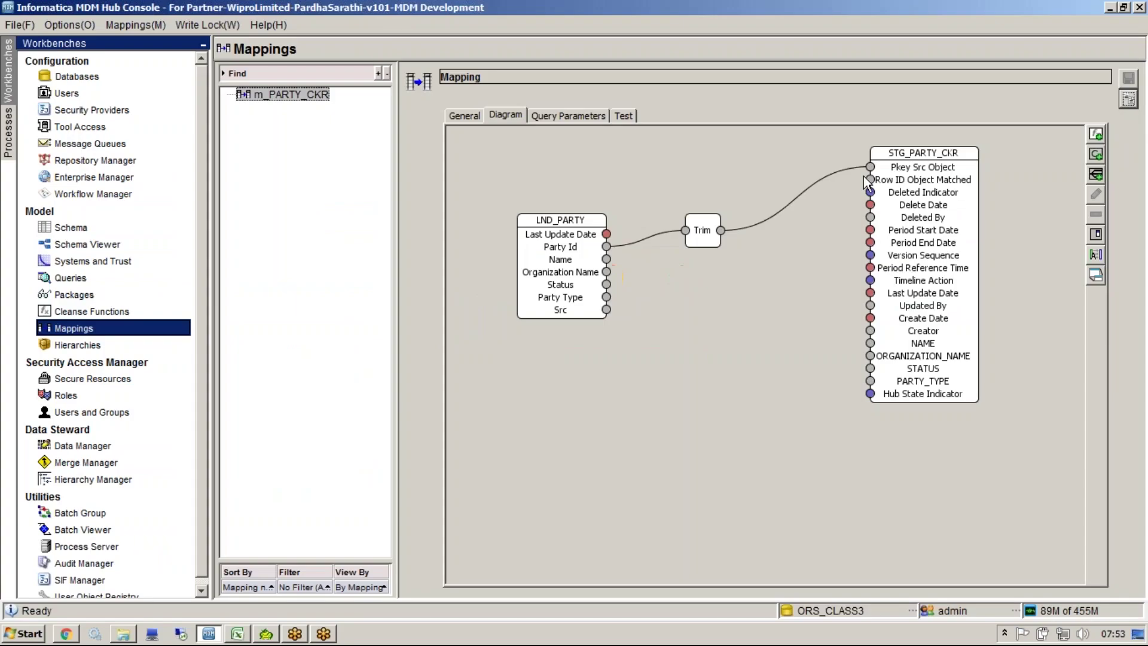
{"action": "left_click_drag", "start_coordinate": [870, 179], "coordinate": [736, 341]}
{"action": "key", "text": "alt+Tab"}
{"action": "left_click", "coordinate": [223, 191]}
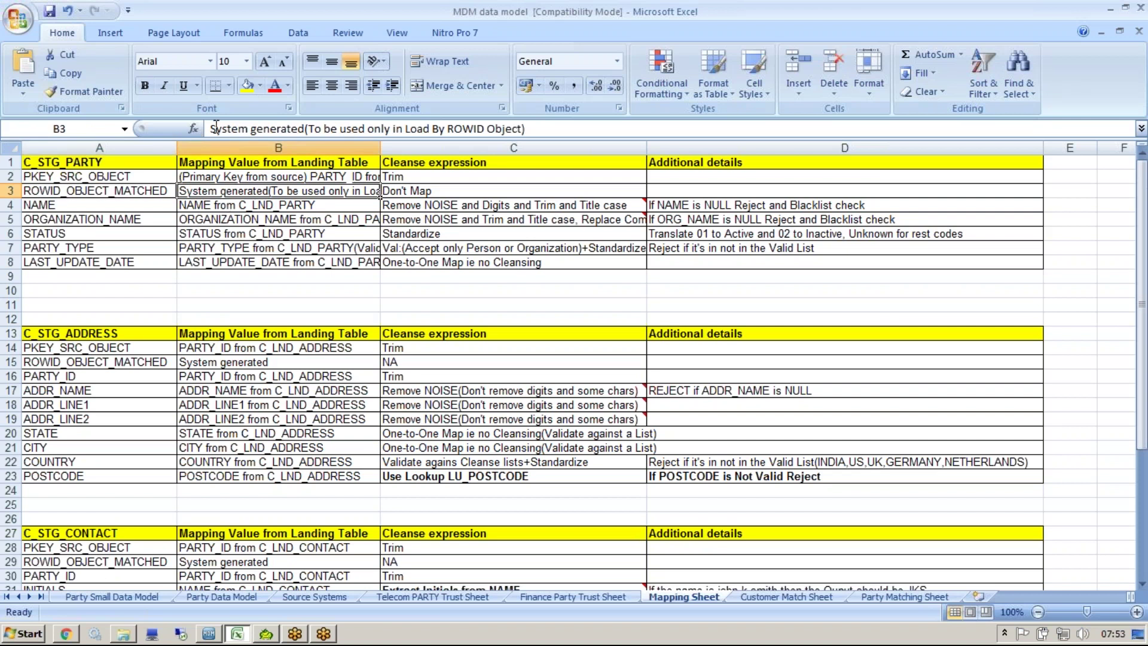
{"action": "left_click_drag", "start_coordinate": [210, 128], "coordinate": [524, 129]}
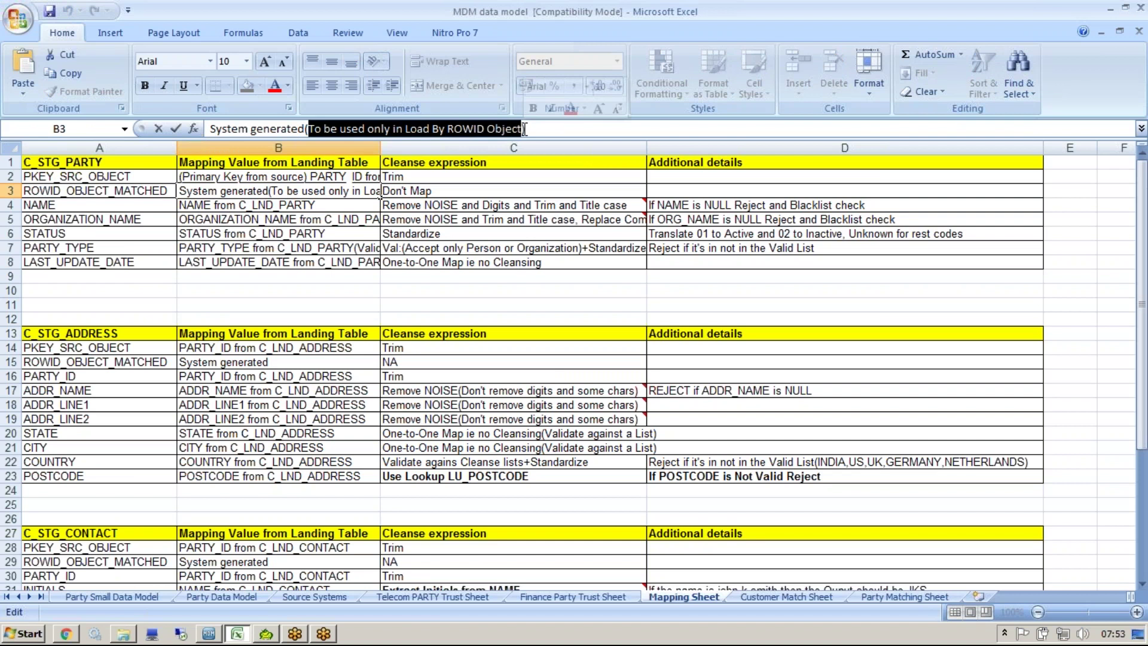
Step: Attempt links from Row ID Object Matched and move the Trim node up and right
{"action": "key", "text": "alt+Tab"}
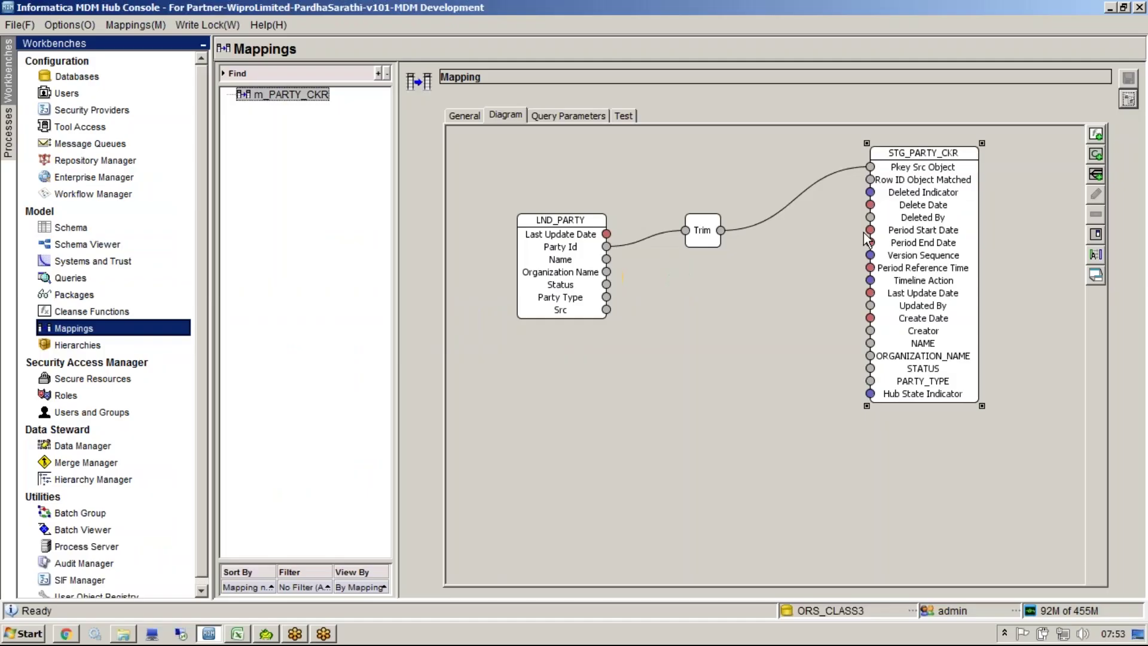
{"action": "left_click_drag", "start_coordinate": [871, 179], "coordinate": [709, 402]}
{"action": "left_click_drag", "start_coordinate": [871, 180], "coordinate": [711, 400]}
{"action": "key", "text": "alt+Tab"}
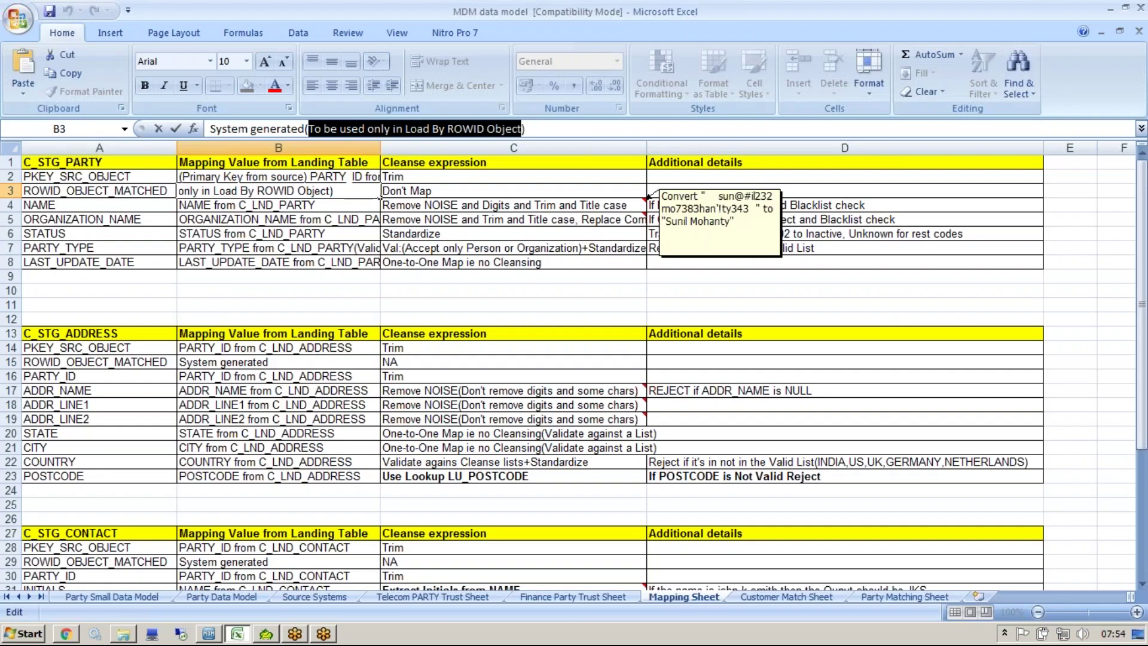
{"action": "key", "text": "alt+Tab"}
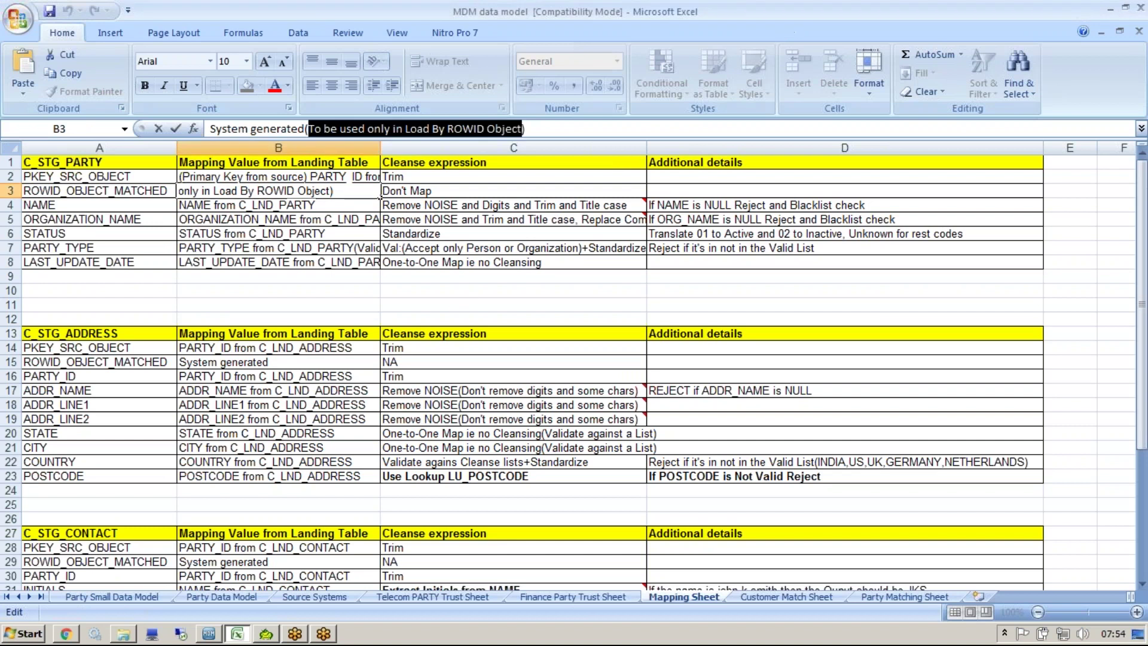
{"action": "key", "text": "alt+Tab"}
{"action": "left_click_drag", "start_coordinate": [699, 228], "coordinate": [716, 178]}
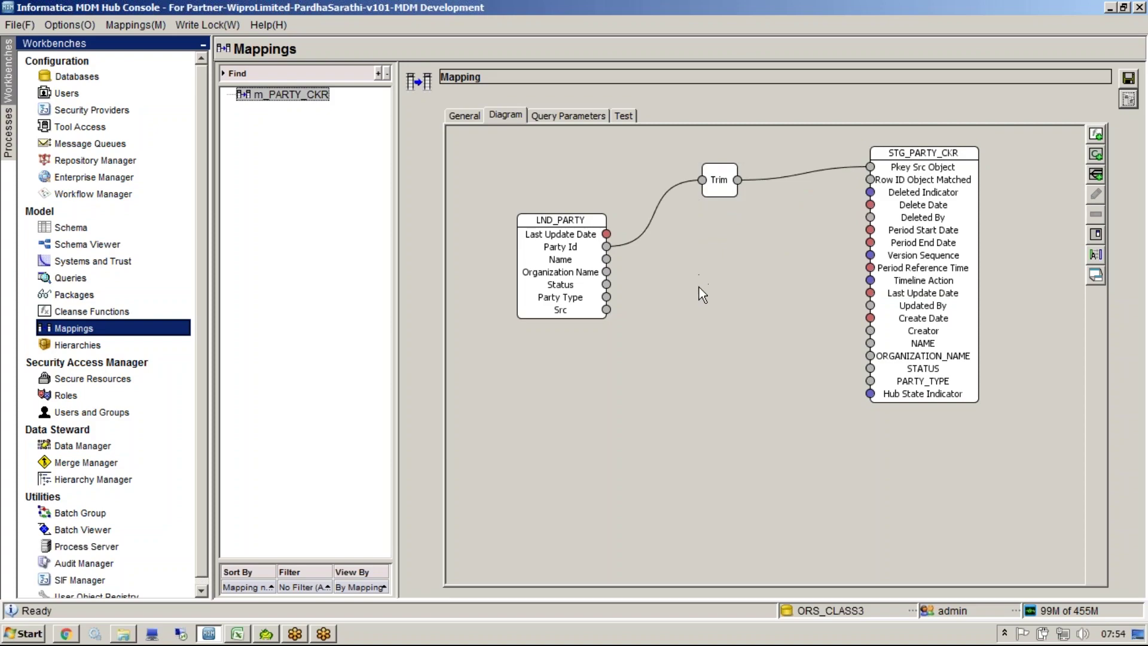
{"action": "key", "text": "alt+Tab"}
Step: Select the NAME row's cleanse expression text in the sheet and launch a blank Notepad
{"action": "left_click", "coordinate": [130, 205]}
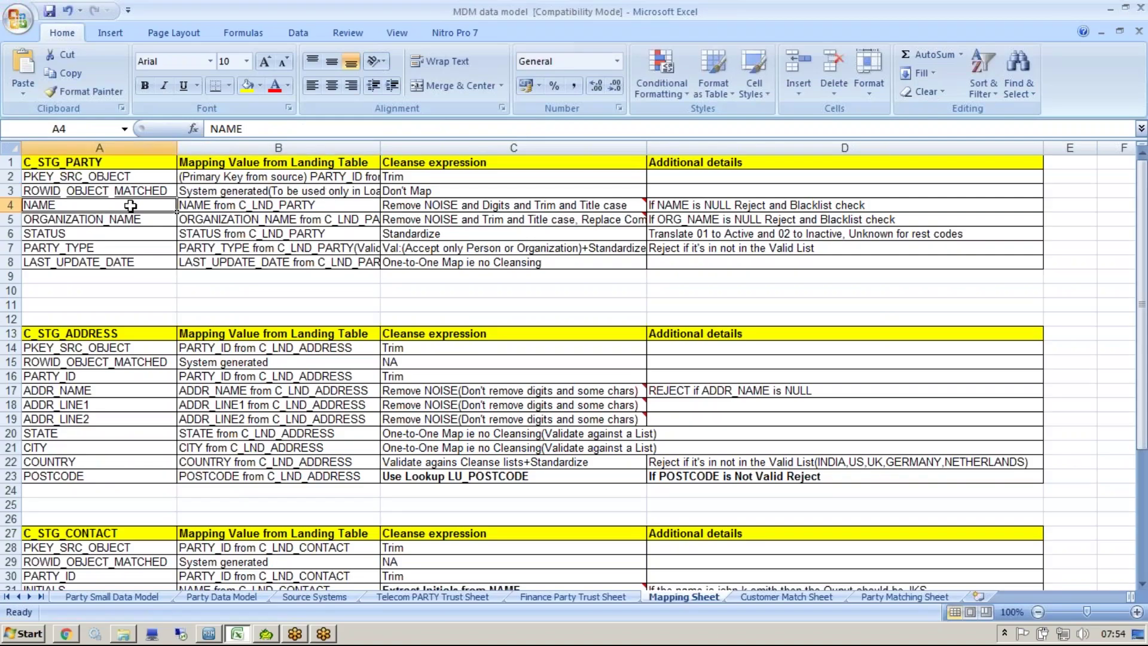
{"action": "left_click", "coordinate": [243, 210]}
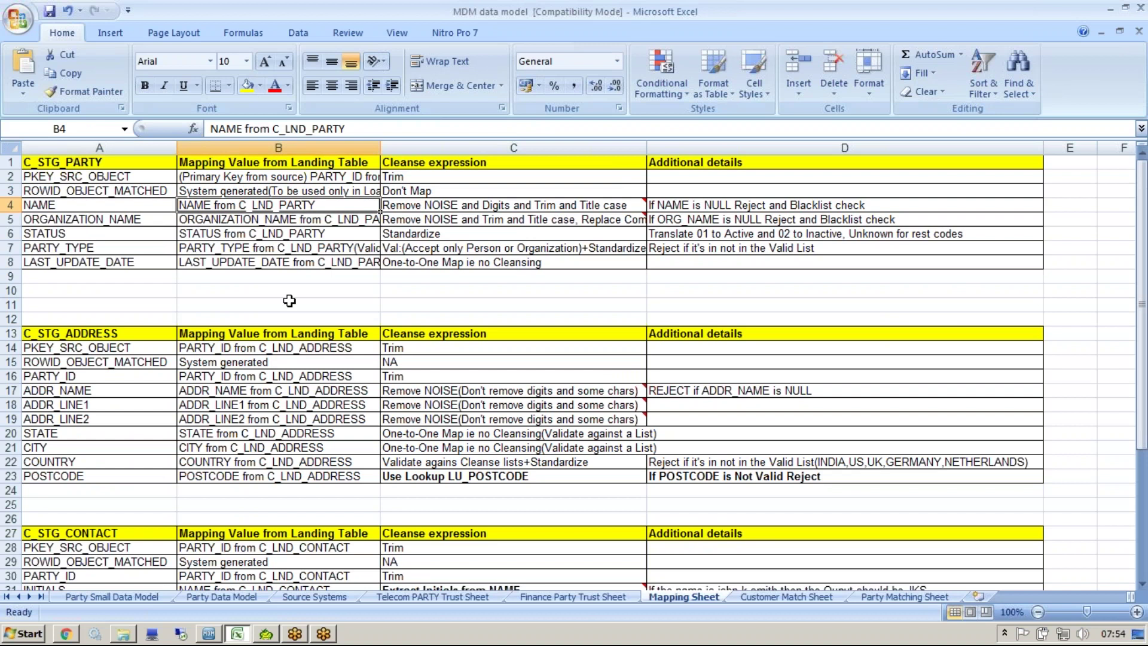
{"action": "left_click", "coordinate": [532, 203]}
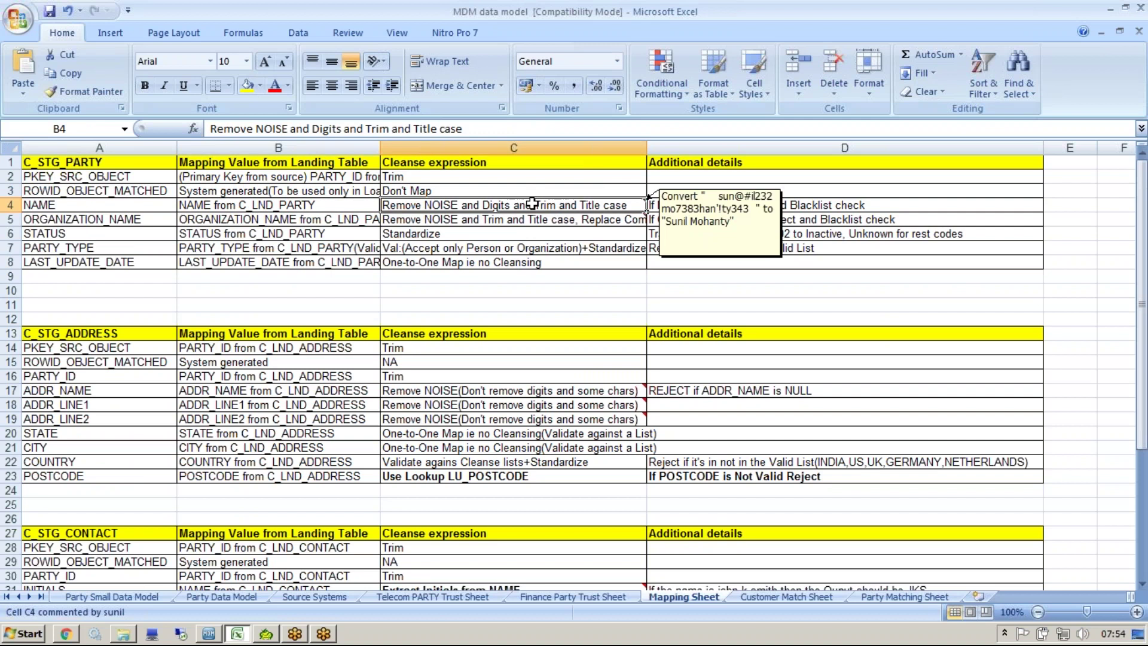
{"action": "left_click", "coordinate": [676, 205]}
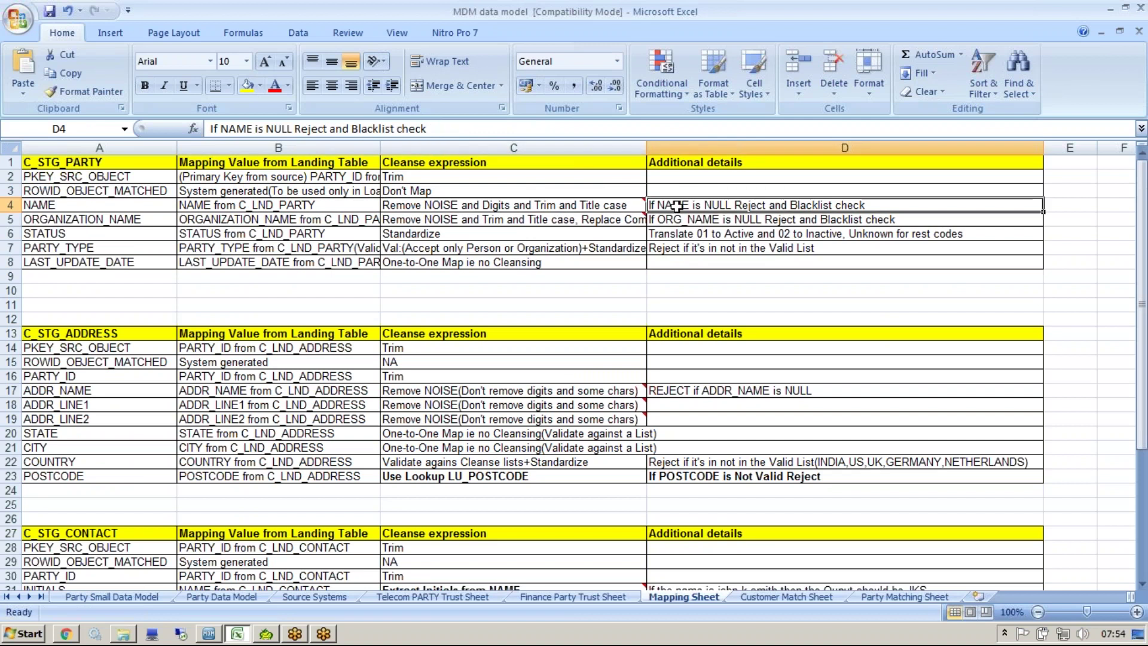
{"action": "left_click", "coordinate": [638, 204]}
{"action": "left_click", "coordinate": [803, 204]}
{"action": "left_click", "coordinate": [610, 207]}
{"action": "double_click", "coordinate": [610, 208]}
{"action": "left_click_drag", "start_coordinate": [628, 205], "coordinate": [383, 205]}
{"action": "key", "text": "ctrl+c"}
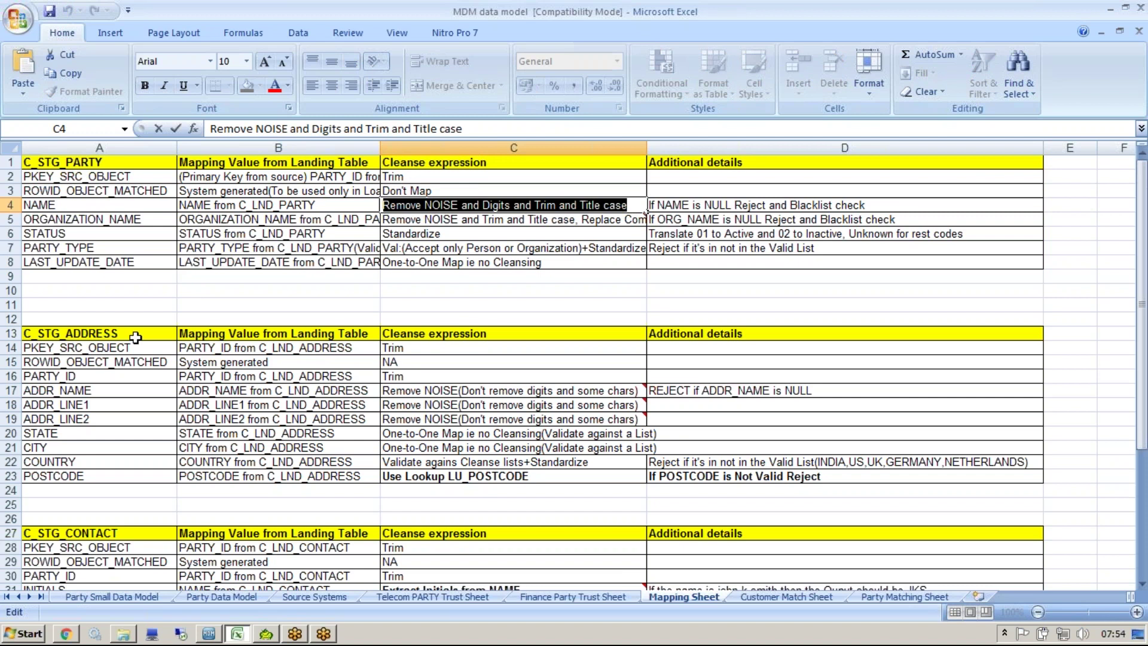
{"action": "left_click", "coordinate": [14, 632]}
{"action": "left_click", "coordinate": [60, 163]}
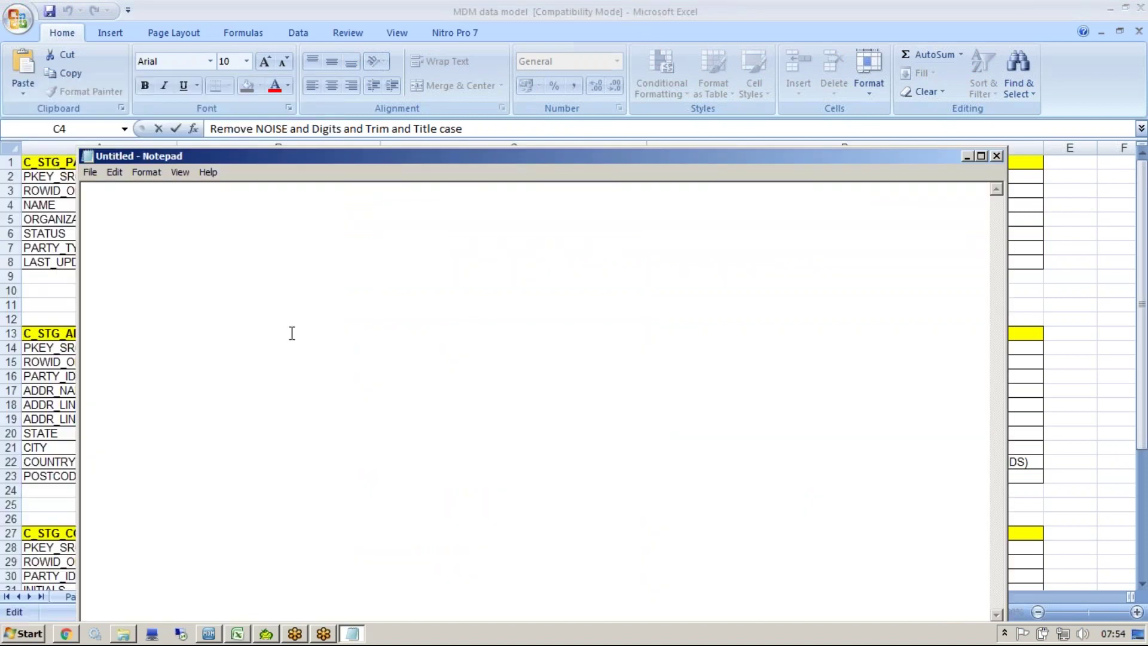
Step: Paste the NAME cleanse rule into Notepad and add the C4 comment's conversion example below it
{"action": "key", "text": "ctrl+v"}
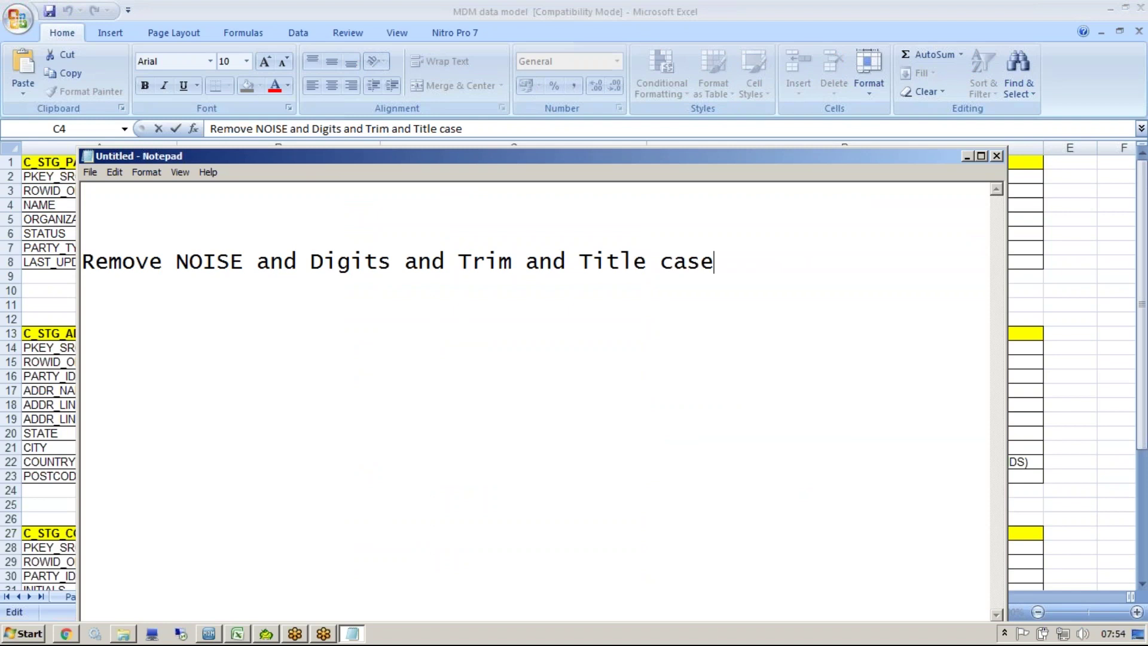
{"action": "key", "text": "alt+Tab"}
{"action": "left_click", "coordinate": [537, 233]}
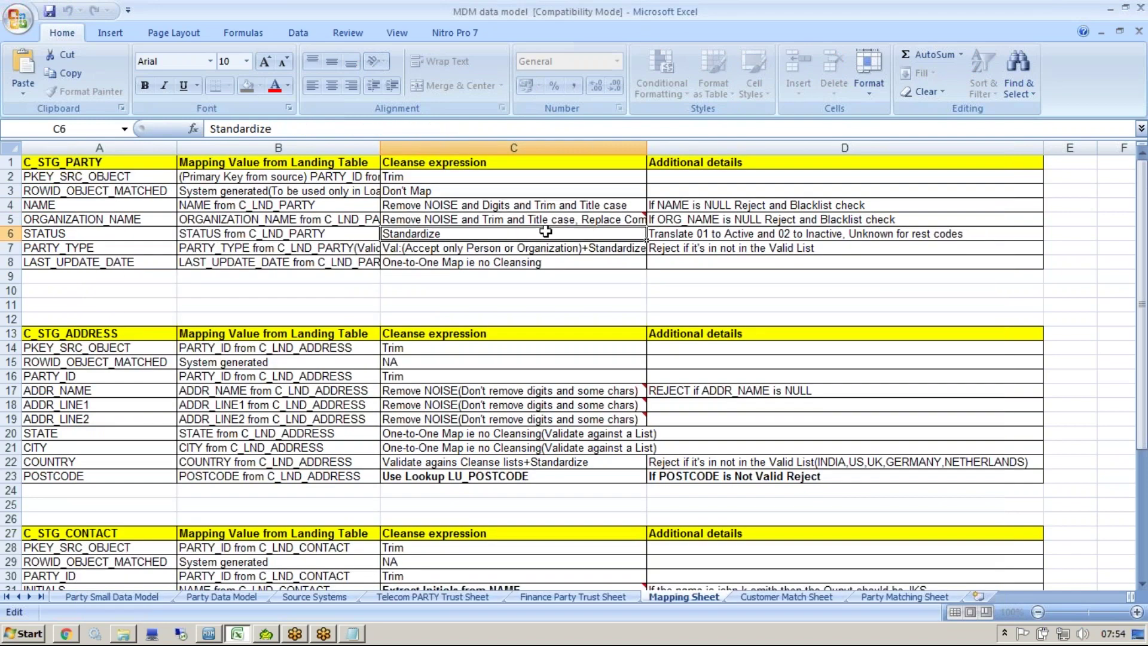
{"action": "left_click", "coordinate": [537, 209]}
{"action": "right_click", "coordinate": [537, 209]}
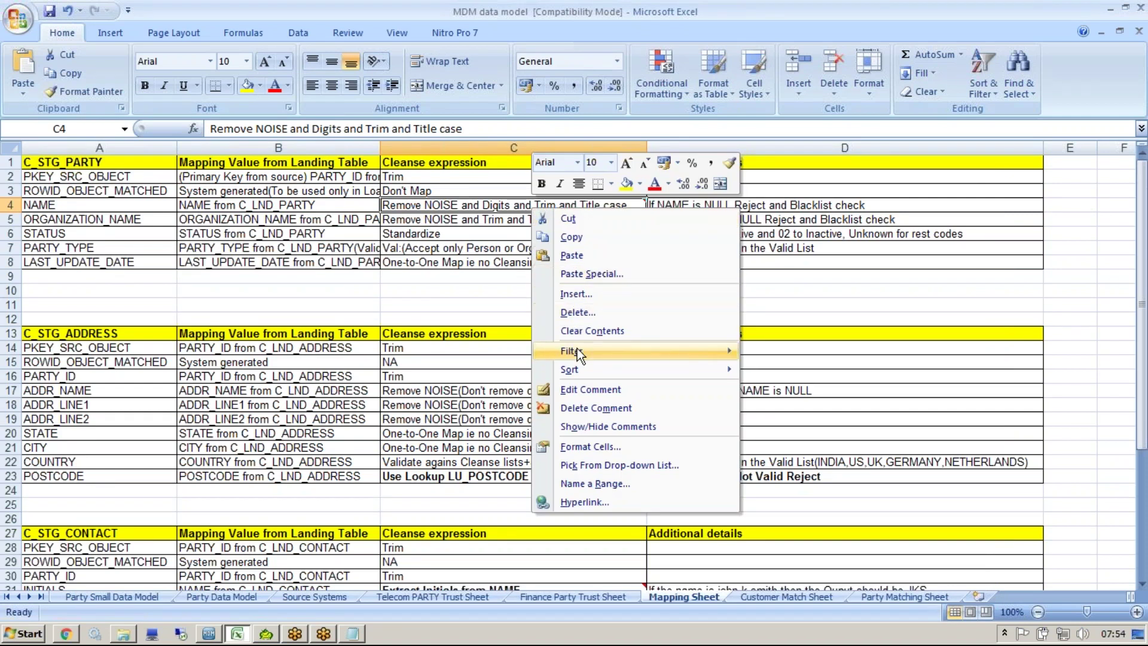
{"action": "left_click", "coordinate": [586, 390]}
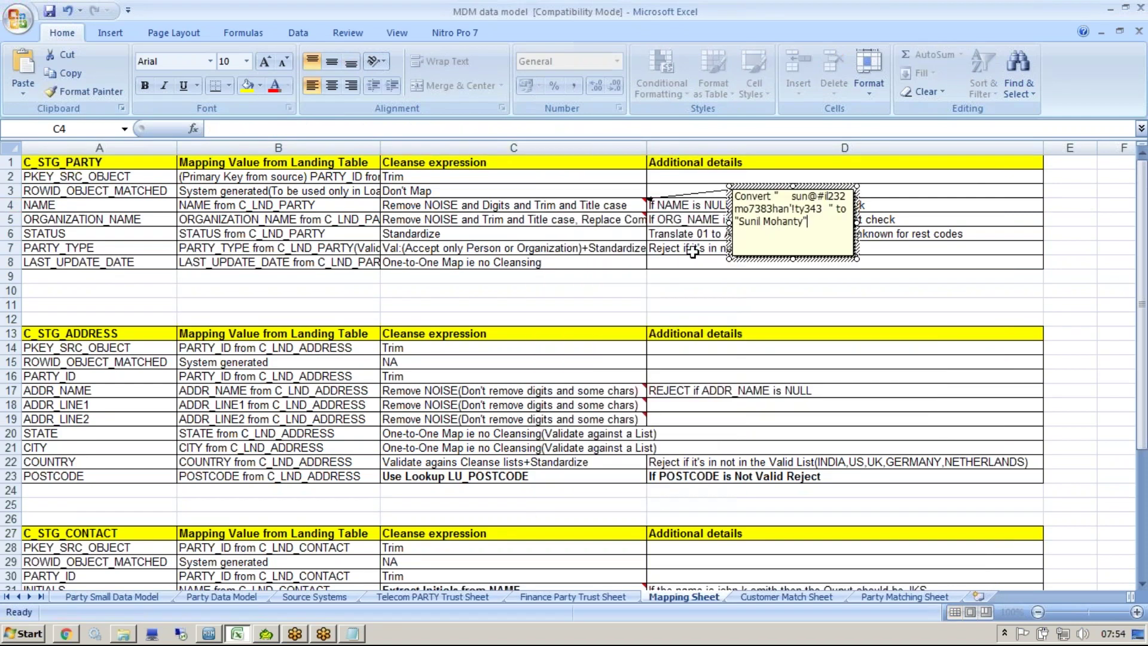
{"action": "left_click_drag", "start_coordinate": [809, 222], "coordinate": [691, 199]}
{"action": "key", "text": "ctrl+c"}
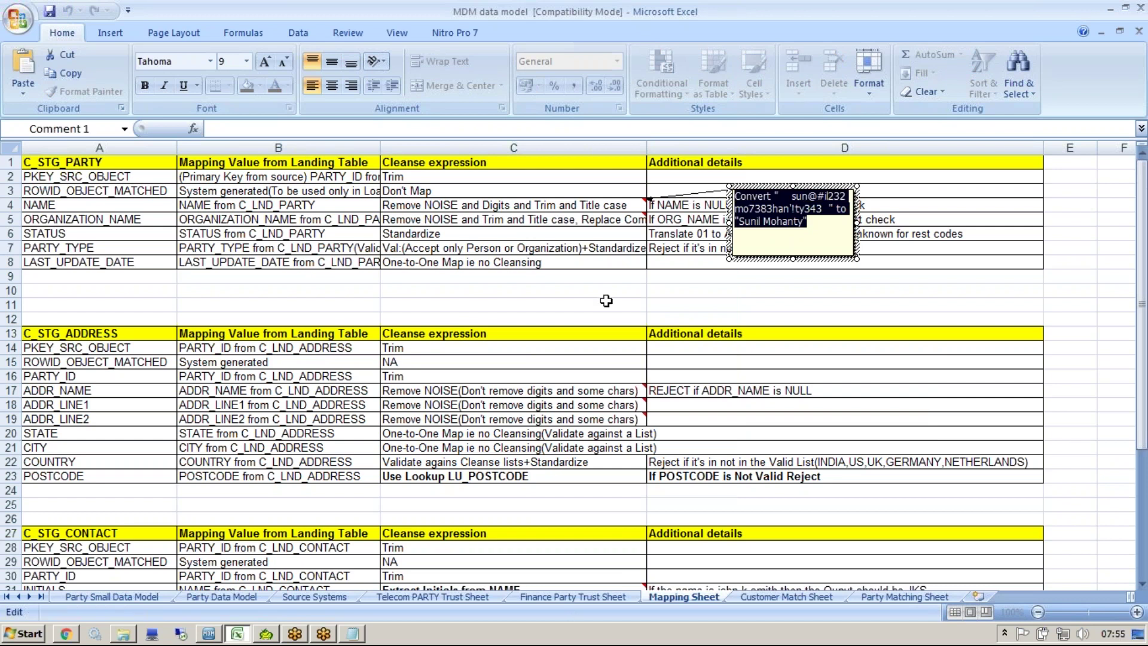
{"action": "left_click", "coordinate": [604, 304]}
{"action": "key", "text": "alt+Tab"}
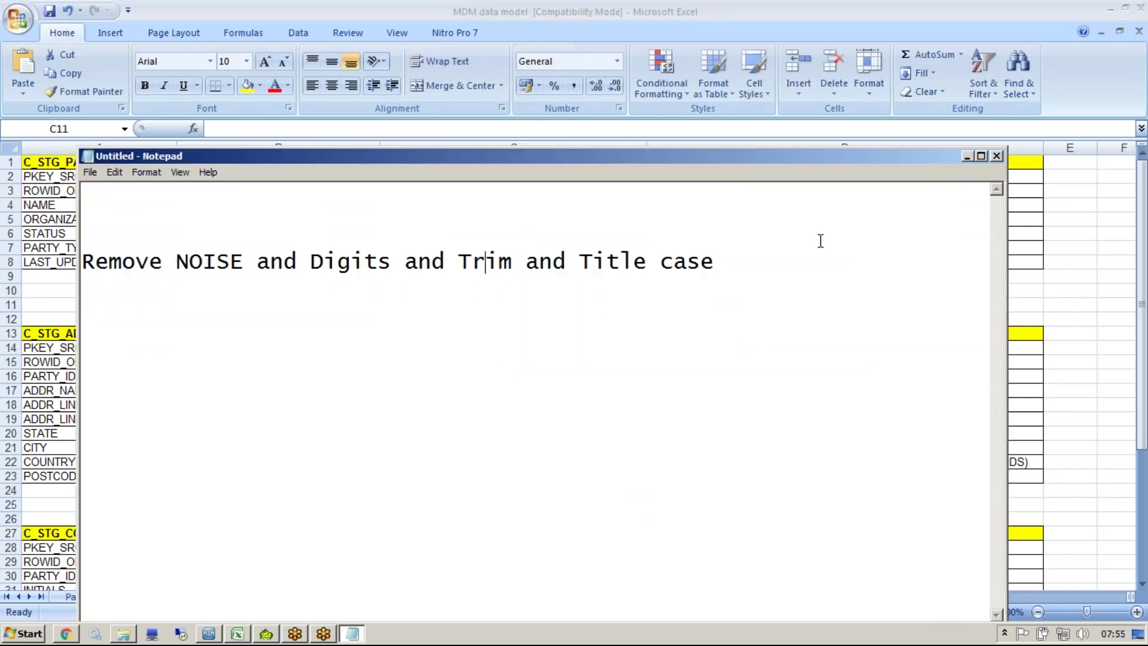
{"action": "key", "text": "Return"}
{"action": "key", "text": "Return"}
{"action": "key", "text": "ctrl+v"}
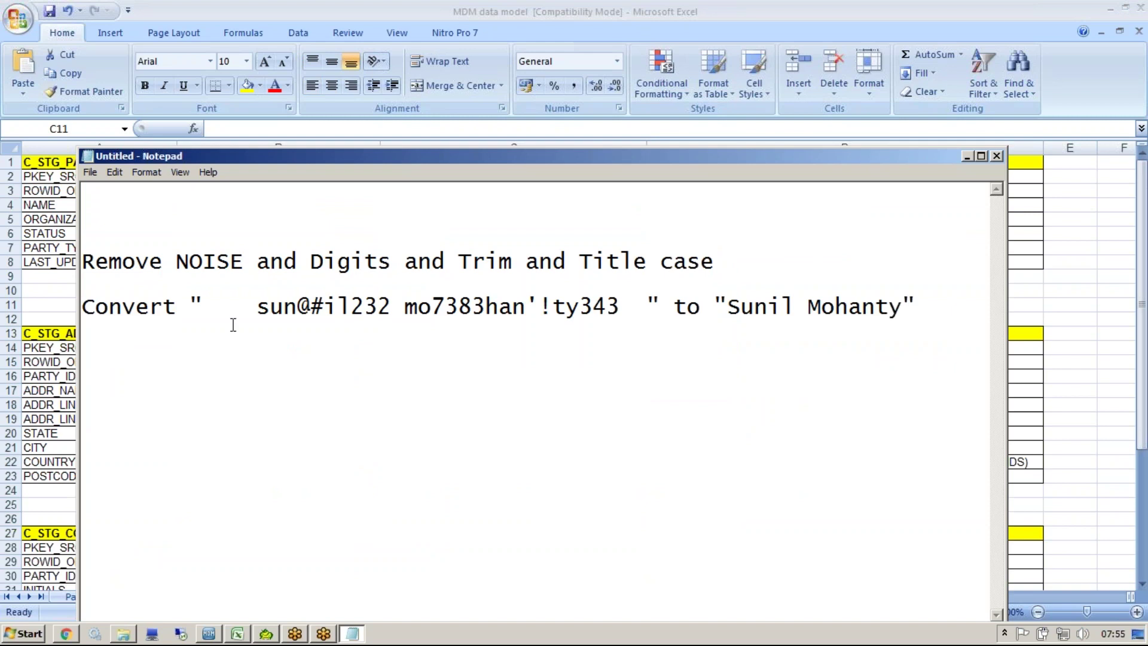
Step: Split the example so the noisy string and the clean name sit on separate lines
{"action": "left_click", "coordinate": [192, 306]}
{"action": "key", "text": "Return"}
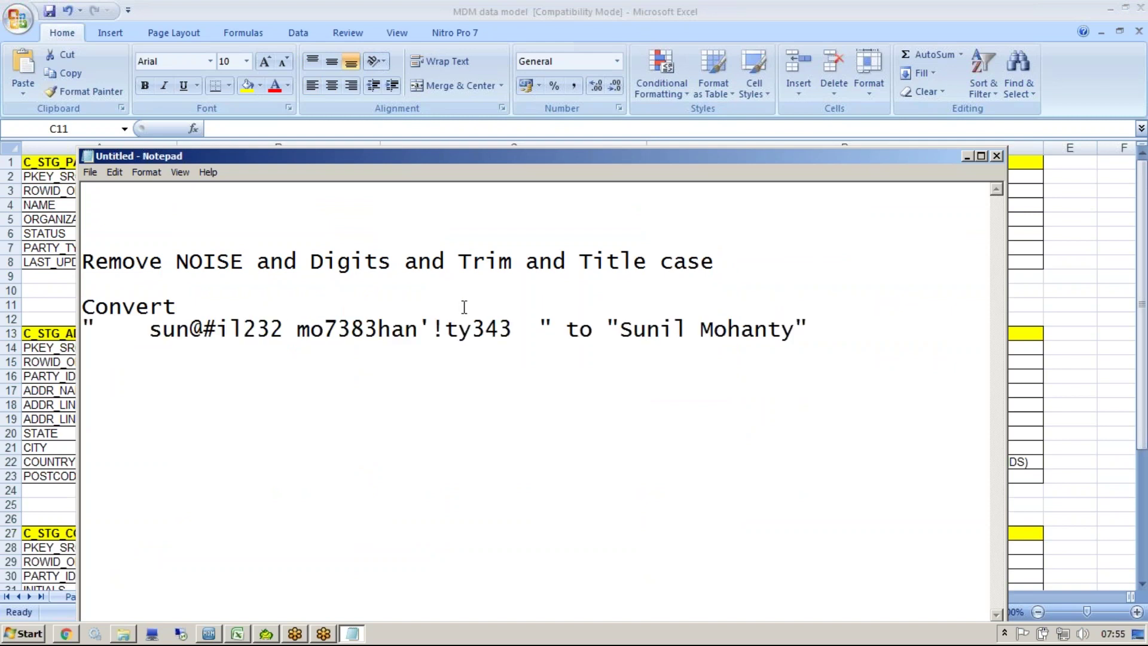
{"action": "left_click", "coordinate": [553, 330]}
{"action": "key", "text": "Return"}
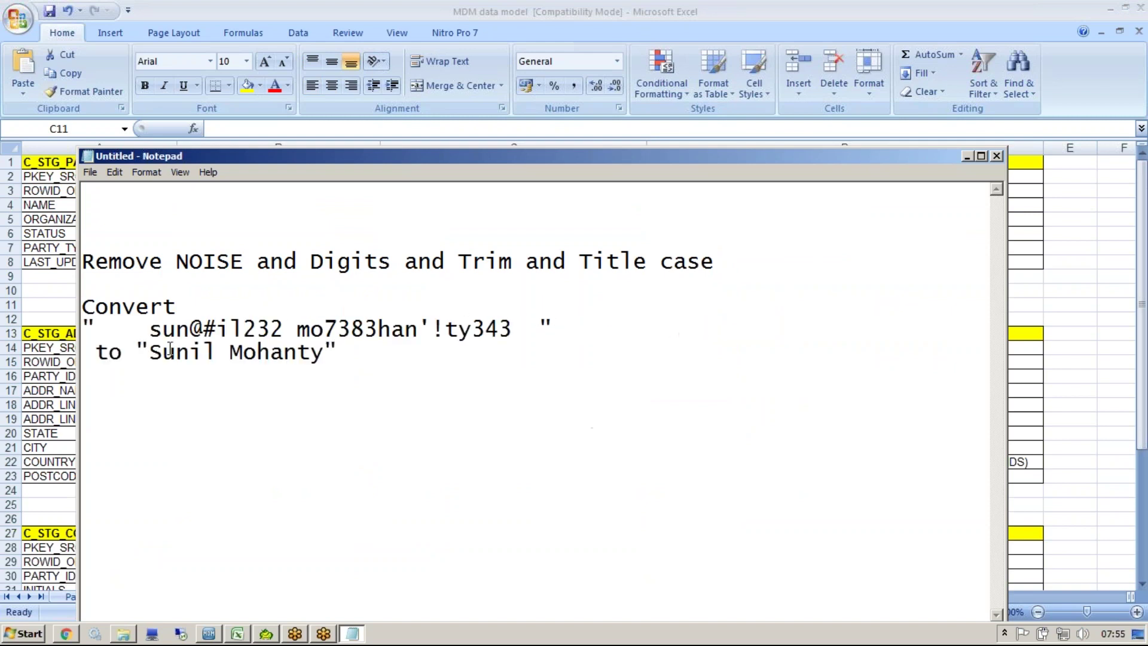
{"action": "left_click", "coordinate": [135, 352]}
{"action": "key", "text": "Return"}
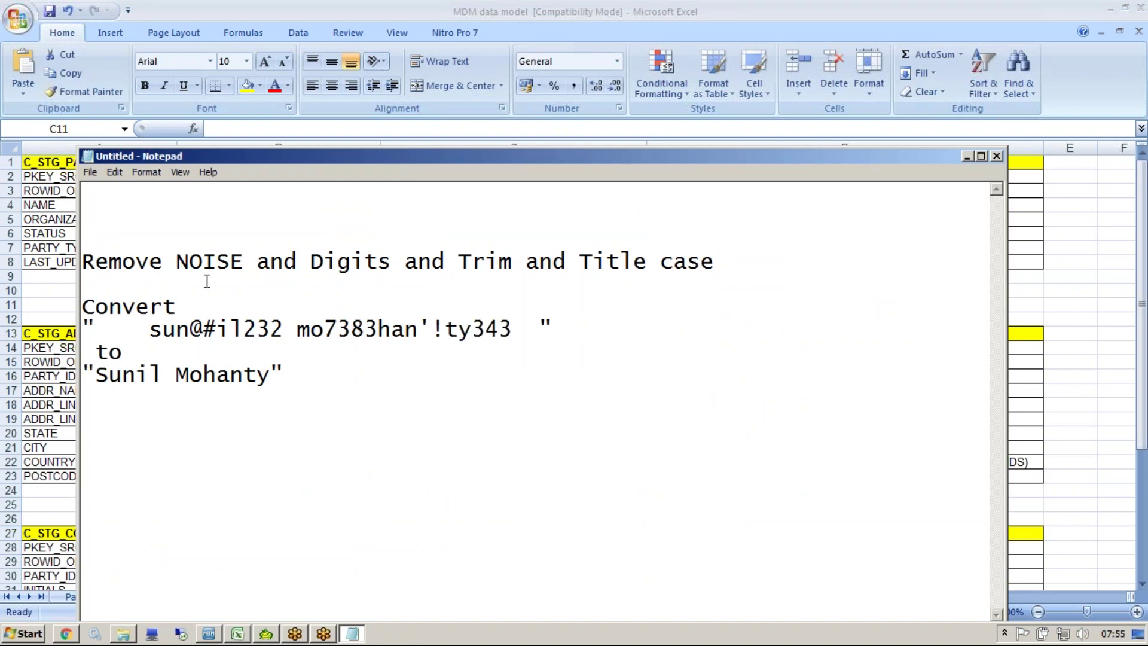
Step: Highlight the noisy name's symbols, digits 232 and 343, apostrophe, extra spaces and lowercase initials
{"action": "double_click", "coordinate": [214, 331]}
{"action": "left_click_drag", "start_coordinate": [241, 329], "coordinate": [285, 328]}
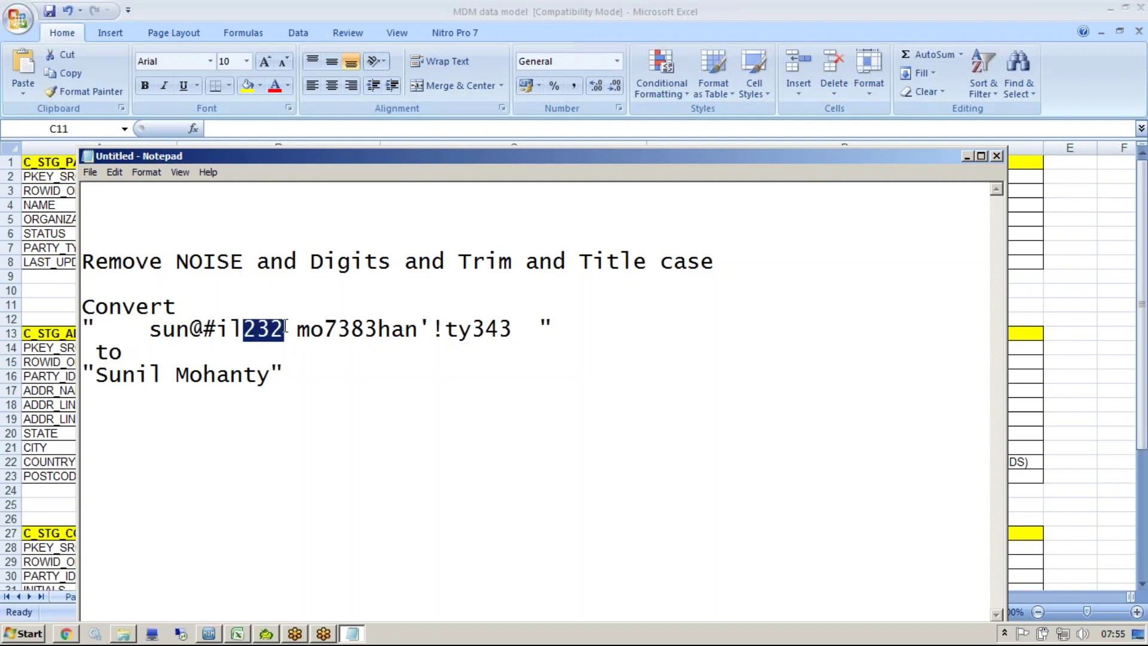
{"action": "left_click", "coordinate": [443, 329]}
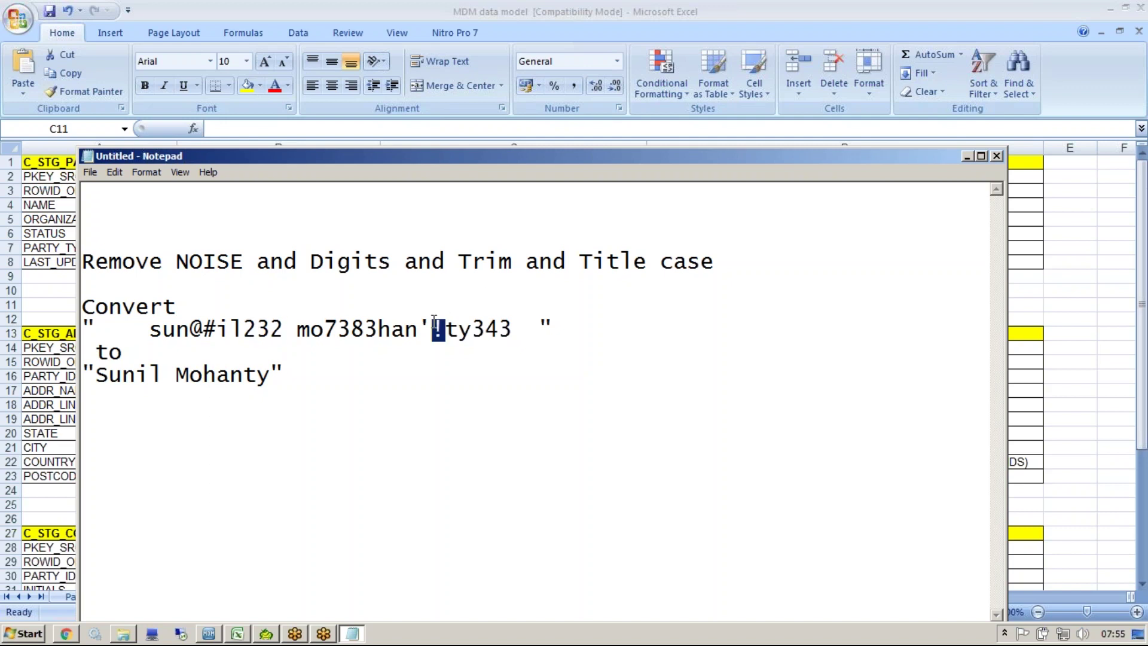
{"action": "left_click_drag", "start_coordinate": [429, 329], "coordinate": [419, 329]}
{"action": "left_click_drag", "start_coordinate": [479, 329], "coordinate": [509, 328]}
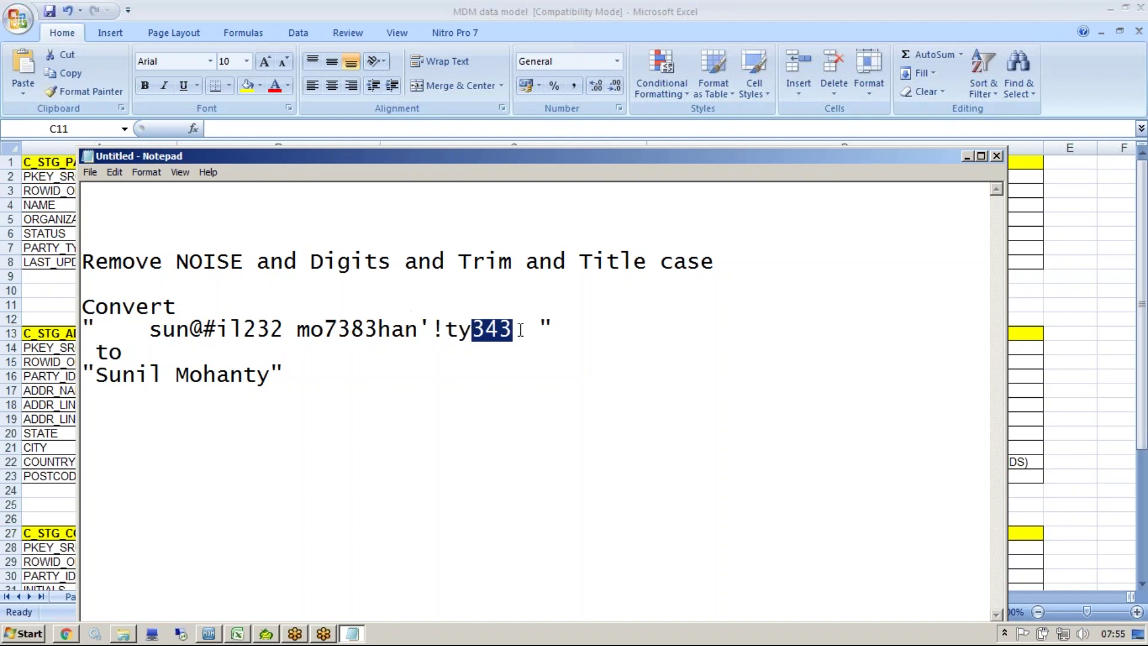
{"action": "left_click_drag", "start_coordinate": [151, 329], "coordinate": [94, 328]}
{"action": "left_click_drag", "start_coordinate": [511, 329], "coordinate": [540, 329]}
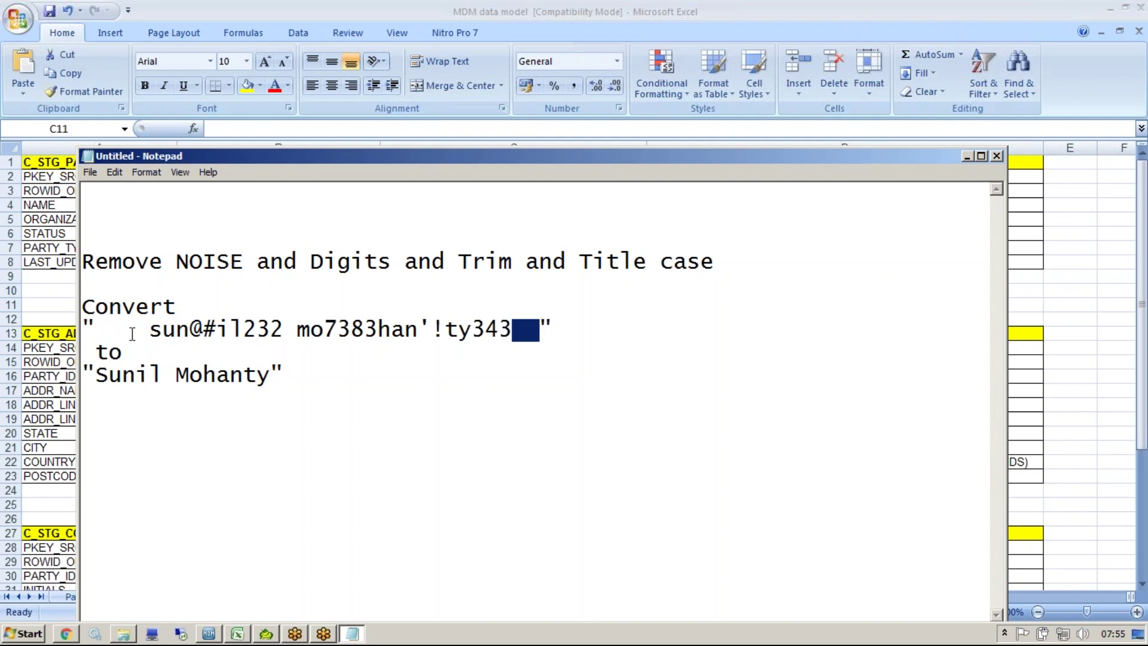
{"action": "left_click_drag", "start_coordinate": [149, 329], "coordinate": [163, 329]}
{"action": "left_click_drag", "start_coordinate": [307, 333], "coordinate": [298, 333]}
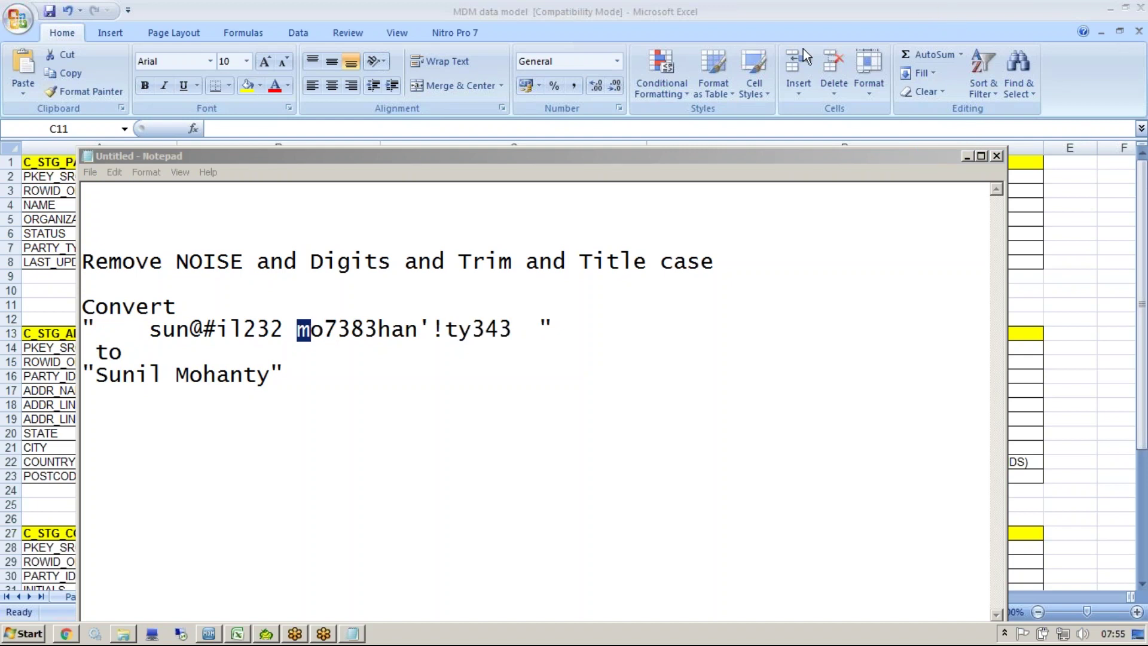
Step: Write step '1>Remove NOISE and Digits' below the example, then return to the NAME cleanse cell in Excel
{"action": "left_click", "coordinate": [389, 381]}
{"action": "key", "text": "Return"}
{"action": "key", "text": "Return"}
{"action": "key", "text": "Return"}
{"action": "type", "text": "1>"}
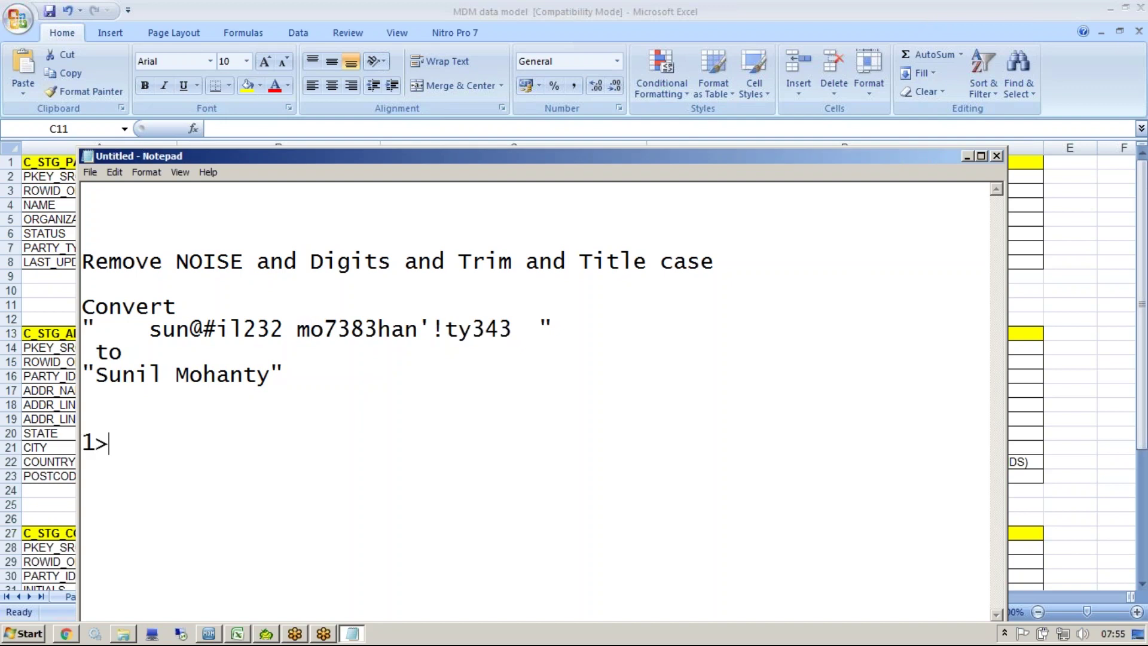
{"action": "left_click_drag", "start_coordinate": [392, 257], "coordinate": [75, 263]}
{"action": "key", "text": "ctrl+c"}
{"action": "left_click", "coordinate": [150, 445]}
{"action": "key", "text": "ctrl+v"}
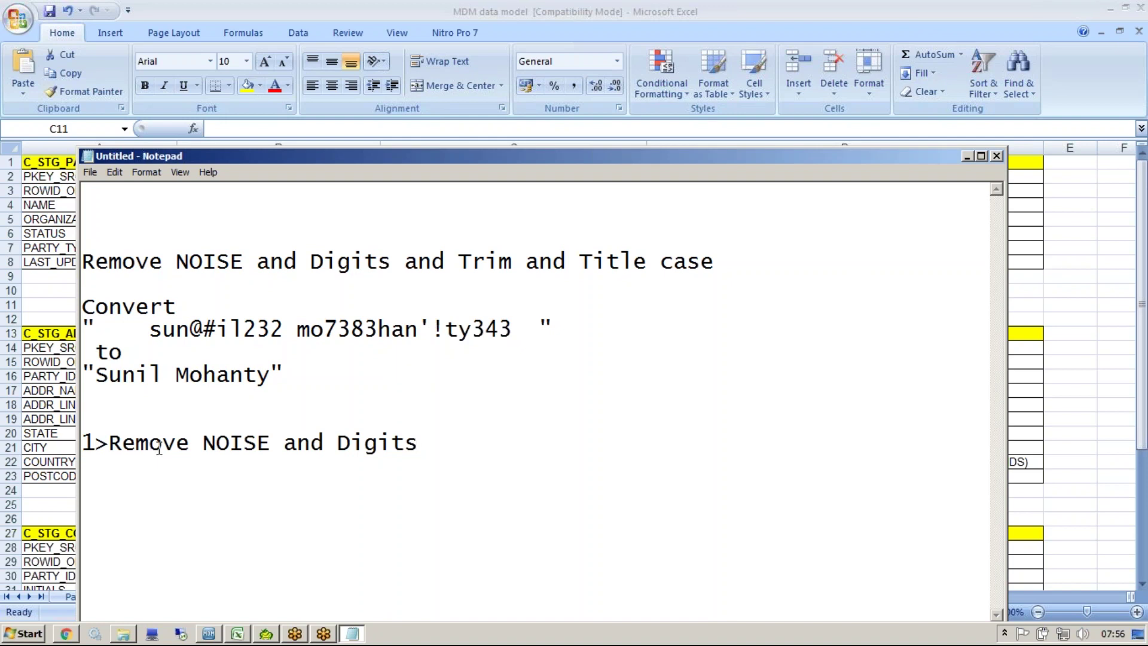
{"action": "key", "text": "alt+Tab"}
{"action": "left_click", "coordinate": [436, 350]}
{"action": "key", "text": "Up"}
{"action": "key", "text": "Up"}
{"action": "key", "text": "Up"}
{"action": "key", "text": "Up"}
{"action": "key", "text": "Up"}
{"action": "key", "text": "Up"}
{"action": "left_click", "coordinate": [461, 204]}
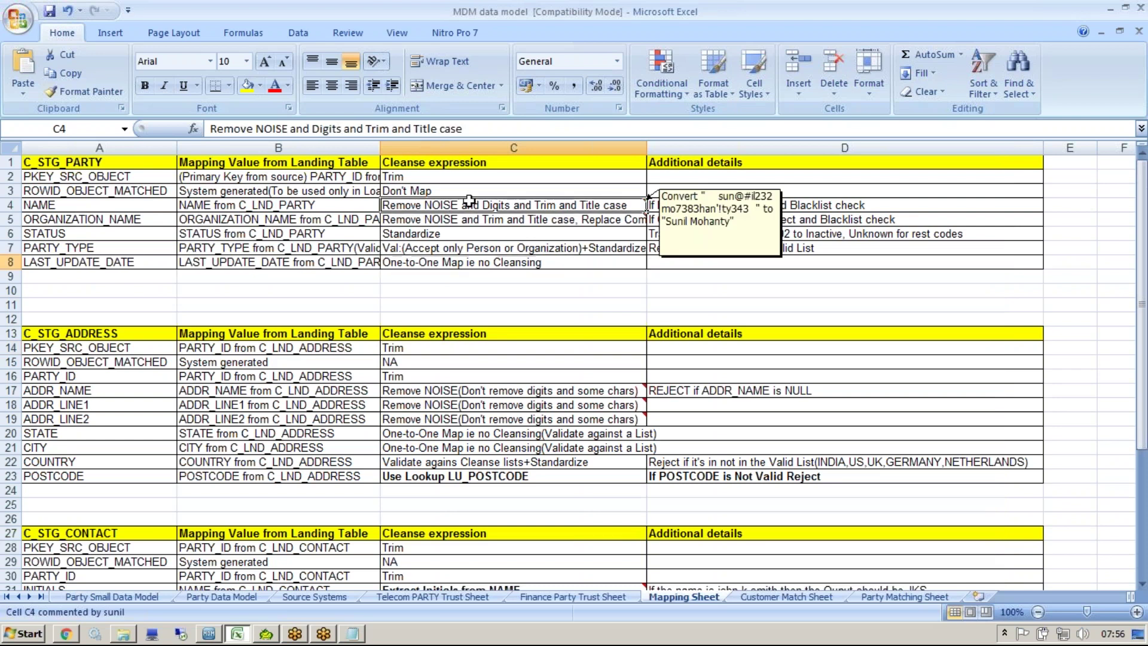
{"action": "left_click_drag", "start_coordinate": [1141, 233], "coordinate": [1142, 246]}
{"action": "scroll", "coordinate": [646, 170], "scroll_direction": "down", "scroll_amount": 3}
{"action": "left_click_drag", "start_coordinate": [594, 433], "coordinate": [605, 464]}
{"action": "mouse_move", "coordinate": [606, 464]}
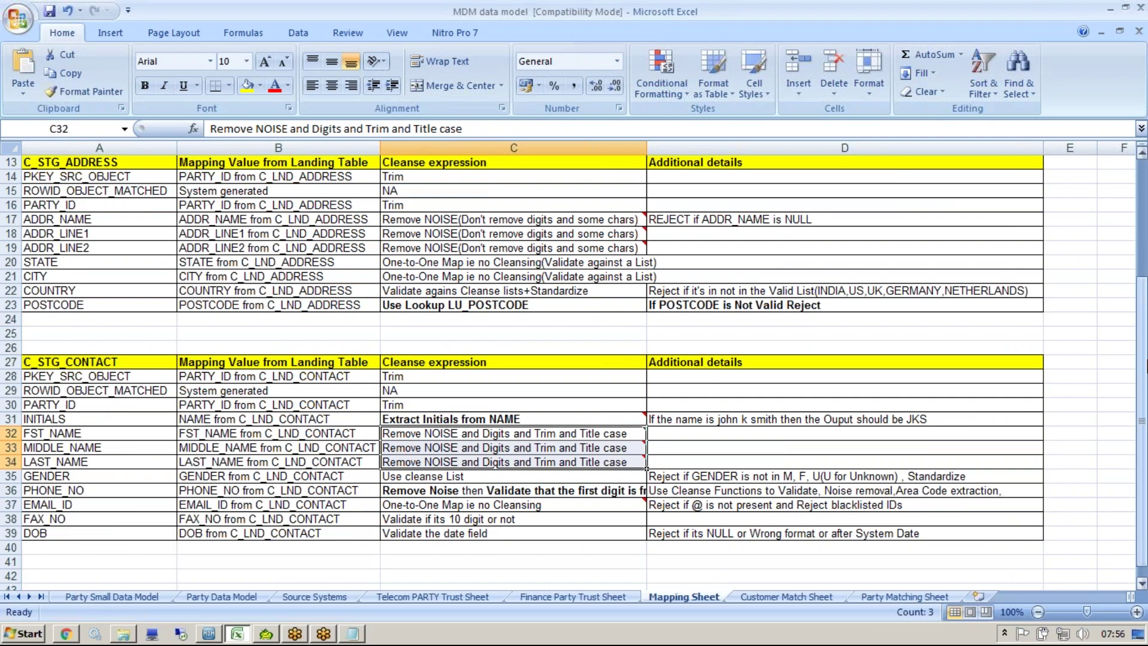
{"action": "scroll", "coordinate": [778, 359], "scroll_direction": "up", "scroll_amount": 4}
{"action": "left_click", "coordinate": [874, 262]}
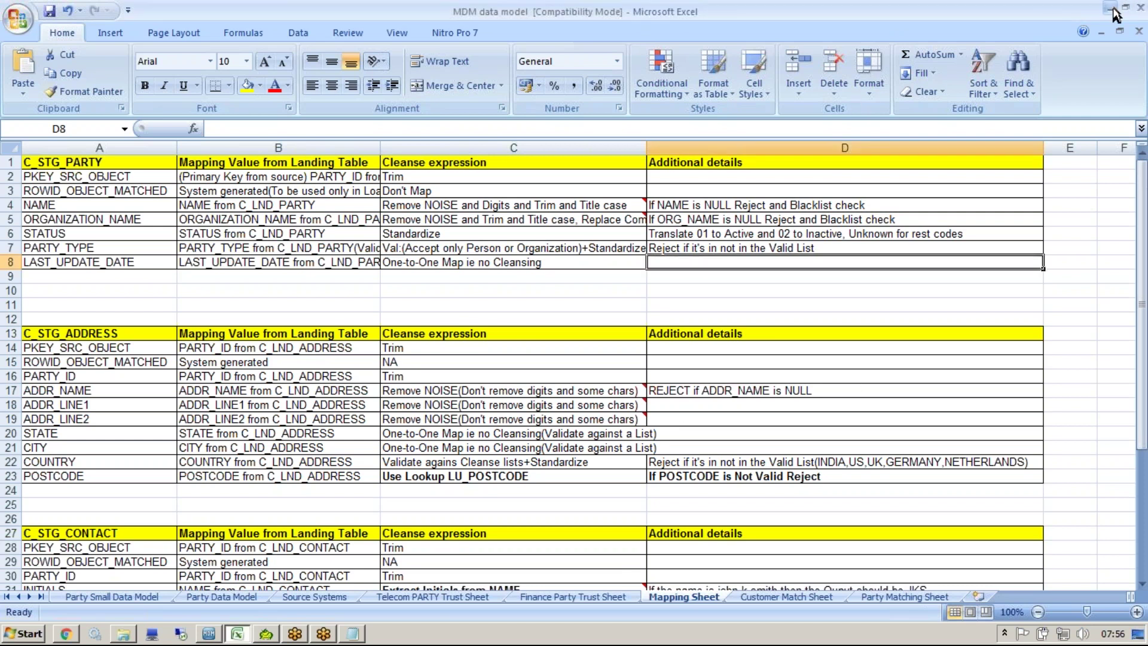
{"action": "left_click", "coordinate": [243, 636]}
Step: Open the Cleanse Functions workbench in the Hub Console, saving the mapping changes
{"action": "left_click", "coordinate": [209, 634]}
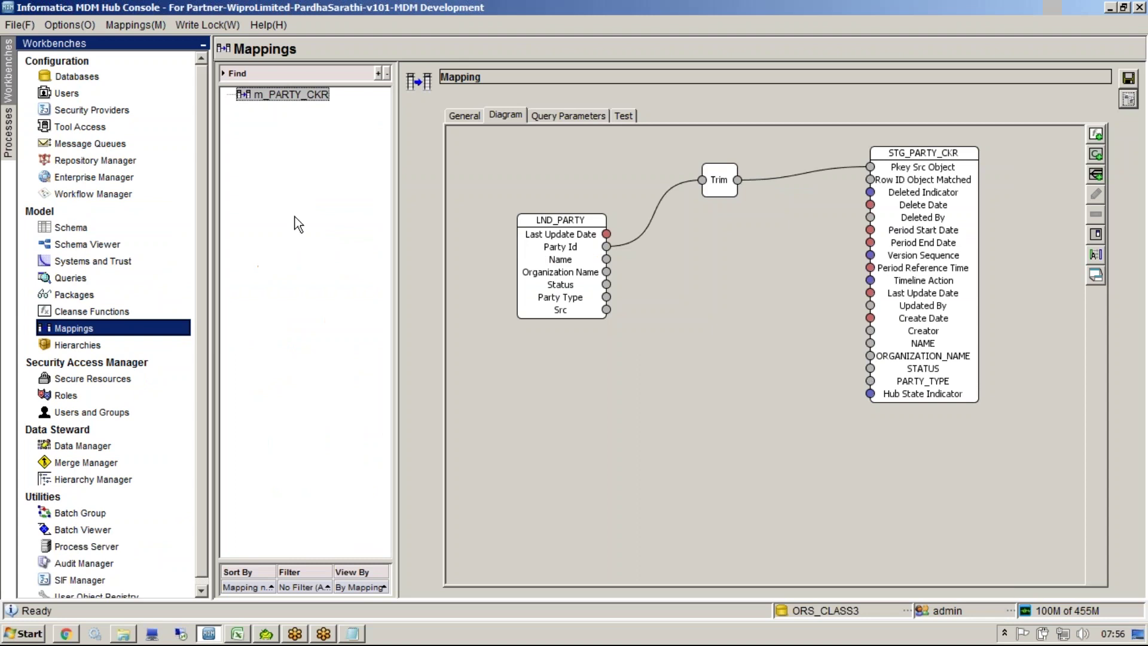
{"action": "left_click", "coordinate": [119, 311]}
{"action": "left_click", "coordinate": [826, 365]}
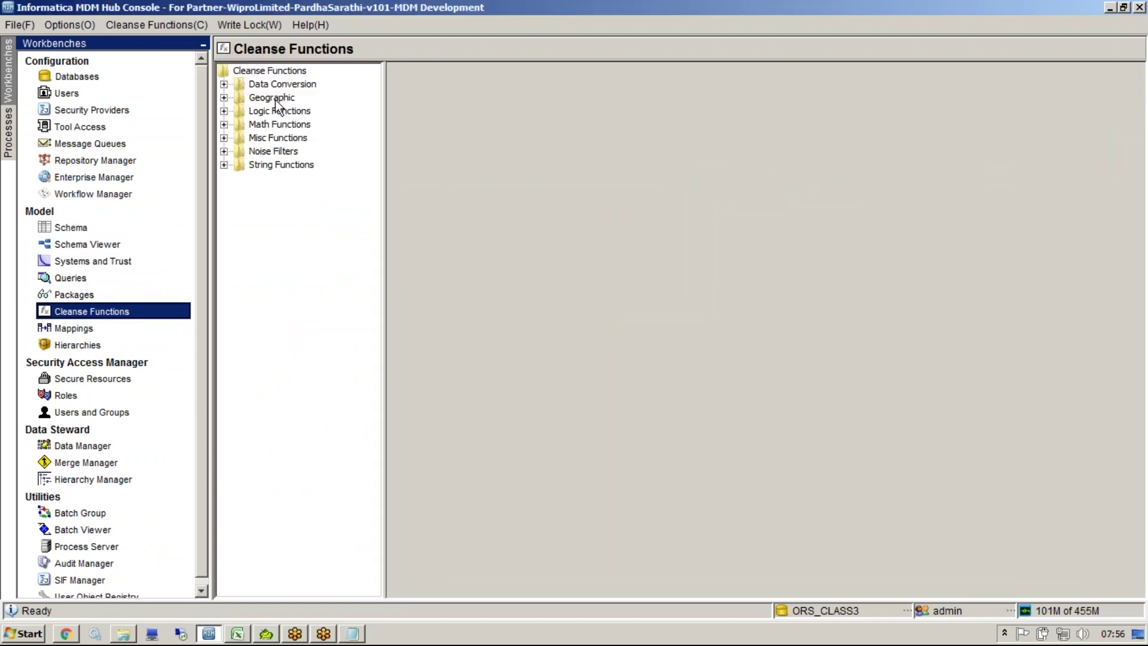
Step: Add a user library named CustomerCleanse under the Cleanse Functions root
{"action": "left_click", "coordinate": [268, 71]}
{"action": "right_click", "coordinate": [267, 76]}
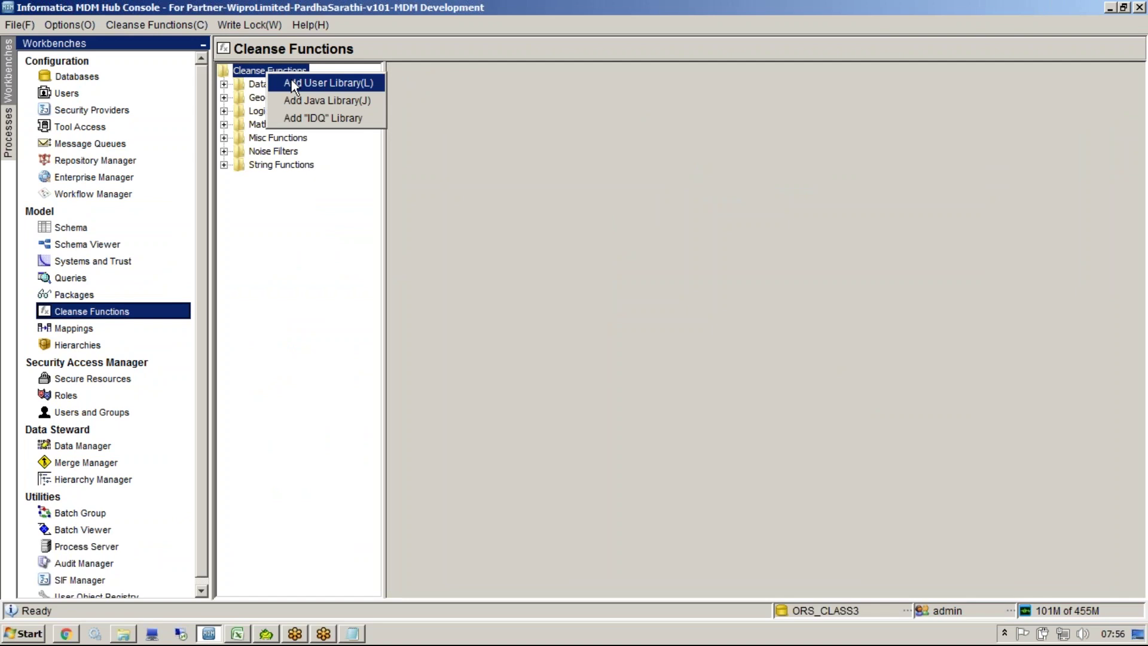
{"action": "left_click", "coordinate": [292, 82]}
{"action": "type", "text": "Cus"}
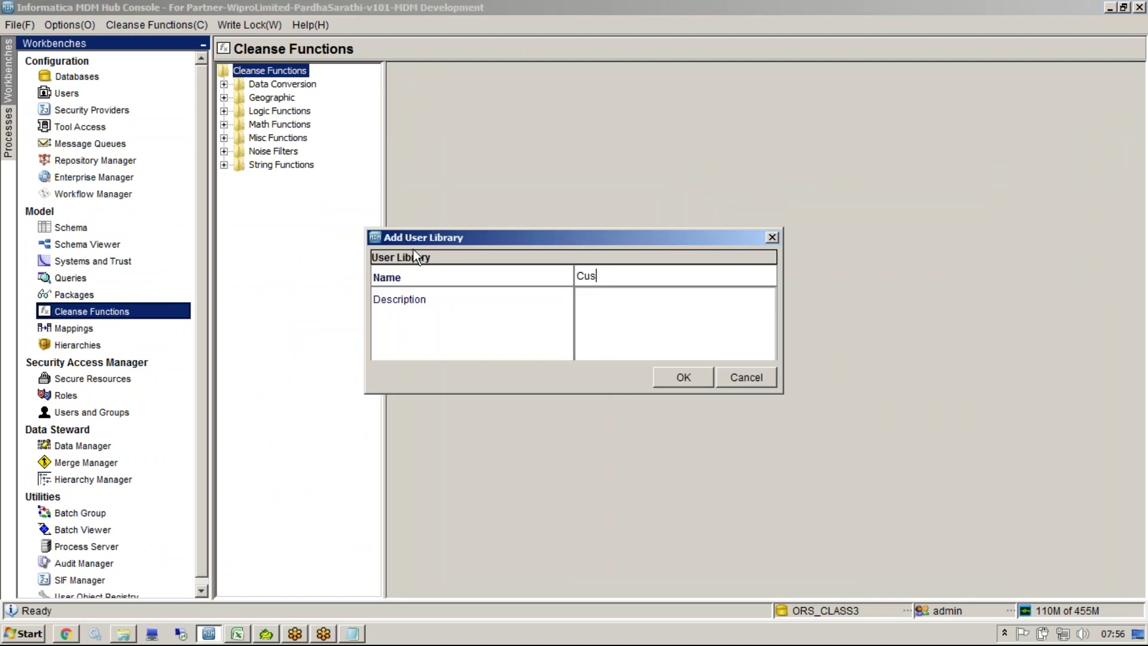
{"action": "type", "text": "tomerCleanse"}
{"action": "key", "text": "Return"}
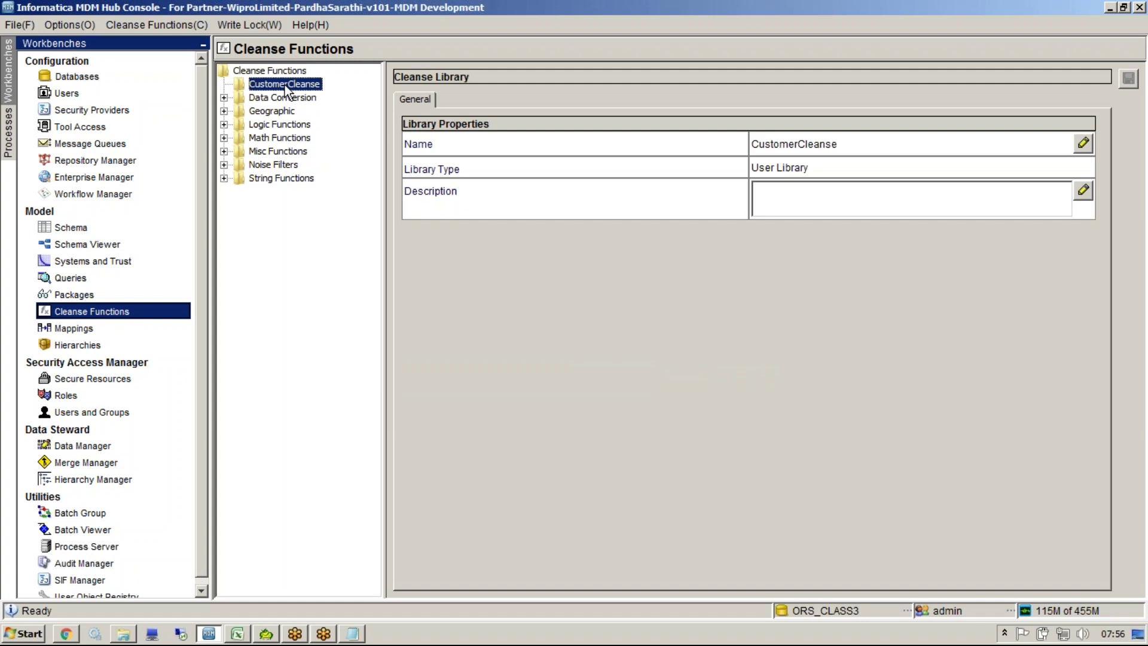
{"action": "key", "text": "alt+Tab"}
{"action": "key", "text": "alt+Tab"}
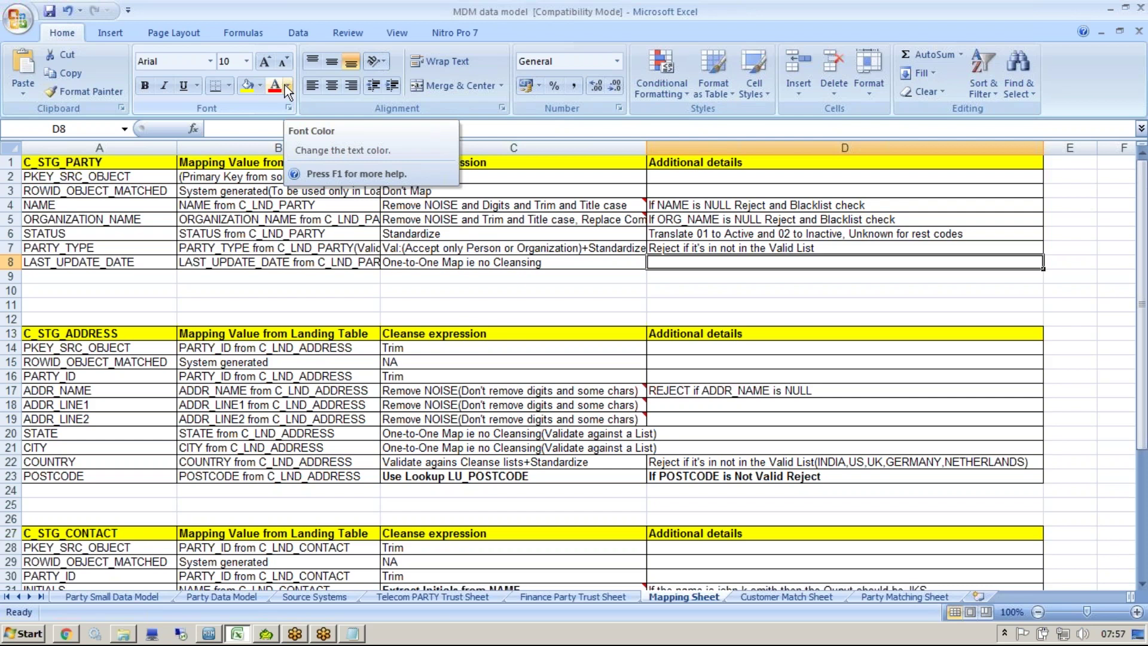
Step: Review the party cleanse expression rows in the Mapping Sheet, then return to the Hub Console
{"action": "left_click", "coordinate": [930, 19]}
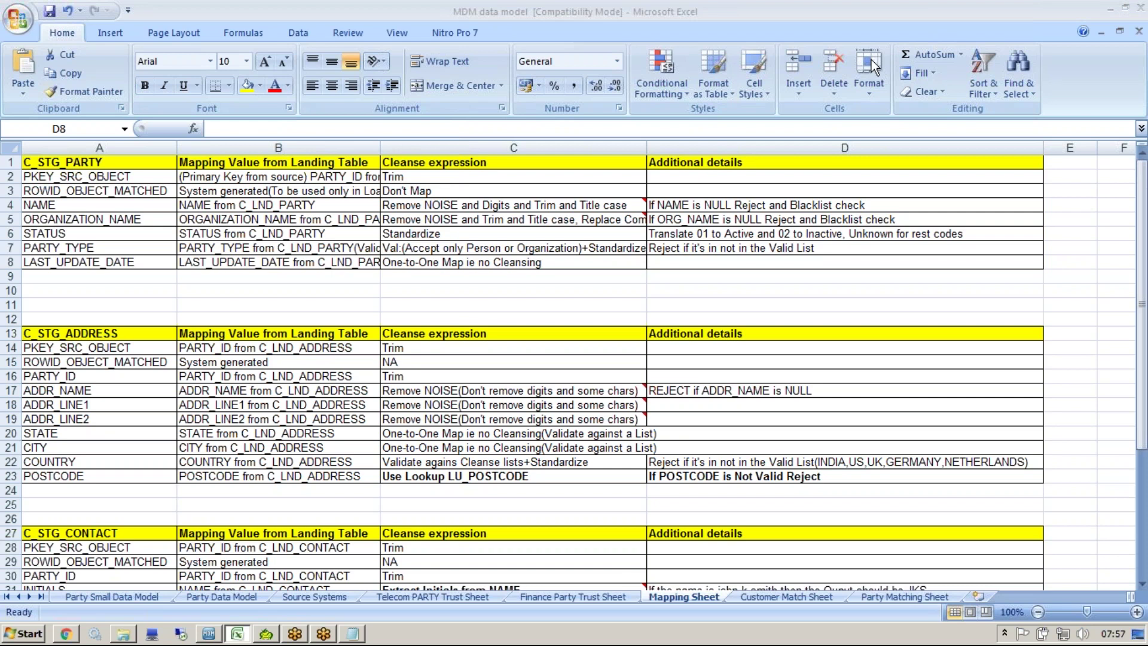
{"action": "left_click", "coordinate": [597, 224]}
{"action": "left_click", "coordinate": [927, 28]}
{"action": "left_click", "coordinate": [845, 264]}
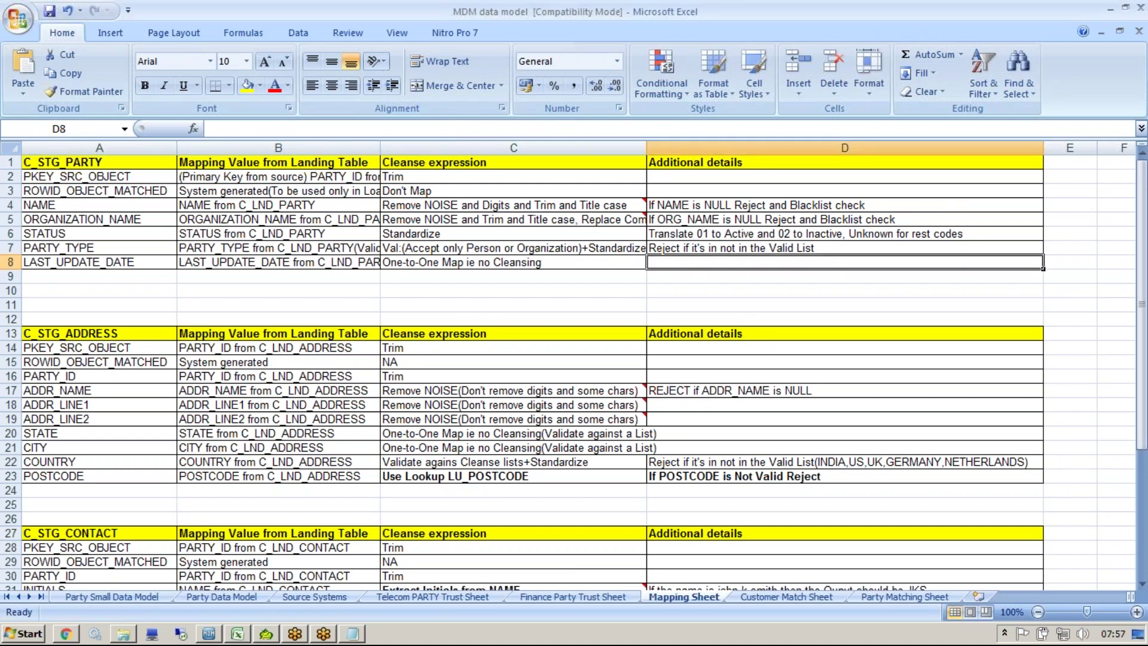
{"action": "left_click", "coordinate": [209, 633]}
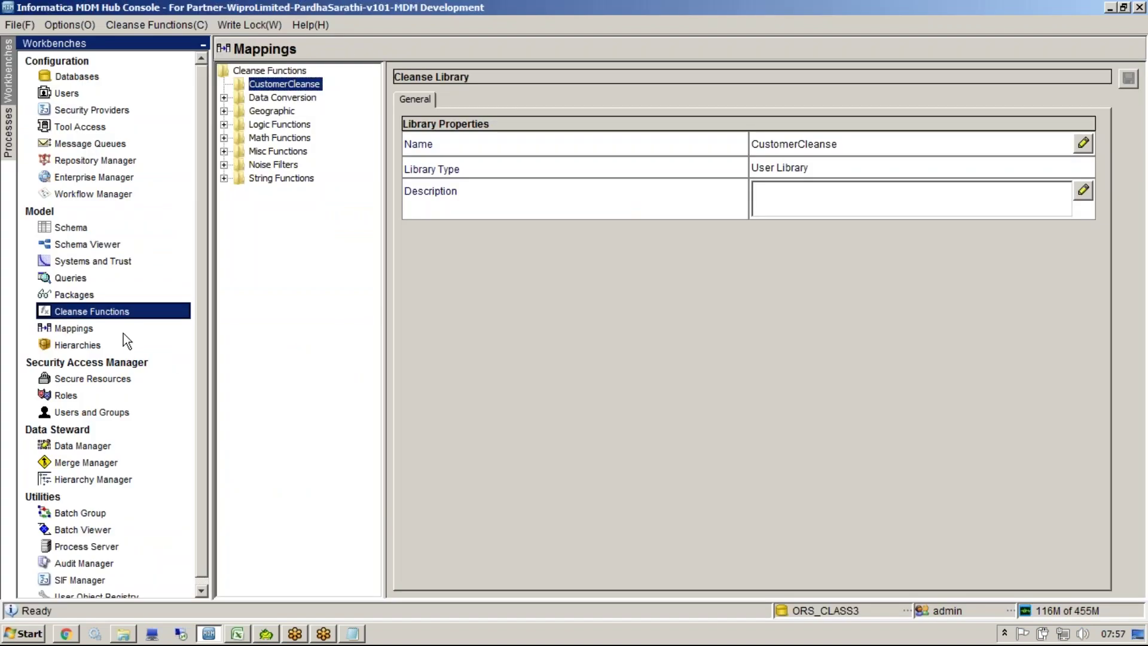
{"action": "left_click", "coordinate": [123, 330]}
{"action": "key", "text": "Up"}
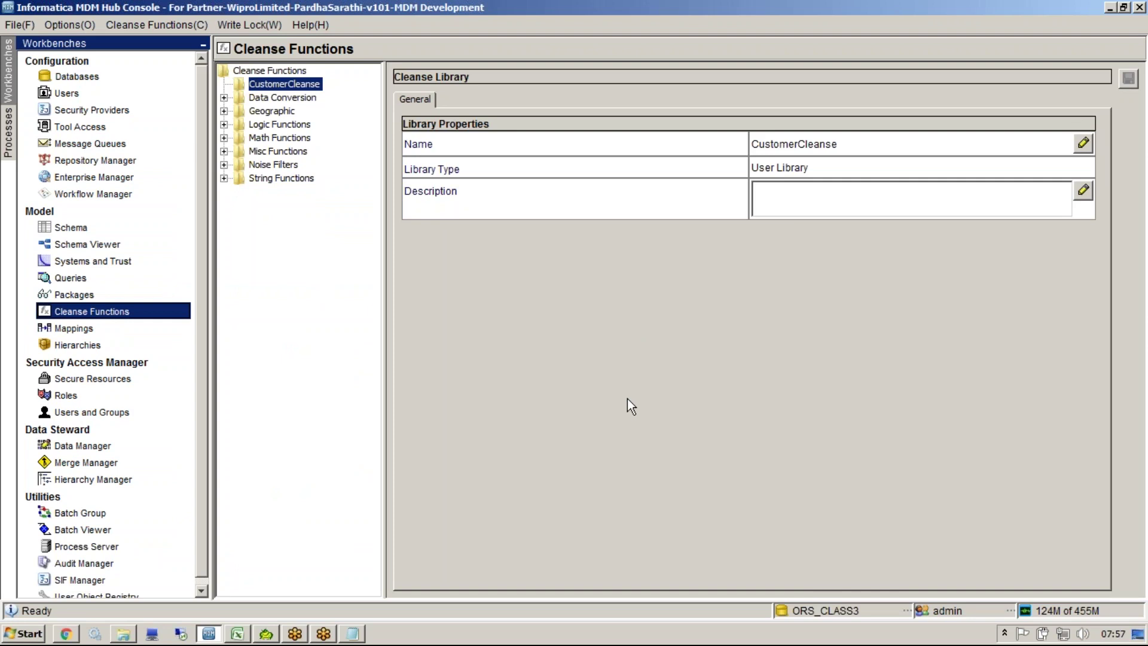
{"action": "left_click", "coordinate": [129, 329]}
{"action": "left_click", "coordinate": [562, 322]}
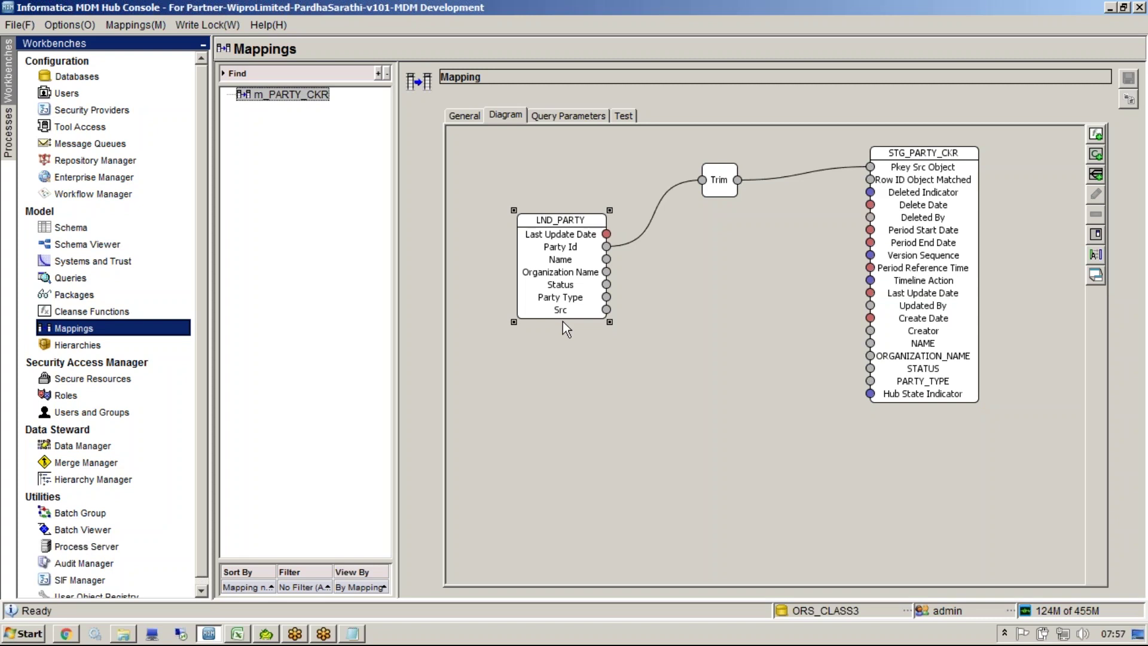
{"action": "left_click", "coordinate": [117, 312]}
Step: Create graph function GR_Cleanse_Name from the CustomerCleanse library's context menu
{"action": "right_click", "coordinate": [278, 84]}
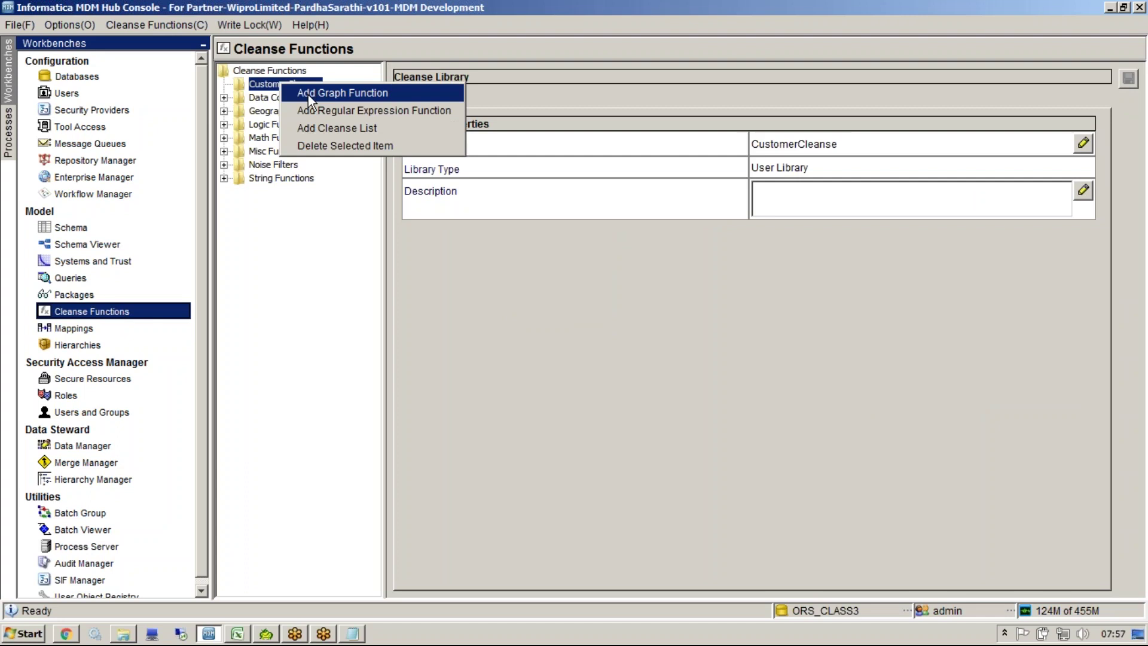
{"action": "left_click", "coordinate": [307, 94]}
{"action": "type", "text": "GR_"}
{"action": "type", "text": "R"}
{"action": "key", "text": "BackSpace"}
{"action": "type", "text": "CLea"}
{"action": "key", "text": "BackSpace"}
{"action": "key", "text": "BackSpace"}
{"action": "key", "text": "BackSpace"}
{"action": "type", "text": "leaa"}
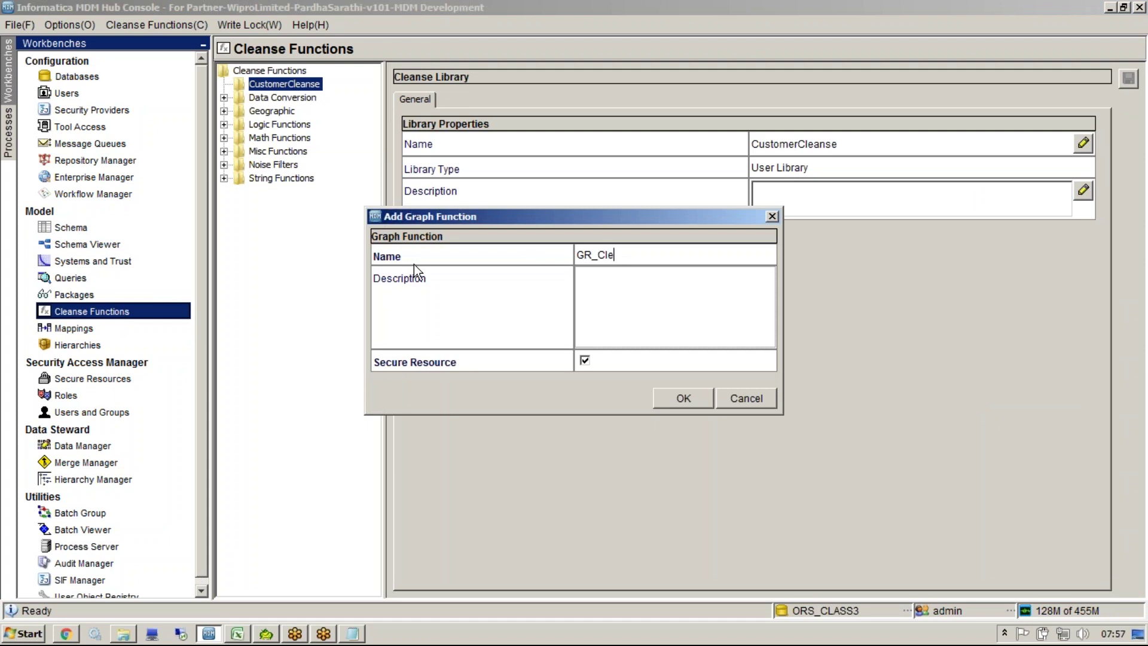
{"action": "key", "text": "BackSpace"}
{"action": "type", "text": "a"}
{"action": "key", "text": "BackSpace"}
{"action": "type", "text": "nse_Name"}
{"action": "left_click", "coordinate": [665, 403]}
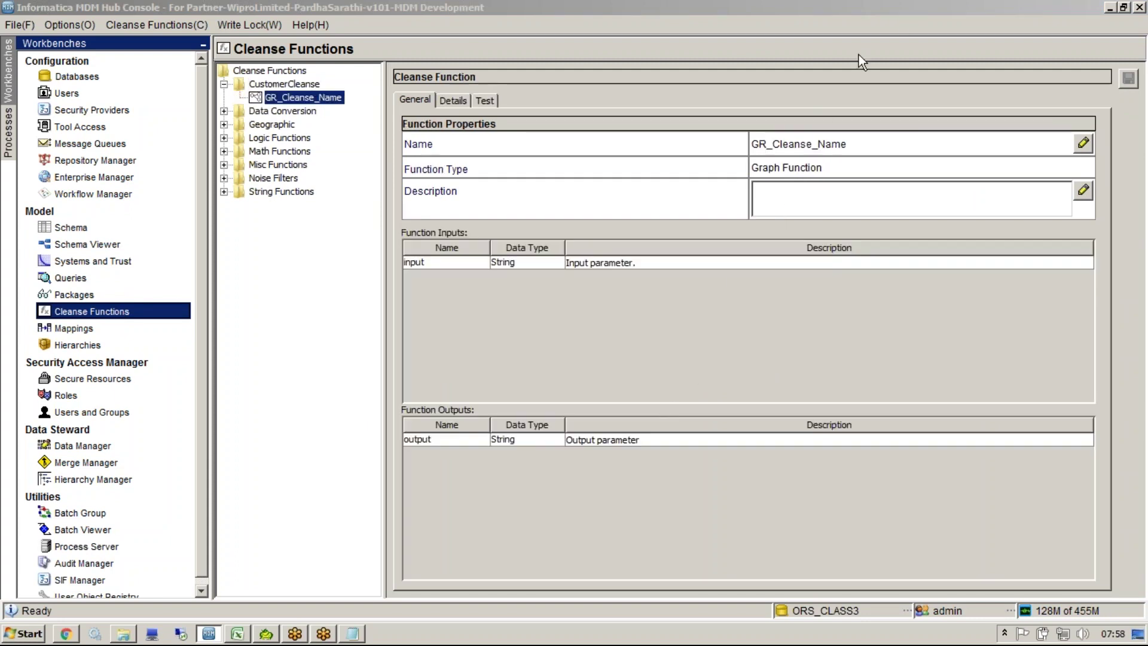
{"action": "left_click", "coordinate": [308, 99]}
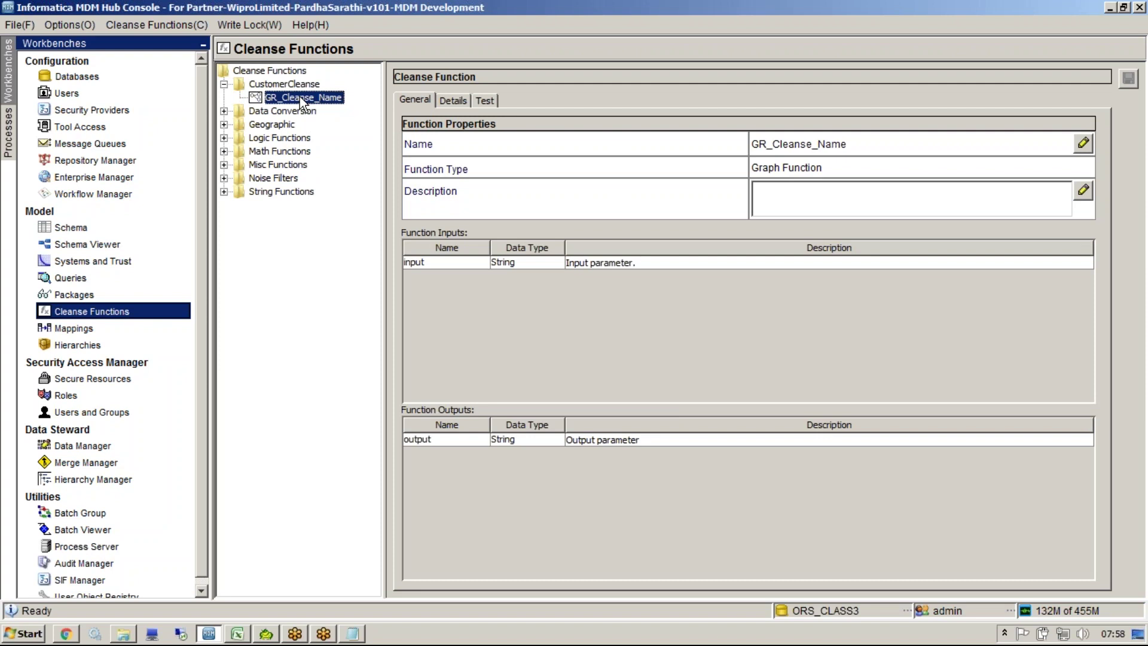
{"action": "left_click", "coordinate": [290, 87]}
Step: Create cleanse list CL_RemoveNoise_Digits from the CustomerCleanse library's context menu
{"action": "left_click", "coordinate": [292, 96]}
{"action": "left_click", "coordinate": [291, 87]}
{"action": "right_click", "coordinate": [290, 87]}
{"action": "left_click", "coordinate": [353, 136]}
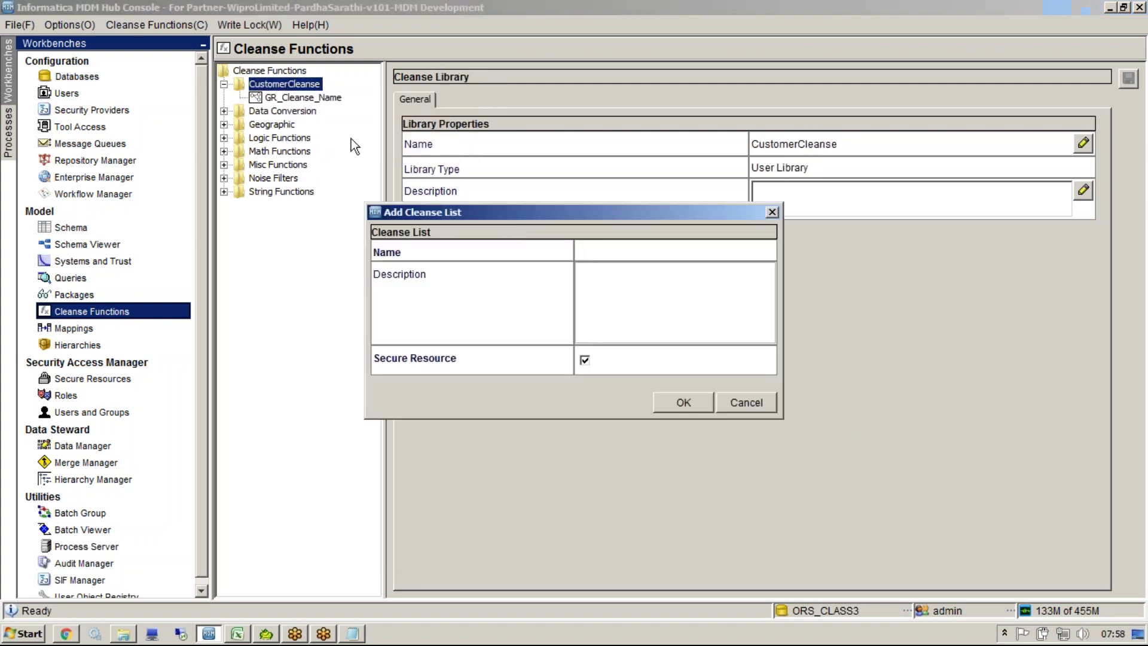
{"action": "type", "text": "CL_RemoveNoise_Digits"}
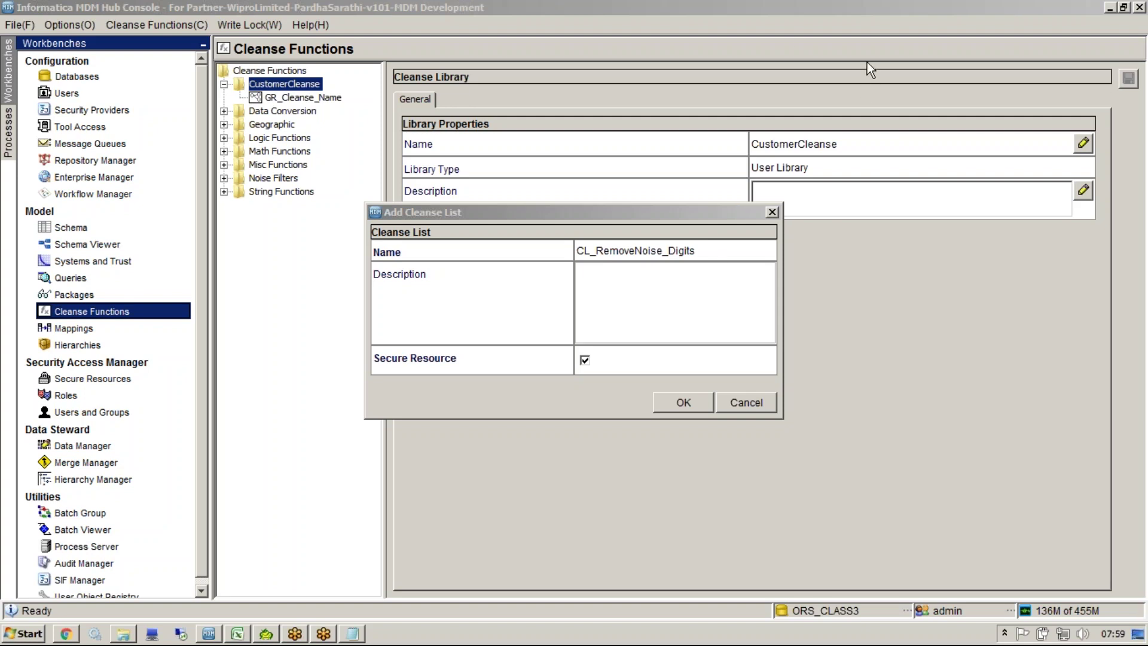
{"action": "left_click", "coordinate": [700, 317]}
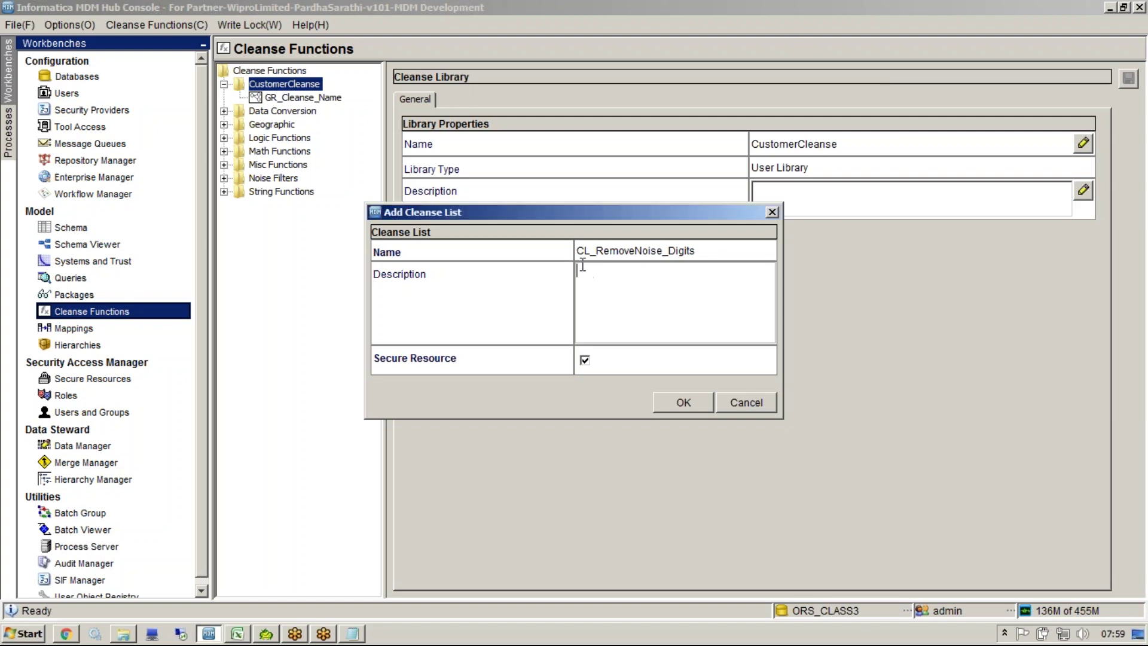
{"action": "left_click", "coordinate": [667, 404]}
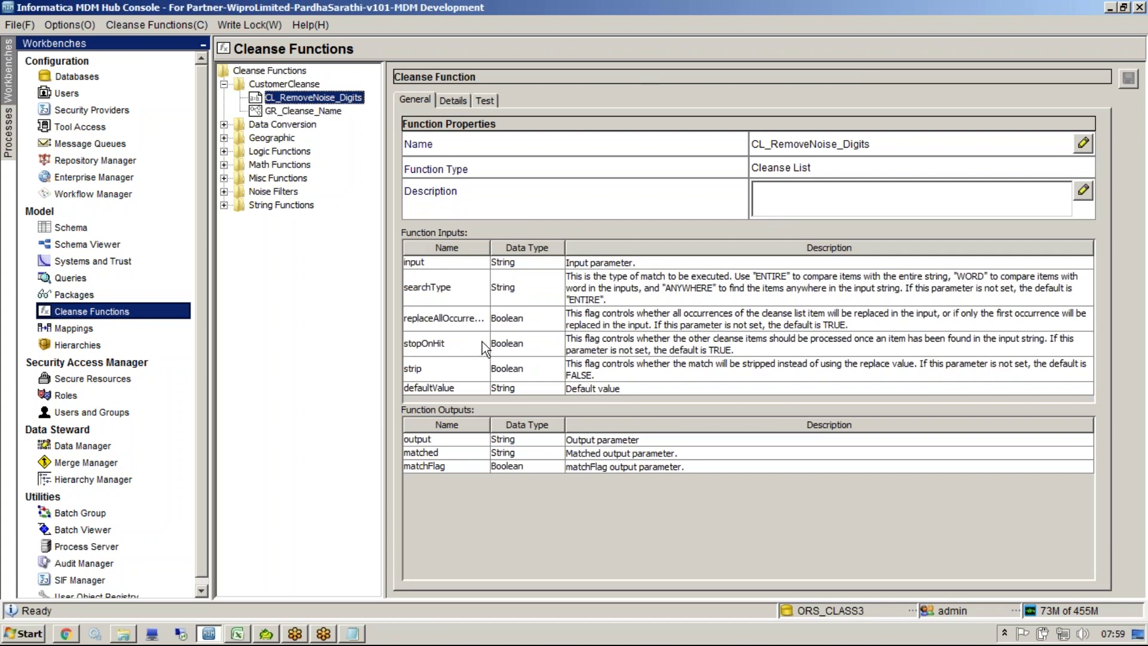
Step: Check the Remove NOISE and Digits step in the Notepad notes
{"action": "left_click", "coordinate": [458, 103]}
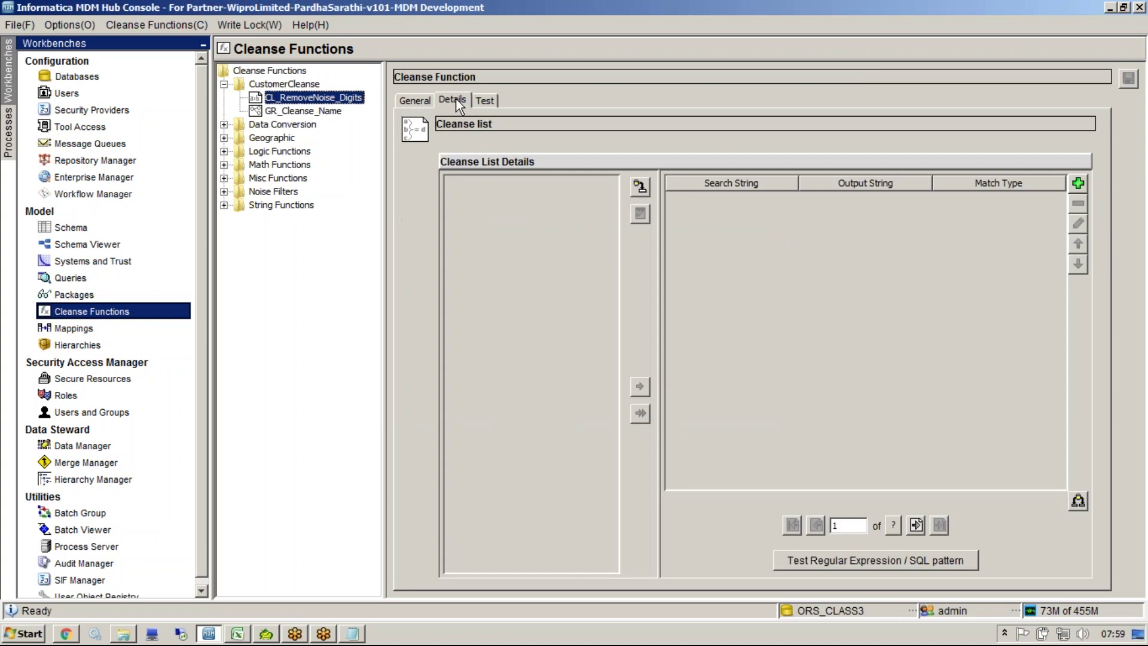
{"action": "left_click", "coordinate": [353, 633]}
{"action": "left_click_drag", "start_coordinate": [441, 446], "coordinate": [115, 462]}
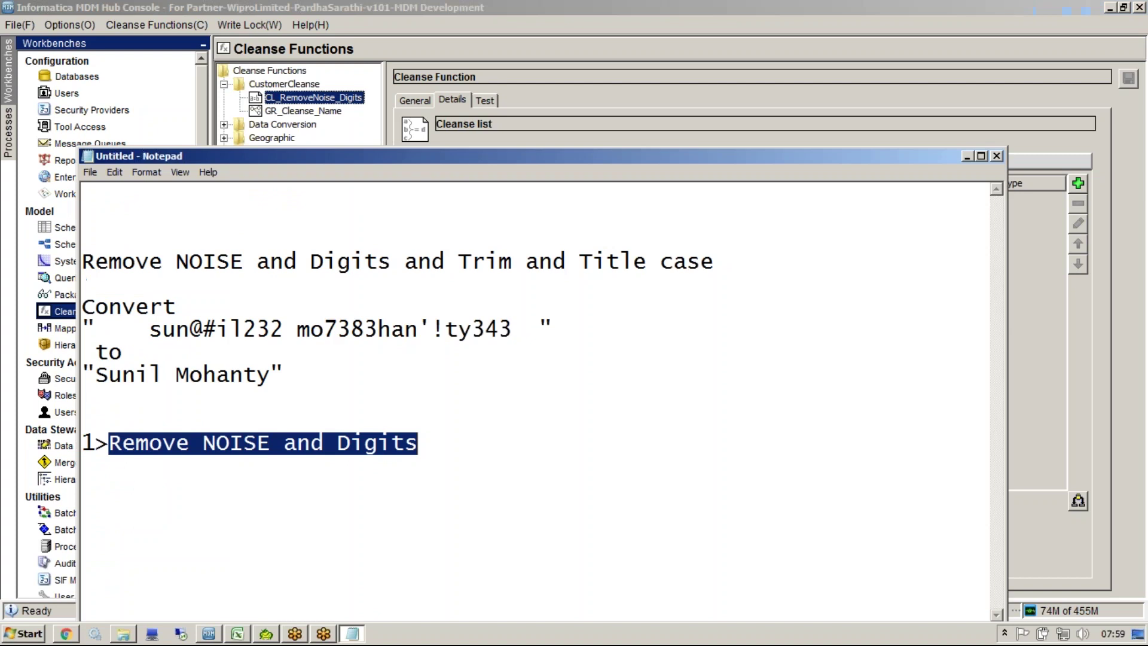
{"action": "key", "text": "alt+Tab"}
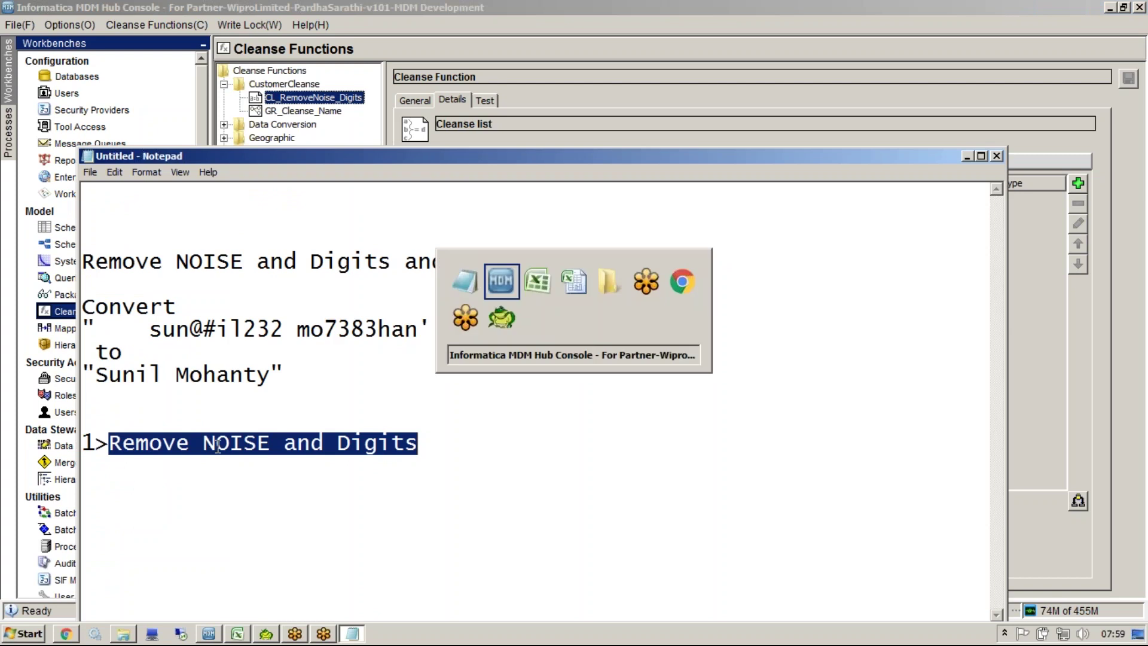
Step: Open the CL-General Noise cleanse list under Noise Filters and review its punctuation entries
{"action": "double_click", "coordinate": [280, 192]}
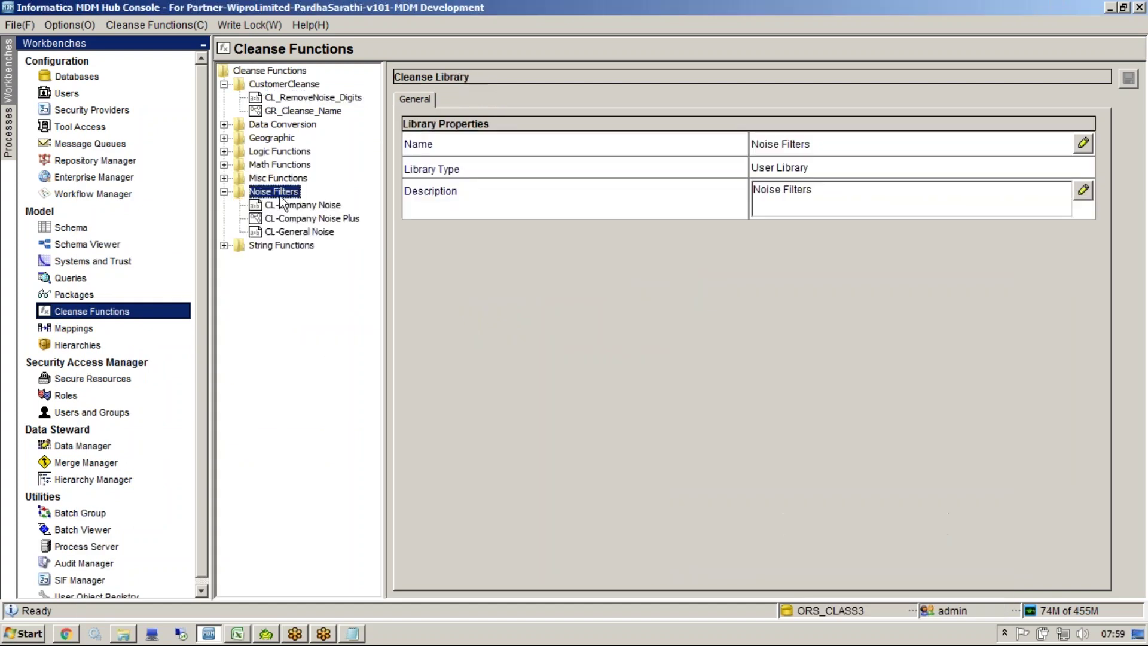
{"action": "left_click", "coordinate": [295, 232]}
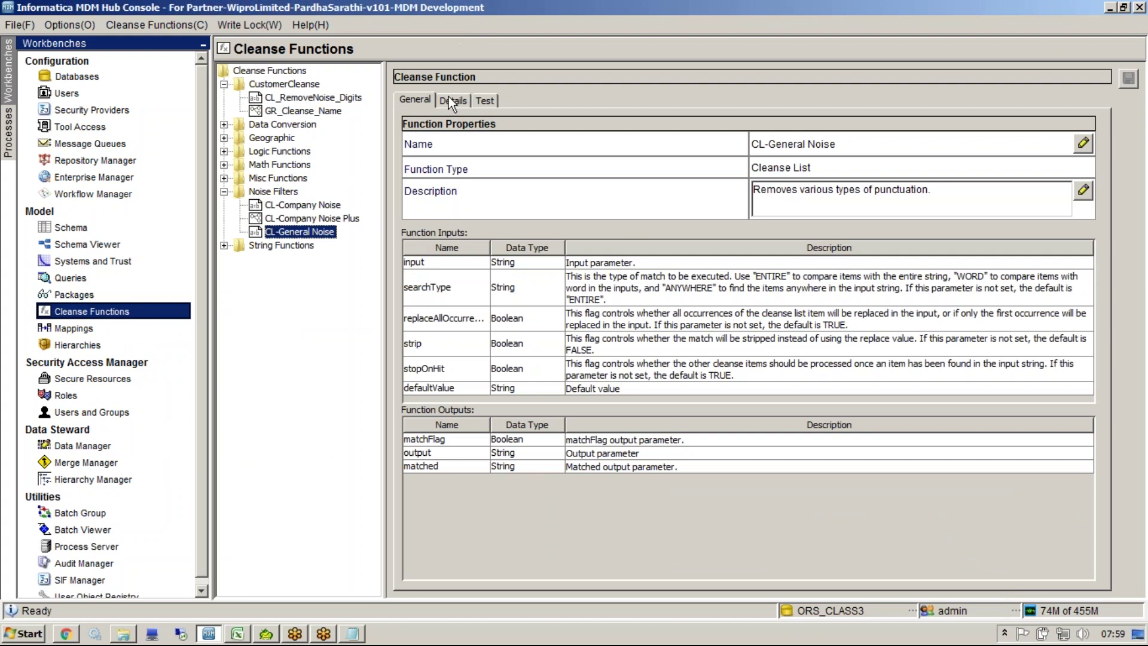
{"action": "left_click", "coordinate": [450, 101]}
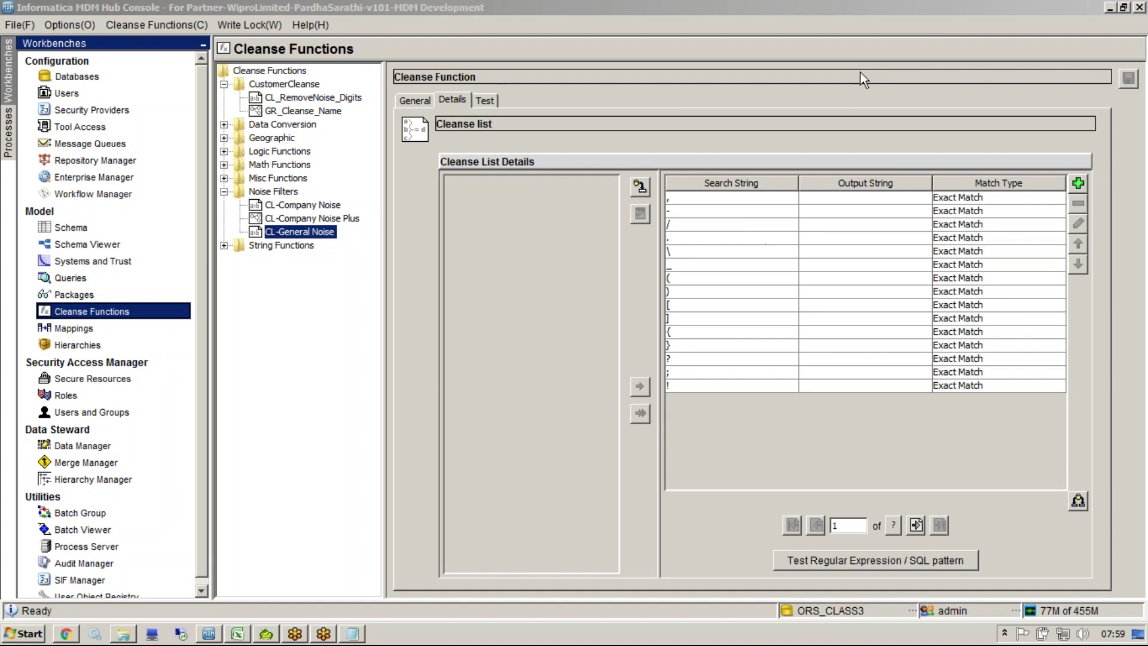
{"action": "left_click", "coordinate": [863, 308]}
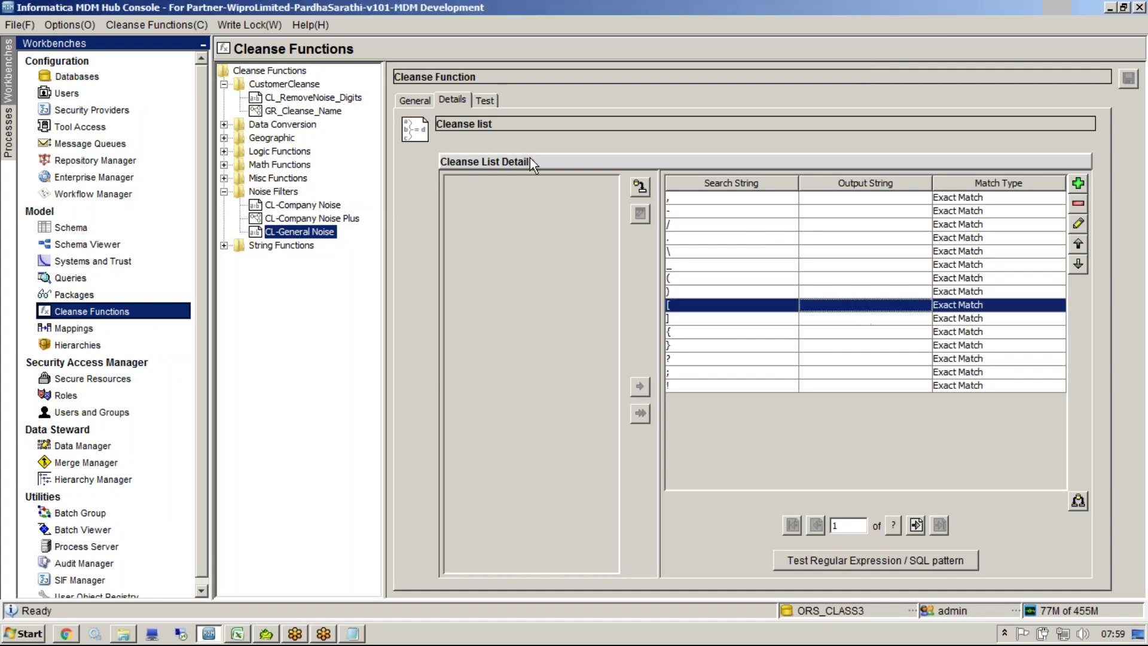
{"action": "key", "text": "alt+Tab"}
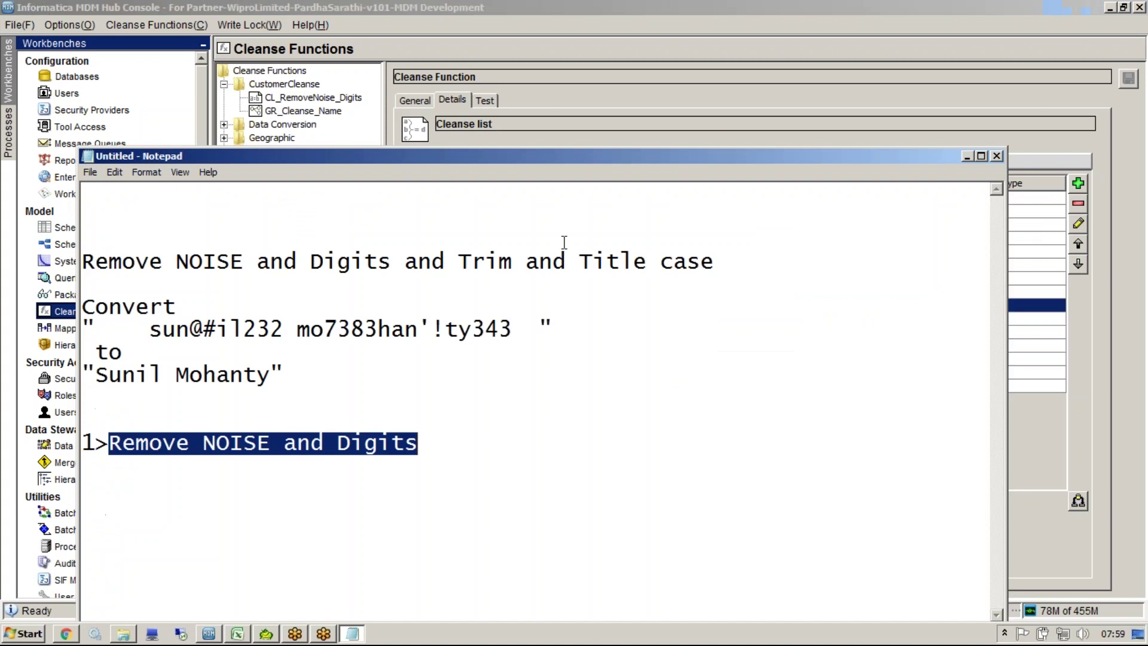
{"action": "left_click", "coordinate": [201, 340]}
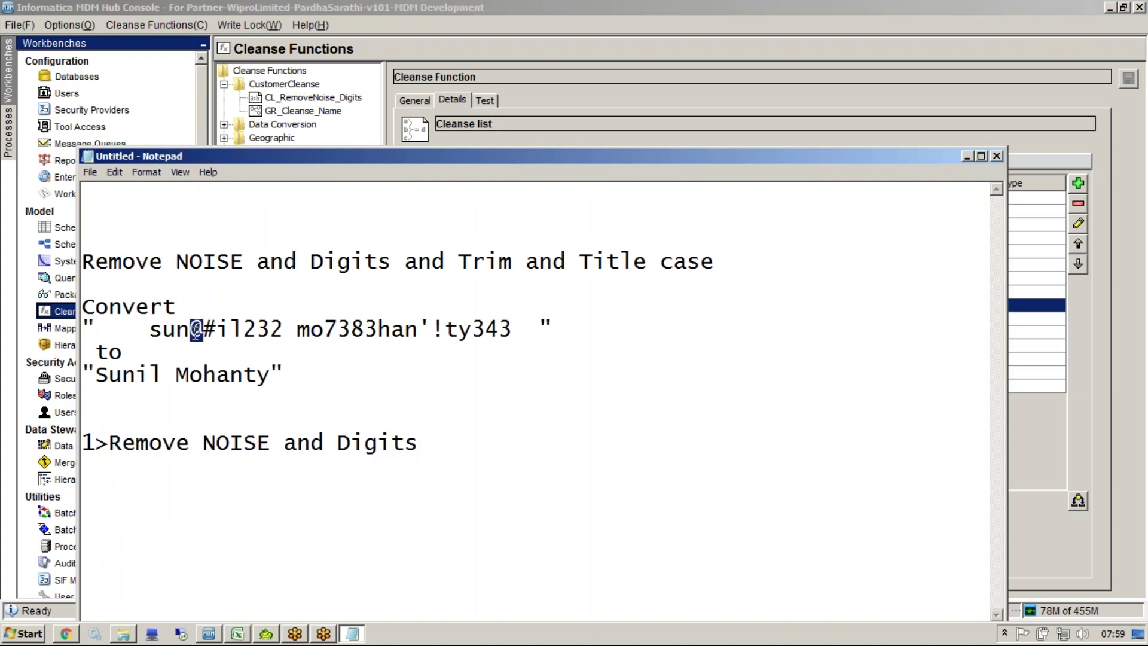
Step: Add @ and # entries to the CL-General Noise list
{"action": "key", "text": "alt+Tab"}
{"action": "left_click", "coordinate": [817, 385]}
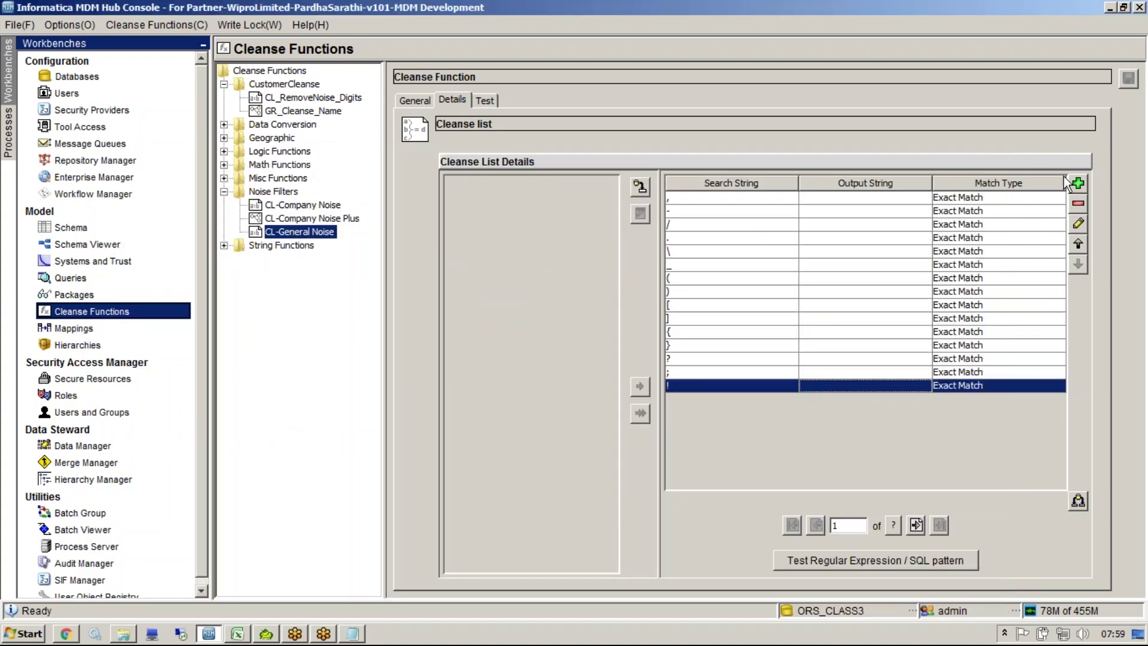
{"action": "left_click", "coordinate": [1078, 183]}
{"action": "type", "text": "@"}
{"action": "left_click", "coordinate": [642, 377]}
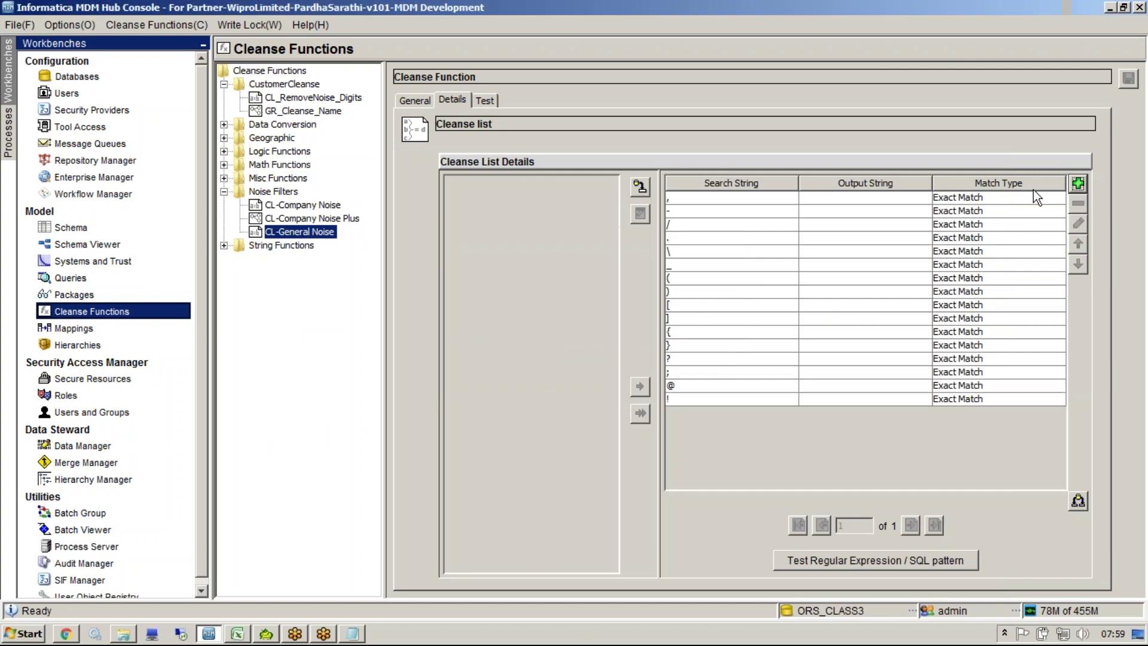
{"action": "left_click", "coordinate": [1079, 183]}
{"action": "type", "text": "#"}
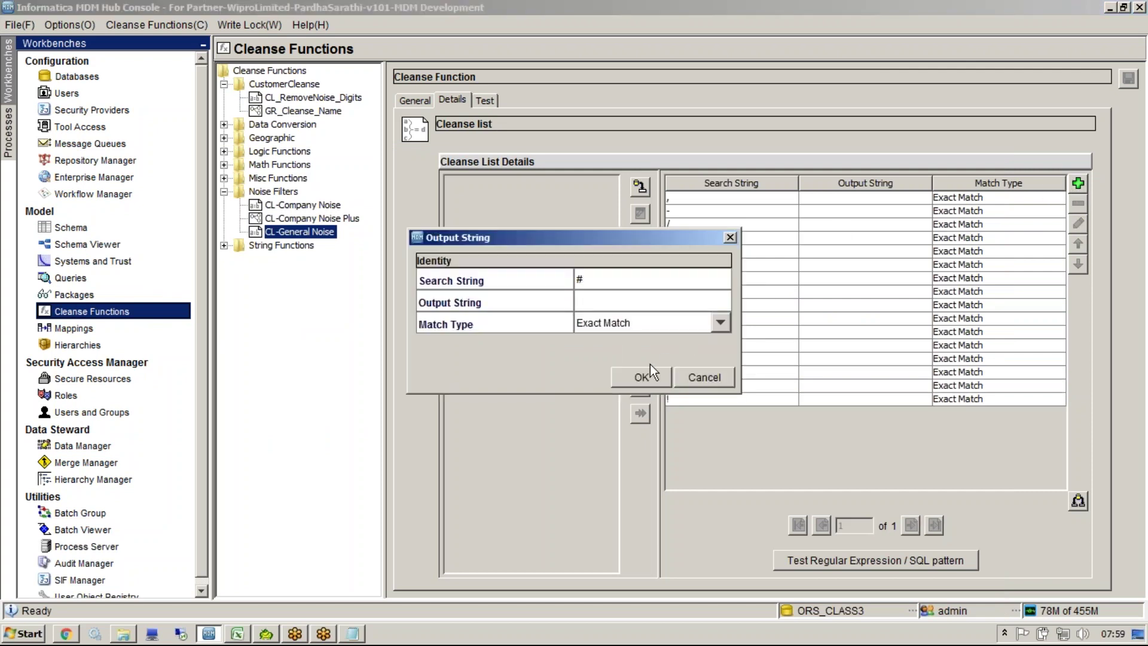
{"action": "left_click", "coordinate": [650, 377]}
{"action": "key", "text": "alt+Tab"}
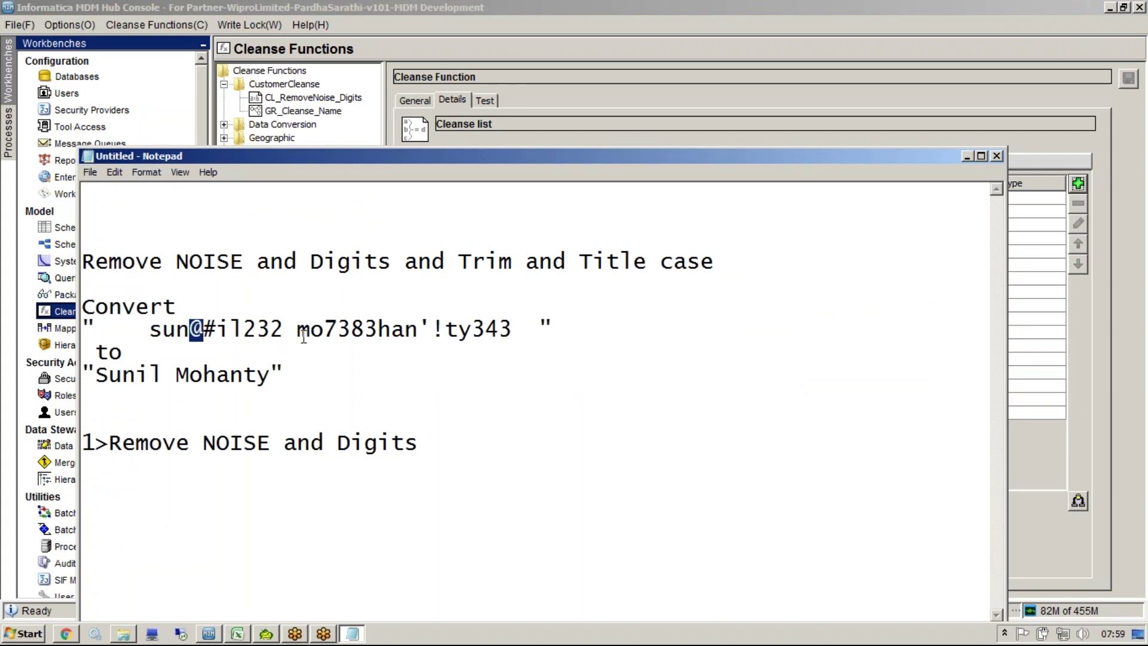
Step: Add an apostrophe entry, then try adding ! and dismiss the already-exists error
{"action": "left_click", "coordinate": [1079, 183]}
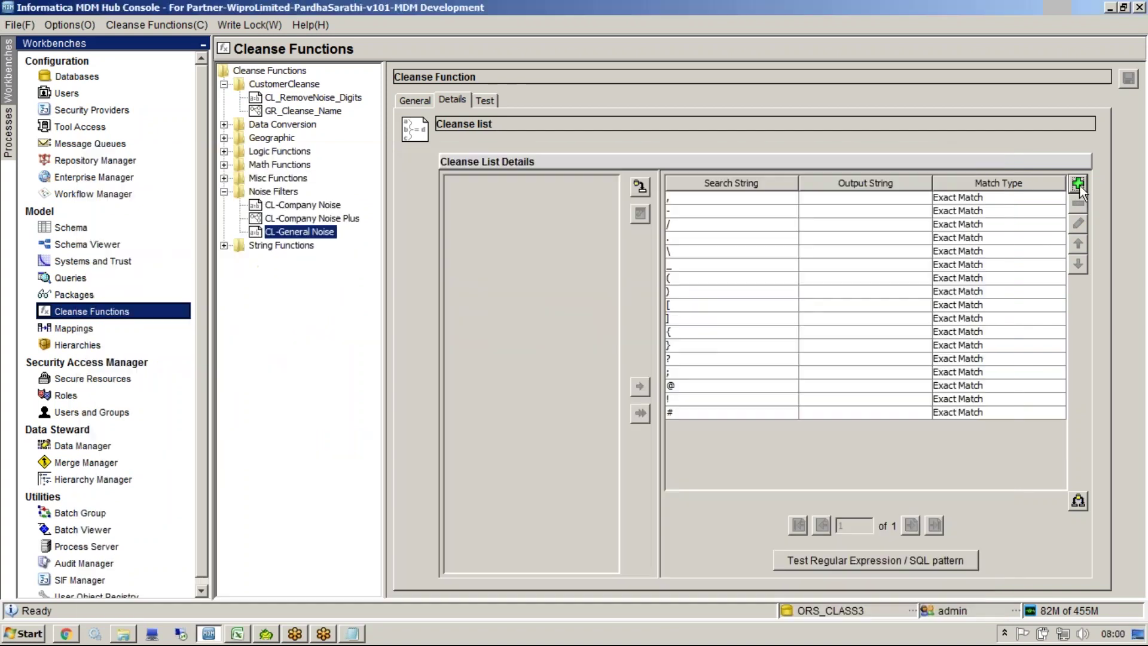
{"action": "type", "text": "'"}
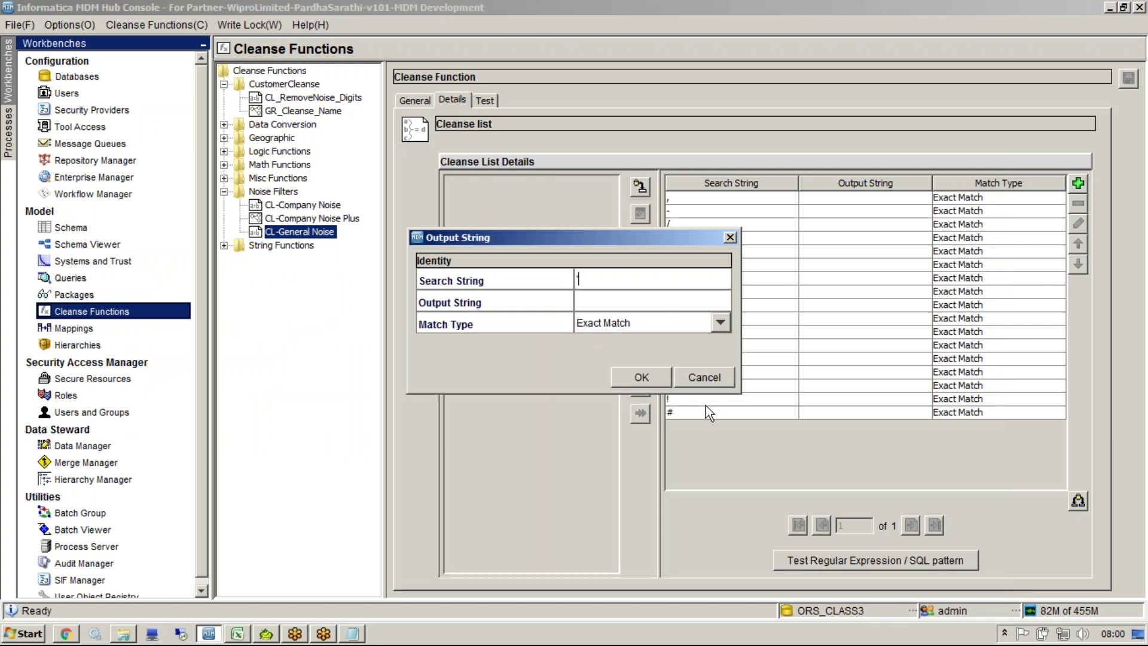
{"action": "left_click", "coordinate": [643, 378]}
{"action": "left_click", "coordinate": [1077, 186]}
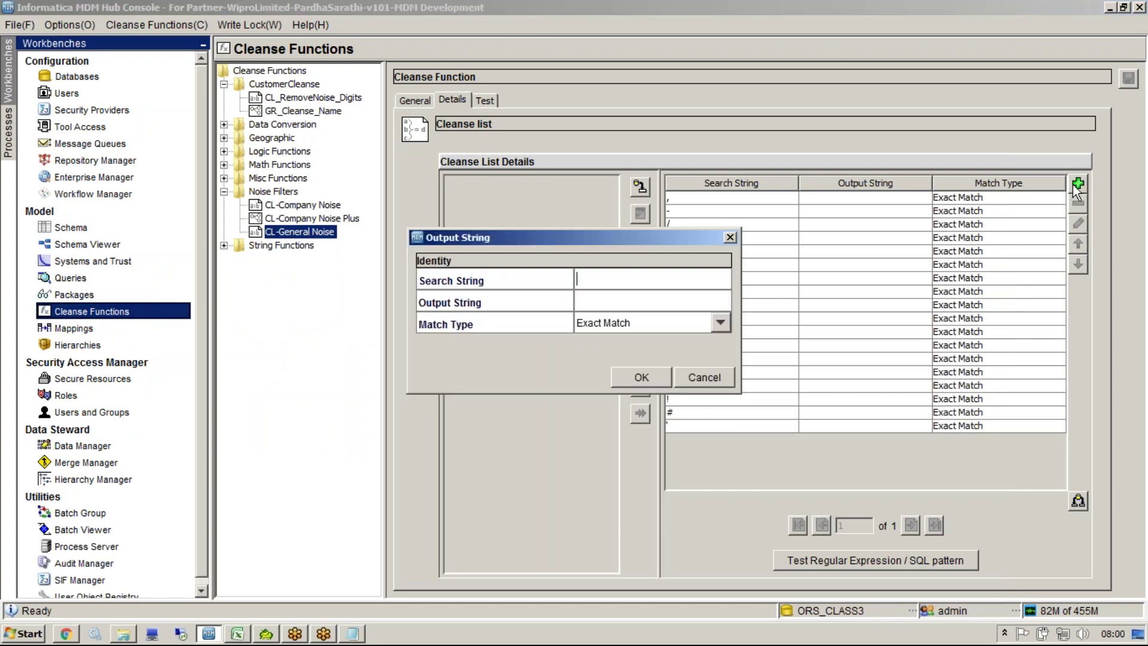
{"action": "type", "text": "!"}
{"action": "left_click", "coordinate": [643, 378]}
{"action": "key", "text": "alt+Tab"}
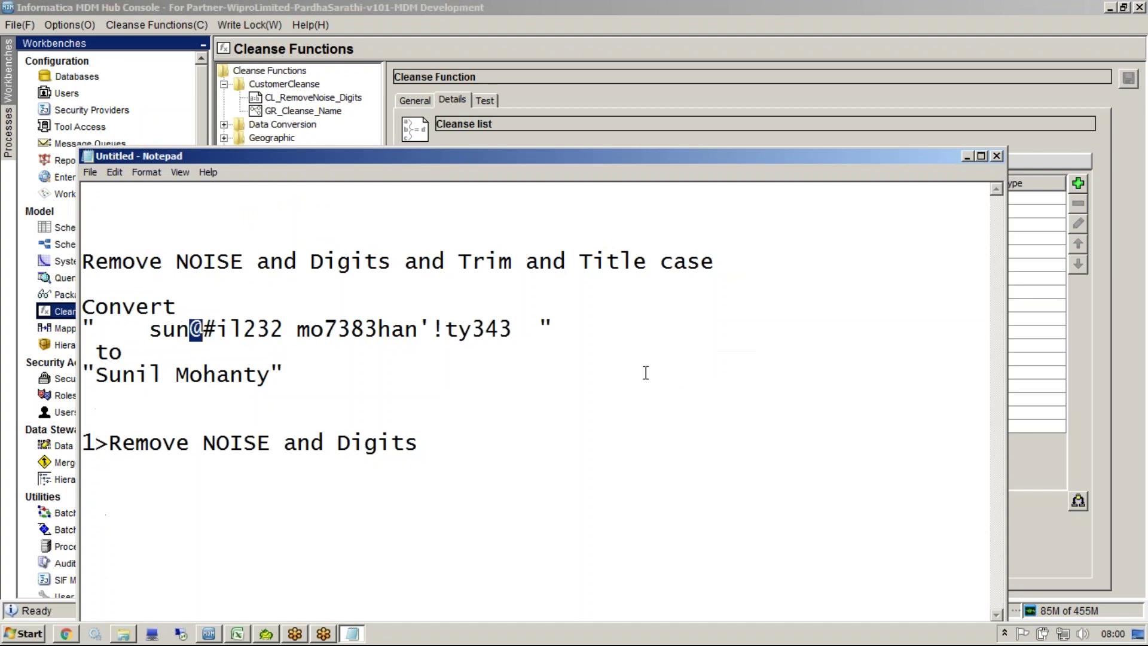
{"action": "key", "text": "alt+Tab"}
{"action": "left_click", "coordinate": [936, 387]}
{"action": "key", "text": "alt+Tab"}
{"action": "key", "text": "alt+Tab"}
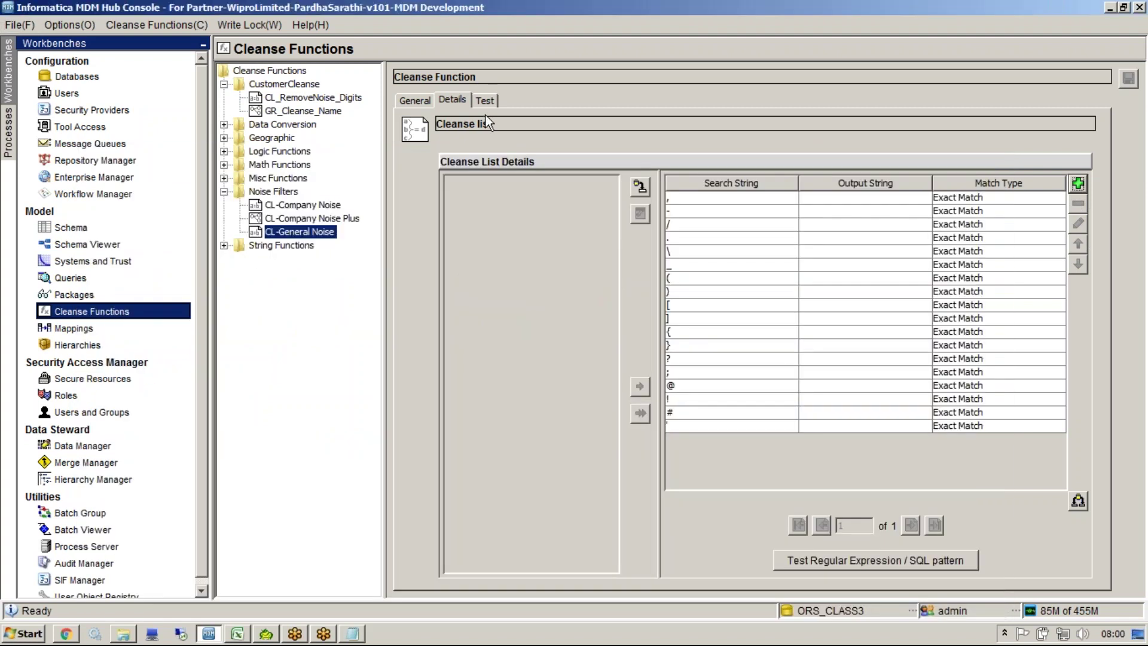
{"action": "left_click_drag", "start_coordinate": [726, 196], "coordinate": [730, 417]}
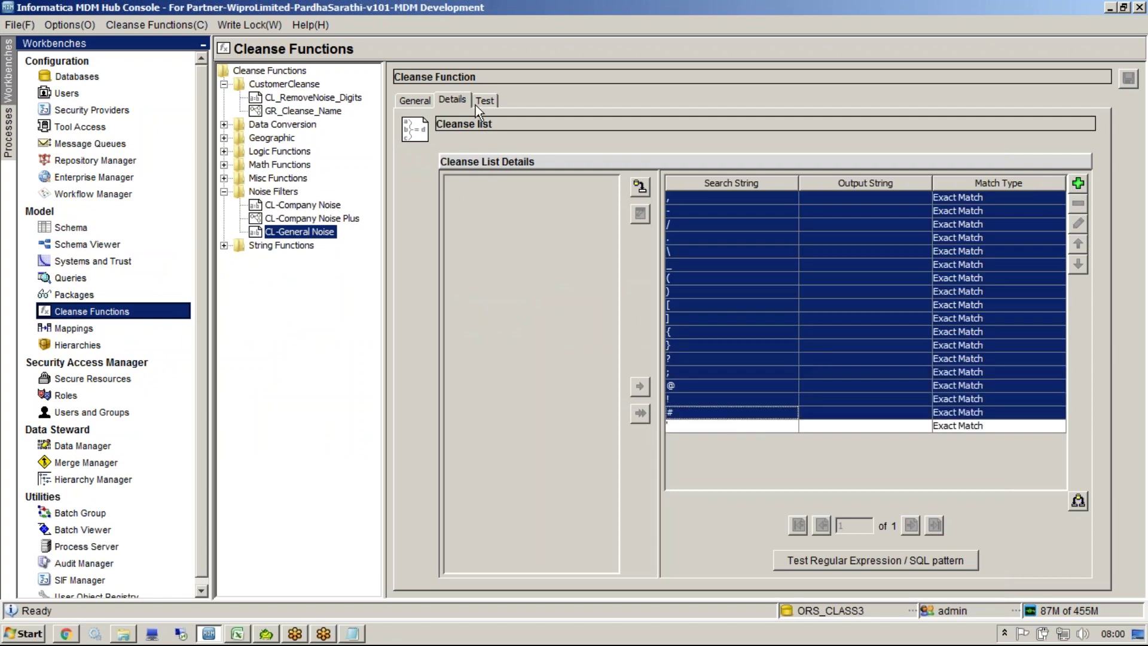
{"action": "left_click", "coordinate": [477, 103]}
Step: Test CL-General Noise on the noisy sample name from the notes with searchType ANYWHERE
{"action": "key", "text": "alt+Tab"}
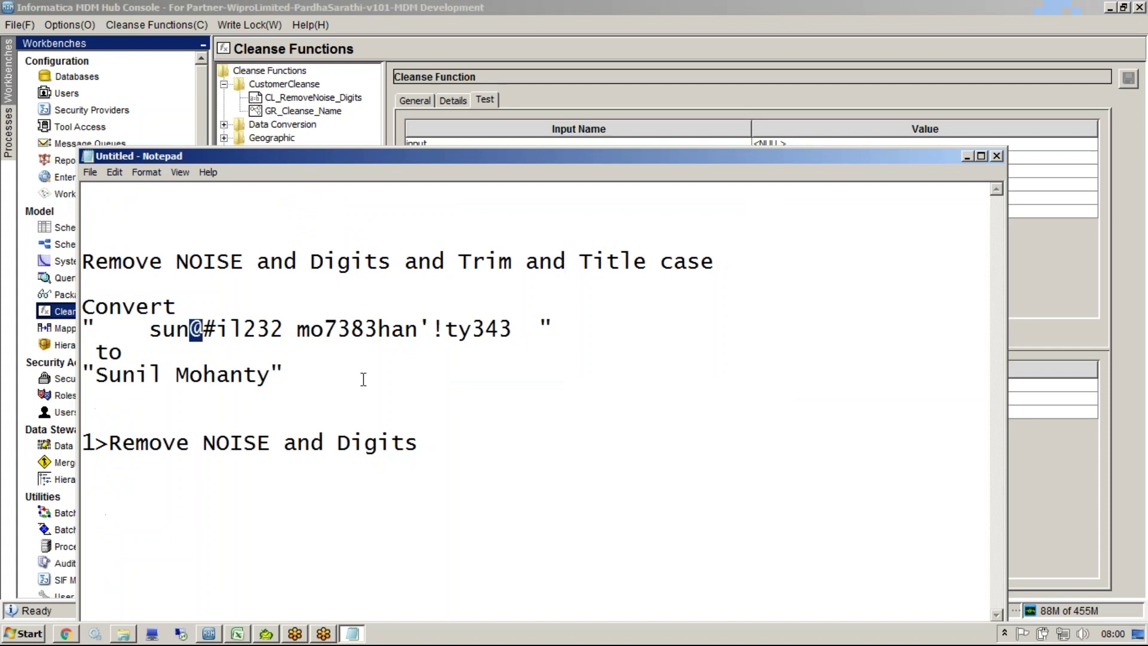
{"action": "left_click", "coordinate": [515, 328]}
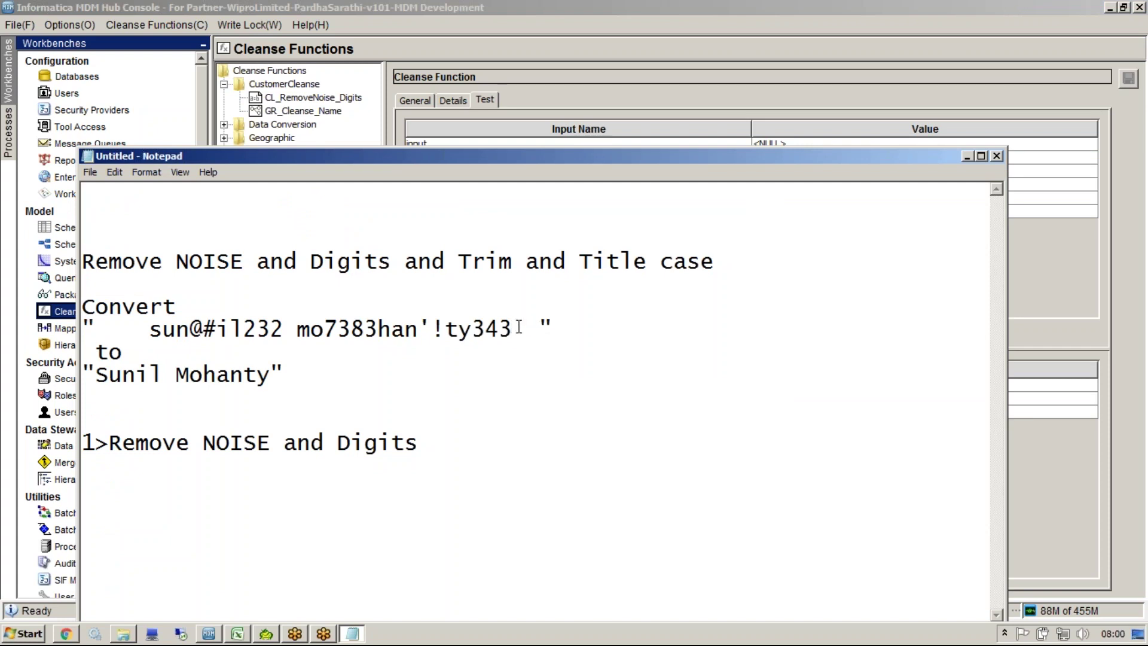
{"action": "left_click", "coordinate": [150, 329], "text": "shift"}
{"action": "key", "text": "ctrl+c"}
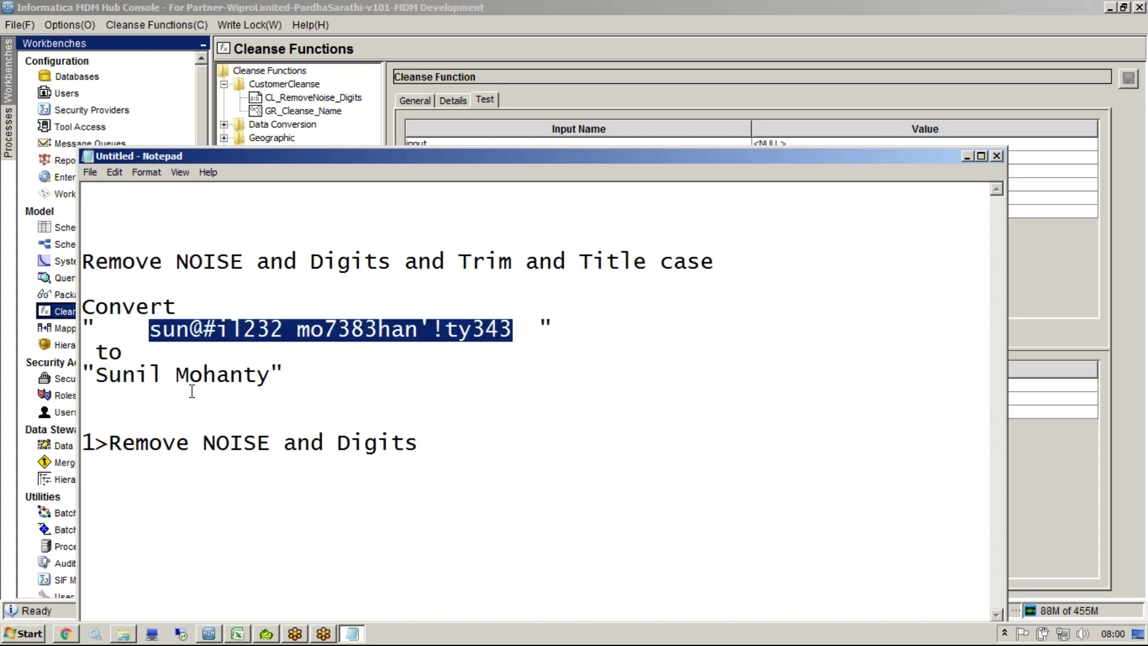
{"action": "key", "text": "alt+Tab"}
{"action": "left_click", "coordinate": [760, 143]}
{"action": "key", "text": "ctrl+v"}
{"action": "left_click", "coordinate": [789, 158]}
{"action": "type", "text": "ANYWHERE"}
{"action": "left_click", "coordinate": [422, 338]}
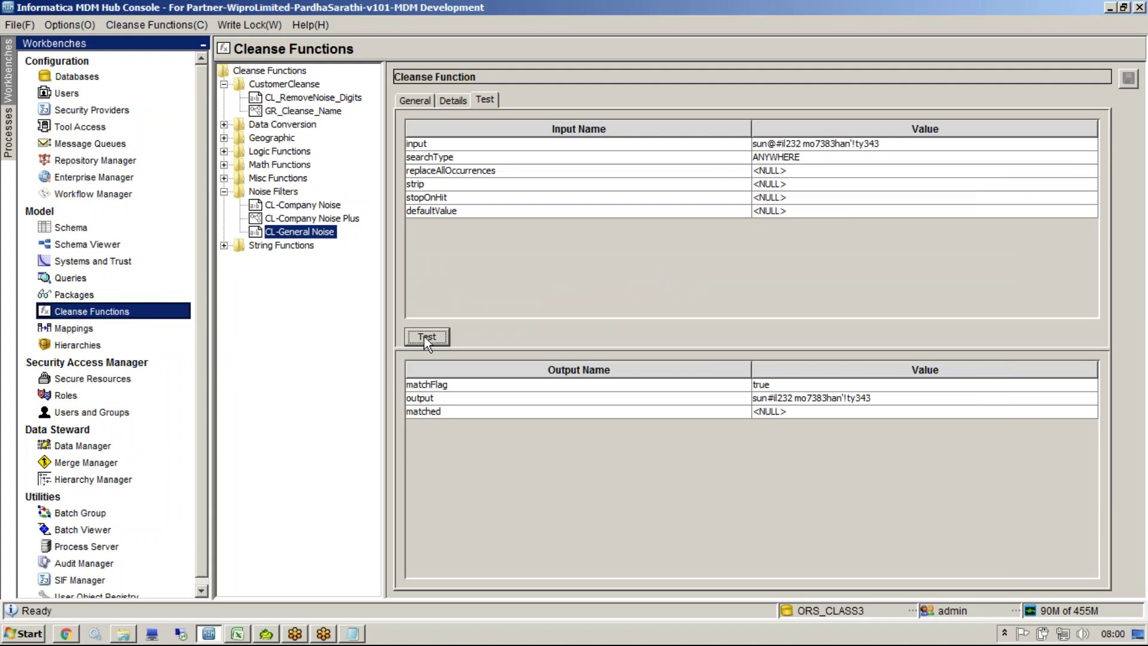
{"action": "left_click", "coordinate": [771, 402]}
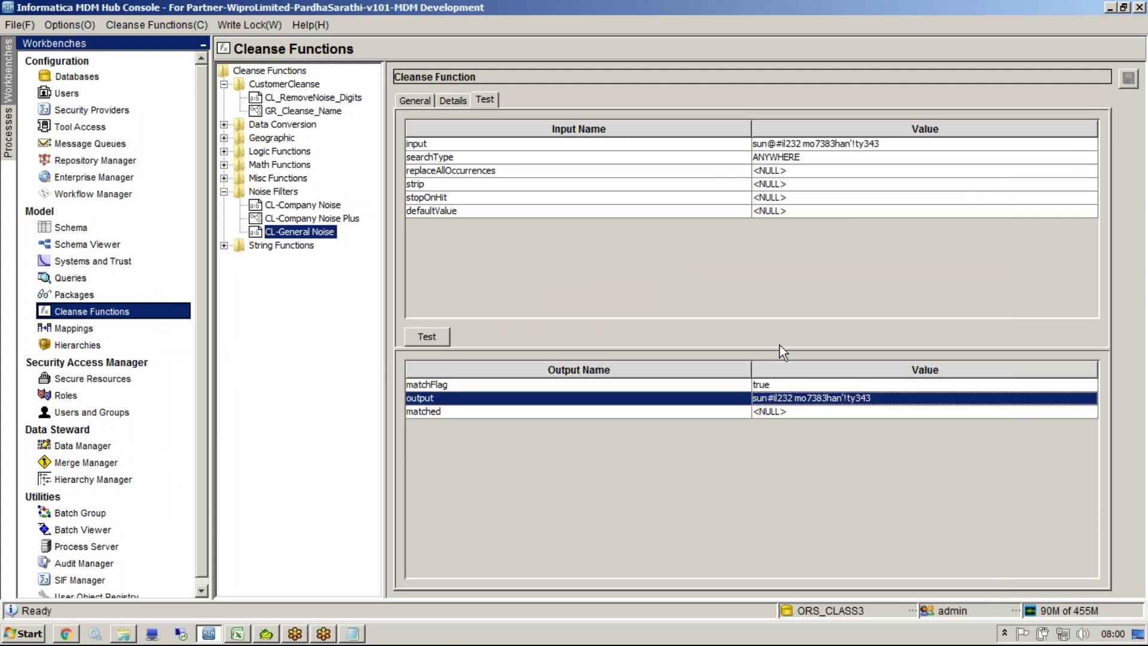
{"action": "left_click", "coordinate": [770, 201]}
{"action": "left_click", "coordinate": [772, 200]}
{"action": "left_click", "coordinate": [766, 228]}
{"action": "left_click", "coordinate": [443, 339]}
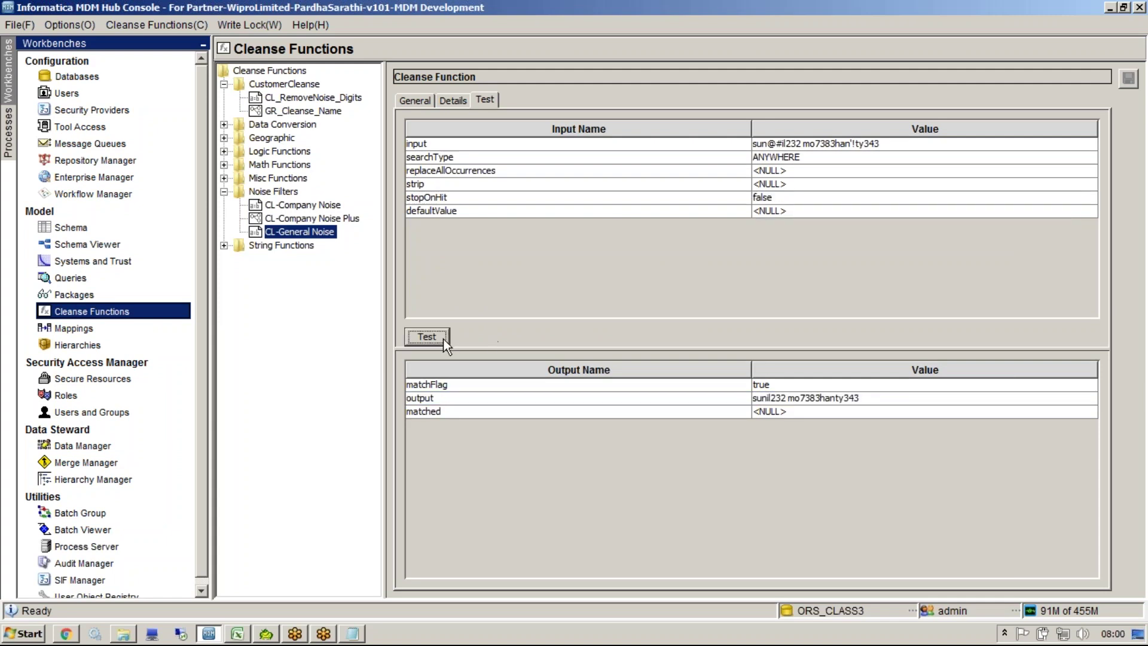
{"action": "left_click", "coordinate": [773, 401]}
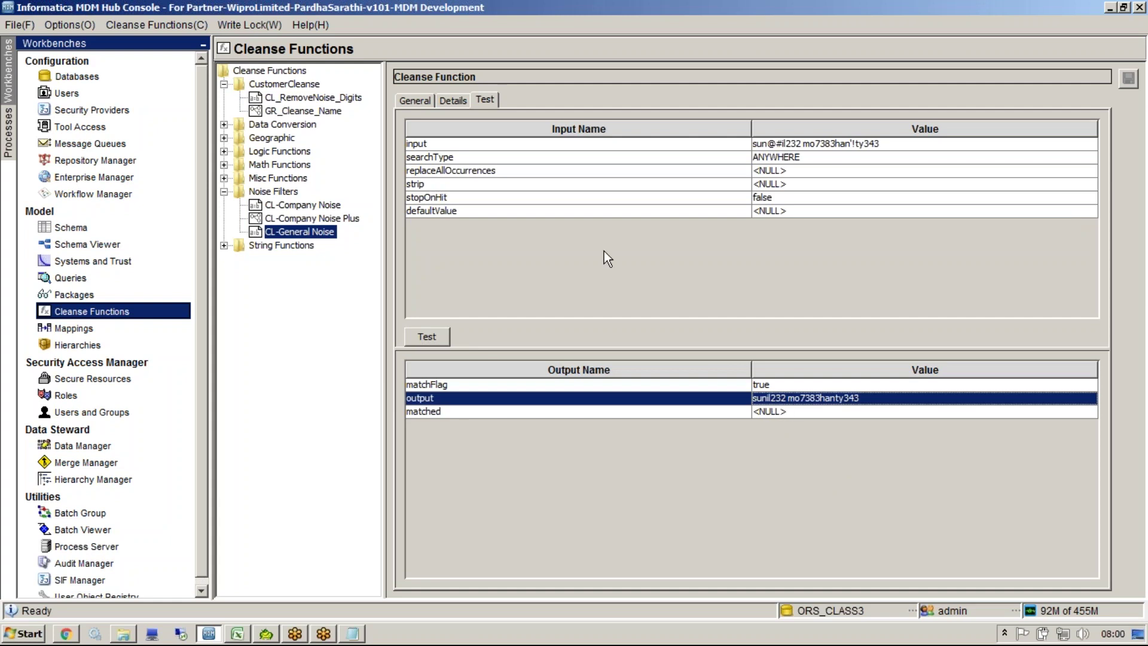
{"action": "left_click", "coordinate": [454, 101]}
{"action": "left_click", "coordinate": [772, 427]}
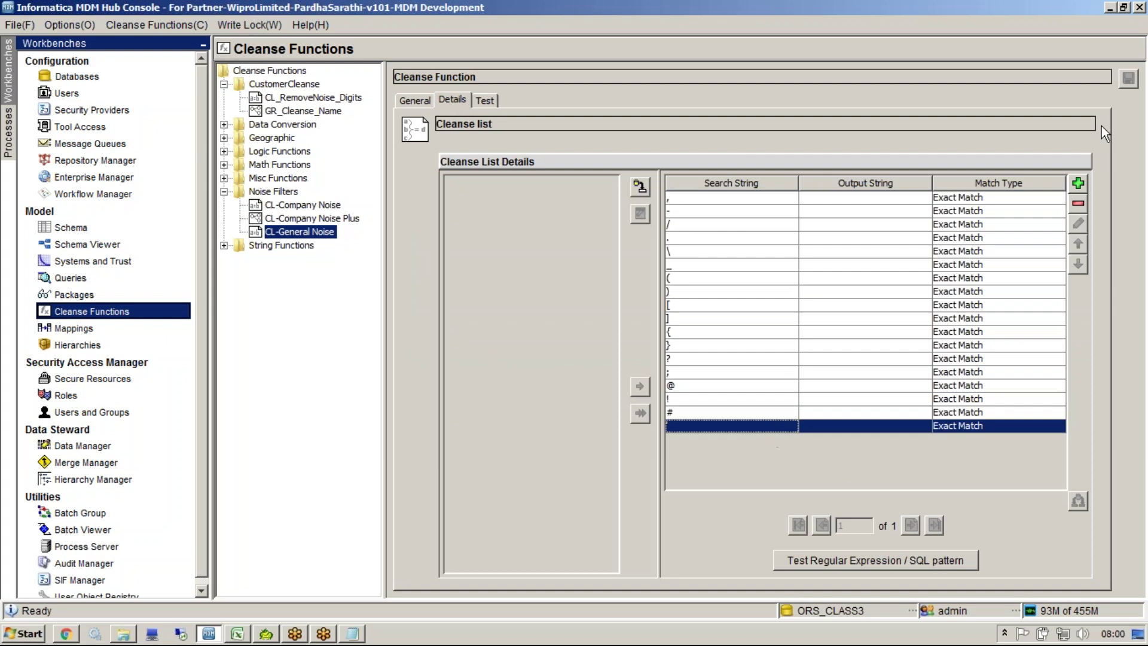
Step: Add test entries 1 and 2 to the CL-General Noise list
{"action": "left_click", "coordinate": [1079, 204]}
{"action": "key", "text": "Escape"}
{"action": "left_click", "coordinate": [1078, 183]}
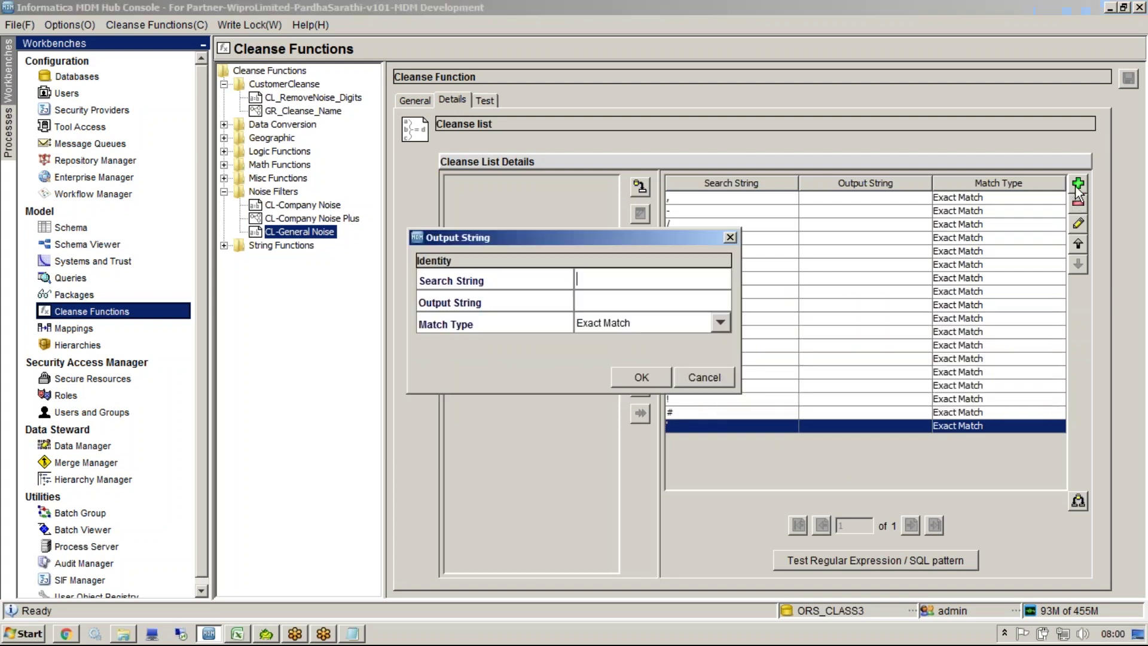
{"action": "type", "text": "1"}
{"action": "left_click", "coordinate": [682, 302]}
{"action": "type", "text": "1"}
{"action": "key", "text": "BackSpace"}
{"action": "left_click", "coordinate": [641, 373]}
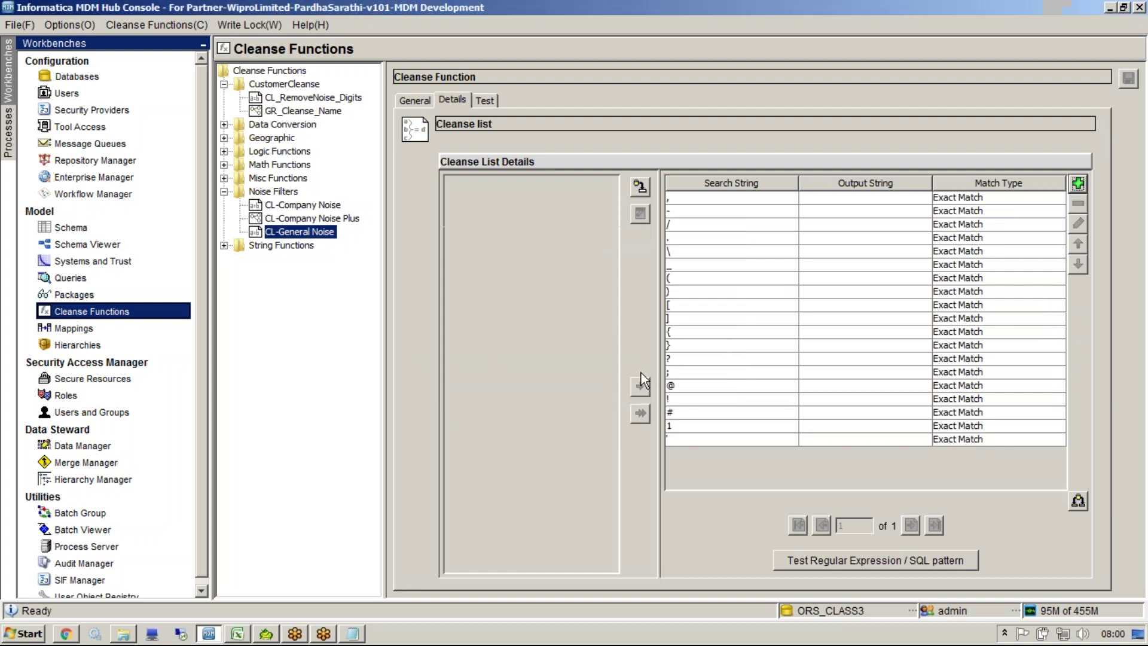
{"action": "key", "text": "space"}
{"action": "type", "text": "2"}
{"action": "left_click", "coordinate": [641, 377]}
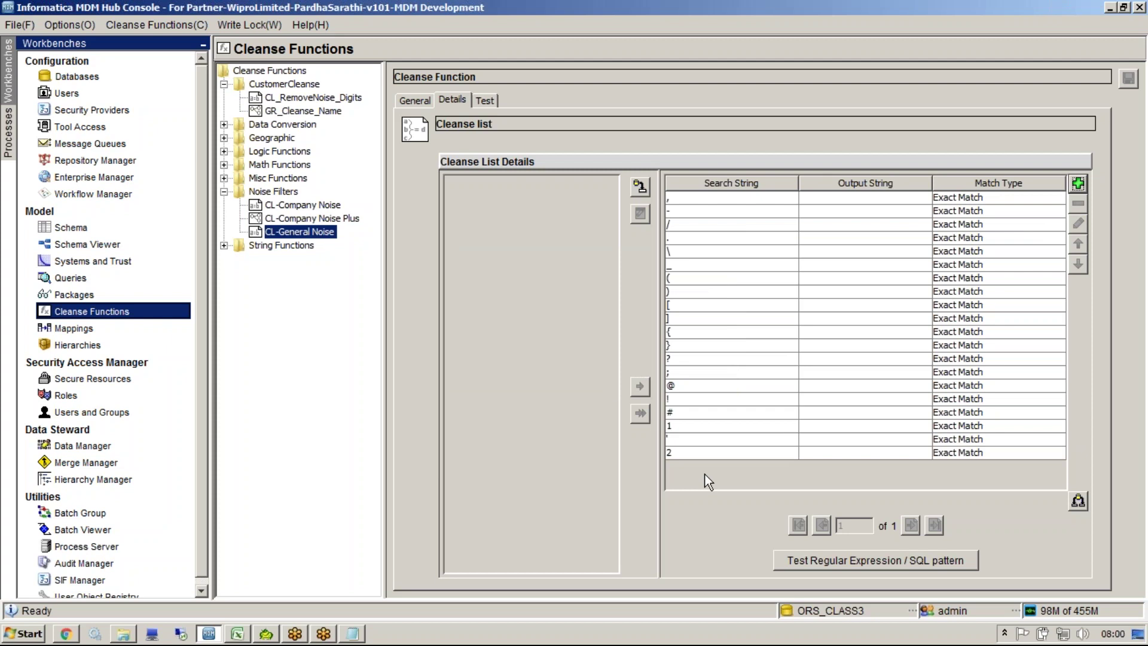
Step: Delete the 2 and 1 test entries from the list
{"action": "left_click", "coordinate": [813, 456]}
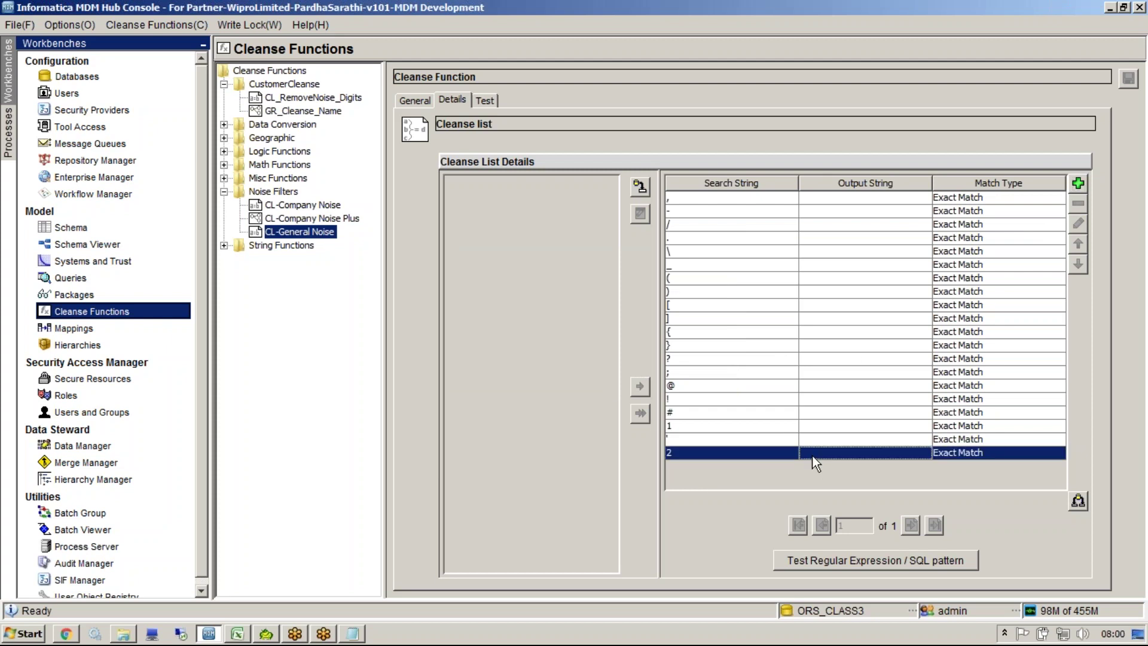
{"action": "left_click", "coordinate": [1079, 206]}
{"action": "left_click", "coordinate": [959, 390]}
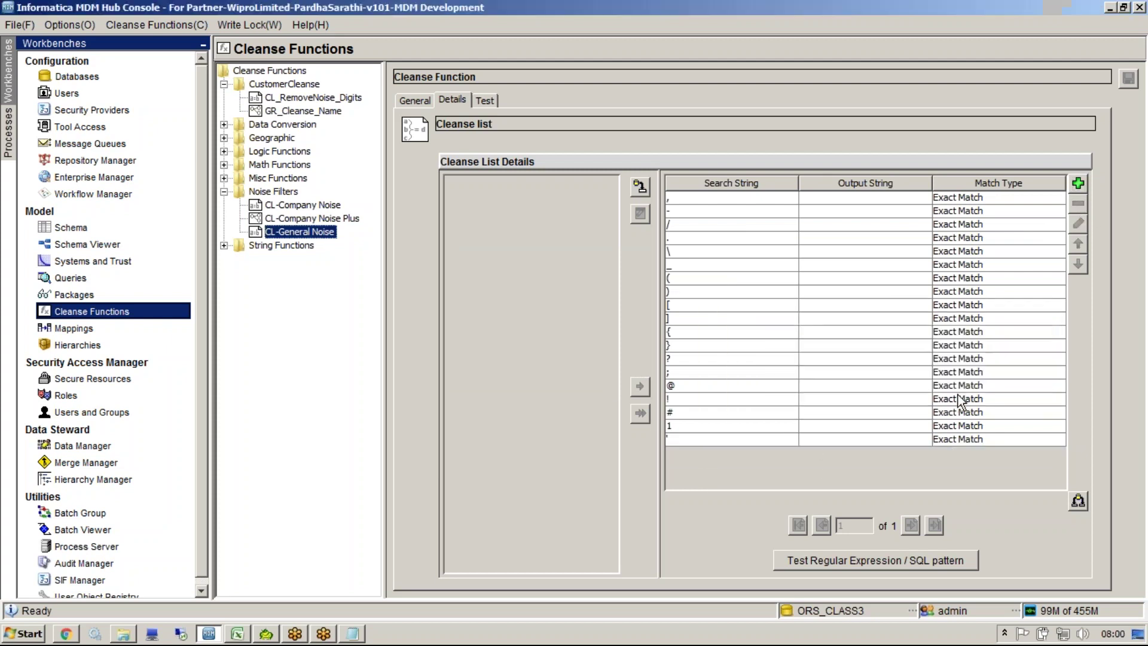
{"action": "left_click", "coordinate": [815, 427]}
{"action": "left_click", "coordinate": [1079, 203]}
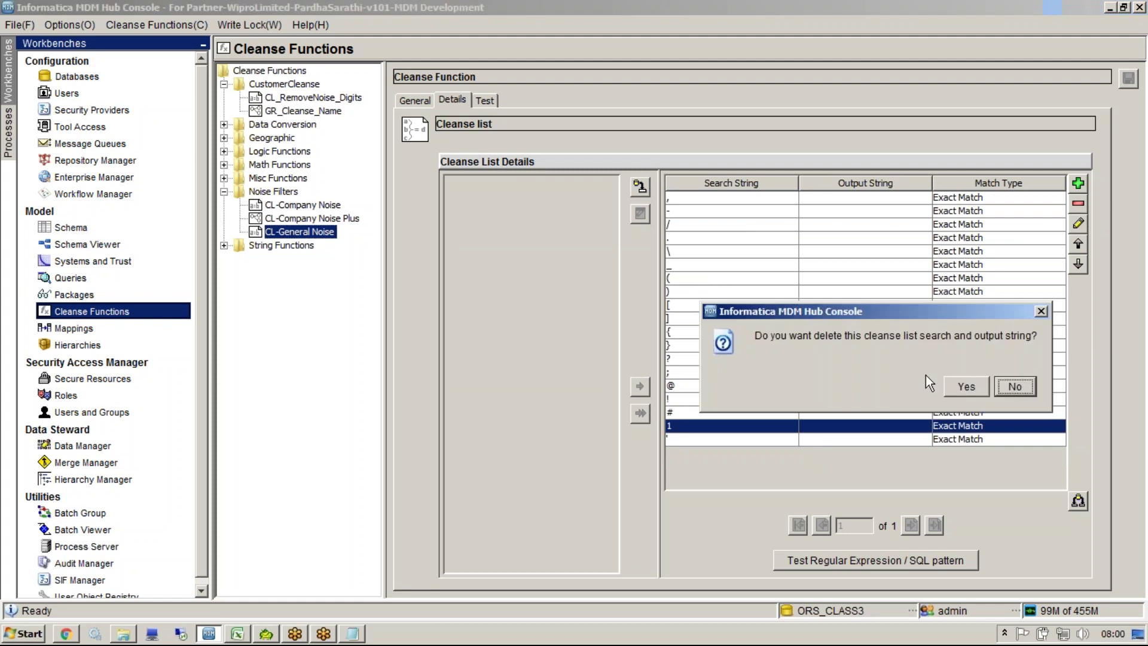
{"action": "left_click", "coordinate": [959, 389]}
Step: Add a [0-9] Regular Expression entry to the list
{"action": "left_click", "coordinate": [1077, 185]}
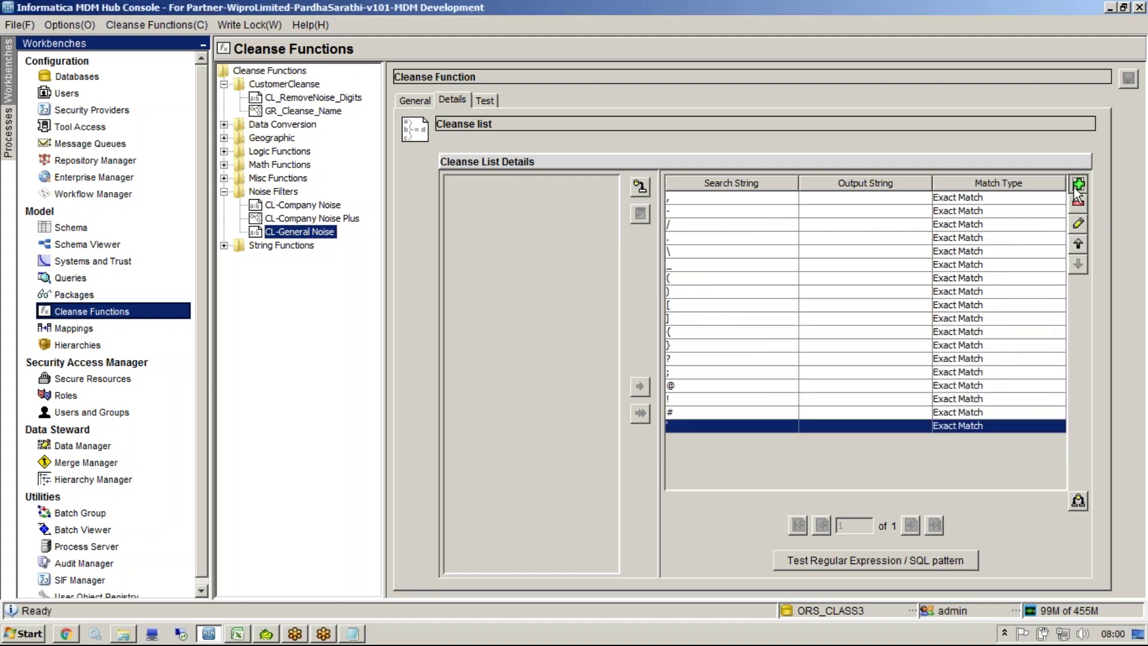
{"action": "left_click", "coordinate": [634, 329]}
{"action": "left_click", "coordinate": [627, 354]}
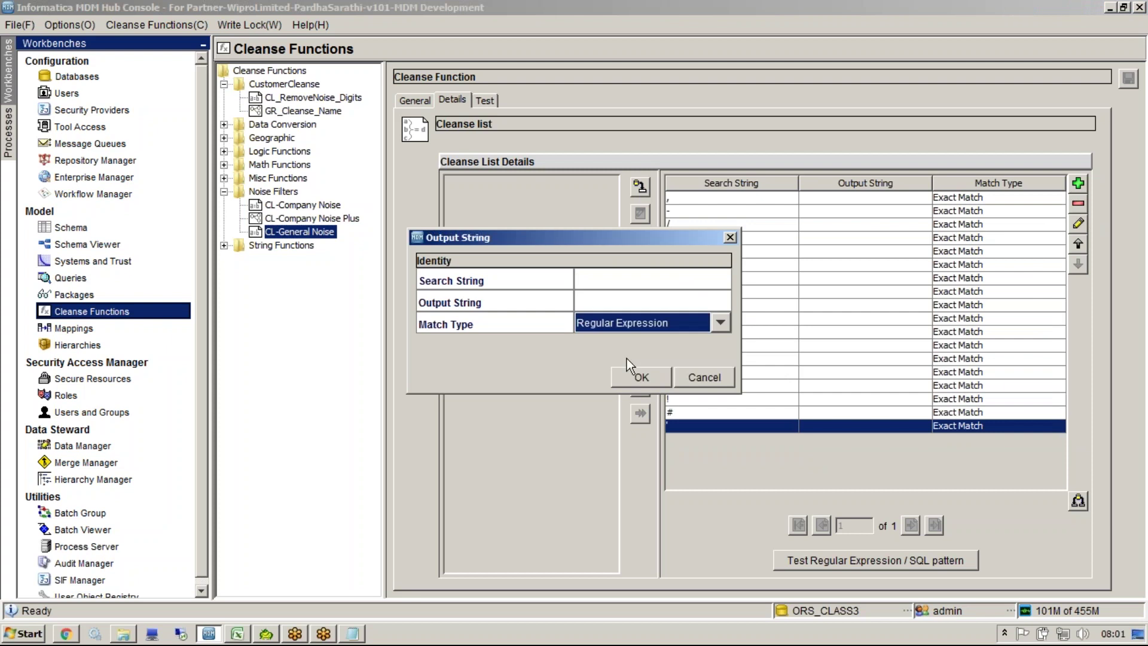
{"action": "left_click", "coordinate": [613, 285]}
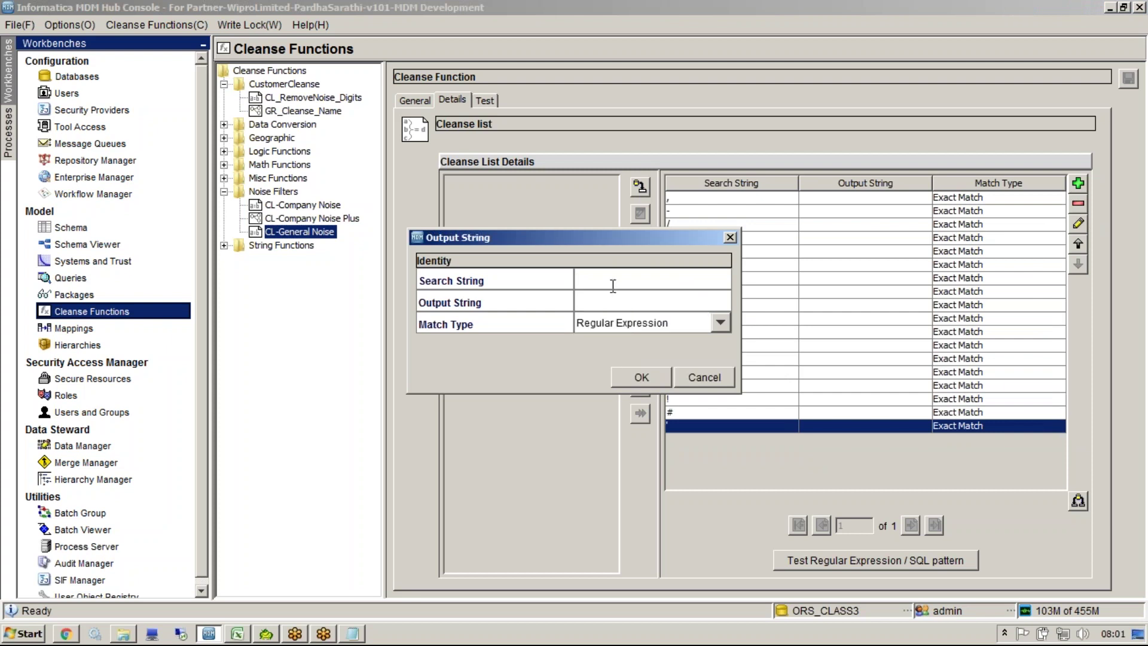
{"action": "type", "text": "[0-9]"}
{"action": "left_click", "coordinate": [644, 383]}
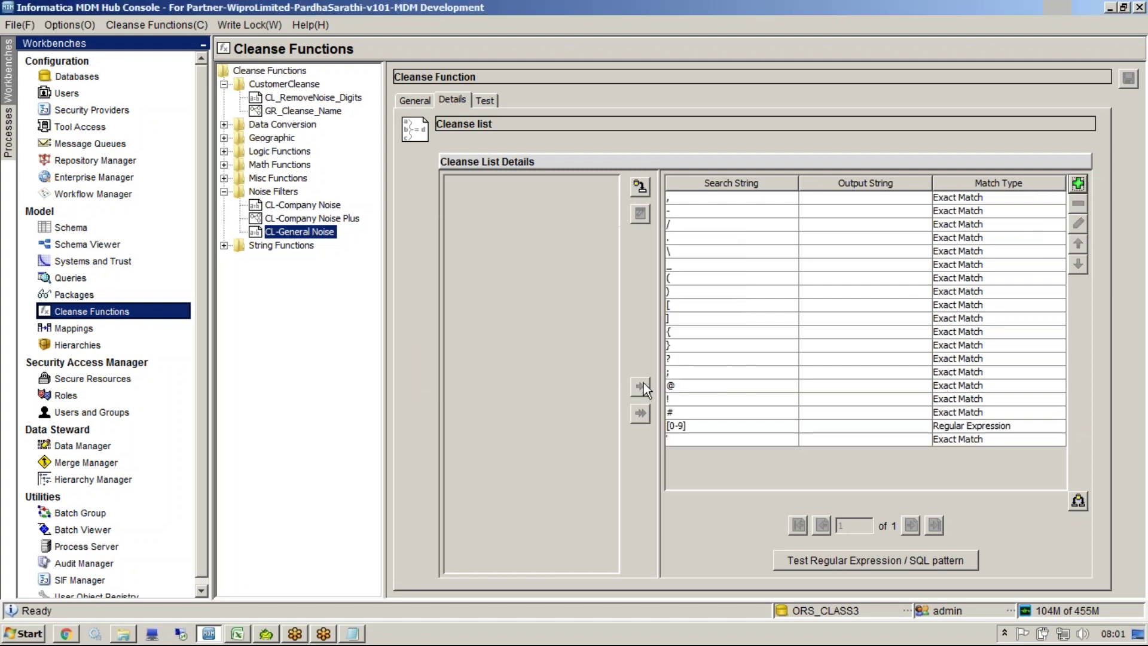
{"action": "left_click", "coordinate": [487, 99]}
{"action": "left_click", "coordinate": [428, 338]}
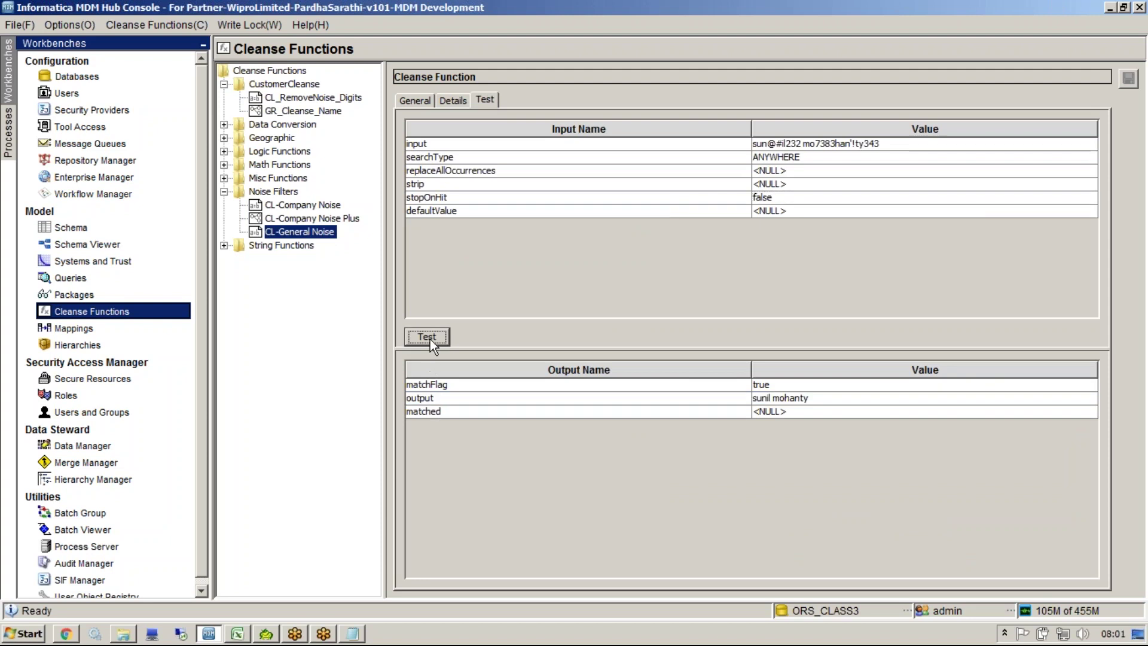
{"action": "left_click", "coordinate": [816, 398]}
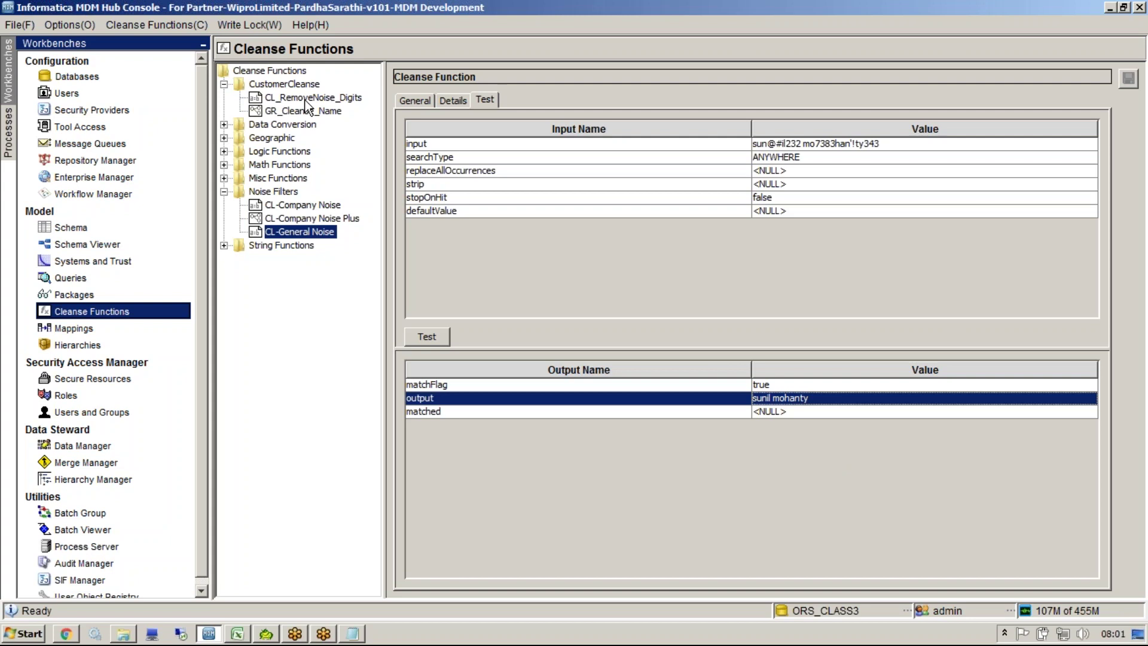
{"action": "left_click", "coordinate": [294, 217]}
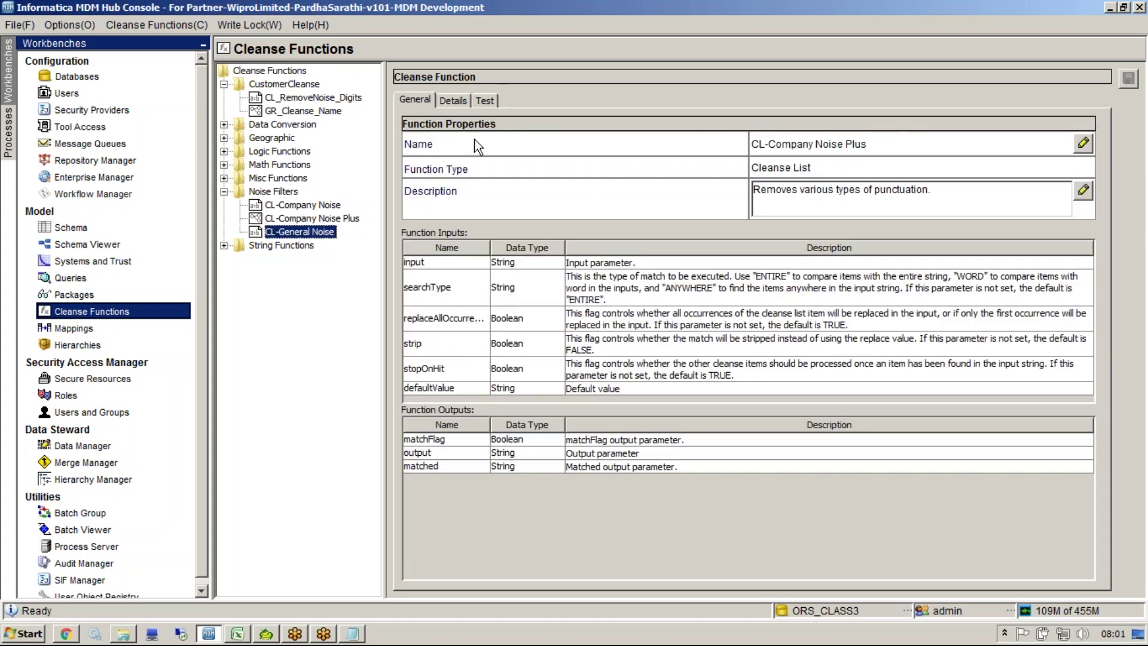
Step: Select CL_RemoveNoise_Digits and show its empty cleanse list entries
{"action": "left_click", "coordinate": [454, 99]}
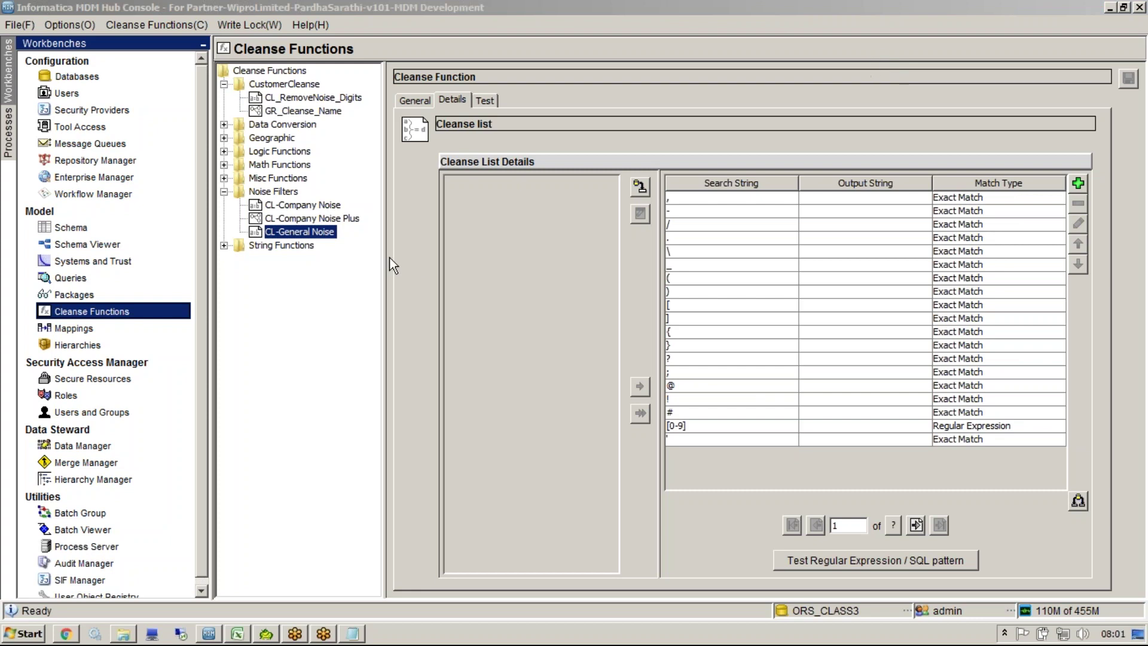
{"action": "left_click", "coordinate": [437, 310]}
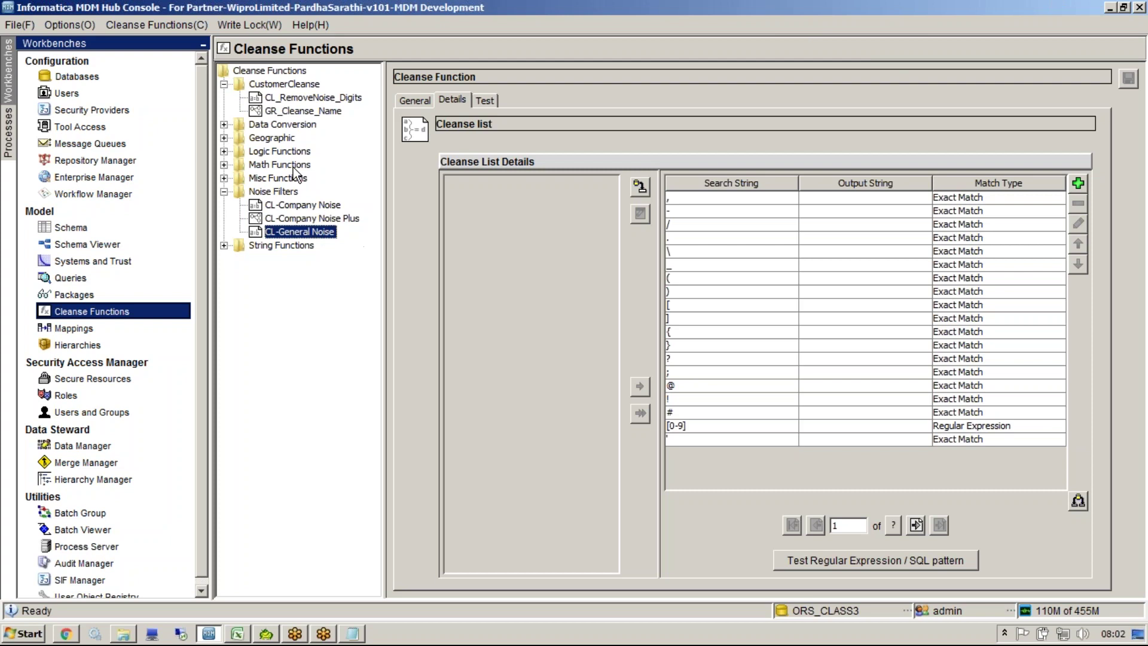
{"action": "left_click", "coordinate": [297, 99]}
{"action": "left_click", "coordinate": [453, 100]}
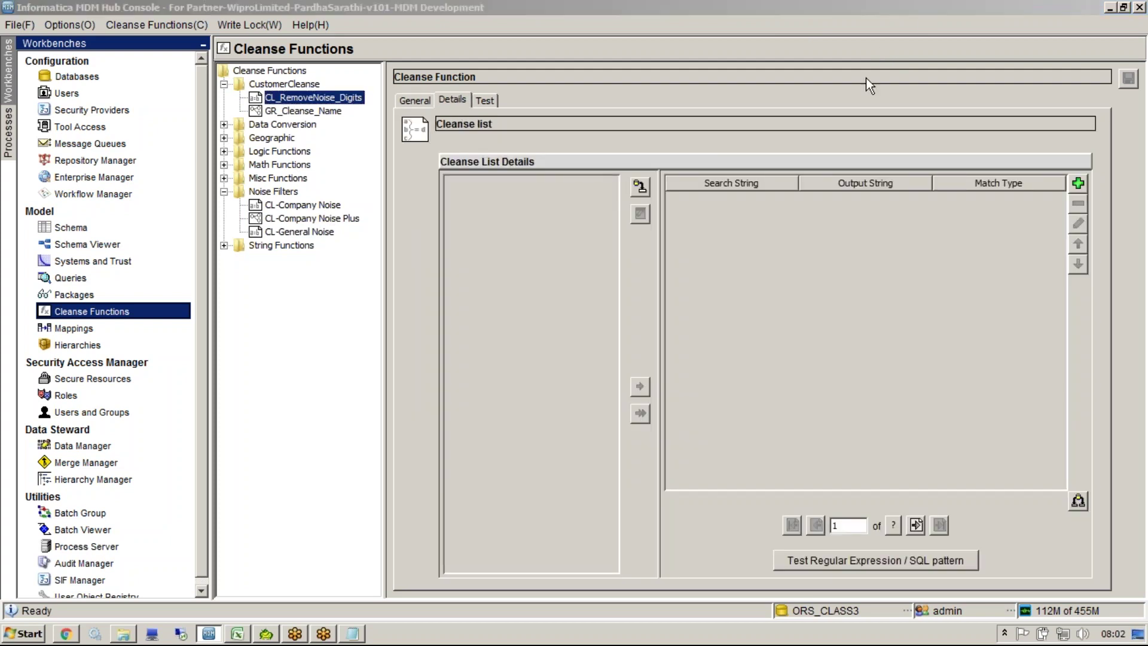
Step: Add [^a-zA-Z] as a Regular Expression entry with an empty output string
{"action": "left_click", "coordinate": [1086, 184]}
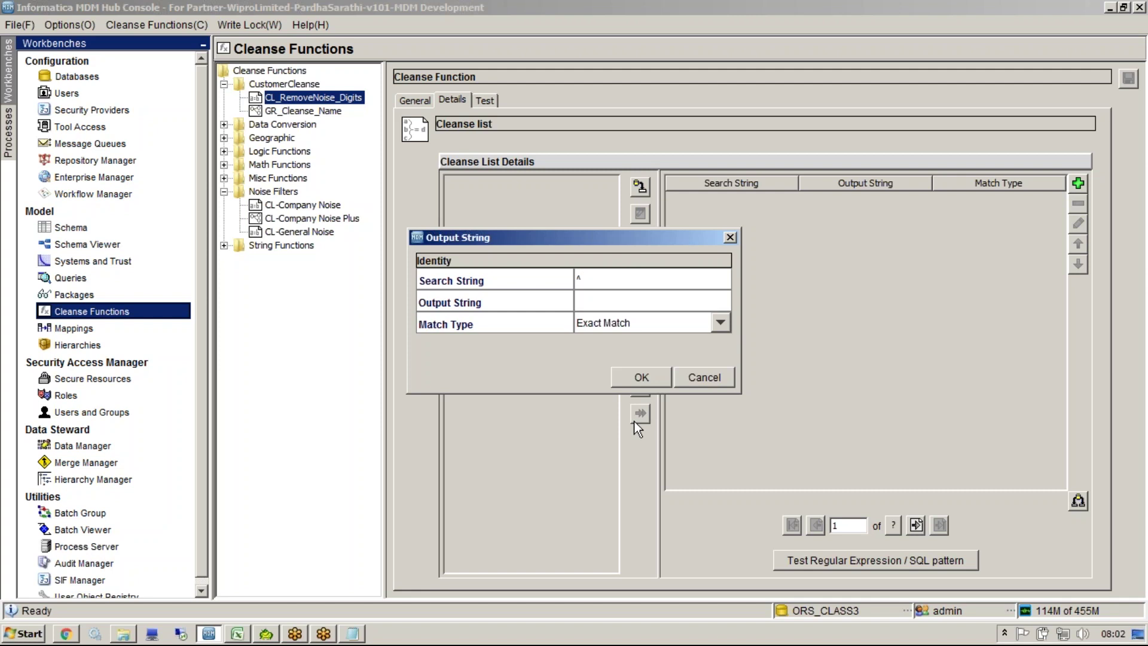
{"action": "type", "text": "[^a-zA-Z"}
{"action": "type", "text": "]"}
{"action": "left_click", "coordinate": [635, 327]}
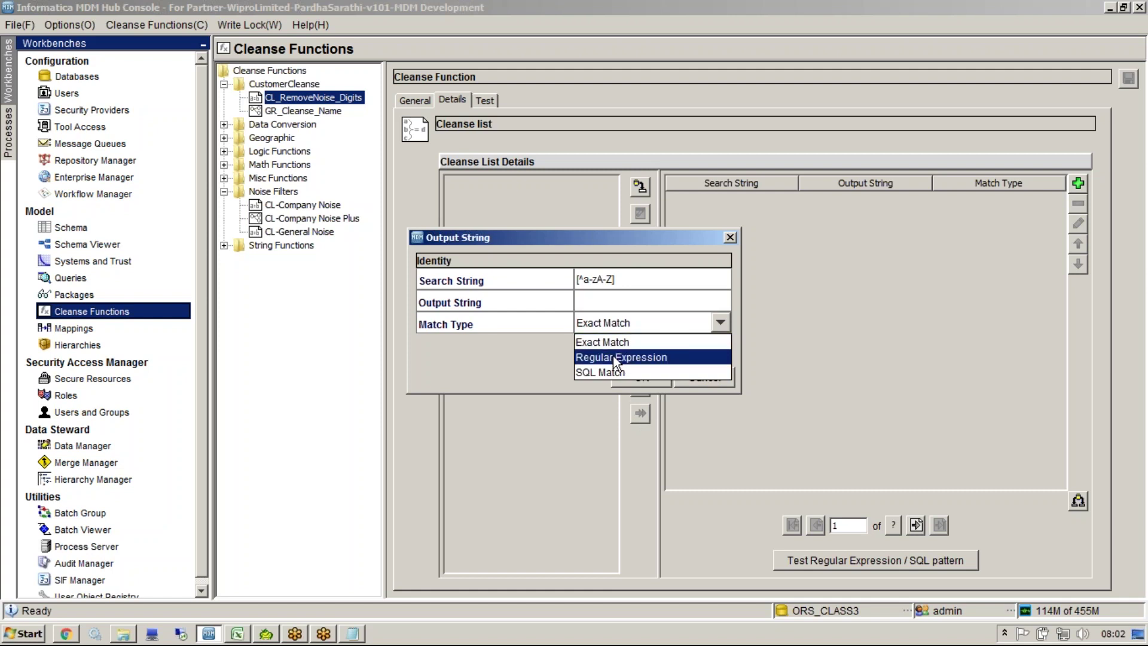
{"action": "left_click", "coordinate": [616, 357]}
{"action": "left_click", "coordinate": [641, 376]}
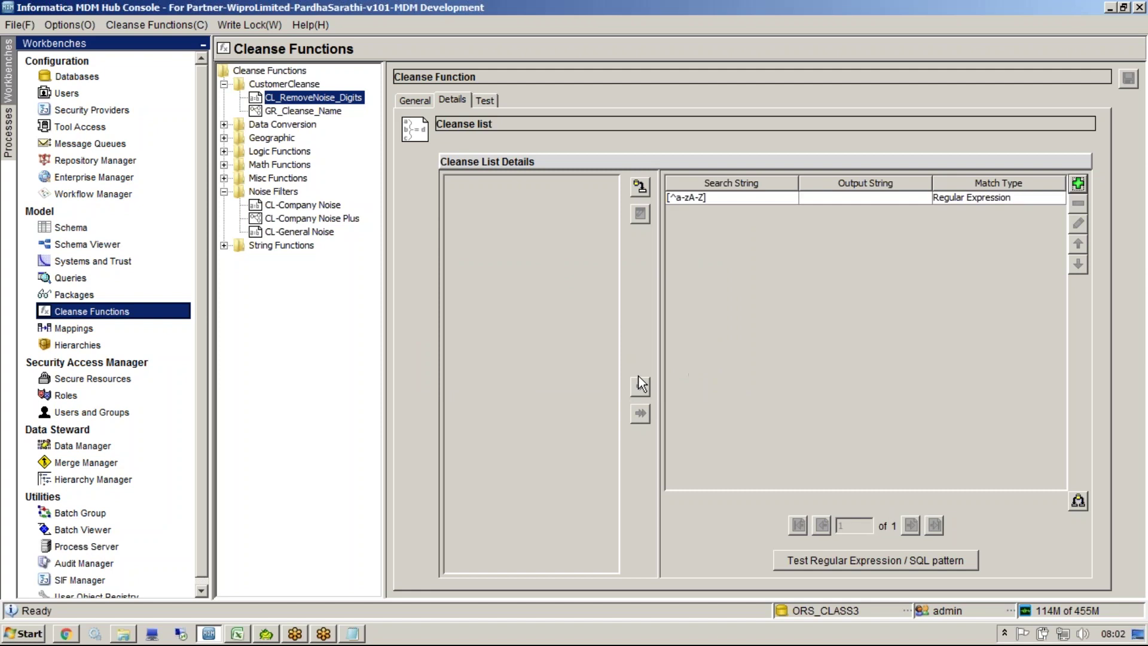
{"action": "left_click", "coordinate": [484, 101]}
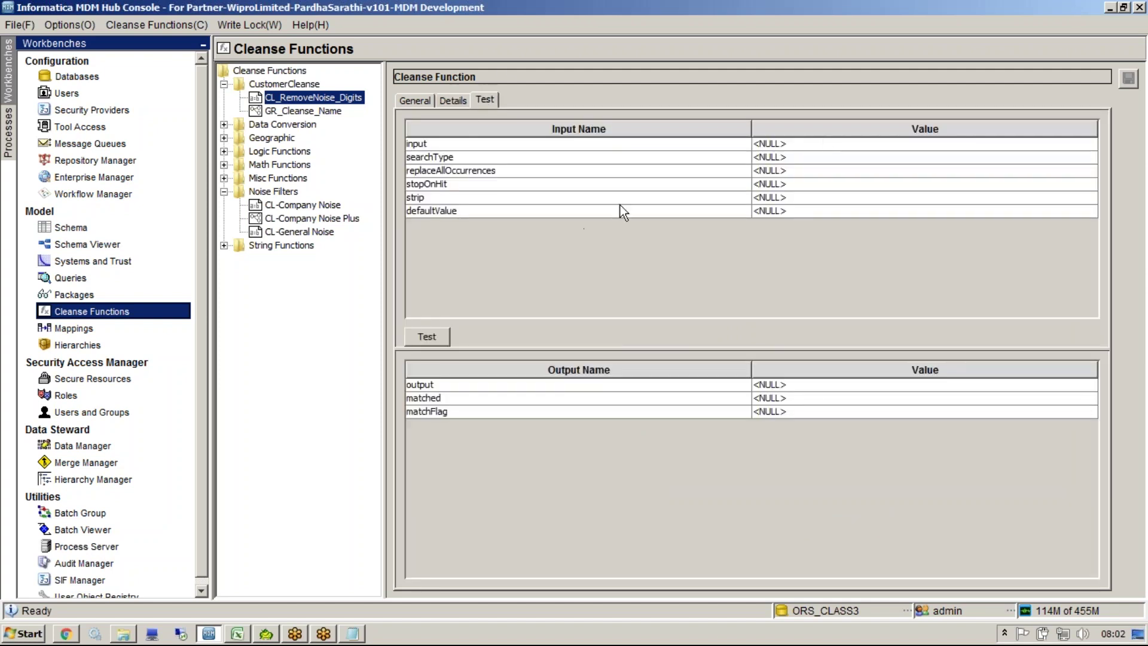
{"action": "double_click", "coordinate": [823, 142]}
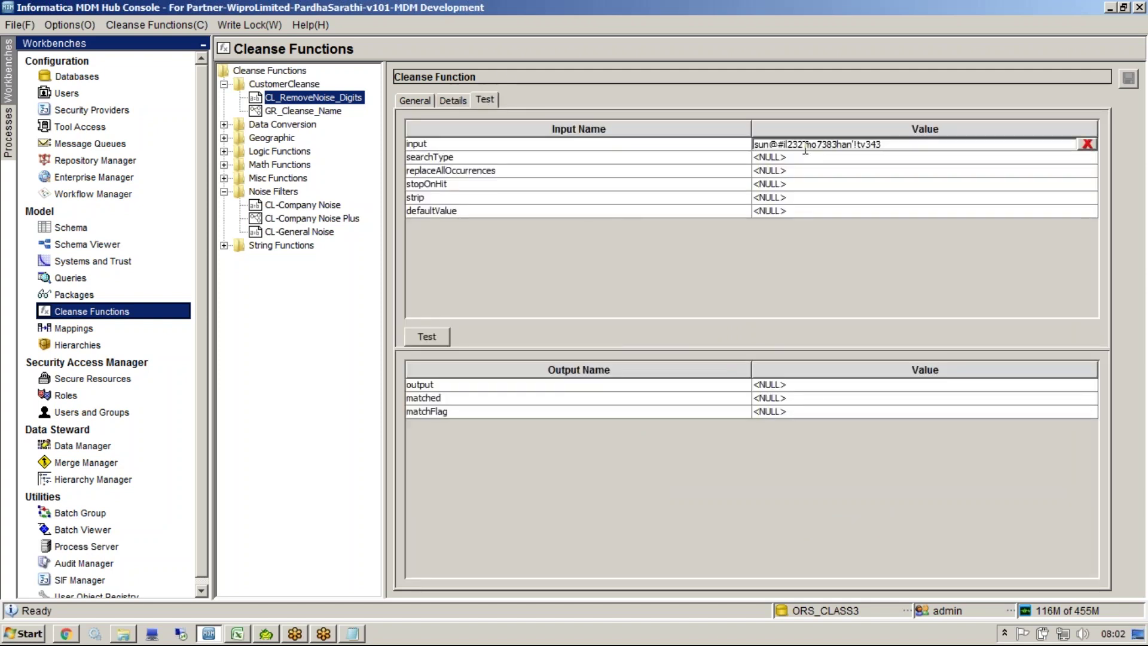
{"action": "double_click", "coordinate": [781, 158]}
{"action": "type", "text": "ANYWHERE"}
{"action": "left_click", "coordinate": [427, 337]}
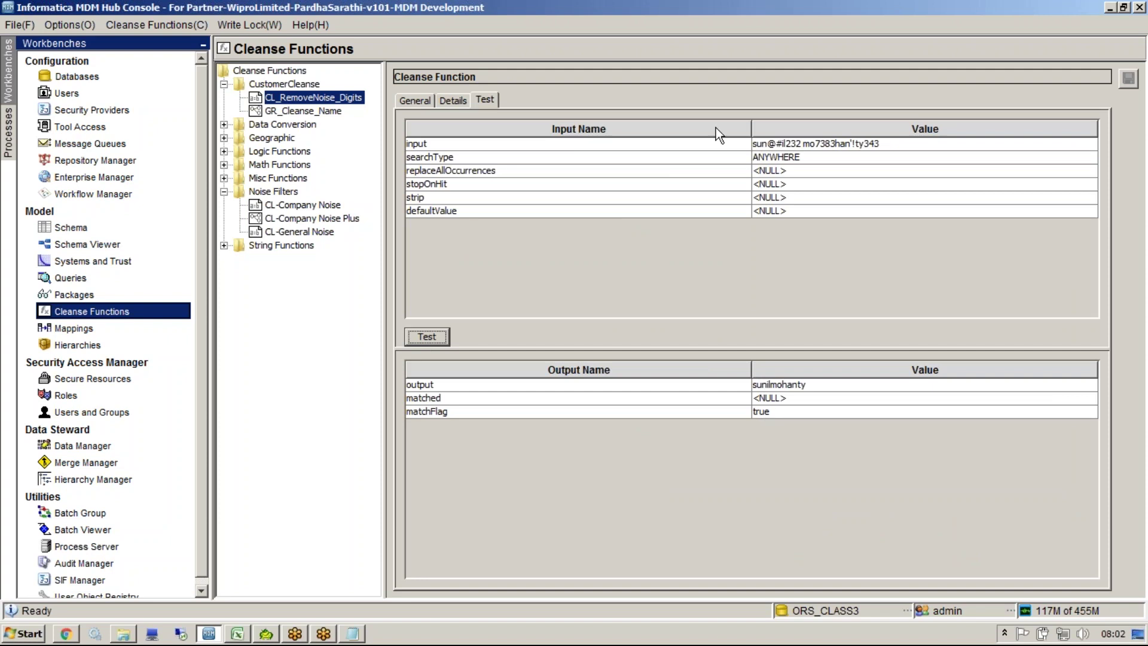
{"action": "left_click", "coordinate": [676, 198]}
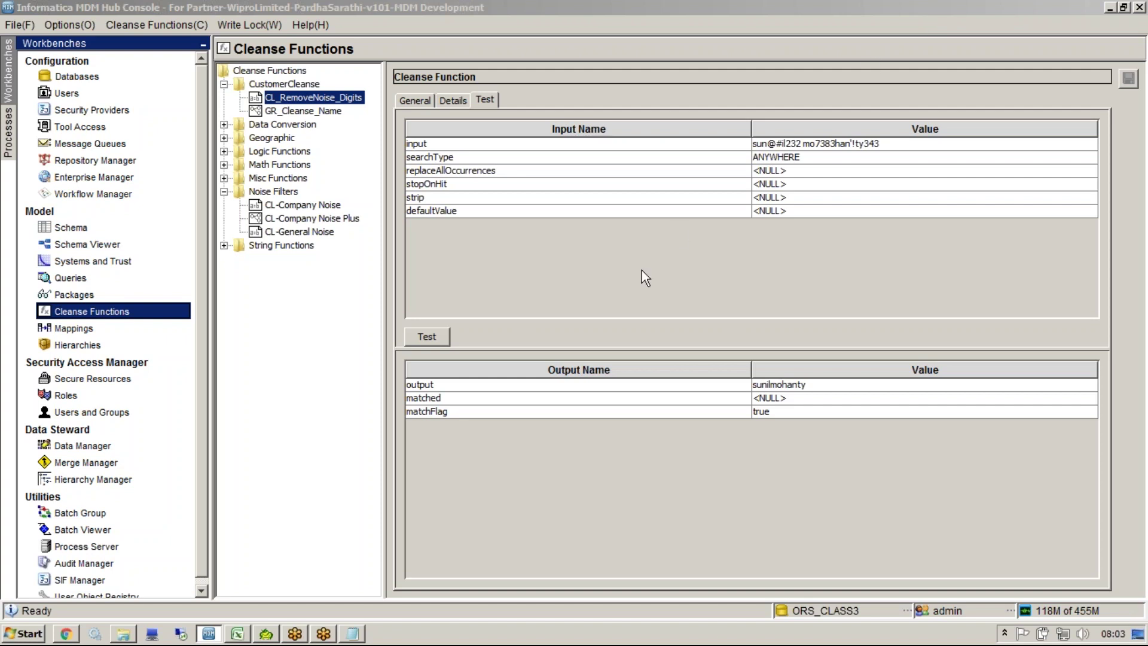
{"action": "left_click", "coordinate": [450, 103]}
Step: Edit the pattern entry to [^a-zA-Z ] so spaces are kept
{"action": "left_click", "coordinate": [728, 200]}
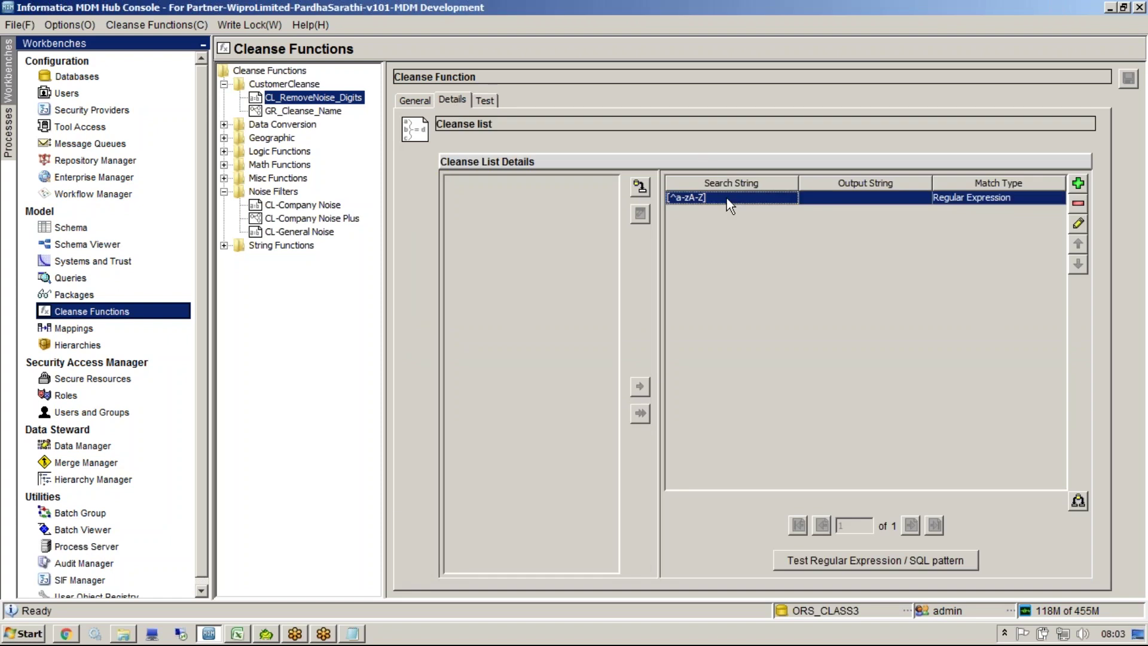
{"action": "left_click", "coordinate": [486, 99]}
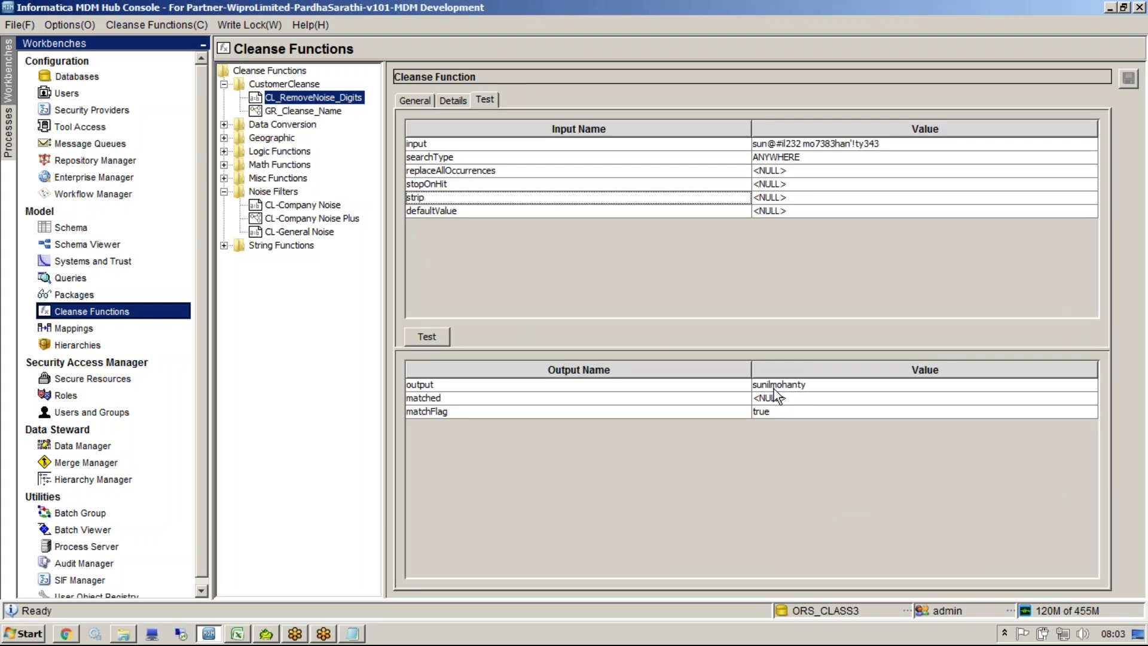
{"action": "left_click", "coordinate": [458, 101]}
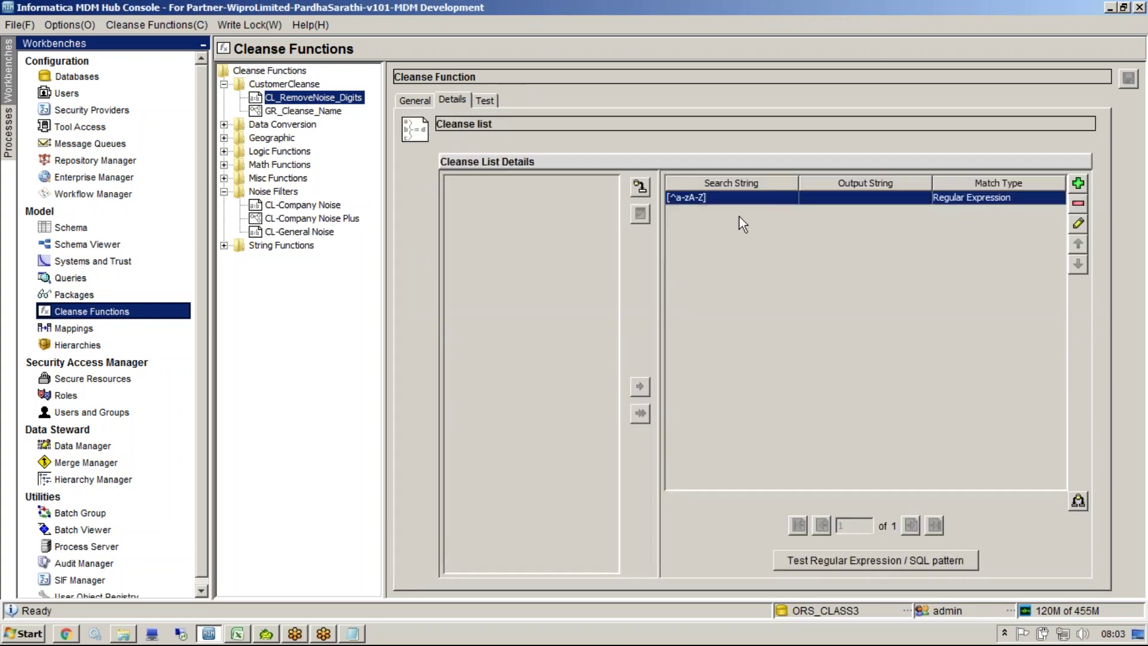
{"action": "left_click", "coordinate": [732, 203]}
{"action": "left_click", "coordinate": [1079, 224]}
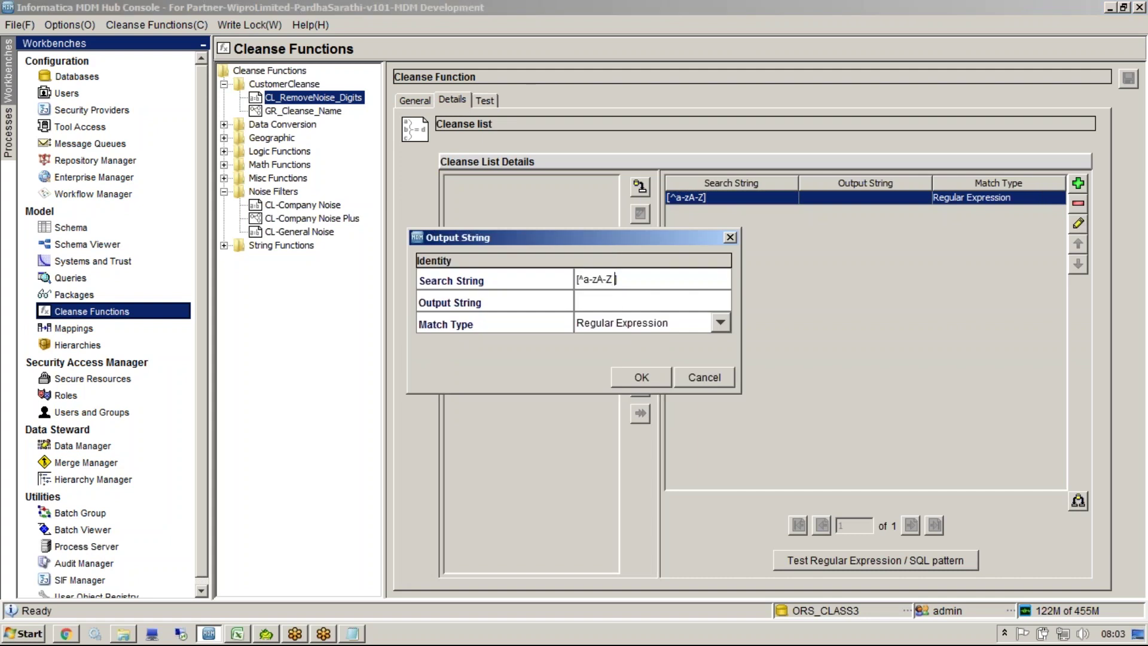
{"action": "key", "text": "shift+Left"}
{"action": "left_click", "coordinate": [641, 377]}
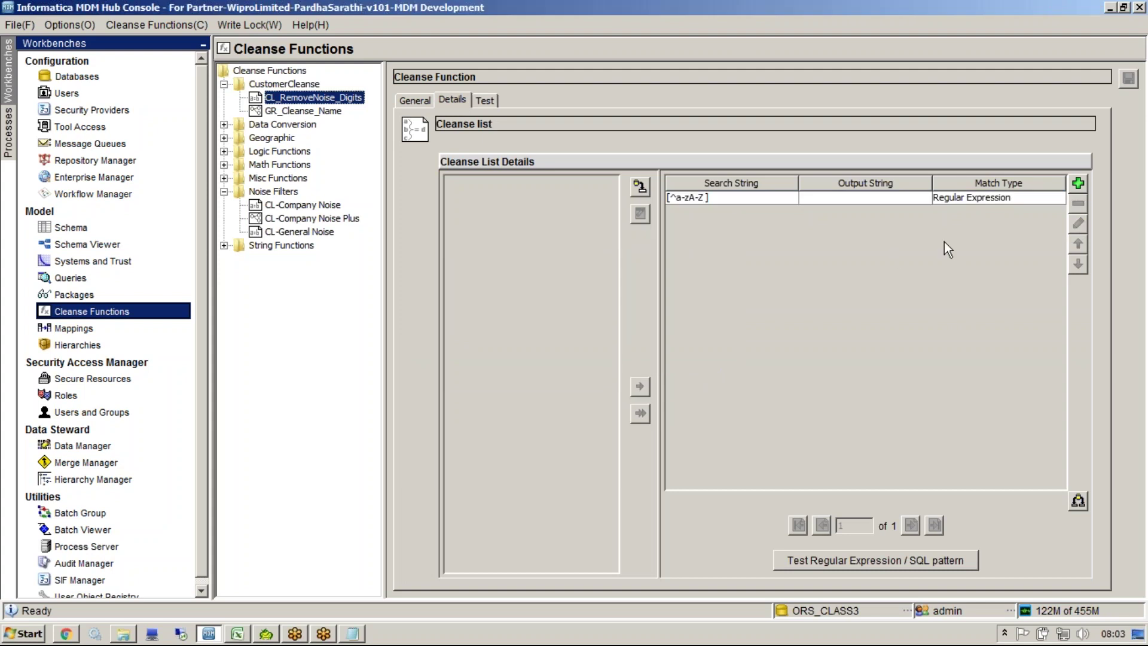
{"action": "left_click", "coordinate": [485, 101]}
{"action": "left_click", "coordinate": [438, 338]}
{"action": "left_click", "coordinate": [791, 389]}
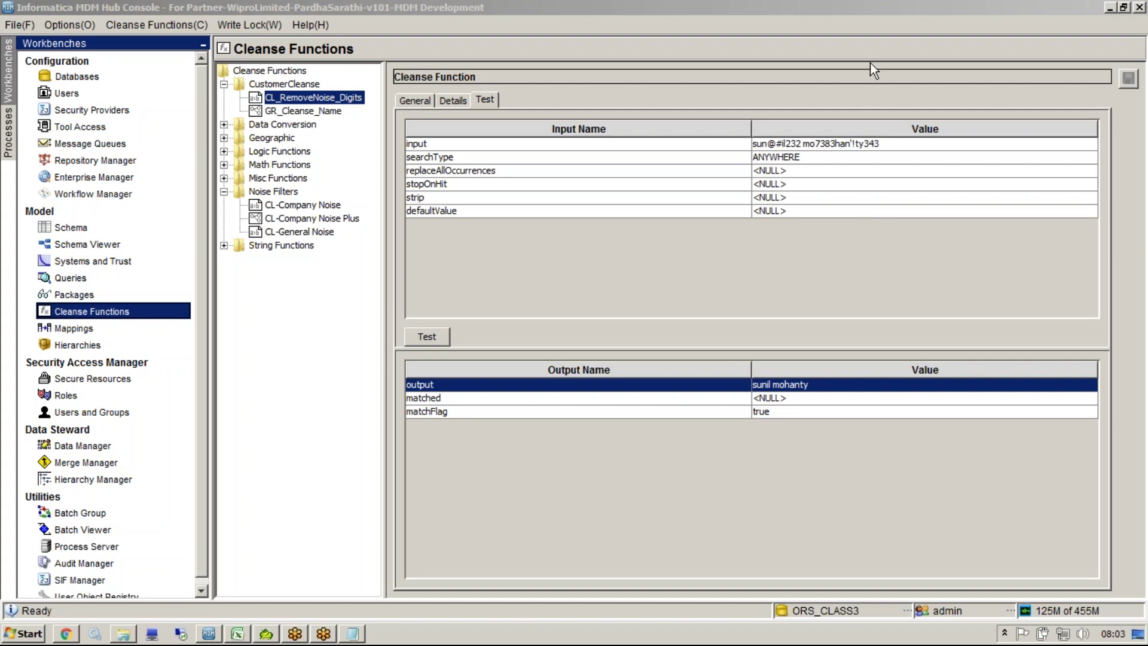
{"action": "left_click", "coordinate": [799, 381]}
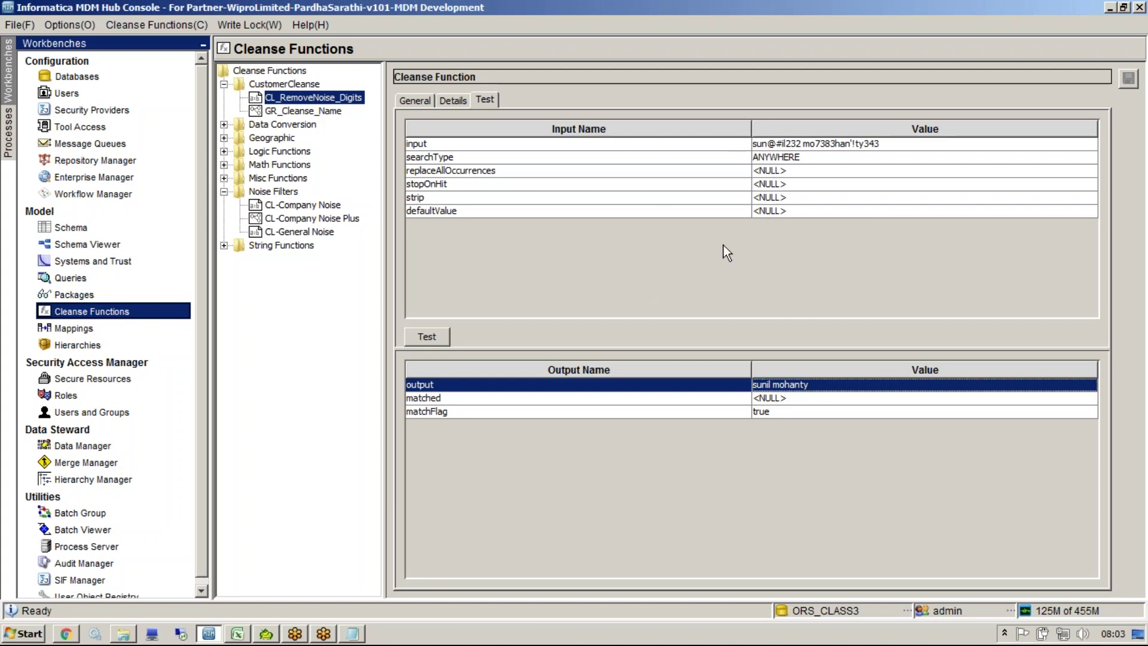
Step: Add the CL_RemoveNoise_Digits function from CustomerCleanse to the GR_Cleanse_Name graph
{"action": "left_click", "coordinate": [314, 112]}
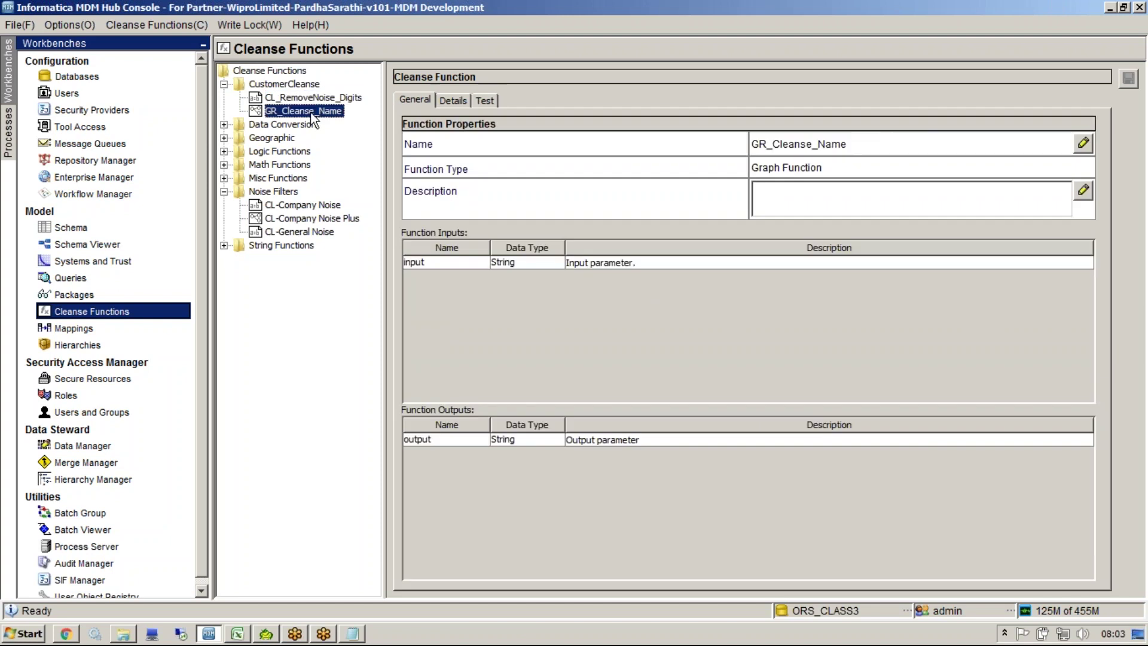
{"action": "left_click", "coordinate": [441, 103]}
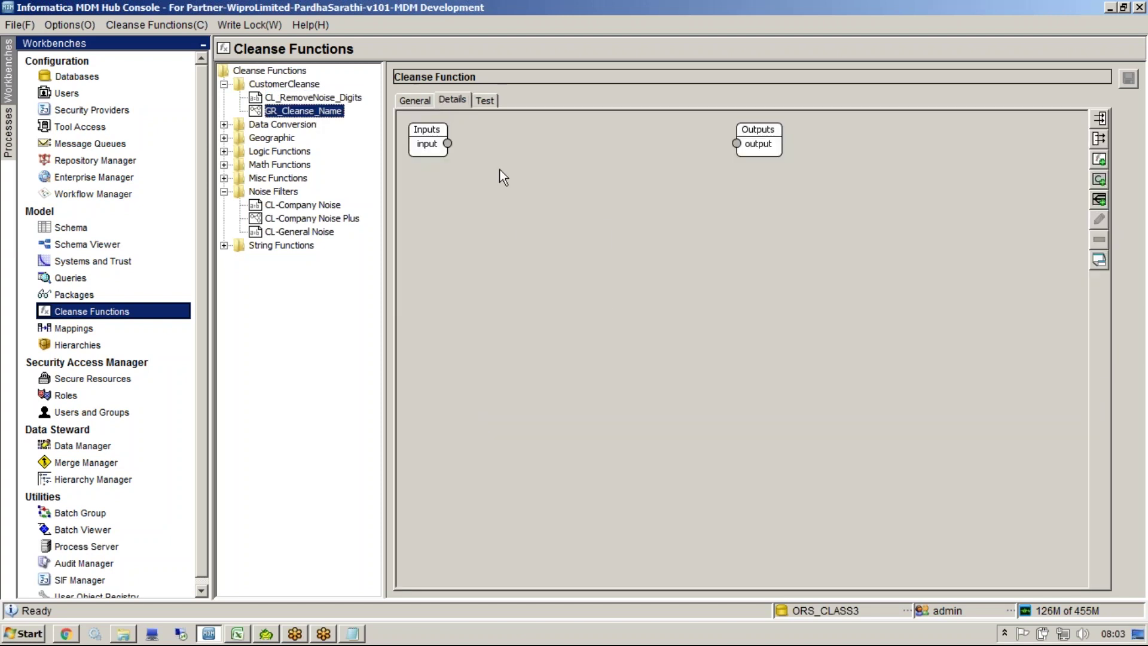
{"action": "right_click", "coordinate": [521, 227]}
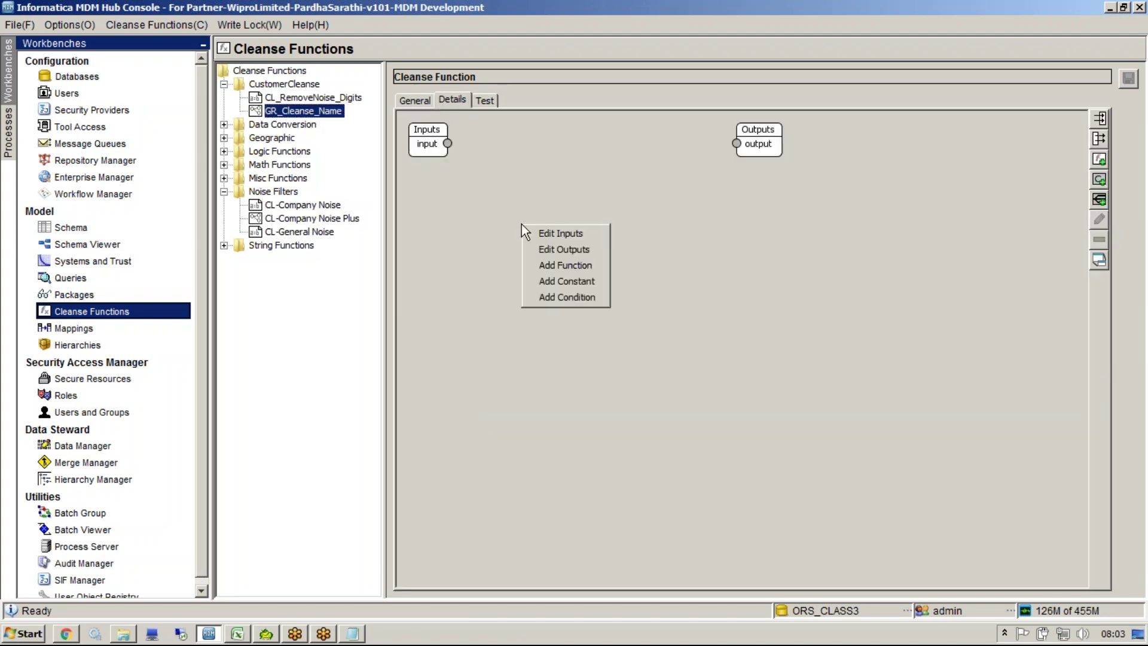
{"action": "left_click", "coordinate": [553, 265]}
{"action": "mouse_move", "coordinate": [728, 279]}
{"action": "left_mouse_down"}
{"action": "mouse_move", "coordinate": [726, 360]}
{"action": "mouse_move", "coordinate": [726, 270]}
{"action": "left_mouse_up"}
{"action": "double_click", "coordinate": [513, 295]}
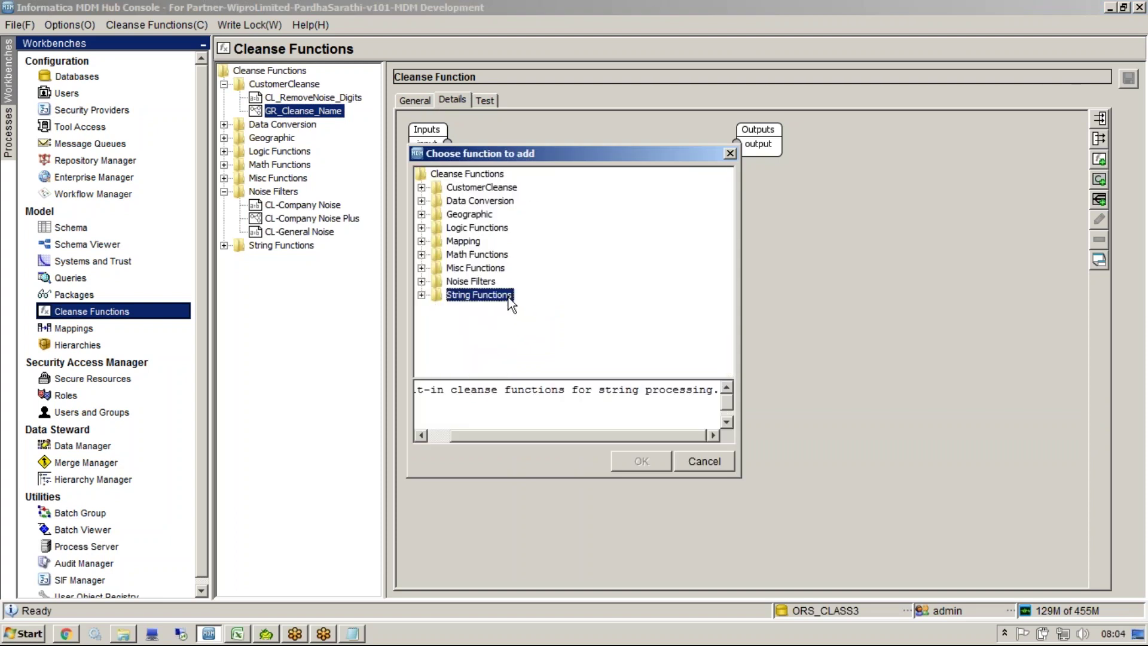
{"action": "double_click", "coordinate": [476, 189]}
{"action": "left_click", "coordinate": [490, 201]}
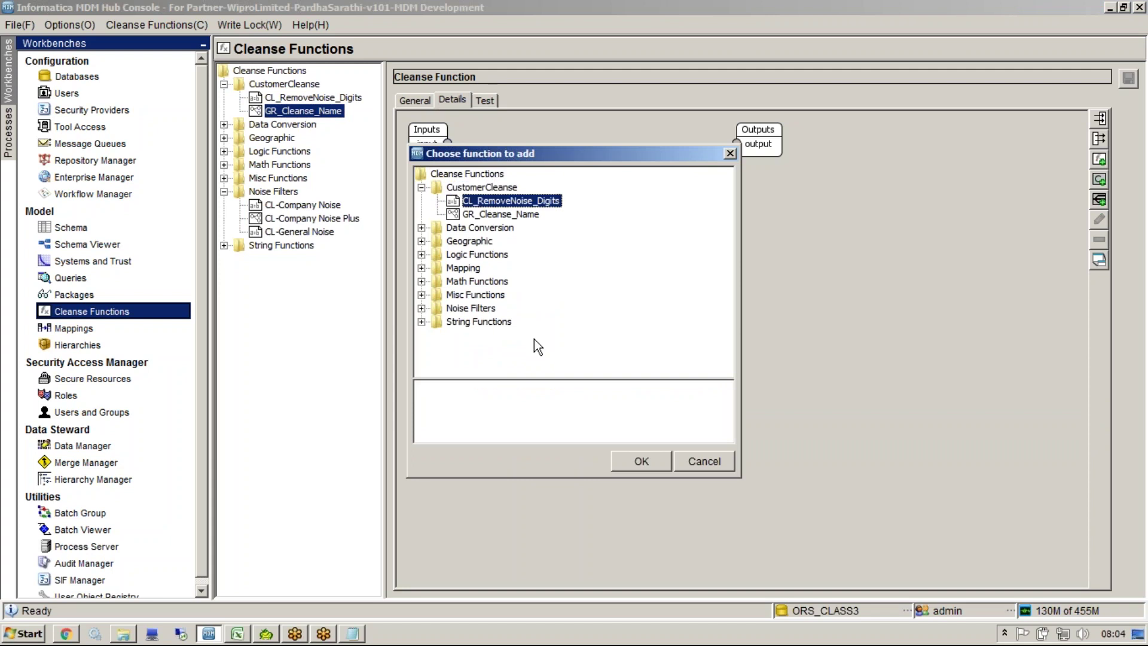
{"action": "left_click", "coordinate": [641, 461]}
Step: Expand the CL_RemoveNoise_Digits box and connect the graph input to its input port
{"action": "left_click_drag", "start_coordinate": [494, 198], "coordinate": [597, 238]}
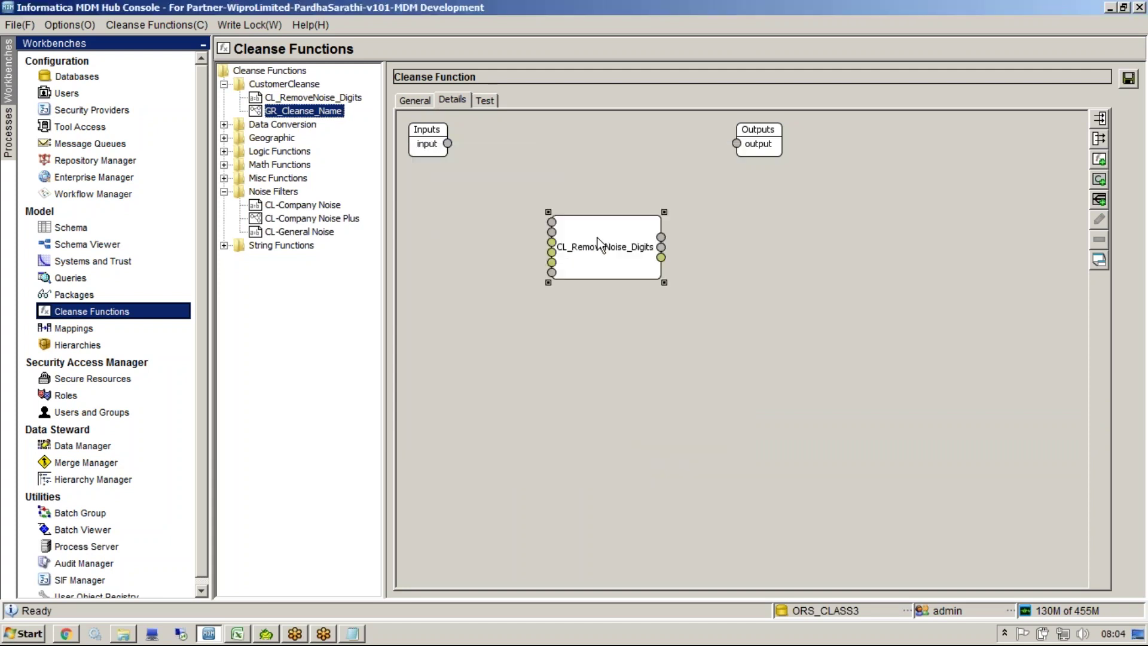
{"action": "right_click", "coordinate": [597, 238]}
{"action": "left_click", "coordinate": [625, 279]}
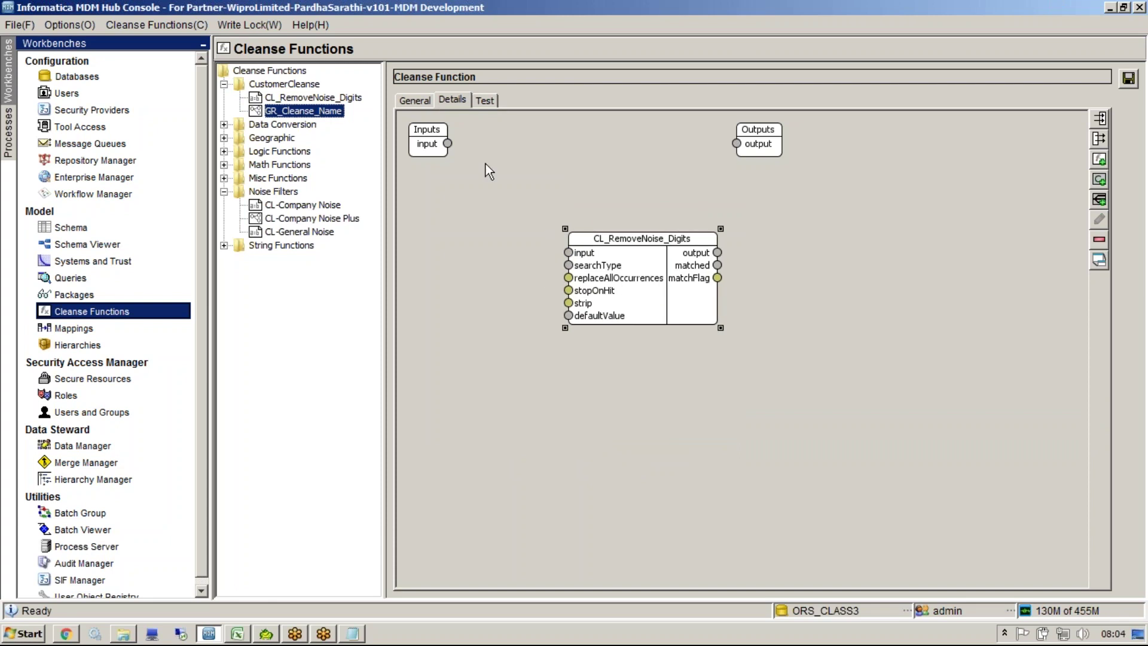
{"action": "left_click_drag", "start_coordinate": [449, 143], "coordinate": [569, 253]}
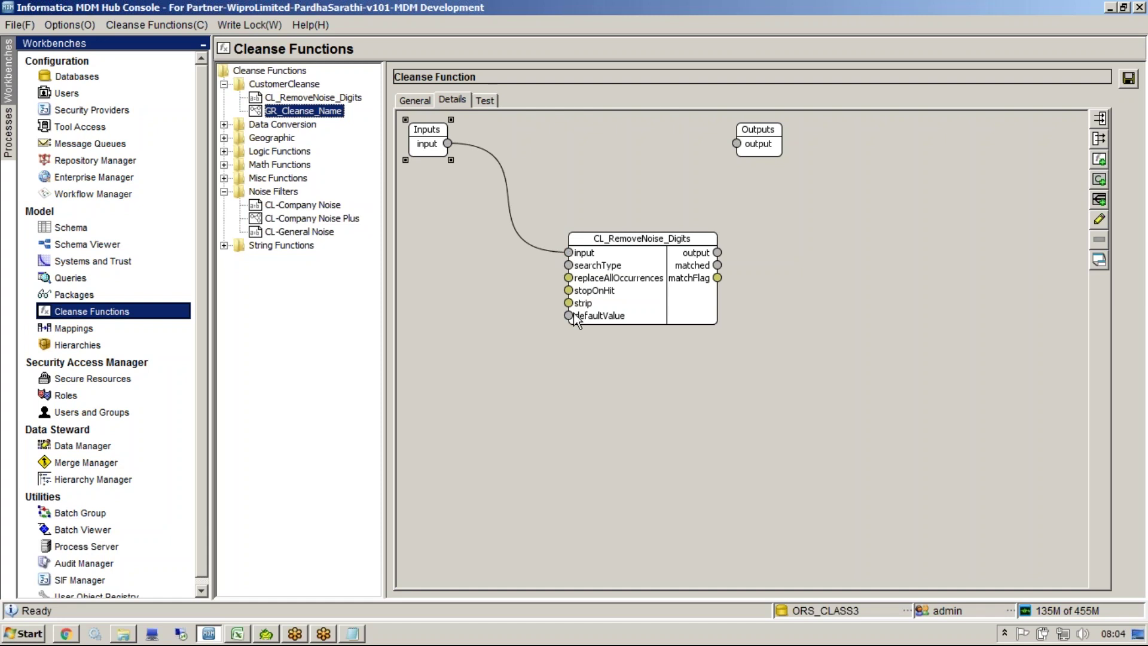
Step: Add an 'ANYWHERE' constant beside the function and wire it into the searchType input
{"action": "right_click", "coordinate": [467, 262]}
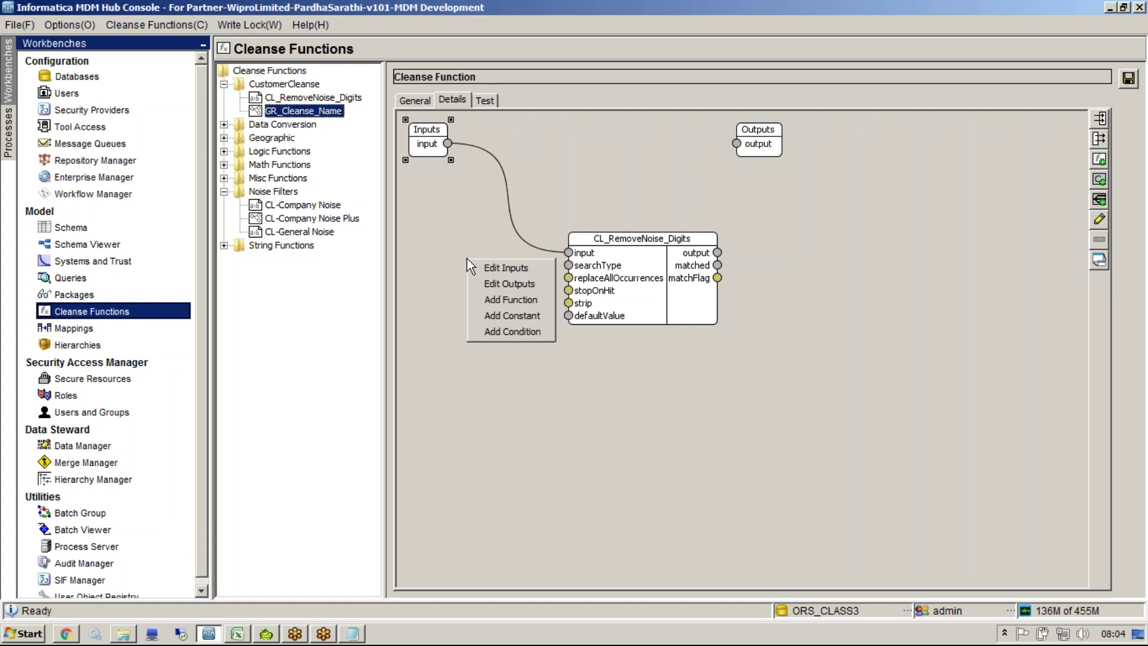
{"action": "left_click", "coordinate": [522, 320]}
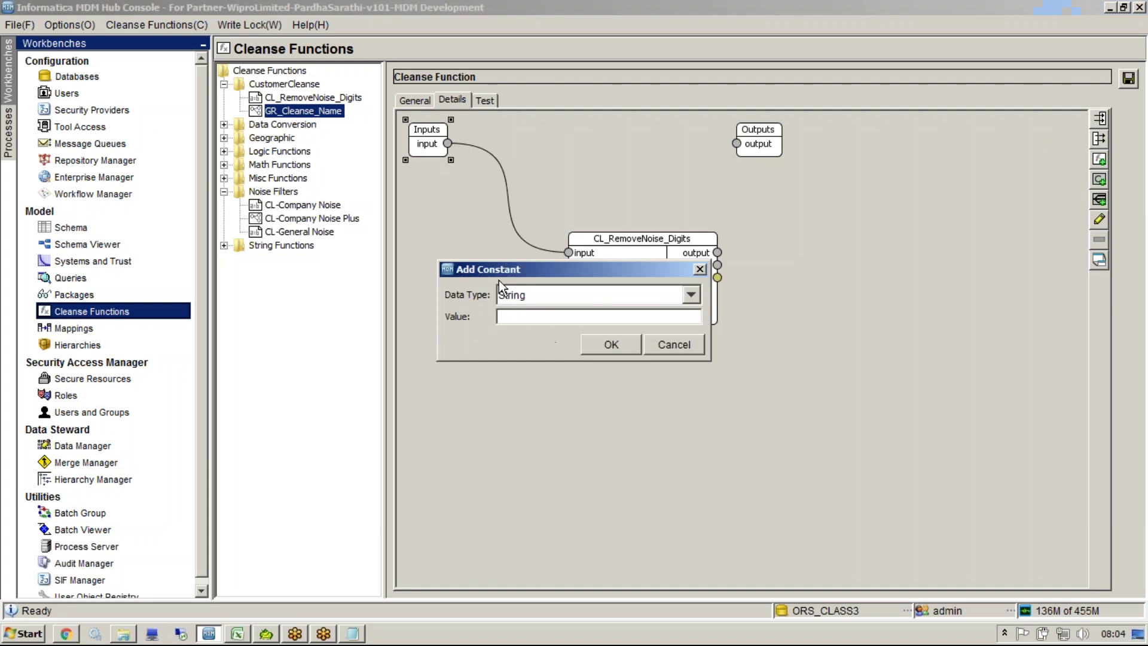
{"action": "left_click", "coordinate": [526, 317]}
{"action": "type", "text": "ANYWHERE"}
{"action": "left_click", "coordinate": [598, 346]}
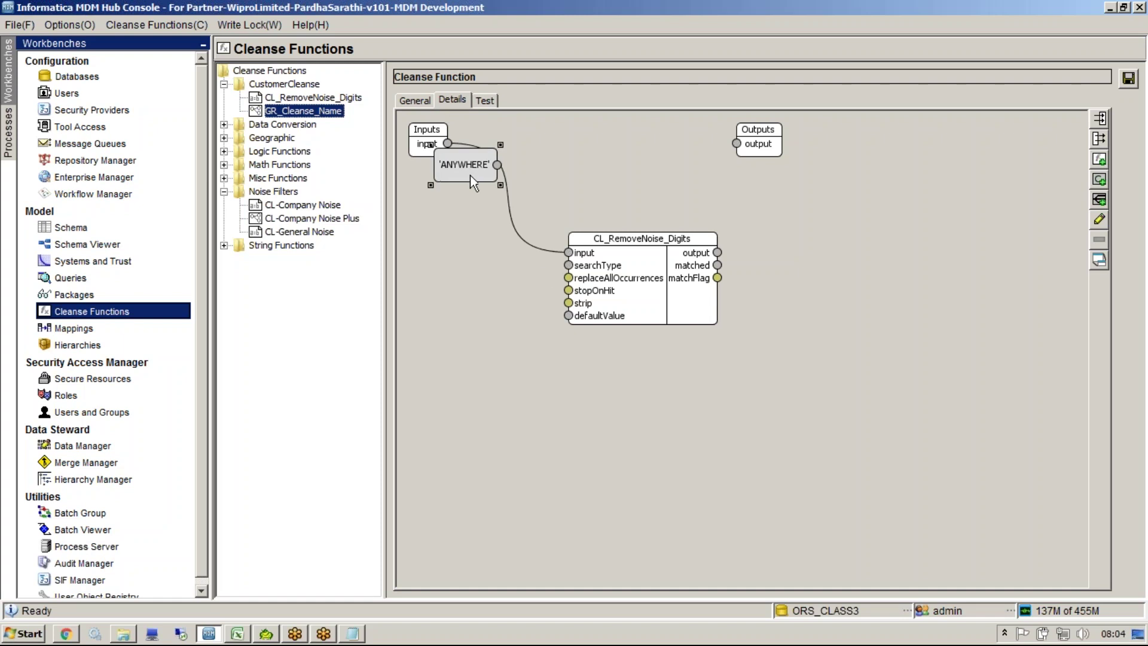
{"action": "left_click_drag", "start_coordinate": [470, 175], "coordinate": [482, 301]}
{"action": "left_click_drag", "start_coordinate": [560, 270], "coordinate": [569, 266]}
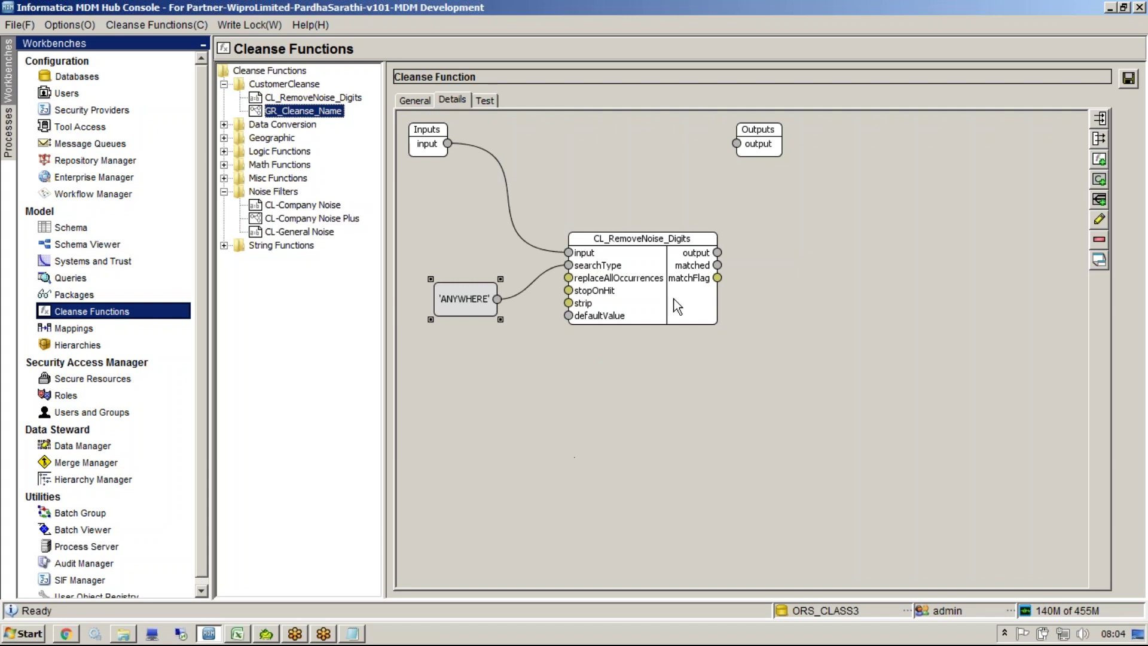
Step: Connect the function output to the graph output and save GR_Cleanse_Name
{"action": "left_click_drag", "start_coordinate": [718, 252], "coordinate": [737, 142]}
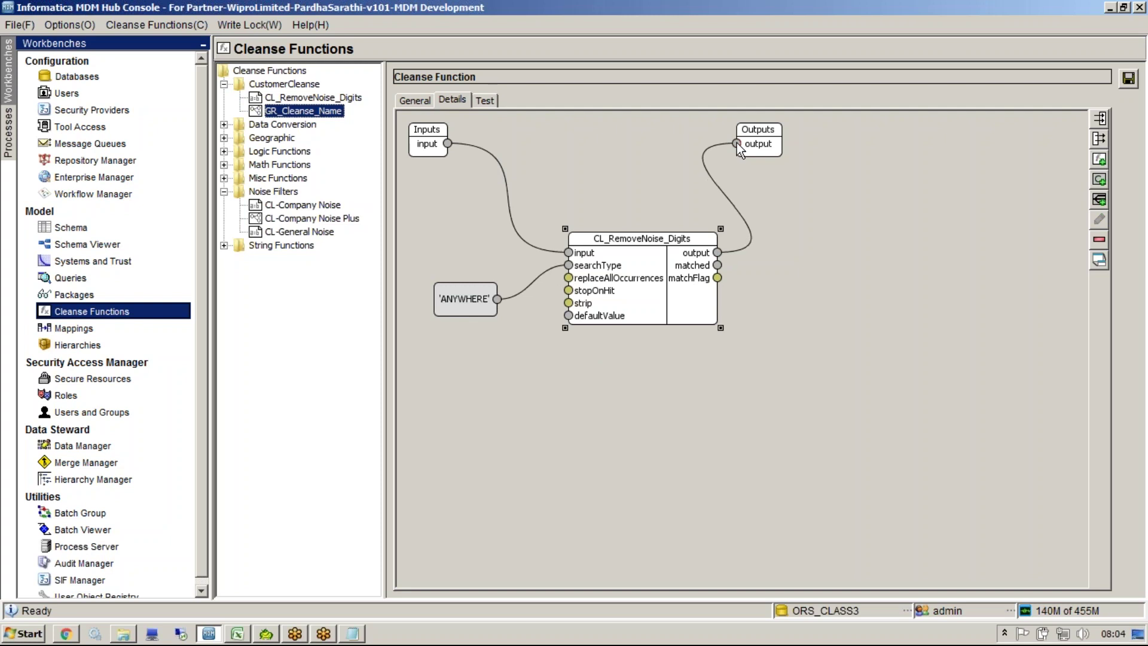
{"action": "left_click", "coordinate": [1128, 78]}
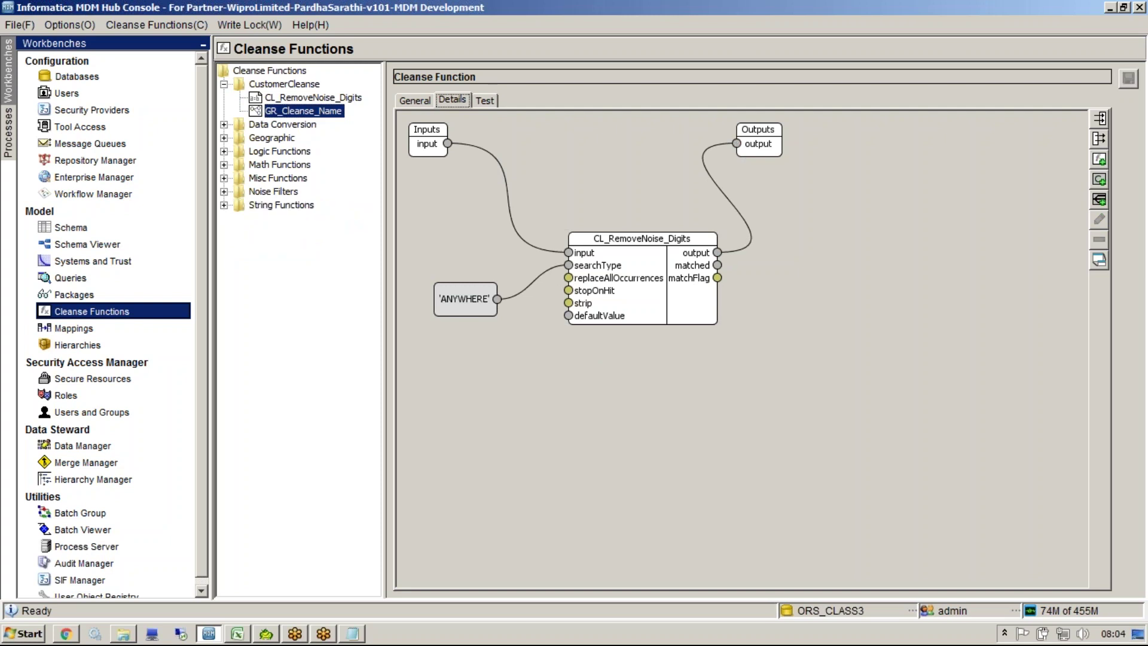
{"action": "left_click", "coordinate": [485, 100]}
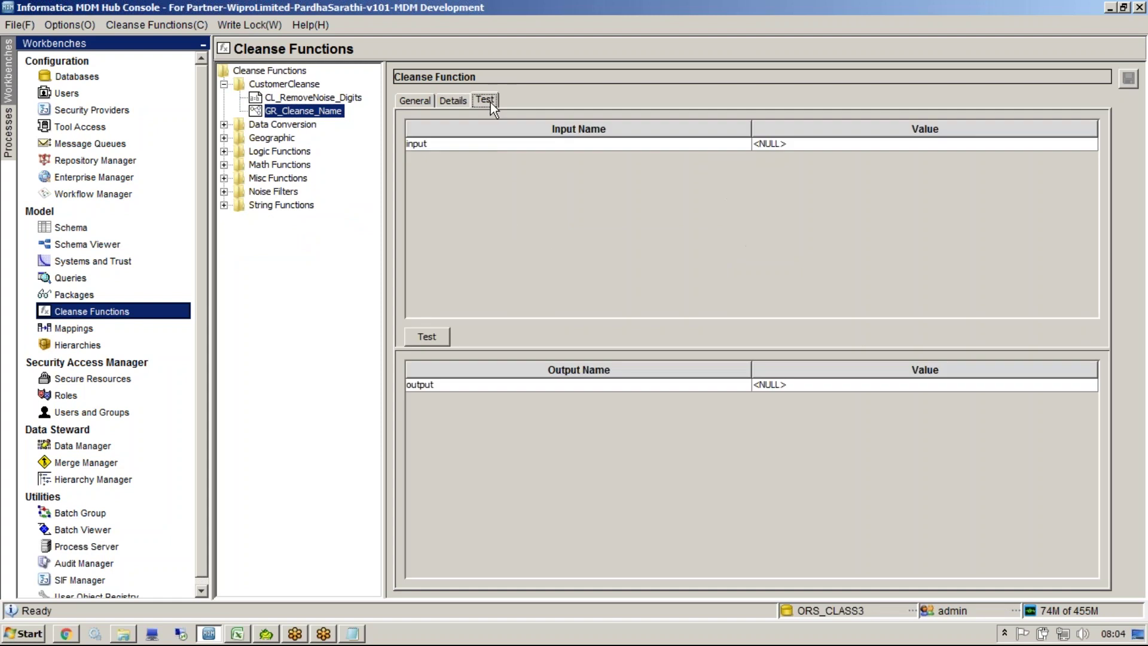
Step: Paste the noisy sample name as test input, run GR_Cleanse_Name, and inspect the cleaned lowercase result
{"action": "left_click", "coordinate": [795, 144]}
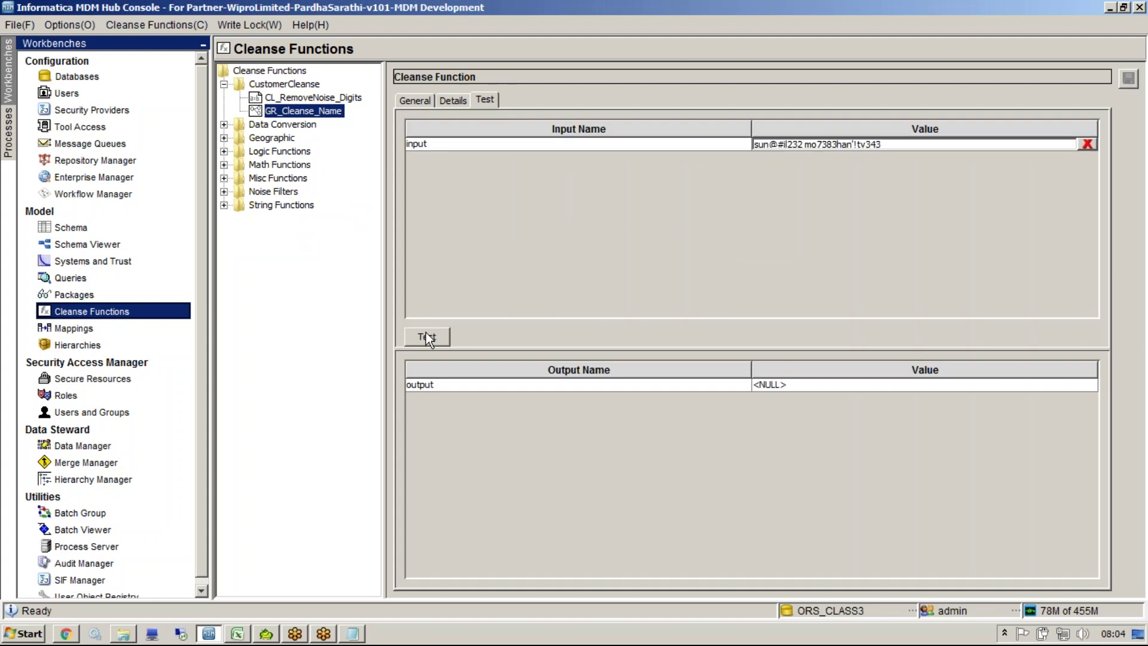
{"action": "left_click", "coordinate": [425, 336]}
{"action": "left_click", "coordinate": [792, 384]}
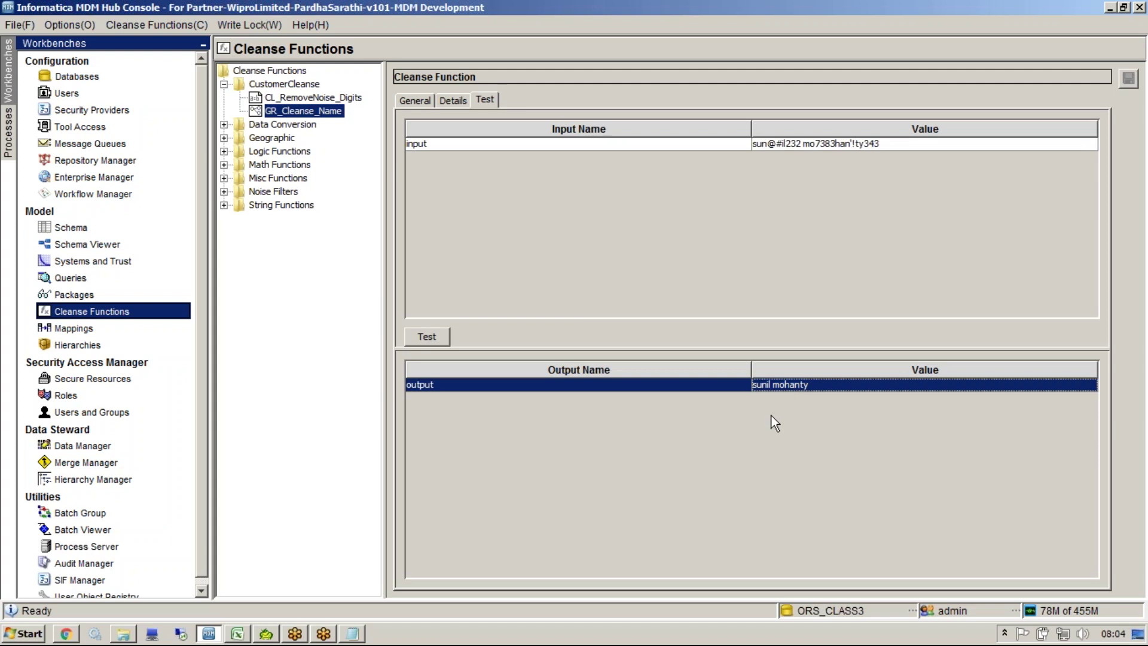
{"action": "left_click", "coordinate": [353, 633]}
Step: Highlight the Trim/Title case and Remove NOISE and Digits parts of the first requirement line
{"action": "left_click", "coordinate": [402, 262]}
{"action": "key", "text": "shift+Home"}
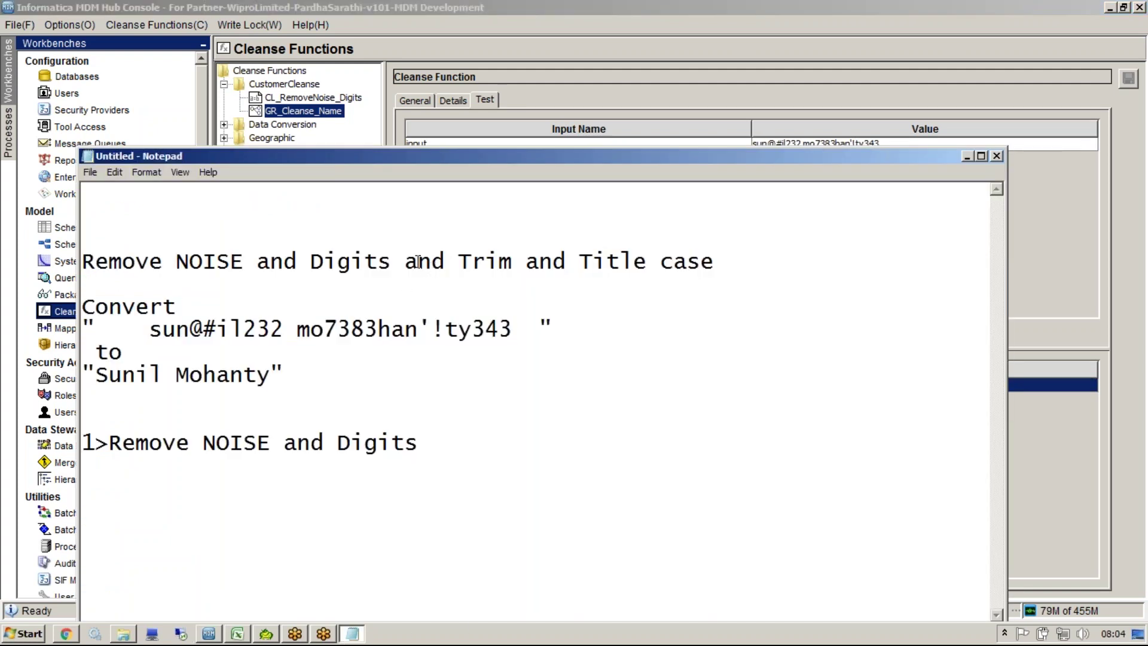
{"action": "key", "text": "shift+End"}
{"action": "key", "text": "Home"}
{"action": "key", "text": "shift+End"}
{"action": "left_click", "coordinate": [443, 254], "text": "shift"}
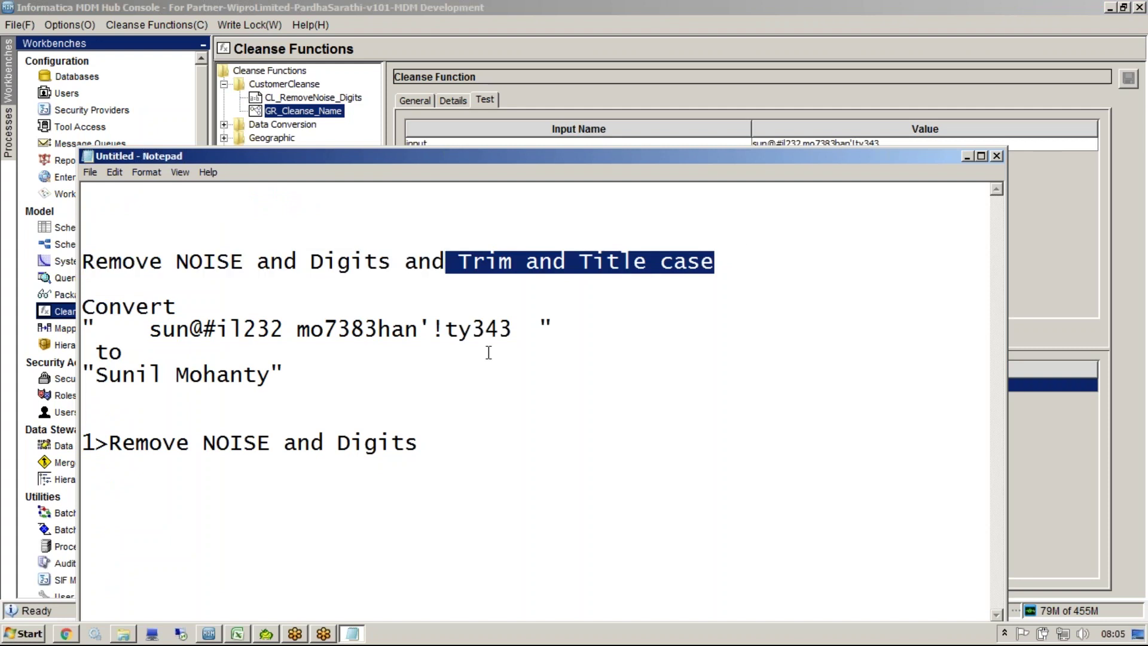
{"action": "left_click", "coordinate": [444, 262]}
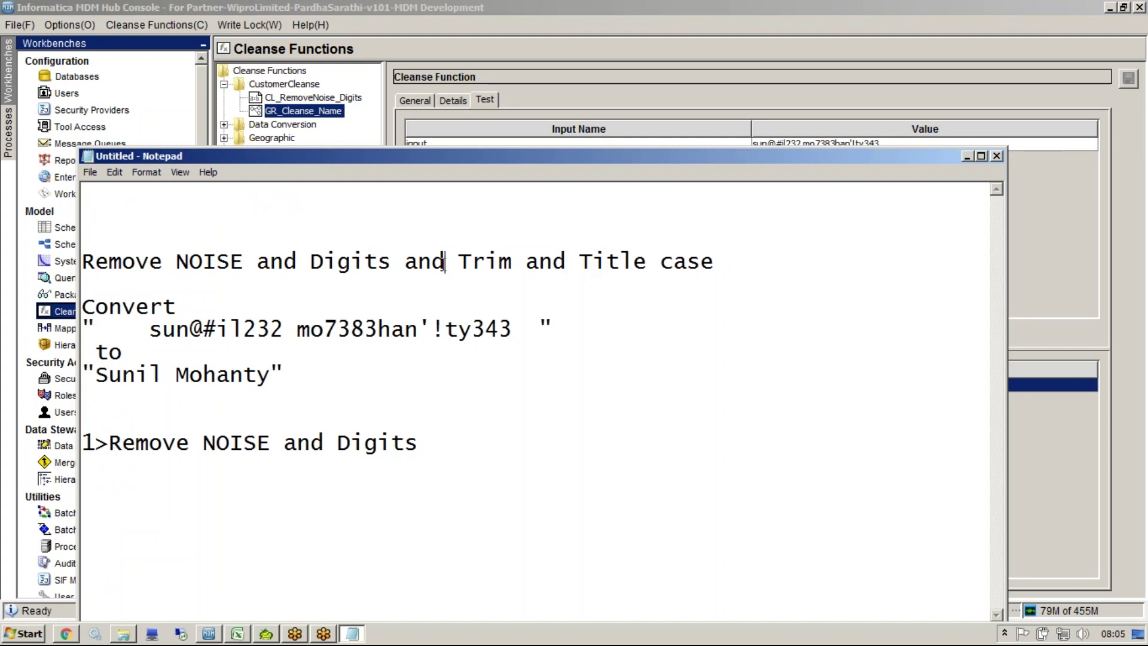
{"action": "key", "text": "shift+Home"}
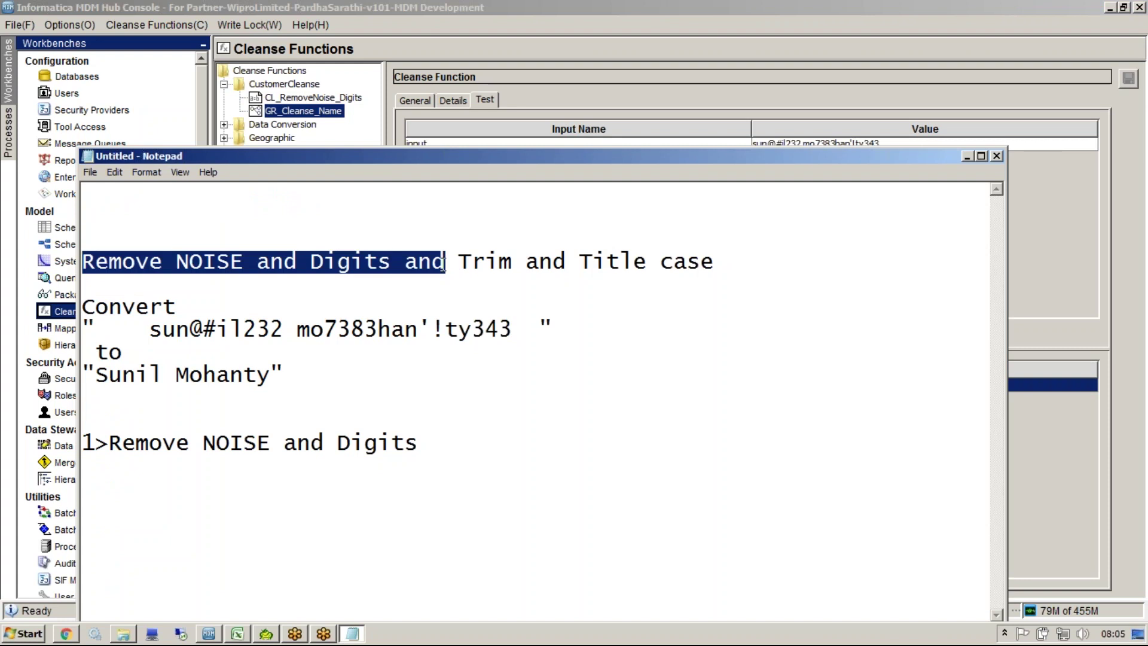
{"action": "key", "text": "alt+Tab"}
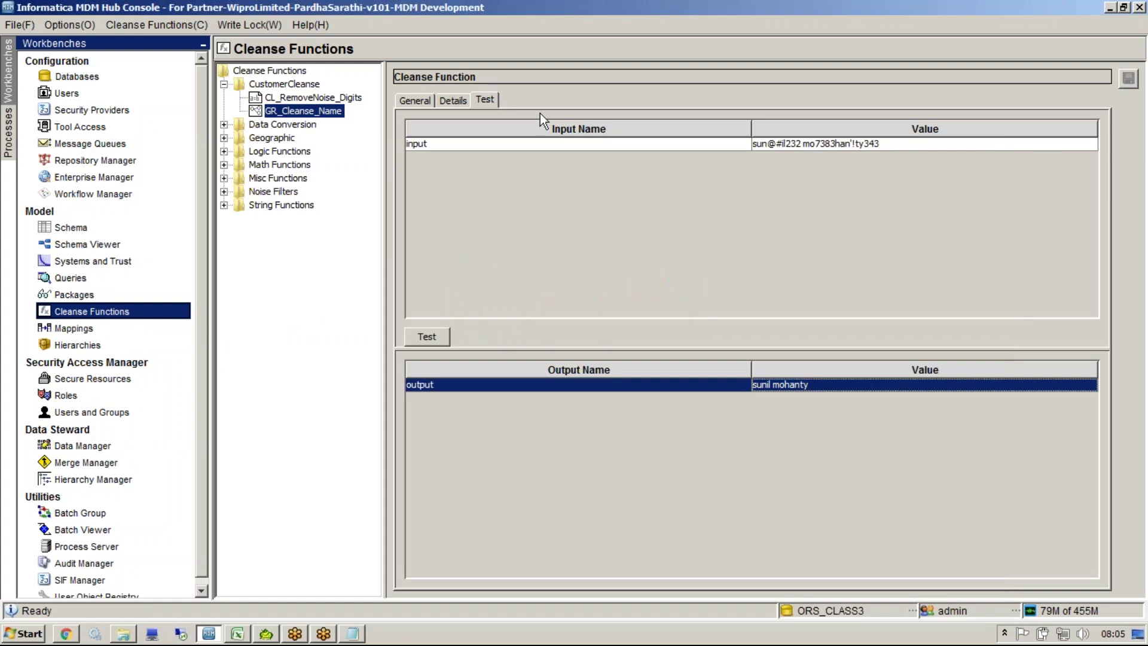
{"action": "left_click", "coordinate": [453, 99]}
Step: Delete the noise-removal-to-output link and add a Trim function after CL_RemoveNoise_Digits
{"action": "key", "text": "Delete"}
{"action": "key", "text": "alt+Tab"}
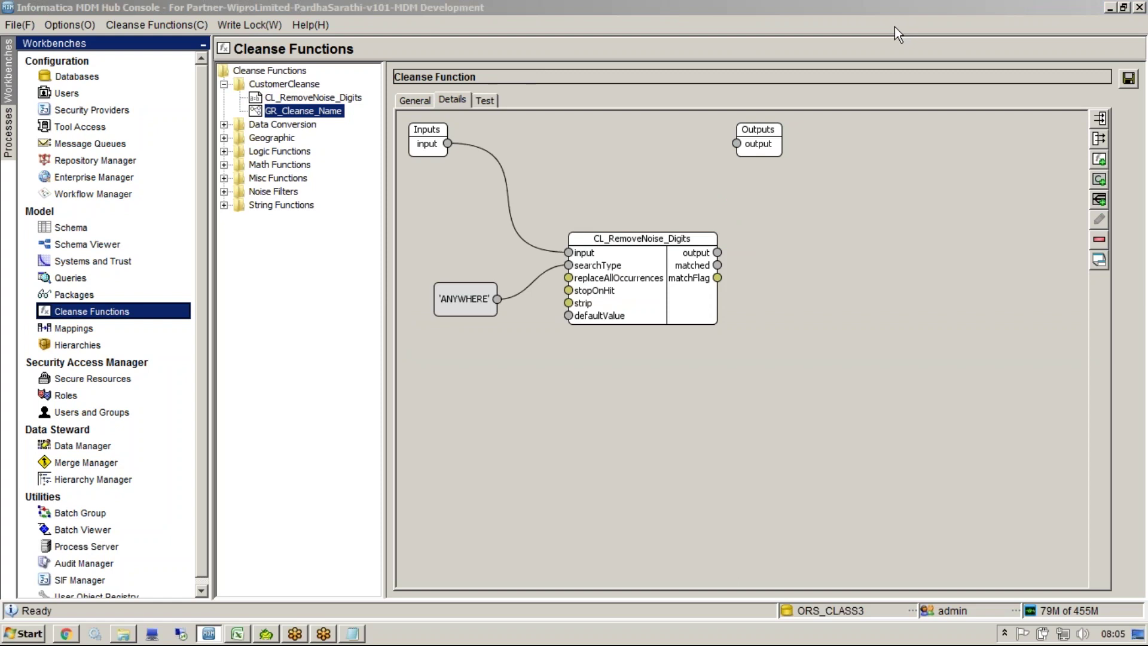
{"action": "right_click", "coordinate": [804, 291]}
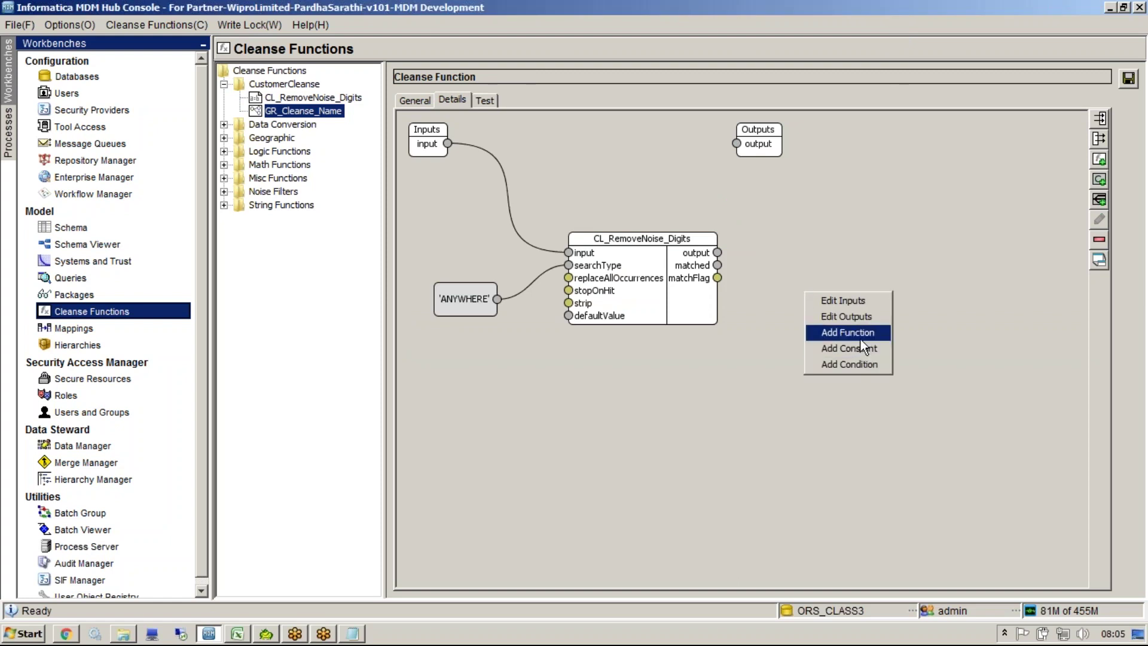
{"action": "left_click", "coordinate": [860, 334]}
{"action": "double_click", "coordinate": [513, 322]}
{"action": "left_click", "coordinate": [478, 357]}
{"action": "left_click", "coordinate": [638, 461]}
{"action": "left_click_drag", "start_coordinate": [454, 173], "coordinate": [782, 272]}
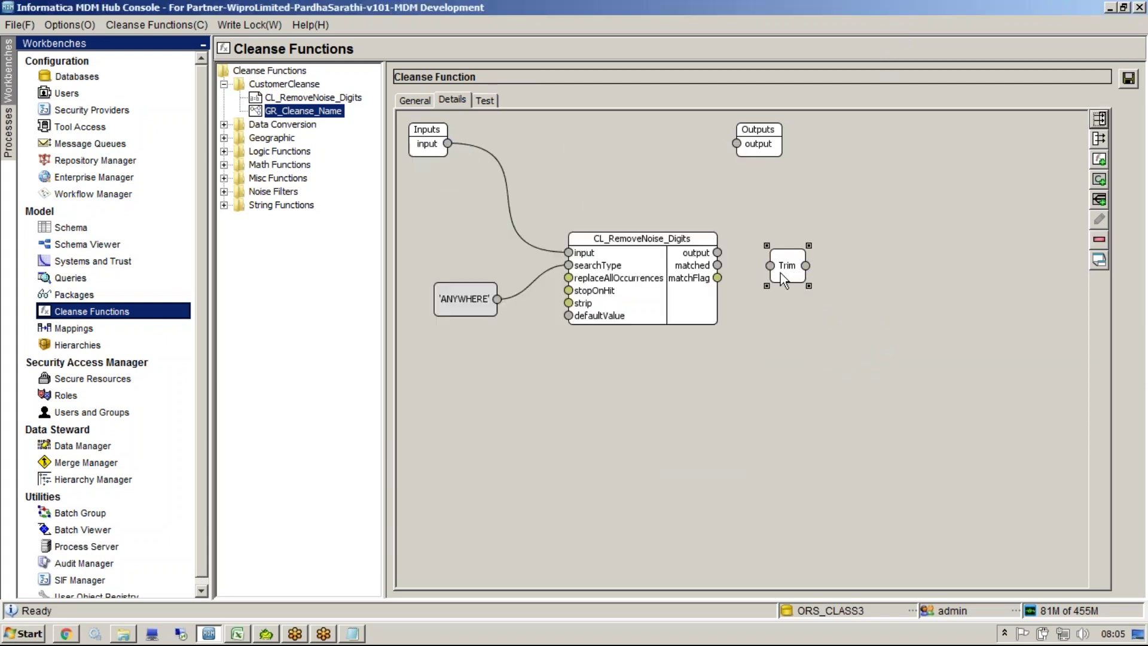
{"action": "left_click", "coordinate": [712, 251]}
Step: Add Titlecase after Trim, connect its result to the graph output, and save
{"action": "right_click", "coordinate": [847, 301]}
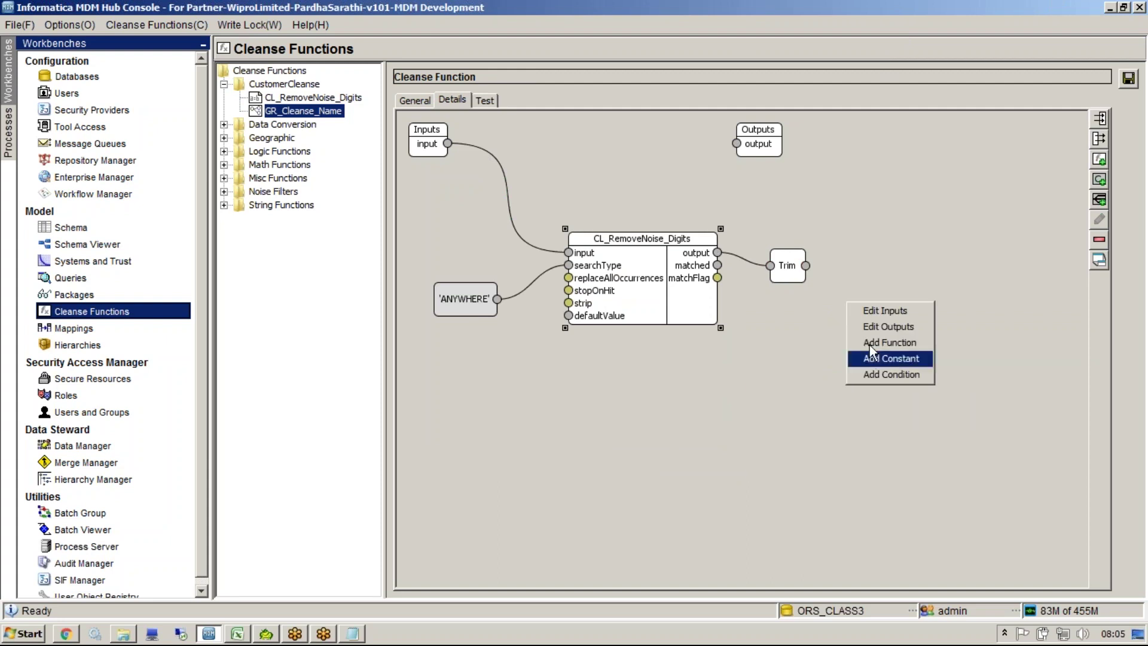
{"action": "left_click", "coordinate": [870, 343]}
{"action": "left_click", "coordinate": [501, 348]}
{"action": "key", "text": "t"}
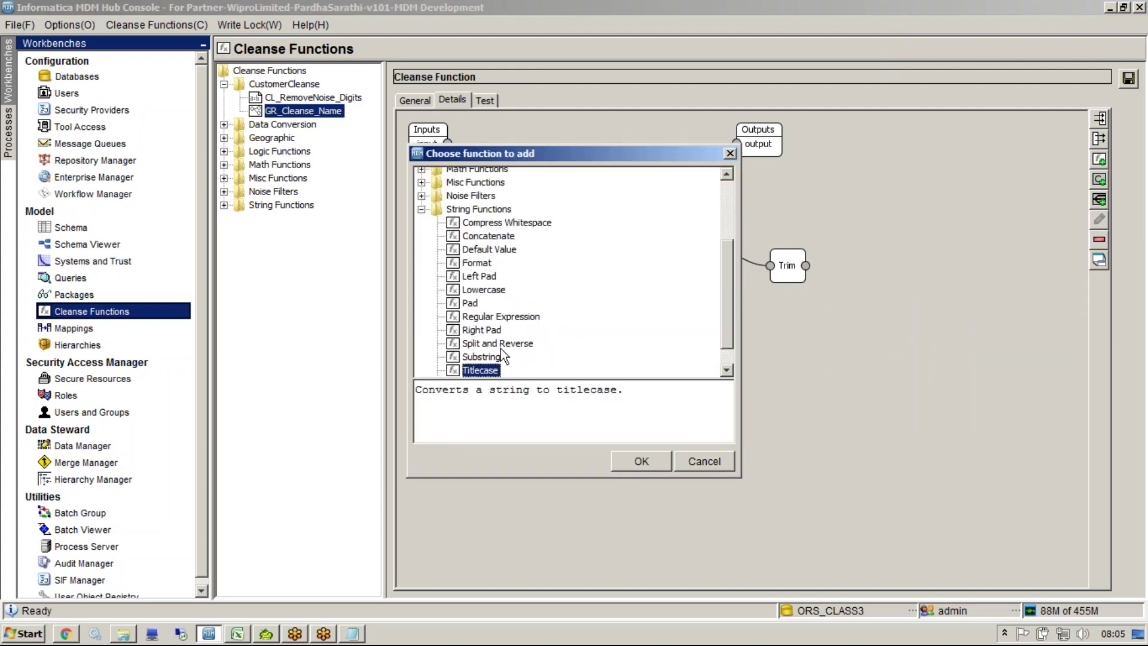
{"action": "left_click", "coordinate": [625, 460]}
{"action": "left_click_drag", "start_coordinate": [468, 171], "coordinate": [876, 265]}
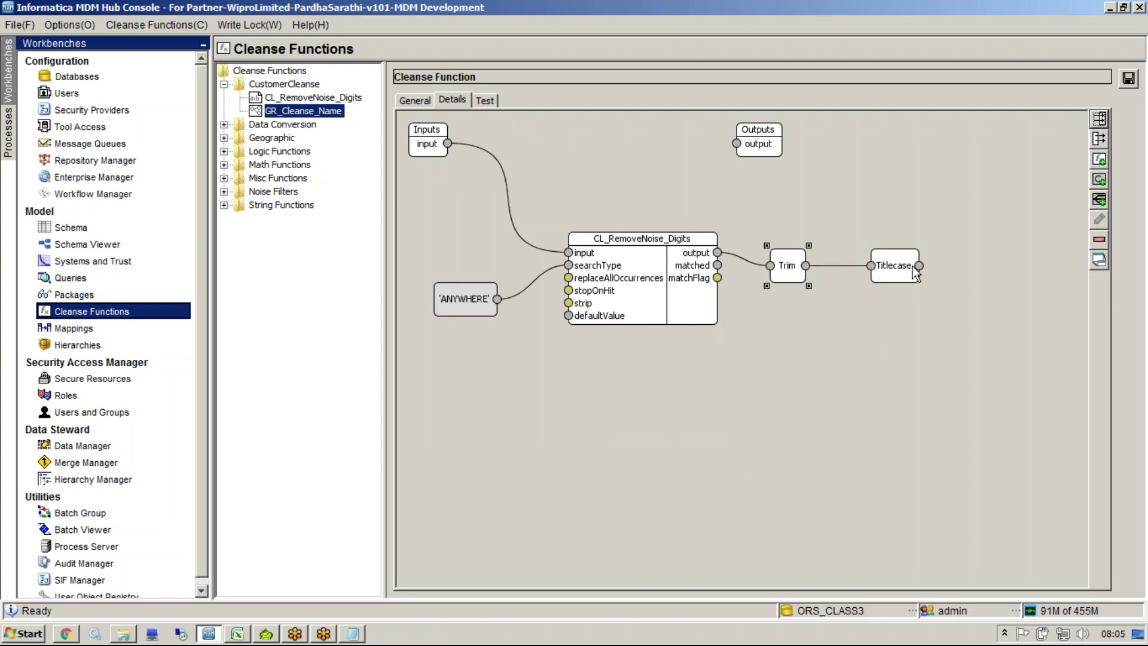
{"action": "left_click_drag", "start_coordinate": [877, 224], "coordinate": [998, 270]}
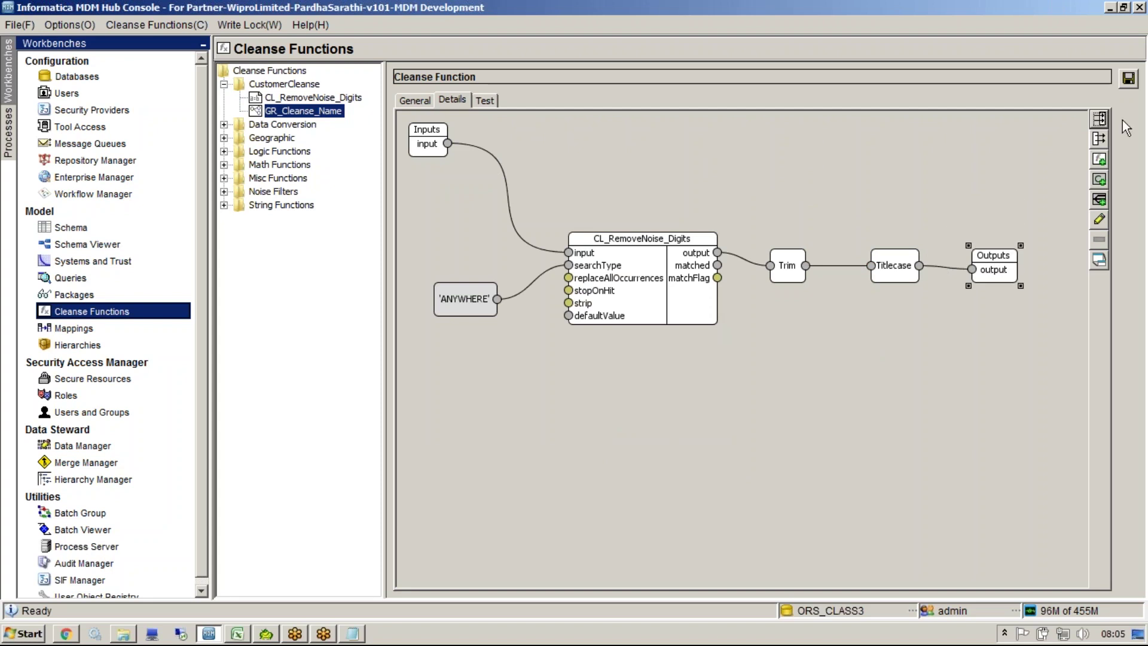
{"action": "left_click", "coordinate": [1129, 78]}
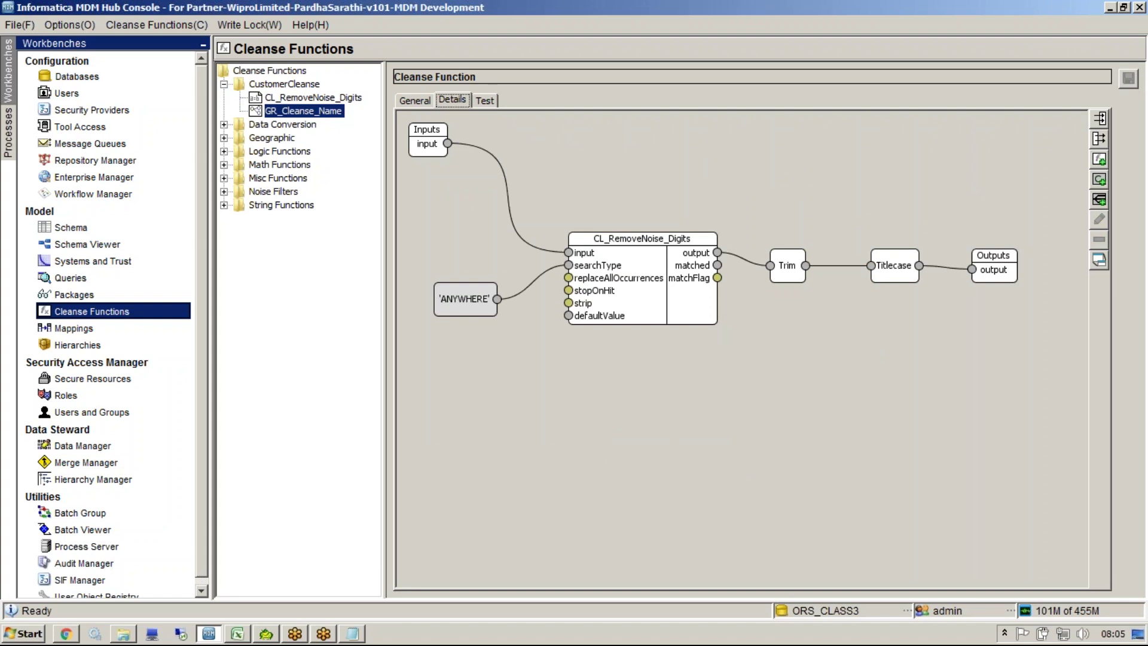
Step: Review the ANYWHERE-to-searchType and input-to-noise-removal links in GR_Cleanse_Name's graph
{"action": "left_click", "coordinate": [462, 299]}
{"action": "right_click", "coordinate": [466, 367]}
{"action": "left_click", "coordinate": [526, 317]}
{"action": "left_click", "coordinate": [518, 292]}
{"action": "left_click", "coordinate": [521, 237]}
Step: Test CL_RemoveNoise_Digits with the pasted noisy sample and searchType 'ANYWHERE'
{"action": "left_click", "coordinate": [312, 98]}
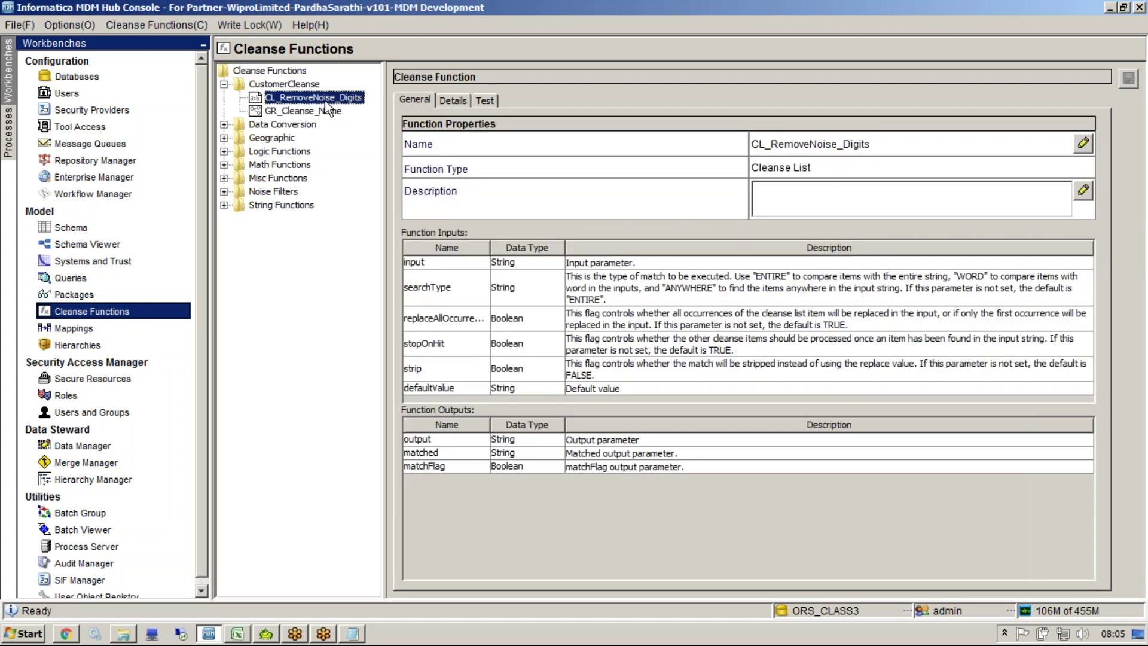
{"action": "left_click", "coordinate": [485, 99]}
{"action": "left_click", "coordinate": [761, 144]}
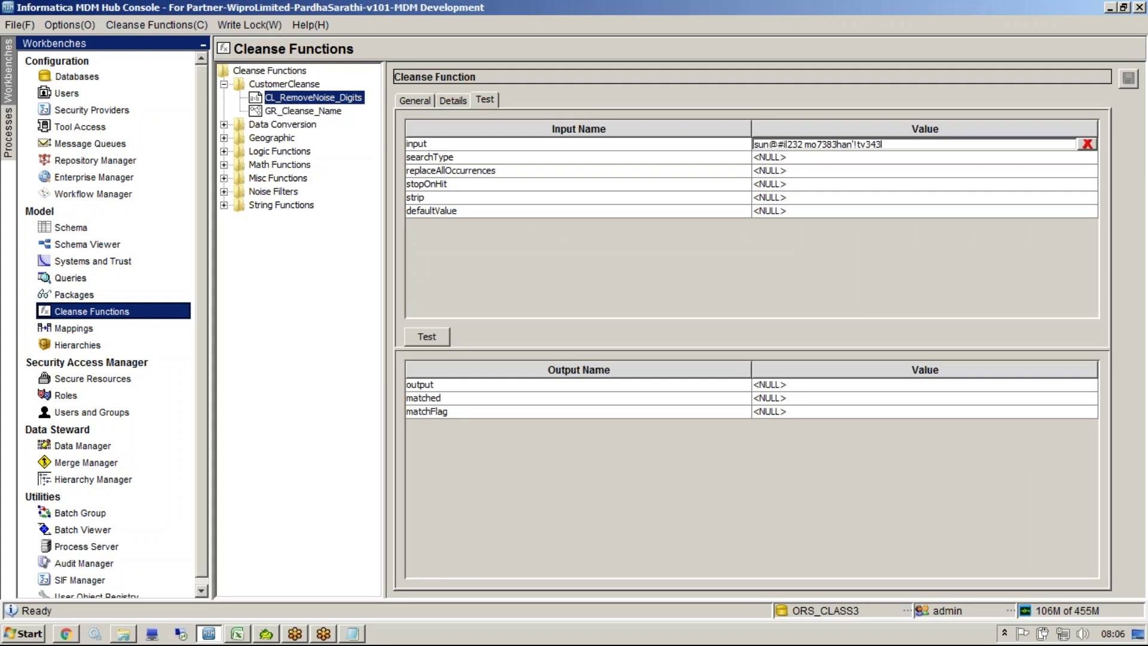
{"action": "left_click", "coordinate": [763, 158]}
{"action": "type", "text": "ANYWHERE"}
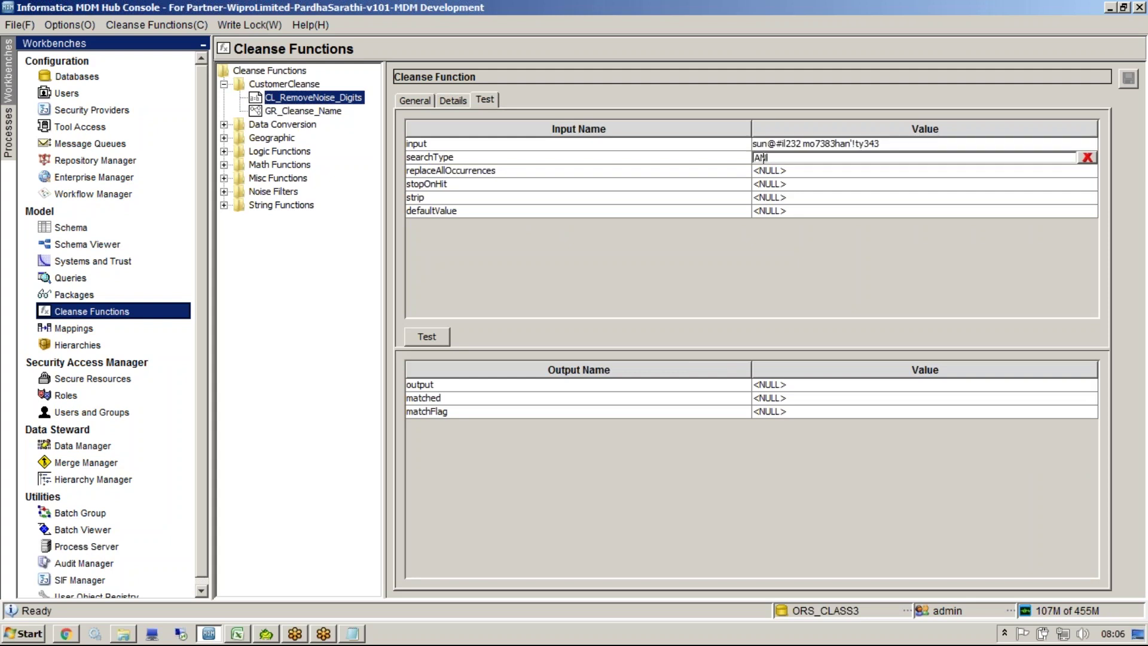
{"action": "left_click", "coordinate": [434, 337]}
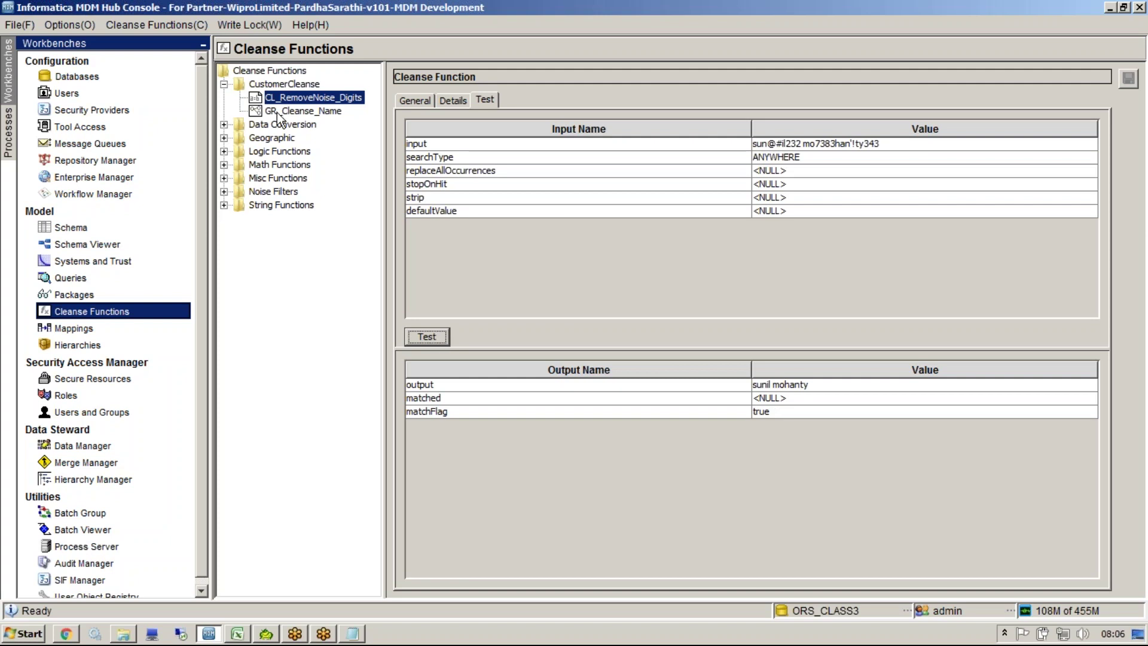
{"action": "double_click", "coordinate": [812, 160]}
{"action": "double_click", "coordinate": [812, 158]}
{"action": "left_click", "coordinate": [935, 144]}
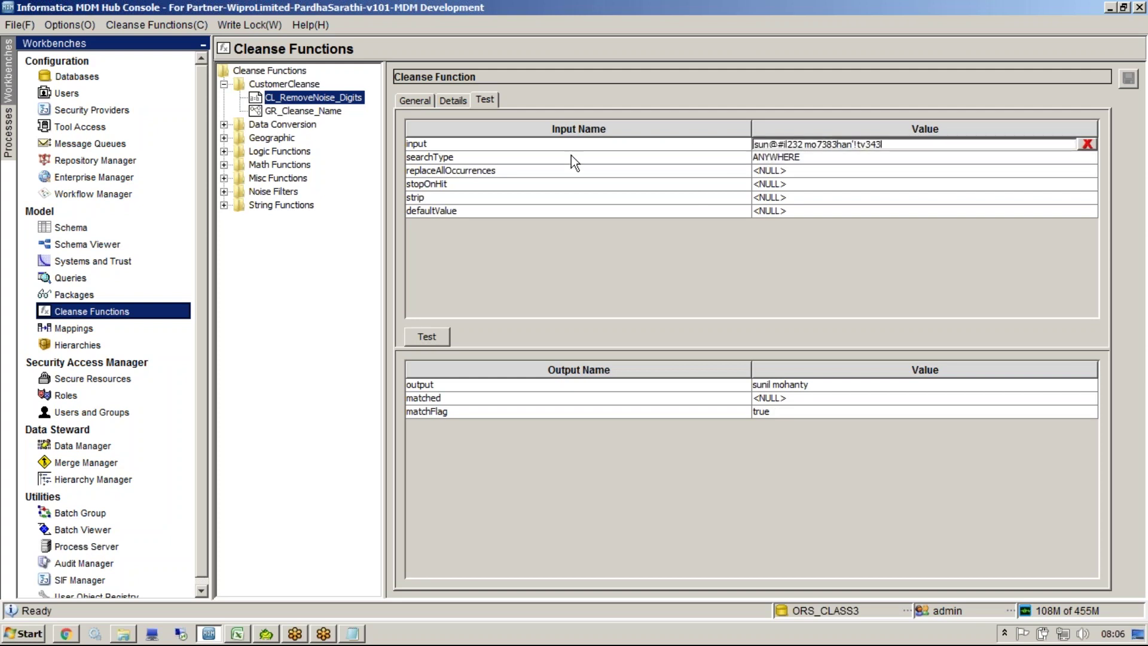
{"action": "left_click", "coordinate": [428, 155]}
Step: Add the lines '5!', '4!' and 'n!' to the notes, then reopen GR_Cleanse_Name
{"action": "left_click", "coordinate": [353, 633]}
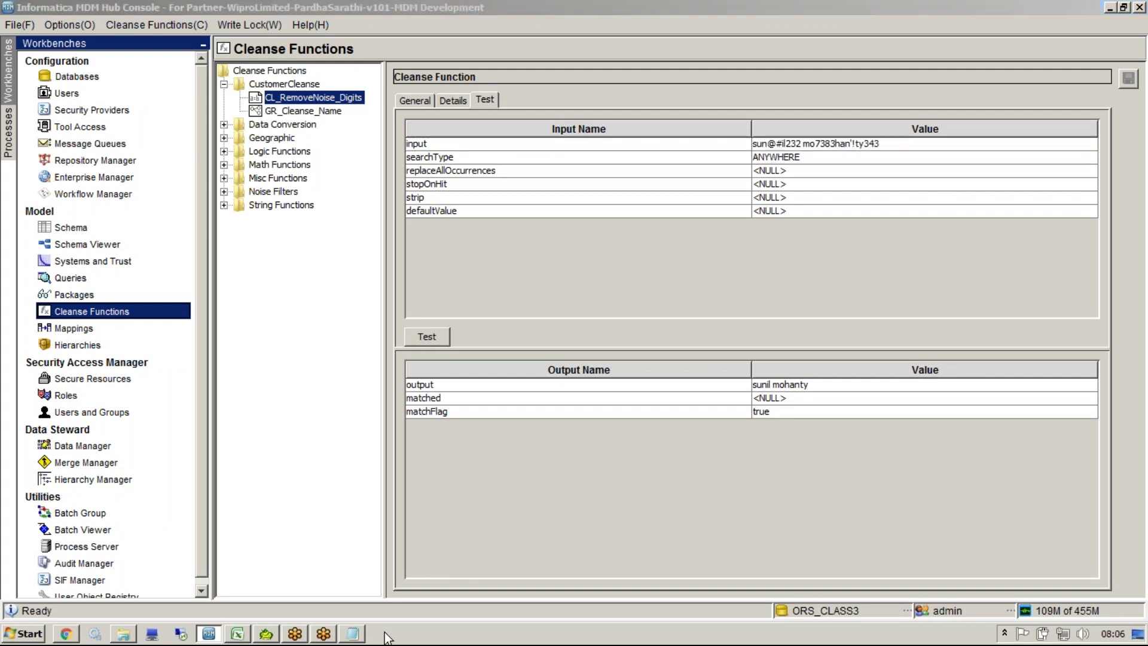
{"action": "left_click", "coordinate": [484, 459]}
{"action": "key", "text": "Return"}
{"action": "type", "text": "5!"}
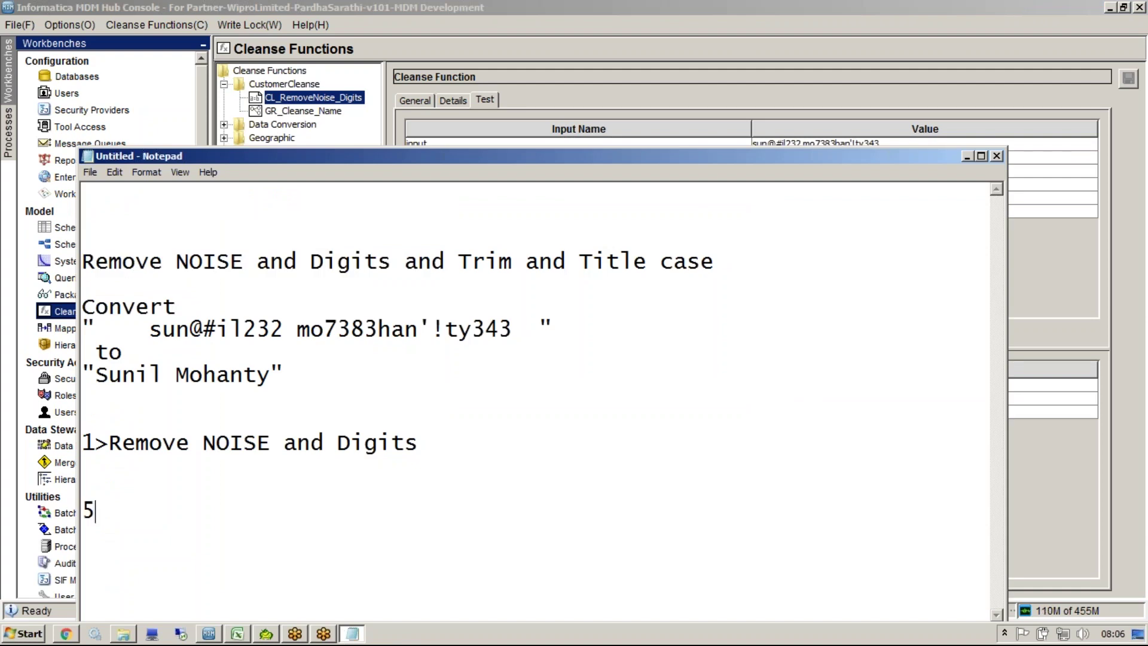
{"action": "key", "text": "Return"}
{"action": "type", "text": "4!"}
{"action": "key", "text": "Return"}
{"action": "key", "text": "Return"}
{"action": "type", "text": "n"}
{"action": "type", "text": "!"}
{"action": "left_click", "coordinate": [400, 128]}
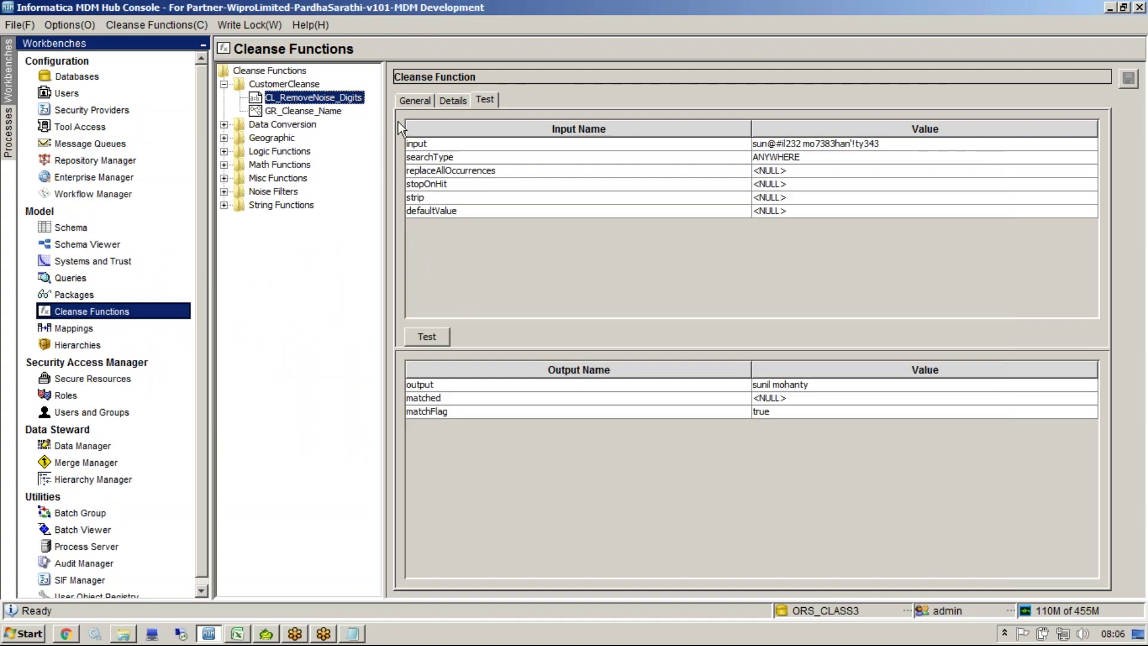
{"action": "left_click", "coordinate": [301, 113]}
Step: Retest GR_Cleanse_Name using the space-padded quoted sample copied from the notes
{"action": "left_click", "coordinate": [449, 102]}
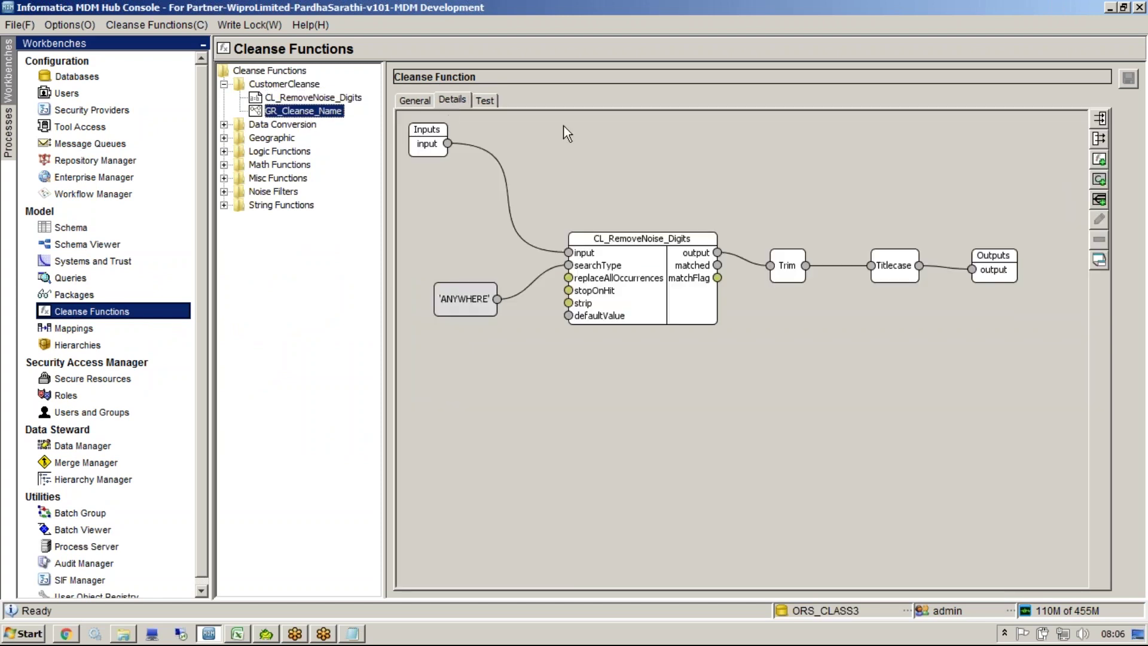
{"action": "left_click", "coordinate": [485, 100]}
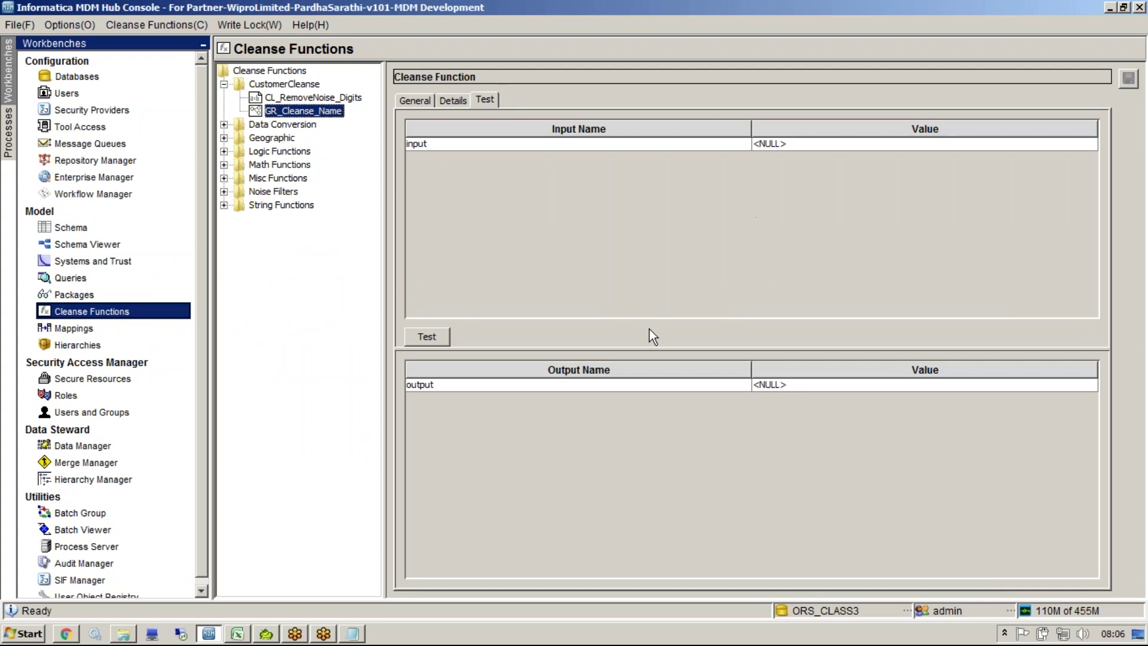
{"action": "left_click", "coordinate": [356, 634]}
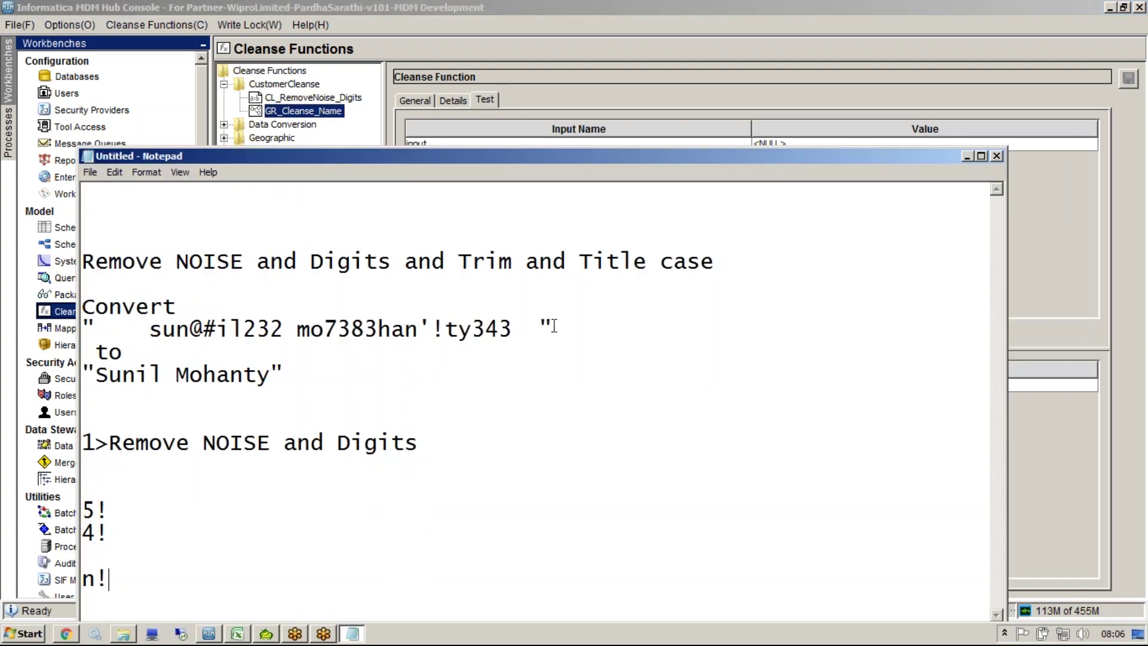
{"action": "left_click_drag", "start_coordinate": [43, 356], "coordinate": [41, 334]}
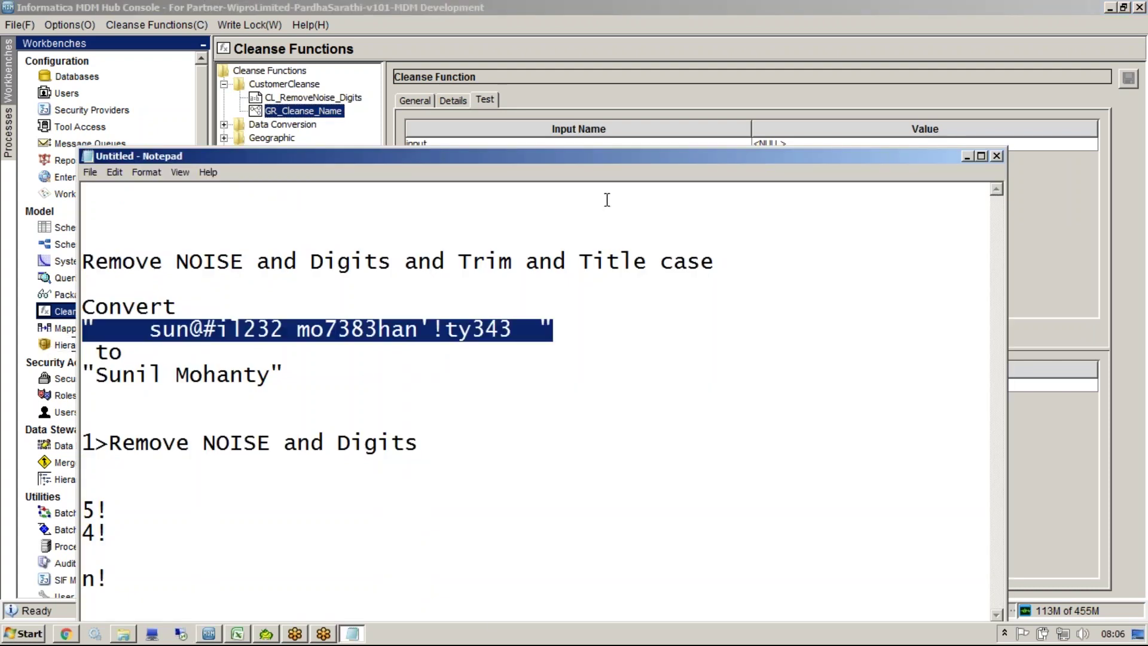
{"action": "key", "text": "alt+Tab"}
{"action": "left_click", "coordinate": [767, 145]}
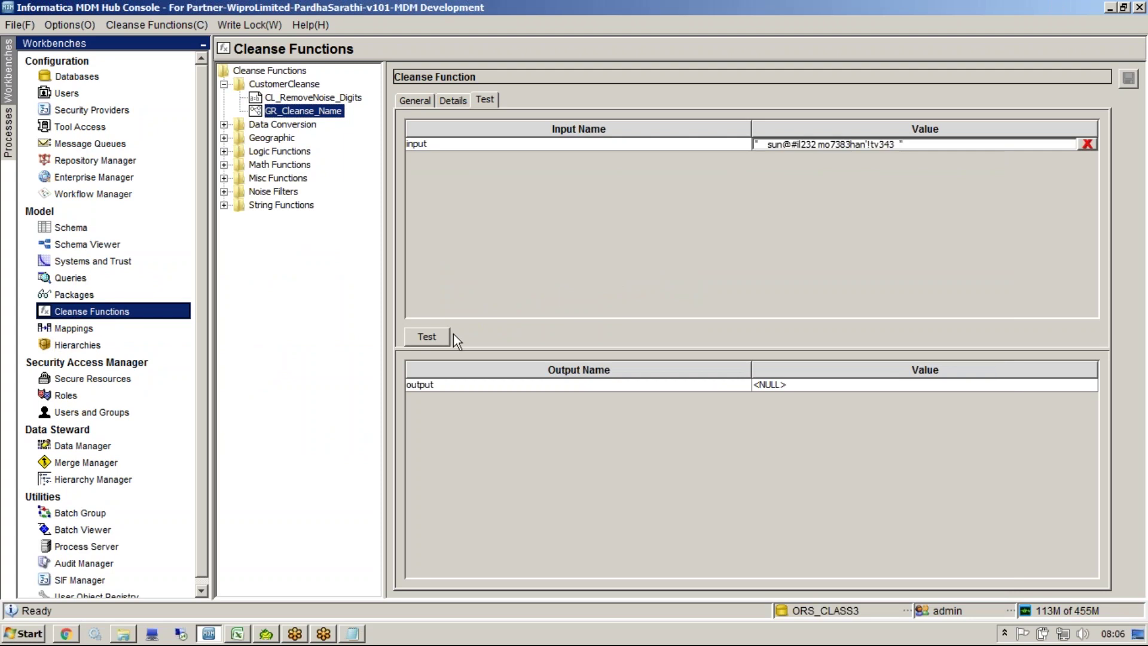
{"action": "left_click", "coordinate": [437, 337]}
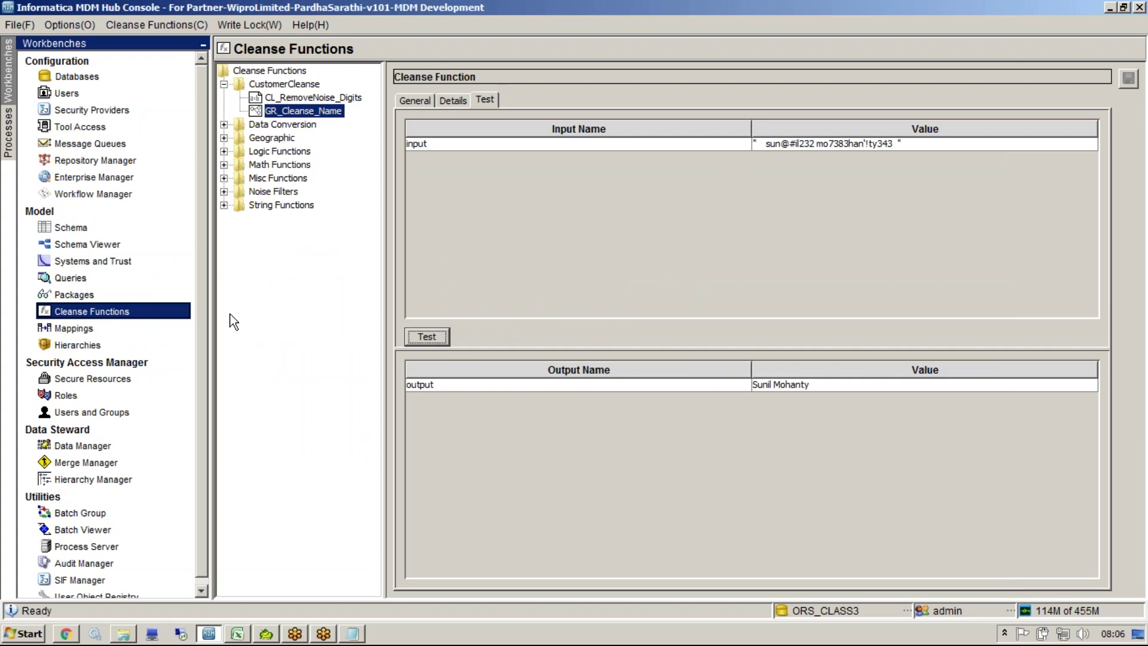
Step: Add the GR_Cleanse_Name cleanse function to the m_PARTY_CKR mapping diagram
{"action": "left_click", "coordinate": [141, 330]}
{"action": "right_click", "coordinate": [584, 371]}
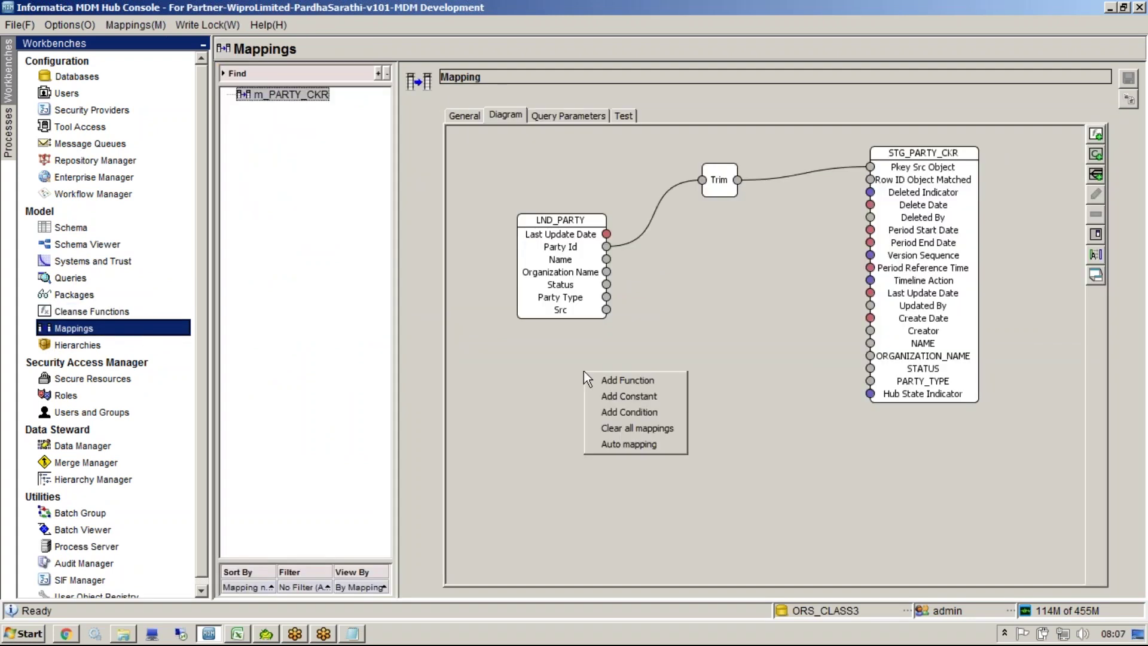
{"action": "left_click", "coordinate": [612, 381]}
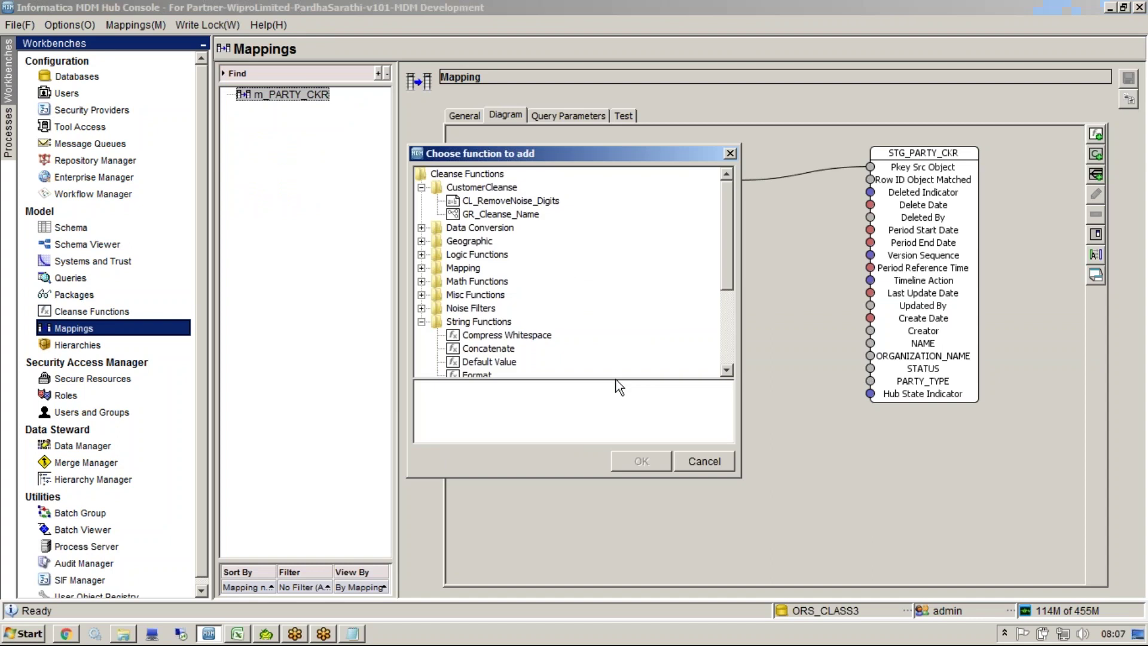
{"action": "left_click", "coordinate": [500, 214]}
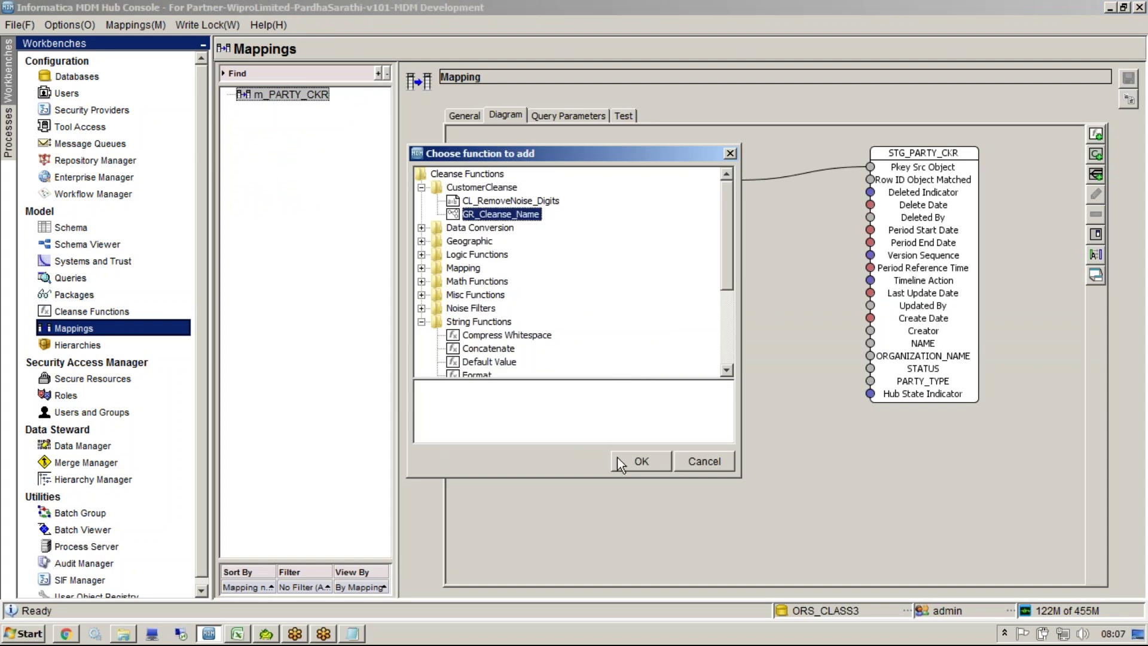
{"action": "left_click", "coordinate": [618, 456]}
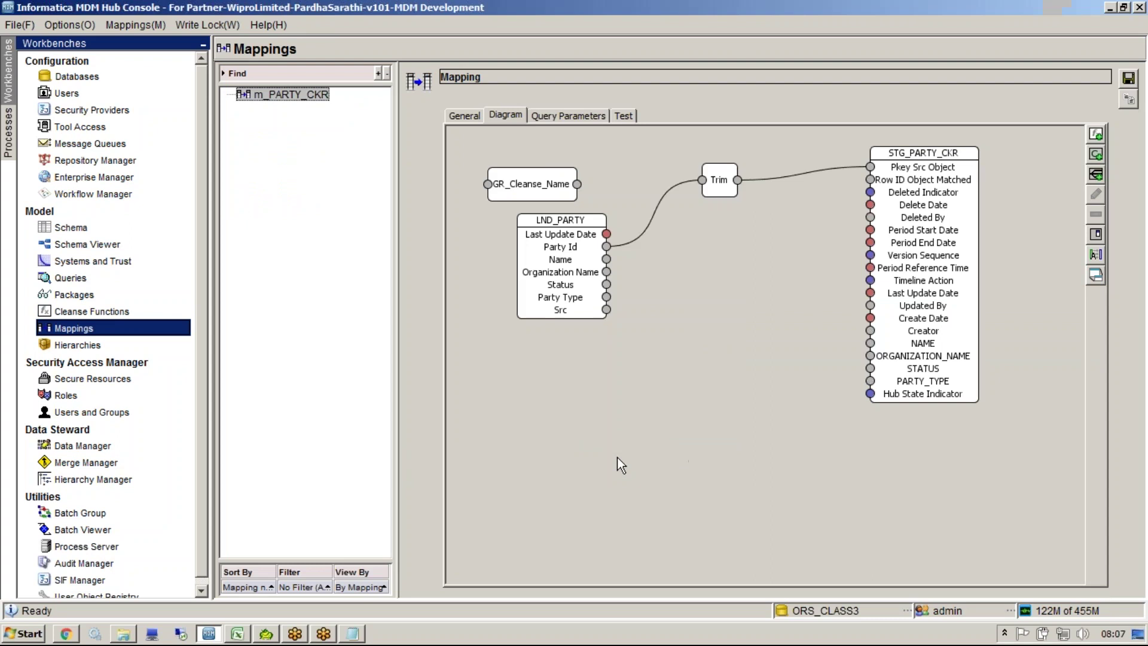
Step: Link LND_PARTY's Name into GR_Cleanse_Name and its result to STG_PARTY_CKR's NAME, then save
{"action": "left_click_drag", "start_coordinate": [607, 259], "coordinate": [686, 314]}
{"action": "left_click_drag", "start_coordinate": [774, 314], "coordinate": [870, 343]}
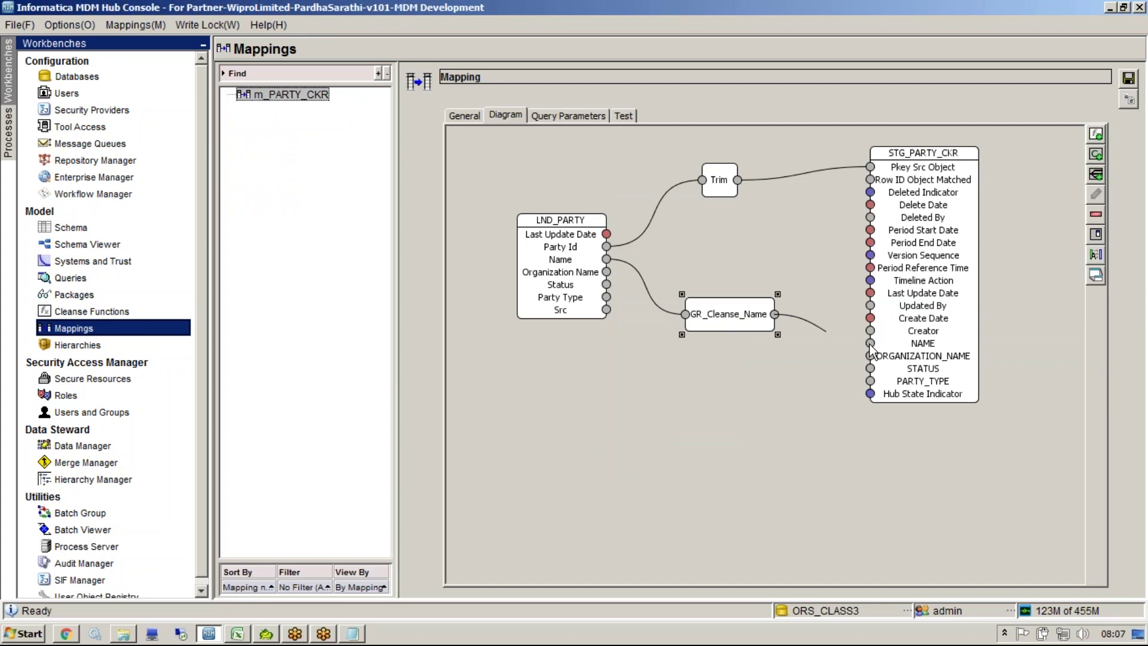
{"action": "left_click", "coordinate": [1129, 78]}
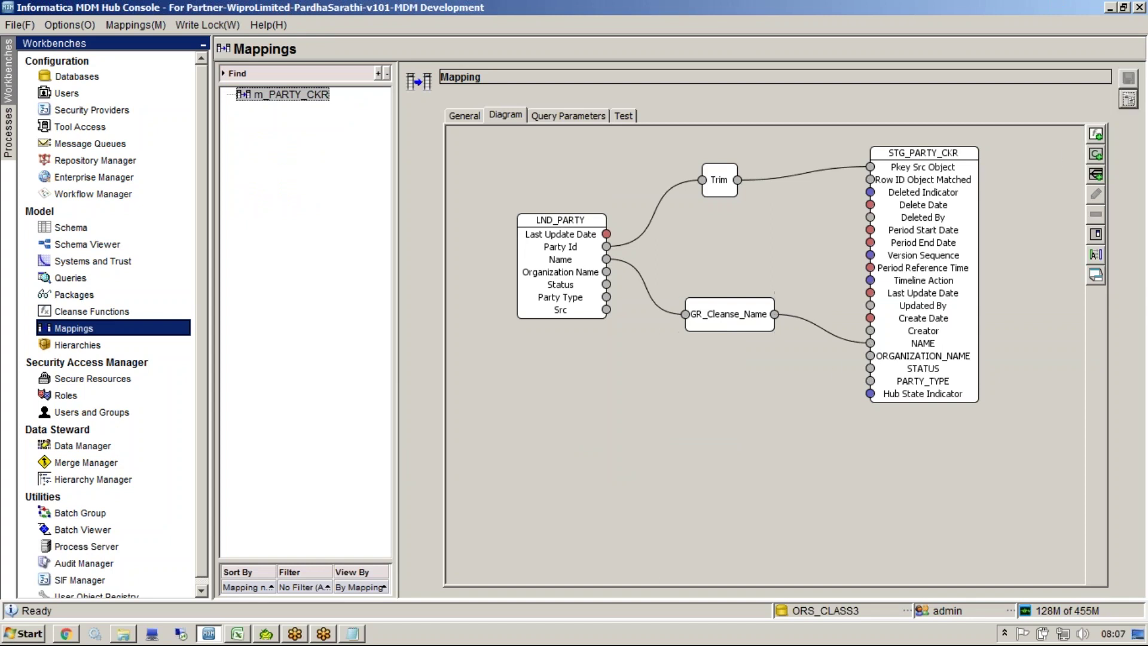
{"action": "left_click_drag", "start_coordinate": [731, 315], "coordinate": [734, 264]}
{"action": "left_click", "coordinate": [236, 635]}
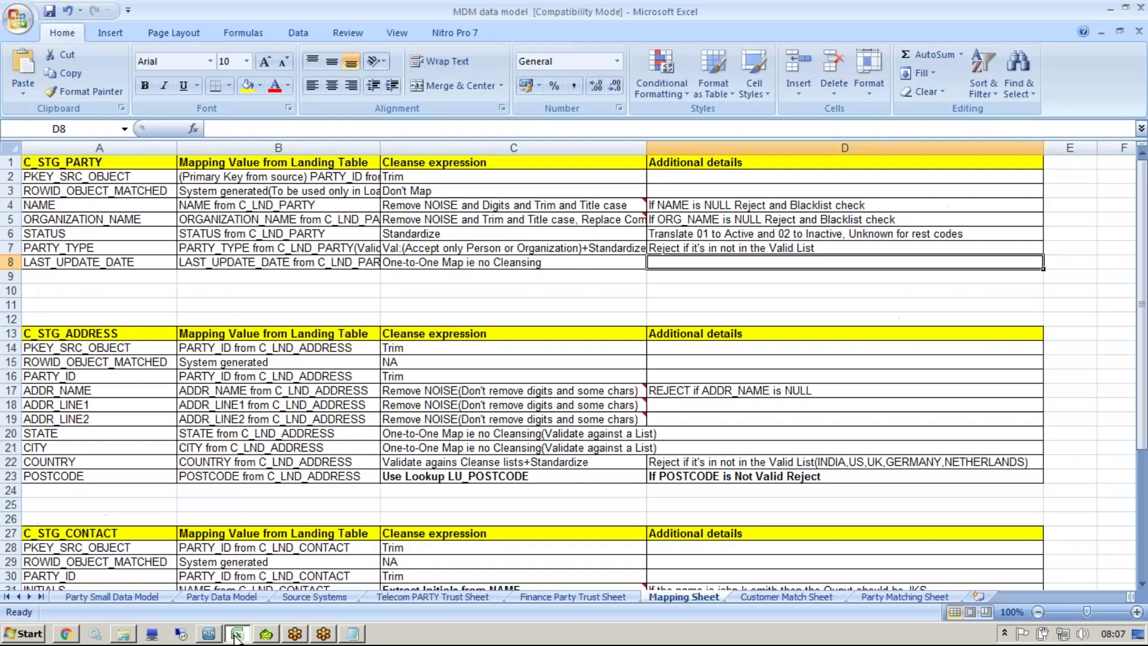
Step: Read C4's NAME cleanse rule and D4's note 'If NAME is NULL Reject and Blacklist check'
{"action": "mouse_move", "coordinate": [648, 197]}
{"action": "double_click", "coordinate": [496, 211]}
{"action": "double_click", "coordinate": [397, 205]}
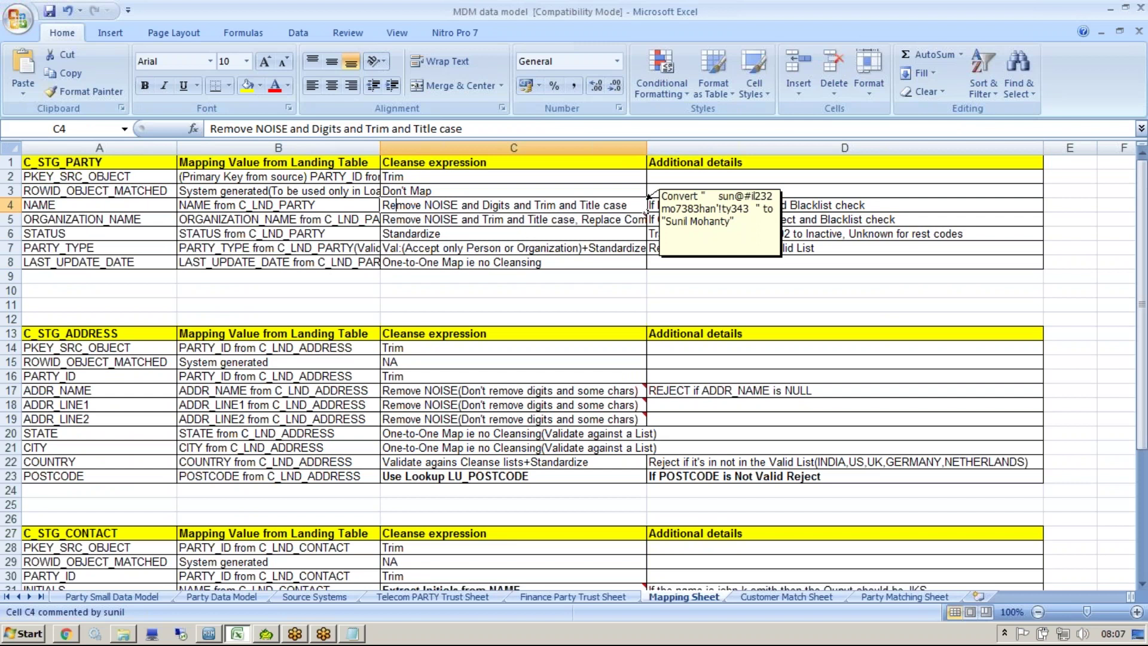
{"action": "left_click", "coordinate": [639, 205]}
{"action": "key", "text": "shift+Home"}
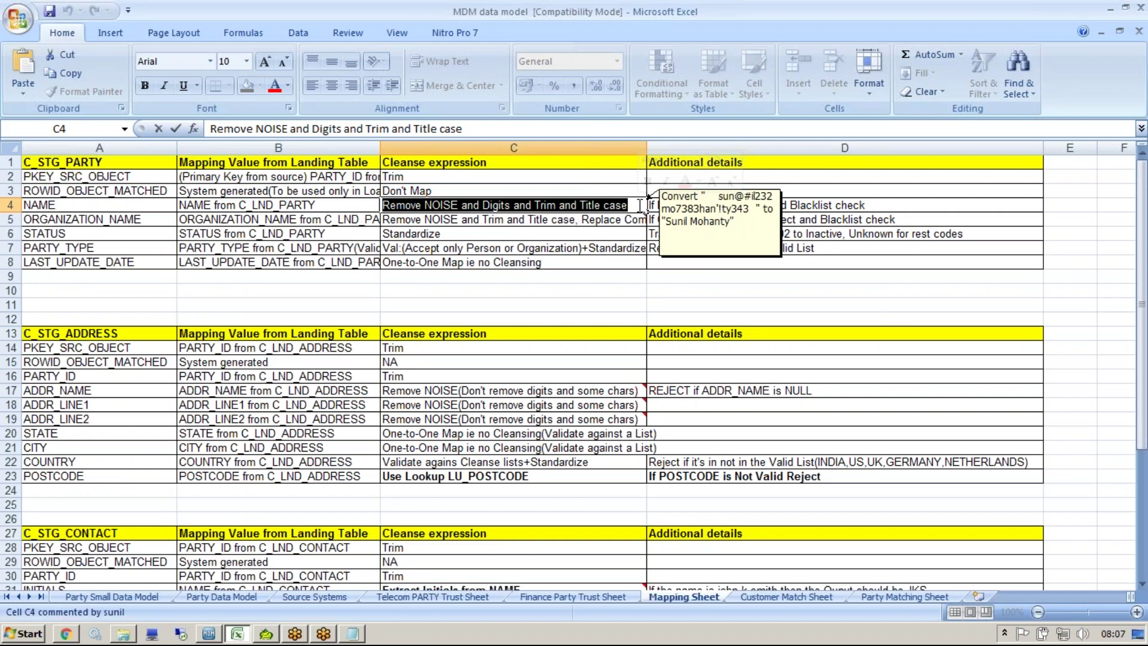
{"action": "key", "text": "Tab"}
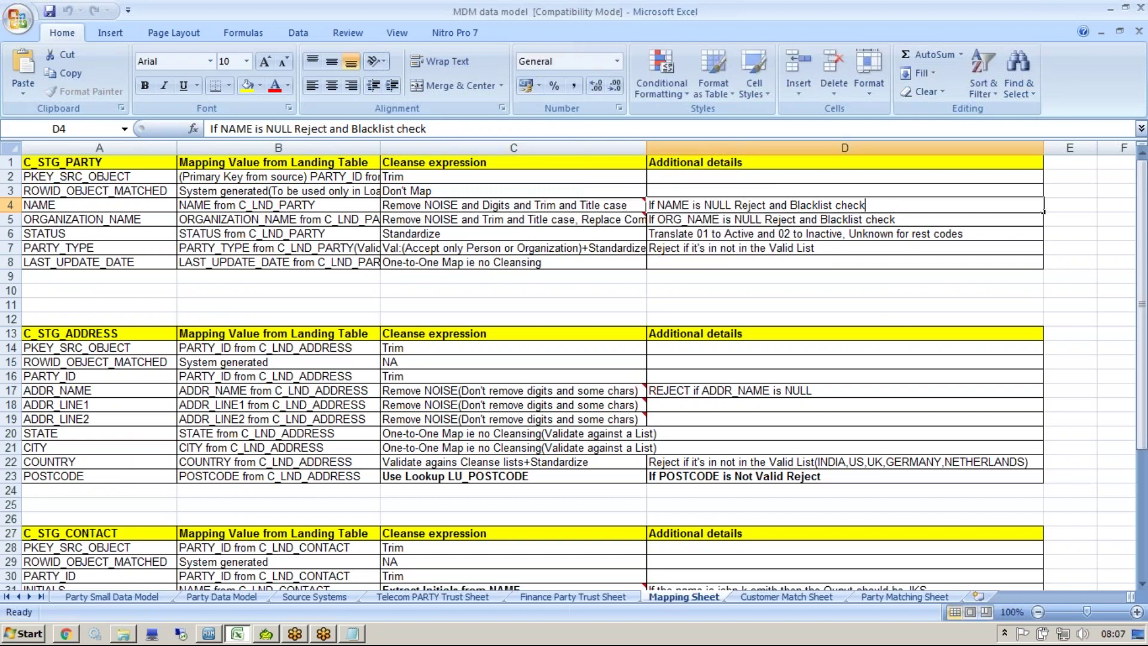
{"action": "key", "text": "F2"}
{"action": "key", "text": "shift+Home"}
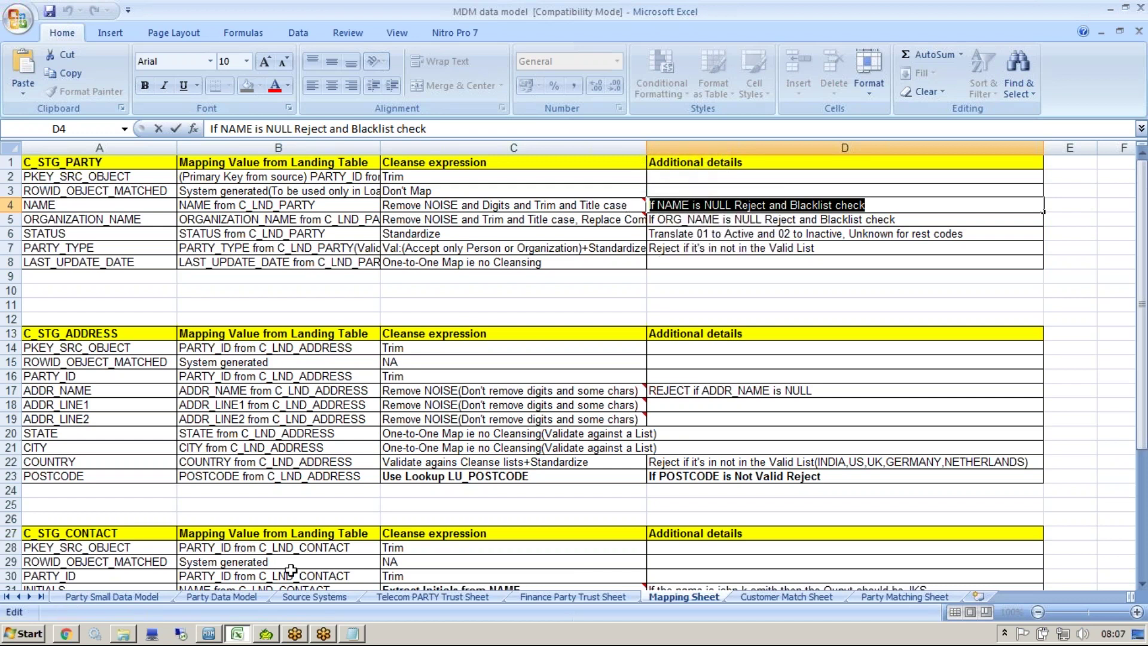
{"action": "left_click", "coordinate": [209, 634]}
Step: Save the mapping changes and create graph function GR_Reject_NULL in the CustomerCleanse library
{"action": "left_click", "coordinate": [69, 310]}
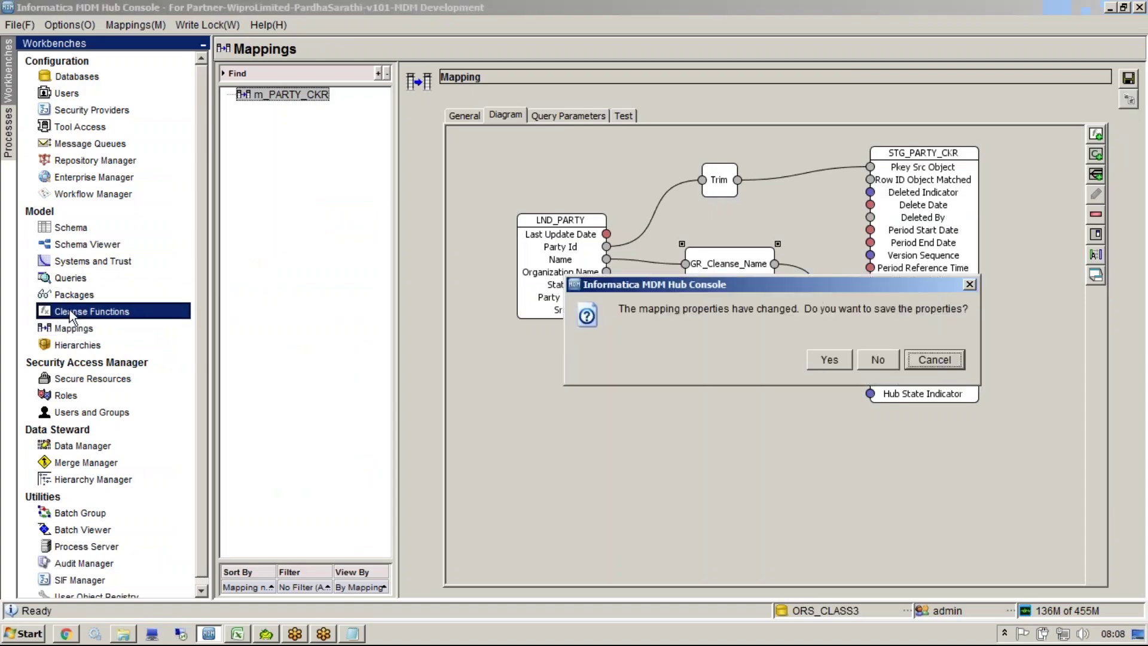
{"action": "left_click", "coordinate": [824, 362]}
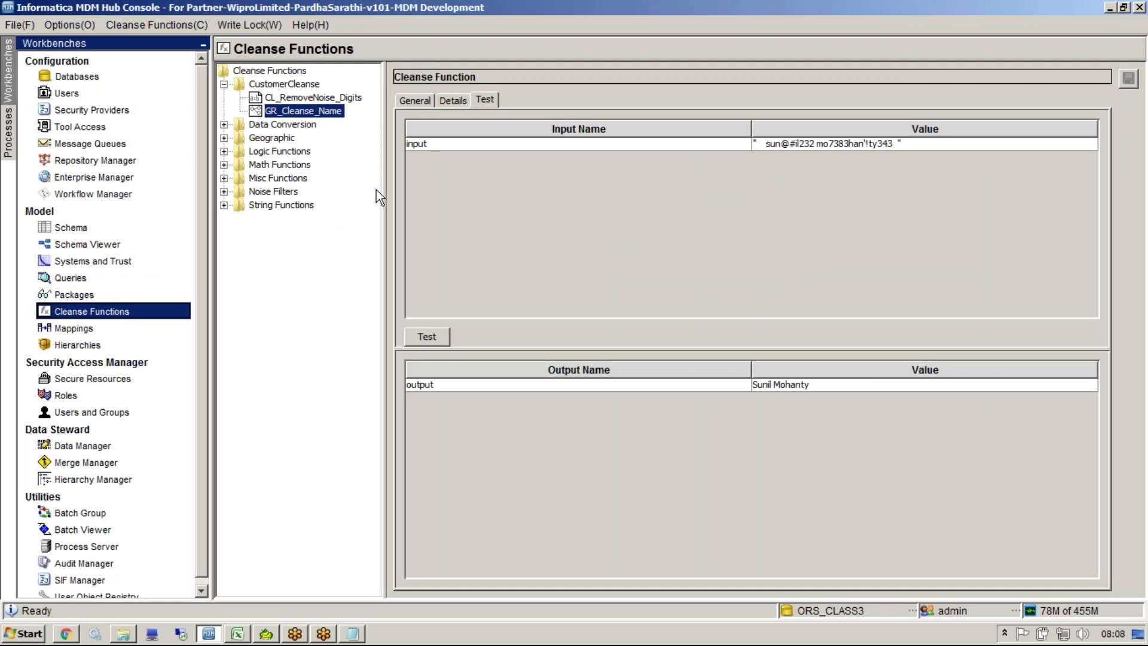
{"action": "left_click", "coordinate": [282, 85]}
{"action": "right_click", "coordinate": [281, 85]}
{"action": "left_click", "coordinate": [293, 93]}
{"action": "type", "text": "GR_"}
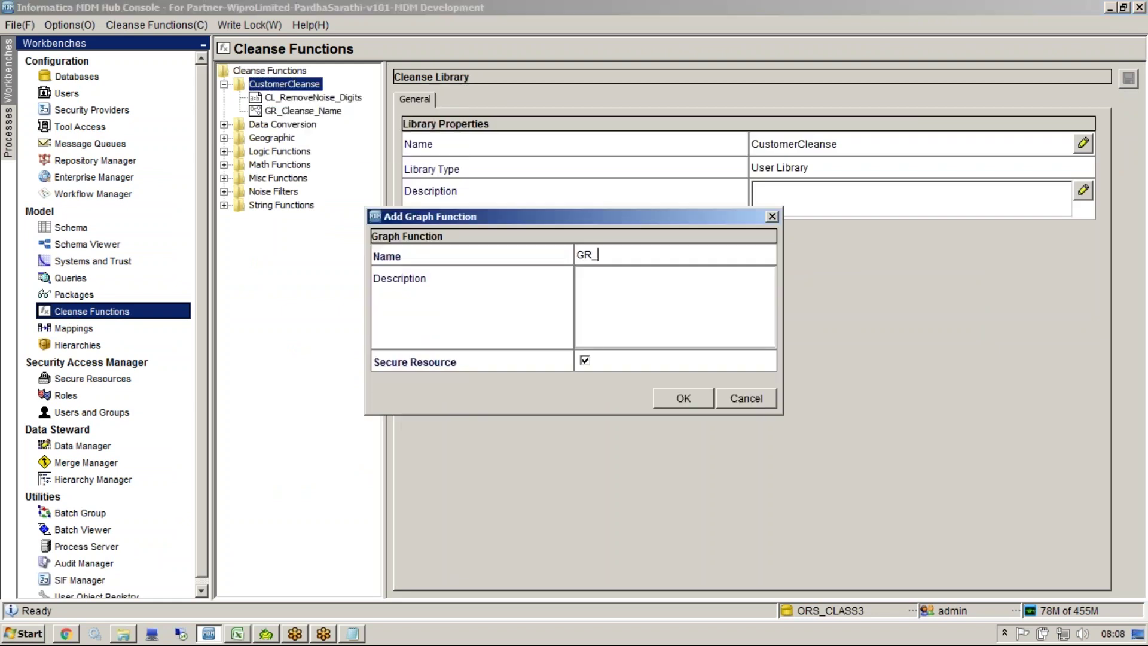
{"action": "type", "text": "Reject_NULL_"}
{"action": "key", "text": "BackSpace"}
{"action": "left_click", "coordinate": [682, 401]}
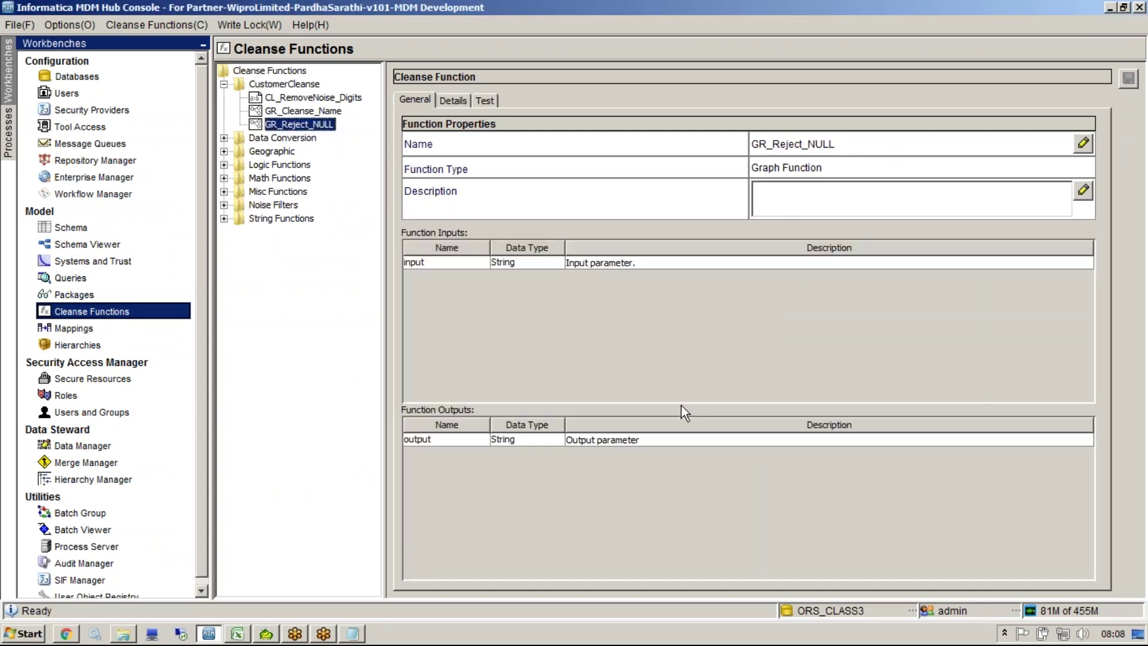
Step: Display GR_Reject_NULL's empty graph with only its Inputs and Outputs boxes
{"action": "left_click", "coordinate": [452, 100]}
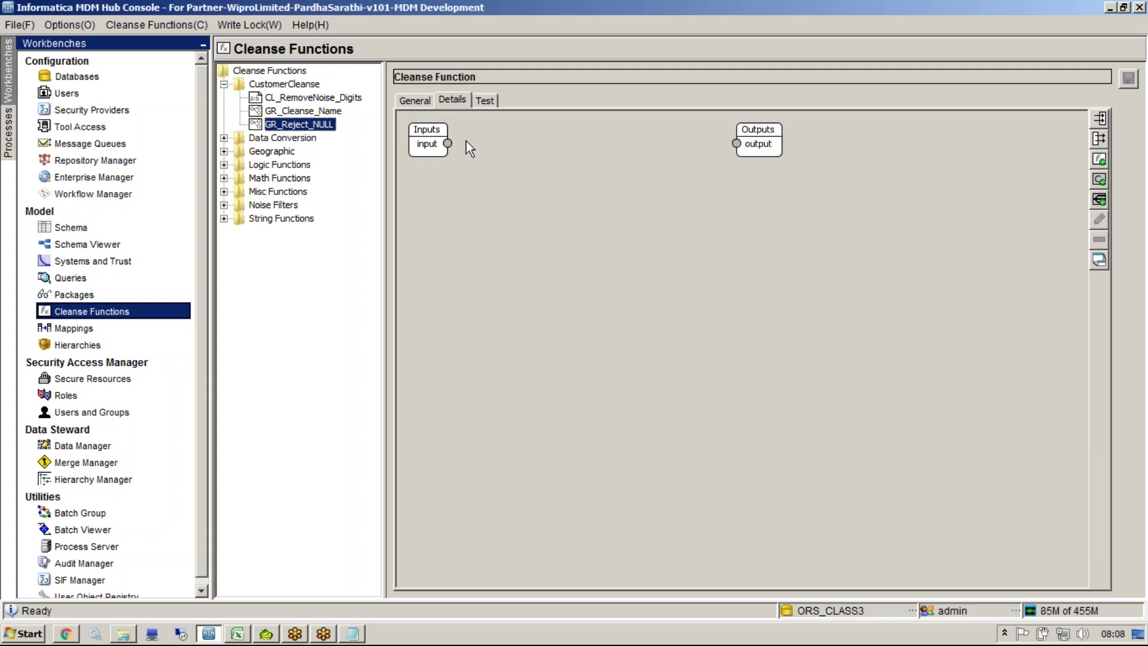
{"action": "left_click", "coordinate": [433, 145]}
{"action": "left_click", "coordinate": [856, 239]}
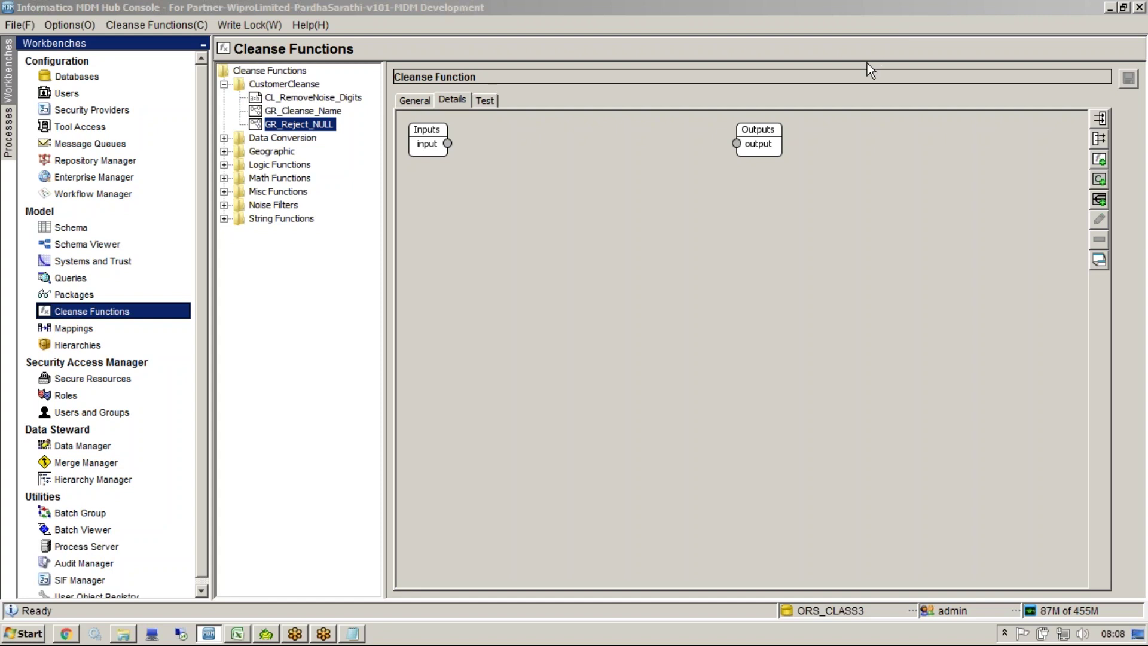
Step: Add the Is String Empty logic function to GR_Reject_NULL's graph below the inputs
{"action": "right_click", "coordinate": [510, 219]}
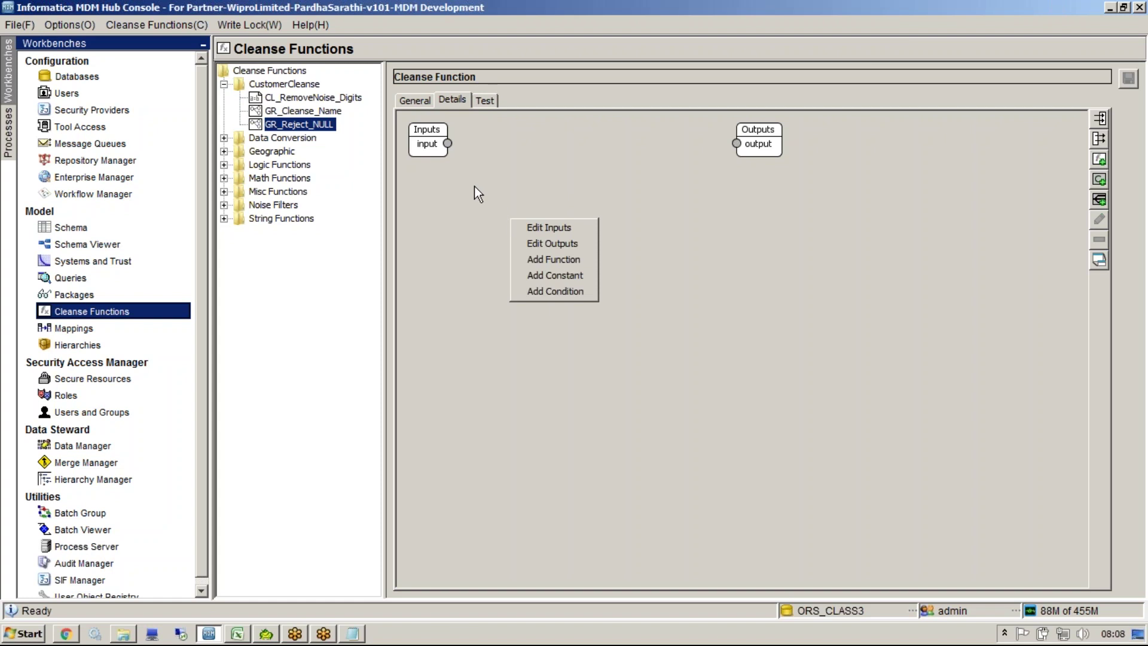
{"action": "left_click", "coordinate": [559, 261]}
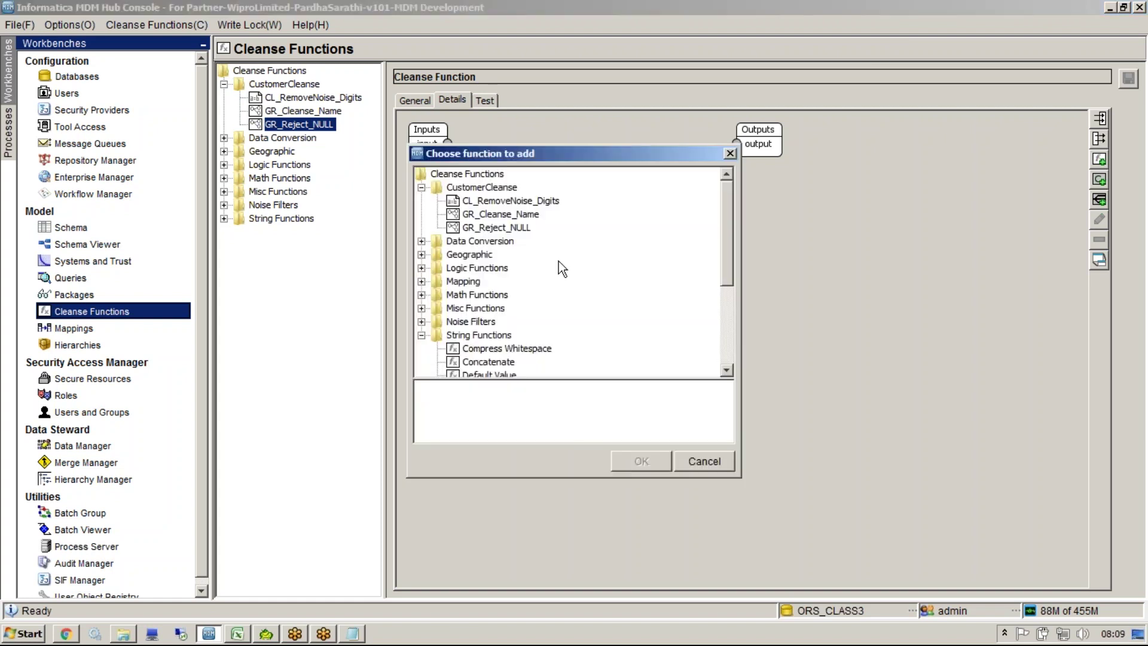
{"action": "double_click", "coordinate": [472, 240]}
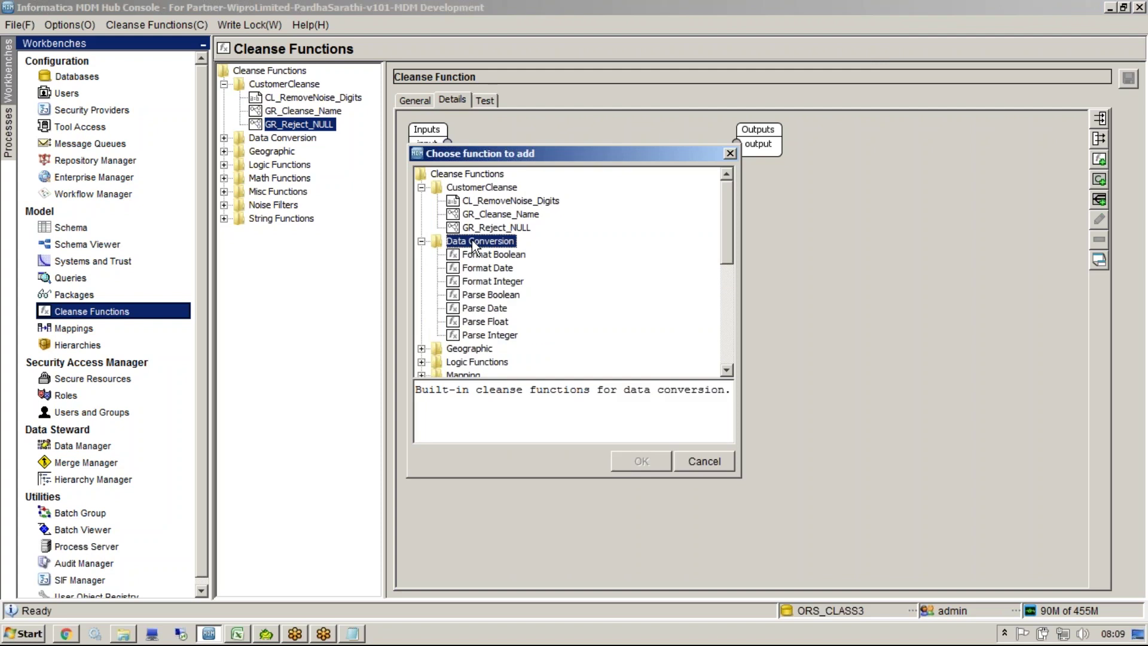
{"action": "left_click_drag", "start_coordinate": [479, 157], "coordinate": [596, 175]}
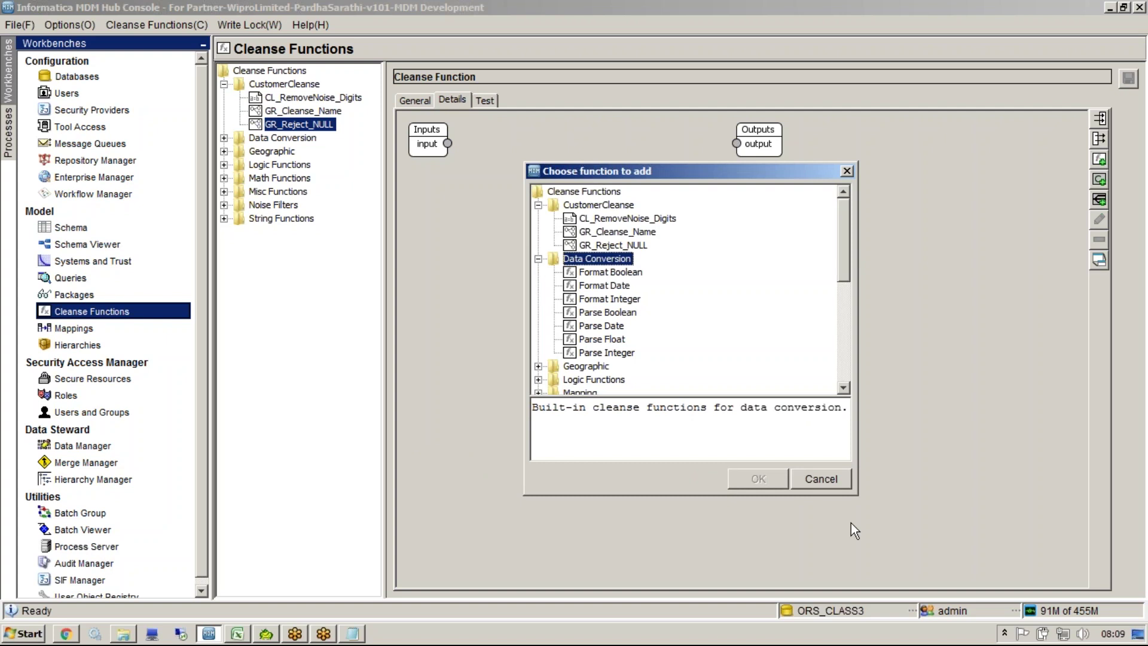
{"action": "left_click_drag", "start_coordinate": [858, 495], "coordinate": [935, 564]}
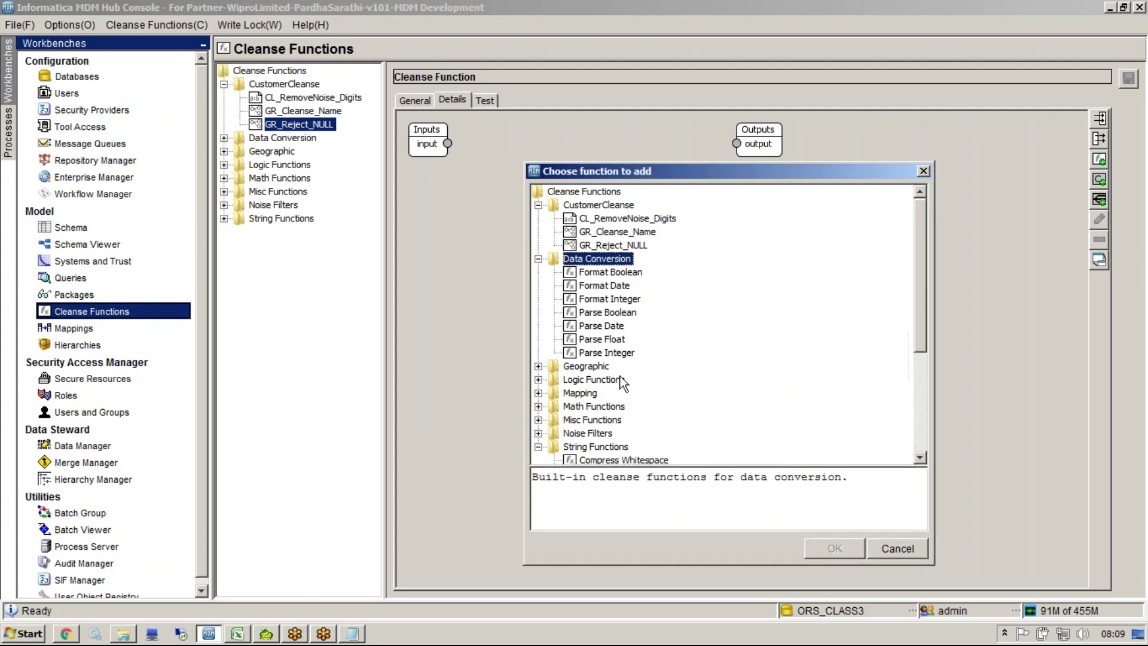
{"action": "double_click", "coordinate": [603, 381]}
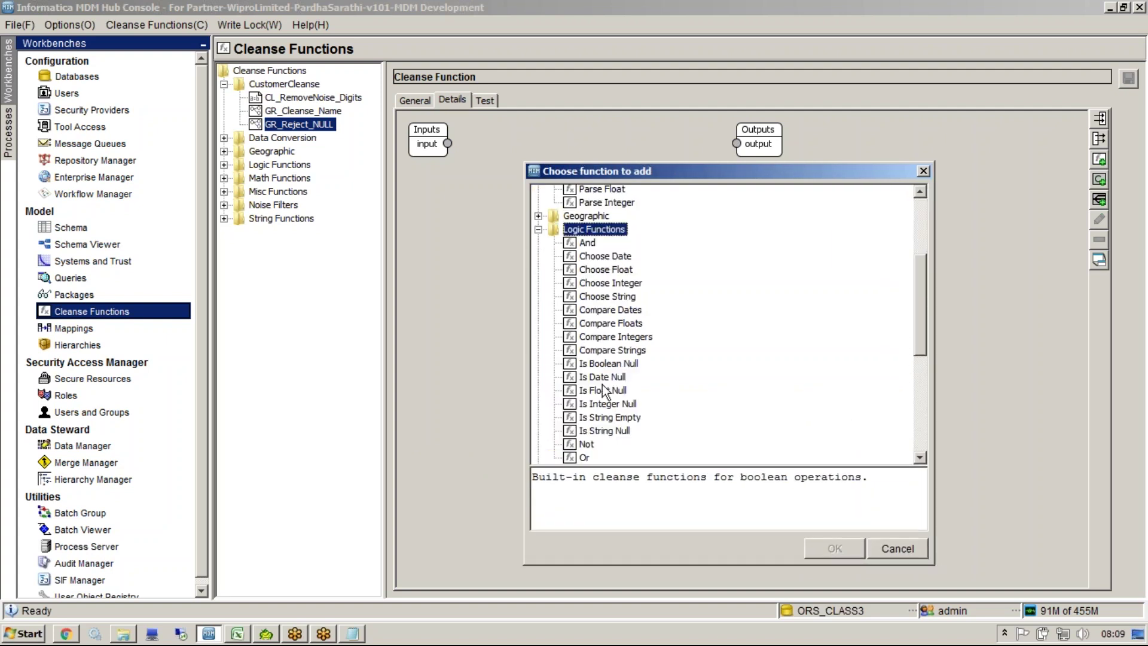
{"action": "left_click", "coordinate": [611, 430]}
{"action": "key", "text": "Up"}
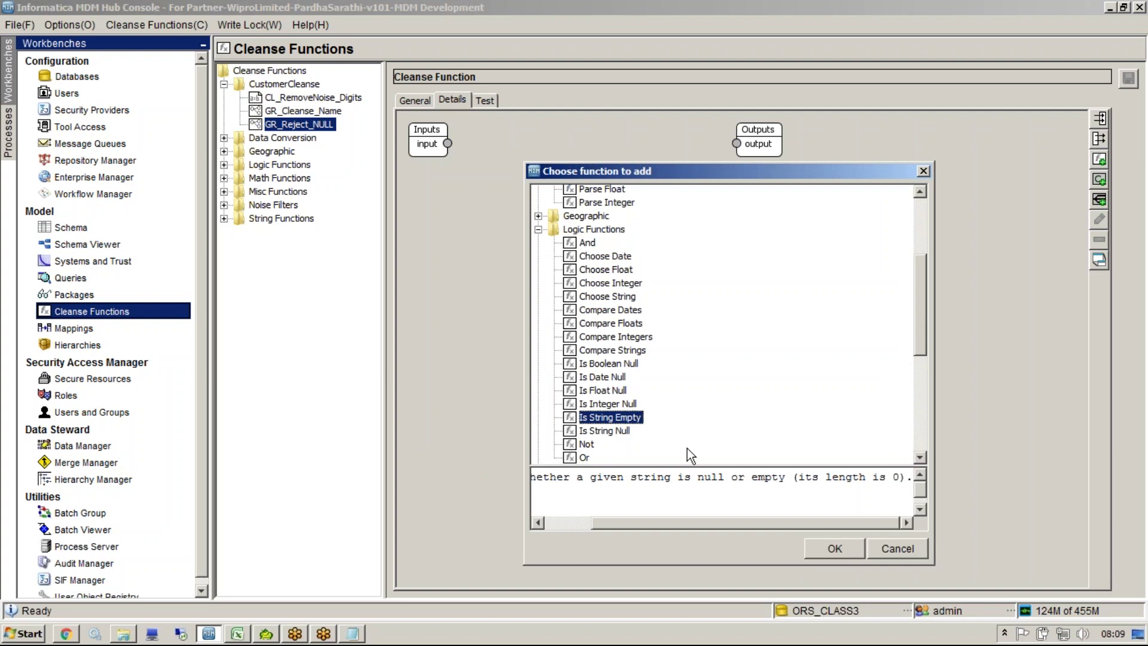
{"action": "left_click", "coordinate": [620, 431]}
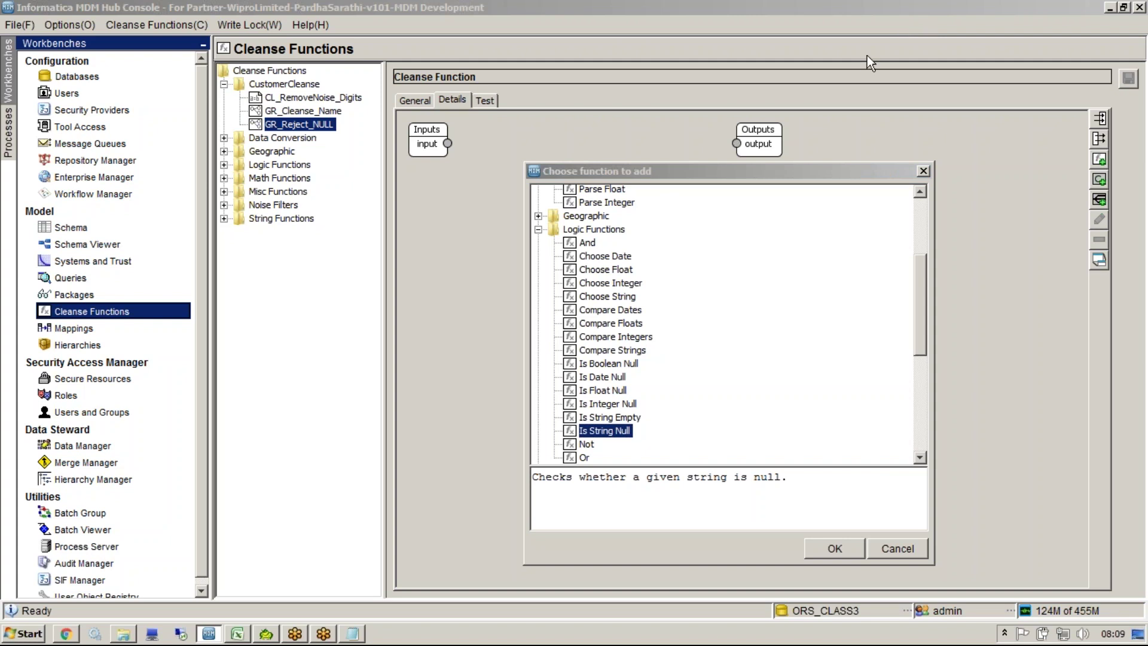
{"action": "left_click", "coordinate": [607, 404]}
{"action": "left_click", "coordinate": [609, 417]}
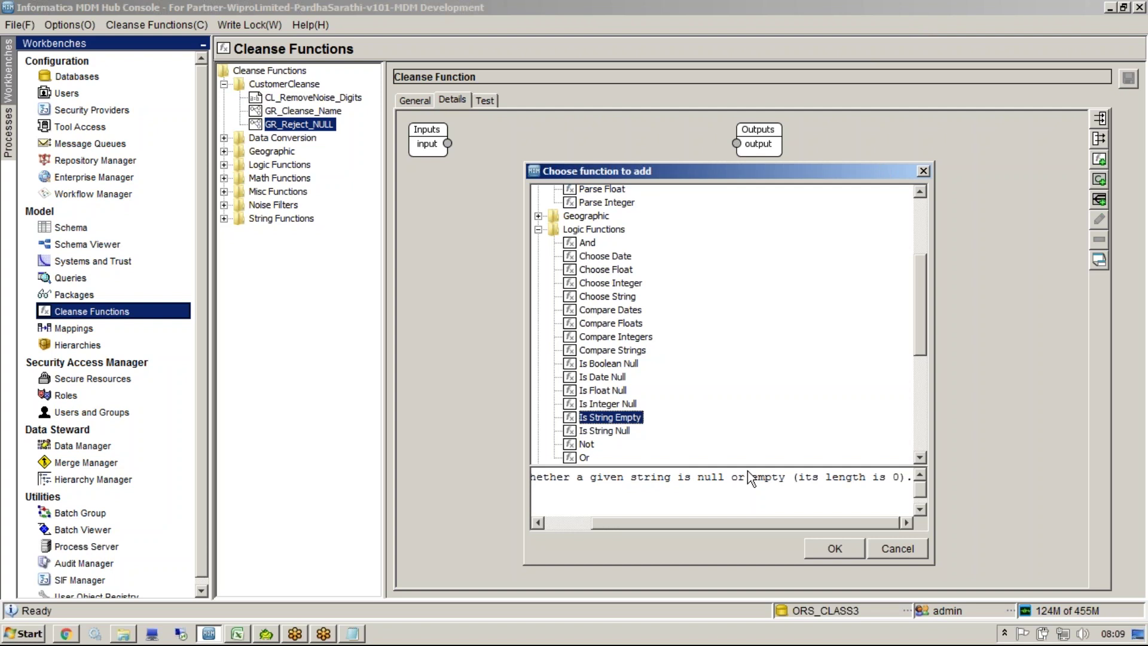
{"action": "left_click", "coordinate": [827, 543]}
{"action": "left_click_drag", "start_coordinate": [458, 172], "coordinate": [514, 203]}
Step: Connect GR_Reject_NULL's graph input to the Is String Empty function's input
{"action": "left_click_drag", "start_coordinate": [447, 144], "coordinate": [502, 215]}
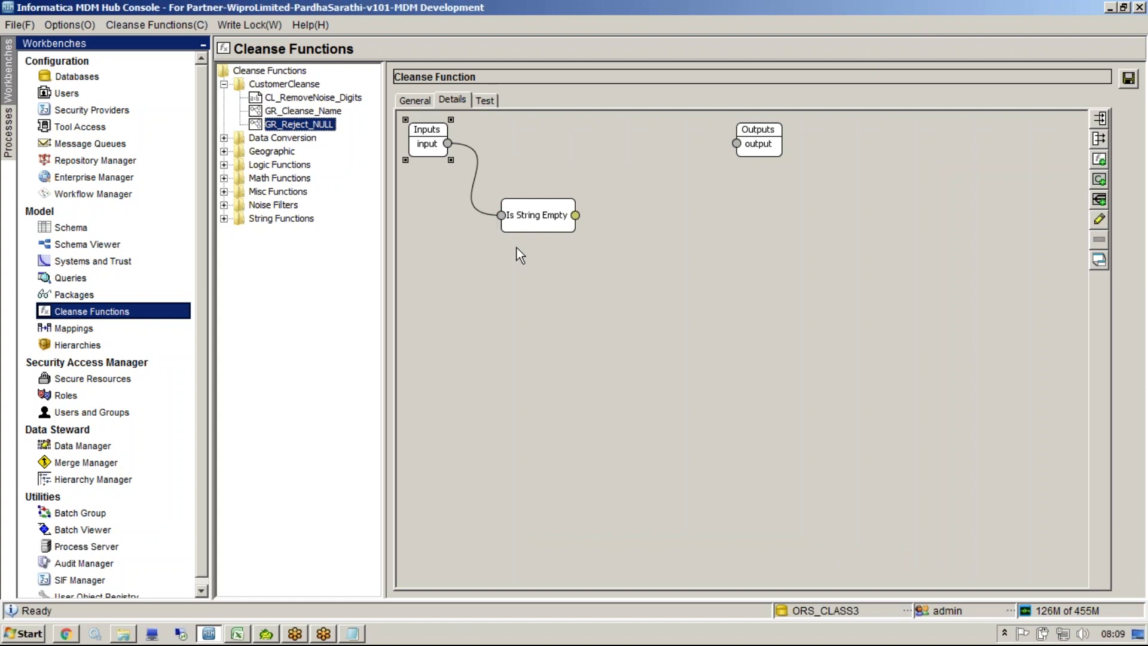
{"action": "left_click_drag", "start_coordinate": [575, 214], "coordinate": [680, 393]}
{"action": "left_click", "coordinate": [607, 250]}
Step: Try linking Is String Empty's result to the output; Boolean-to-String conversion is refused
{"action": "left_click_drag", "start_coordinate": [575, 212], "coordinate": [679, 248]}
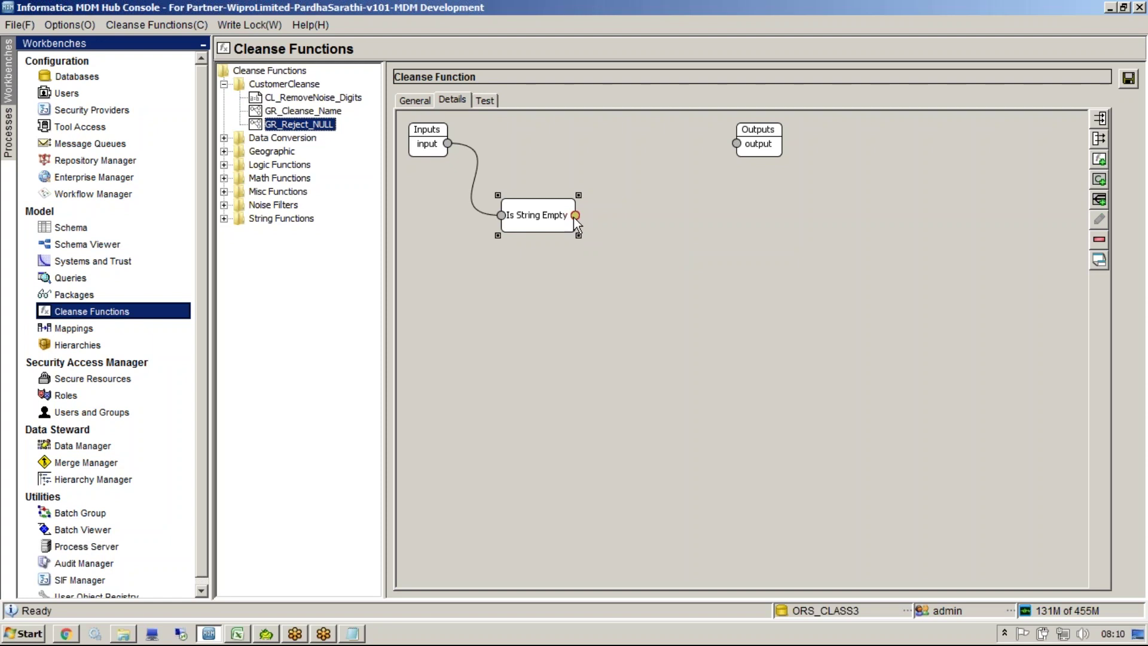
{"action": "left_click_drag", "start_coordinate": [575, 215], "coordinate": [769, 288]}
{"action": "left_click_drag", "start_coordinate": [598, 205], "coordinate": [738, 144]}
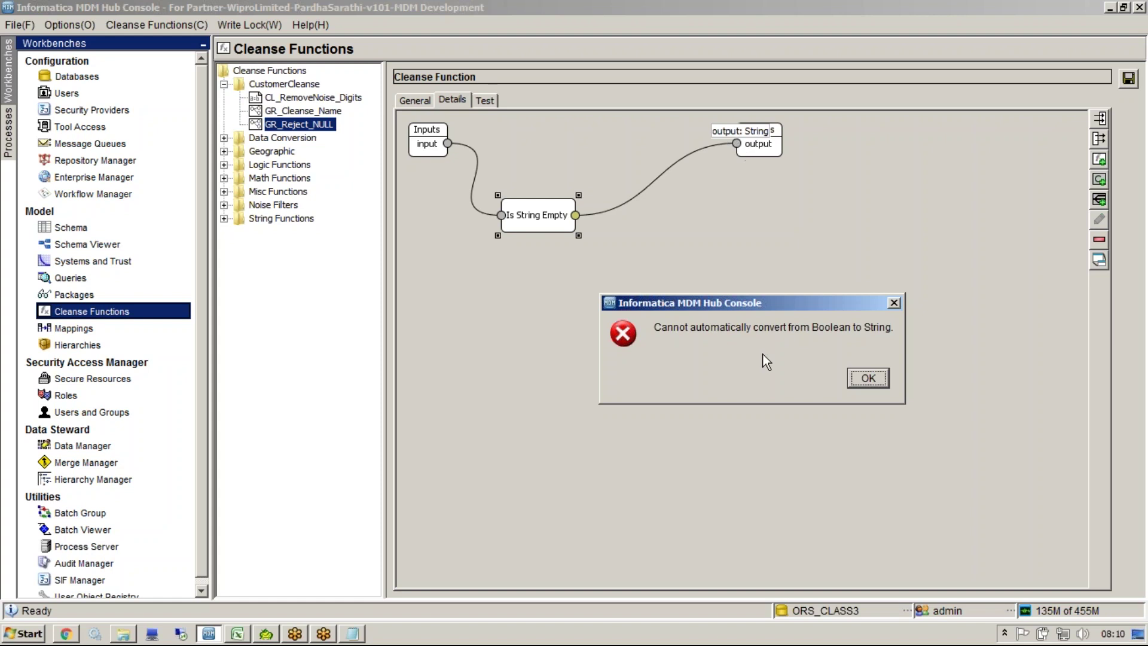
Step: Dismiss the conversion error and pick Format Boolean from Data Conversion in the function chooser
{"action": "left_click", "coordinate": [882, 384]}
{"action": "left_click", "coordinate": [593, 229]}
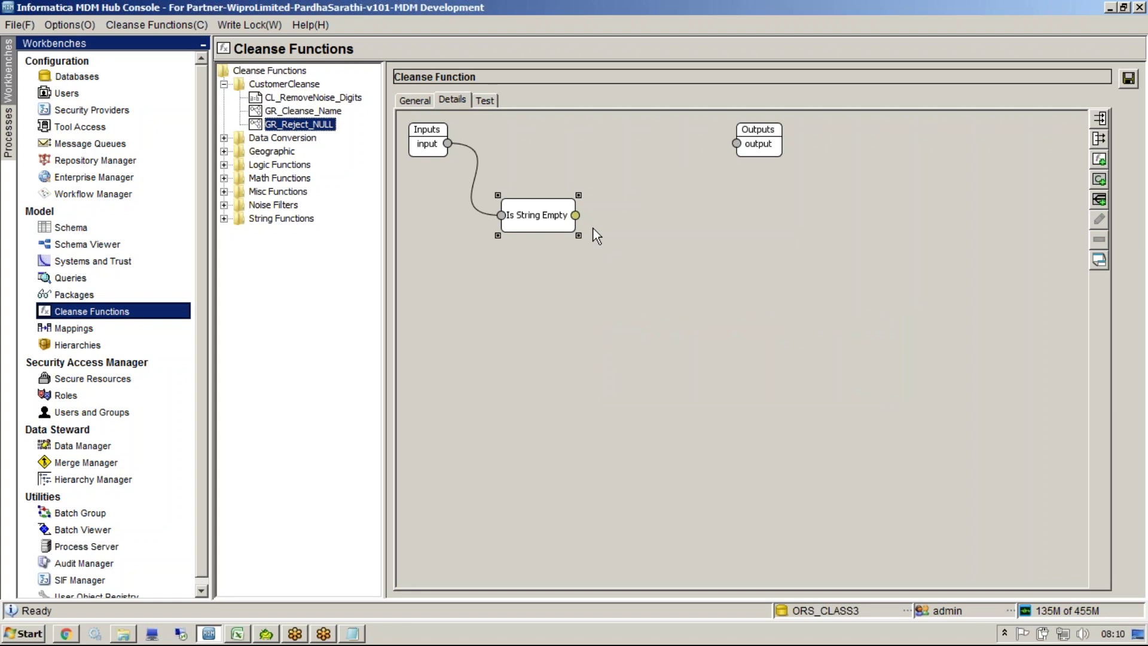
{"action": "right_click", "coordinate": [593, 229]}
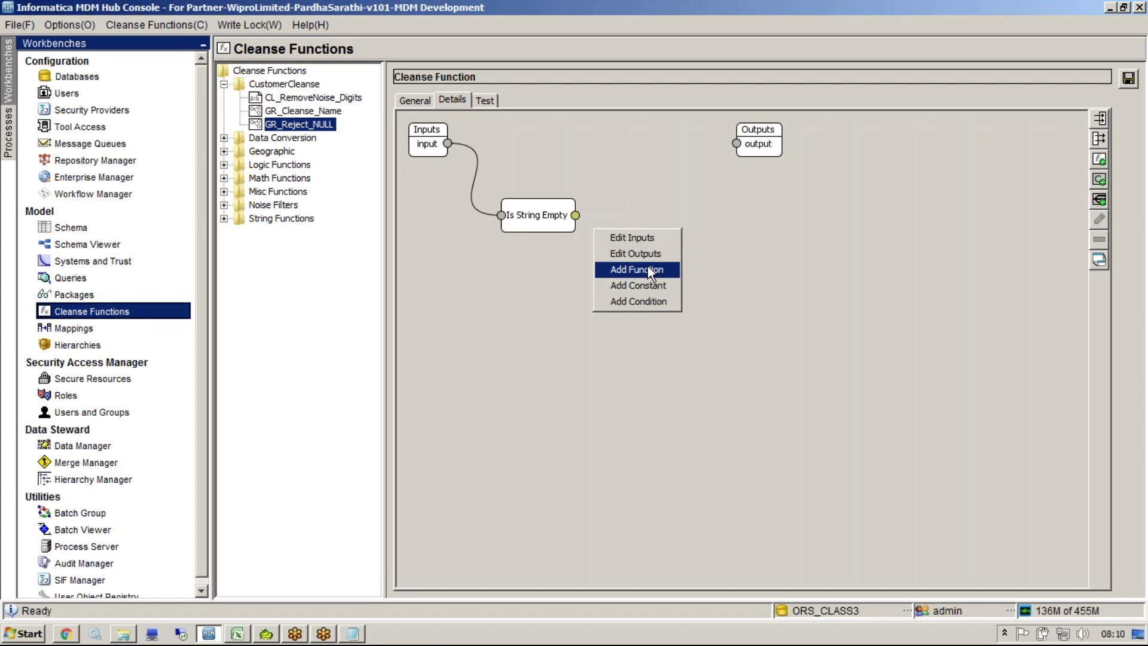
{"action": "left_click", "coordinate": [648, 269]}
{"action": "left_click_drag", "start_coordinate": [588, 158], "coordinate": [837, 248]}
{"action": "left_click", "coordinate": [760, 345]}
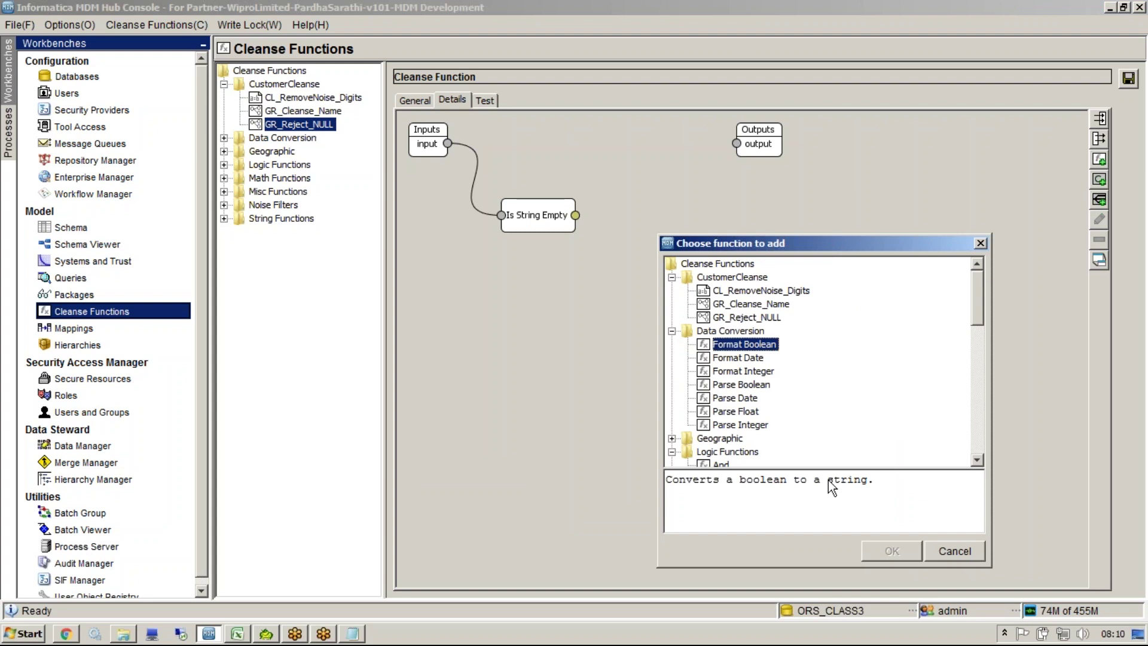
{"action": "left_click_drag", "start_coordinate": [666, 479], "coordinate": [906, 489]}
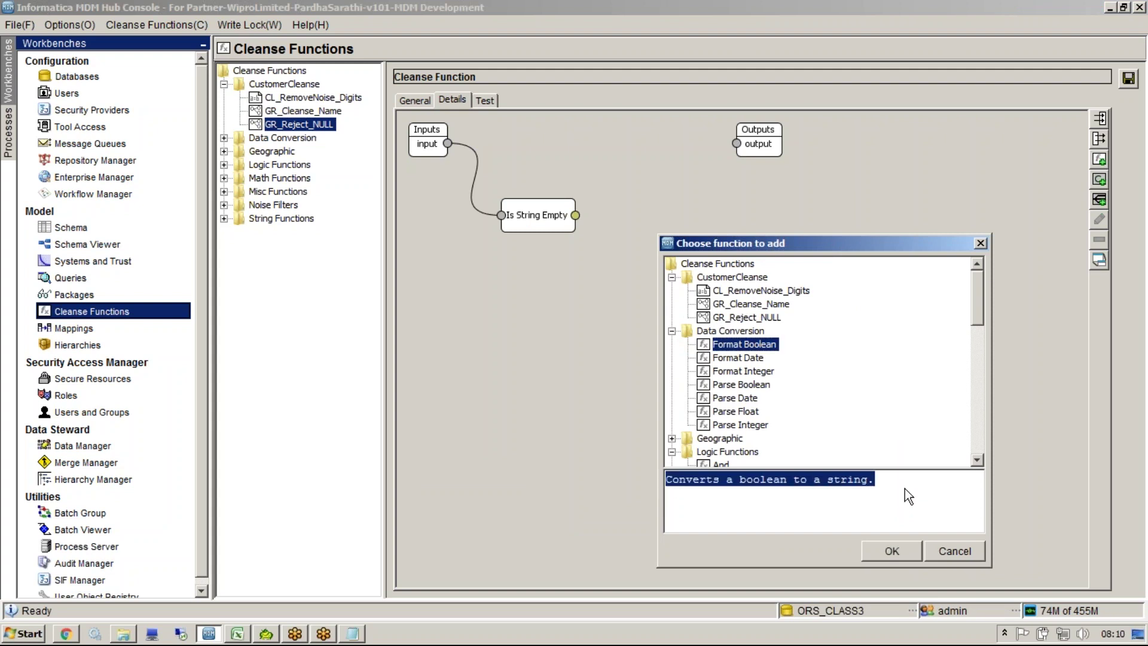
Step: Place Format Boolean in Expanded Mode and feed Is String Empty's result into its boolean port
{"action": "left_click", "coordinate": [893, 550]}
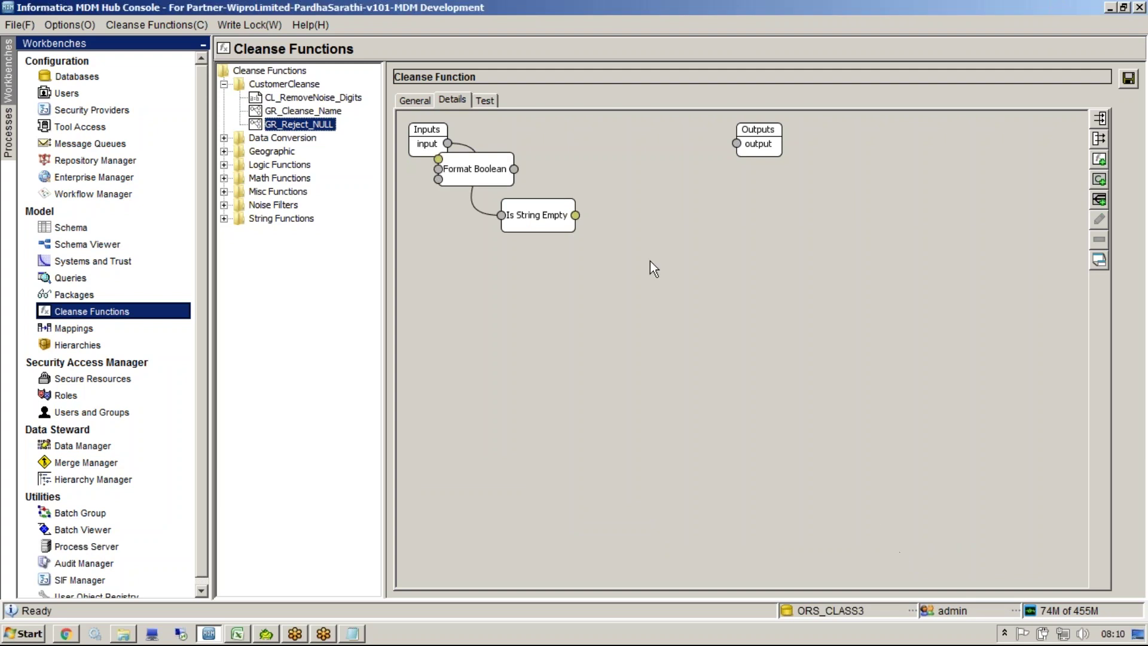
{"action": "left_click_drag", "start_coordinate": [472, 173], "coordinate": [695, 284]}
{"action": "right_click", "coordinate": [695, 284]}
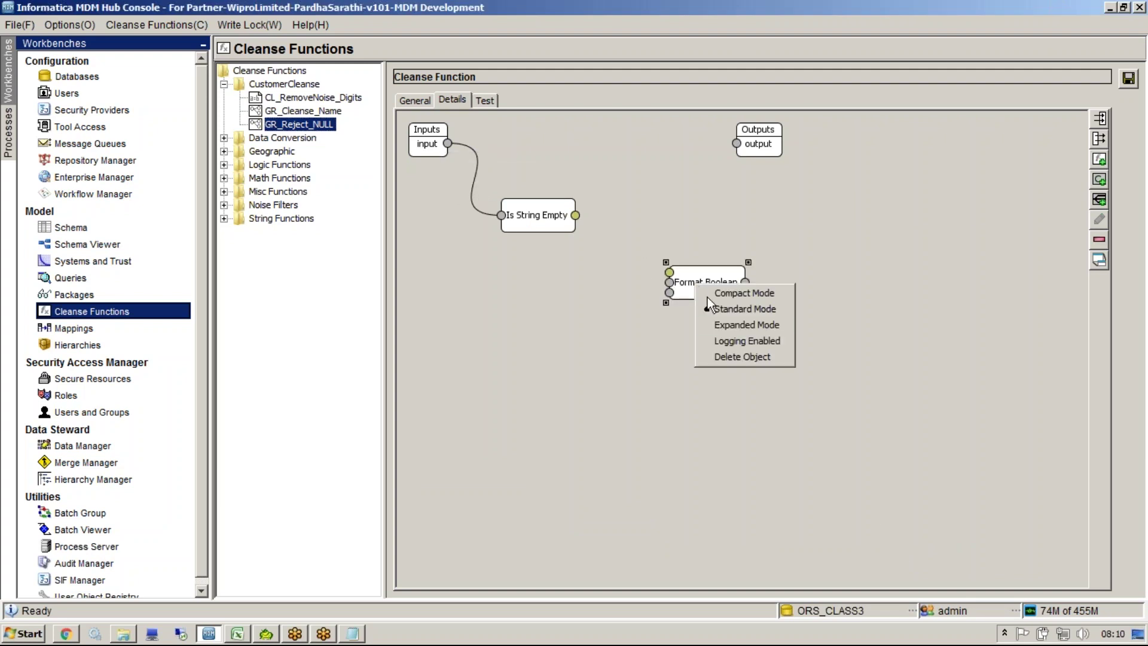
{"action": "left_click", "coordinate": [727, 329]}
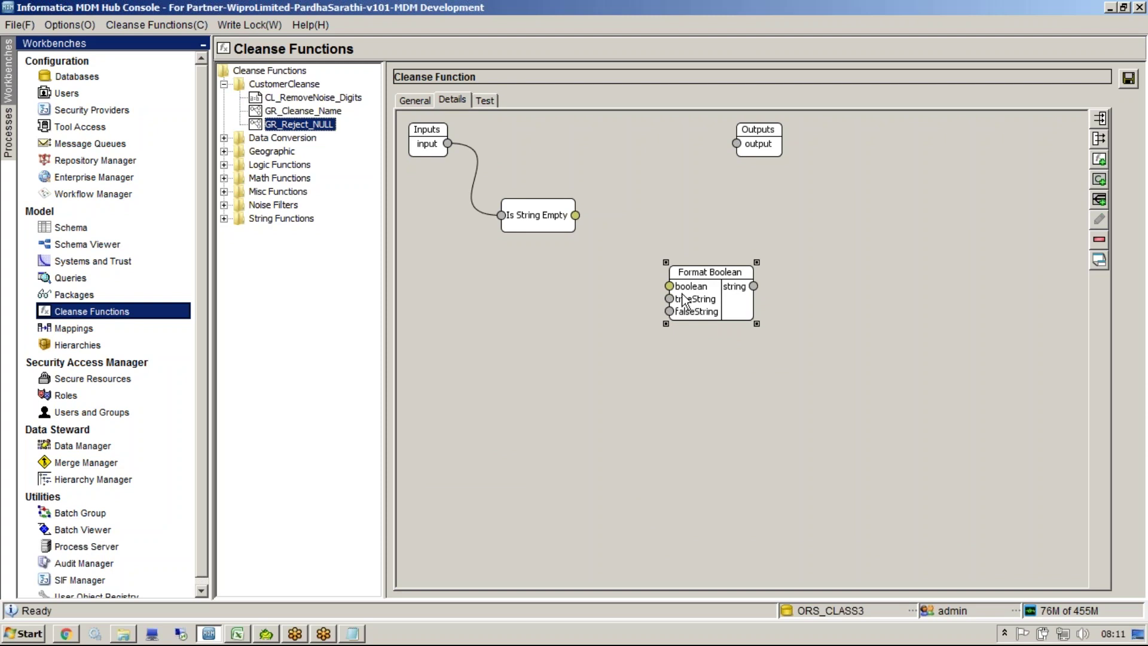
{"action": "left_click_drag", "start_coordinate": [578, 217], "coordinate": [672, 289]}
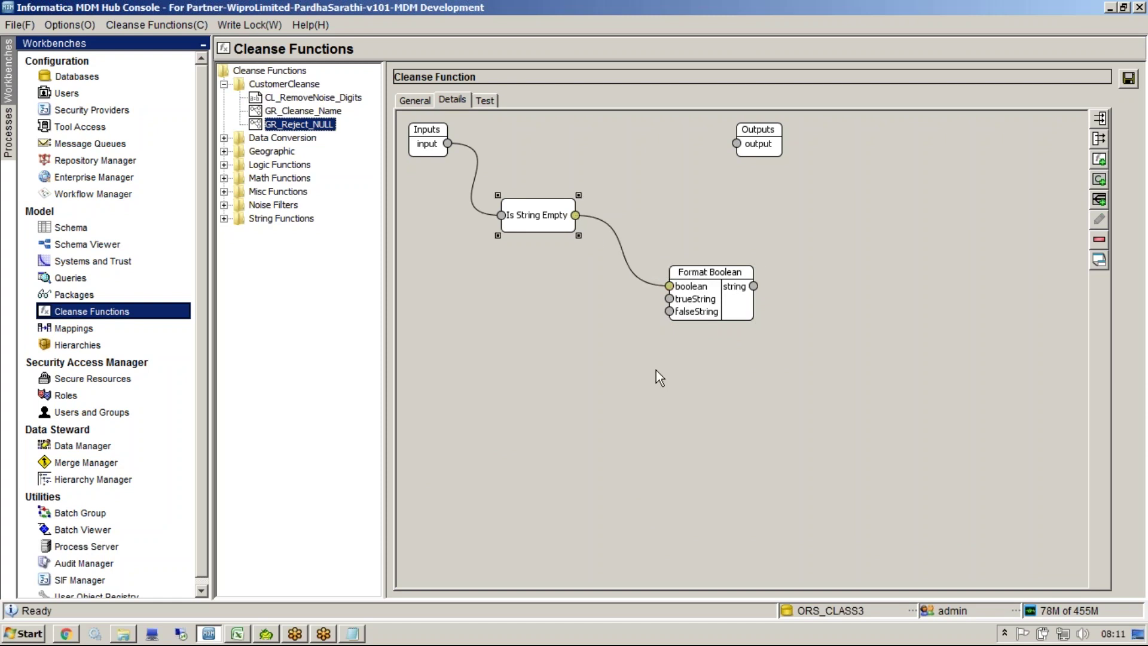
{"action": "left_click", "coordinate": [609, 228]}
Step: Add a 'NULL' string constant and connect it to Format Boolean's trueString port
{"action": "right_click", "coordinate": [587, 358]}
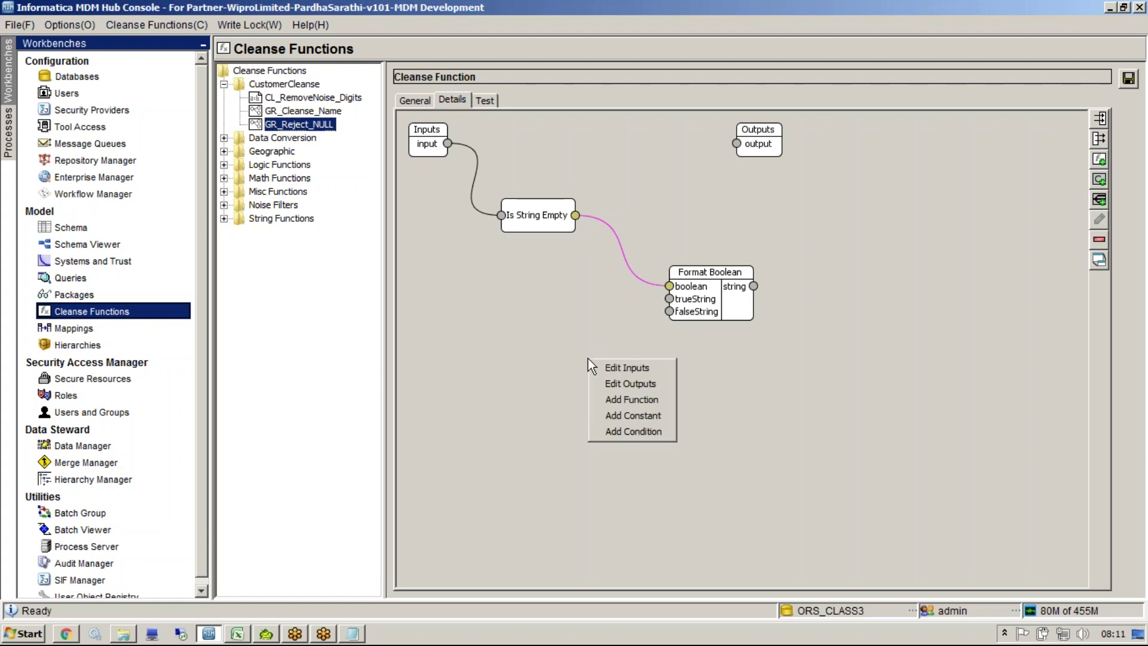
{"action": "left_click", "coordinate": [647, 413]}
{"action": "left_click", "coordinate": [571, 317]}
{"action": "type", "text": "NULL"}
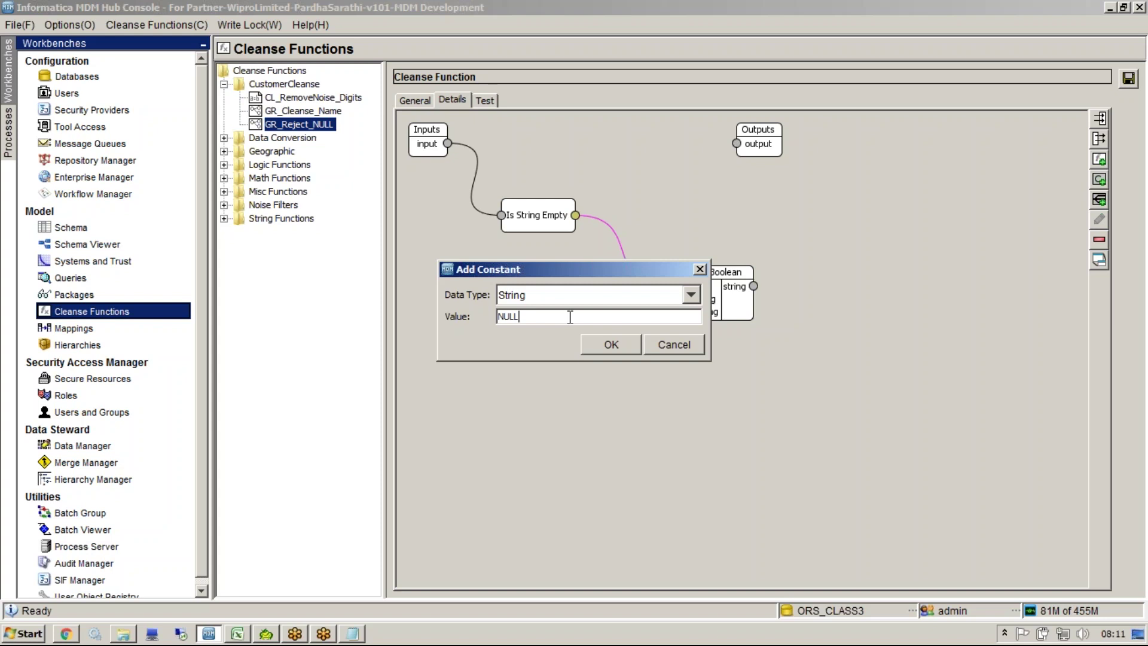
{"action": "left_click", "coordinate": [596, 347]}
{"action": "left_click_drag", "start_coordinate": [451, 168], "coordinate": [531, 281]}
{"action": "left_click", "coordinate": [670, 312]}
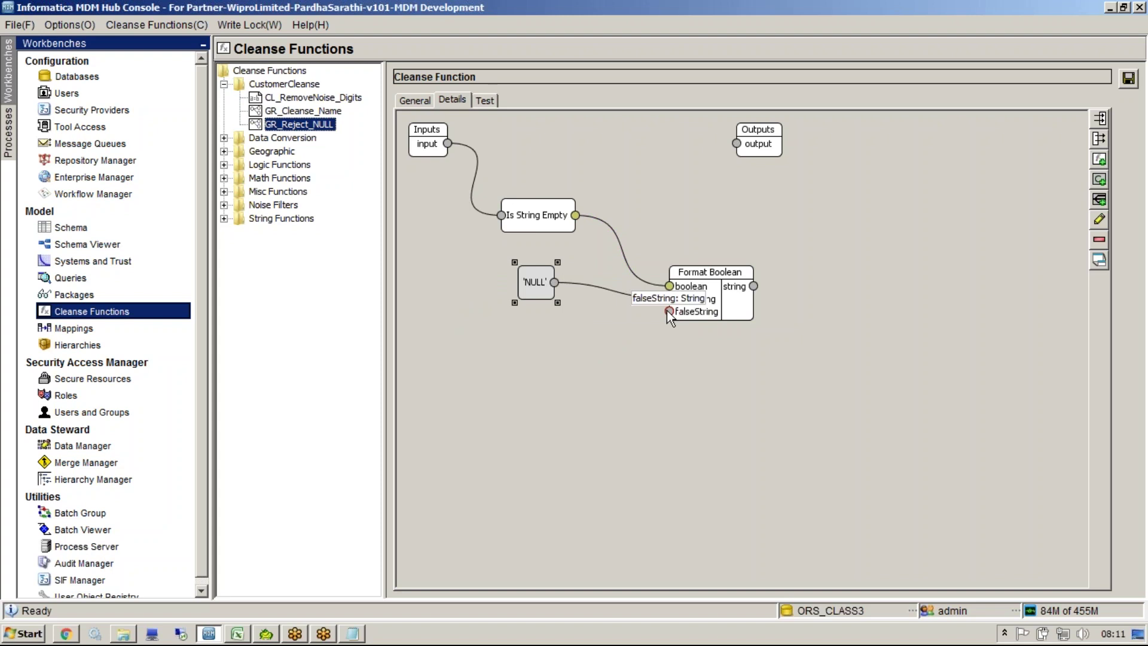
Step: Add a second String constant with the value 'NOT_NULL'
{"action": "left_click", "coordinate": [635, 274]}
{"action": "right_click", "coordinate": [626, 346]}
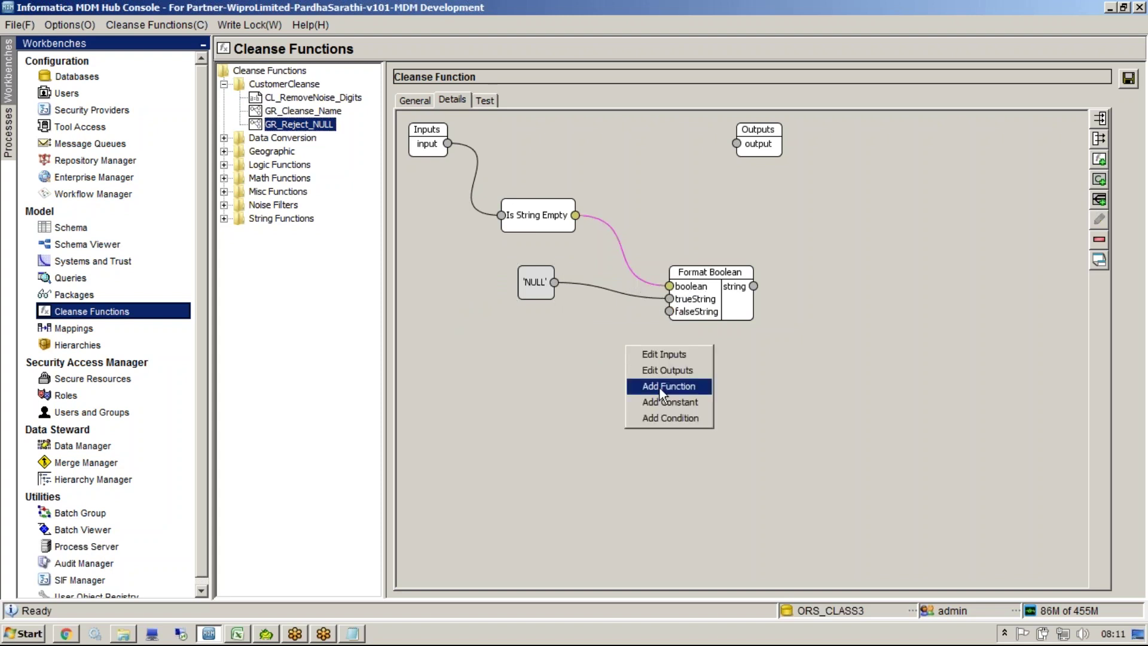
{"action": "left_click", "coordinate": [674, 401]}
{"action": "left_click", "coordinate": [536, 316]}
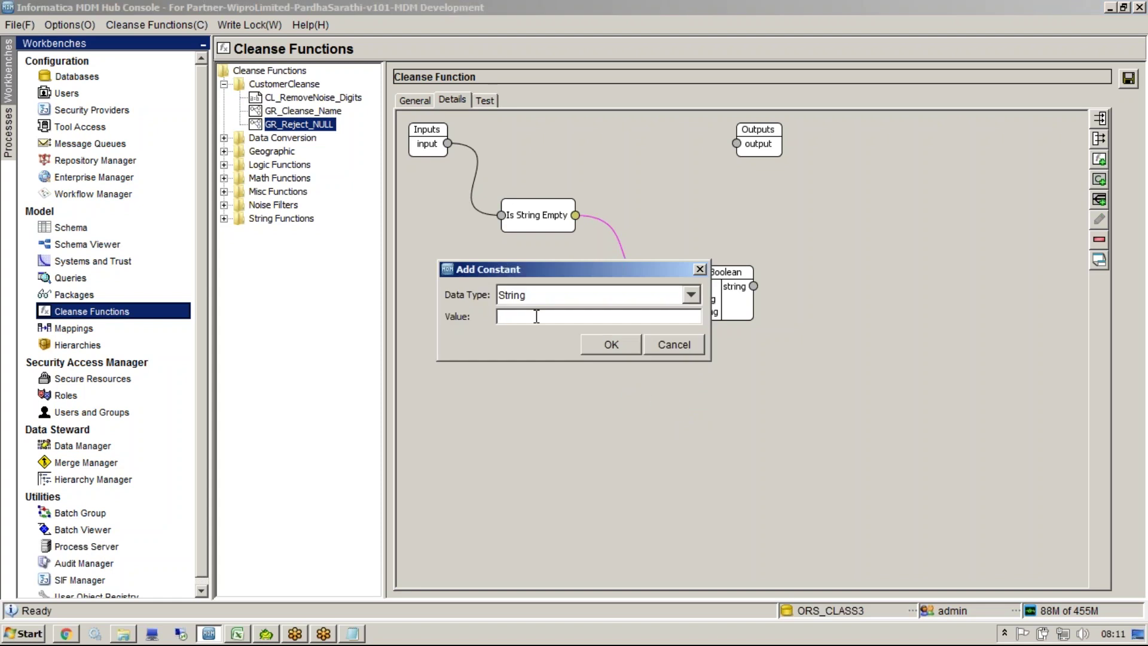
{"action": "left_click", "coordinate": [536, 296]}
{"action": "left_click", "coordinate": [536, 296]}
{"action": "key", "text": "Tab"}
{"action": "type", "text": "NOT_NULL"}
{"action": "double_click", "coordinate": [552, 318]}
{"action": "left_click", "coordinate": [594, 348]}
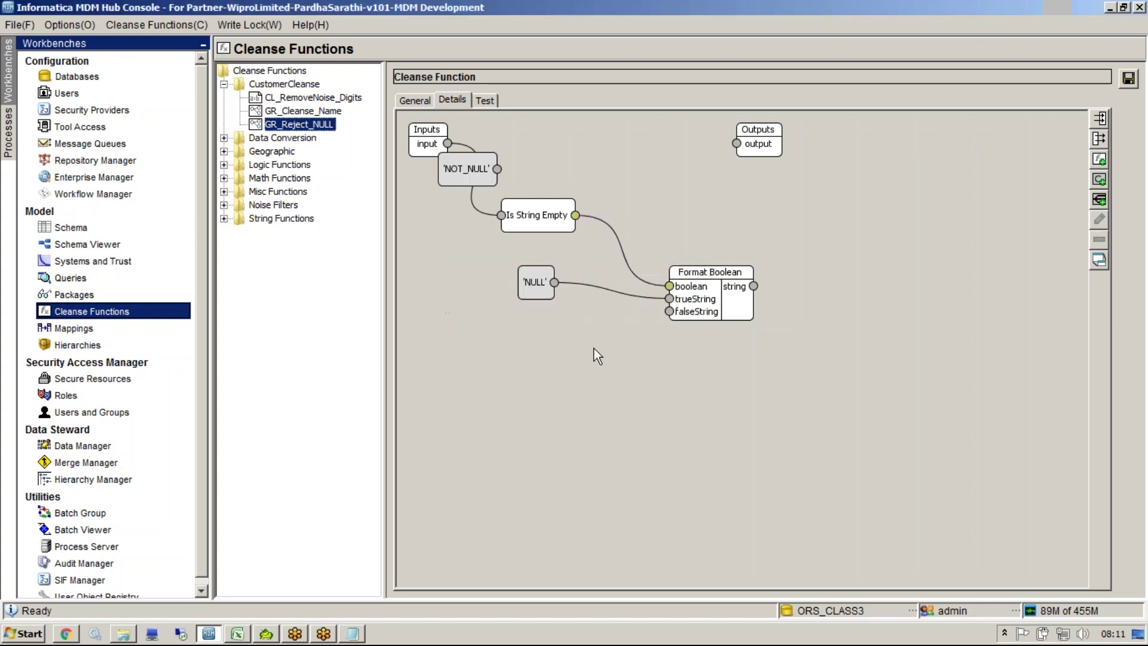
Step: Wire NOT_NULL to falseString and Format Boolean's string result to the output, then save
{"action": "double_click", "coordinate": [538, 288]}
{"action": "left_click_drag", "start_coordinate": [526, 311], "coordinate": [485, 310]}
{"action": "left_click", "coordinate": [674, 339]}
{"action": "left_click_drag", "start_coordinate": [489, 166], "coordinate": [590, 359]}
{"action": "left_click_drag", "start_coordinate": [668, 312], "coordinate": [666, 350]}
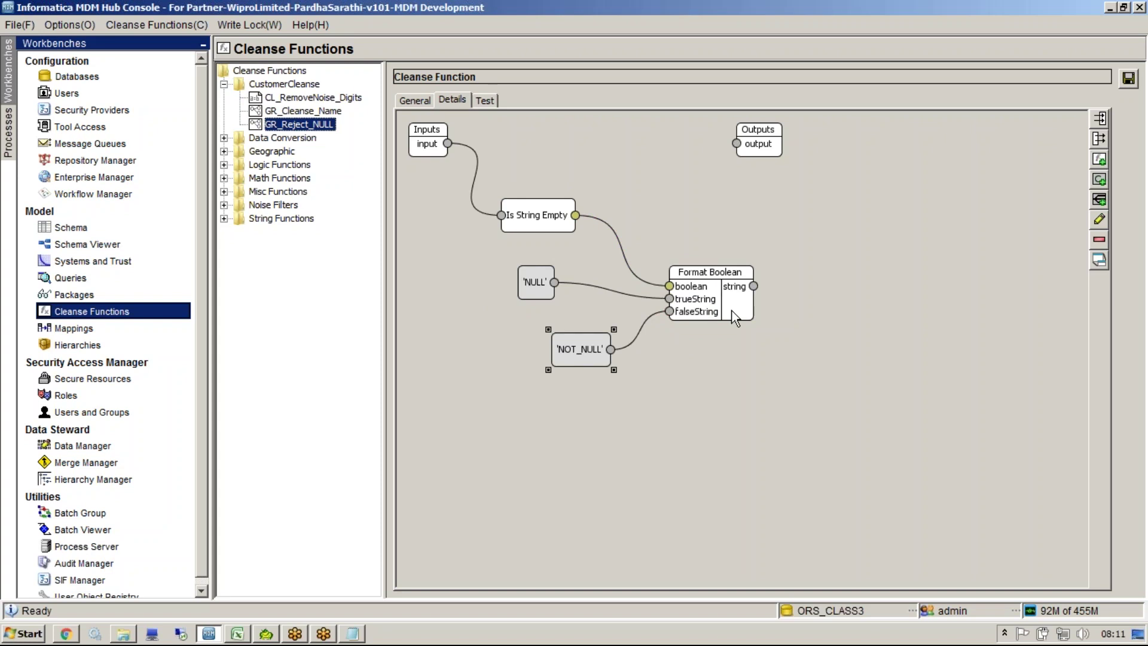
{"action": "left_click_drag", "start_coordinate": [753, 287], "coordinate": [737, 143]}
{"action": "key", "text": "ctrl+s"}
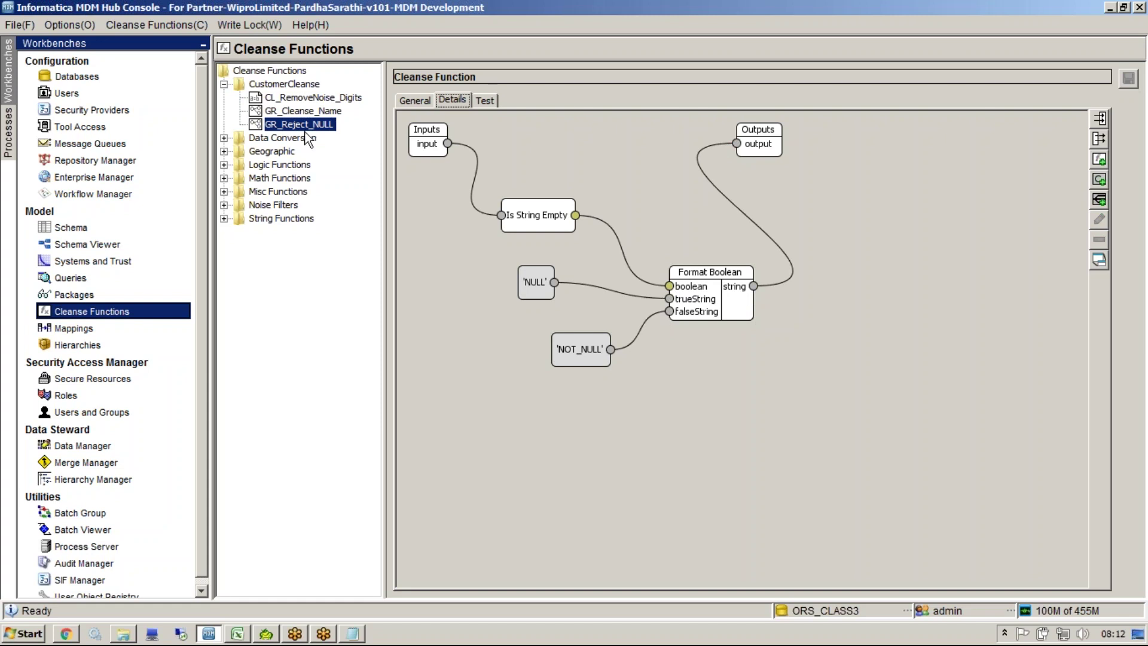
Step: Rename the function from GR_Reject_NULL to GR_Detect_NULL on the General tab and save
{"action": "left_click", "coordinate": [415, 100]}
{"action": "double_click", "coordinate": [795, 144]}
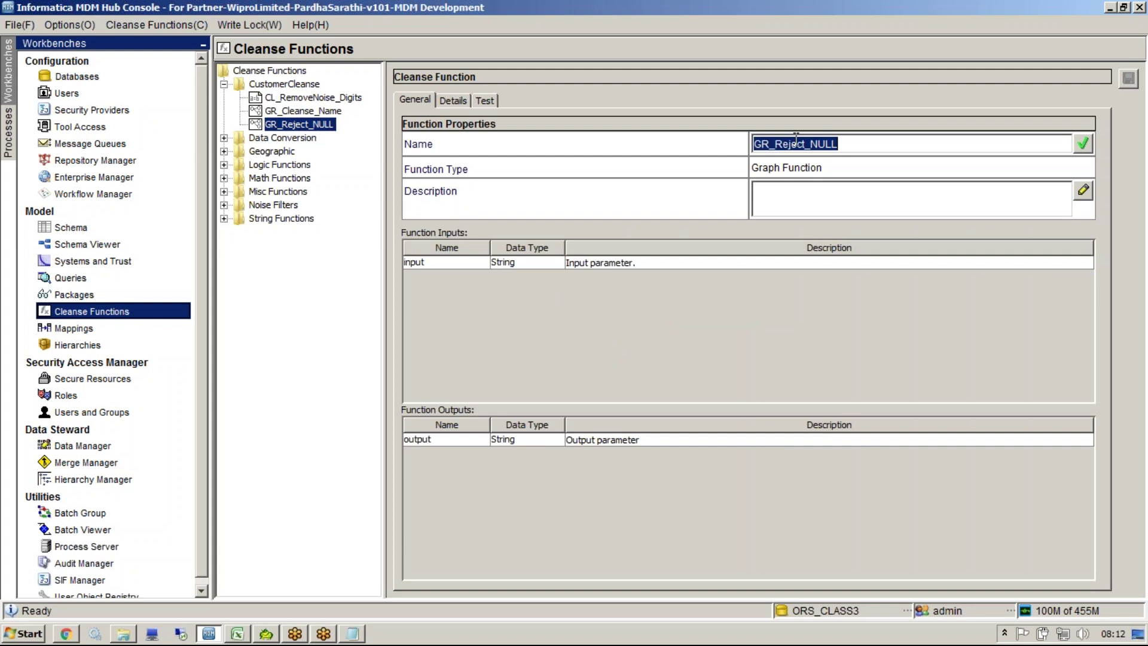
{"action": "left_click_drag", "start_coordinate": [806, 144], "coordinate": [780, 146]}
{"action": "type", "text": "Detect"}
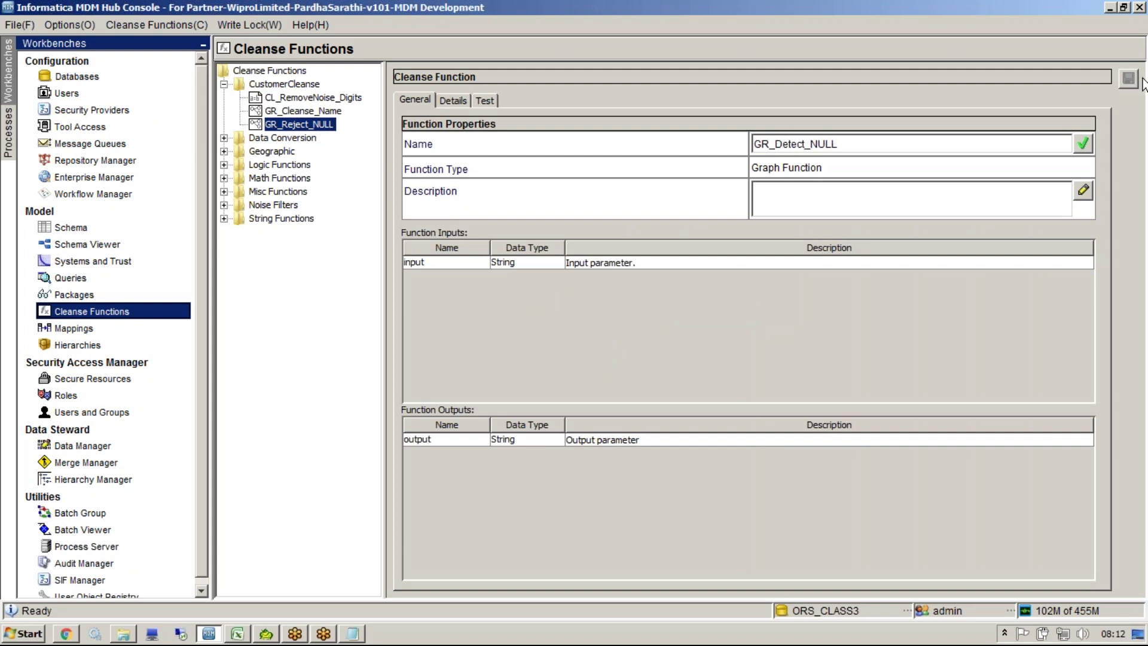
{"action": "key", "text": "Return"}
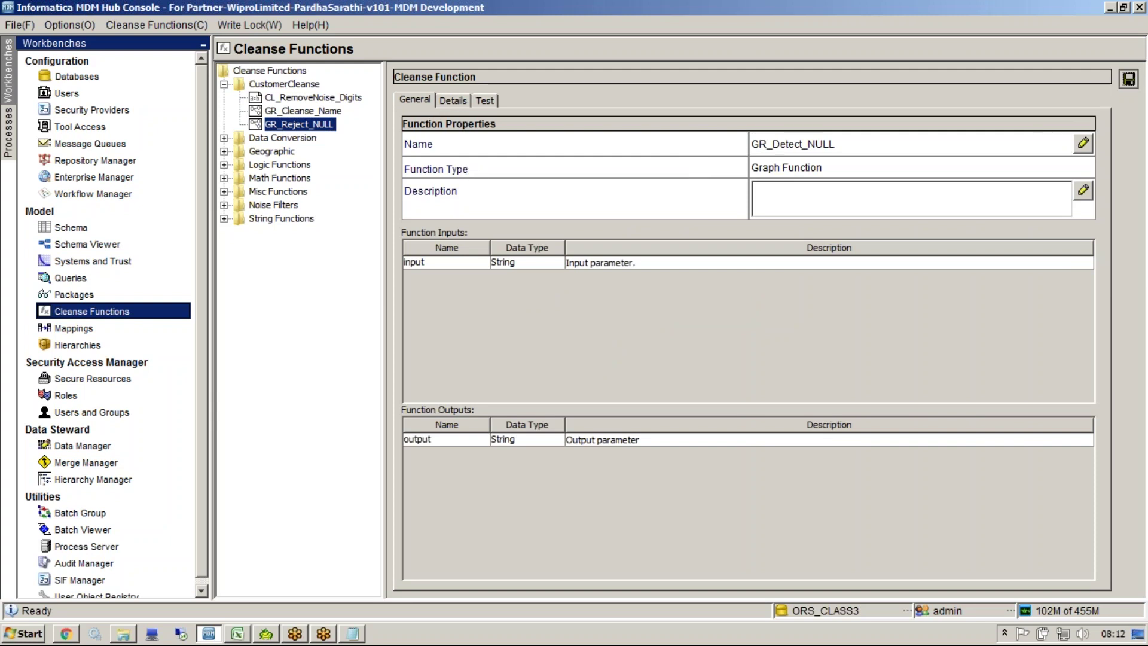
{"action": "left_click", "coordinate": [1129, 79]}
Step: Browse the CustomerCleanse library and reopen GR_Detect_NULL's graph
{"action": "left_click", "coordinate": [292, 97]}
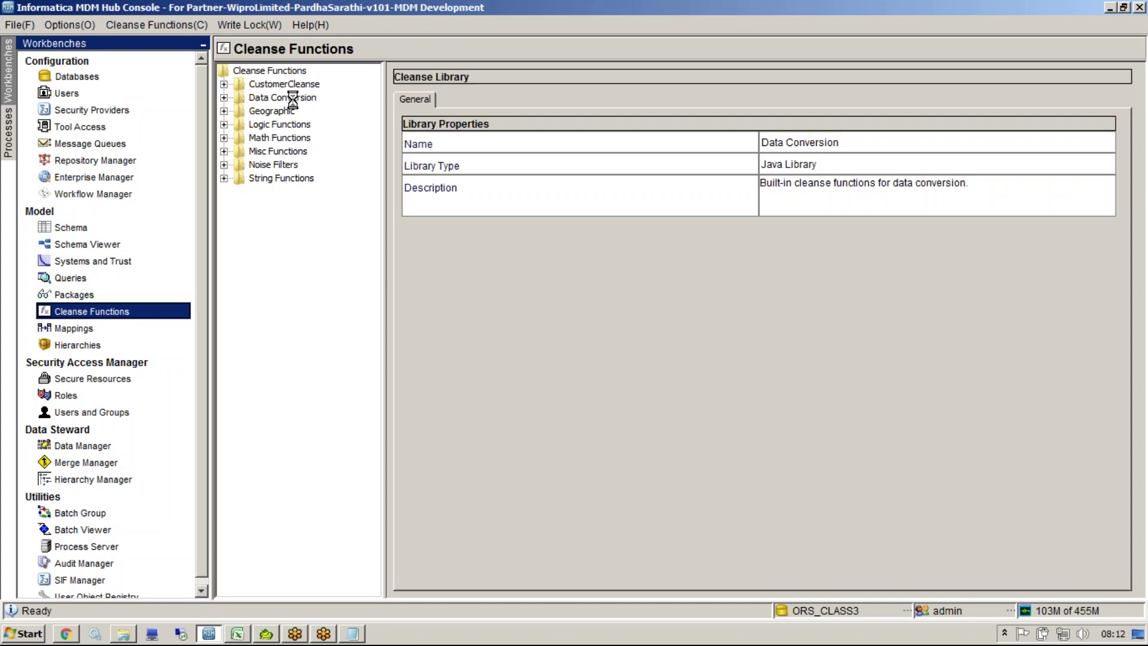
{"action": "double_click", "coordinate": [293, 97]}
{"action": "double_click", "coordinate": [289, 84]}
{"action": "left_click", "coordinate": [312, 111]}
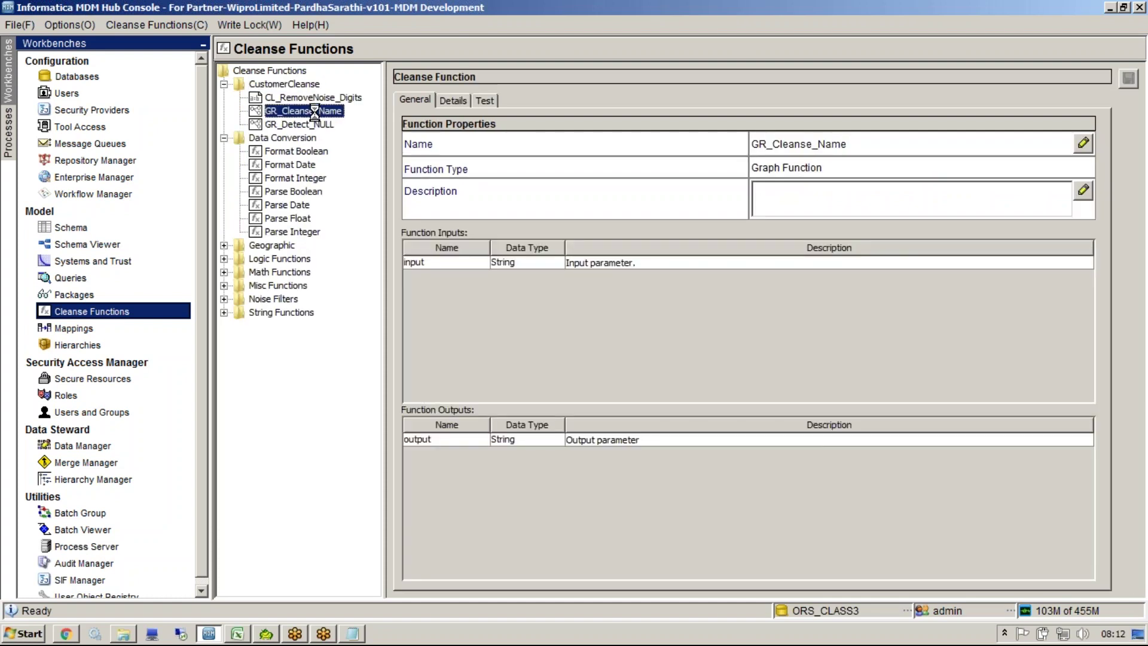
{"action": "left_click", "coordinate": [314, 124]}
{"action": "left_click", "coordinate": [310, 97]}
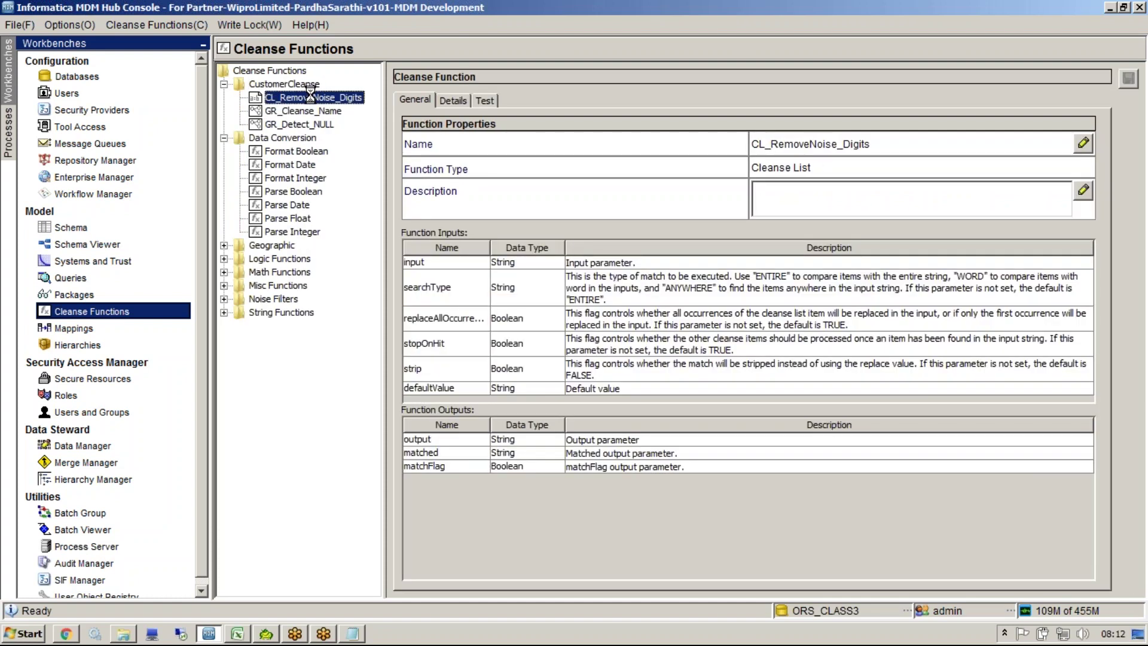
{"action": "left_click", "coordinate": [314, 124]}
{"action": "left_click", "coordinate": [452, 99]}
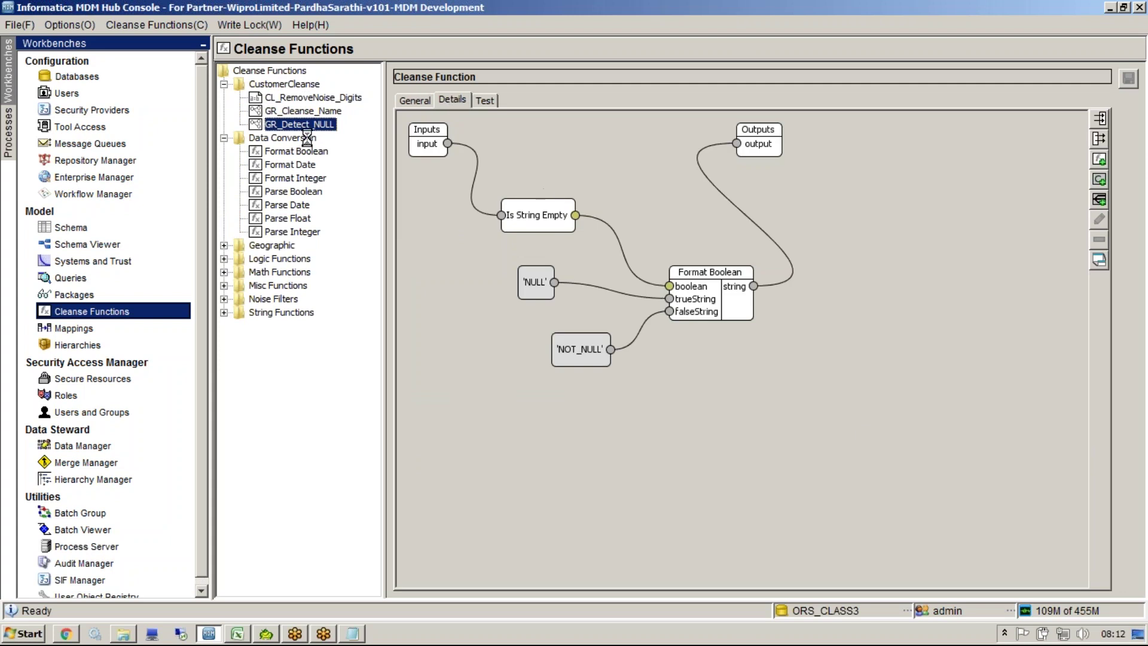
Step: Test GR_Detect_NULL with a <NULL> input, with 'sdsd', and with <NULL> again
{"action": "left_click", "coordinate": [490, 100]}
{"action": "left_click", "coordinate": [421, 336]}
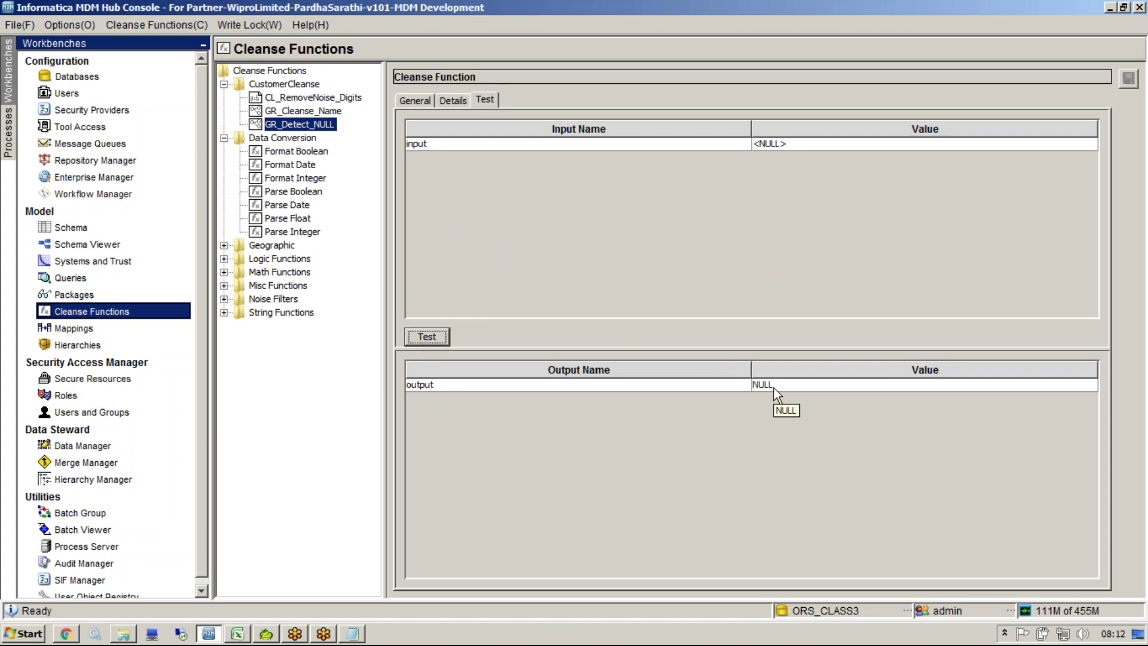
{"action": "left_click", "coordinate": [774, 146]}
{"action": "type", "text": "sdsd"}
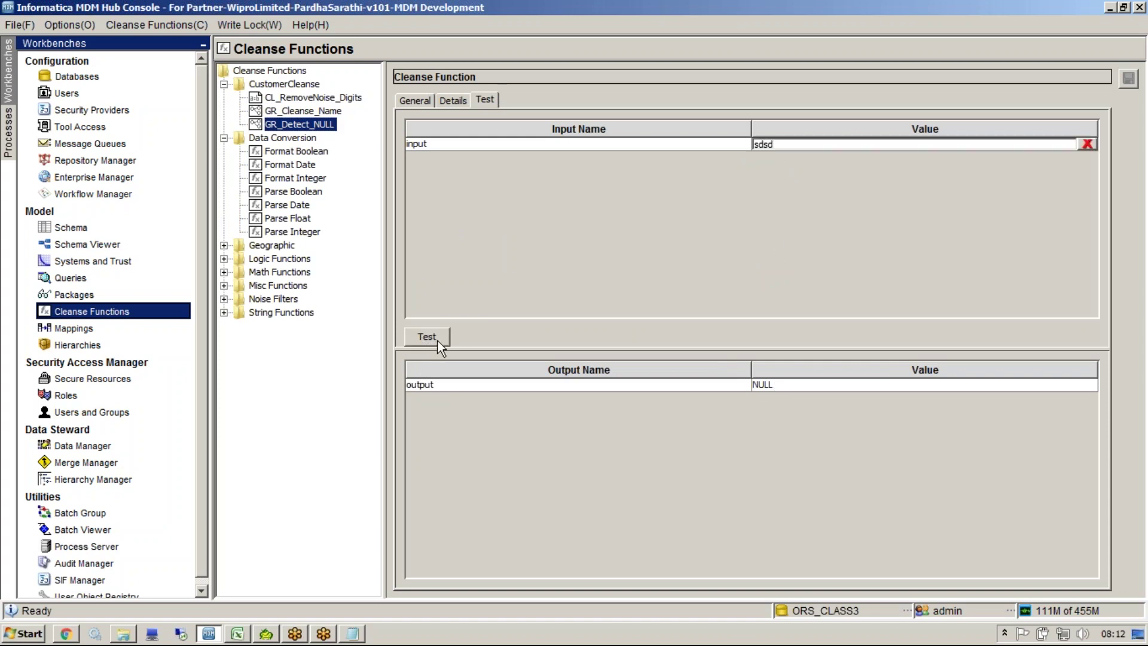
{"action": "left_click", "coordinate": [438, 339]}
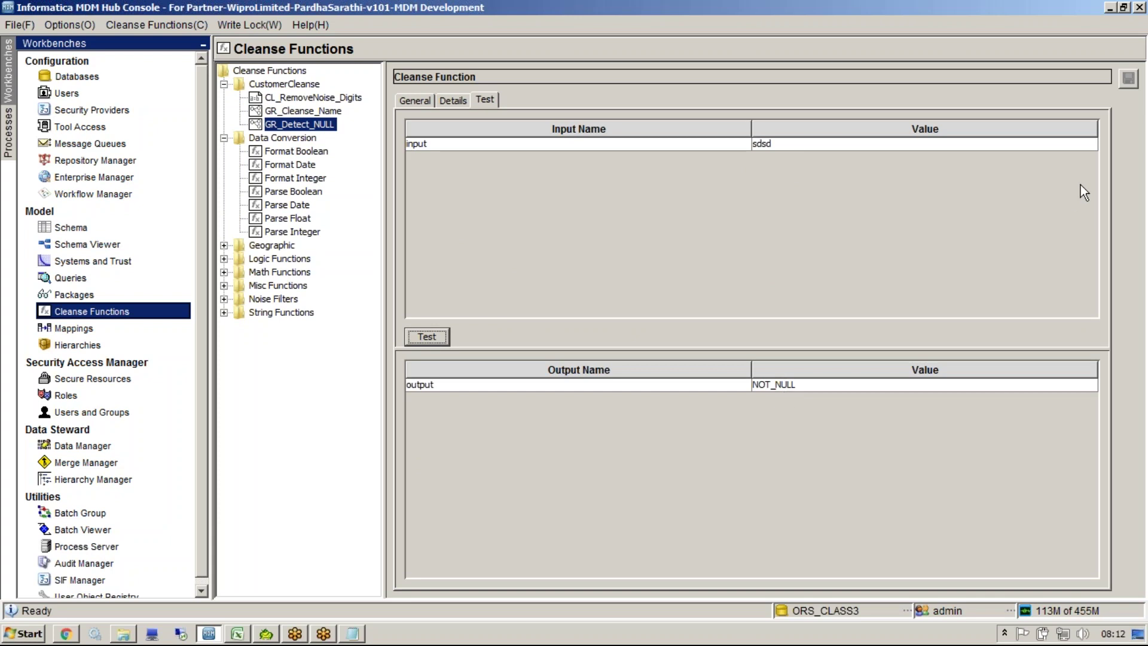
{"action": "left_click", "coordinate": [1005, 143]}
{"action": "key", "text": "Delete"}
{"action": "left_click", "coordinate": [443, 339]}
{"action": "left_click", "coordinate": [242, 637]}
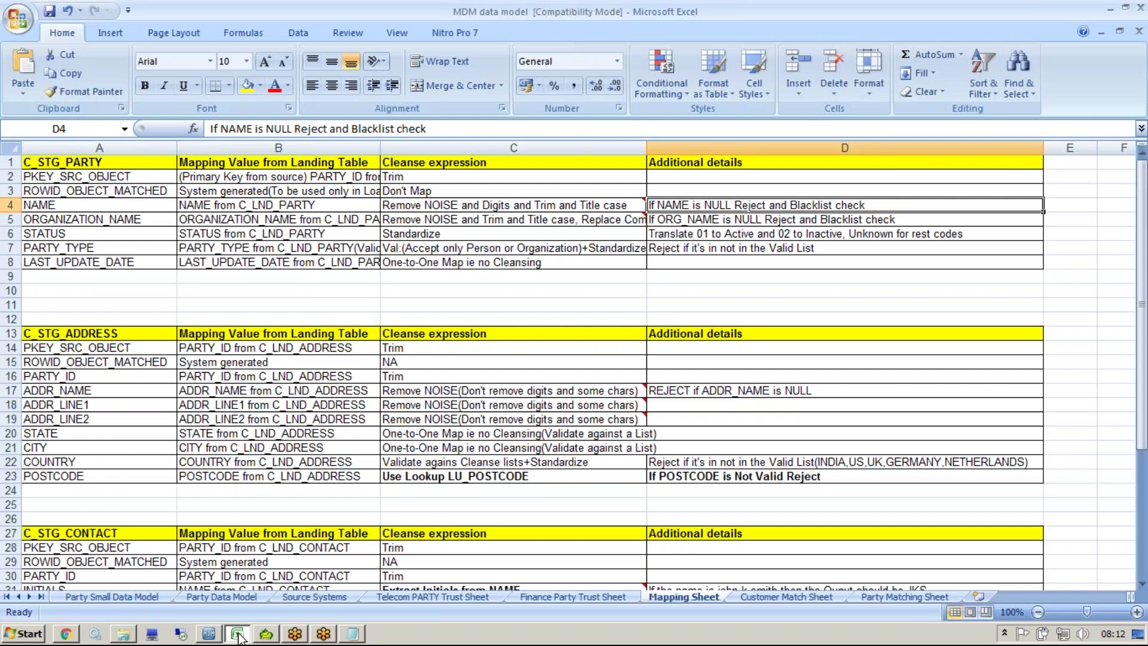
{"action": "double_click", "coordinate": [657, 204]}
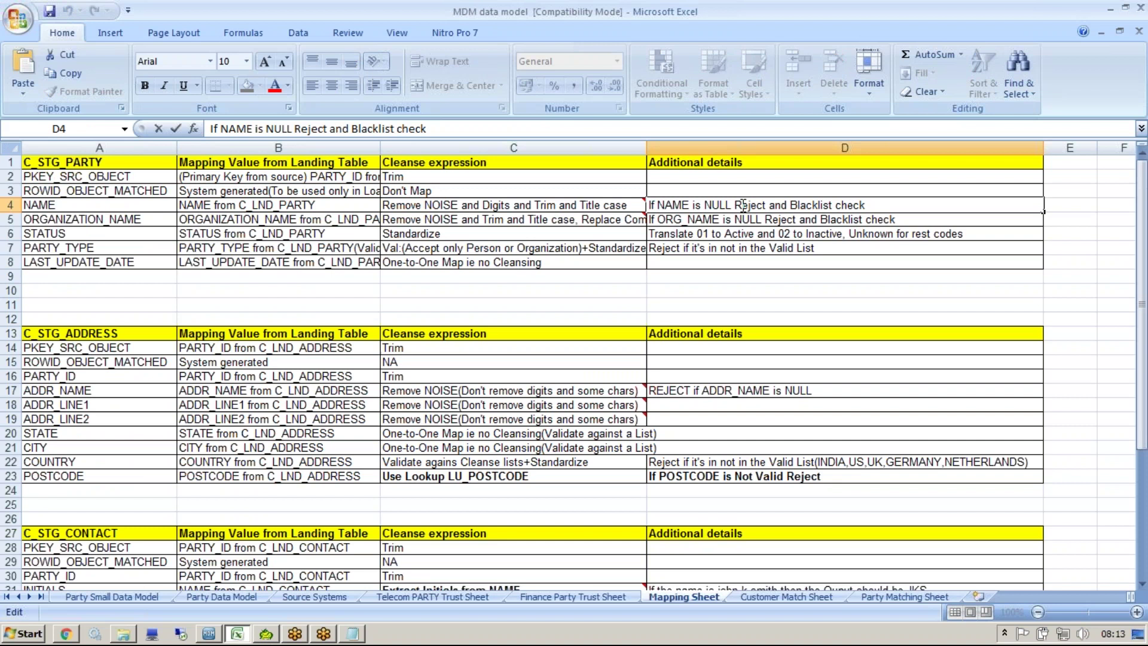
Step: Back in the Hub Console, add graph function GR_Reject_NULL to CustomerCleanse and view its empty graph
{"action": "left_click", "coordinate": [216, 638]}
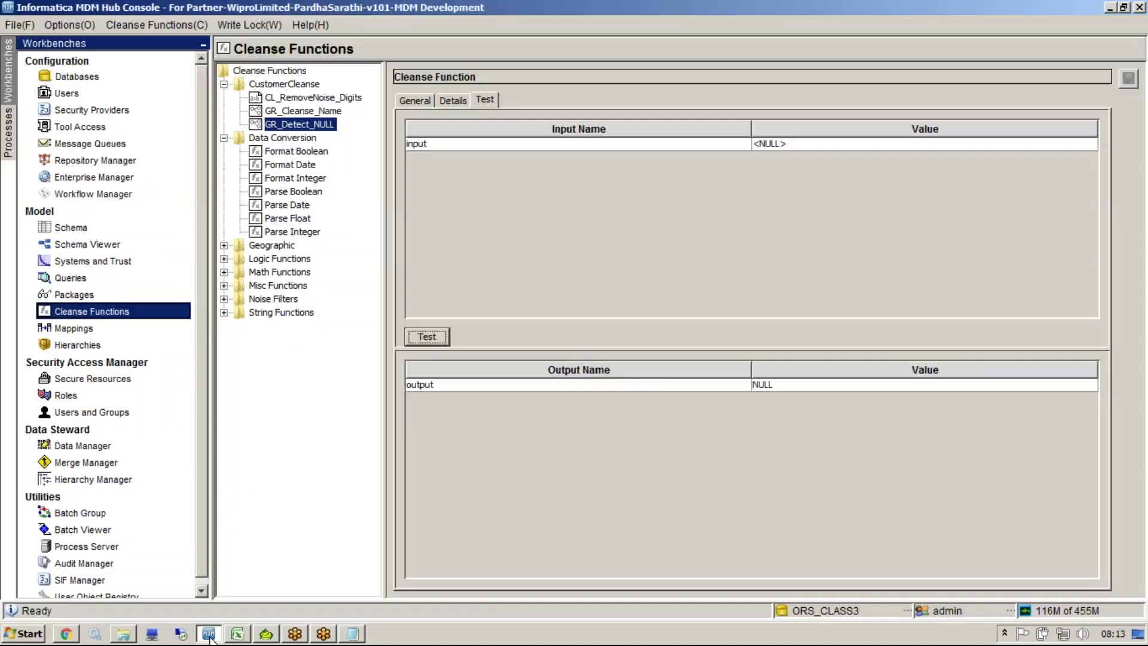
{"action": "left_click", "coordinate": [285, 84]}
{"action": "right_click", "coordinate": [289, 87]}
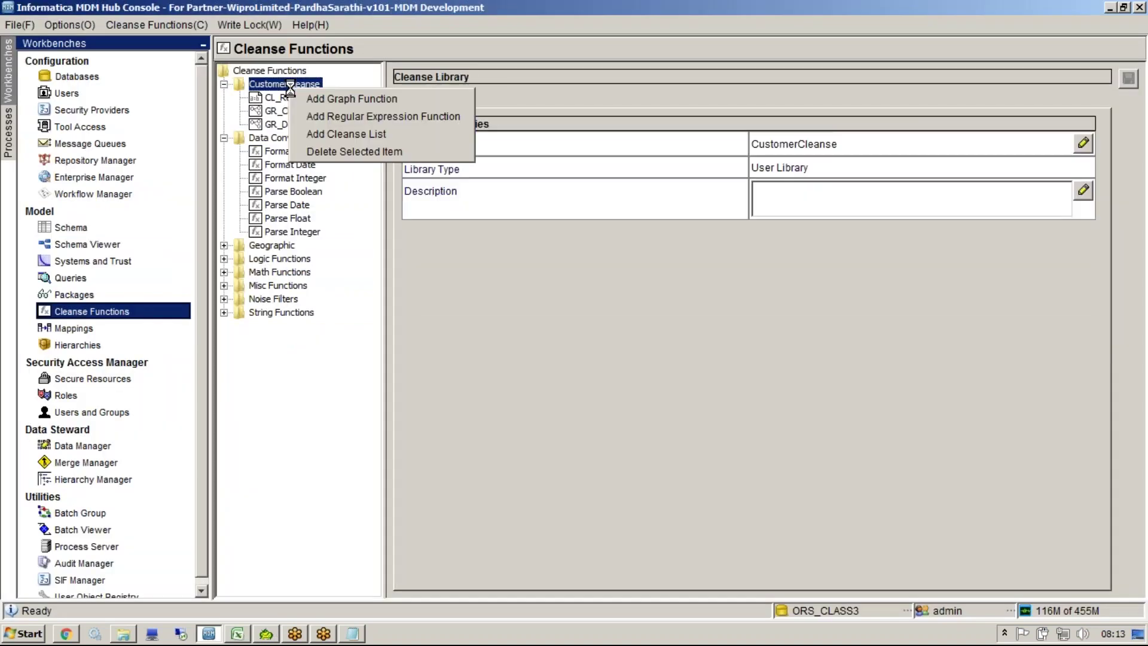
{"action": "left_click", "coordinate": [332, 99]}
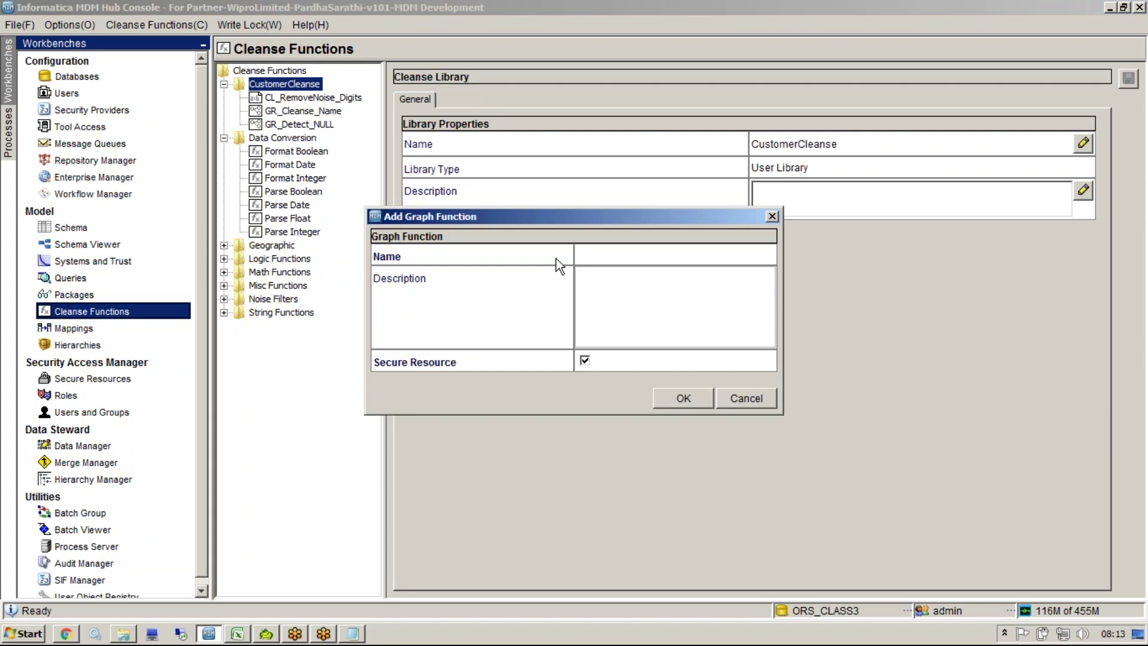
{"action": "type", "text": "GR_Reject_NULL"}
{"action": "left_click", "coordinate": [667, 398]}
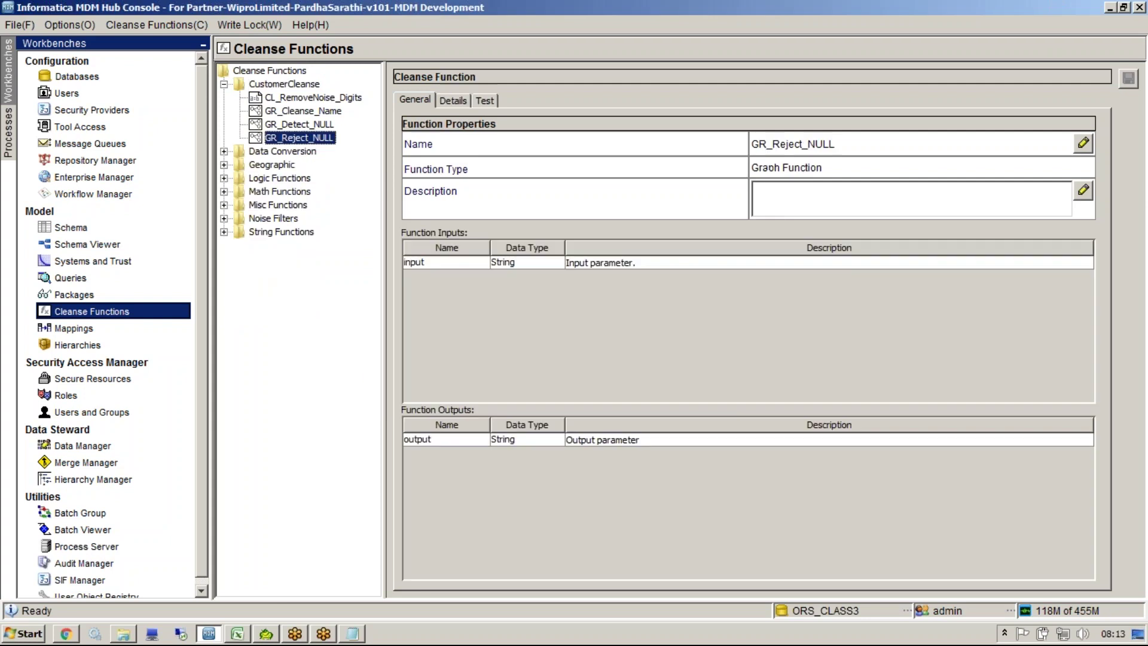
{"action": "left_click", "coordinate": [451, 101]}
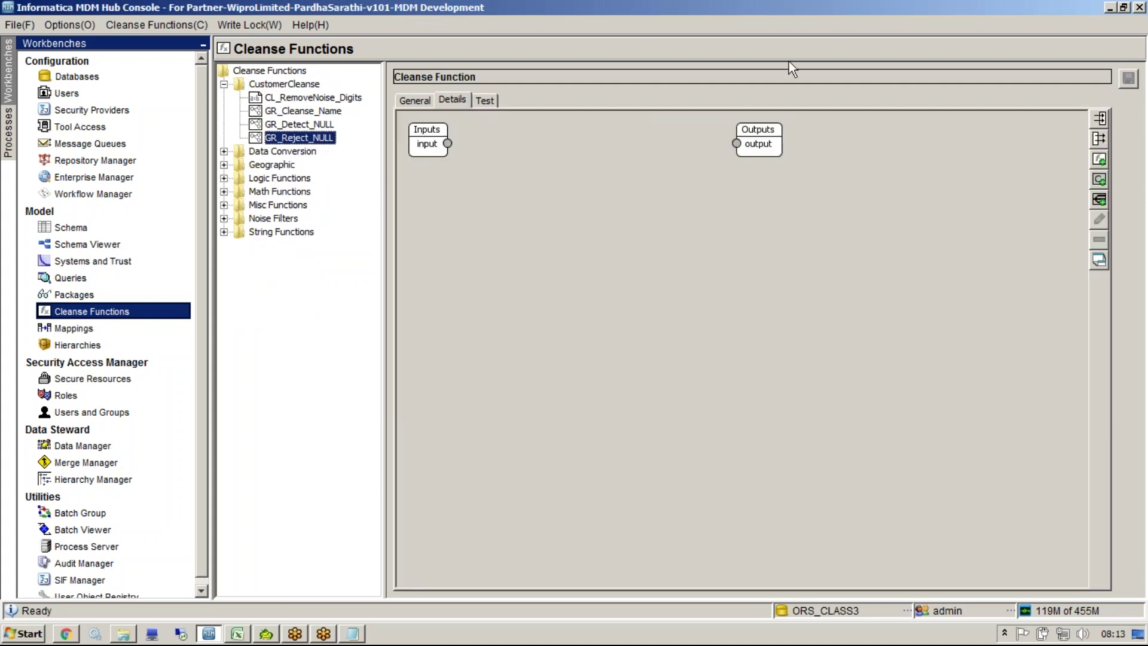
Step: Insert a GR_Detect_NULL node between input and output and wire input→GR_Detect_NULL→output
{"action": "key", "text": "ctrl+2"}
{"action": "left_click_drag", "start_coordinate": [332, 123], "coordinate": [336, 122]}
{"action": "left_click_drag", "start_coordinate": [402, 142], "coordinate": [477, 216]}
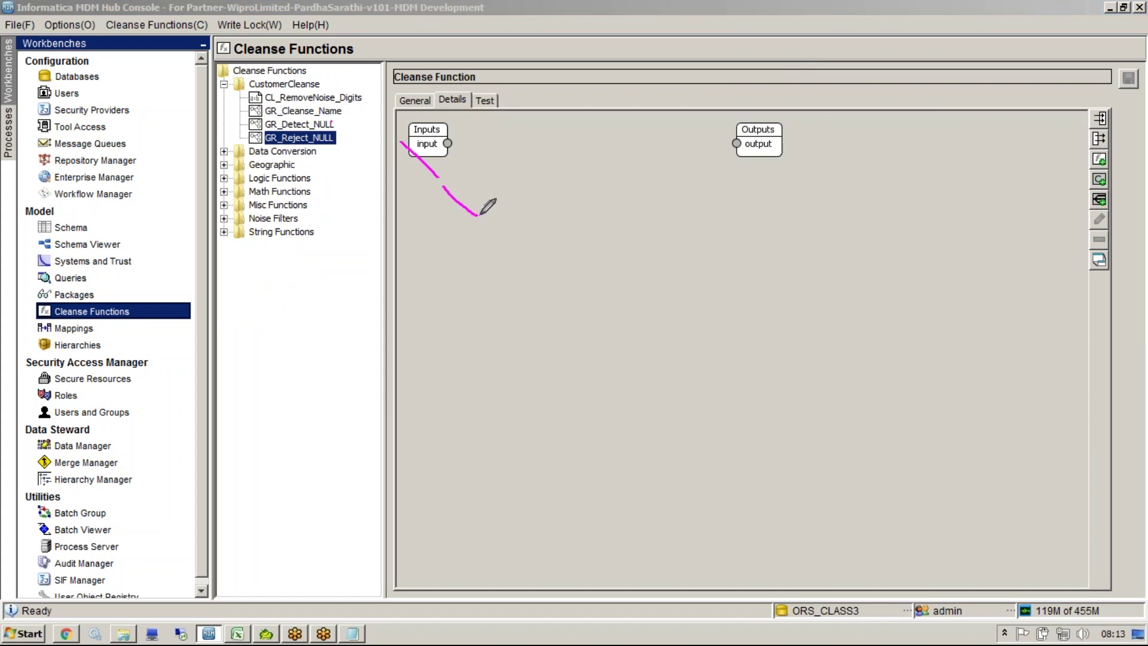
{"action": "mouse_move", "coordinate": [332, 123]}
{"action": "left_mouse_down"}
{"action": "mouse_move", "coordinate": [446, 136]}
{"action": "mouse_move", "coordinate": [509, 189]}
{"action": "mouse_move", "coordinate": [456, 227]}
{"action": "left_mouse_up"}
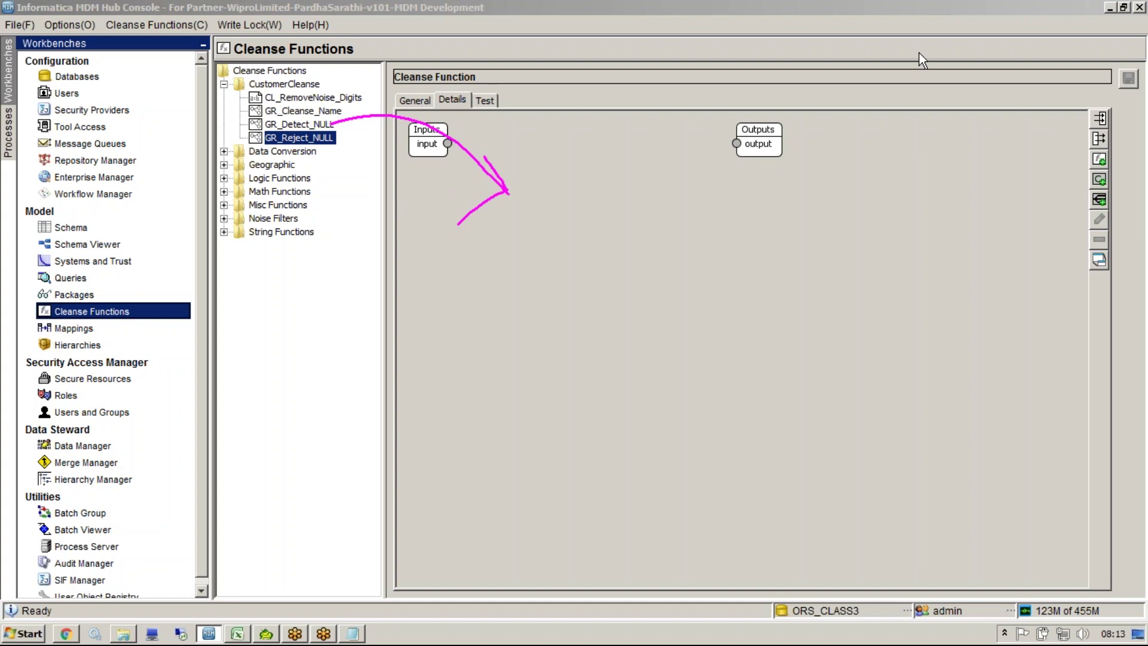
{"action": "right_click", "coordinate": [517, 210]}
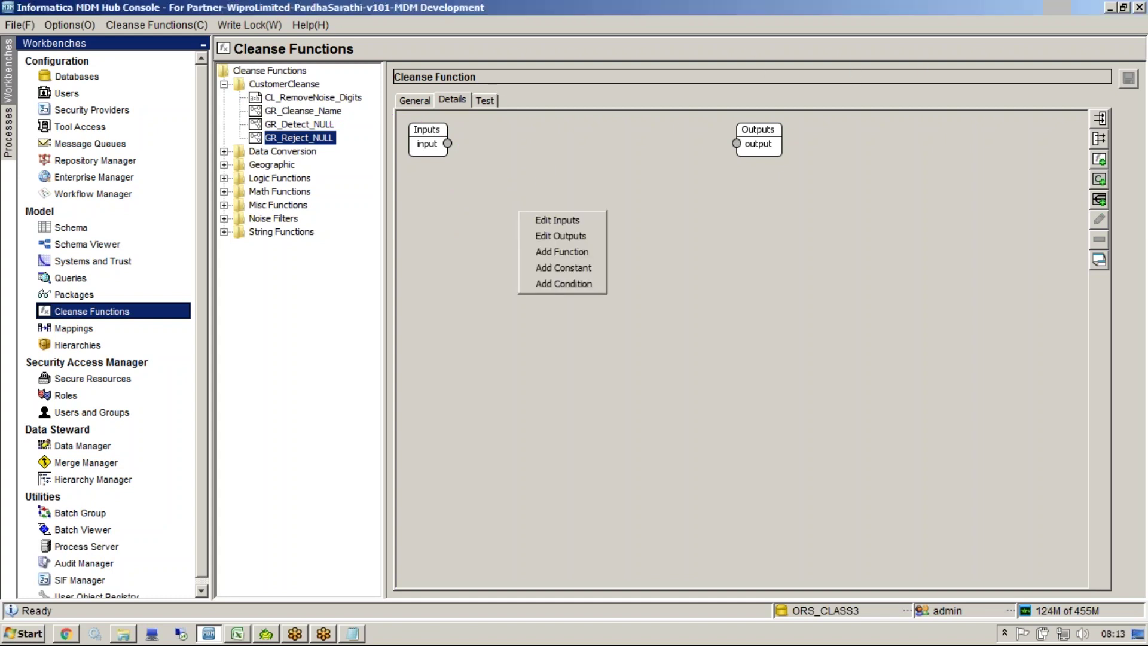
{"action": "left_click", "coordinate": [567, 248]}
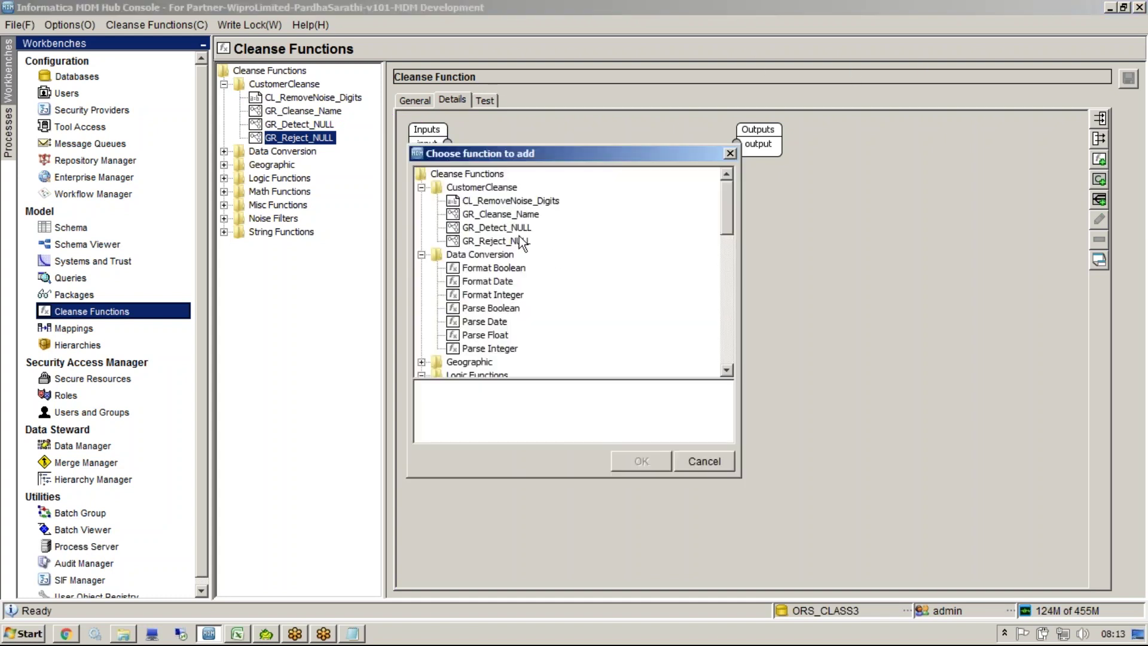
{"action": "left_click", "coordinate": [513, 229]}
{"action": "left_click", "coordinate": [641, 461]}
{"action": "left_click_drag", "start_coordinate": [507, 213], "coordinate": [547, 211]}
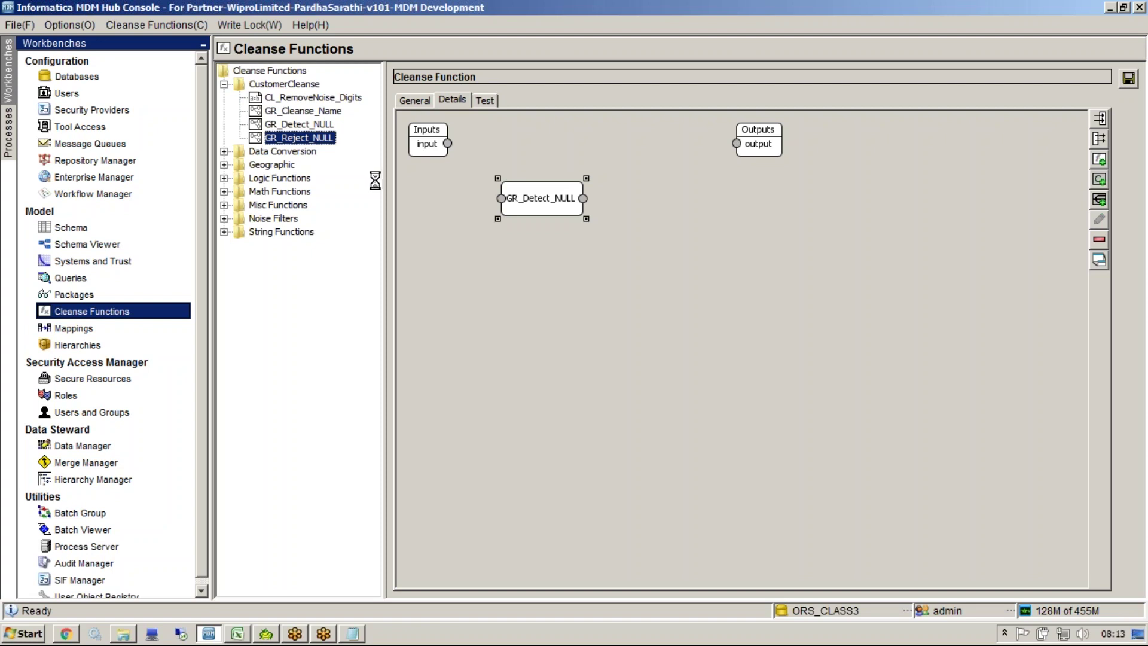
{"action": "left_click_drag", "start_coordinate": [447, 144], "coordinate": [491, 190]}
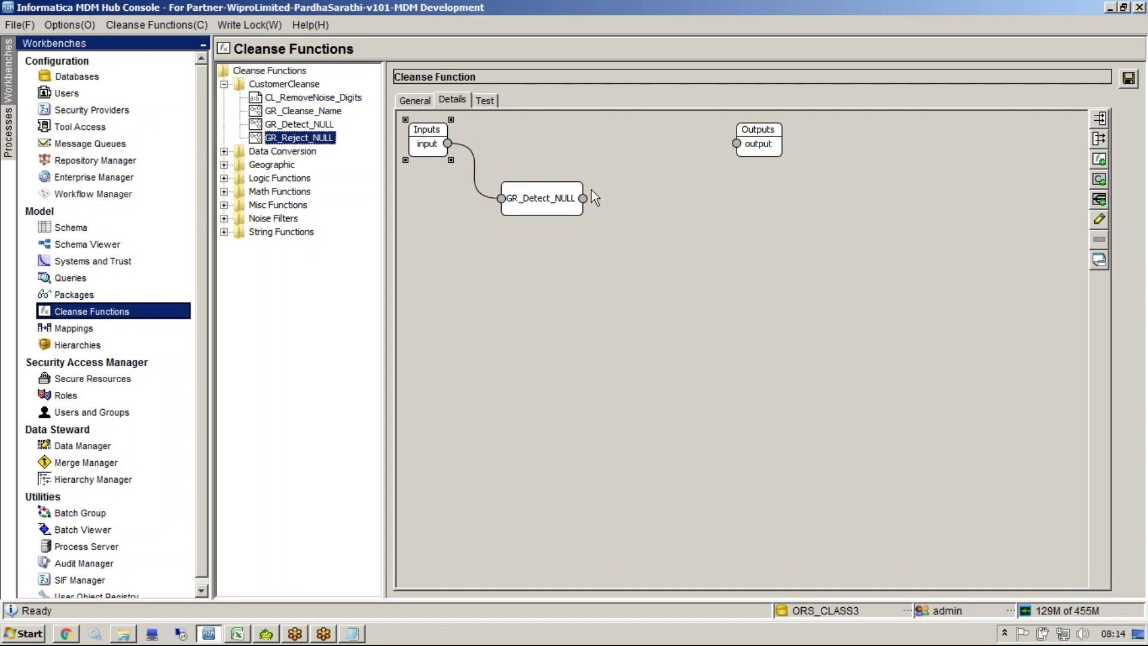
{"action": "left_click_drag", "start_coordinate": [583, 199], "coordinate": [737, 144]}
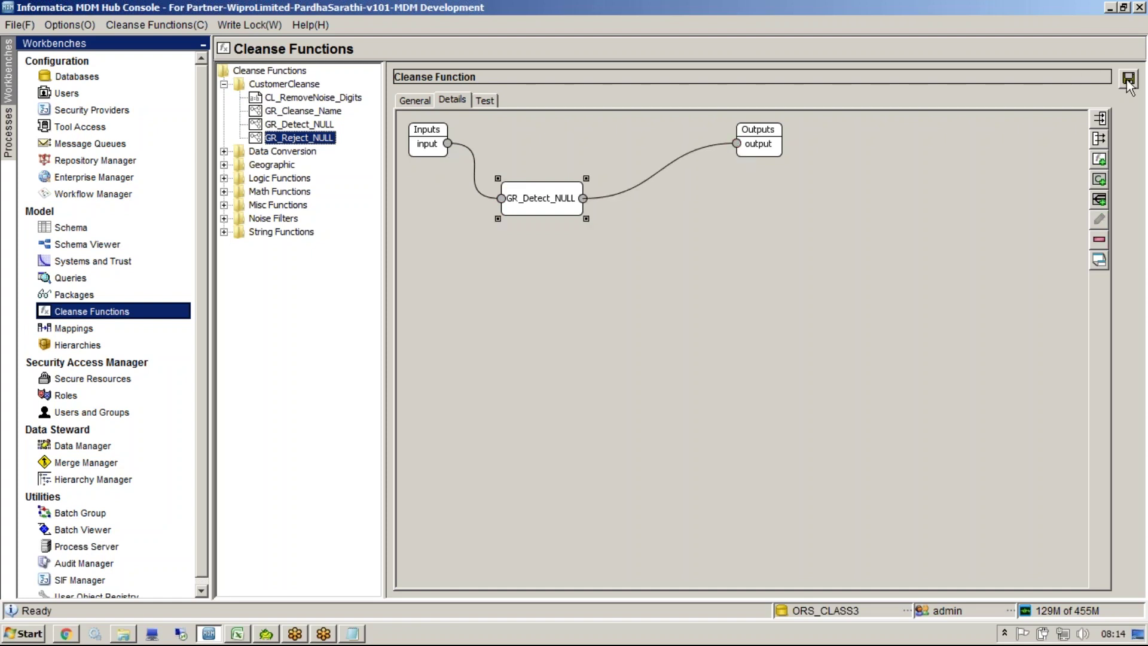
Step: Test GR_Reject_NULL with the input 'we', which returns NOT_NULL
{"action": "left_click", "coordinate": [486, 101]}
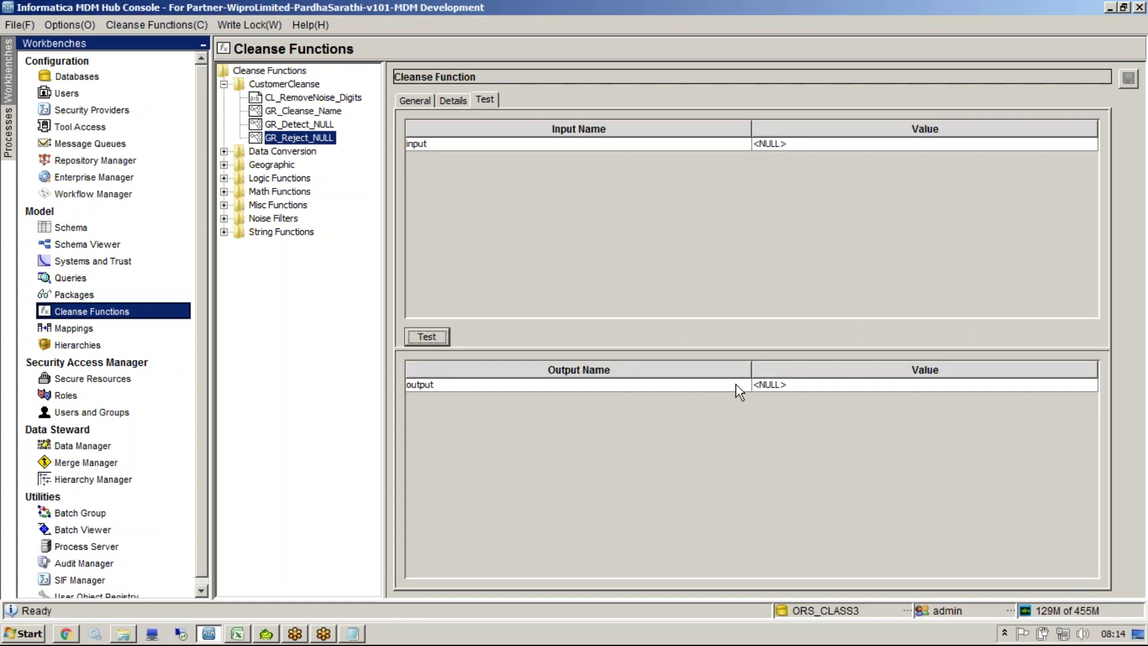
{"action": "type", "text": "we"}
{"action": "left_click", "coordinate": [427, 336]}
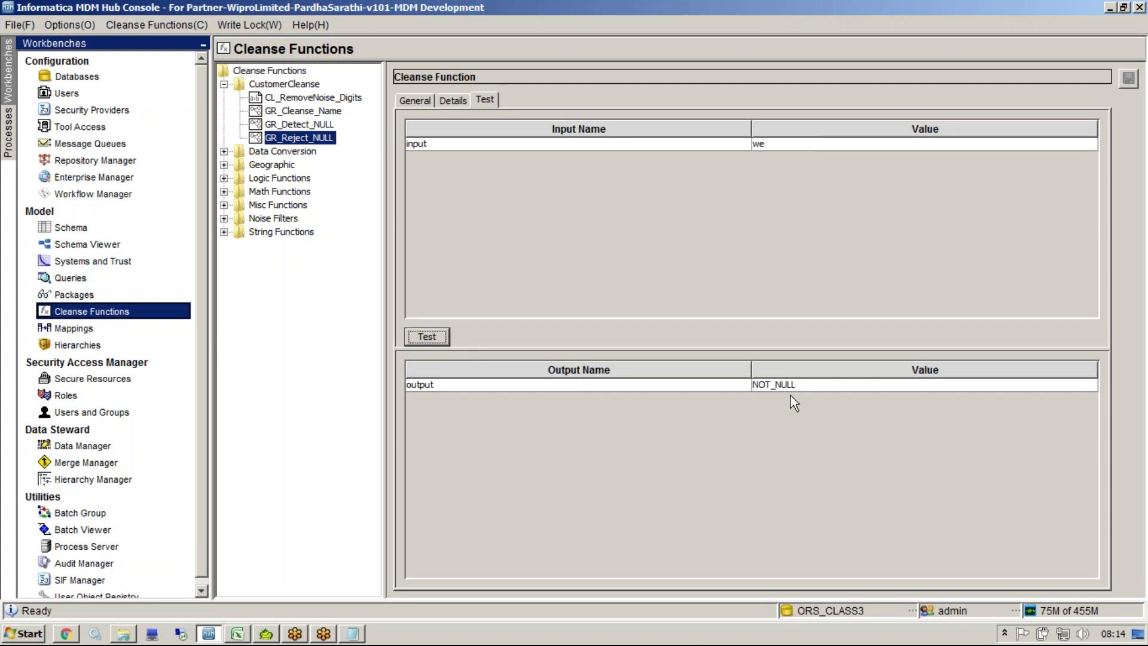
Step: Detach the GR_Detect_NULL-to-output wire in the graph
{"action": "left_click", "coordinate": [453, 100]}
{"action": "left_click", "coordinate": [636, 189]}
{"action": "left_click_drag", "start_coordinate": [635, 189], "coordinate": [744, 406]}
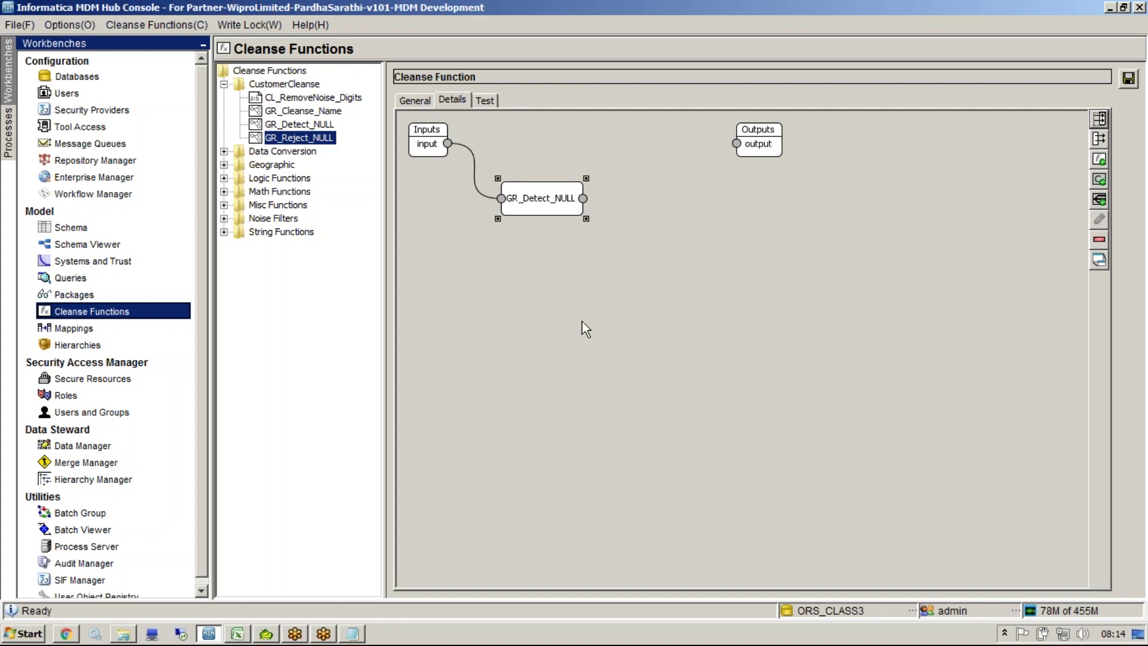
{"action": "left_click", "coordinate": [448, 221]}
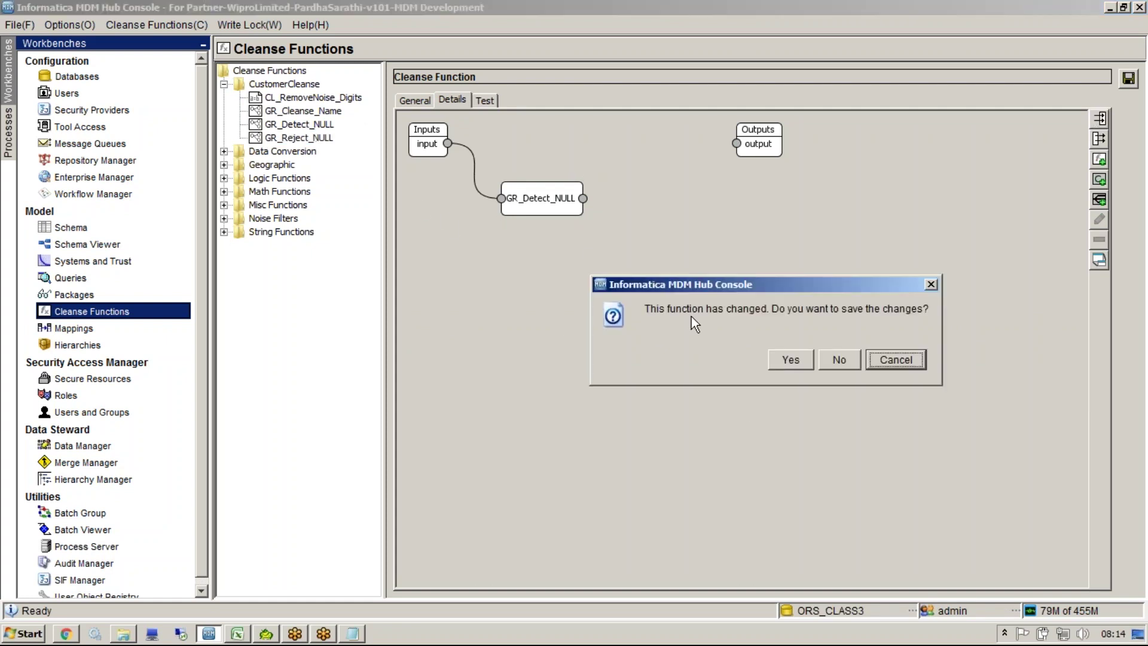
Step: Save GR_Reject_NULL's changes and open GR_Detect_NULL's graph, moving the Outputs box aside
{"action": "left_click", "coordinate": [788, 360]}
{"action": "left_click", "coordinate": [308, 125]}
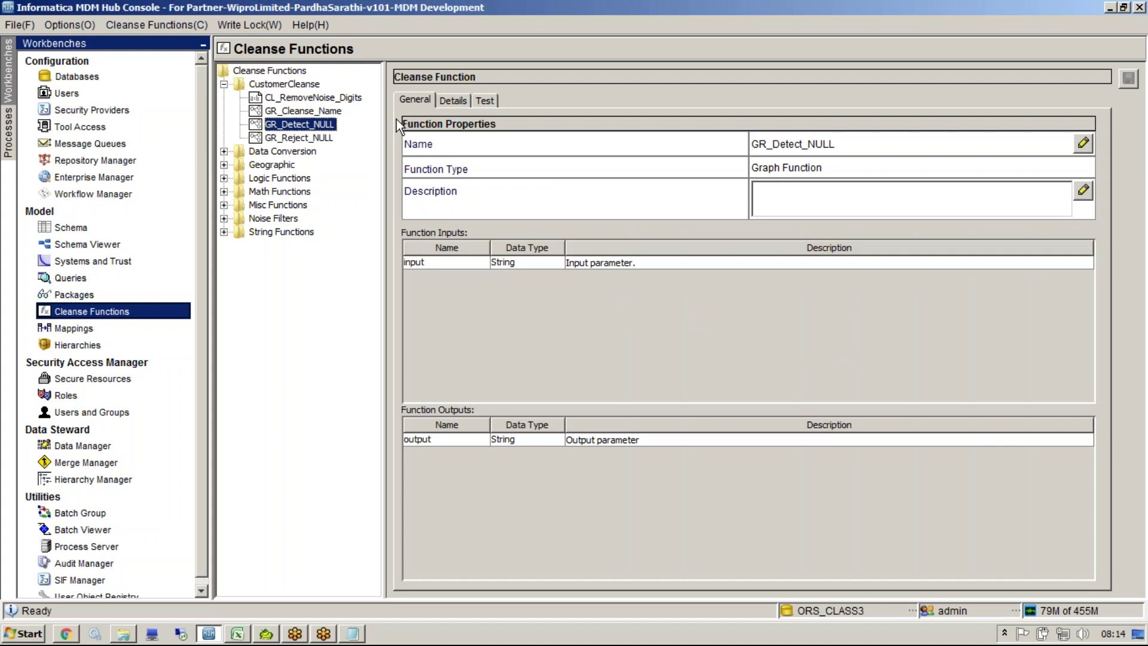
{"action": "left_click", "coordinate": [450, 101]}
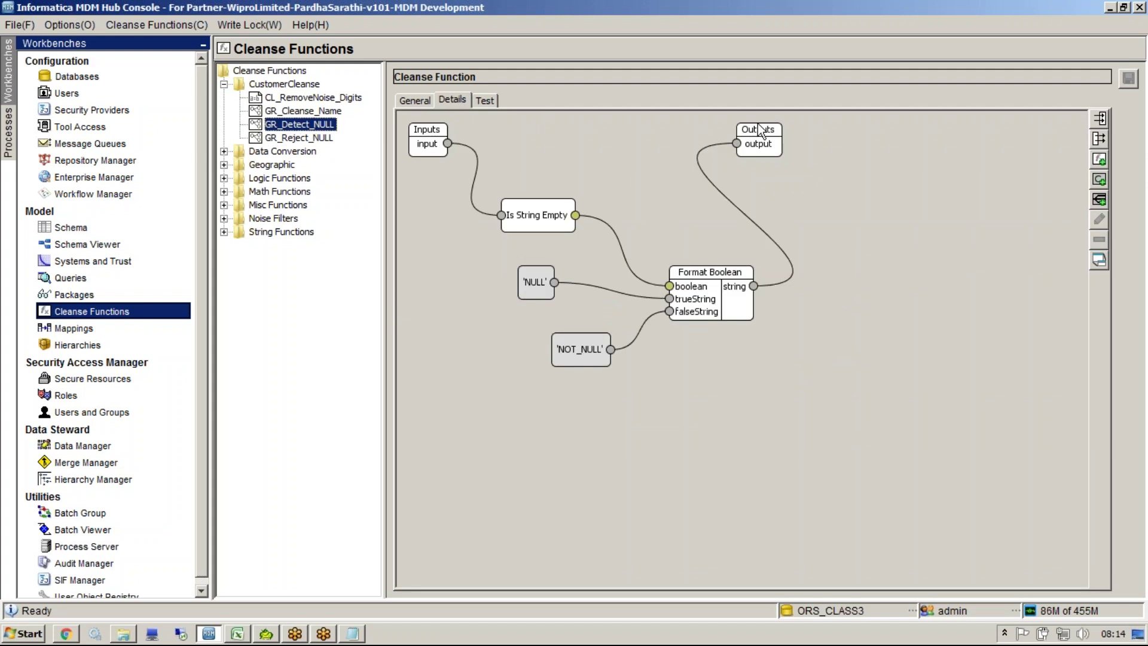
{"action": "left_click_drag", "start_coordinate": [759, 124], "coordinate": [893, 165]}
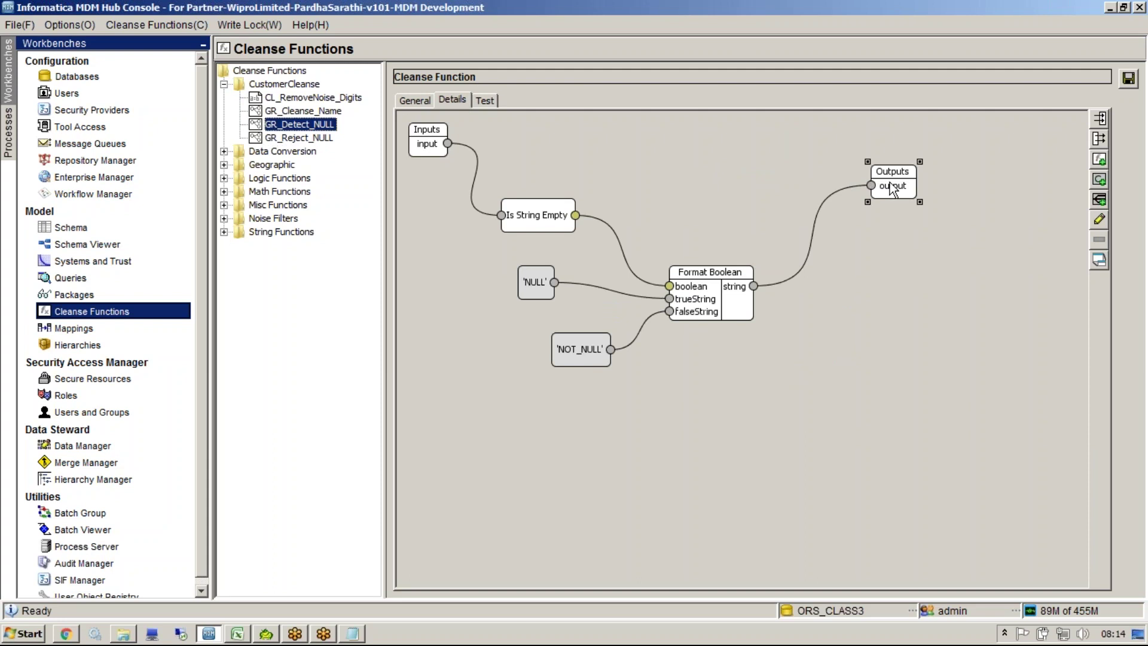
{"action": "left_click", "coordinate": [475, 173]}
Step: Add a second output parameter named NULL_Flag to GR_Detect_NULL's Outputs
{"action": "left_click", "coordinate": [900, 192]}
{"action": "double_click", "coordinate": [899, 192]}
{"action": "left_click", "coordinate": [671, 192]}
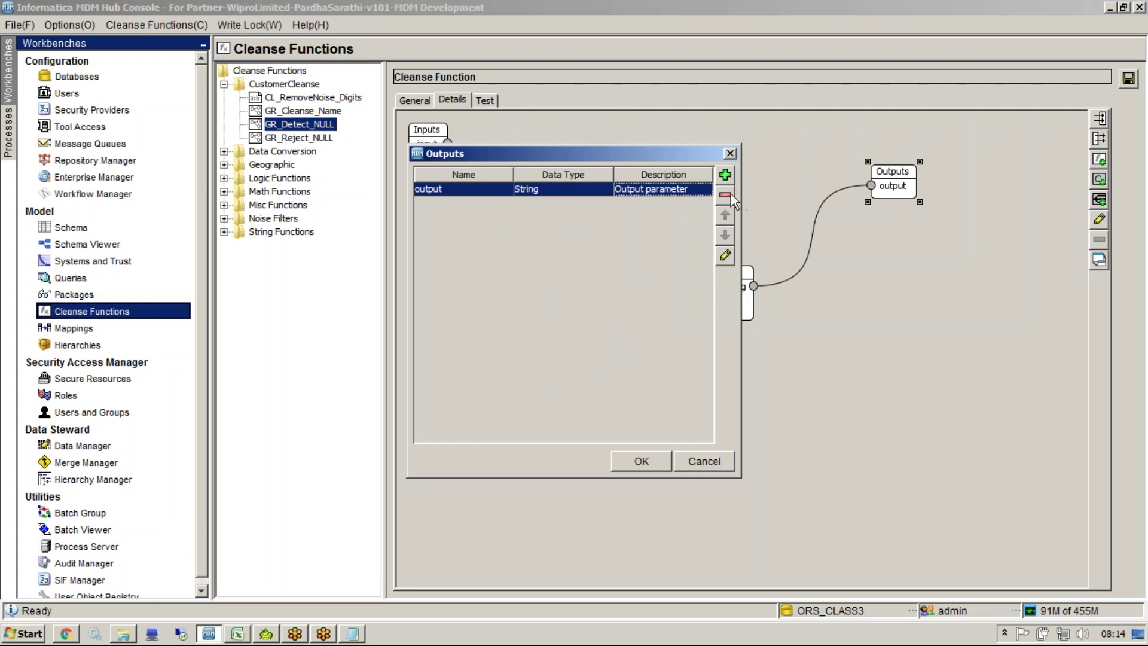
{"action": "left_click", "coordinate": [725, 198]}
{"action": "left_click", "coordinate": [633, 340]}
{"action": "left_click", "coordinate": [726, 175]}
{"action": "left_click", "coordinate": [609, 239]}
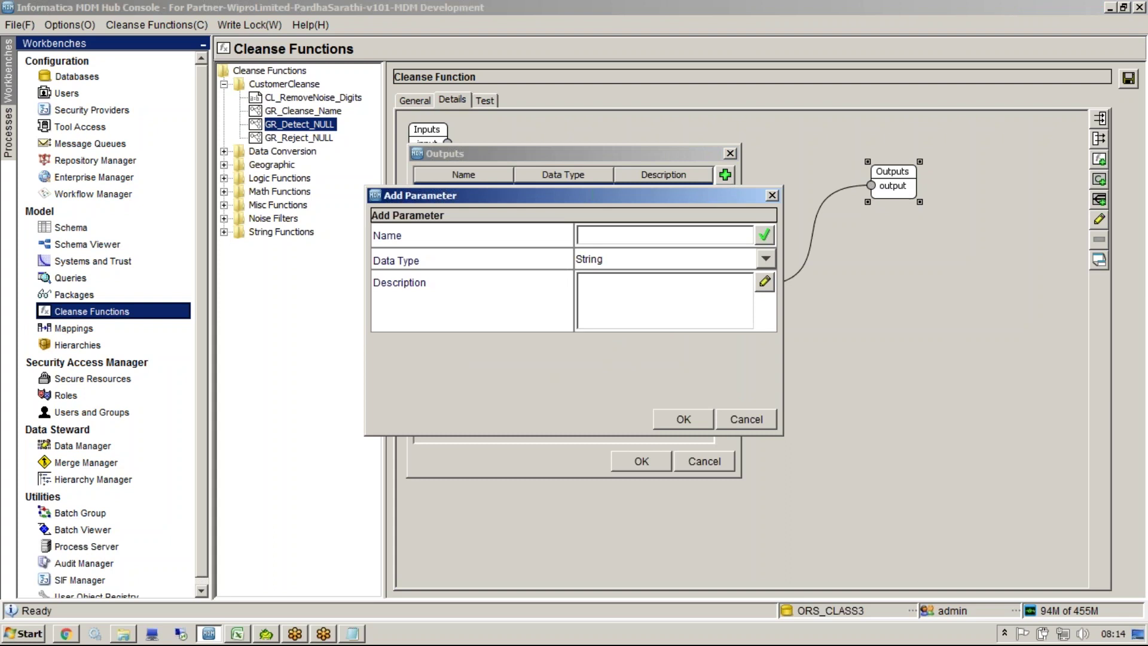
{"action": "type", "text": "NULL_Flag"}
{"action": "left_click", "coordinate": [679, 419]}
{"action": "left_click", "coordinate": [659, 461]}
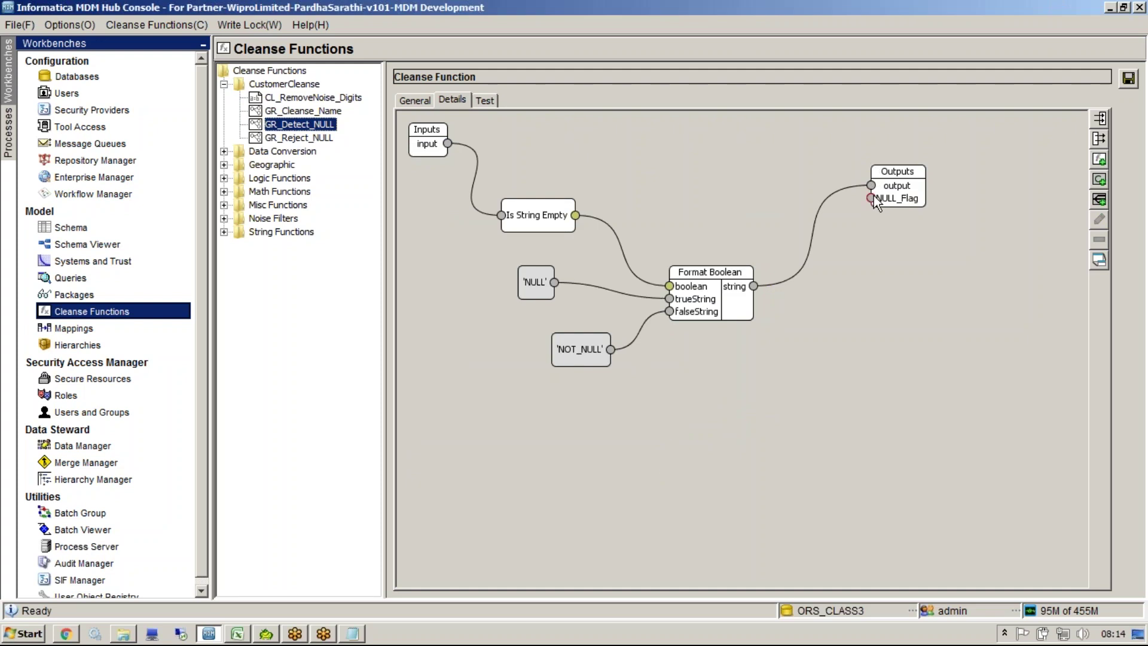
{"action": "left_click", "coordinate": [820, 211]}
Step: Connect Format Boolean's string to NULL_Flag and the input directly to output, then save GR_Detect_NULL
{"action": "left_click_drag", "start_coordinate": [755, 286], "coordinate": [871, 198]}
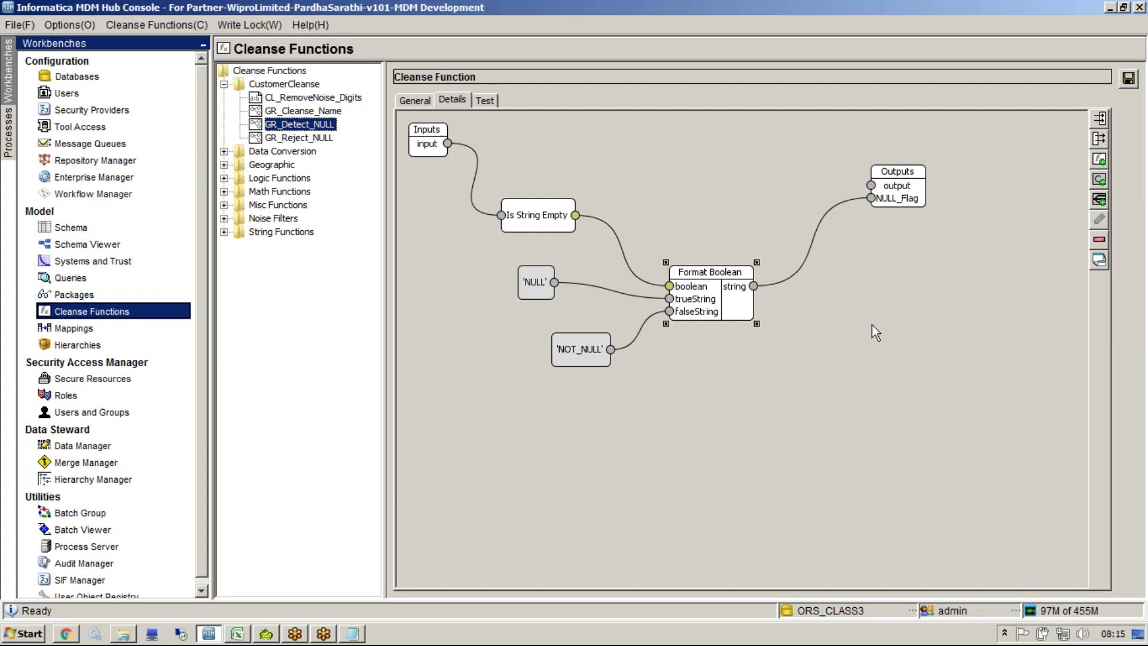
{"action": "left_click_drag", "start_coordinate": [448, 144], "coordinate": [867, 187]}
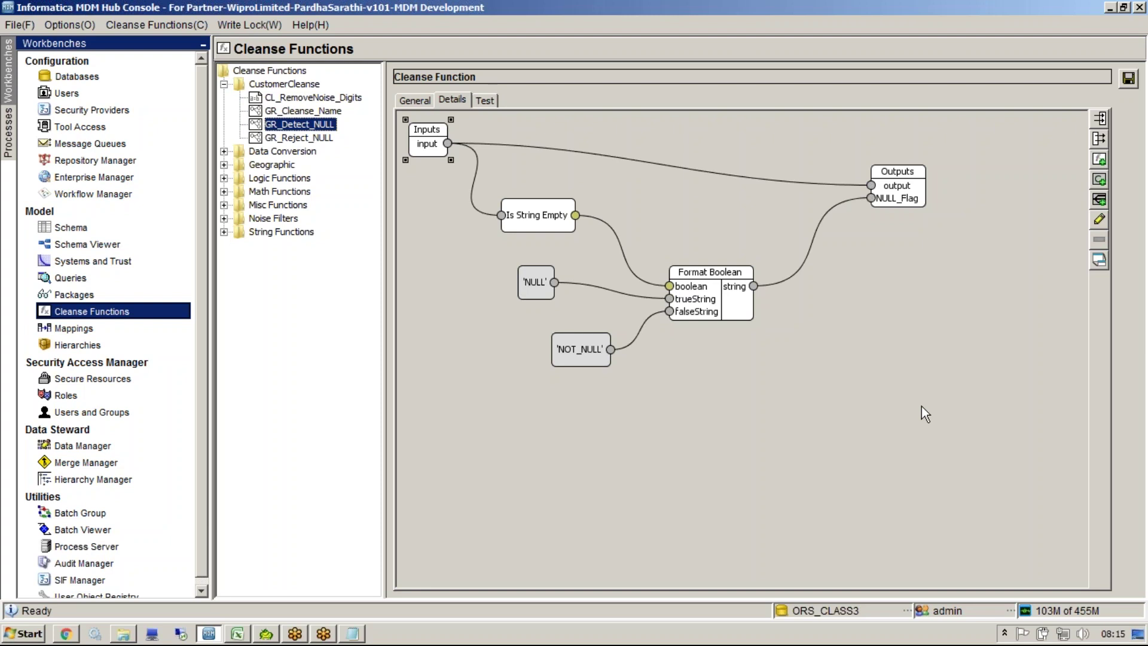
{"action": "left_click", "coordinate": [1128, 79]}
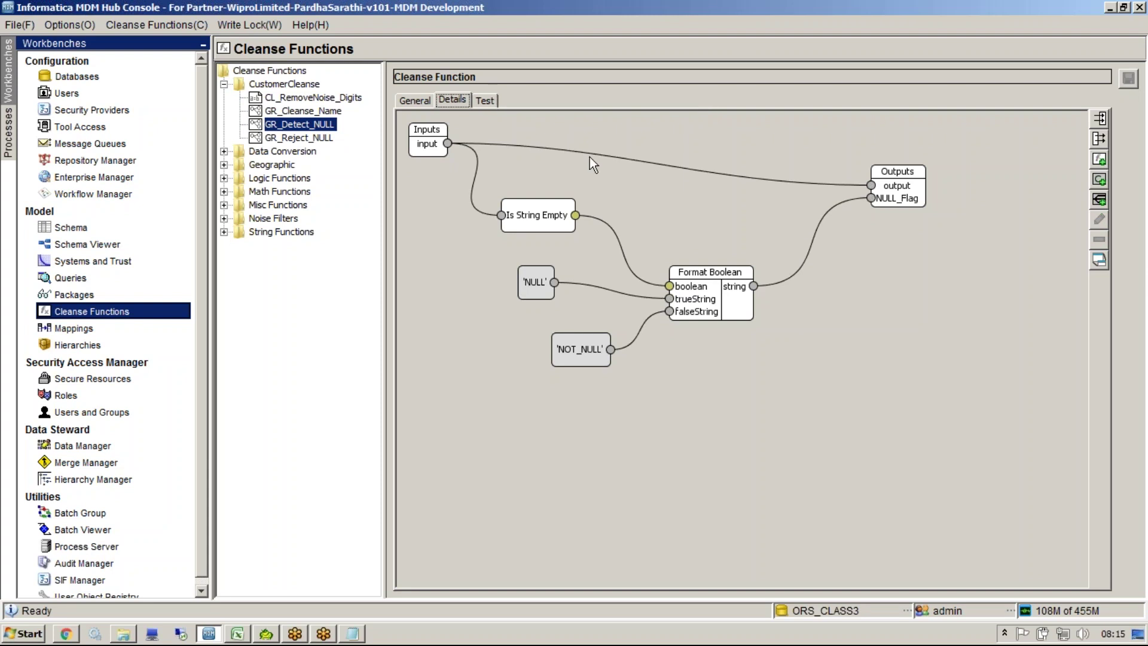
Step: Test GR_Detect_NULL with a sample name and check output and NULL_Flag (NOT_NULL)
{"action": "left_click", "coordinate": [485, 101]}
{"action": "left_click", "coordinate": [772, 143]}
{"action": "type", "text": "sulnill"}
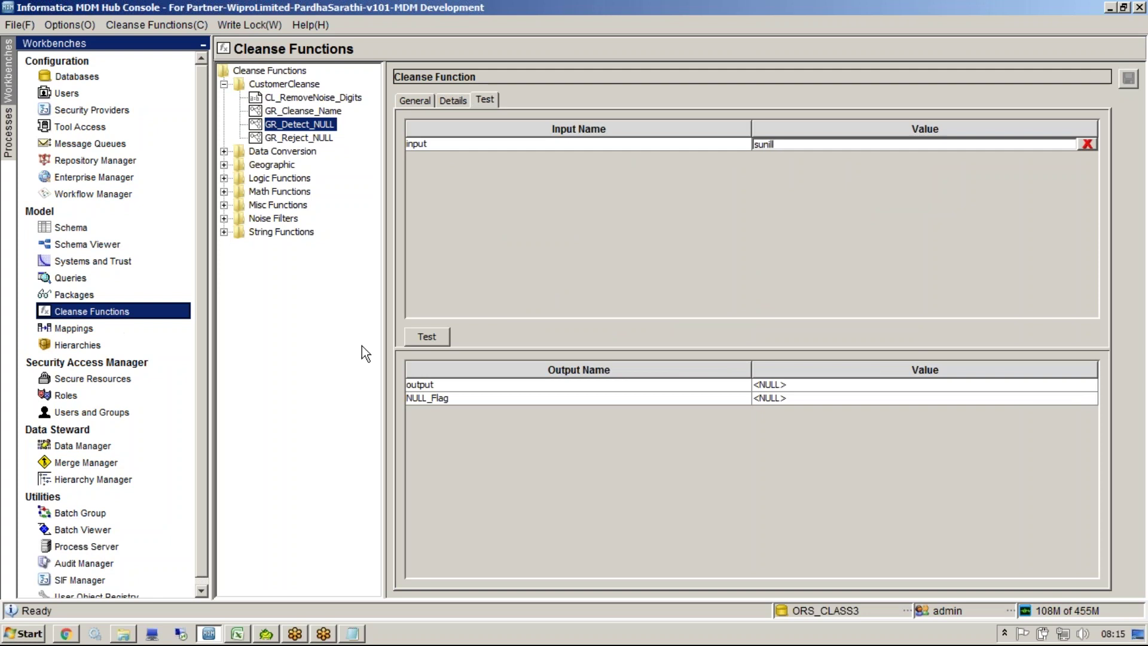
{"action": "left_click", "coordinate": [420, 339]}
{"action": "left_click", "coordinate": [789, 387]}
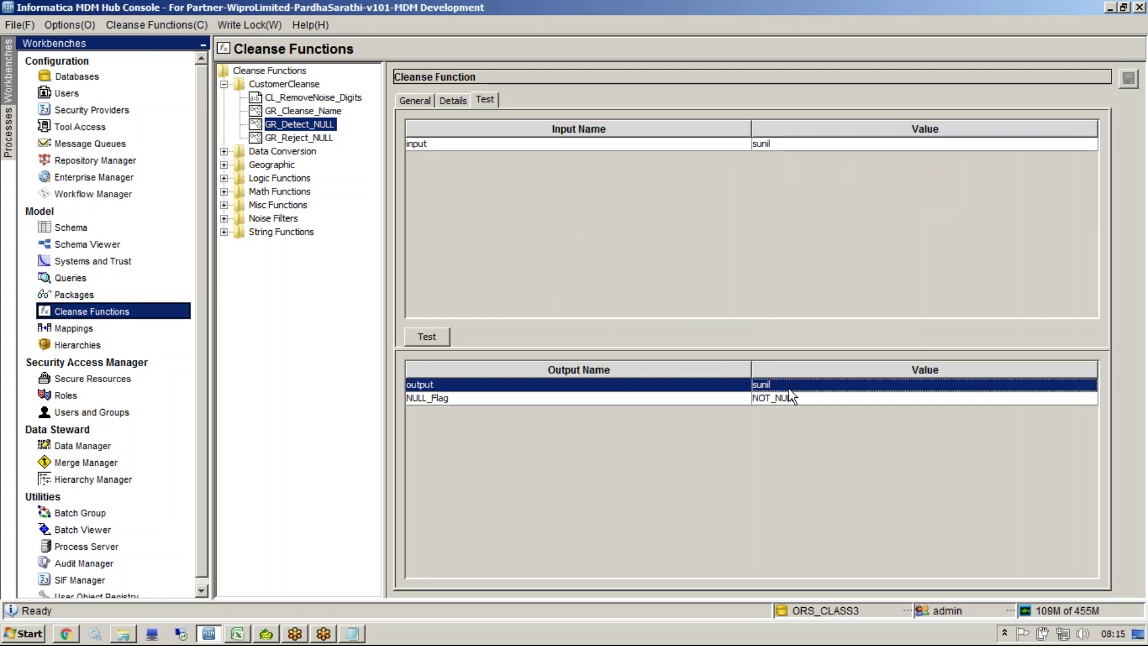
{"action": "left_click", "coordinate": [811, 409]}
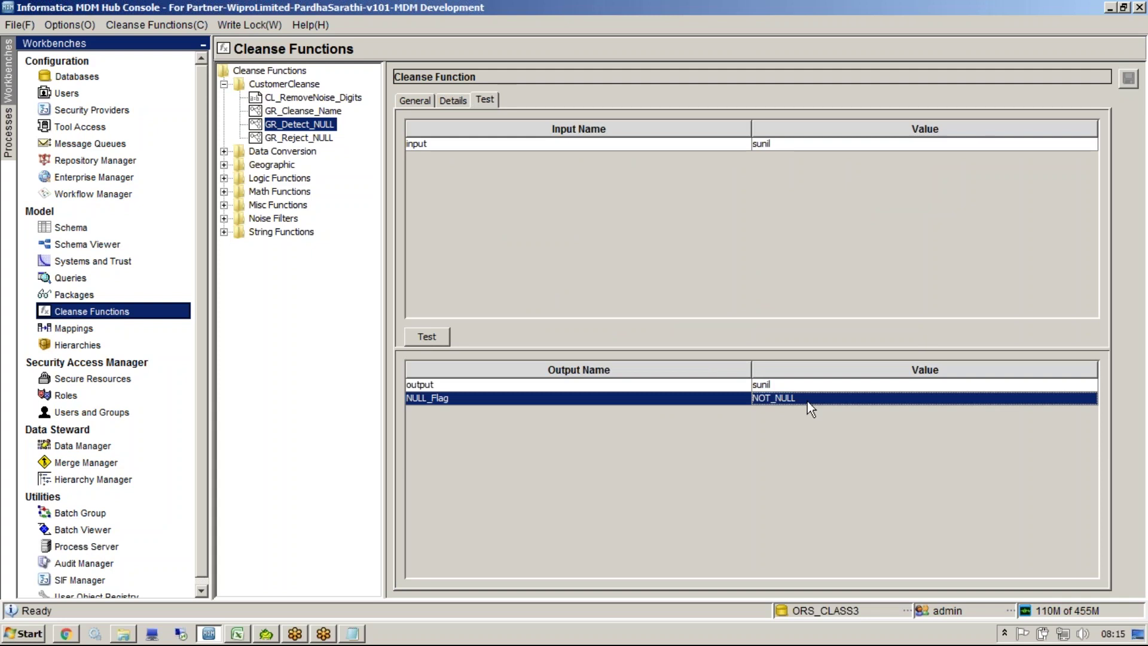
Step: Rerun the test with a null input, confirm NULL_Flag reads NULL, then reopen GR_Reject_NULL's graph
{"action": "left_click", "coordinate": [1093, 145]}
{"action": "key", "text": "Delete"}
{"action": "left_click", "coordinate": [441, 337]}
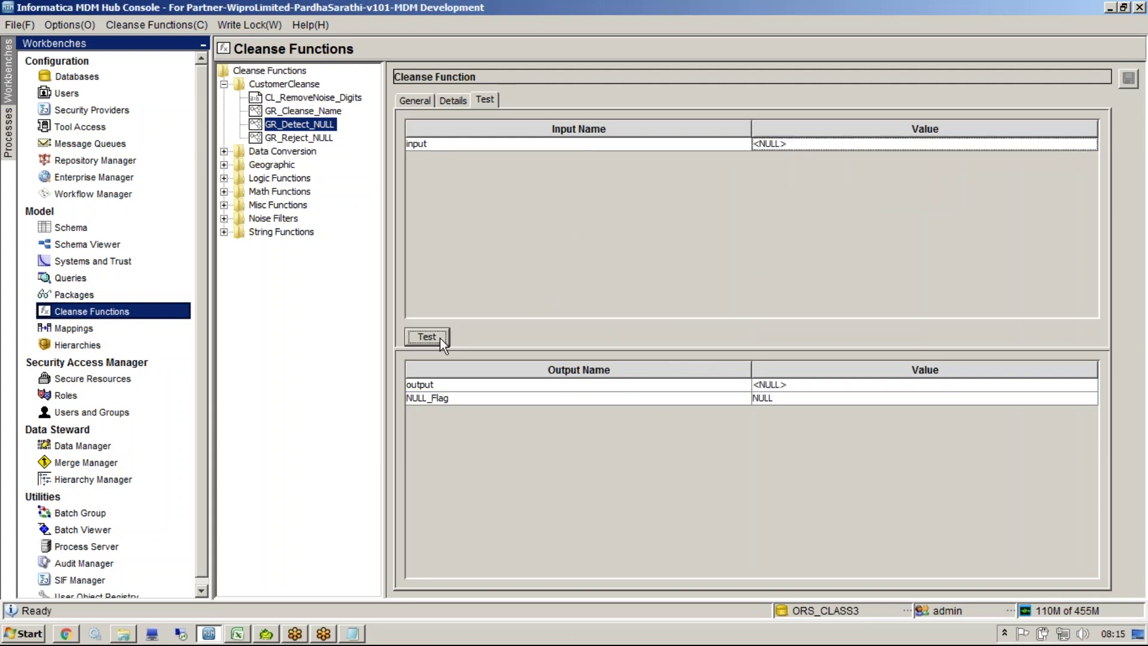
{"action": "left_click", "coordinate": [770, 400]}
{"action": "left_click", "coordinate": [774, 384]}
{"action": "left_click", "coordinate": [769, 399]}
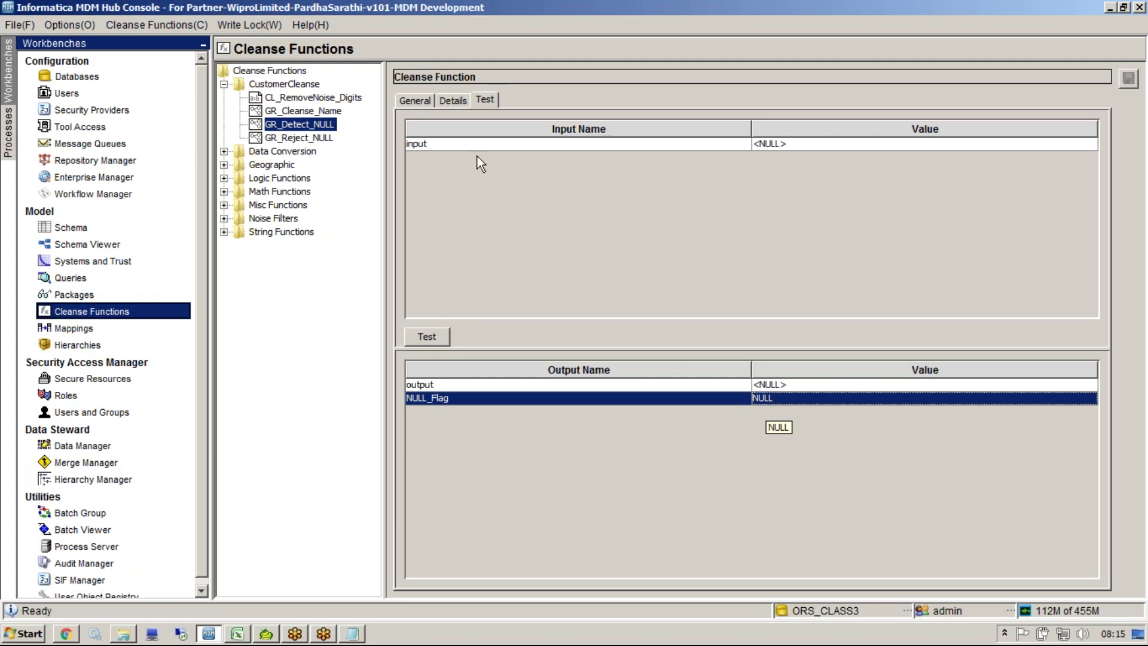
{"action": "left_click", "coordinate": [311, 139]}
{"action": "left_click", "coordinate": [445, 99]}
Step: Expand the GR_Detect_NULL node to show input, output and NULL_Flag ports, try wiring NULL_Flag, then return to Excel
{"action": "right_click", "coordinate": [550, 206]}
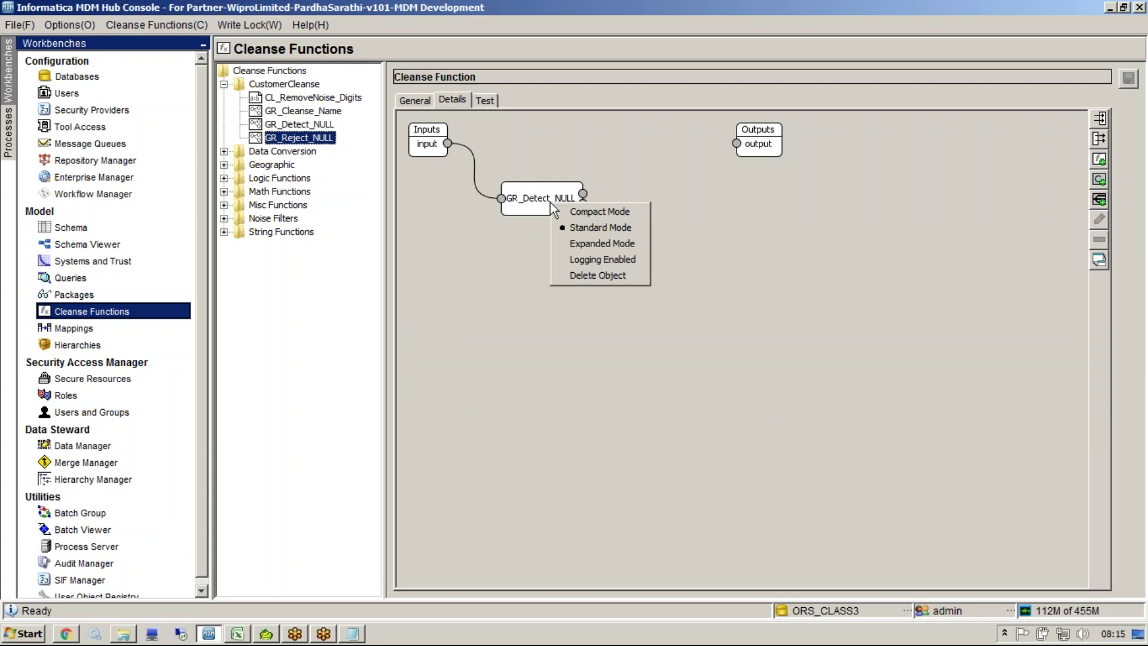
{"action": "left_click", "coordinate": [580, 228]}
{"action": "left_click_drag", "start_coordinate": [583, 215], "coordinate": [648, 258]}
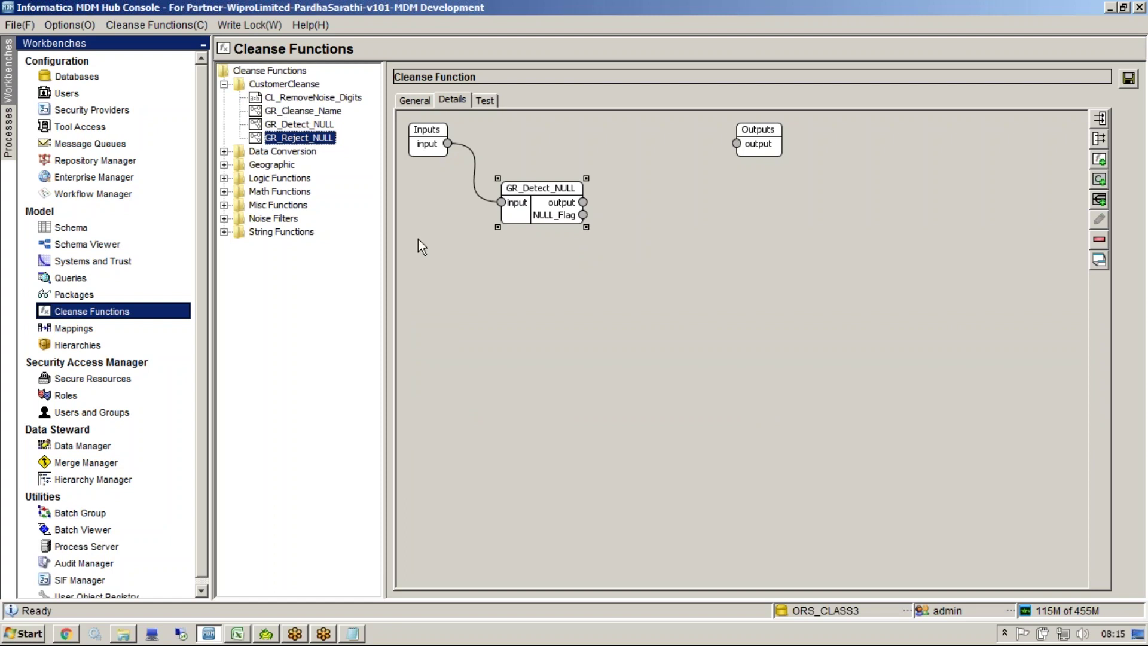
{"action": "left_click_drag", "start_coordinate": [583, 217], "coordinate": [671, 305]}
{"action": "left_click", "coordinate": [237, 633]}
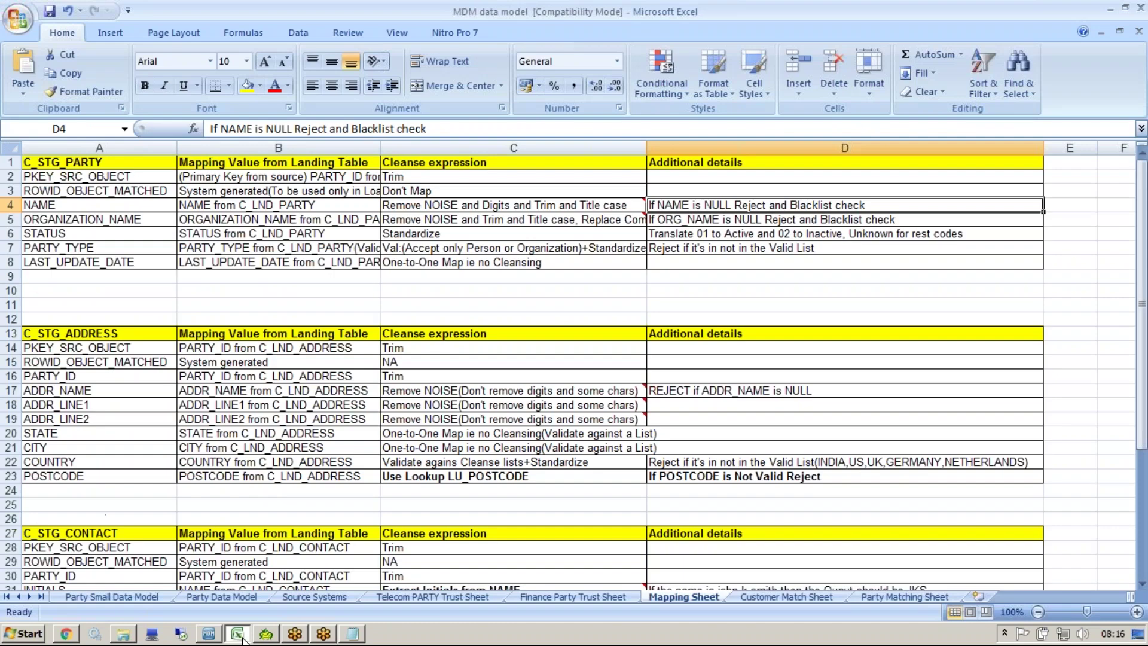
Step: Copy 'If NAME is NULL Reject' from the NAME rule in cell D4 and bring up the Notepad notes
{"action": "double_click", "coordinate": [768, 206]}
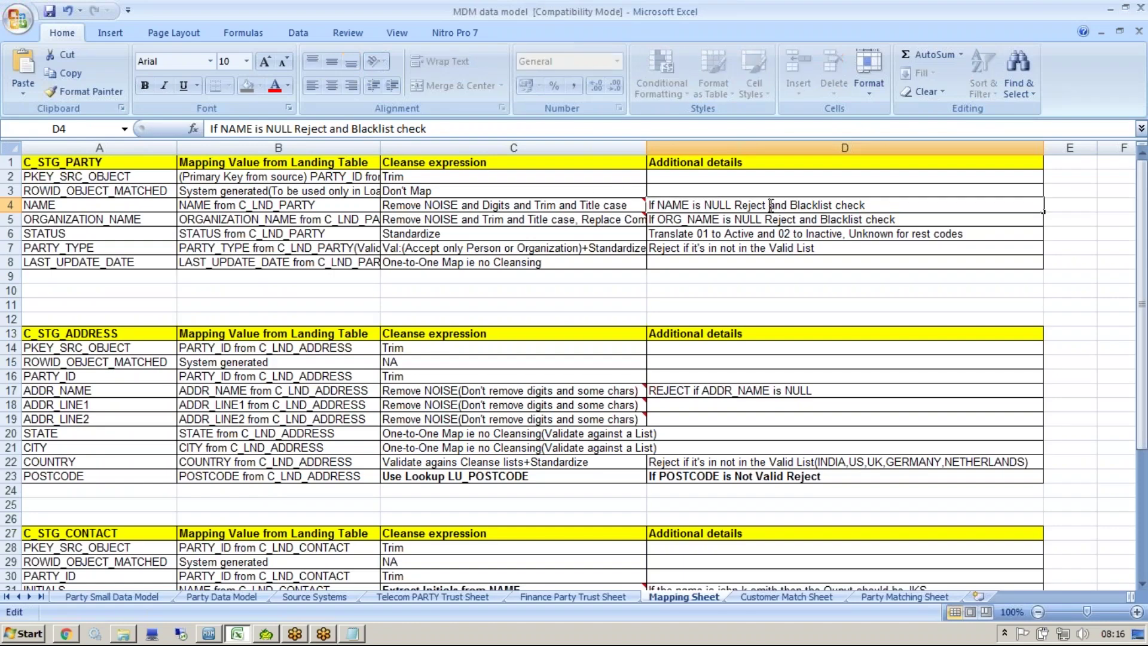
{"action": "left_click_drag", "start_coordinate": [770, 205], "coordinate": [554, 194]}
{"action": "key", "text": "ctrl+c"}
{"action": "left_click", "coordinate": [266, 638]}
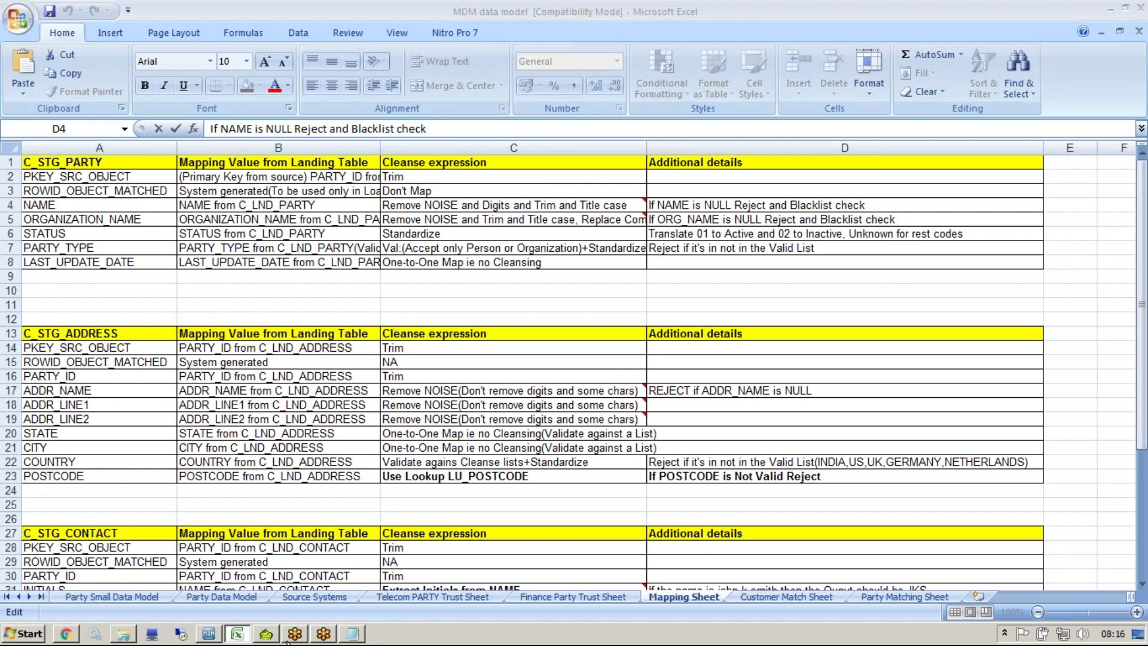
{"action": "left_click", "coordinate": [273, 635]}
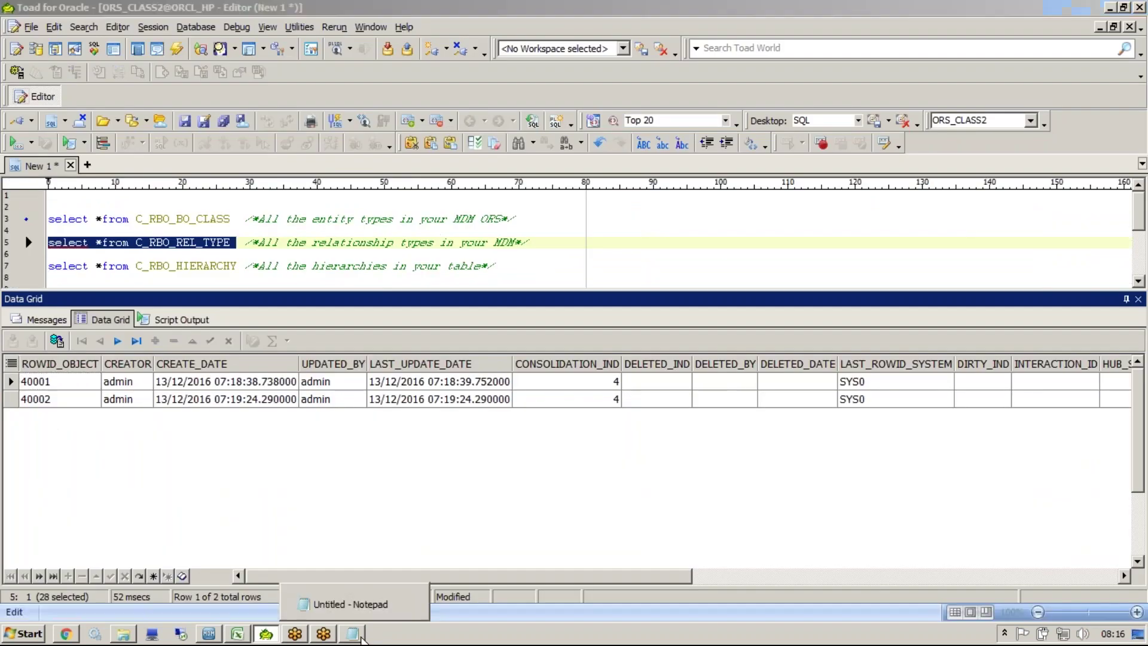
{"action": "left_click", "coordinate": [353, 634]}
{"action": "left_click", "coordinate": [505, 508]}
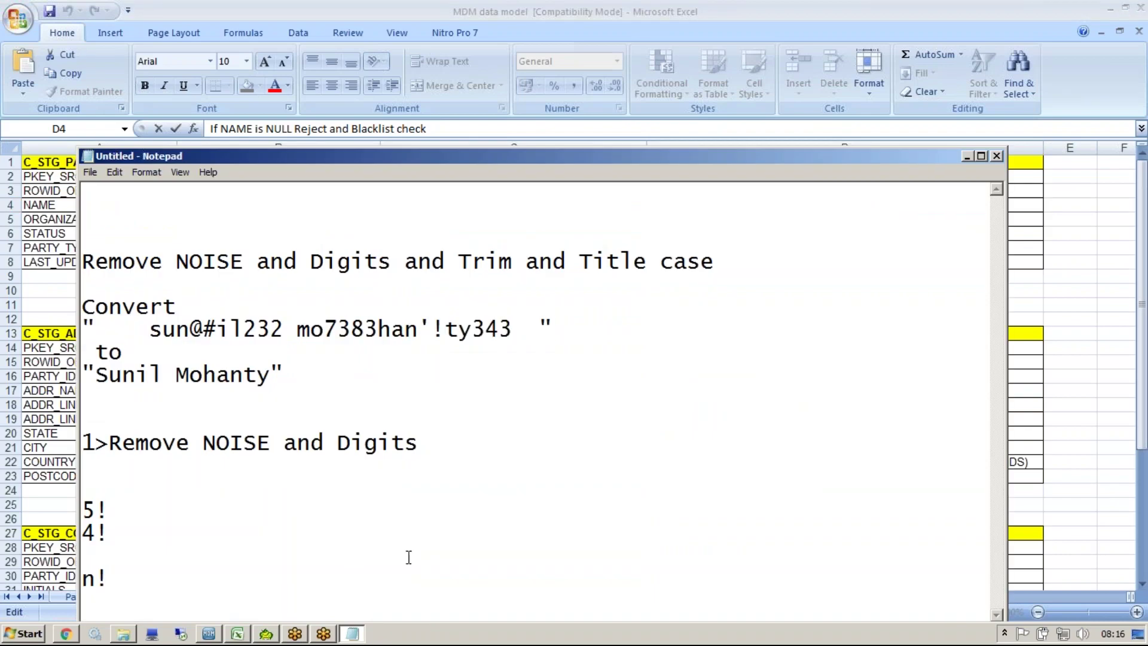
Step: Maximize Notepad and paste 'If NAME is NULL Reject' over the 4! through n! scratch lines
{"action": "double_click", "coordinate": [359, 156]}
{"action": "left_click_drag", "start_coordinate": [246, 438], "coordinate": [3, 359]}
{"action": "key", "text": "ctrl+v"}
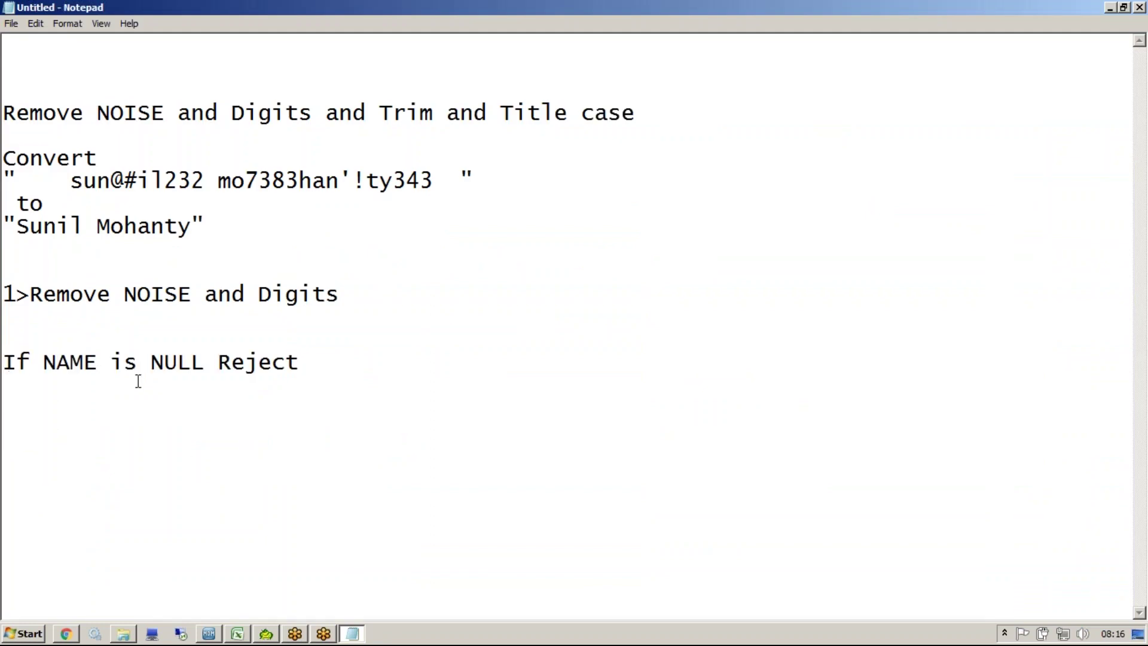
Step: Add the steps '1>Null detector' and '2>Reject based on NULL' below the rule
{"action": "key", "text": "Return"}
{"action": "key", "text": "Return"}
{"action": "type", "text": "1>Null de"}
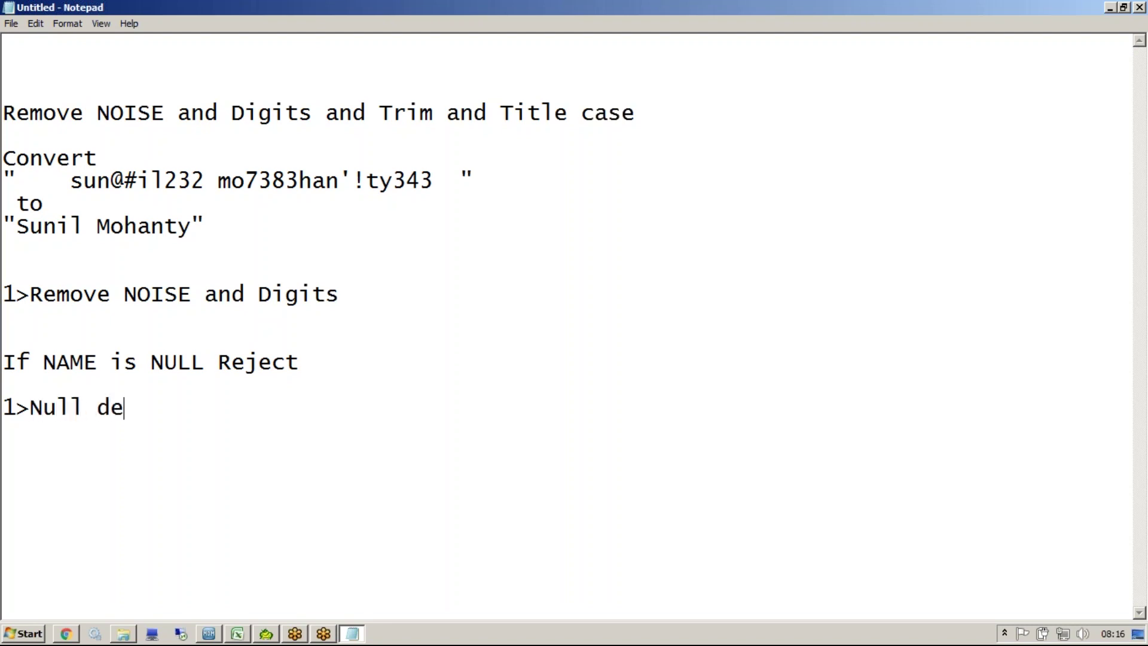
{"action": "type", "text": "tector"}
{"action": "key", "text": "Return"}
{"action": "type", "text": "2>Re"}
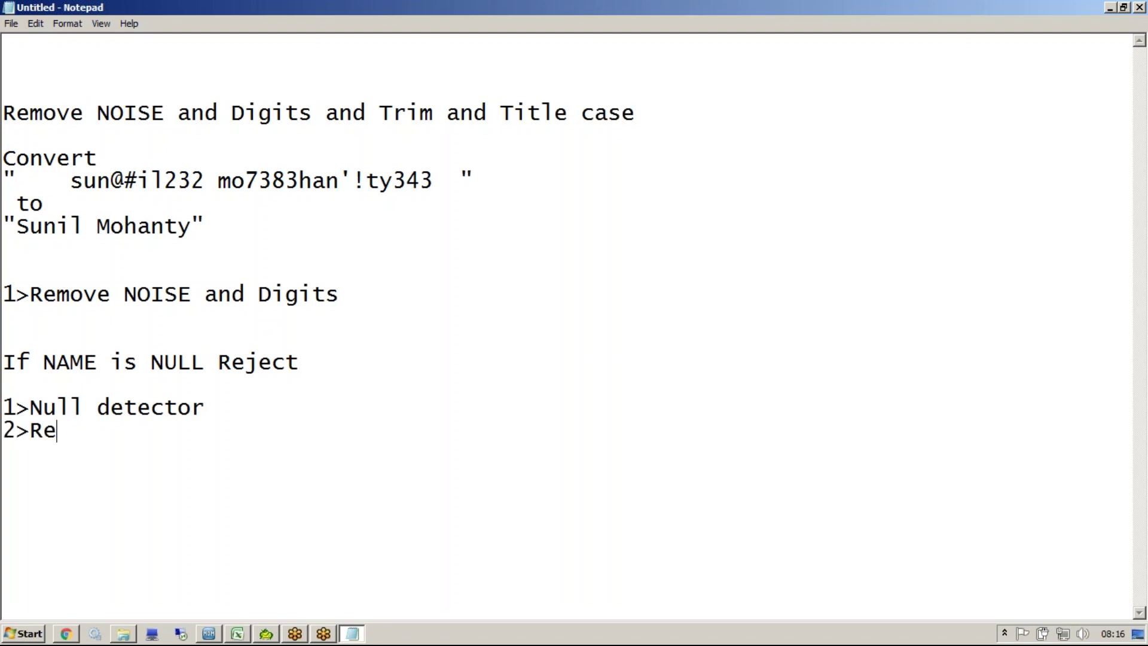
{"action": "type", "text": "ject based"}
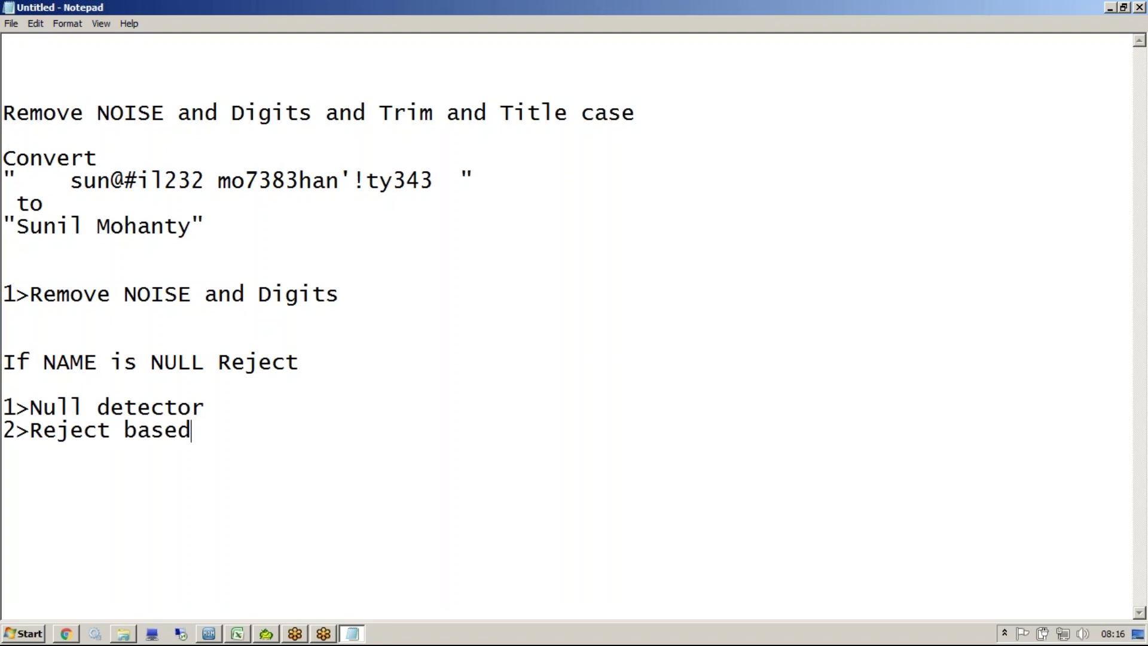
{"action": "type", "text": " on NULL"}
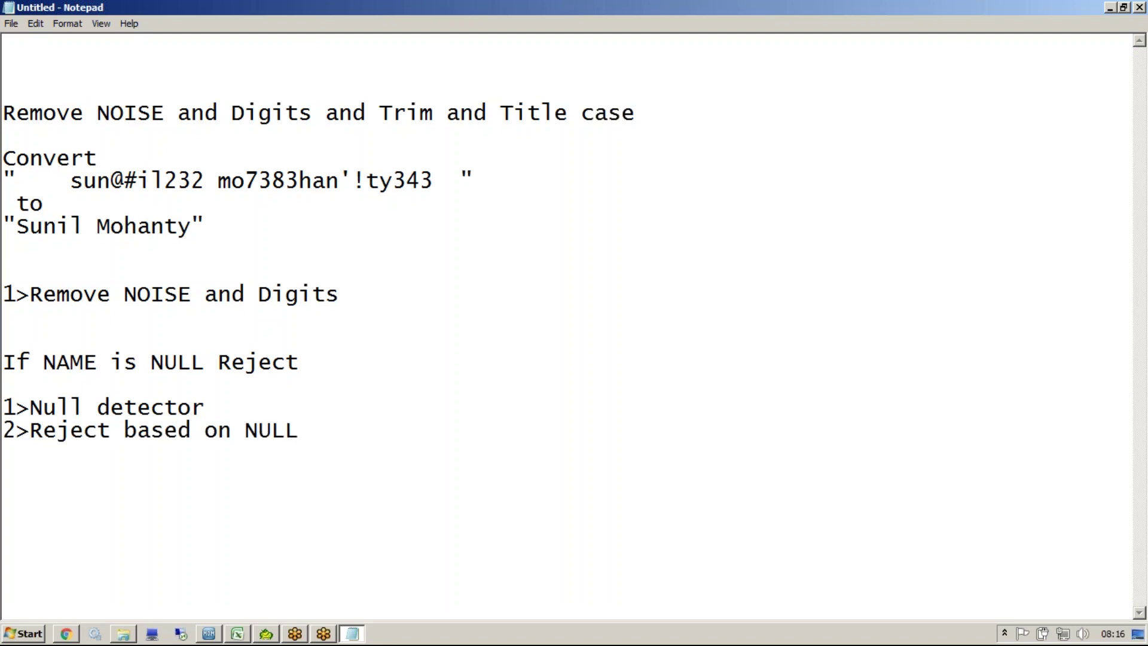
{"action": "left_click_drag", "start_coordinate": [315, 428], "coordinate": [31, 432]}
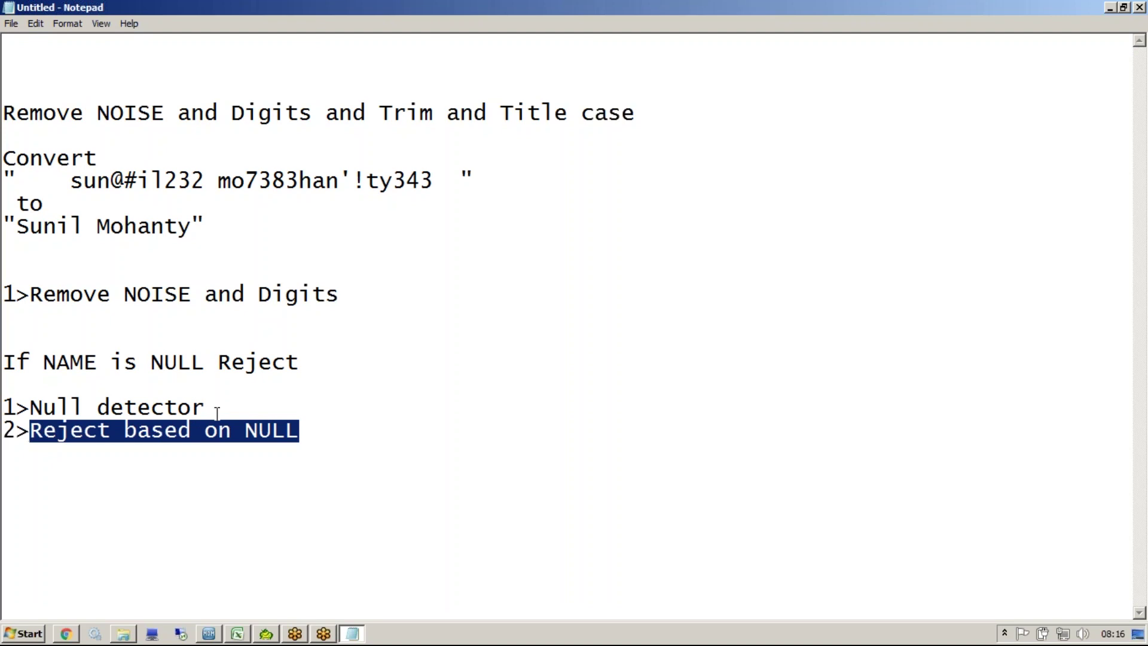
{"action": "left_click_drag", "start_coordinate": [311, 434], "coordinate": [333, 423]}
{"action": "left_click", "coordinate": [308, 429]}
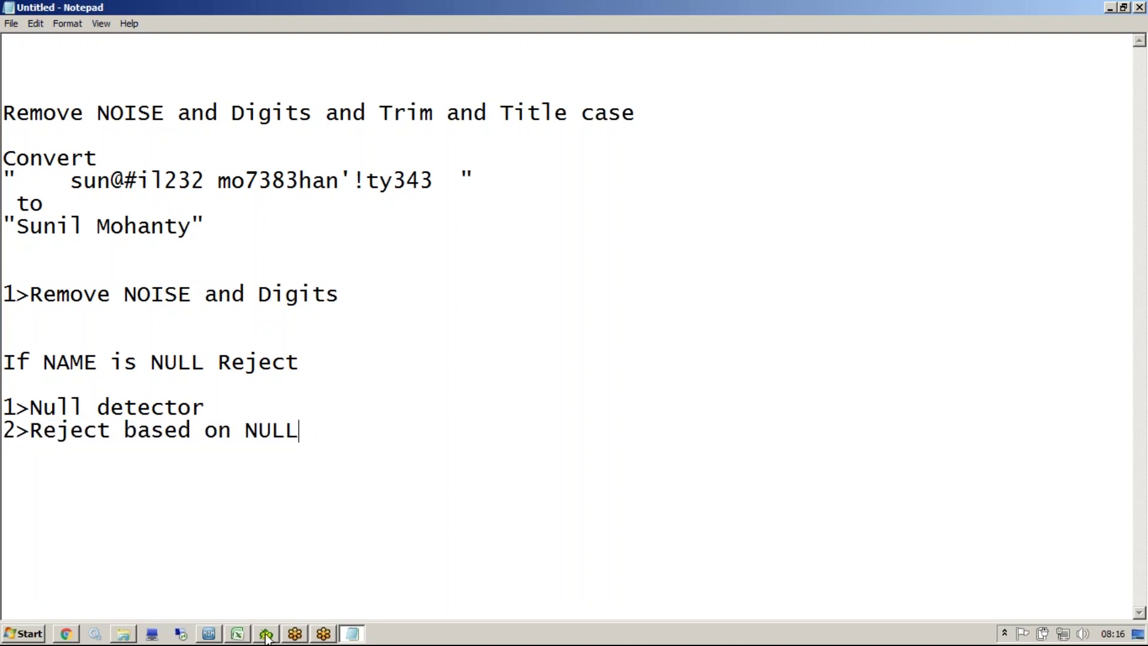
Step: In the MDM Hub Console, delete the GR_Detect_NULL node from the GR_Reject_NULL graph
{"action": "left_click", "coordinate": [209, 634]}
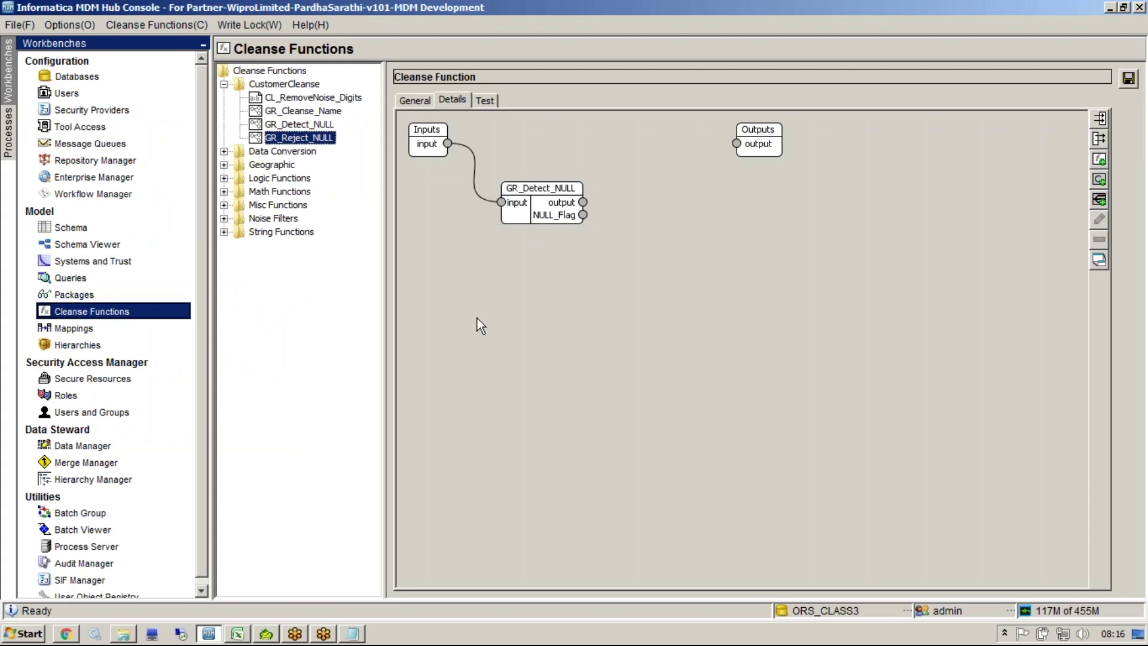
{"action": "left_click", "coordinate": [555, 206]}
{"action": "key", "text": "Delete"}
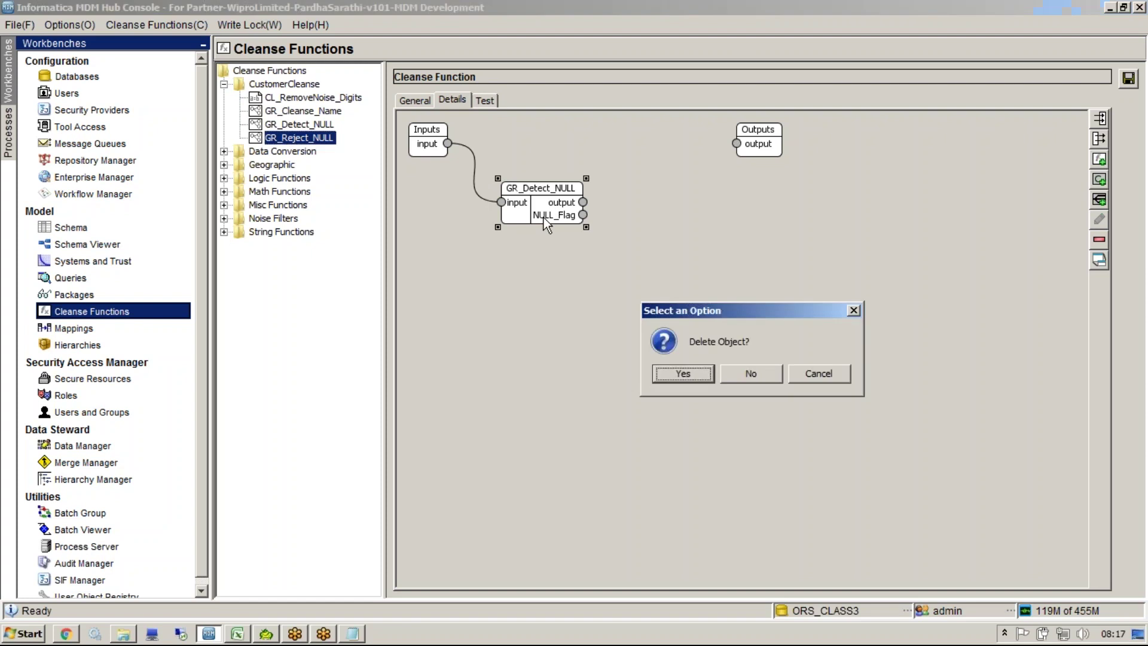
{"action": "key", "text": "Return"}
{"action": "left_click_drag", "start_coordinate": [432, 145], "coordinate": [457, 154]}
{"action": "left_click", "coordinate": [411, 180]}
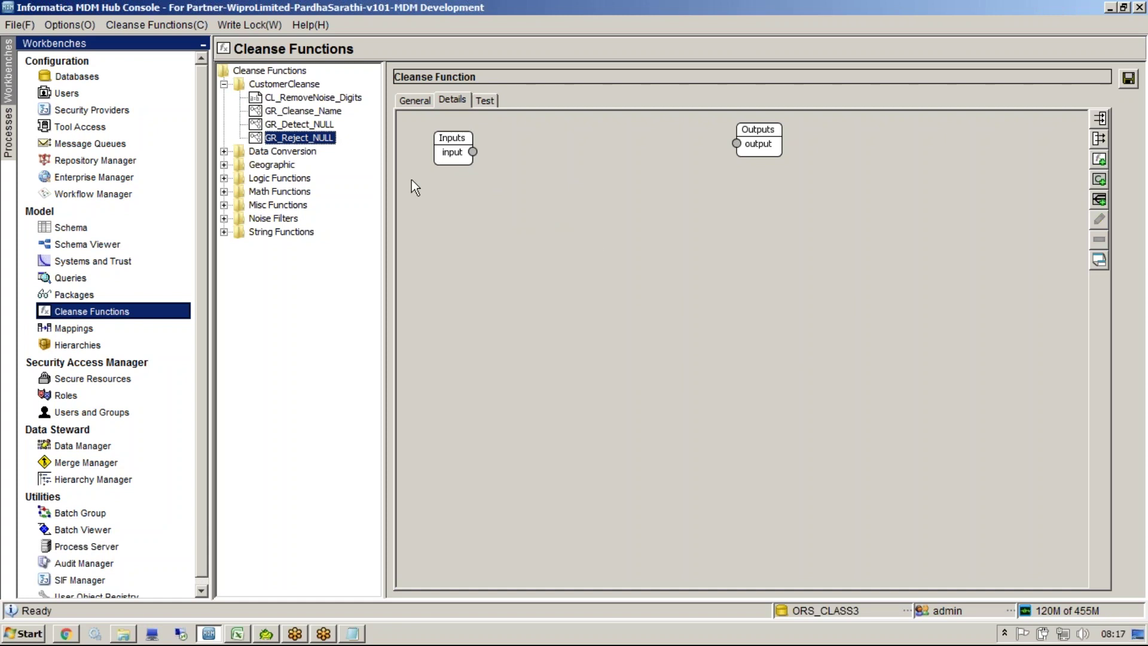
Step: Open the GR_Detect_NULL function without saving changes, then return to GR_Reject_NULL
{"action": "left_click", "coordinate": [298, 127]}
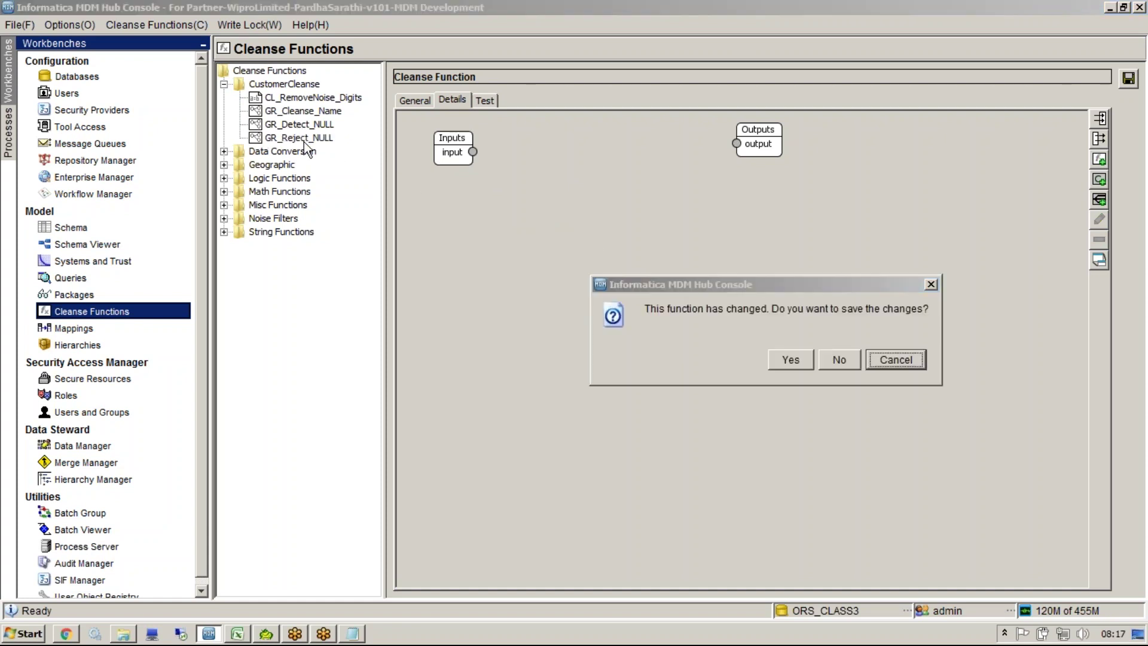
{"action": "left_click", "coordinate": [853, 362]}
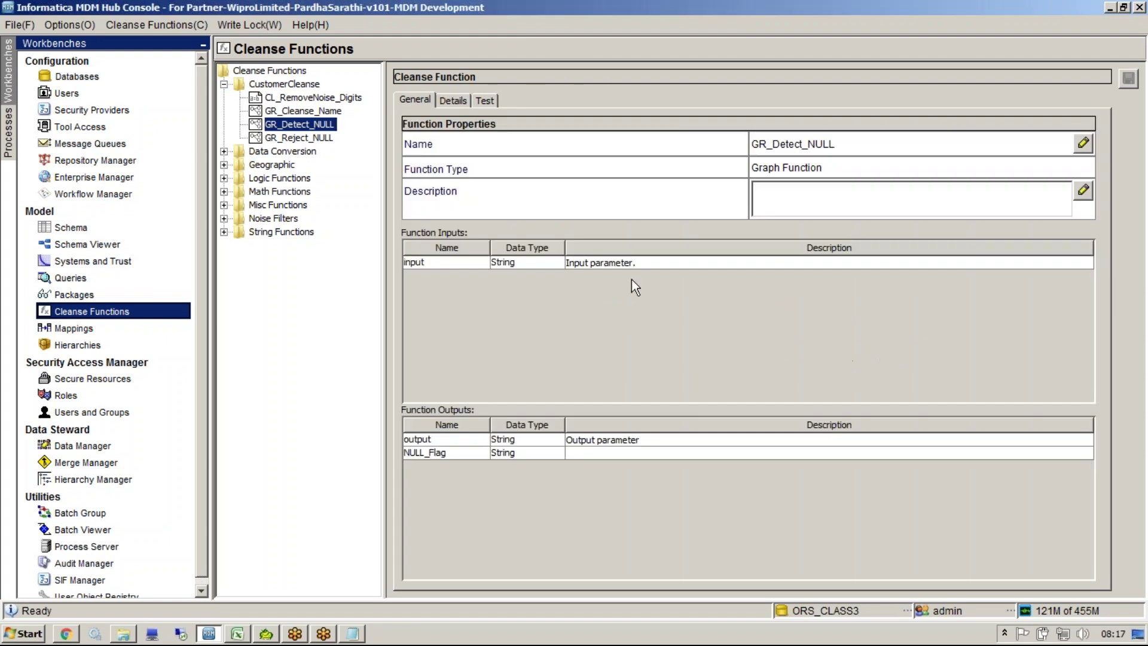
{"action": "left_click", "coordinate": [301, 138]}
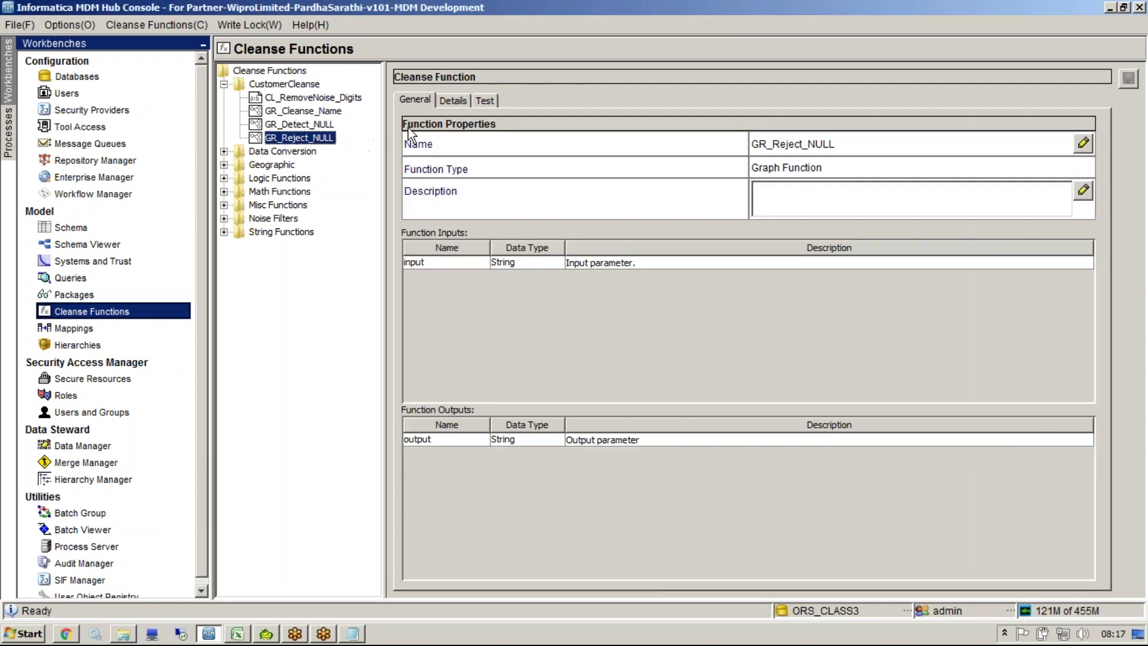
Step: Delete GR_Detect_NULL again in the graph diagram, leaving only Inputs and Outputs, and check the inputs list
{"action": "left_click", "coordinate": [449, 100]}
{"action": "left_click", "coordinate": [524, 202]}
{"action": "key", "text": "Delete"}
{"action": "key", "text": "Return"}
{"action": "double_click", "coordinate": [430, 148]}
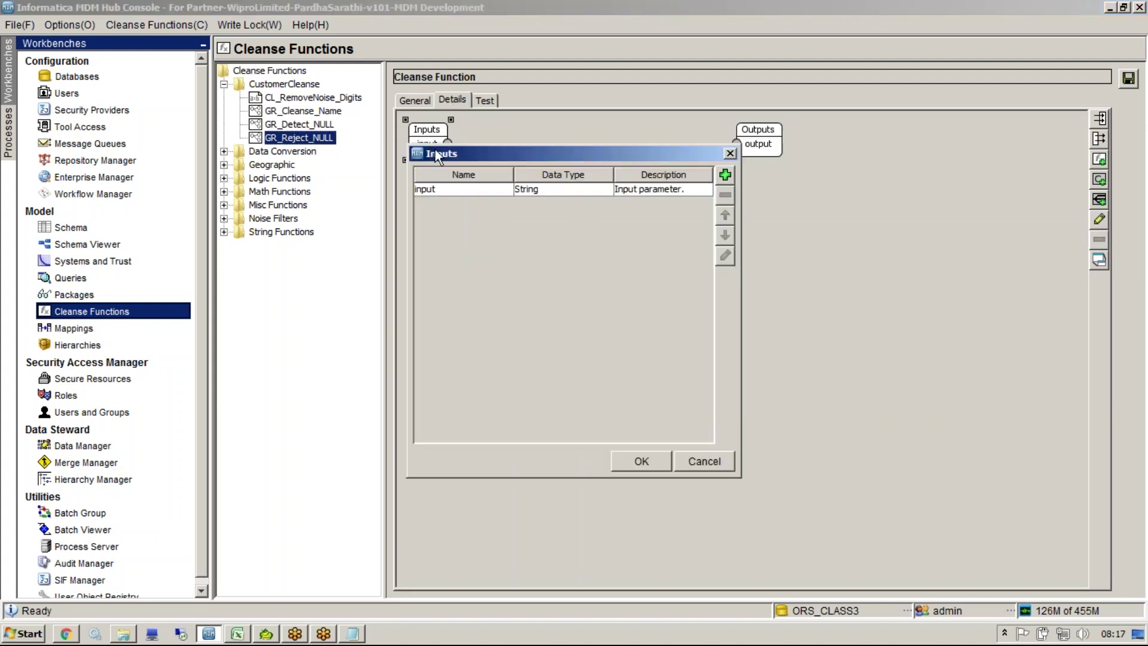
{"action": "left_click", "coordinate": [730, 154]}
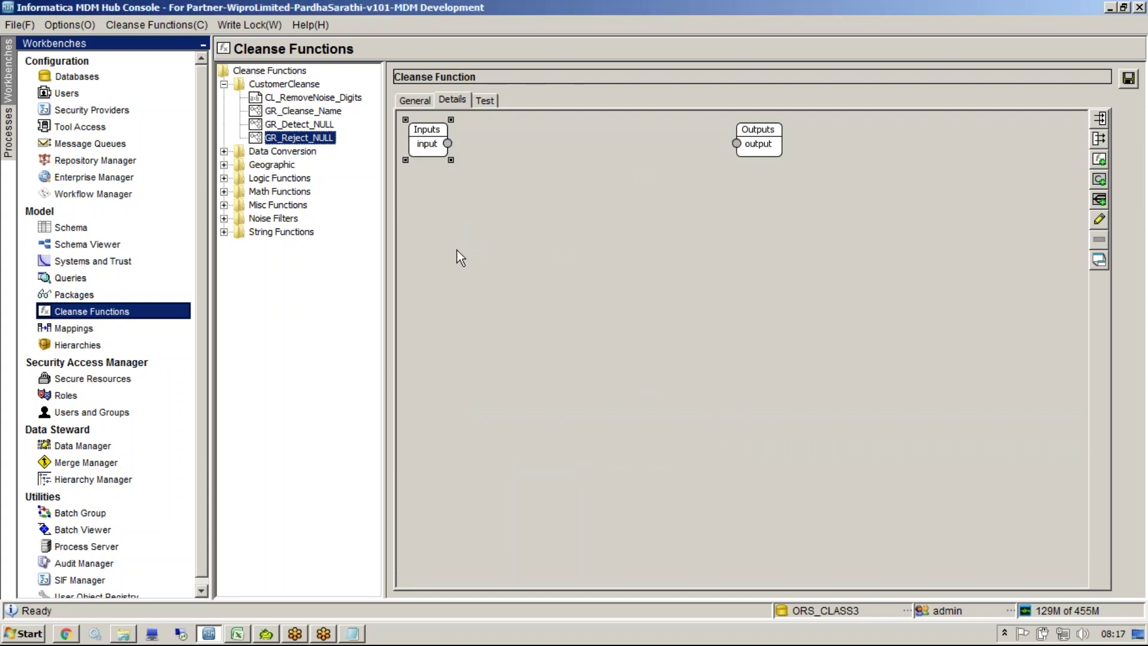
{"action": "left_click", "coordinate": [353, 636]}
Step: Select the '1>Null detector' line in the notes, then switch back to the MDM Hub Console
{"action": "key", "text": "Return"}
{"action": "key", "text": "Return"}
{"action": "key", "text": "Return"}
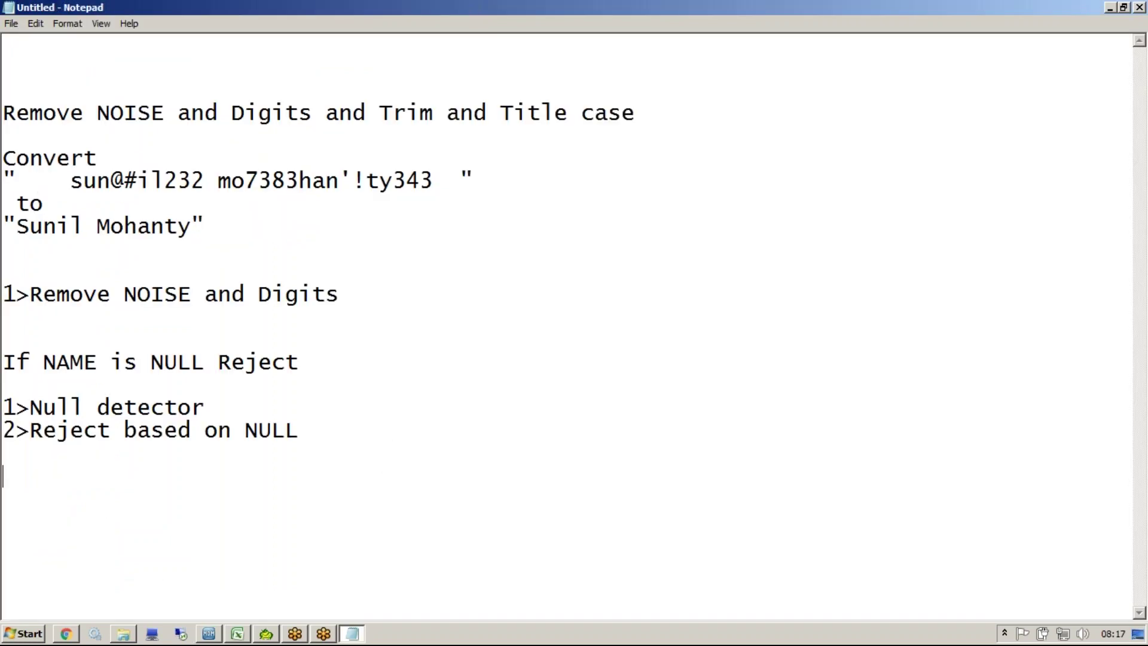
{"action": "left_click_drag", "start_coordinate": [206, 408], "coordinate": [315, 431]}
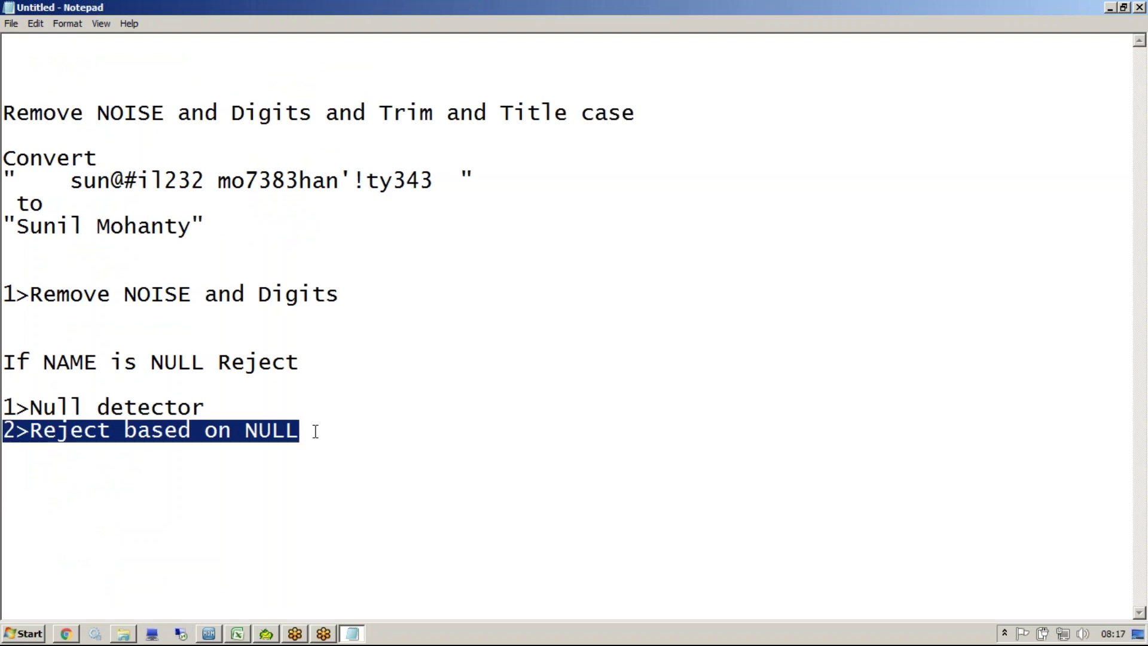
{"action": "left_click_drag", "start_coordinate": [218, 417], "coordinate": [7, 414]}
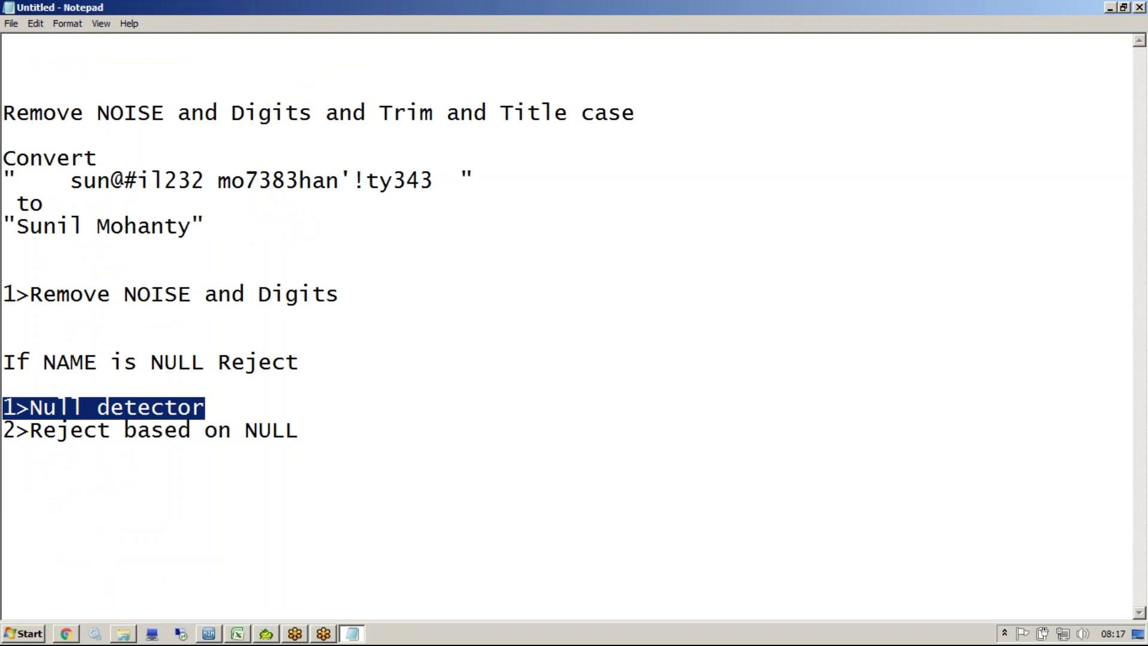
{"action": "key", "text": "alt+Tab"}
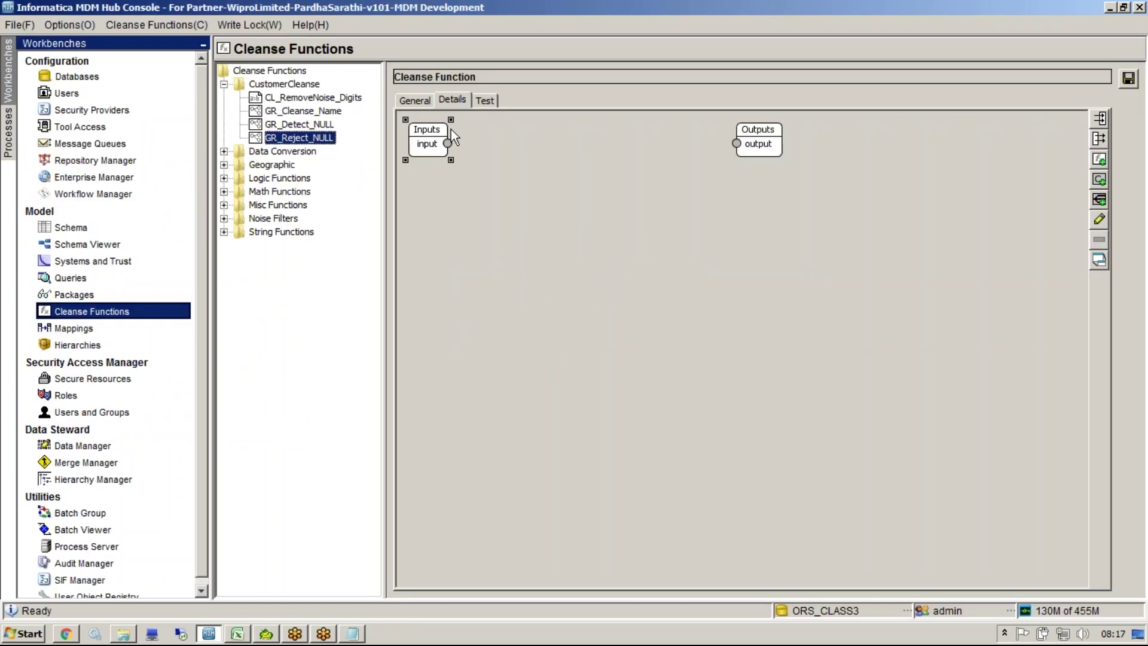
Step: Add a second String input parameter, NULL_Flag, to GR_Reject_NULL next to the existing input
{"action": "double_click", "coordinate": [435, 146]}
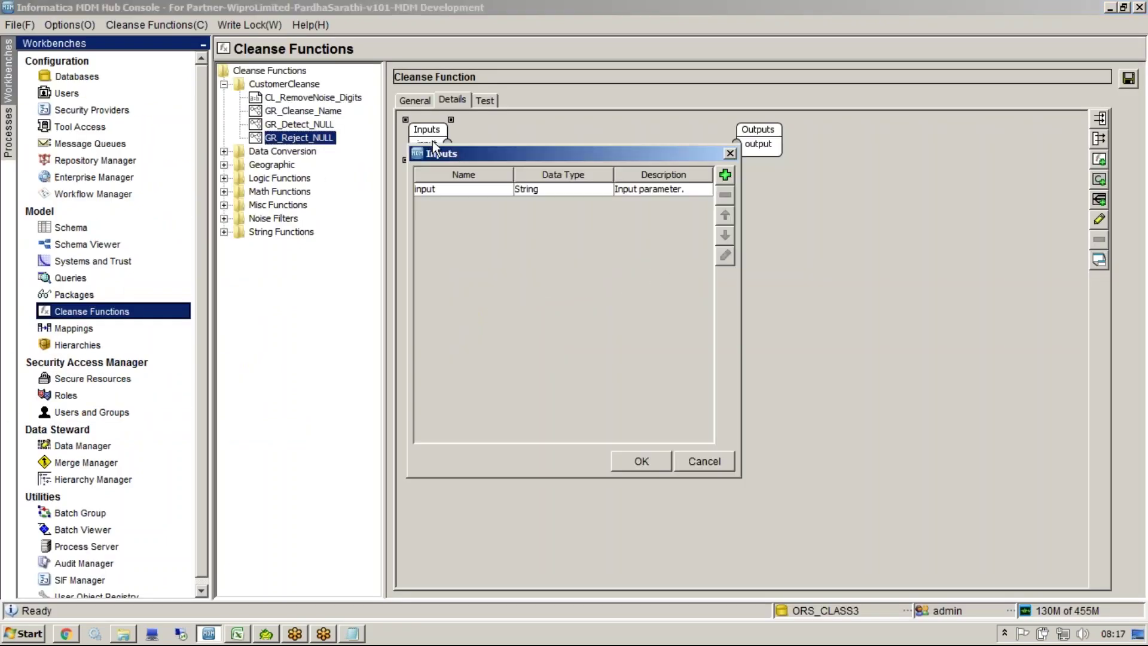
{"action": "left_click", "coordinate": [664, 191]}
{"action": "left_click", "coordinate": [725, 175]}
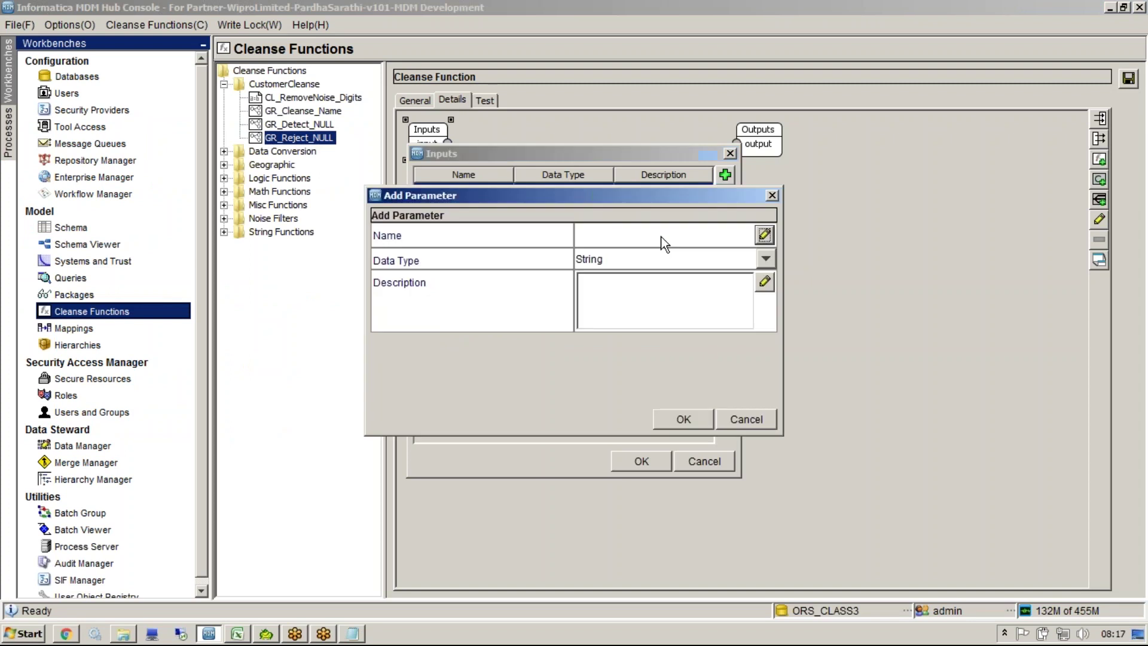
{"action": "left_click", "coordinate": [602, 239]}
{"action": "type", "text": "NULL_Flag"}
{"action": "left_click", "coordinate": [663, 426]}
{"action": "left_click", "coordinate": [651, 456]}
{"action": "left_click_drag", "start_coordinate": [437, 154], "coordinate": [445, 179]}
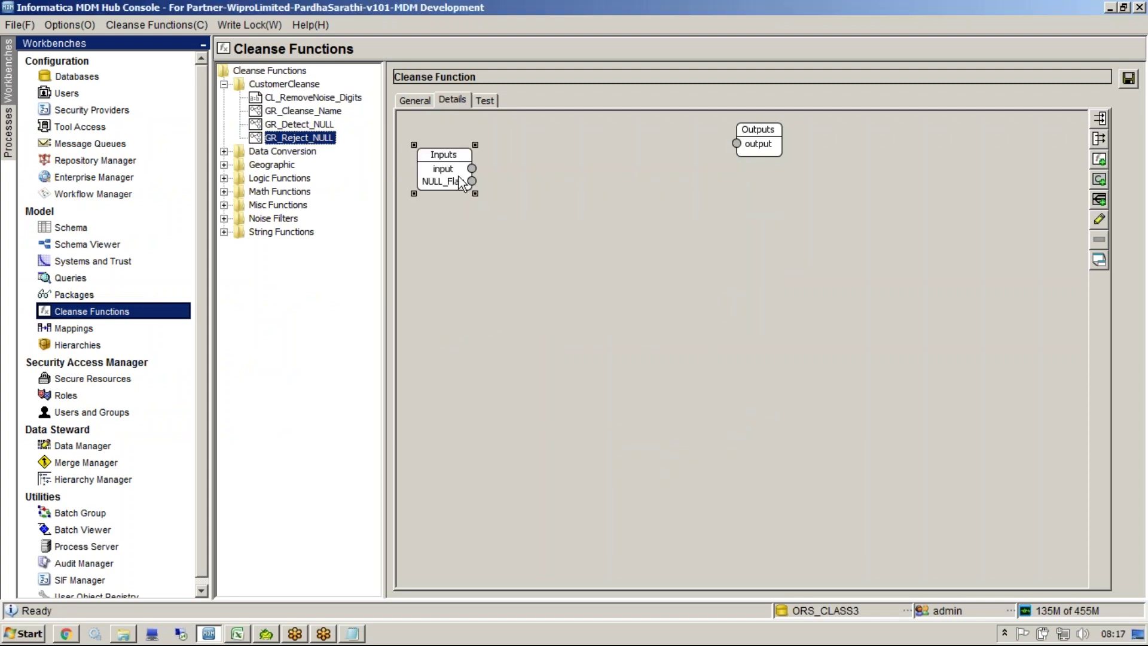
{"action": "left_click_drag", "start_coordinate": [523, 228], "coordinate": [565, 230]}
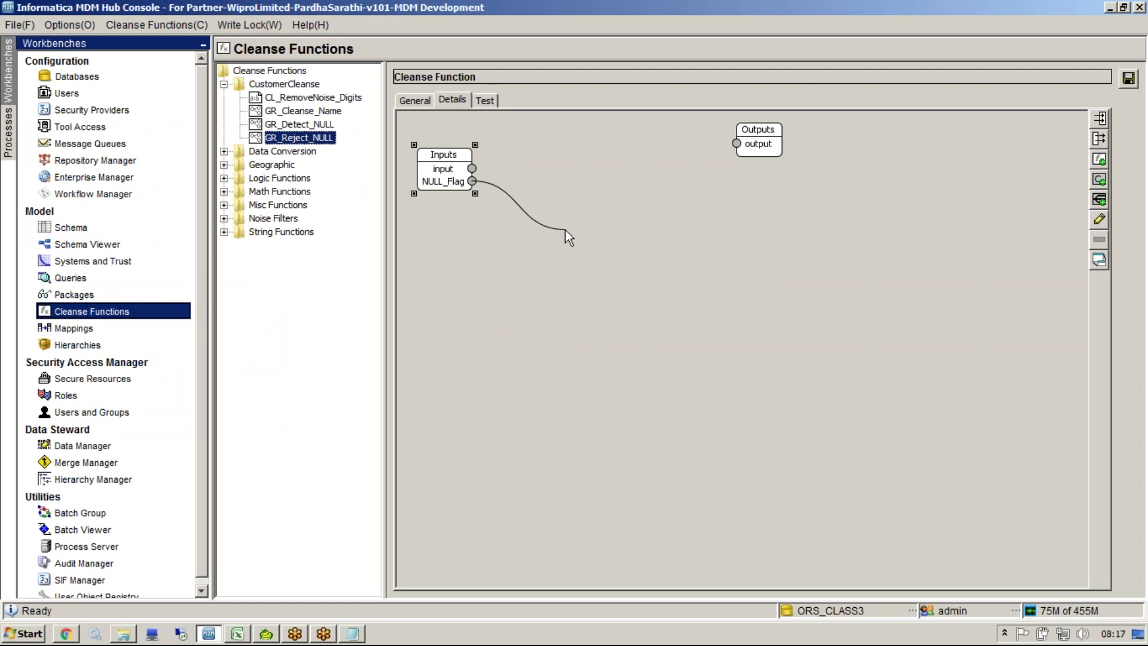
Step: Add a Condition node to the GR_Reject_NULL graph canvas, opening its Edit Condition dialog
{"action": "left_click_drag", "start_coordinate": [565, 229], "coordinate": [565, 230]}
{"action": "right_click", "coordinate": [565, 230]}
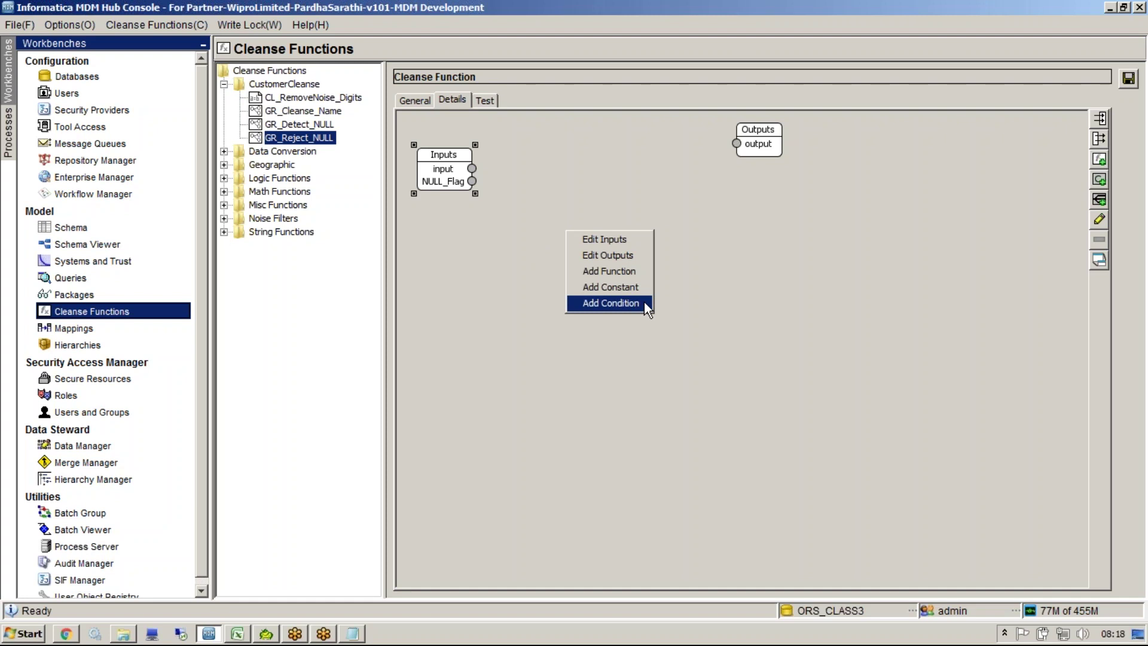
{"action": "left_click", "coordinate": [610, 303]}
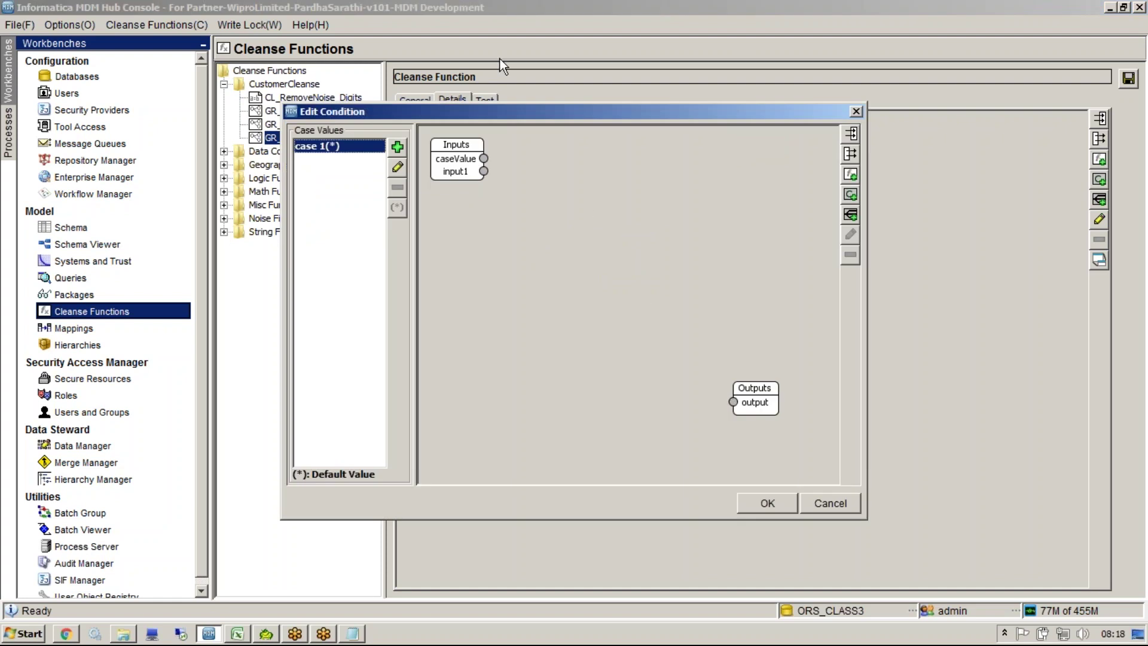
Step: Add the case values NULL and NOT_NULL to the condition
{"action": "left_click_drag", "start_coordinate": [496, 111], "coordinate": [809, 199]}
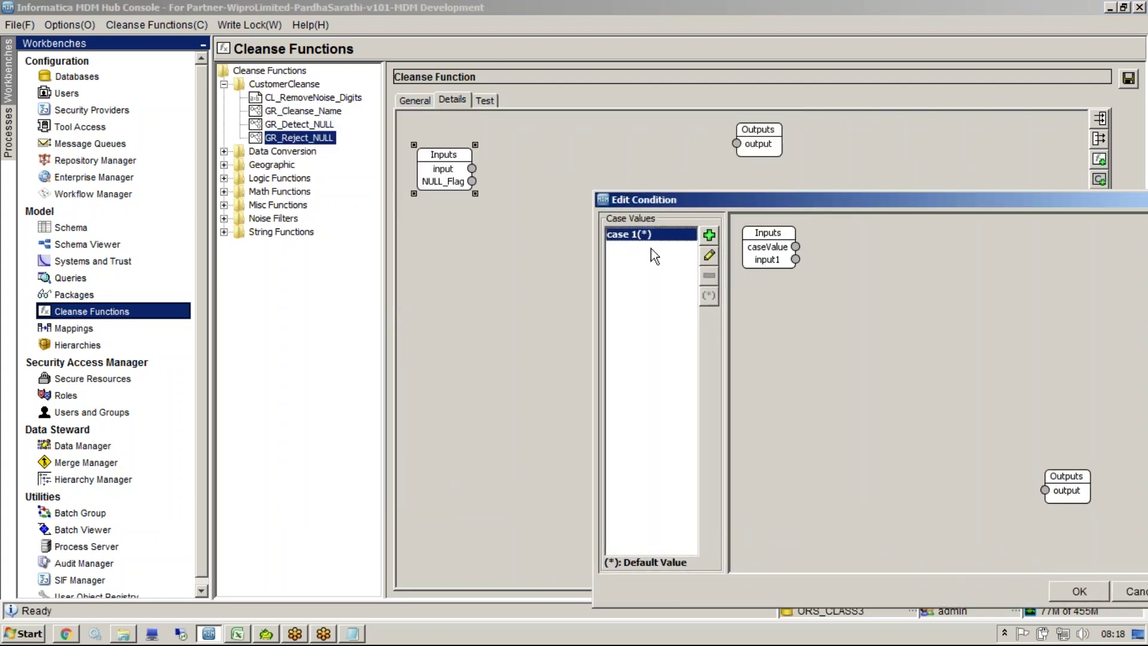
{"action": "left_click", "coordinate": [714, 237]}
{"action": "type", "text": "NULL"}
{"action": "key", "text": "Return"}
{"action": "left_click", "coordinate": [710, 237]}
{"action": "type", "text": "NOT_NULL"}
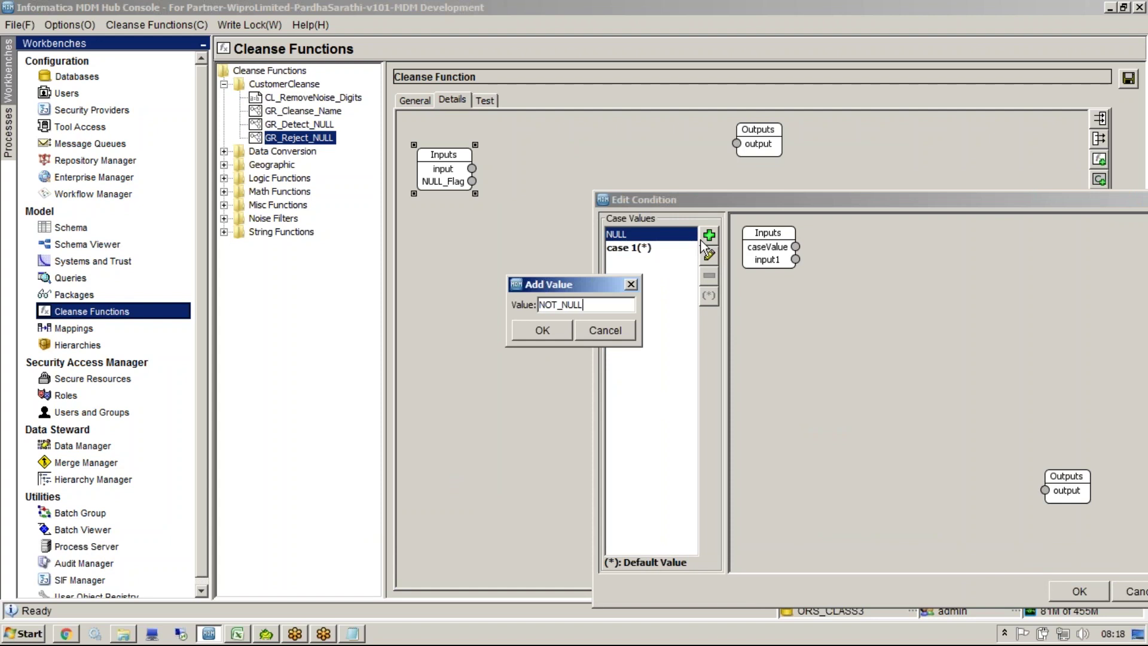
{"action": "left_click", "coordinate": [542, 330]}
{"action": "left_click", "coordinate": [665, 263]}
Step: Remove the placeholder 'case 1' value, leaving NOT_NULL as default and NULL
{"action": "left_click", "coordinate": [708, 277]}
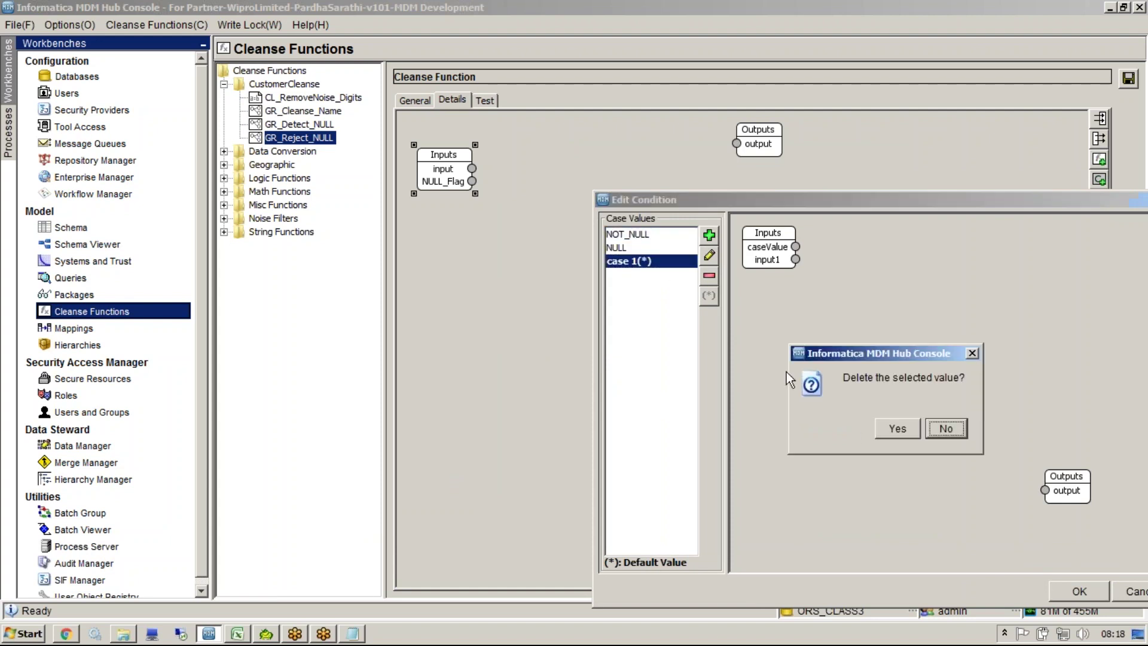
{"action": "left_click", "coordinate": [899, 358]}
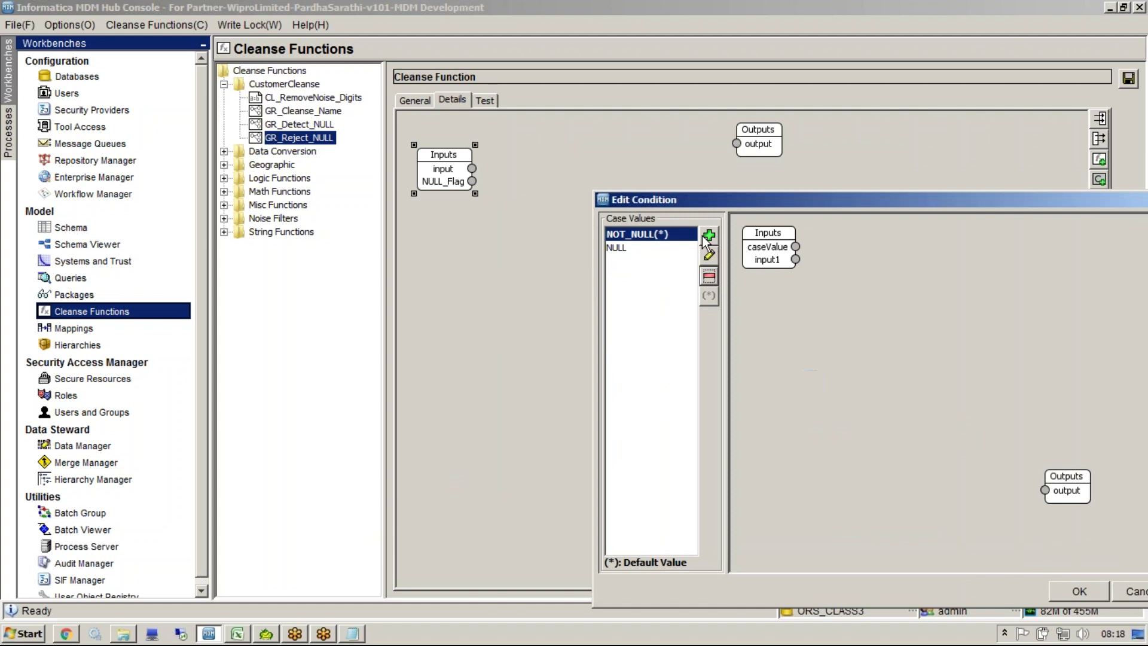
{"action": "left_click", "coordinate": [816, 49]}
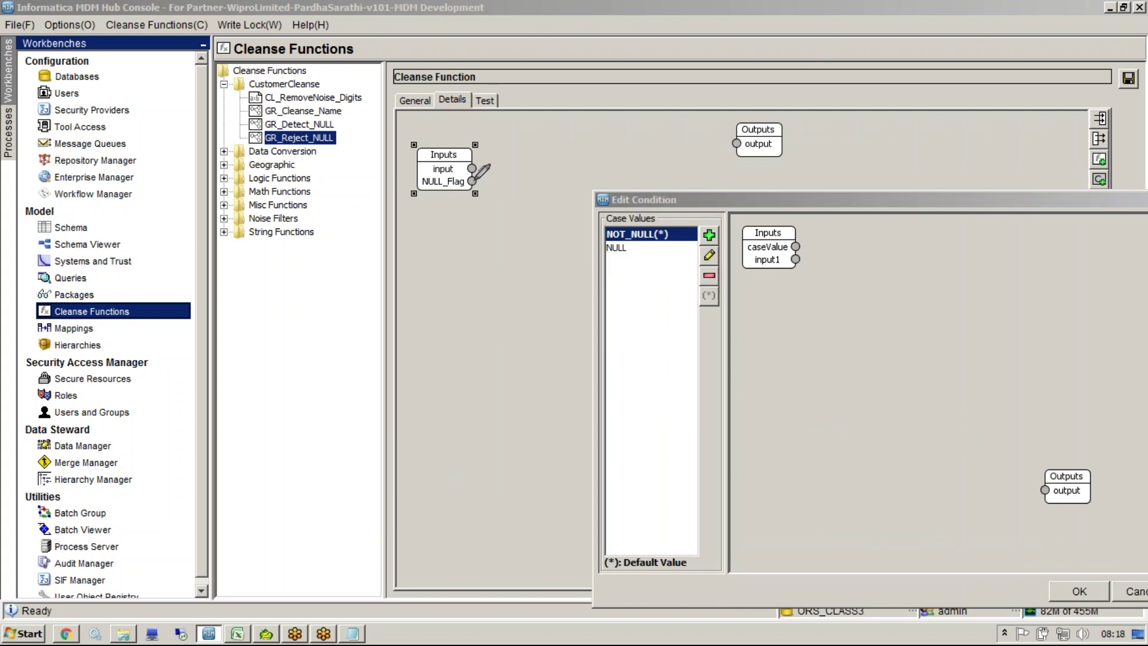
{"action": "mouse_move", "coordinate": [475, 181]}
{"action": "left_mouse_down"}
{"action": "mouse_move", "coordinate": [591, 209]}
{"action": "mouse_move", "coordinate": [577, 213]}
{"action": "mouse_move", "coordinate": [601, 228]}
{"action": "mouse_move", "coordinate": [549, 270]}
{"action": "left_mouse_up"}
{"action": "mouse_move", "coordinate": [476, 180]}
{"action": "left_mouse_down"}
{"action": "mouse_move", "coordinate": [578, 206]}
{"action": "mouse_move", "coordinate": [600, 227]}
{"action": "left_mouse_up"}
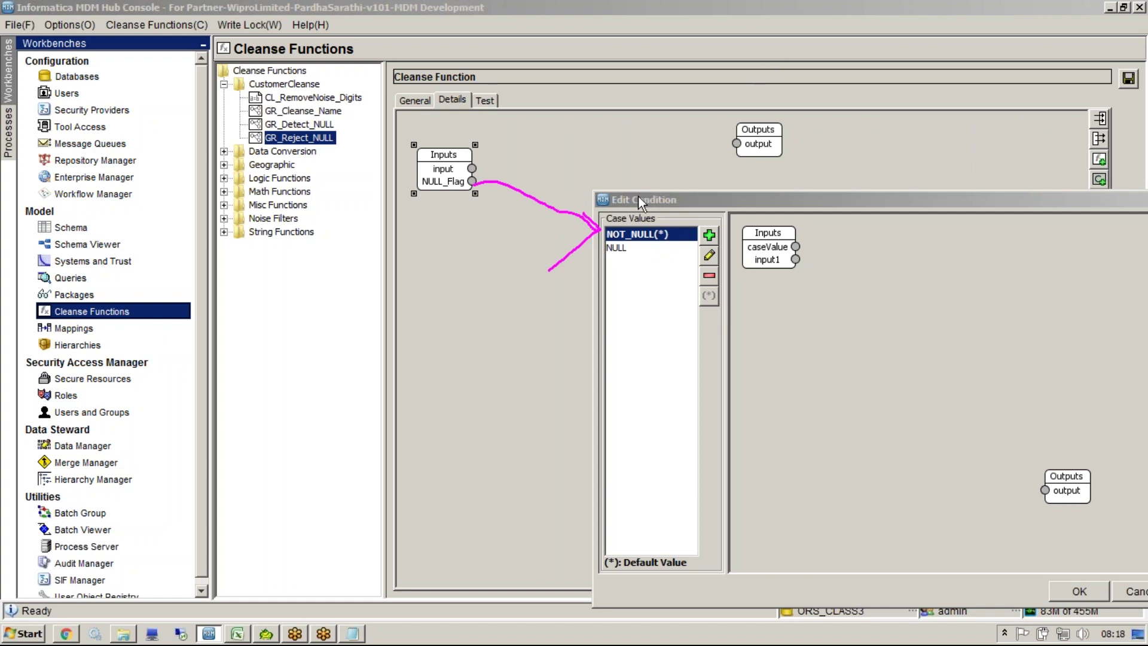
{"action": "left_click_drag", "start_coordinate": [673, 211], "coordinate": [622, 130]}
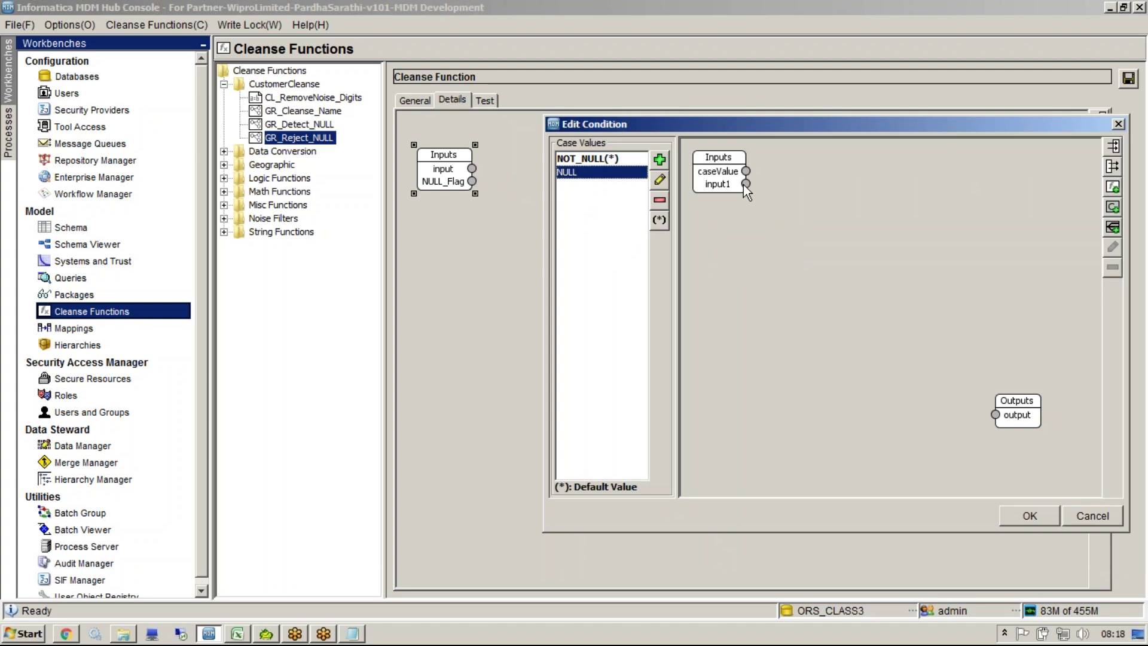
Step: For the NOT_NULL case, connect input1 straight through to output
{"action": "left_click", "coordinate": [604, 160]}
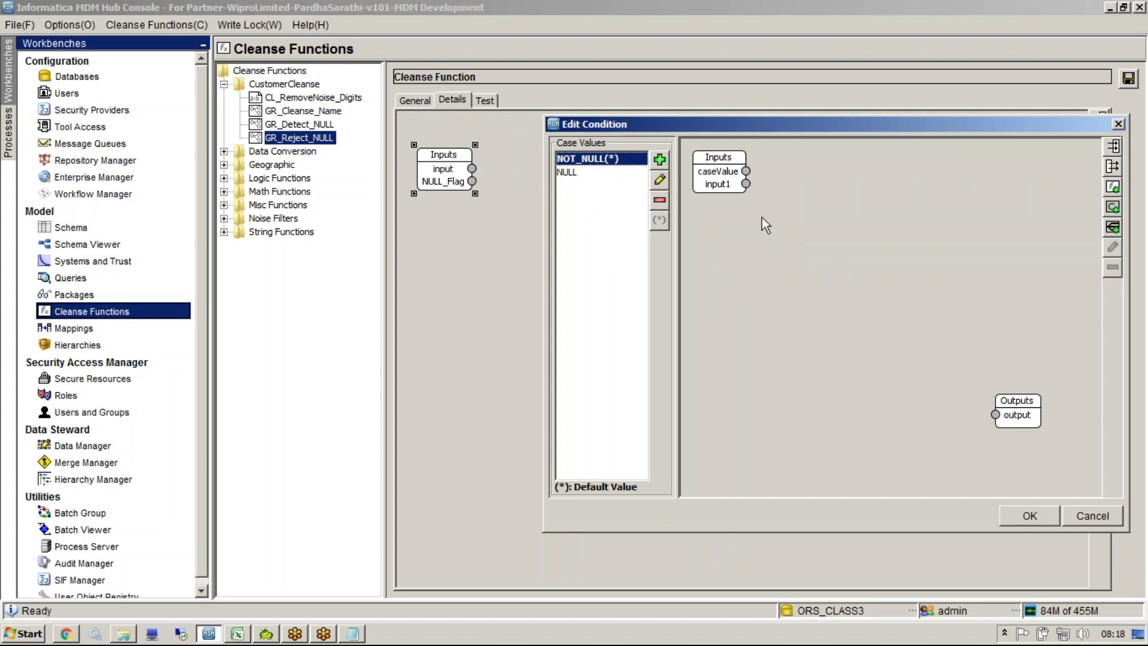
{"action": "left_click_drag", "start_coordinate": [752, 139], "coordinate": [371, 145]}
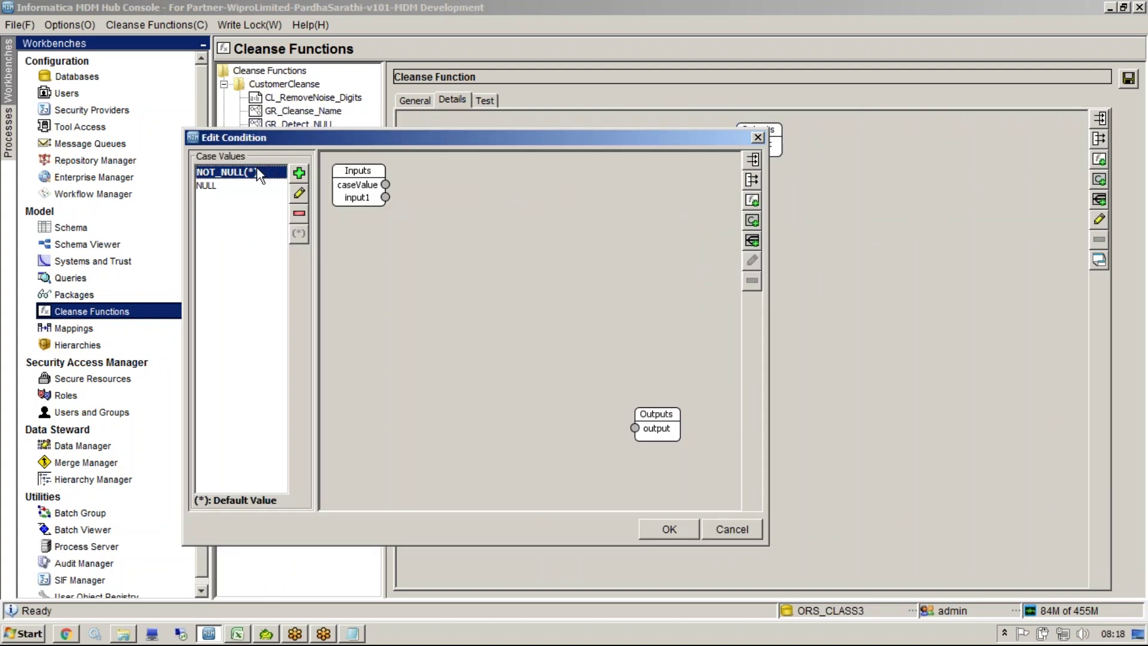
{"action": "mouse_move", "coordinate": [385, 197]}
{"action": "left_mouse_down"}
{"action": "mouse_move", "coordinate": [583, 411]}
{"action": "mouse_move", "coordinate": [635, 429]}
{"action": "left_mouse_up"}
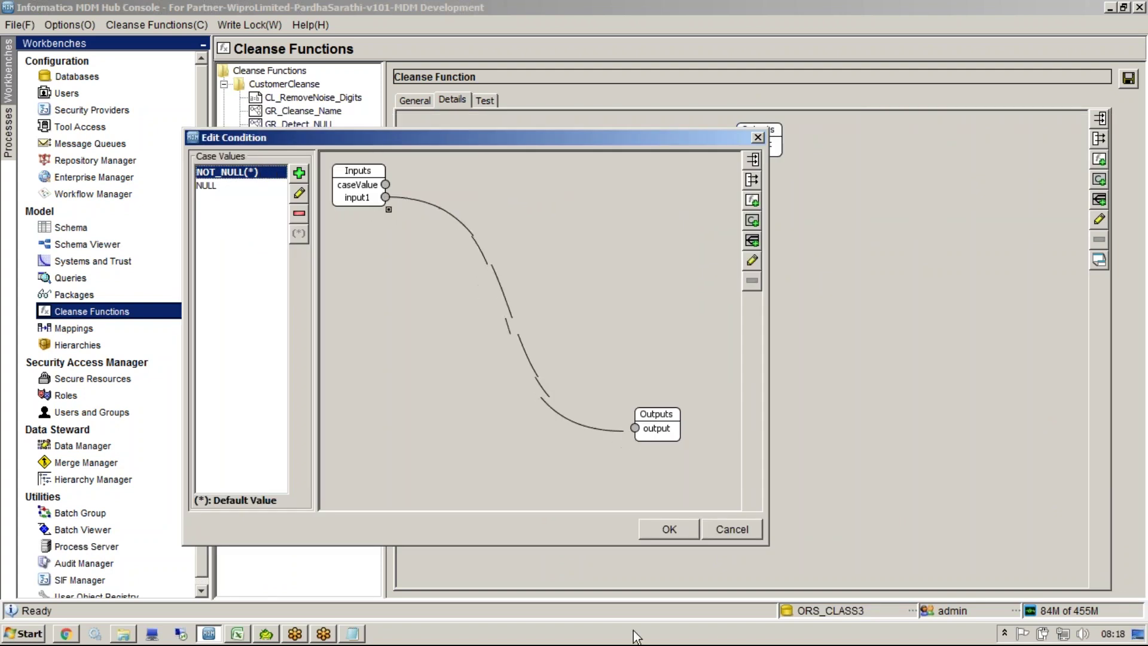
{"action": "left_click", "coordinate": [237, 187]}
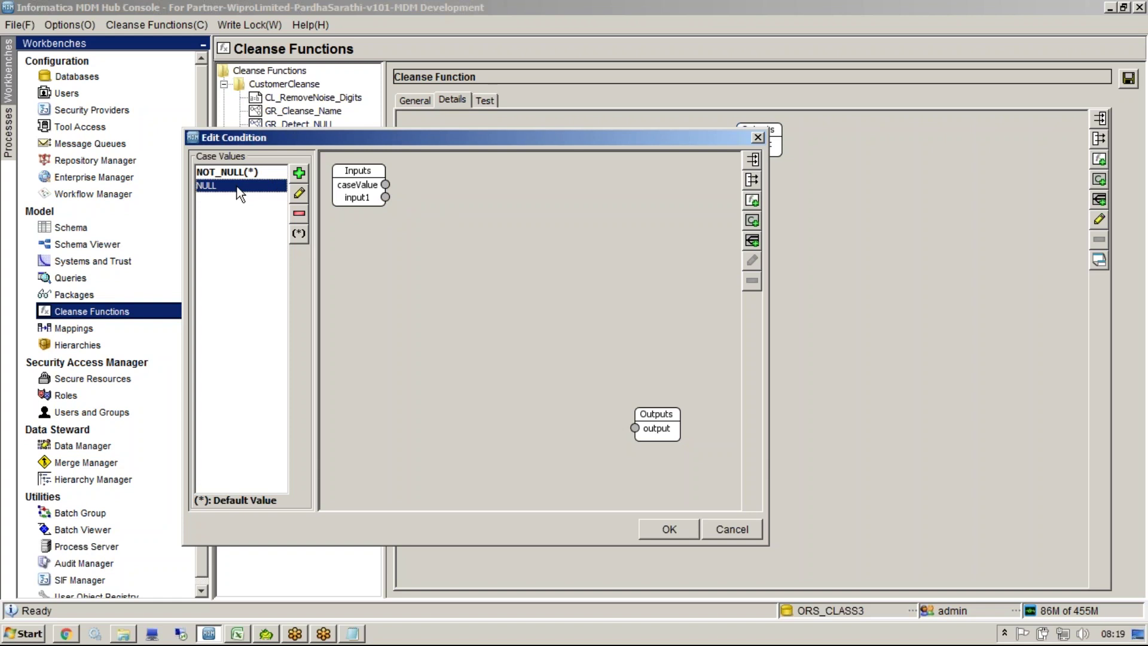
Step: Add the Reject function from Misc Functions to the NULL case
{"action": "right_click", "coordinate": [500, 271]}
{"action": "left_click", "coordinate": [554, 315]}
{"action": "left_click", "coordinate": [421, 254]}
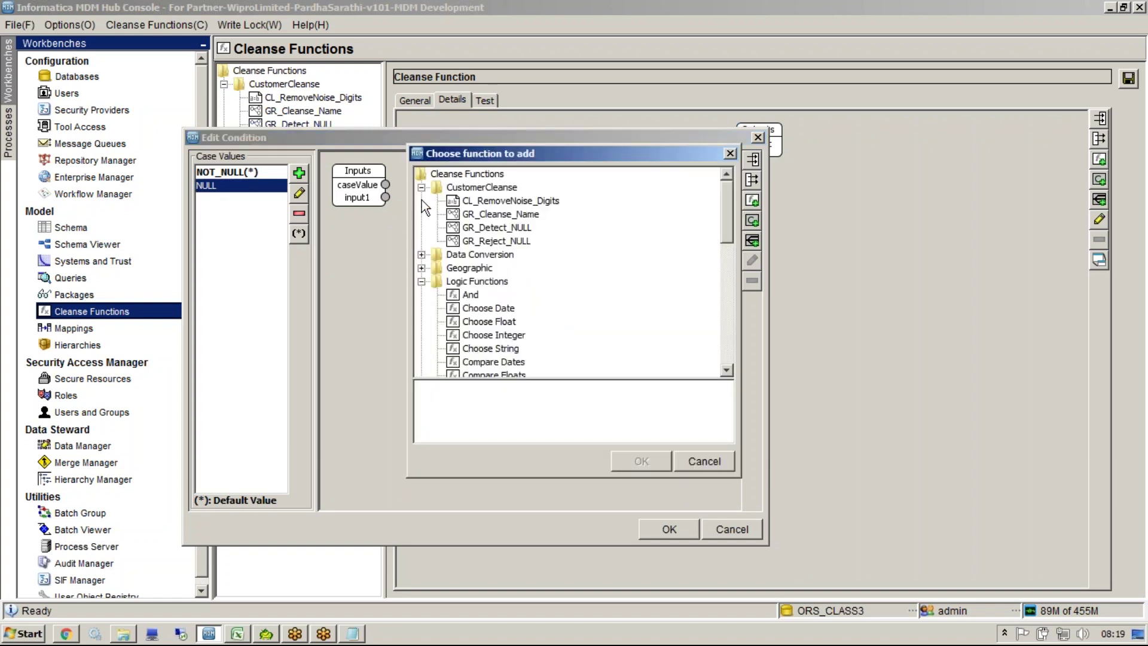
{"action": "left_click", "coordinate": [421, 187]}
{"action": "left_click", "coordinate": [421, 227]}
{"action": "left_click", "coordinate": [465, 269]}
{"action": "double_click", "coordinate": [464, 271]}
{"action": "left_click", "coordinate": [476, 308]}
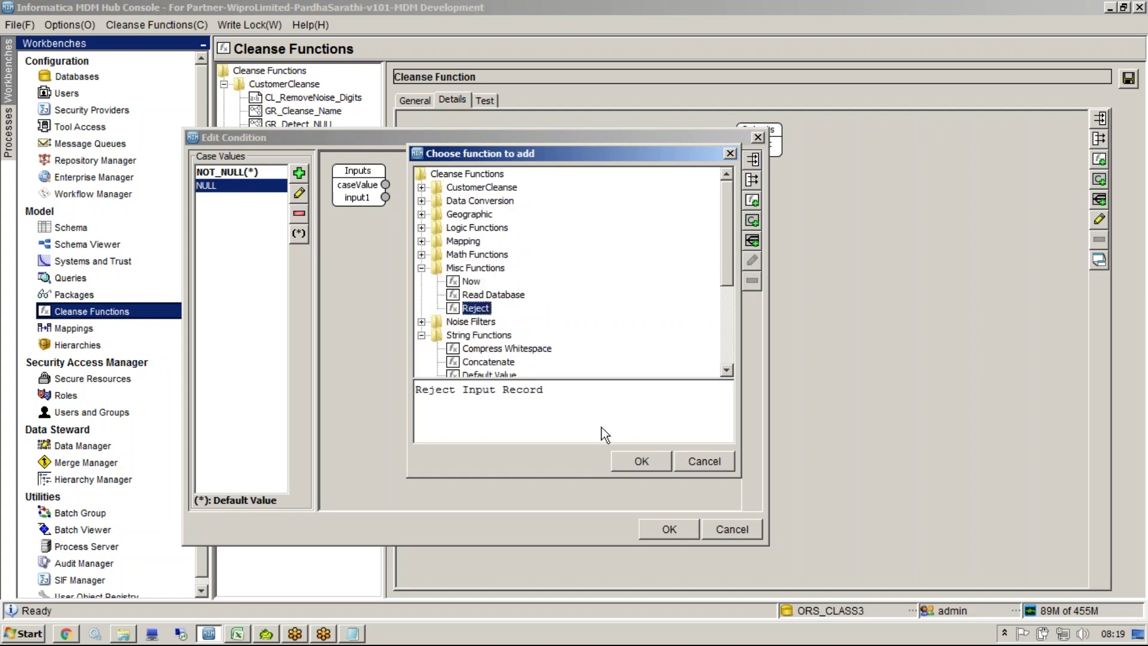
{"action": "left_click", "coordinate": [634, 461]}
Step: Wire input1 into Reject Message Value and Reject Output into the case output
{"action": "left_click_drag", "start_coordinate": [378, 217], "coordinate": [490, 271]}
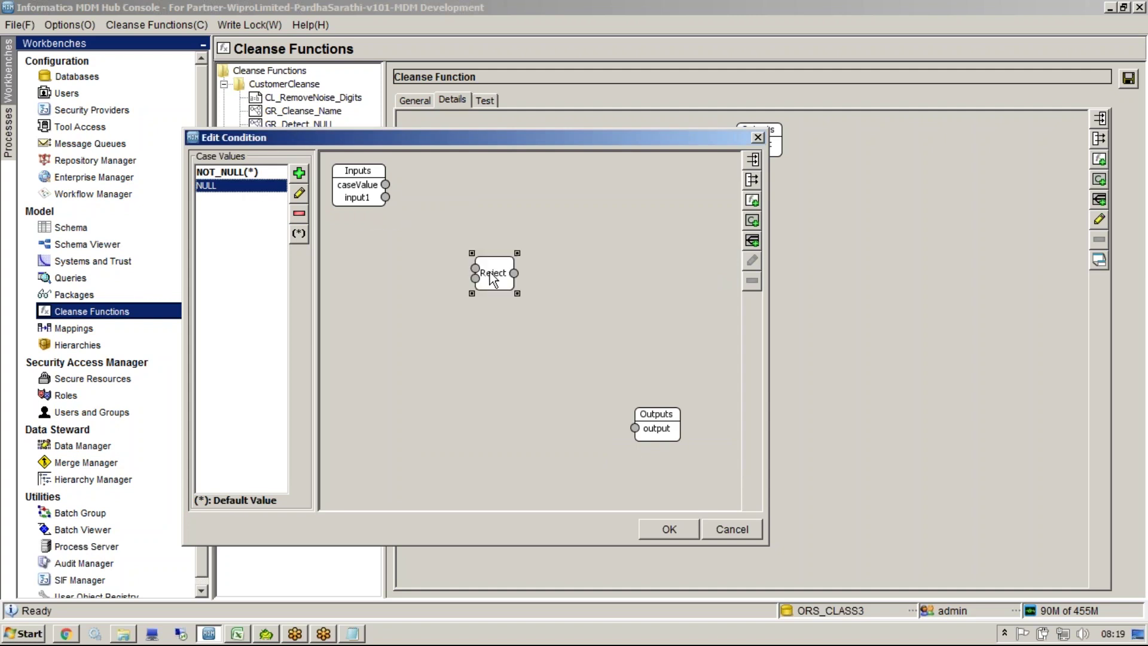
{"action": "right_click", "coordinate": [490, 273]}
{"action": "left_click", "coordinate": [508, 297]}
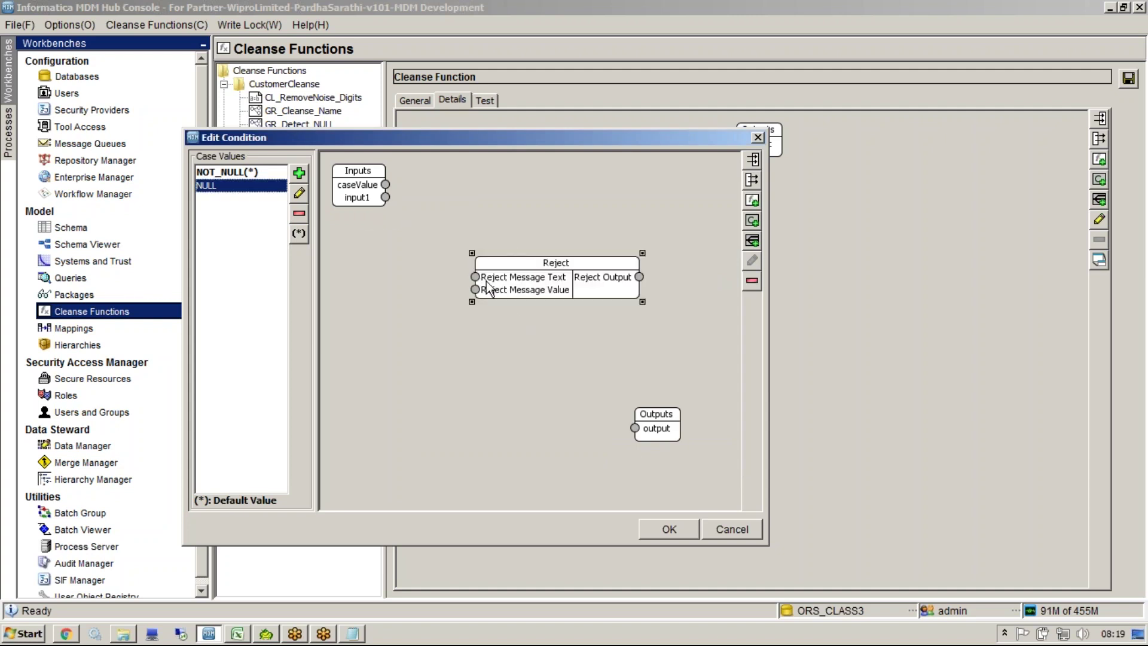
{"action": "left_click", "coordinate": [389, 183]}
{"action": "left_click_drag", "start_coordinate": [385, 197], "coordinate": [475, 289]}
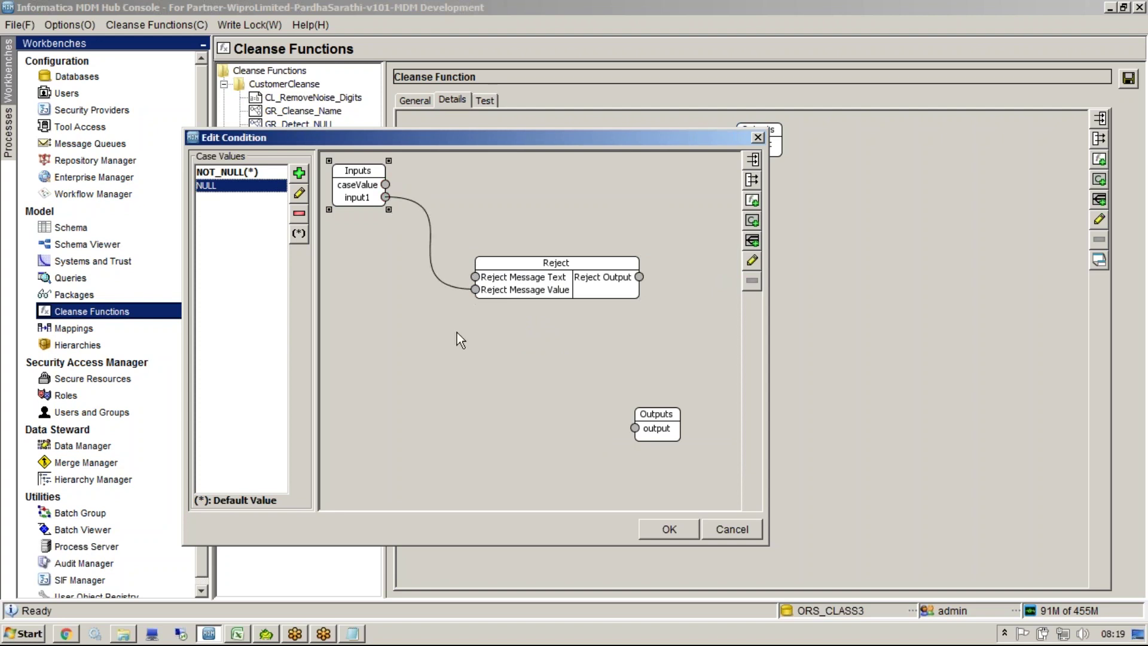
{"action": "left_click_drag", "start_coordinate": [639, 277], "coordinate": [637, 429]}
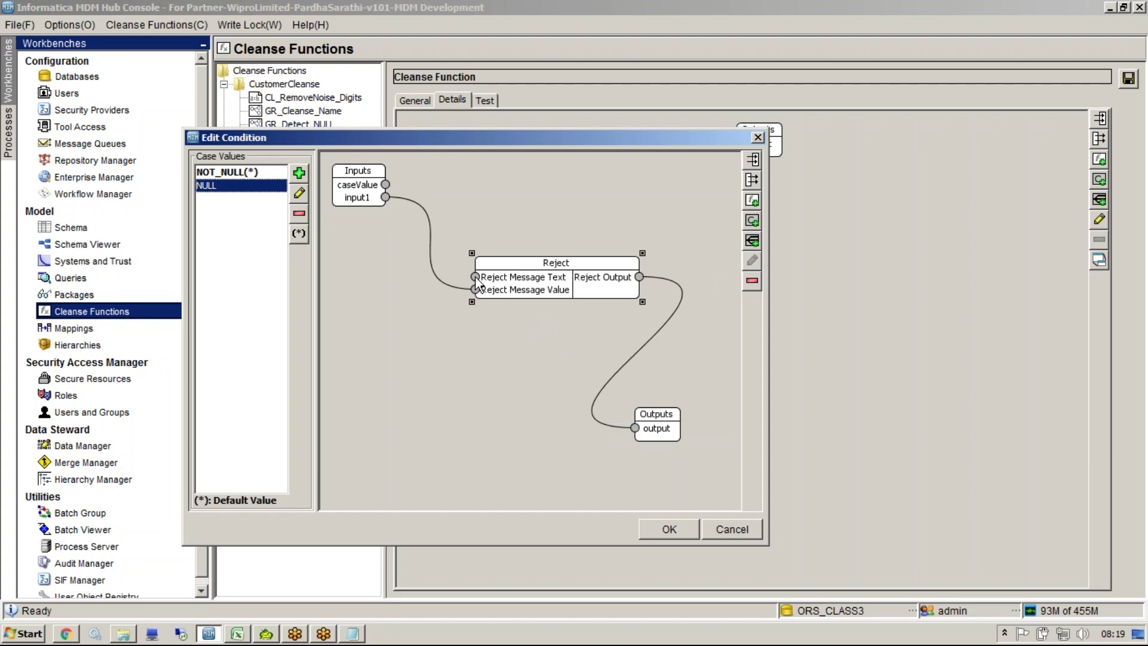
{"action": "right_click", "coordinate": [354, 446]}
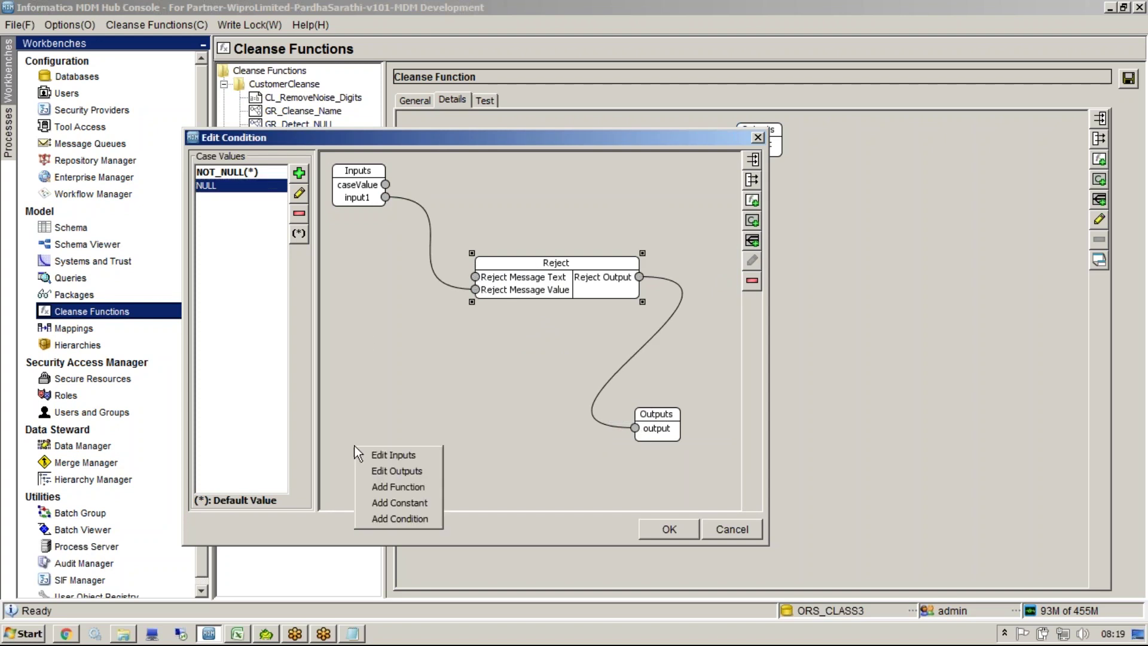
Step: Create an 'Input is NULL' constant and connect it to the Reject Message Text port
{"action": "left_click", "coordinate": [418, 504]}
{"action": "left_click", "coordinate": [529, 314]}
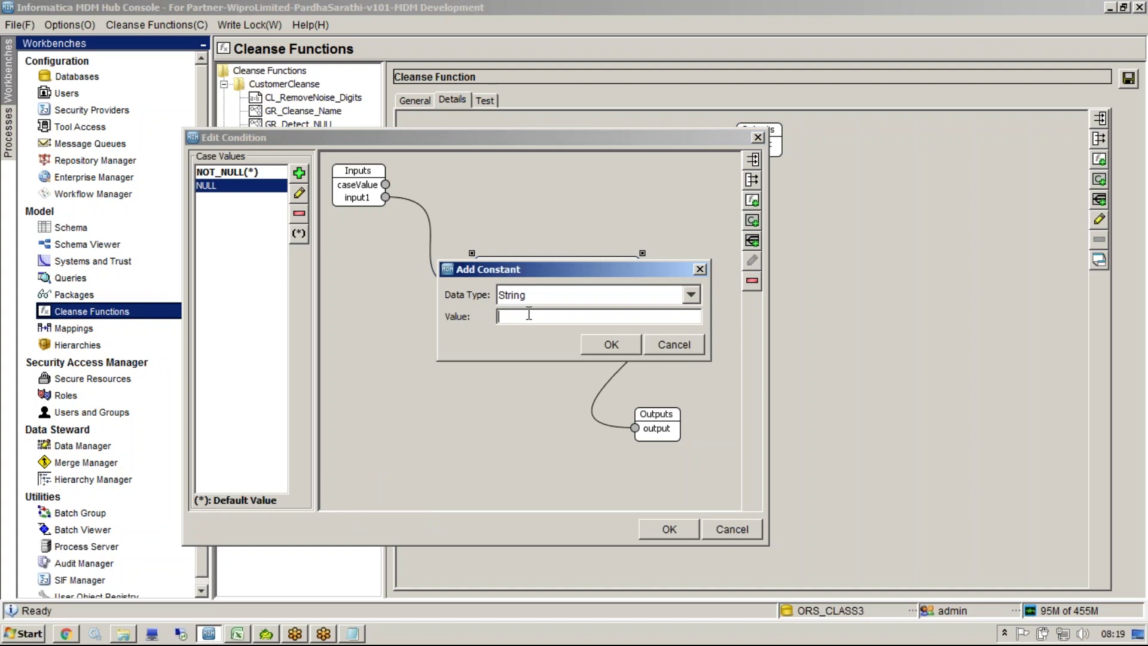
{"action": "type", "text": "Input is NULL"}
{"action": "left_click_drag", "start_coordinate": [557, 317], "coordinate": [497, 316]}
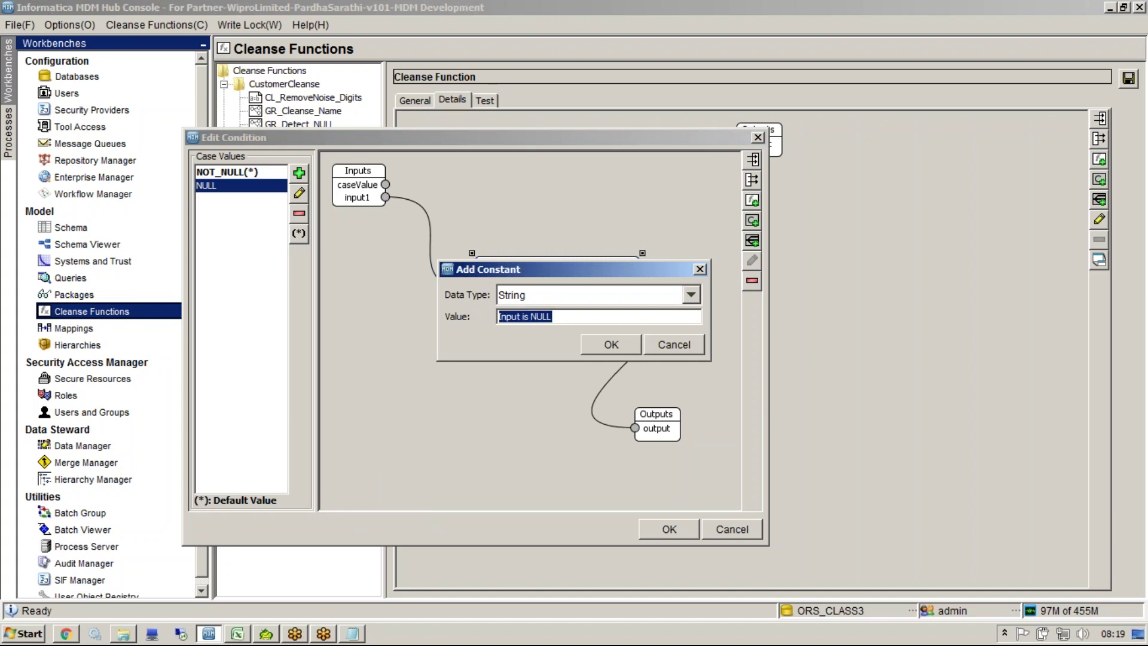
{"action": "key", "text": "Return"}
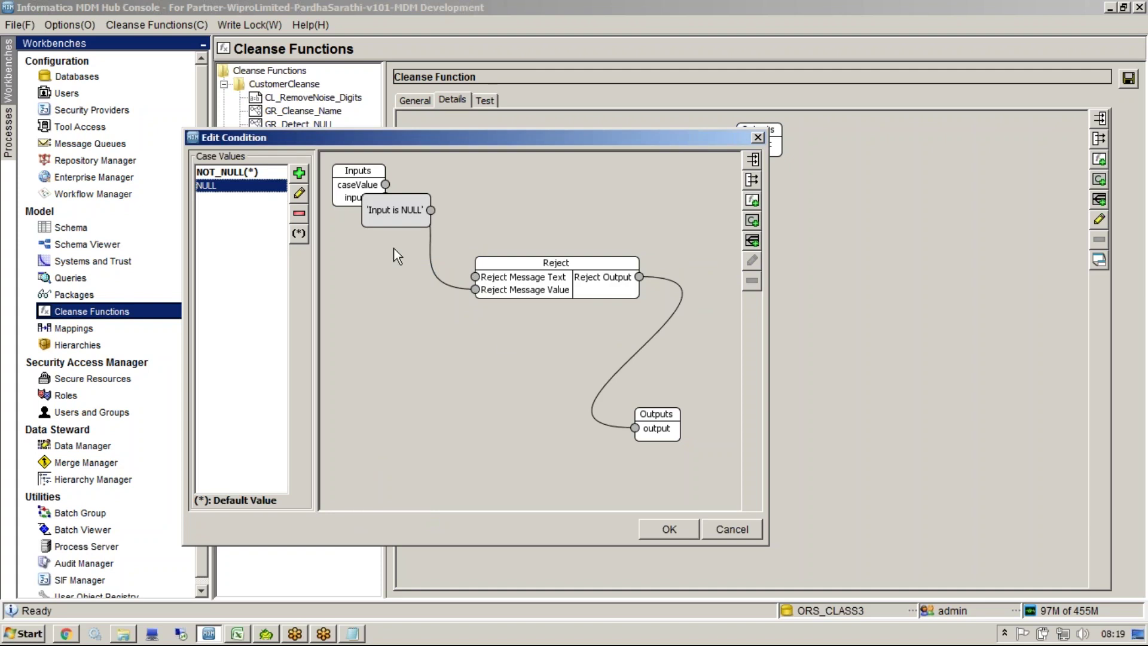
{"action": "left_click", "coordinate": [409, 337]}
{"action": "left_click_drag", "start_coordinate": [411, 340], "coordinate": [475, 277]}
Step: Review the NOT_NULL and NULL case wiring, then accept the Edit Condition dialog
{"action": "left_click", "coordinate": [227, 172]}
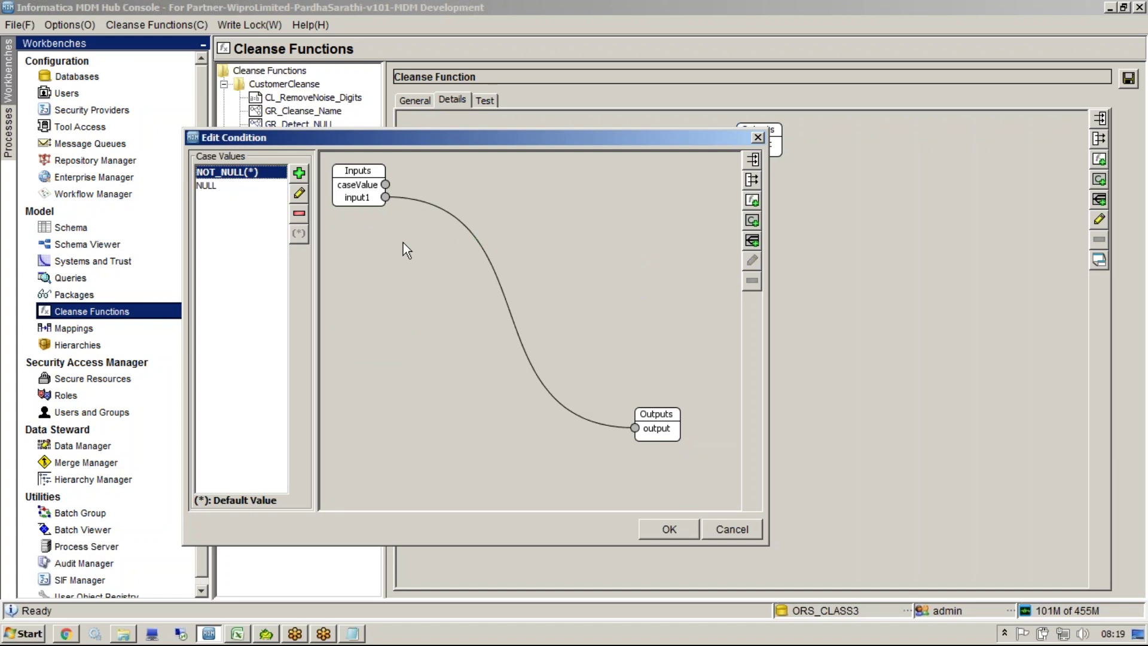
{"action": "left_click", "coordinate": [230, 189]}
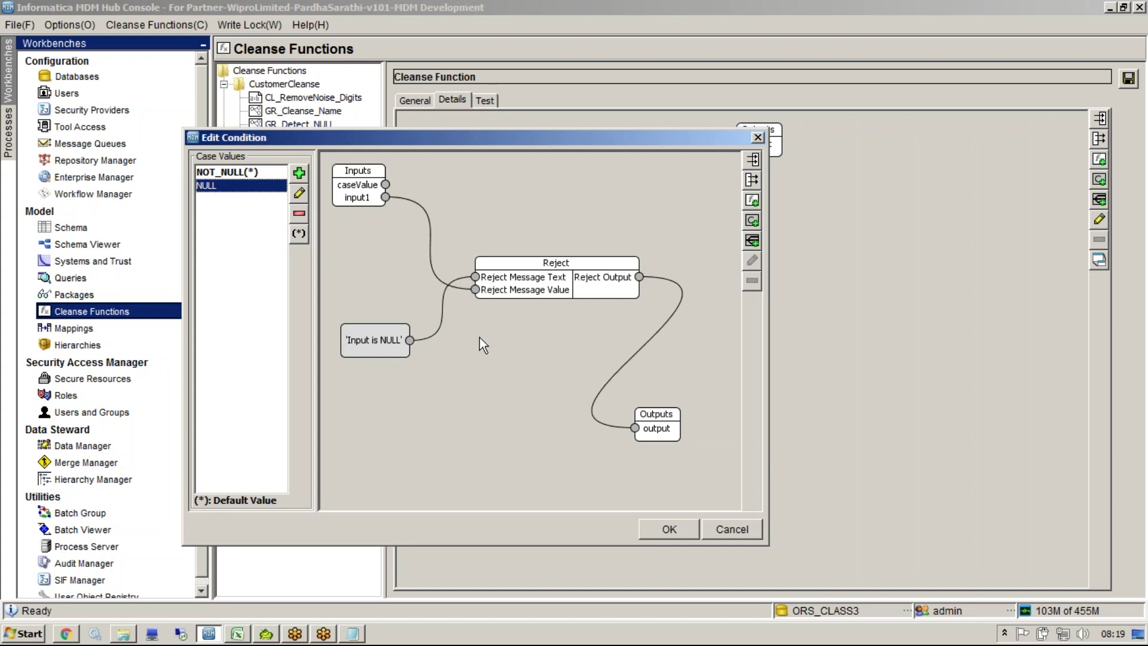
{"action": "left_click", "coordinate": [670, 529]}
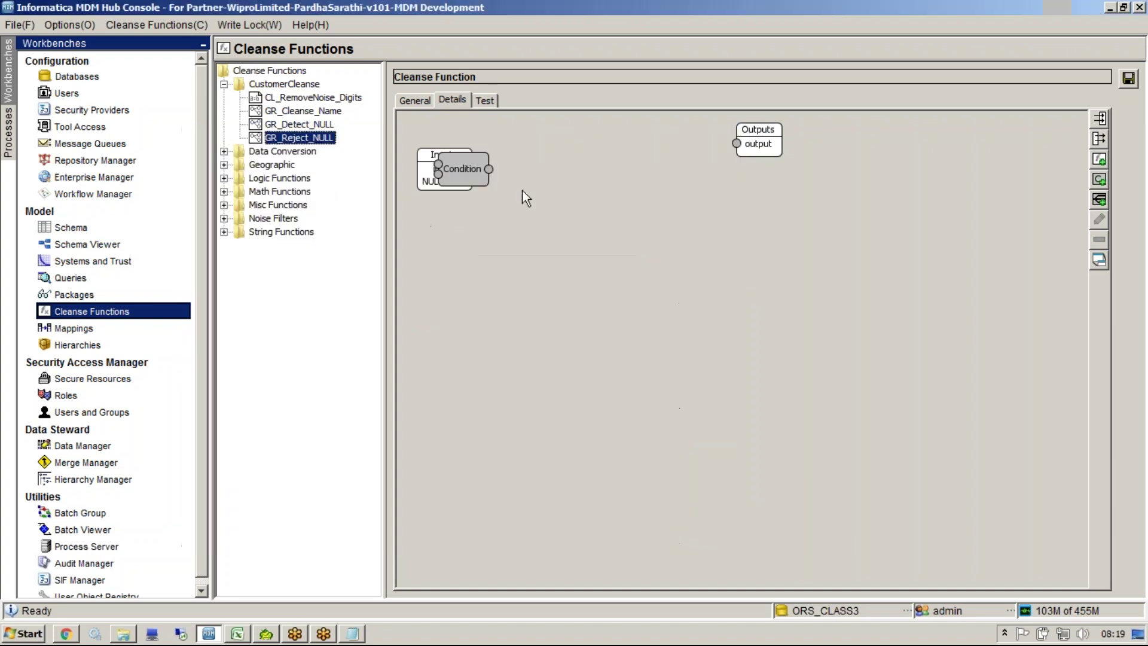
Step: Switch the Condition node to Expanded Mode, move it, and review its case definitions
{"action": "right_click", "coordinate": [691, 284]}
{"action": "left_click", "coordinate": [726, 336]}
{"action": "left_click_drag", "start_coordinate": [705, 276], "coordinate": [658, 319]}
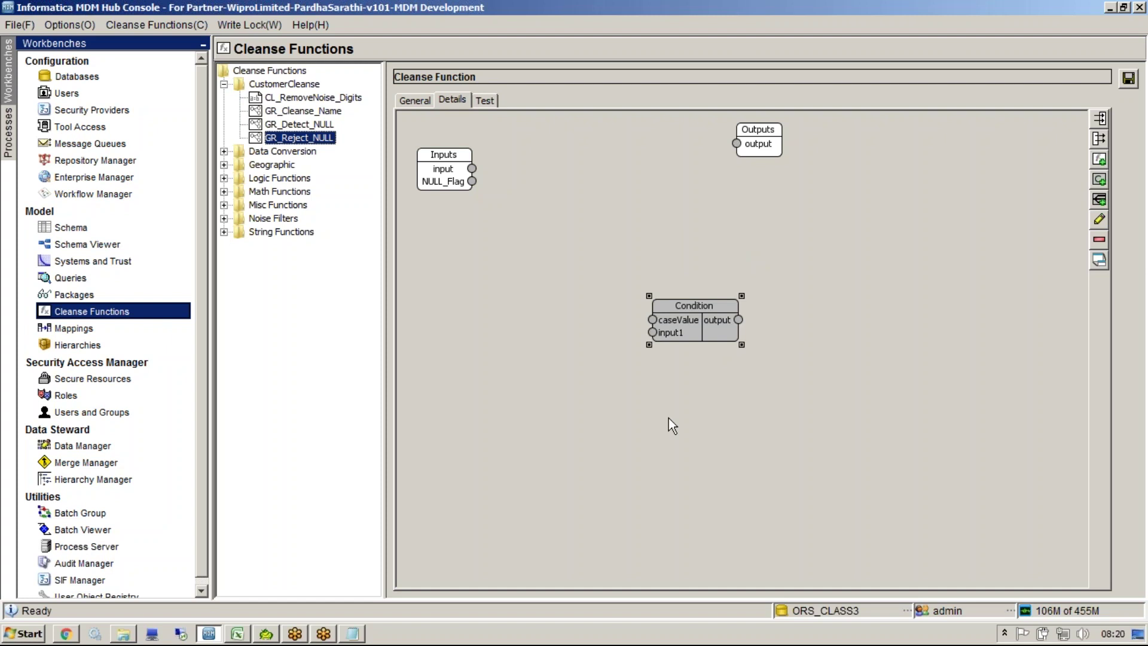
{"action": "double_click", "coordinate": [683, 331]}
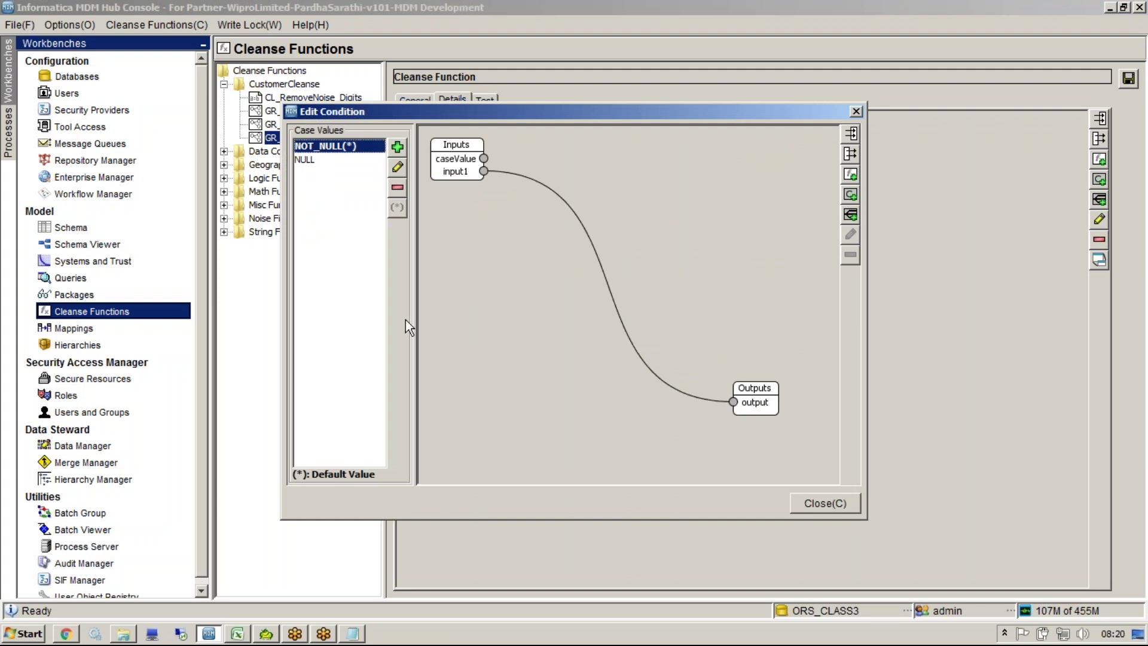
{"action": "key", "text": "Escape"}
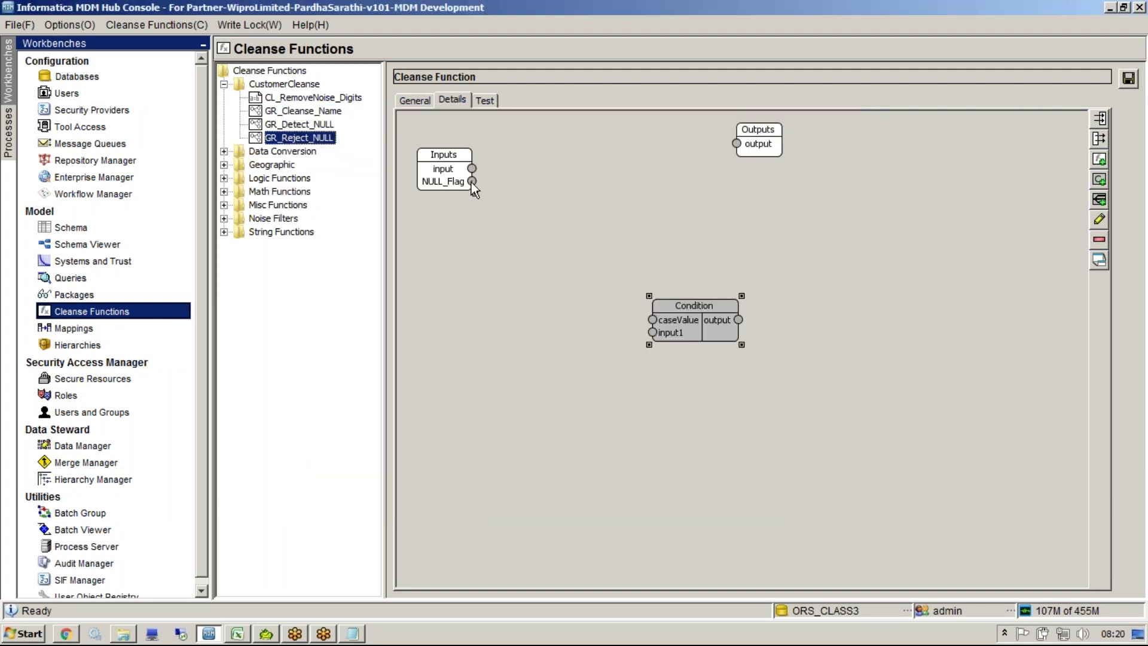
Step: Wire NULL_Flag to caseValue, input to input1, and the condition output to the function output, then save
{"action": "left_click_drag", "start_coordinate": [601, 309], "coordinate": [652, 320]}
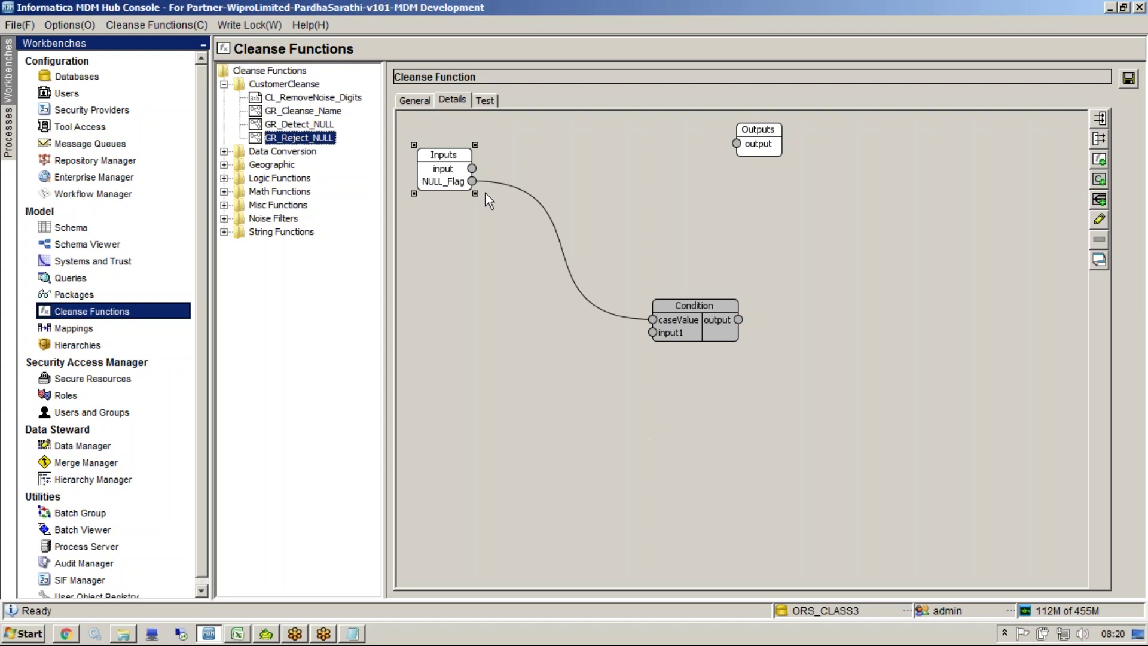
{"action": "left_click_drag", "start_coordinate": [473, 169], "coordinate": [652, 333]}
{"action": "left_click_drag", "start_coordinate": [738, 320], "coordinate": [735, 144]}
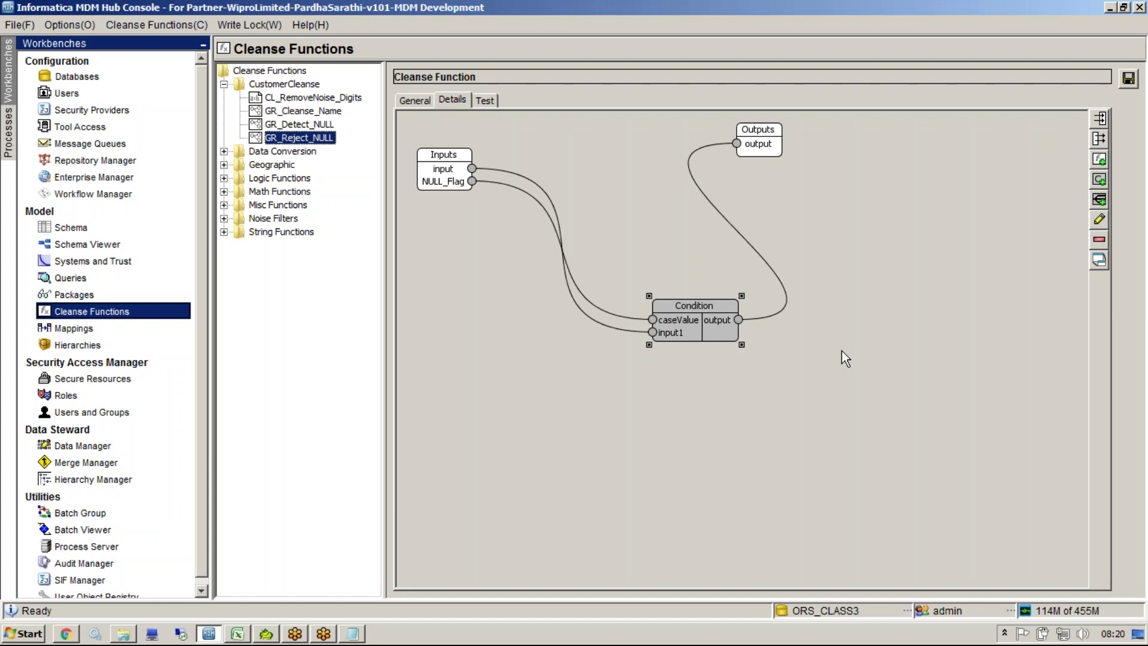
{"action": "left_click", "coordinate": [1129, 78]}
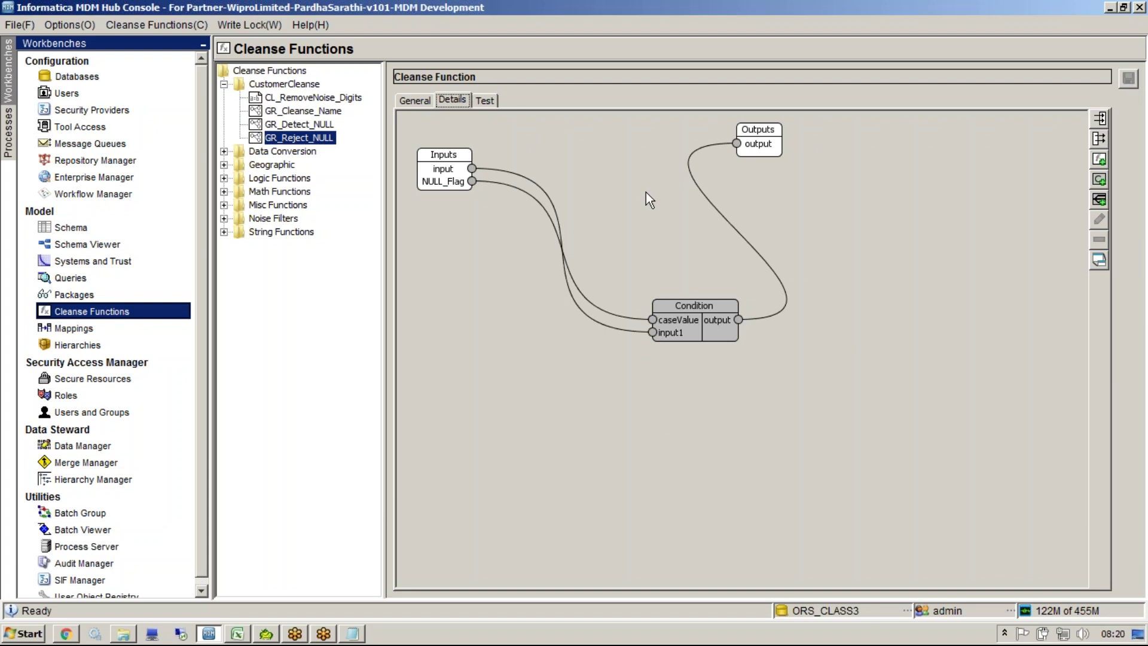
{"action": "left_click", "coordinate": [484, 100]}
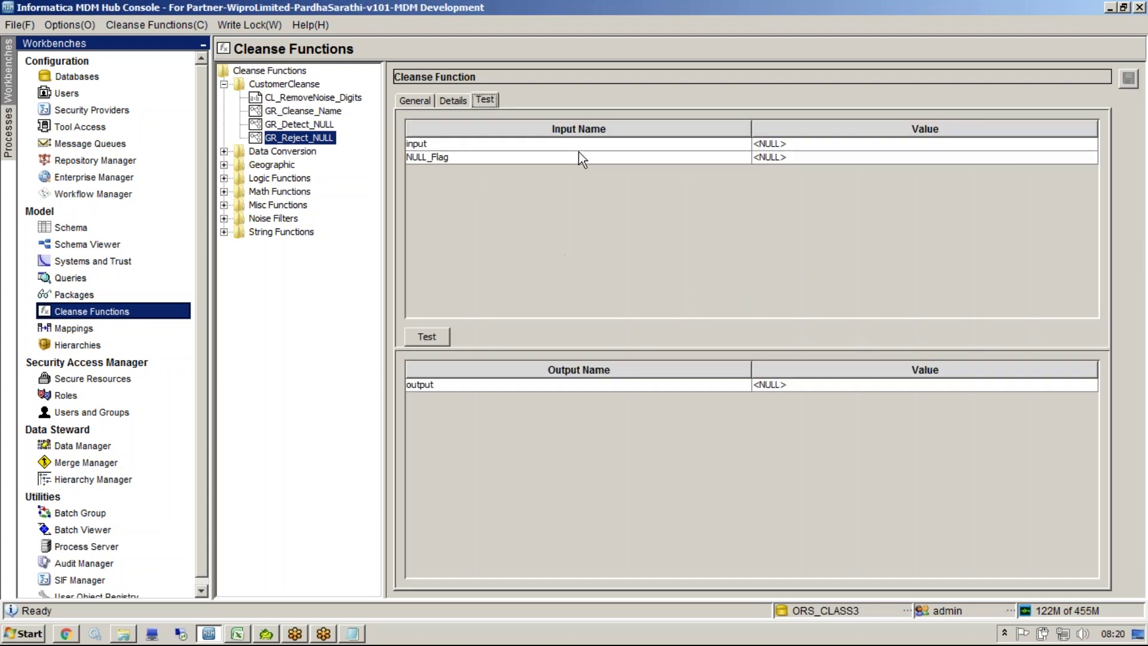
{"action": "left_click", "coordinate": [790, 158]}
{"action": "type", "text": "NULL"}
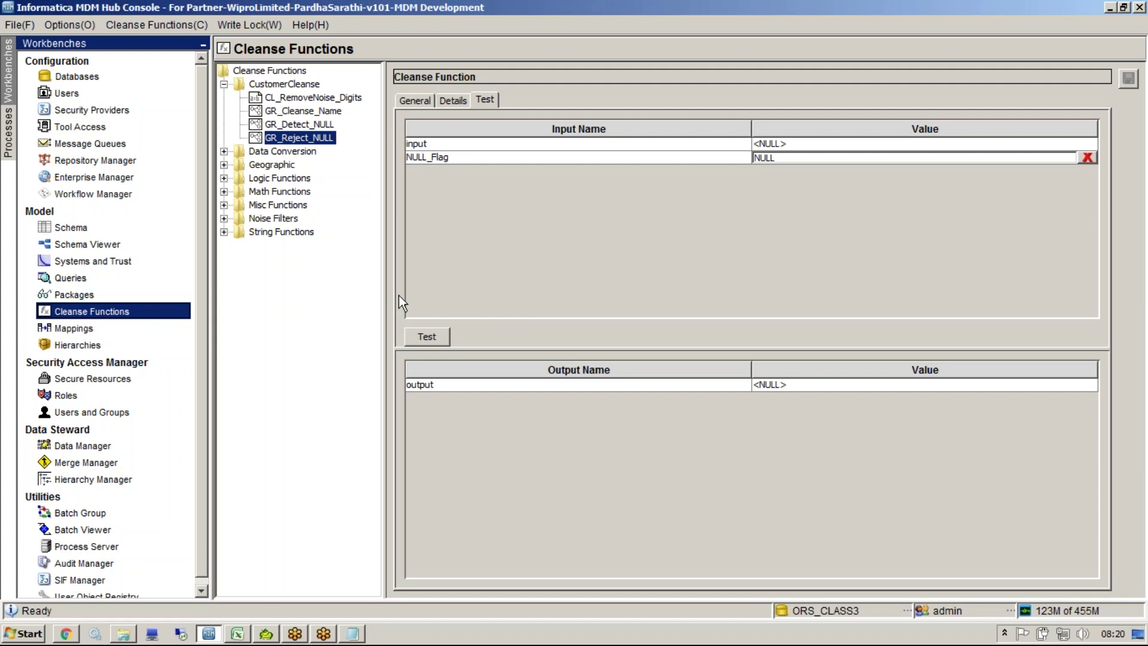
{"action": "left_click", "coordinate": [426, 338]}
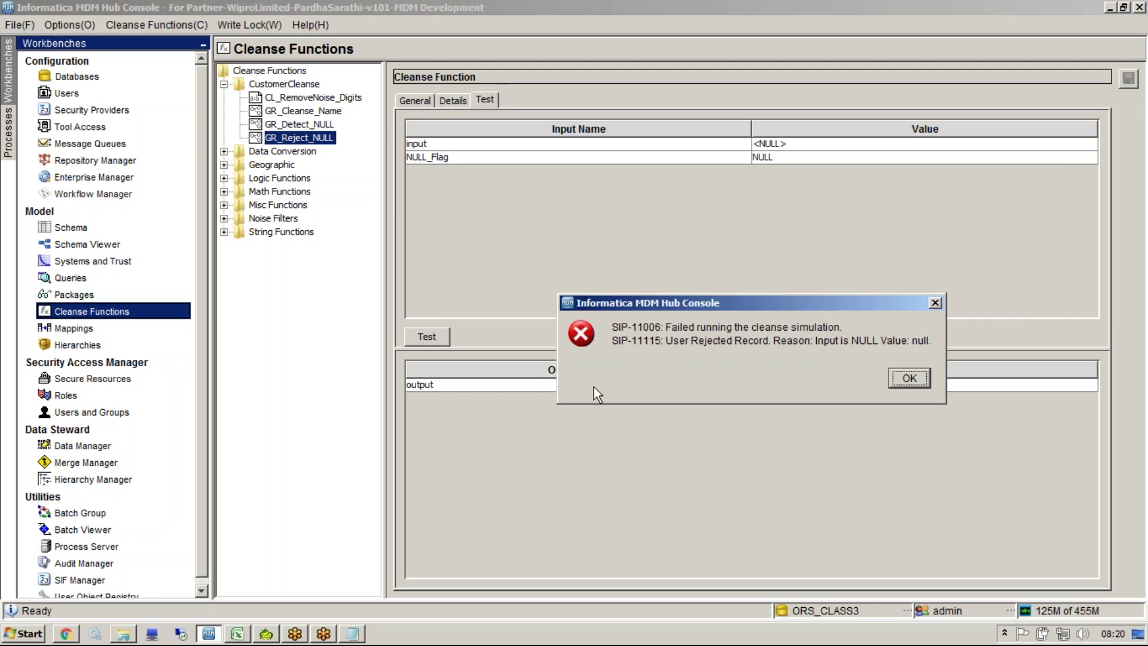
{"action": "key", "text": "ctrl+2"}
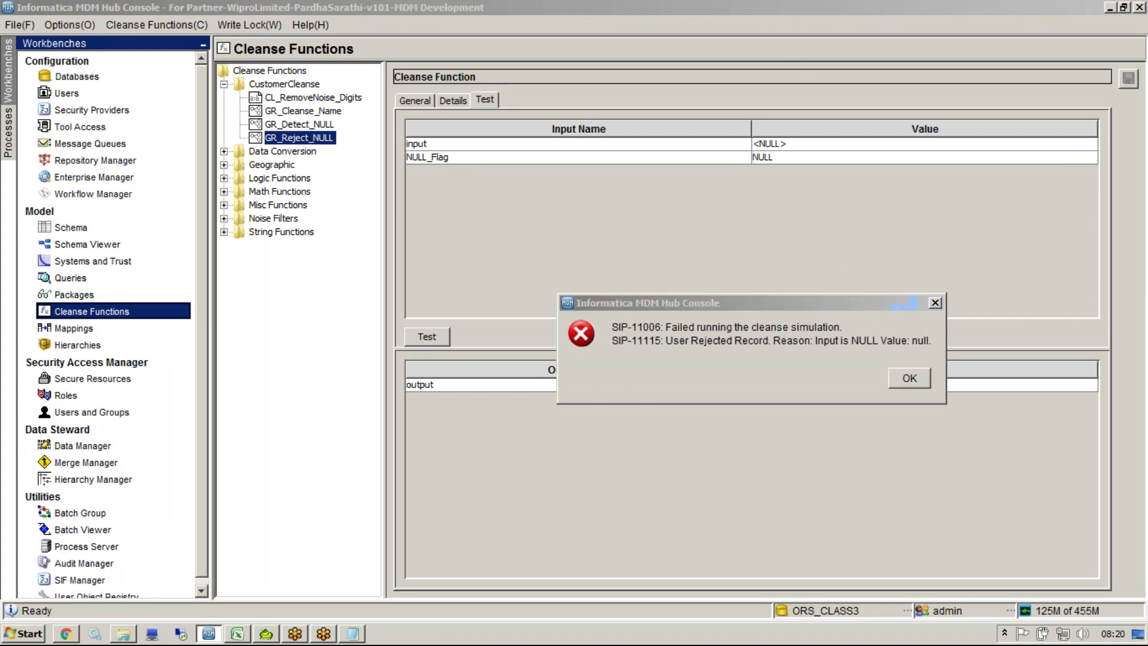
{"action": "left_click_drag", "start_coordinate": [815, 353], "coordinate": [886, 352]}
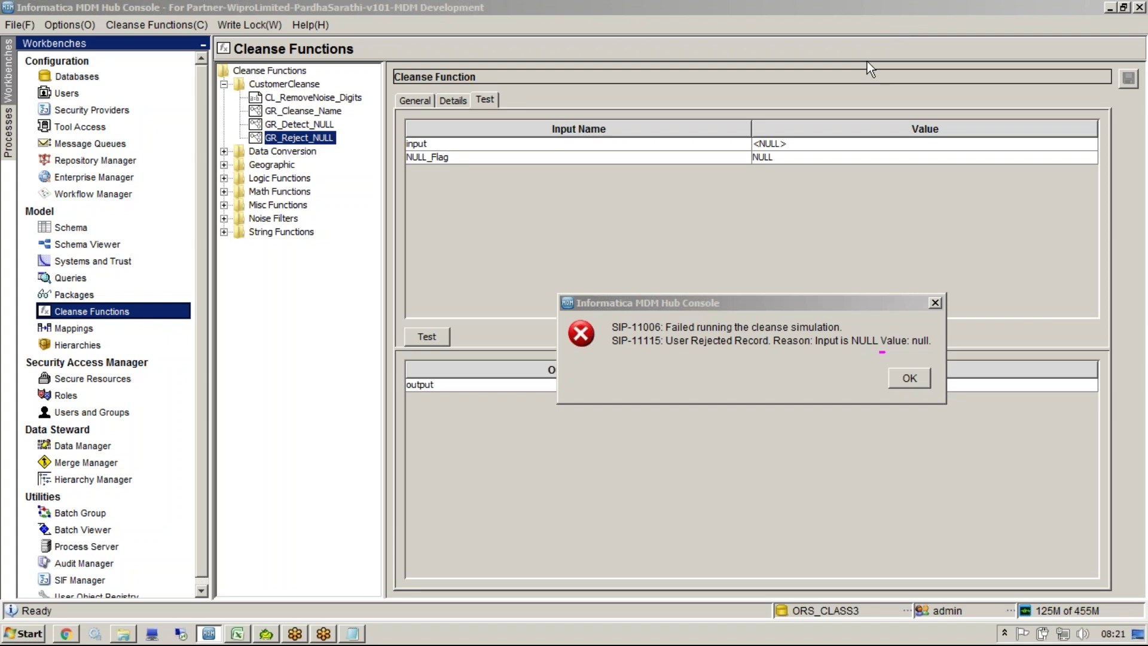
{"action": "left_click", "coordinate": [874, 346]}
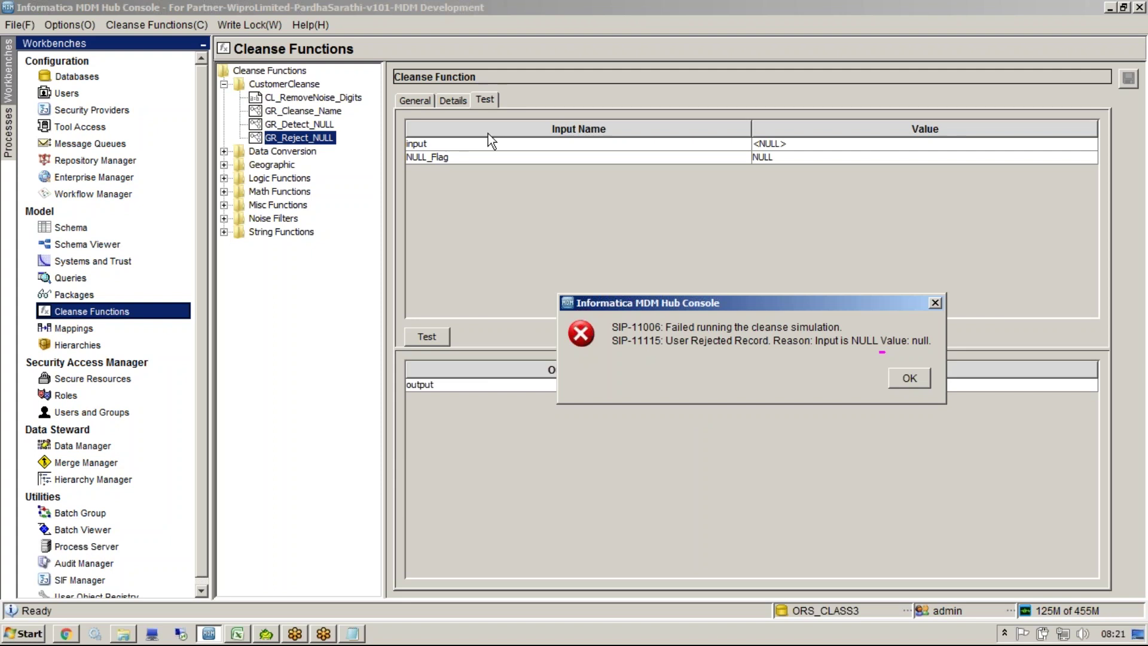
Step: Test GR_Reject_NULL with input Sunil and flag NOT_NULL, getting Sunil back
{"action": "left_click", "coordinate": [907, 383]}
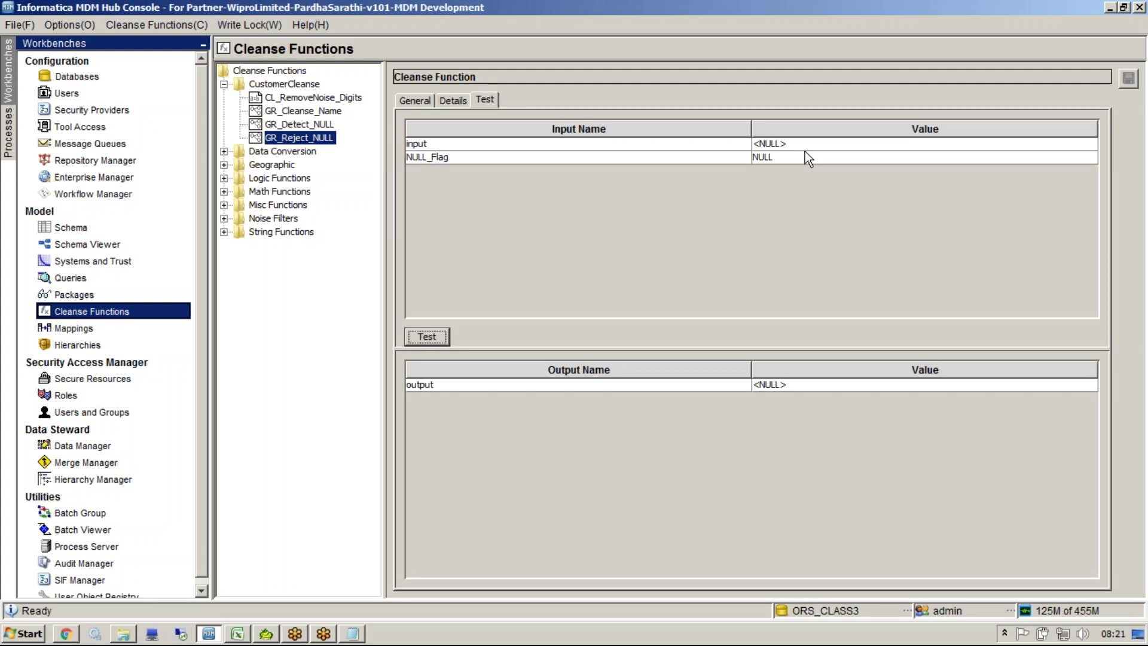
{"action": "left_click", "coordinate": [777, 145]}
{"action": "type", "text": "Sunill"}
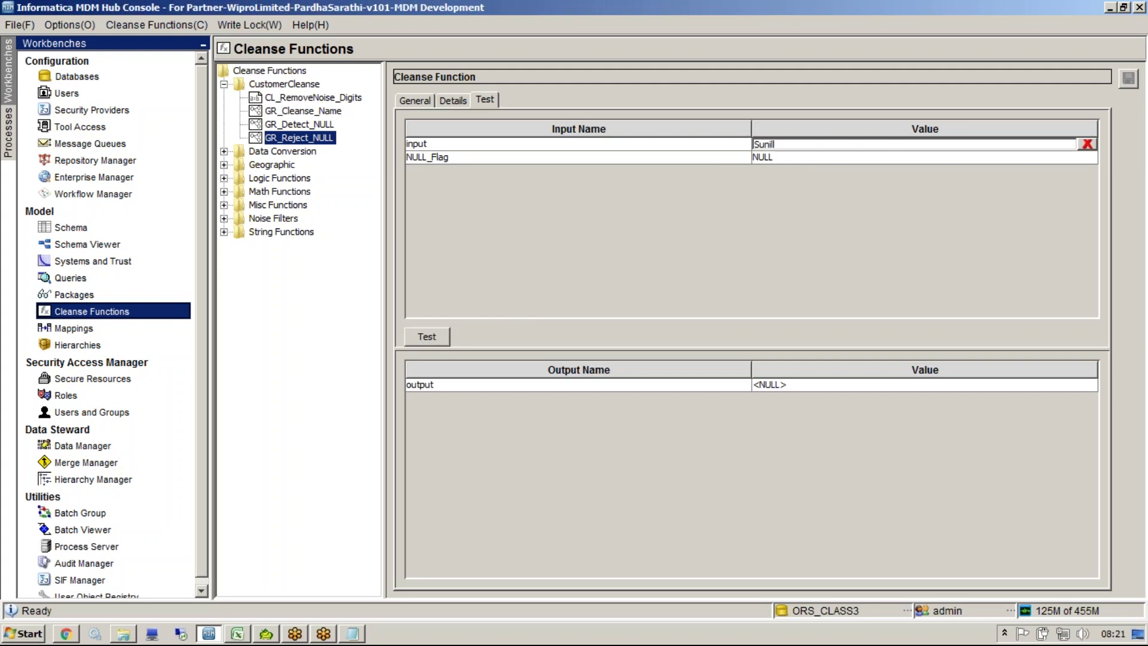
{"action": "left_click", "coordinate": [777, 157]}
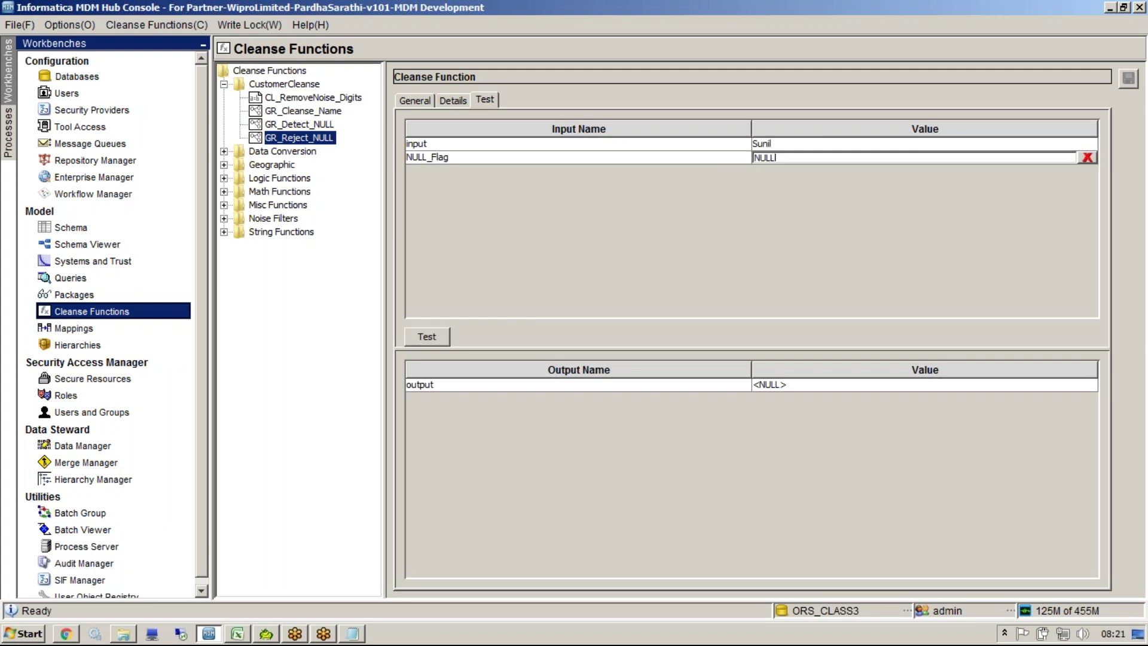
{"action": "type", "text": "NOT_"}
{"action": "left_click", "coordinate": [447, 337]}
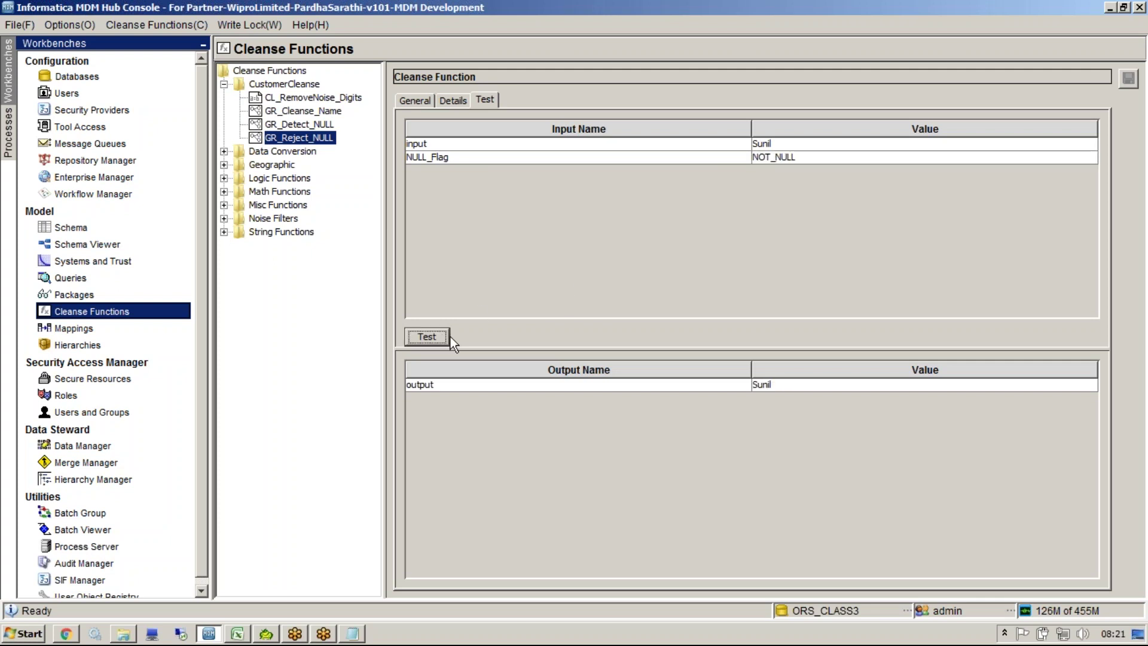
{"action": "left_click", "coordinate": [836, 387]}
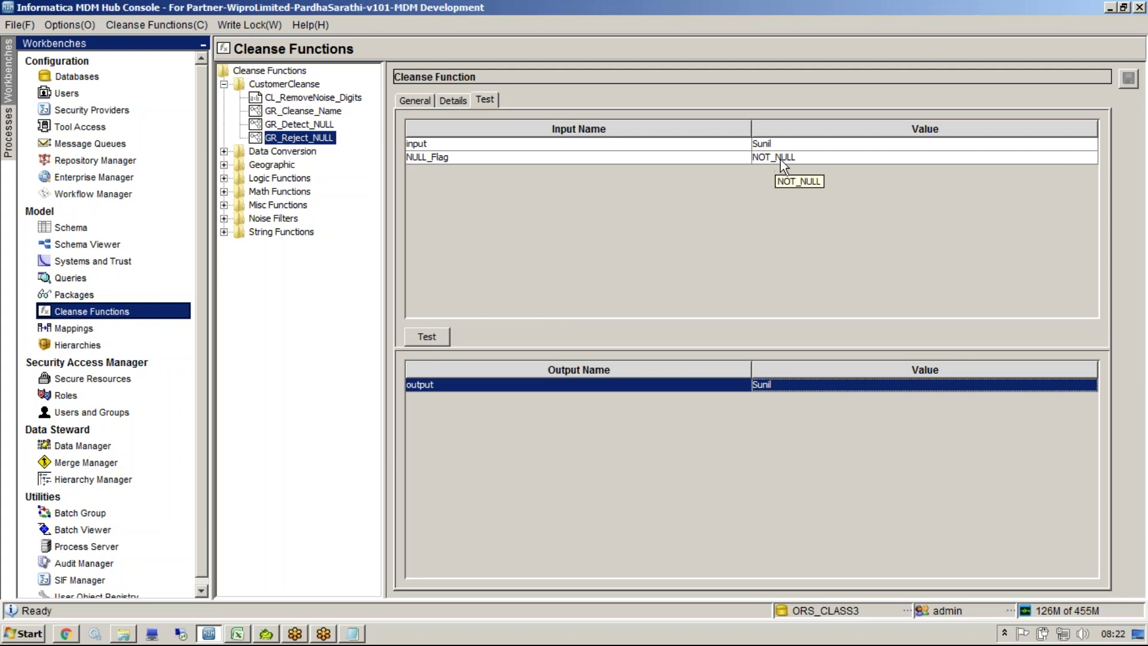
Step: Retest with the NULL_Flag changed to 'mihjigl', then return to the function graph
{"action": "double_click", "coordinate": [762, 160]}
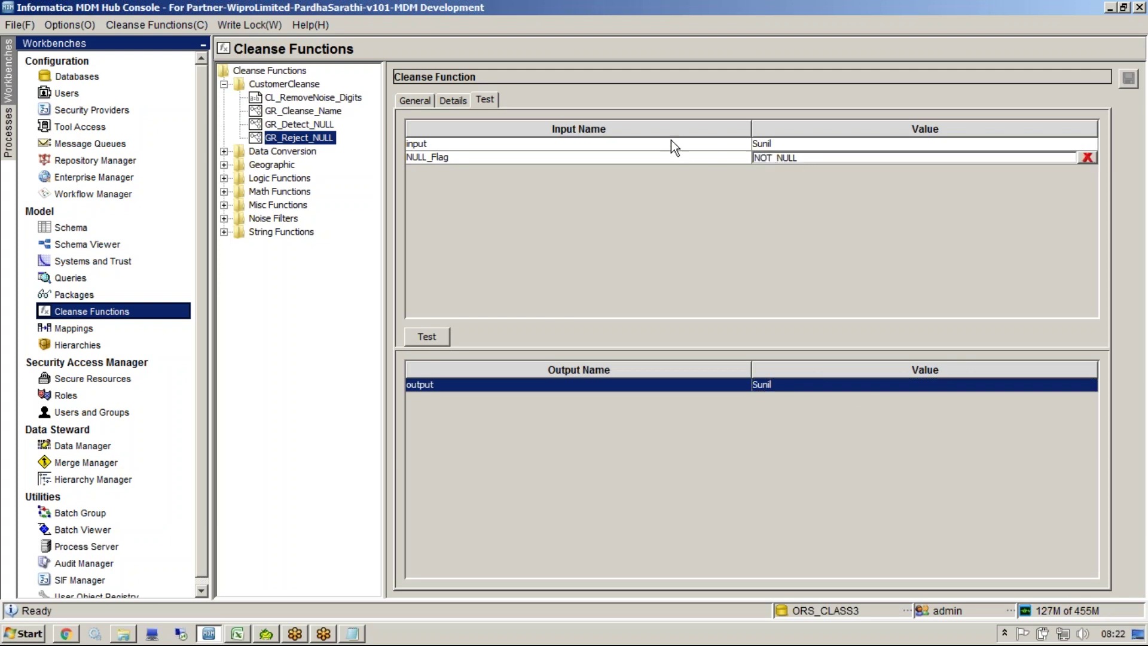
{"action": "left_click_drag", "start_coordinate": [831, 155], "coordinate": [743, 153]}
{"action": "type", "text": "mihjigl"}
{"action": "left_click", "coordinate": [442, 336]}
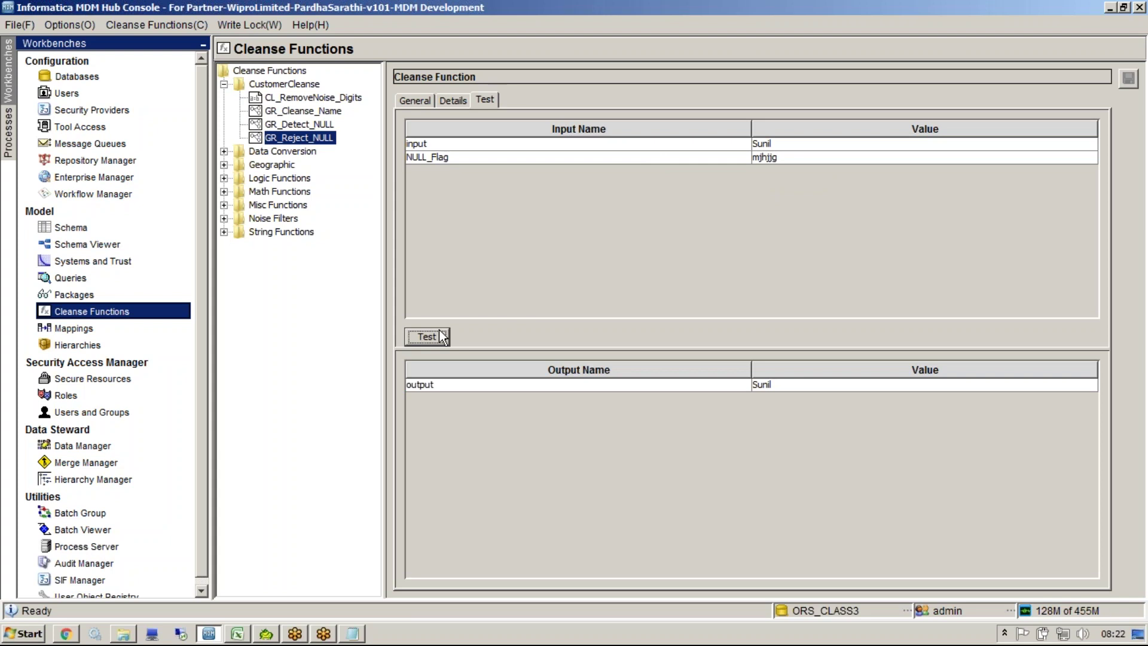
{"action": "left_click", "coordinate": [454, 107]}
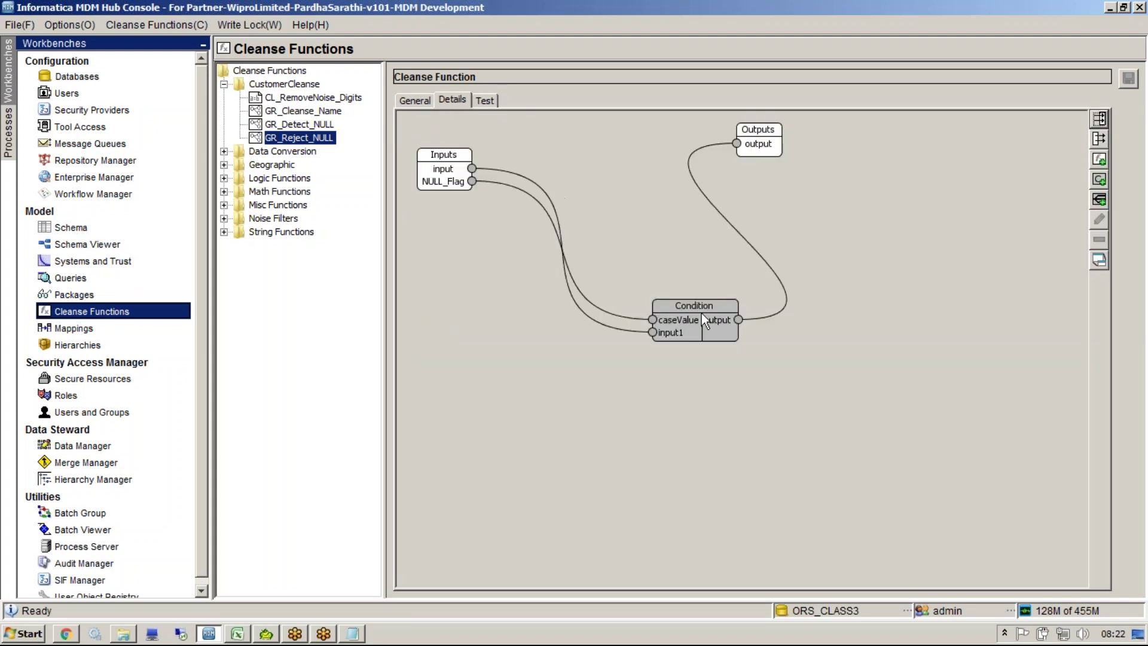
Step: Make NULL the default case of the Condition node
{"action": "double_click", "coordinate": [705, 307]}
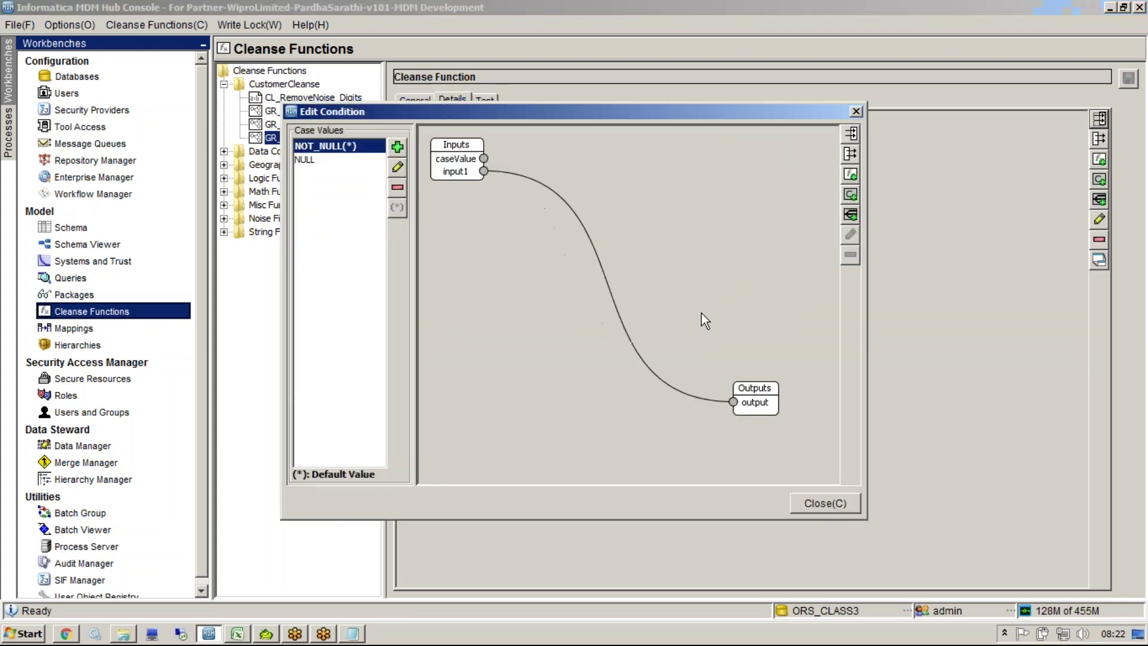
{"action": "left_click", "coordinate": [310, 161]}
{"action": "left_click", "coordinate": [350, 149]}
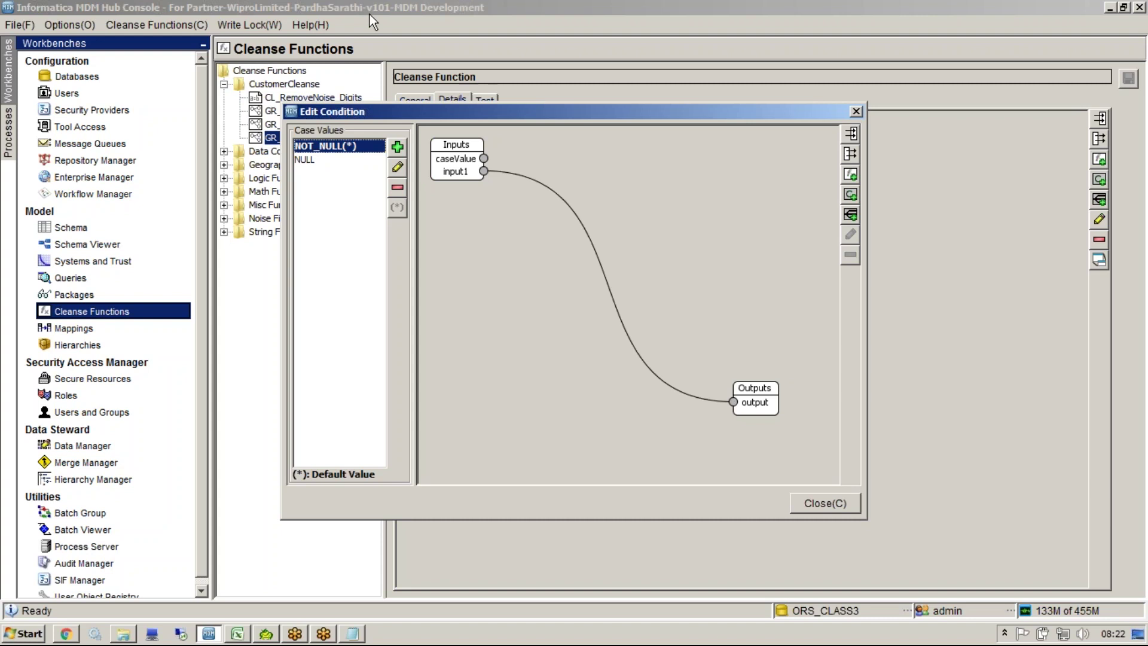
{"action": "left_click", "coordinate": [356, 163]}
{"action": "left_click", "coordinate": [397, 208]}
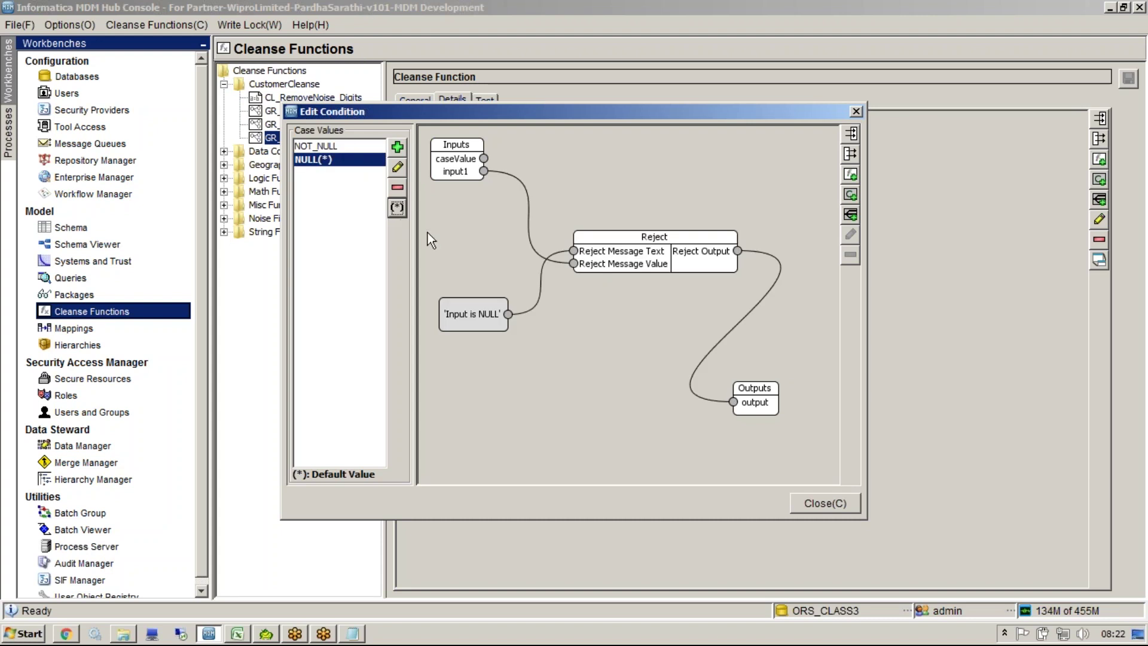
{"action": "left_click", "coordinate": [826, 503]}
Step: Save GR_Reject_NULL and retest, confirming Sunil is now rejected with 'Input is NULL'
{"action": "left_click", "coordinate": [485, 100]}
{"action": "left_click", "coordinate": [841, 359]}
{"action": "left_click", "coordinate": [1127, 81]}
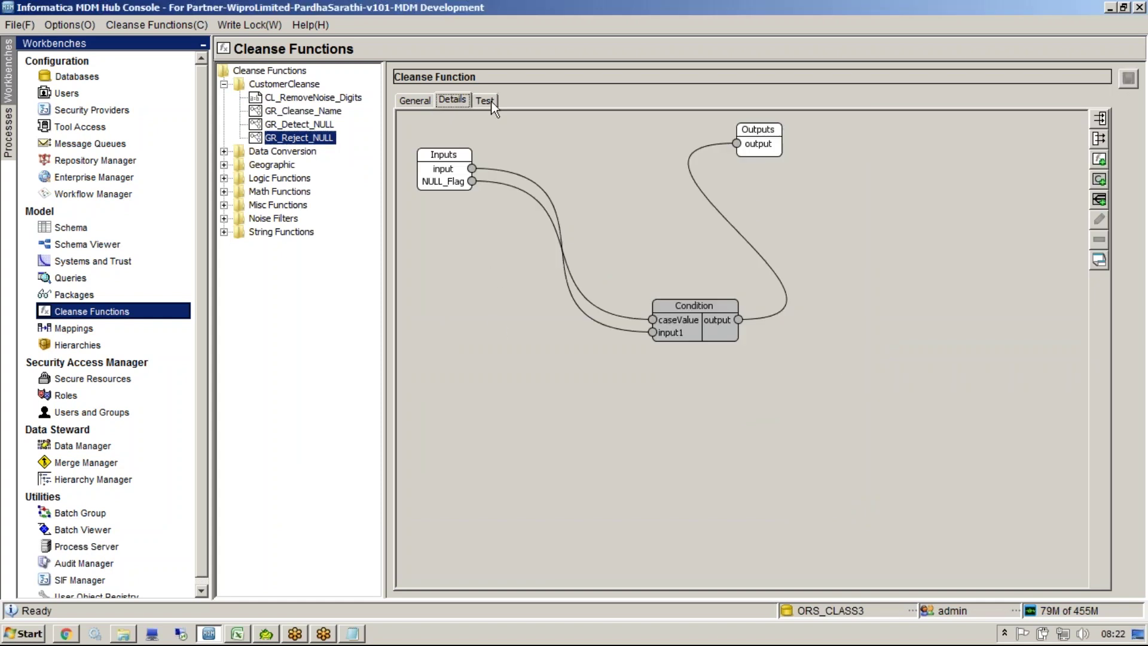
{"action": "left_click", "coordinate": [492, 102]}
{"action": "left_click", "coordinate": [433, 337]}
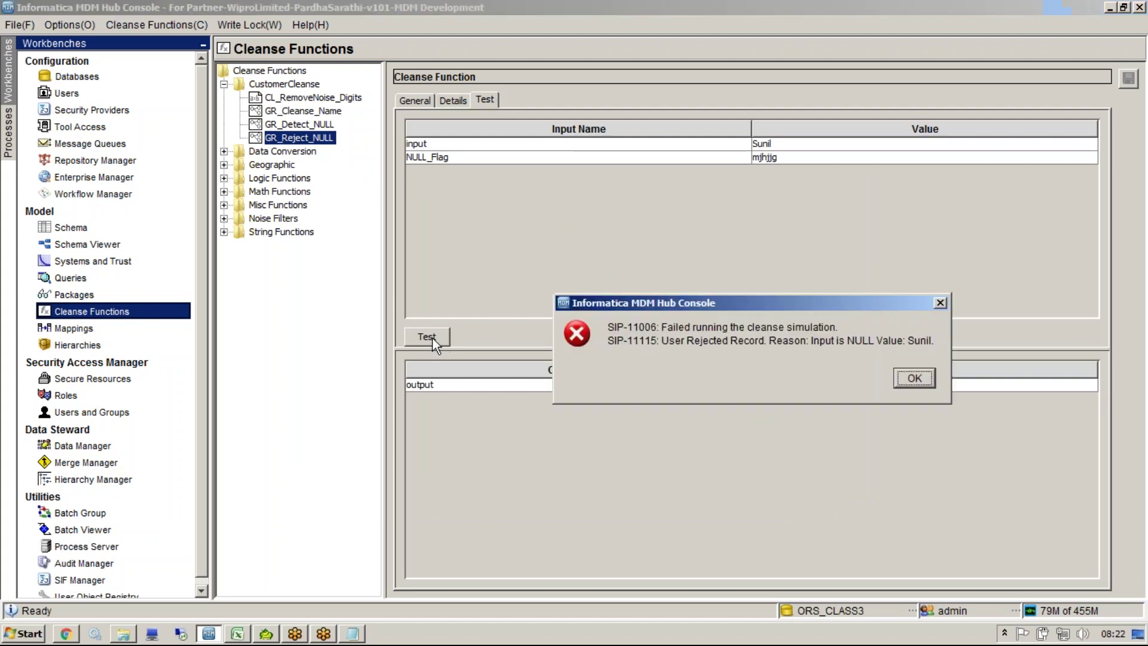
{"action": "left_click_drag", "start_coordinate": [755, 307], "coordinate": [750, 195]}
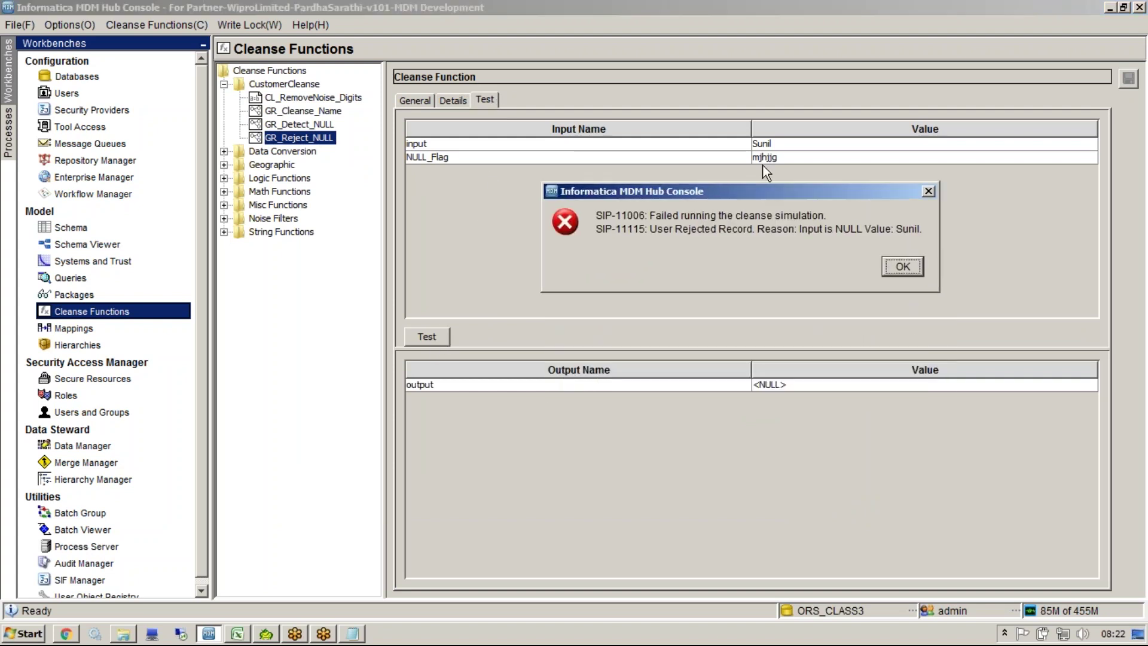
{"action": "left_click", "coordinate": [897, 269]}
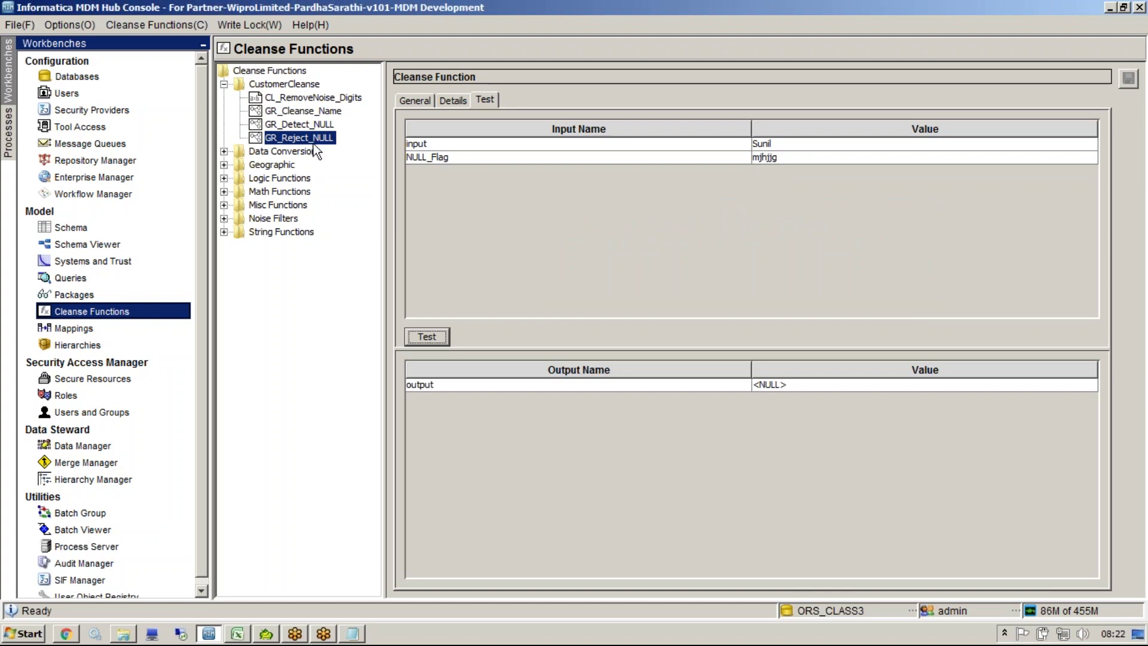
Step: Open the m_PARTY_CKR mapping and delete the GR_Cleanse_Name to NAME link
{"action": "left_click", "coordinate": [86, 333]}
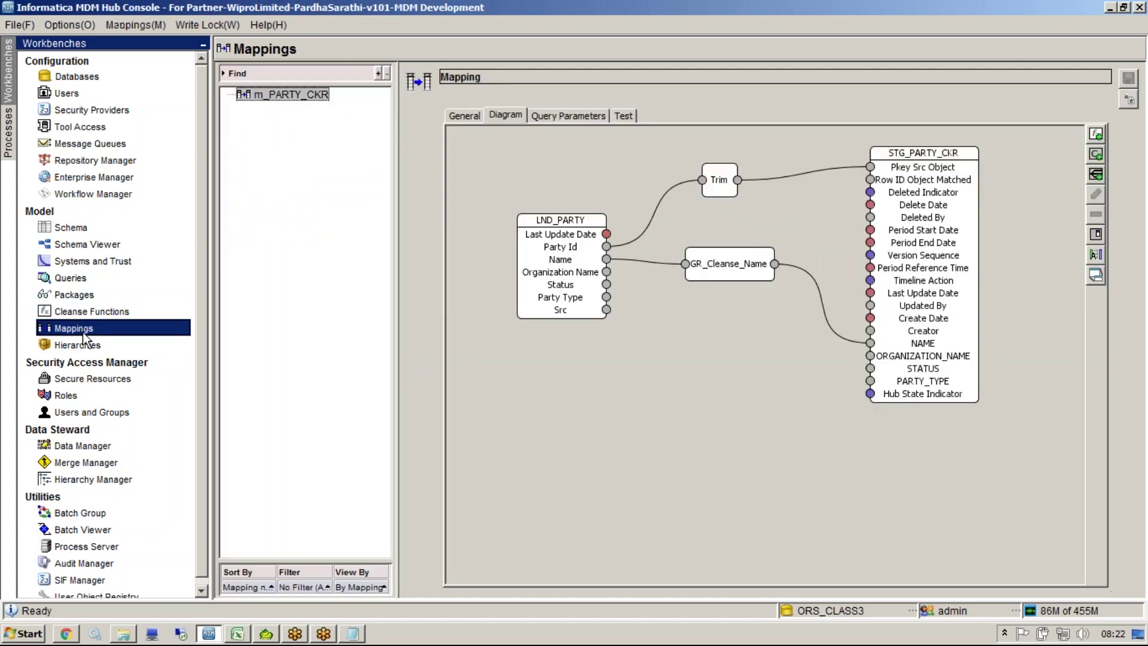
{"action": "left_click", "coordinate": [821, 296]}
{"action": "key", "text": "Delete"}
Step: Add the GR_Detect_NULL and GR_Reject_NULL functions from CustomerCleanse to the diagram
{"action": "right_click", "coordinate": [765, 346]}
{"action": "left_click", "coordinate": [781, 354]}
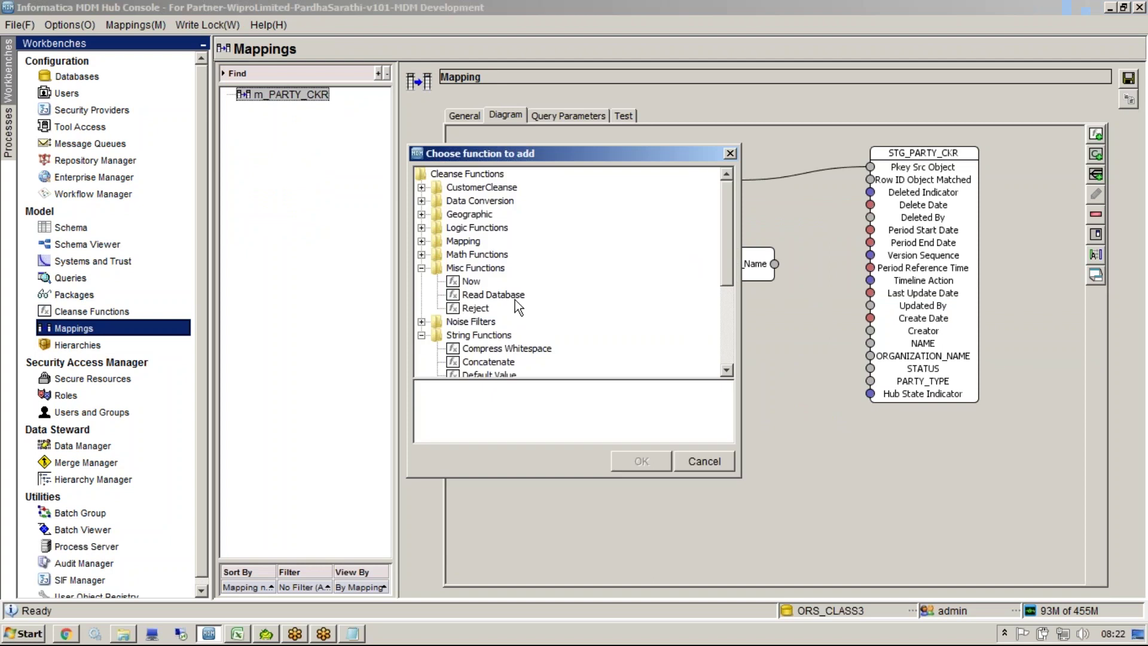
{"action": "double_click", "coordinate": [474, 188]}
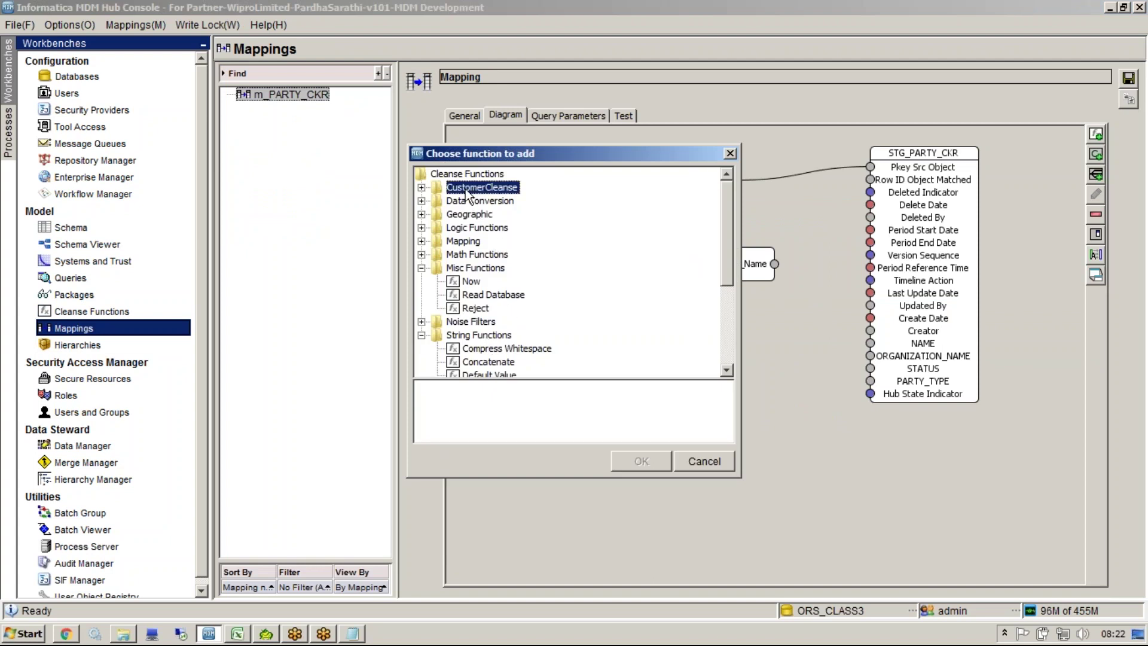
{"action": "left_click", "coordinate": [498, 227]}
{"action": "left_click", "coordinate": [642, 461]}
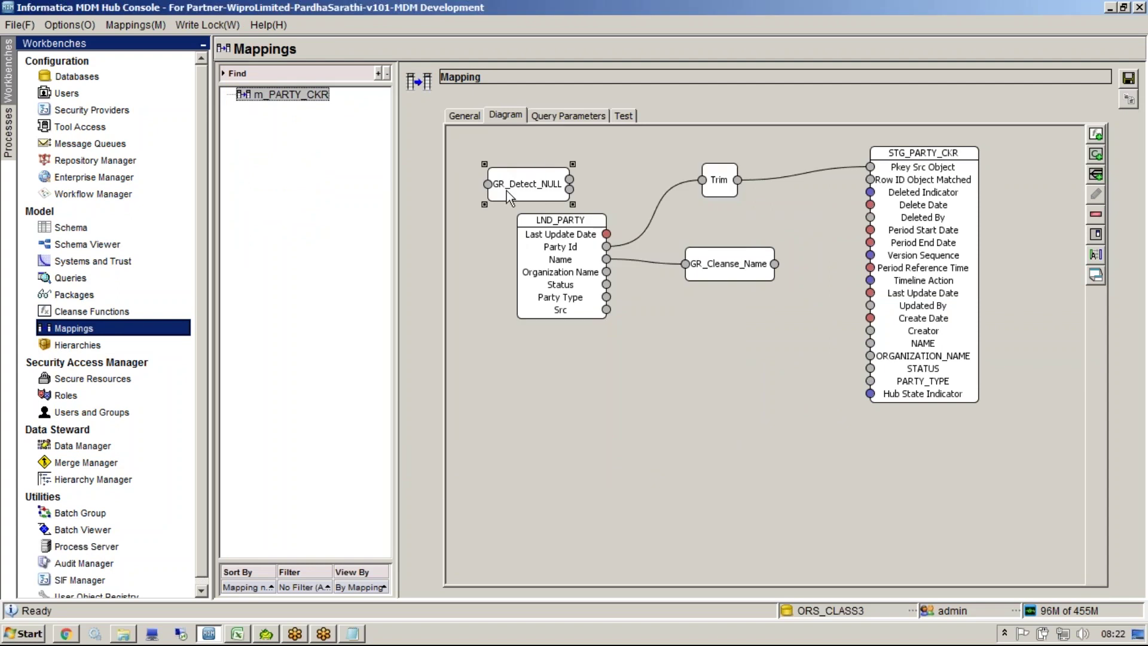
{"action": "left_click_drag", "start_coordinate": [508, 198], "coordinate": [537, 461]}
{"action": "right_click", "coordinate": [632, 395]}
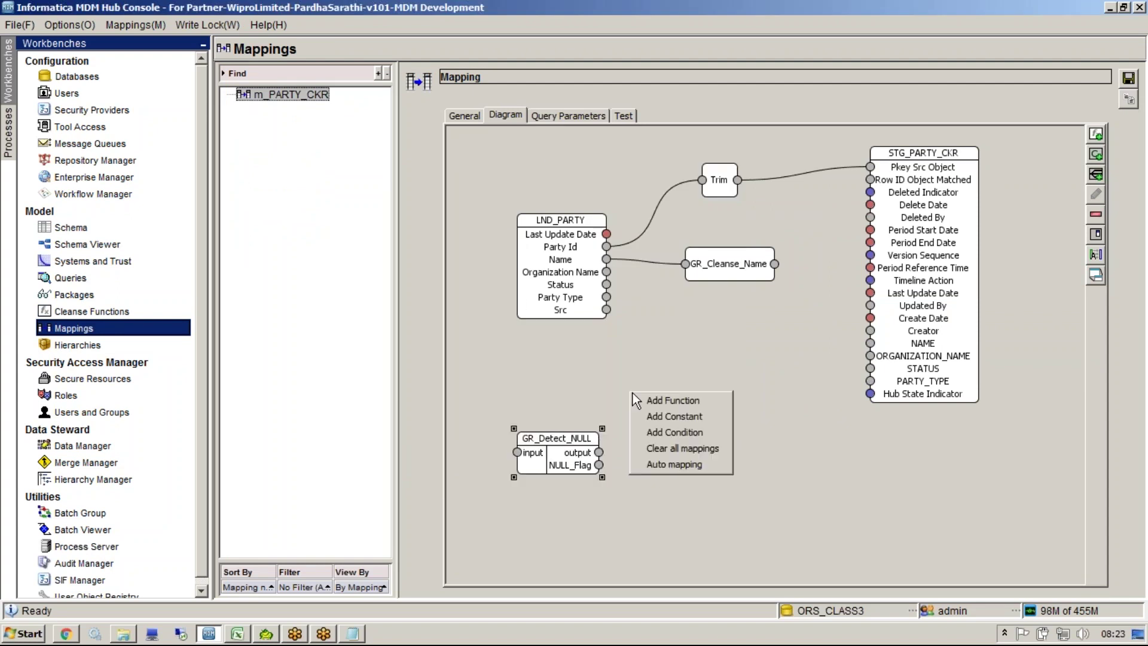
{"action": "left_click", "coordinate": [673, 402]}
{"action": "key", "text": "Escape"}
{"action": "left_click_drag", "start_coordinate": [520, 185], "coordinate": [735, 416]}
Step: Connect GR_Cleanse_Name to GR_Detect_NULL, and its output and NULL_Flag to GR_Reject_NULL
{"action": "left_click_drag", "start_coordinate": [774, 265], "coordinate": [517, 452]}
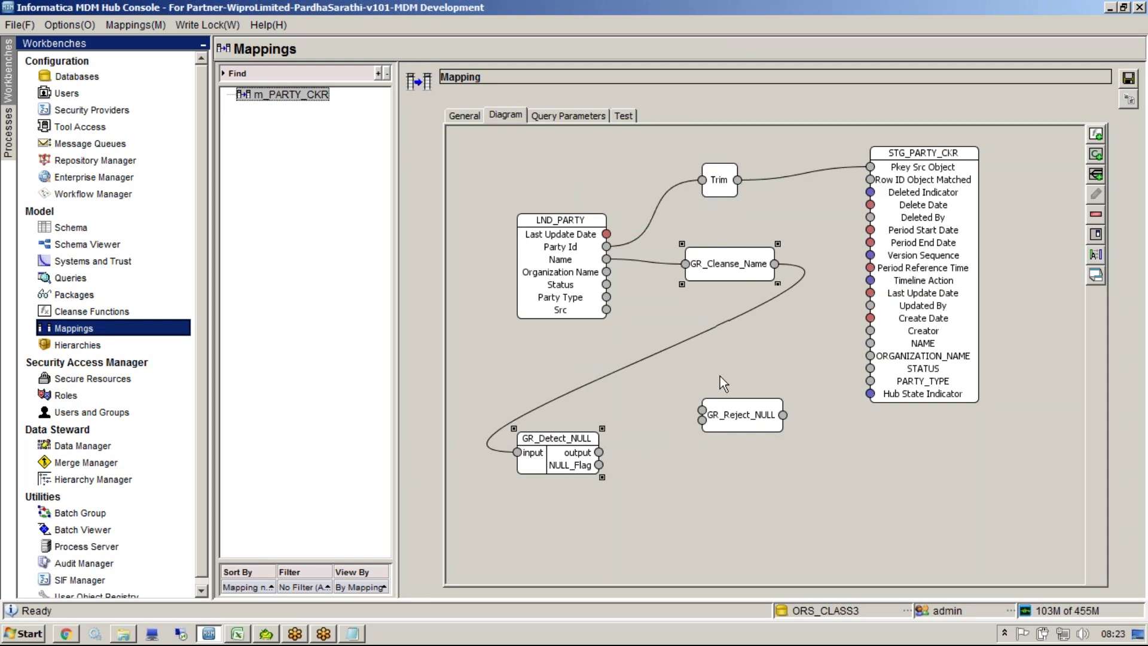
{"action": "right_click", "coordinate": [732, 412]}
{"action": "left_click", "coordinate": [757, 450]}
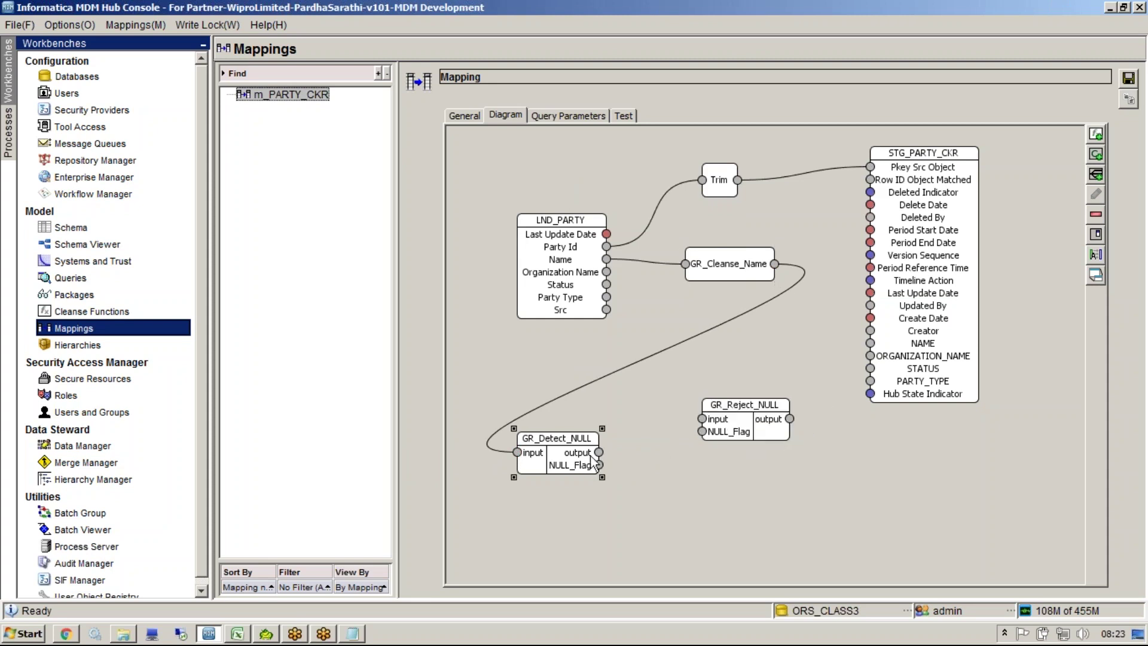
{"action": "left_click_drag", "start_coordinate": [599, 453], "coordinate": [712, 424]}
{"action": "left_click_drag", "start_coordinate": [599, 465], "coordinate": [869, 344]}
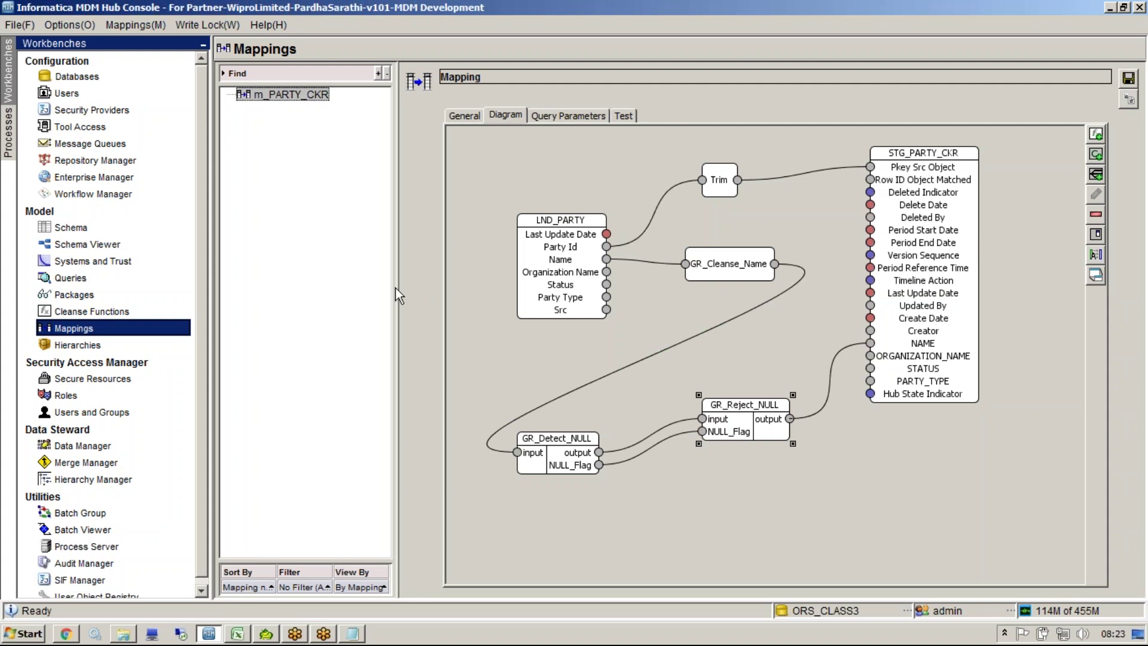
{"action": "left_click_drag", "start_coordinate": [396, 288], "coordinate": [356, 289]}
{"action": "left_click_drag", "start_coordinate": [518, 457], "coordinate": [633, 340]}
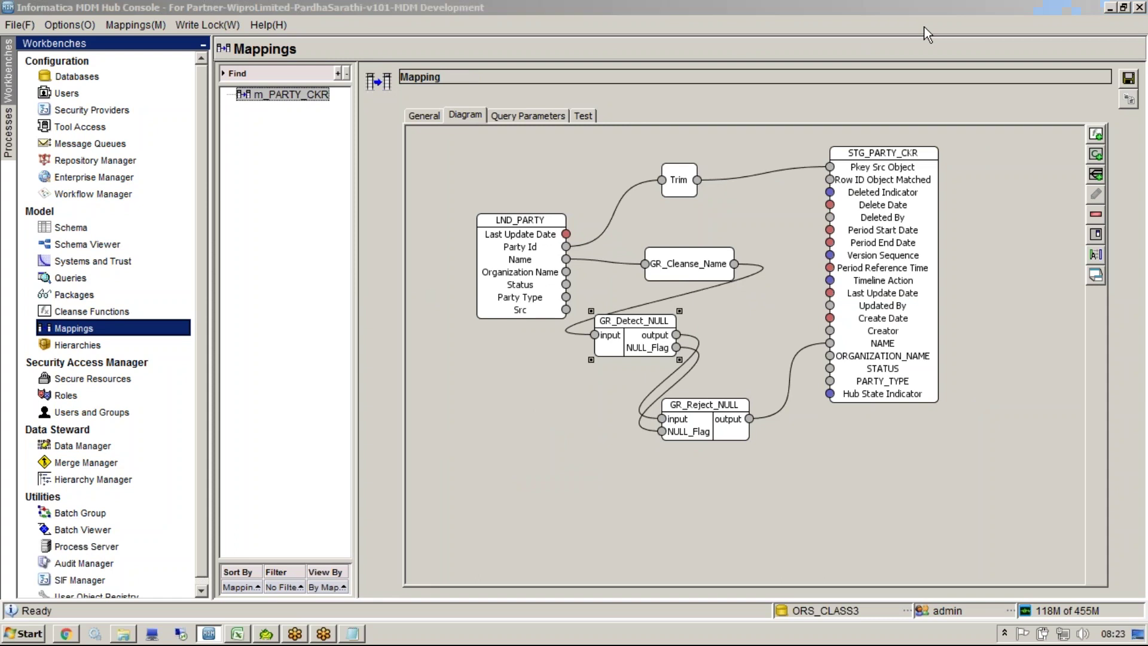
Step: Save the mapping, shift LND_PARTY and GR_Cleanse_Name left, and place GR_Detect_NULL beside GR_Reject_NULL
{"action": "left_click", "coordinate": [1134, 78]}
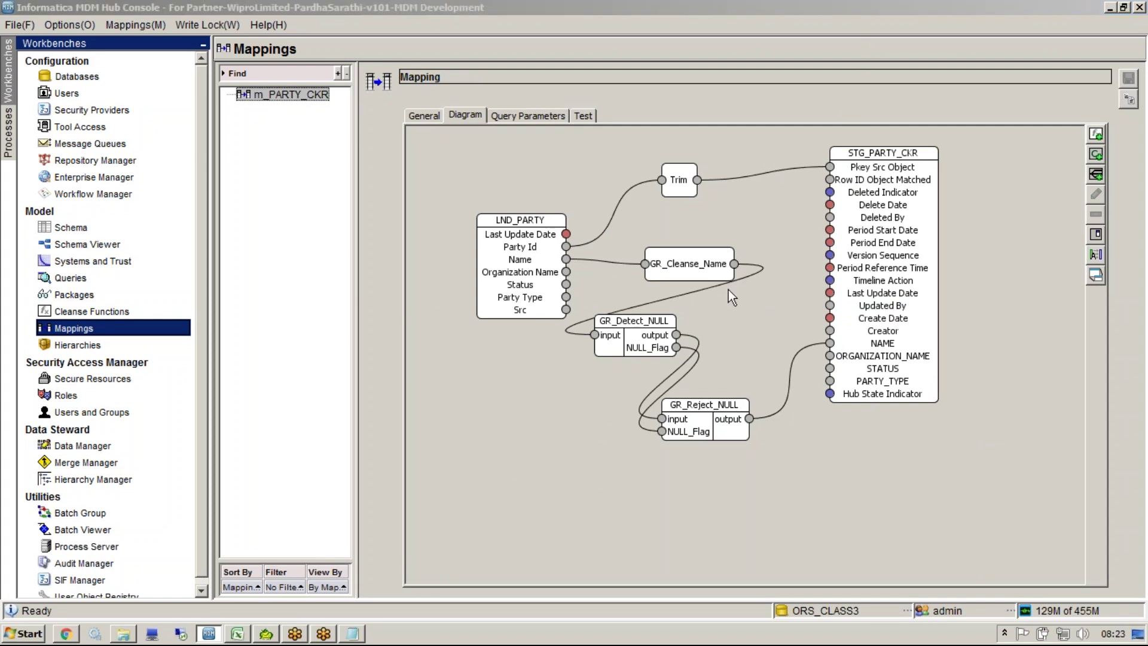
{"action": "left_click_drag", "start_coordinate": [507, 245], "coordinate": [455, 245]}
{"action": "left_click_drag", "start_coordinate": [693, 273], "coordinate": [643, 273]}
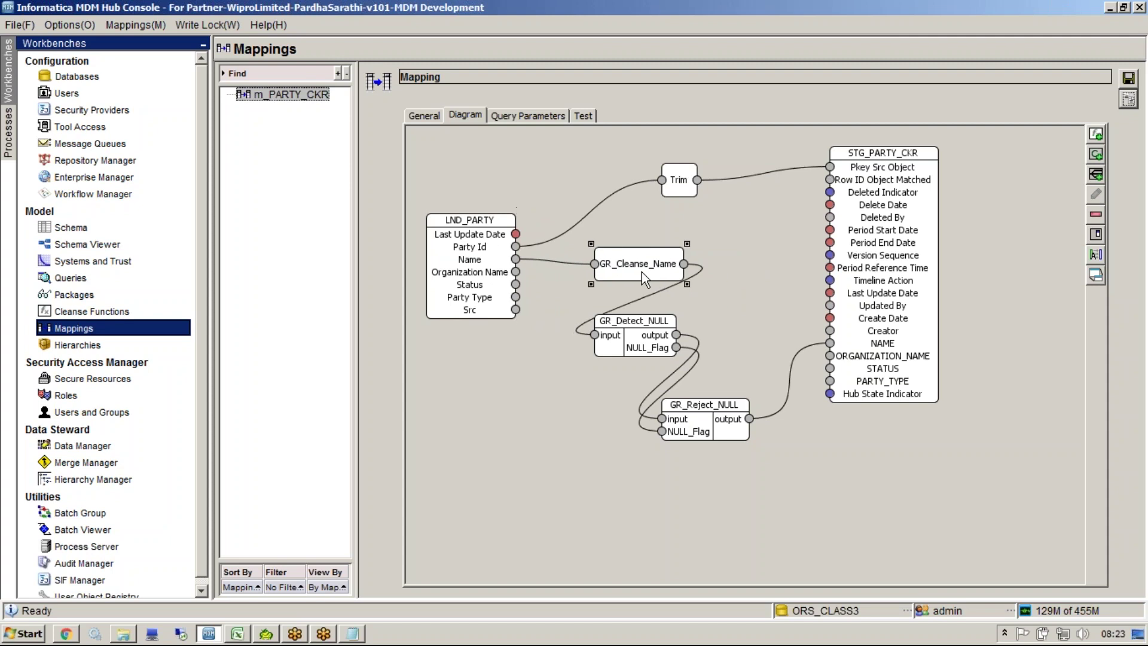
{"action": "left_click", "coordinate": [641, 331]}
{"action": "left_click", "coordinate": [710, 439]}
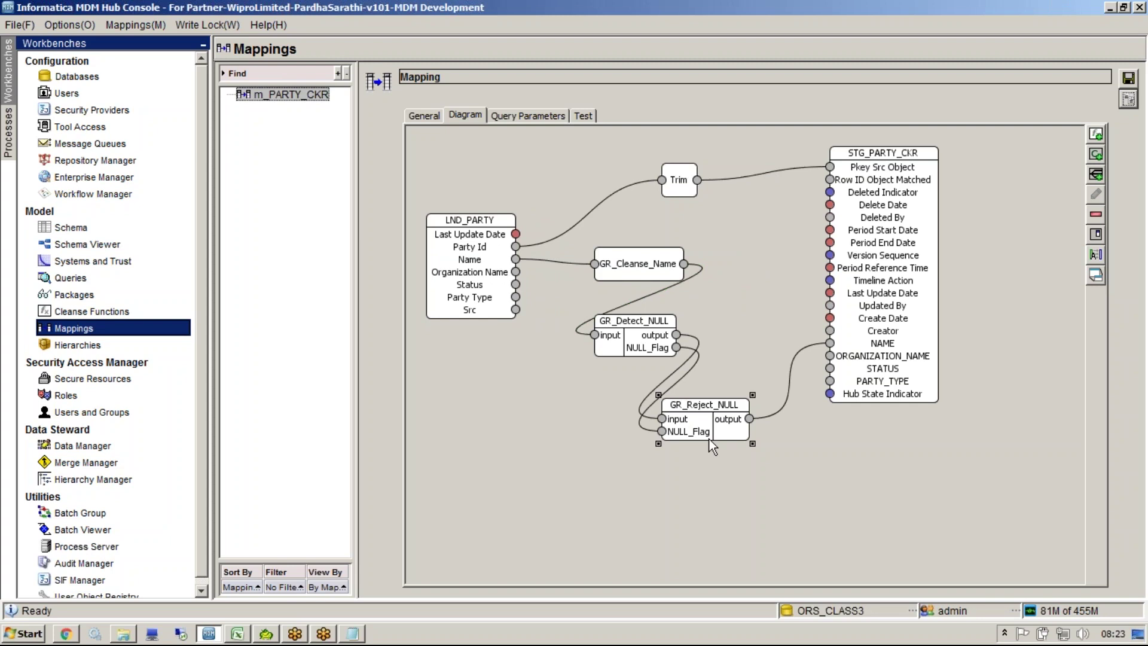
{"action": "left_click", "coordinate": [699, 292]}
{"action": "left_click", "coordinate": [634, 347]}
{"action": "left_click_drag", "start_coordinate": [644, 347], "coordinate": [553, 426]}
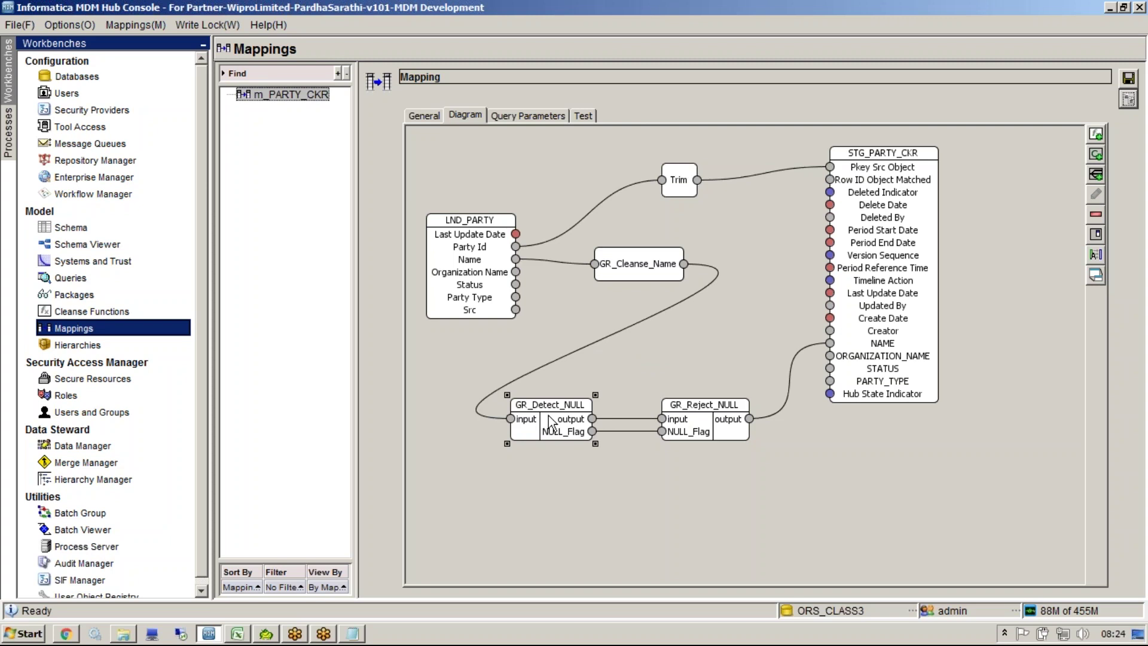
Step: Rearrange the boxes, moving GR_Detect_NULL beside GR_Cleanse_Name and GR_Cleanse_Name down-left
{"action": "left_click", "coordinate": [803, 63]}
{"action": "left_click_drag", "start_coordinate": [621, 352], "coordinate": [603, 382]}
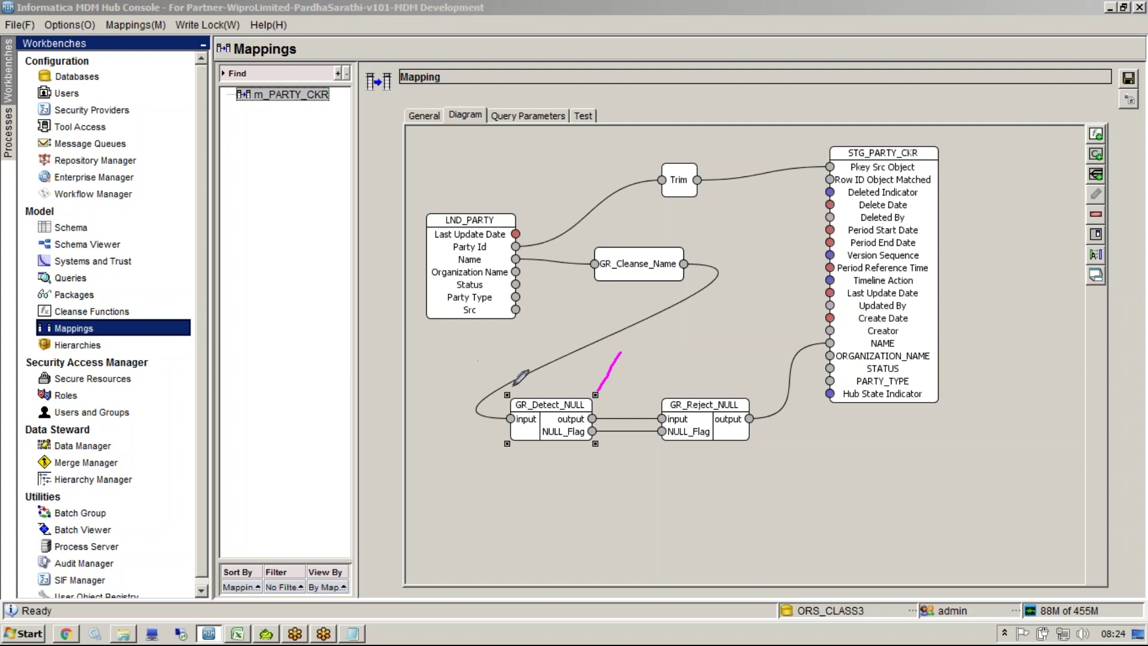
{"action": "mouse_move", "coordinate": [730, 386]}
{"action": "left_mouse_down"}
{"action": "mouse_move", "coordinate": [482, 447]}
{"action": "mouse_move", "coordinate": [793, 399]}
{"action": "mouse_move", "coordinate": [699, 376]}
{"action": "left_mouse_up"}
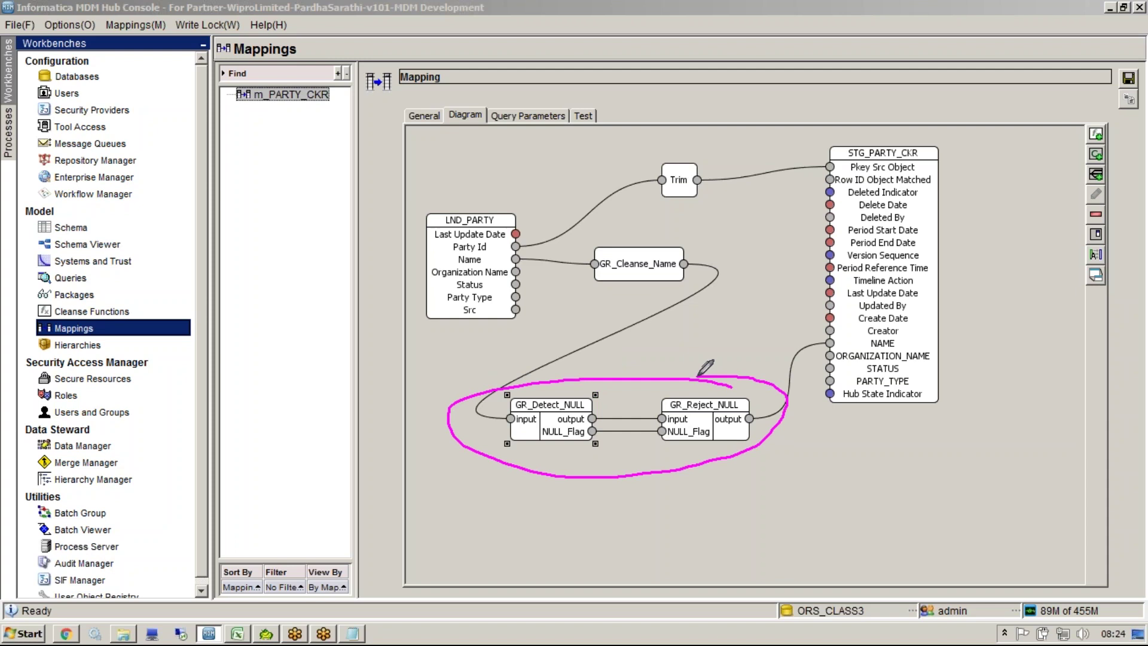
{"action": "key", "text": "Escape"}
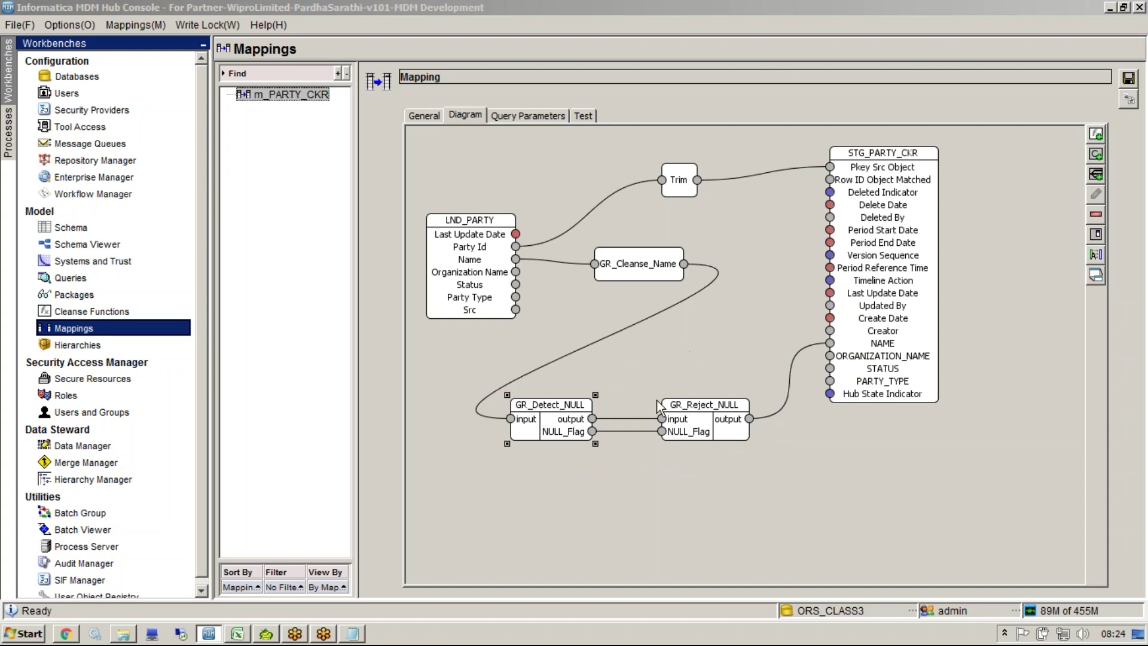
{"action": "left_click_drag", "start_coordinate": [551, 412], "coordinate": [702, 295]}
{"action": "left_click_drag", "start_coordinate": [635, 268], "coordinate": [501, 435]}
Step: Bring GR_Reject_NULL down in line with GR_Detect_NULL and adjust the diagram view
{"action": "right_click", "coordinate": [679, 431]}
{"action": "key", "text": "Escape"}
{"action": "left_click_drag", "start_coordinate": [679, 429], "coordinate": [757, 419]}
{"action": "left_click_drag", "start_coordinate": [705, 300], "coordinate": [637, 435]}
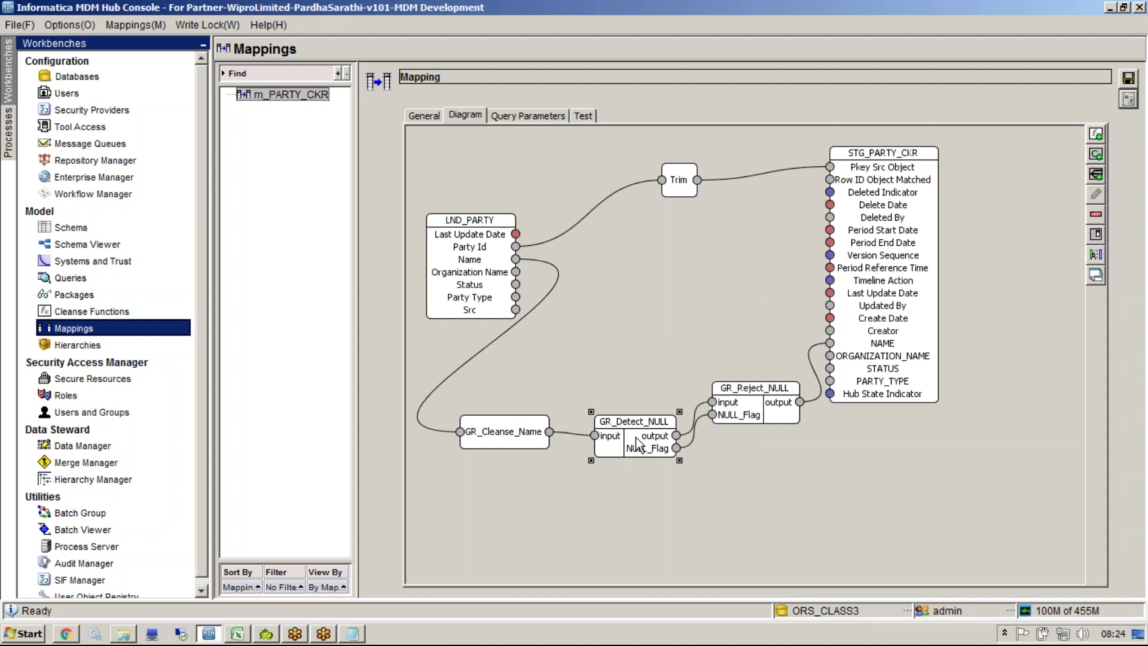
{"action": "left_click_drag", "start_coordinate": [753, 410], "coordinate": [751, 435]}
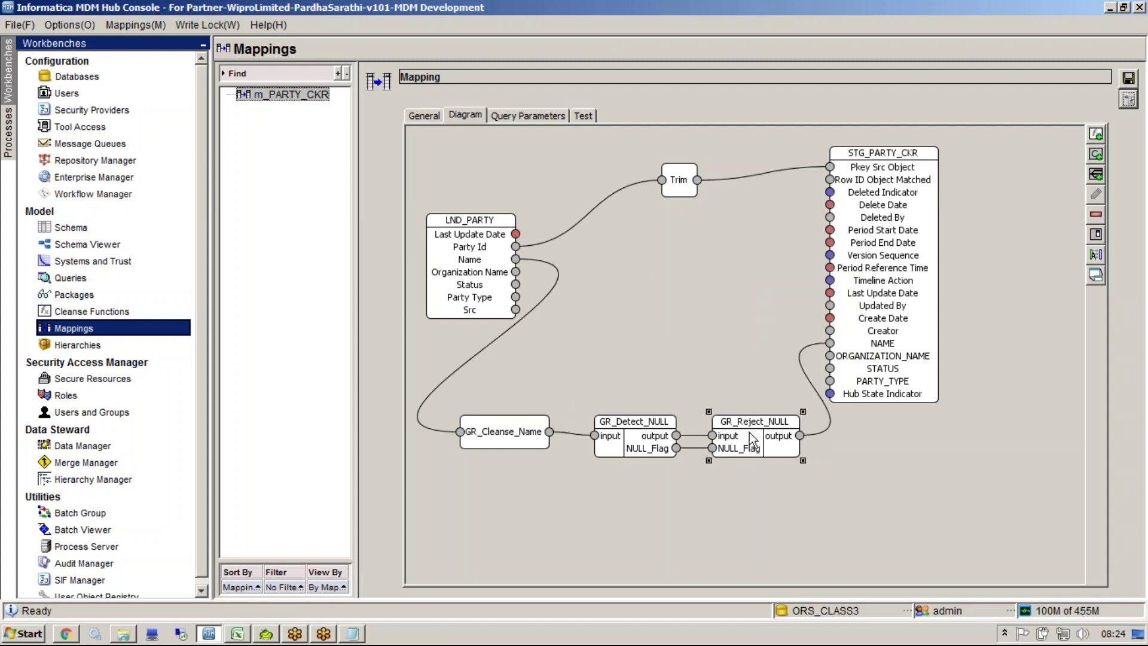
{"action": "right_click", "coordinate": [691, 307]}
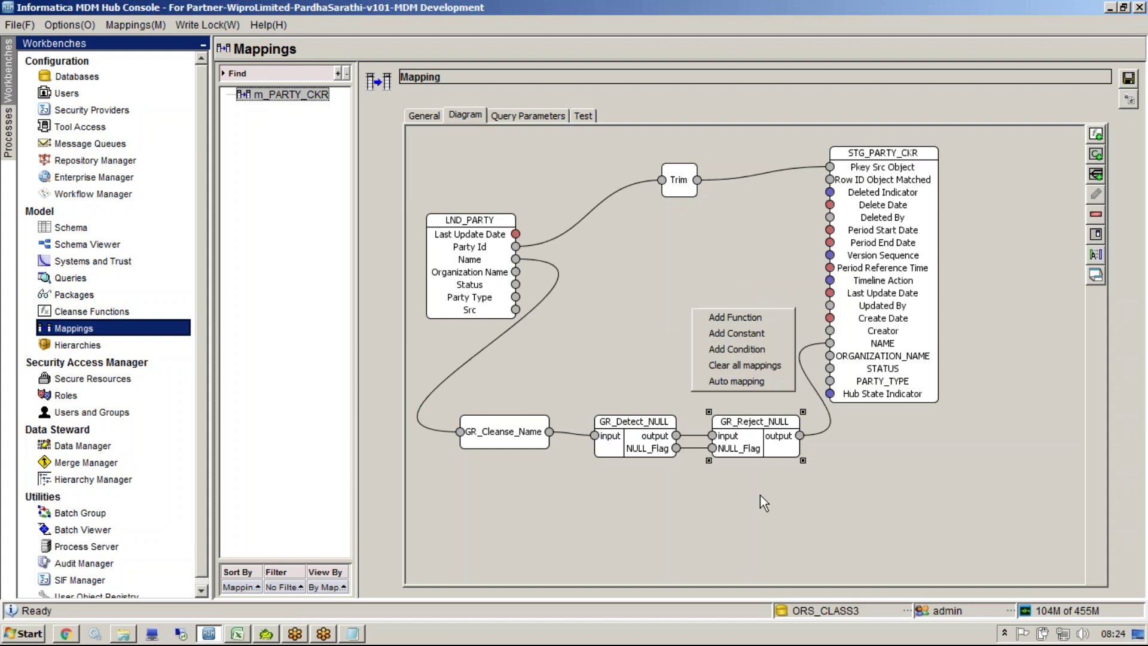
{"action": "key", "text": "Escape"}
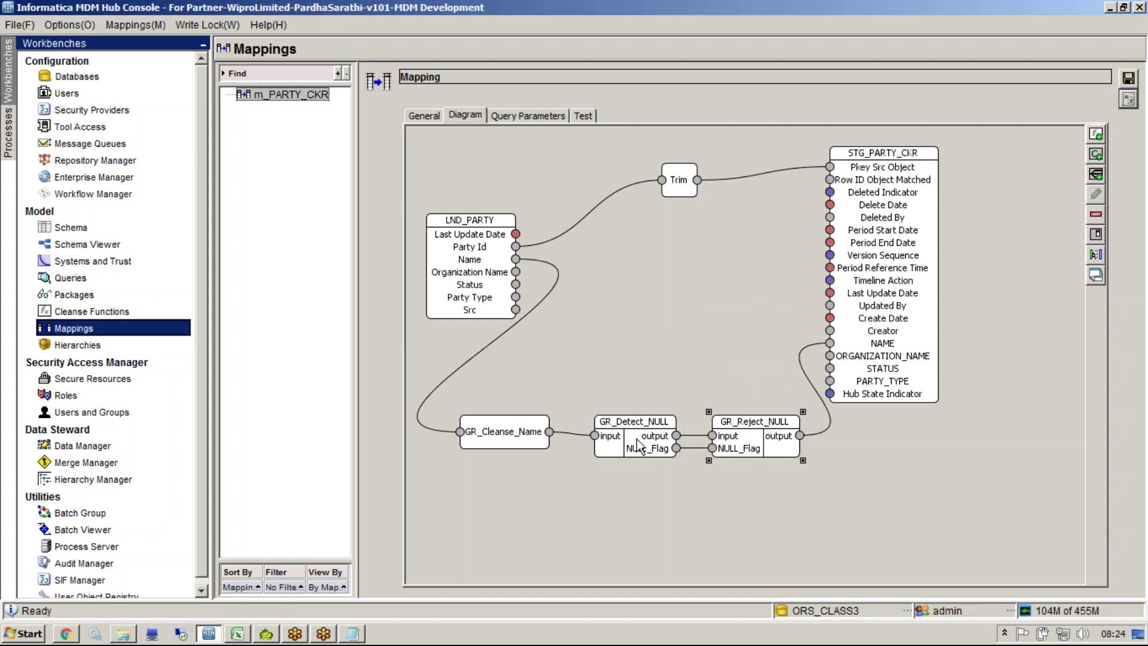
{"action": "left_click", "coordinate": [804, 51]}
{"action": "mouse_move", "coordinate": [659, 441]}
{"action": "left_mouse_down"}
{"action": "mouse_move", "coordinate": [396, 255]}
{"action": "mouse_move", "coordinate": [156, 298]}
{"action": "mouse_move", "coordinate": [73, 298]}
{"action": "mouse_move", "coordinate": [73, 308]}
{"action": "mouse_move", "coordinate": [104, 288]}
{"action": "left_mouse_up"}
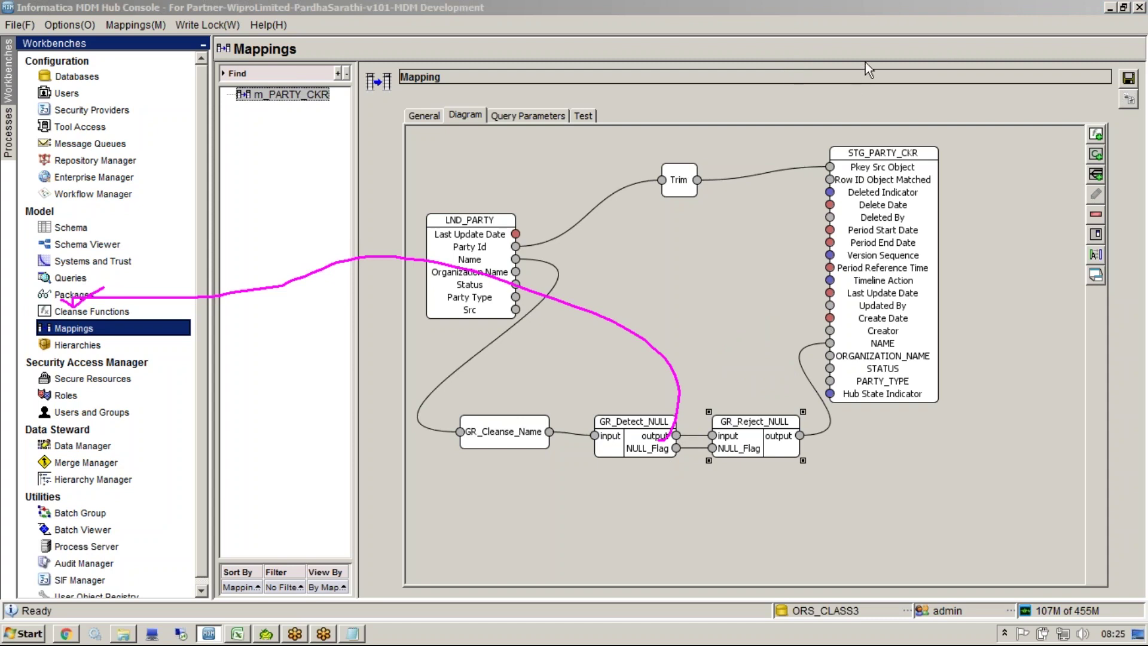
Step: Move GR_Cleanse_Name down in line with GR_Detect_NULL and GR_Reject_NULL, then save m_PARTY_CKR
{"action": "left_click", "coordinate": [734, 318]}
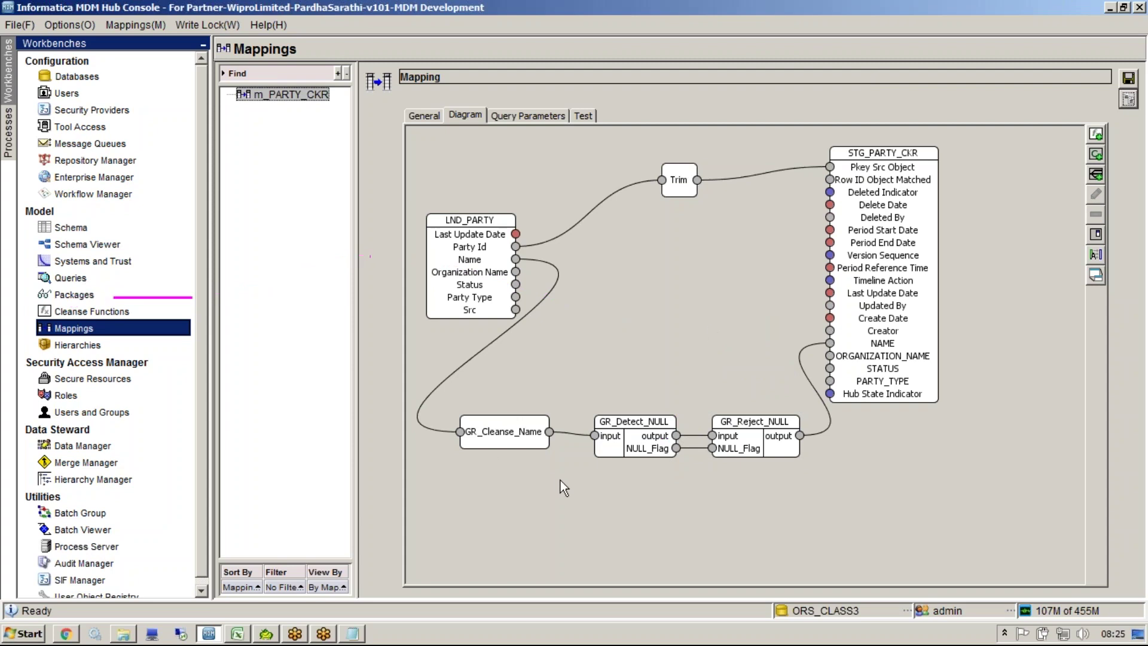
{"action": "left_click", "coordinate": [521, 428]}
{"action": "left_click_drag", "start_coordinate": [527, 441], "coordinate": [525, 458]}
{"action": "left_click", "coordinate": [612, 372]}
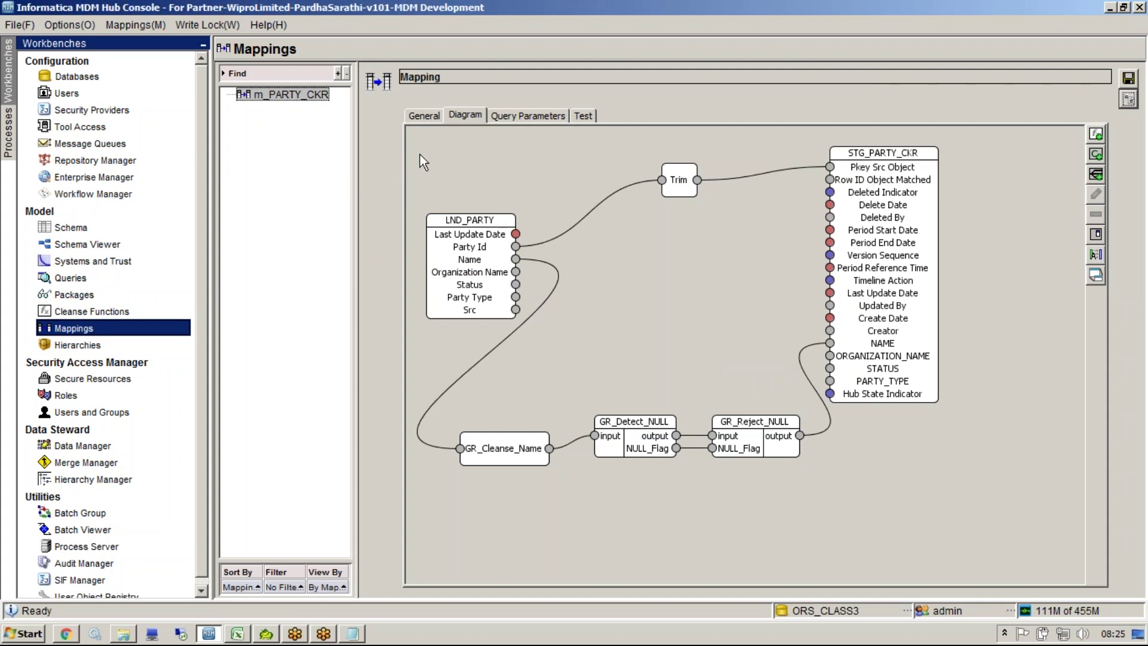
{"action": "left_click", "coordinate": [623, 426]}
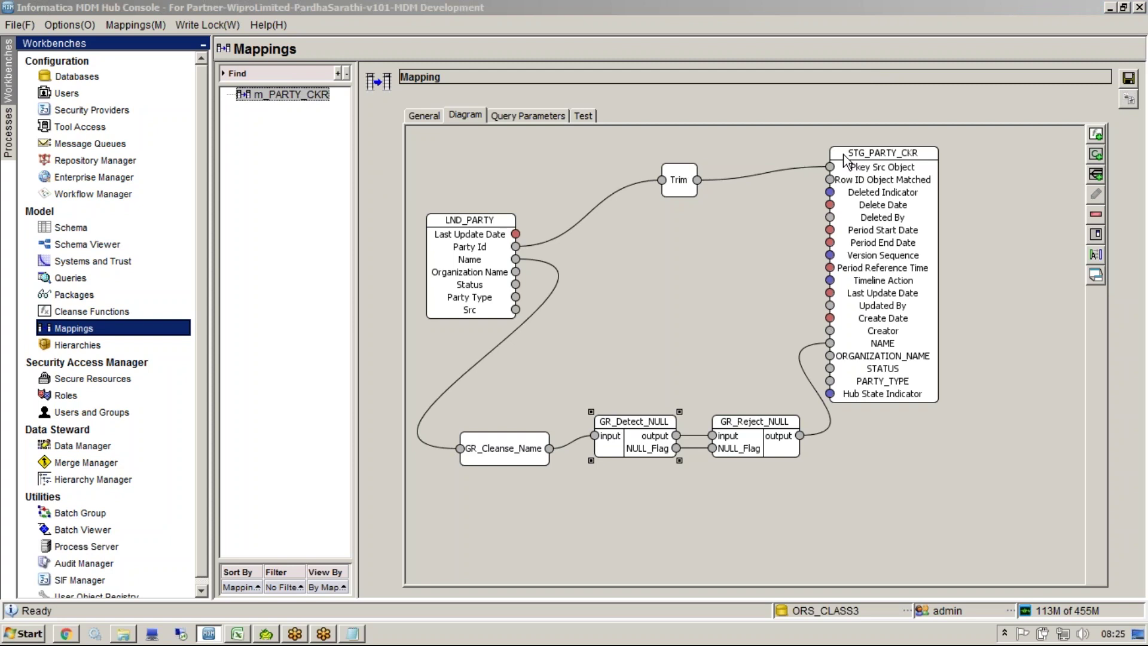
{"action": "left_click", "coordinate": [809, 215]}
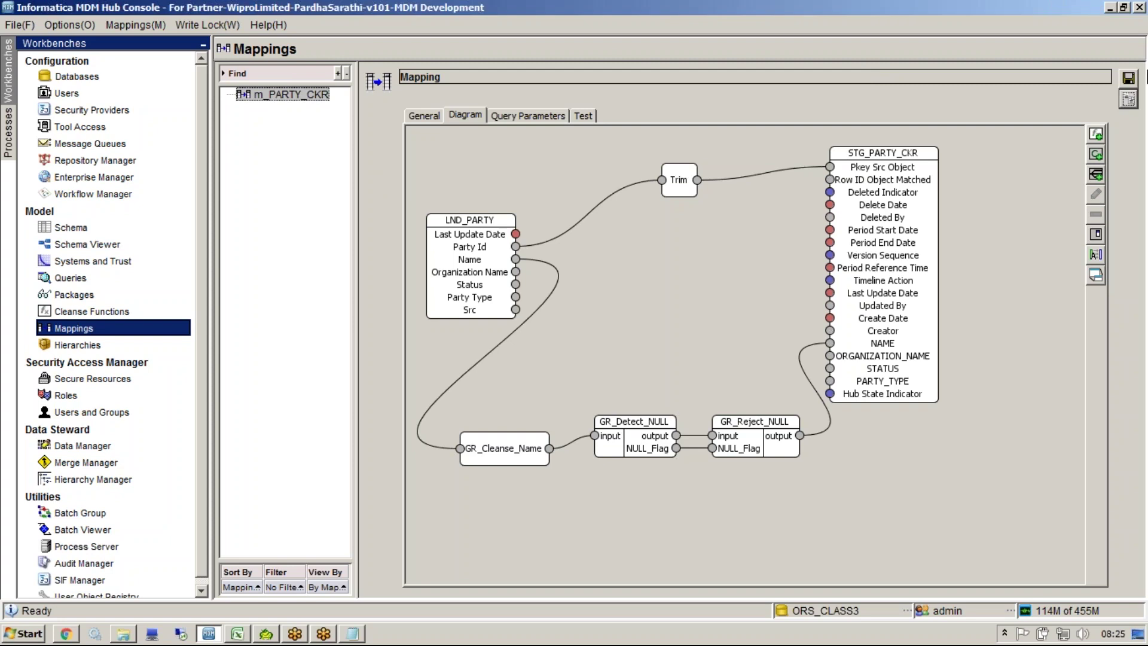
{"action": "left_click", "coordinate": [1129, 78]}
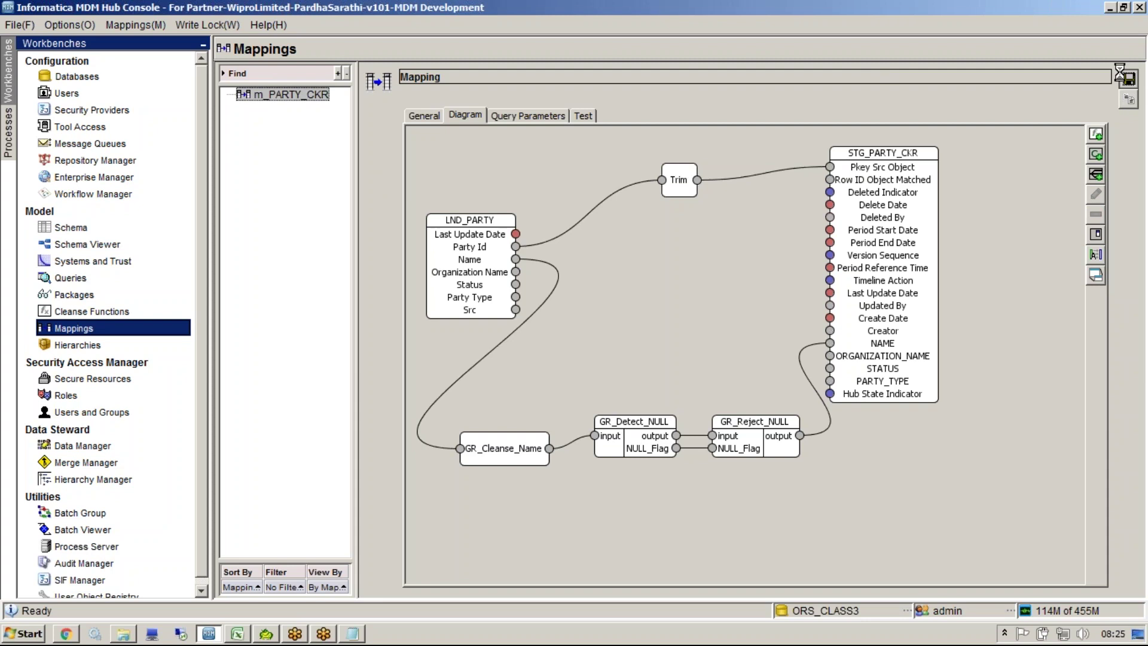
{"action": "left_click", "coordinate": [592, 115]}
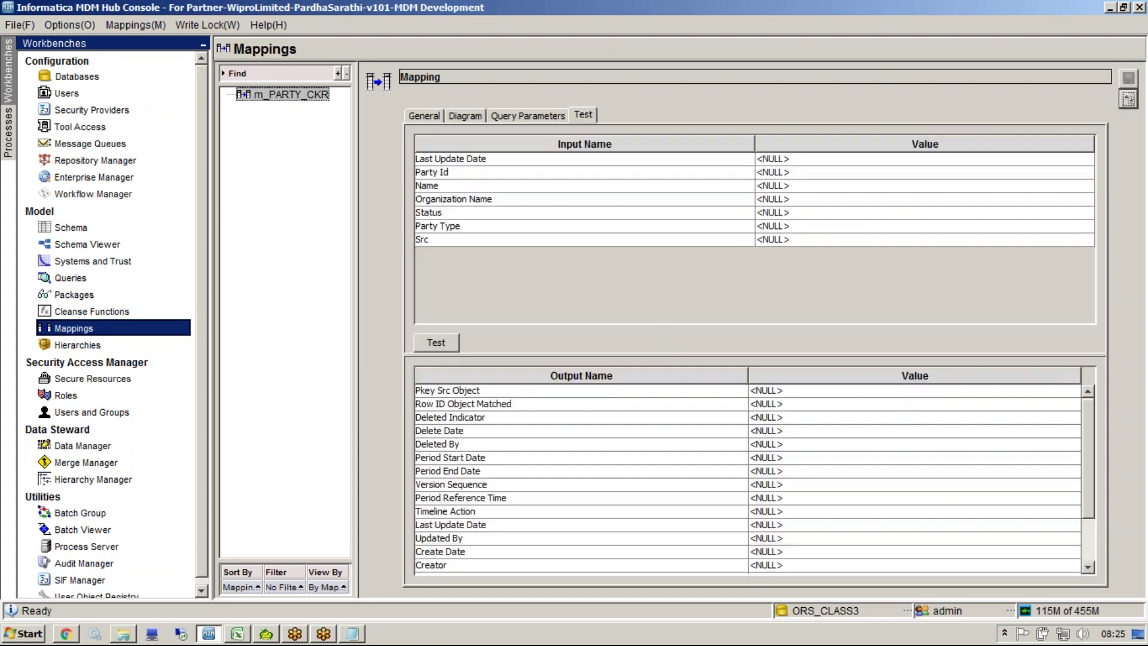
Step: Paste the noisy sample name from Notepad into Name, check the clean NAME output, then retest
{"action": "left_click", "coordinate": [778, 187]}
{"action": "left_click", "coordinate": [354, 633]}
{"action": "left_click_drag", "start_coordinate": [479, 175], "coordinate": [110, 159]}
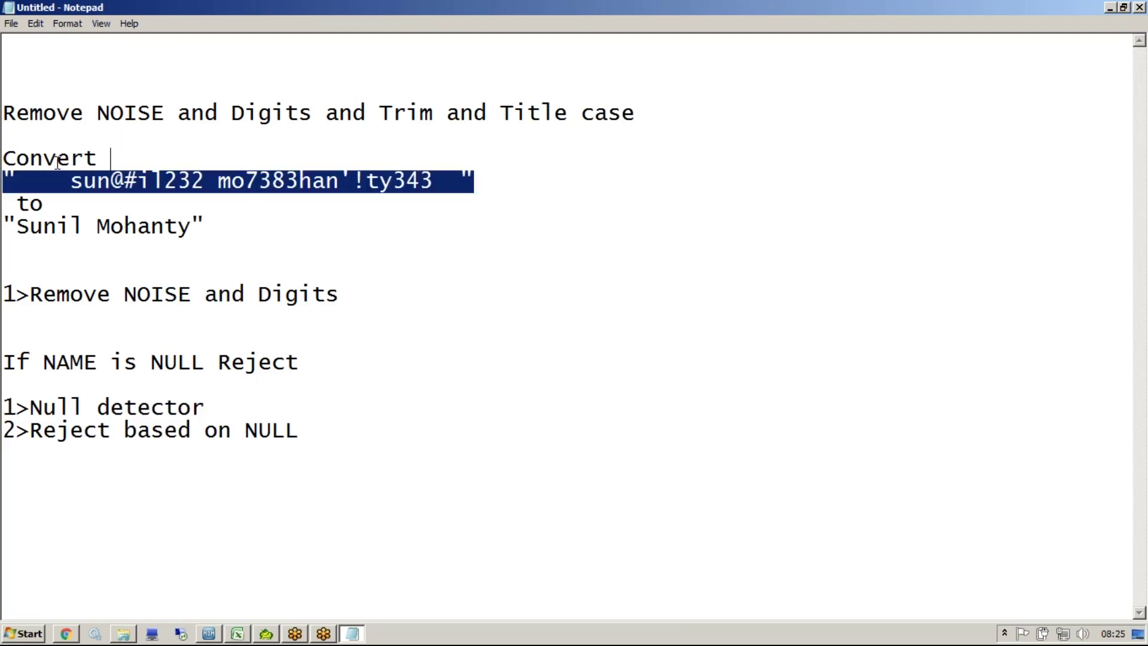
{"action": "key", "text": "alt+Tab"}
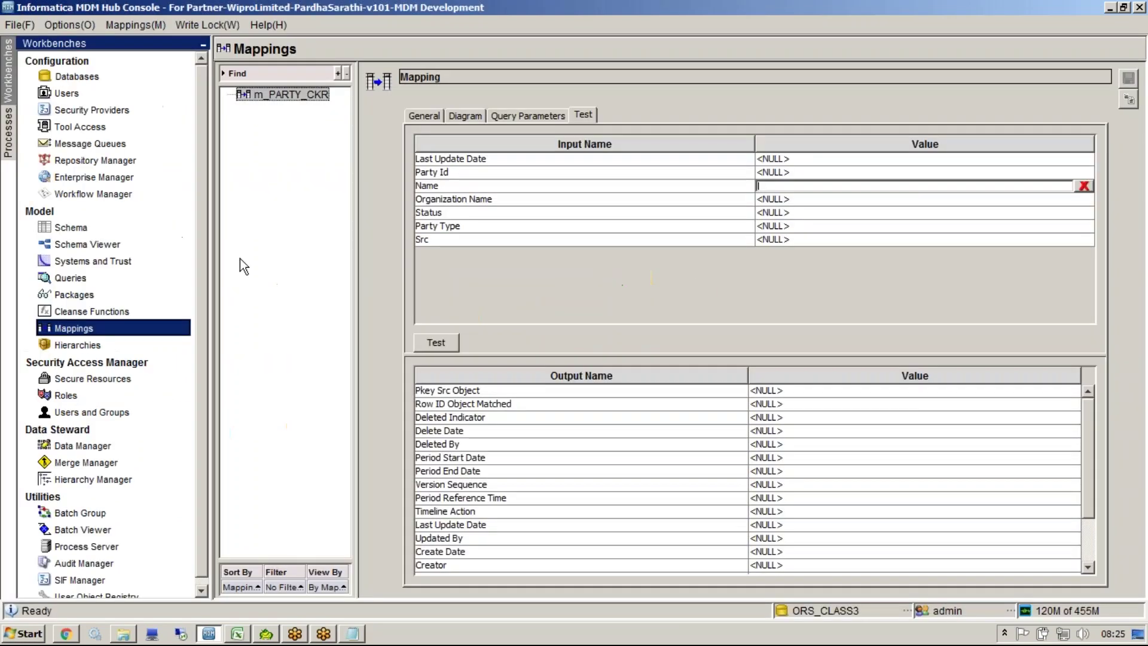
{"action": "left_click", "coordinate": [443, 346]}
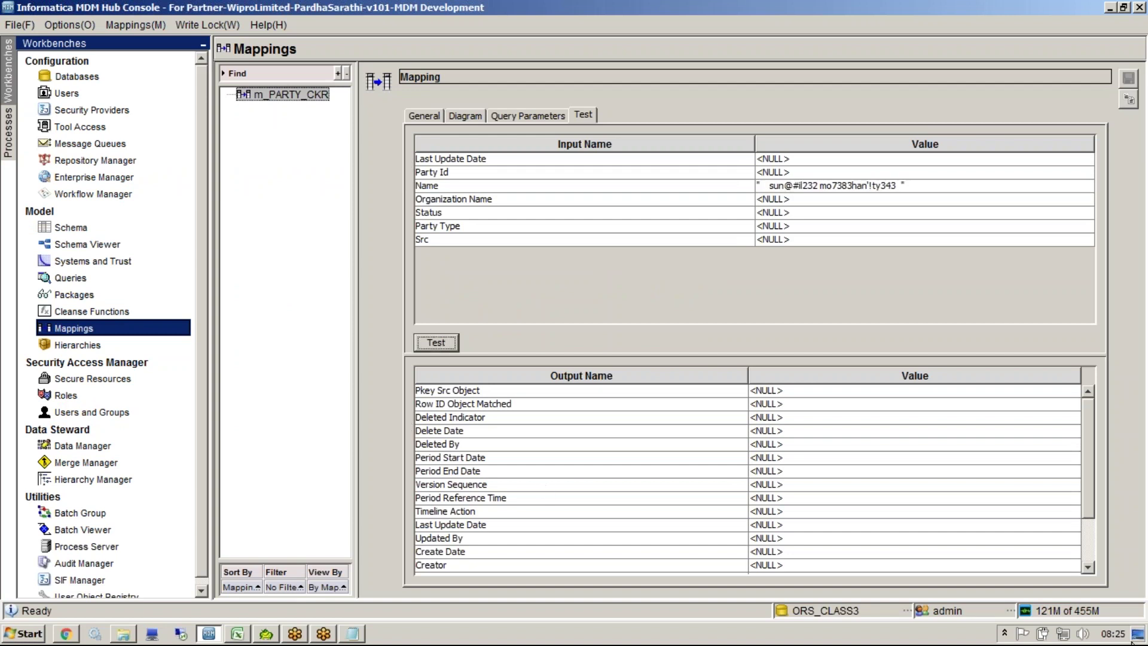
{"action": "left_click_drag", "start_coordinate": [1089, 463], "coordinate": [1087, 526]}
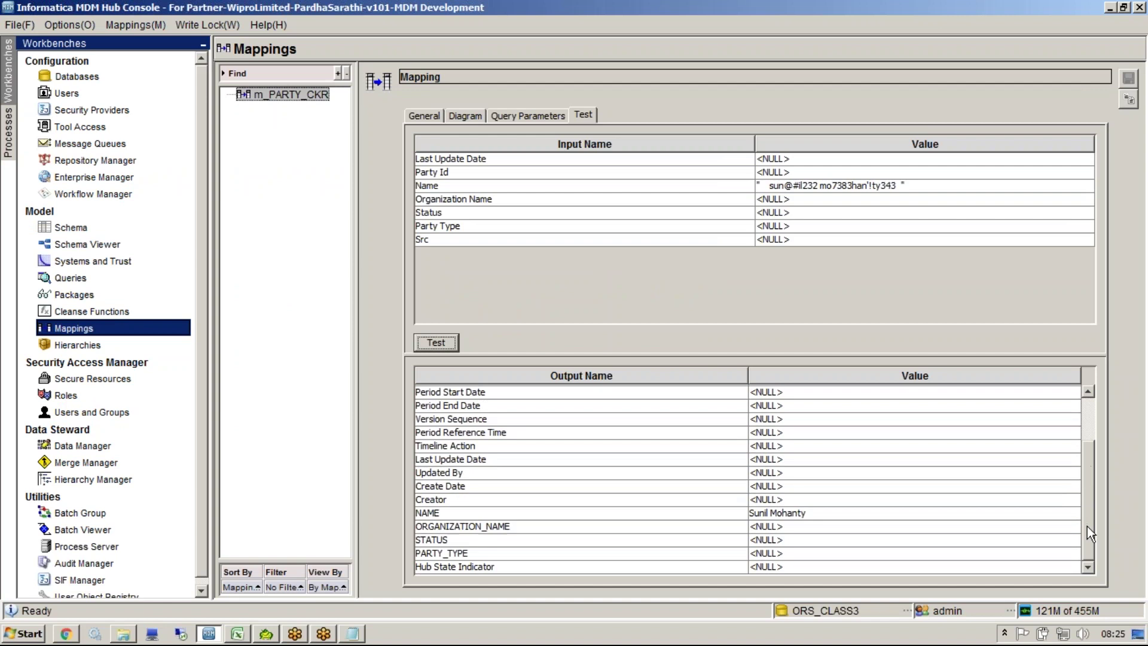
{"action": "left_click", "coordinate": [878, 513]}
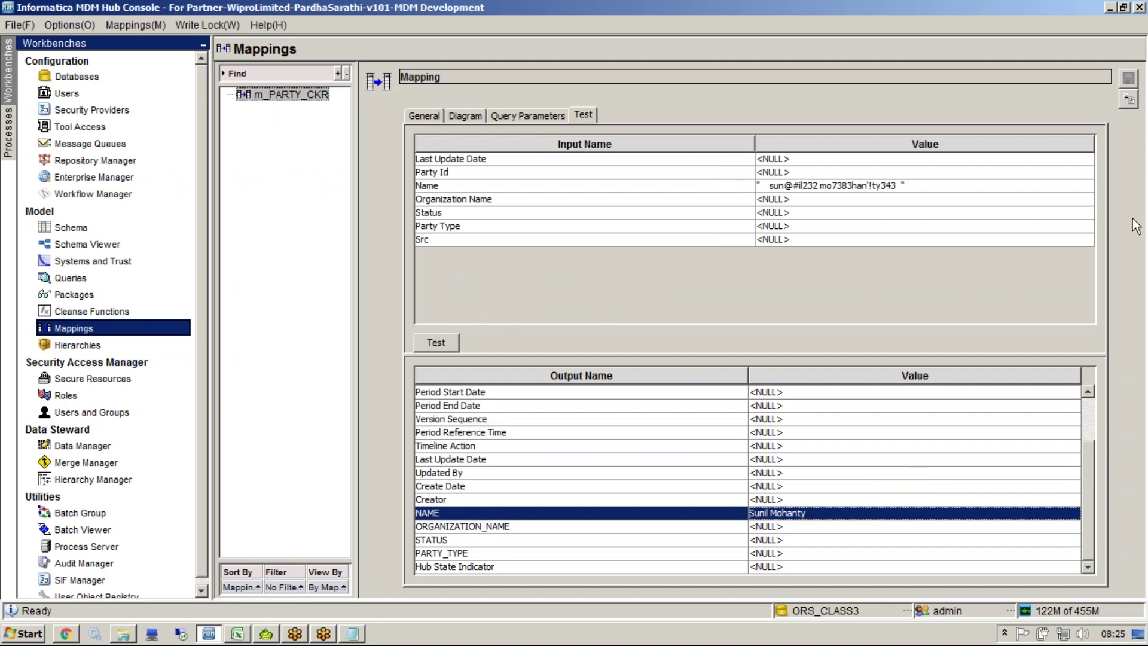
{"action": "left_click", "coordinate": [455, 336]}
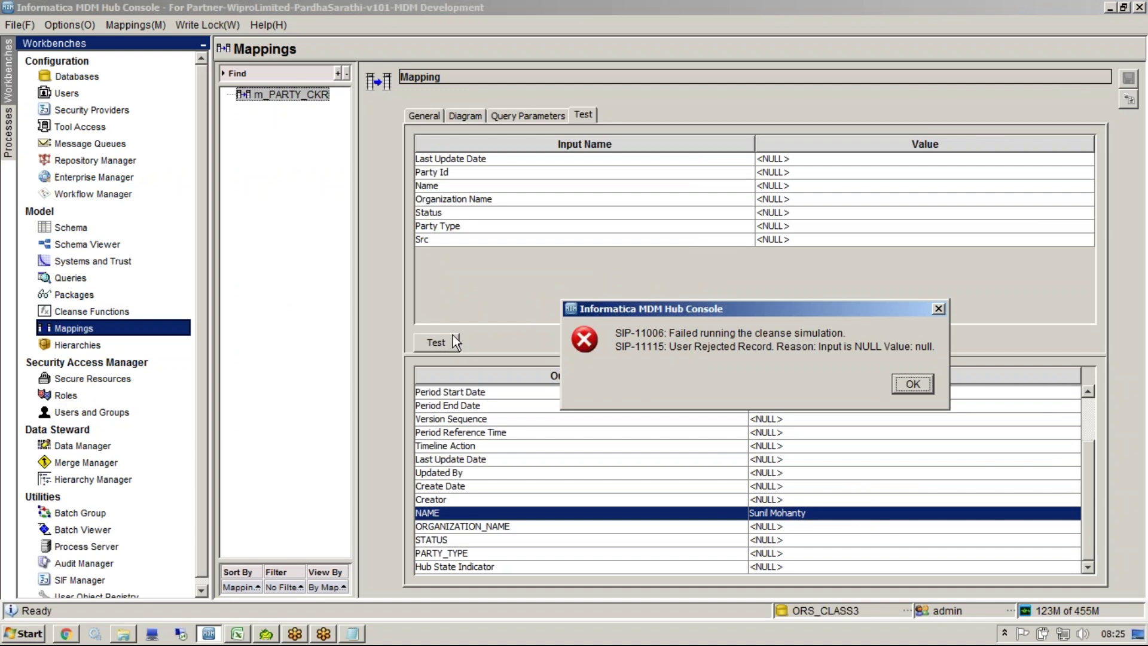
Step: Test with Name '123#', see it rejected as 'Input is NULL', then return to Excel
{"action": "left_click", "coordinate": [905, 382]}
{"action": "left_click_drag", "start_coordinate": [1095, 455], "coordinate": [1098, 290]}
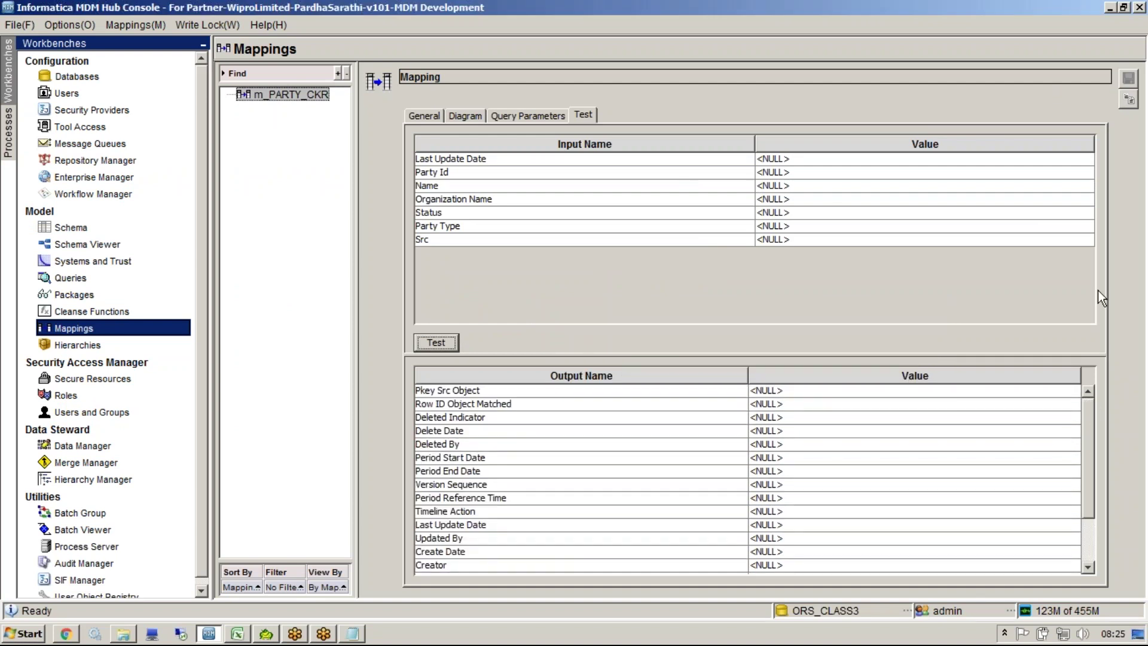
{"action": "left_click", "coordinate": [799, 186]}
{"action": "type", "text": "123#"}
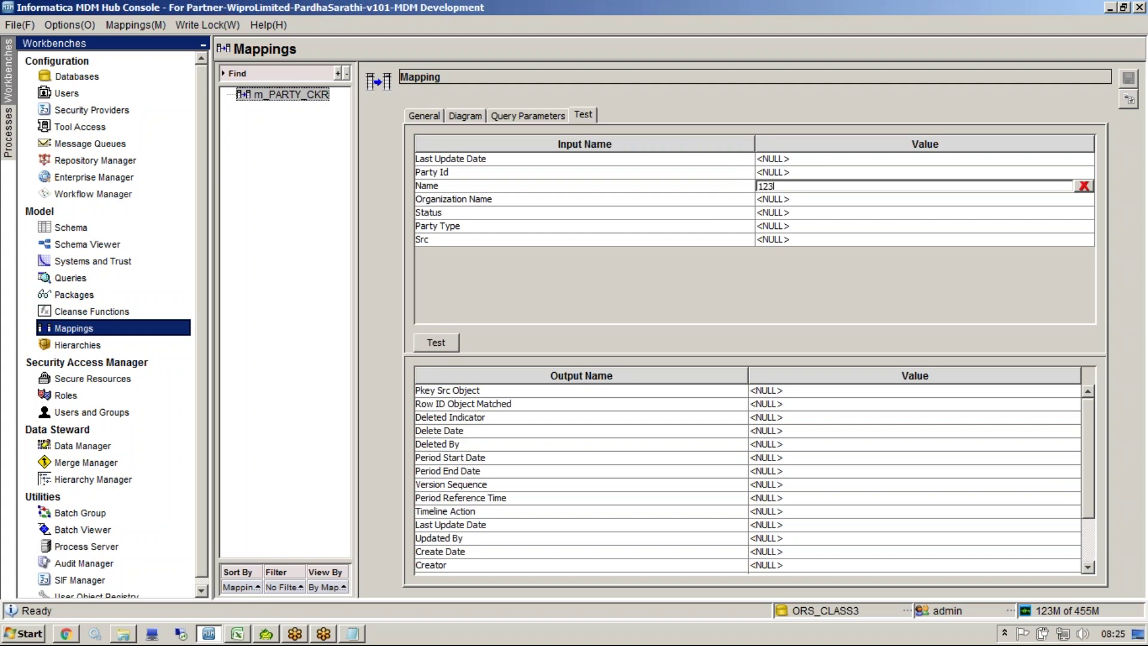
{"action": "left_click", "coordinate": [435, 340]}
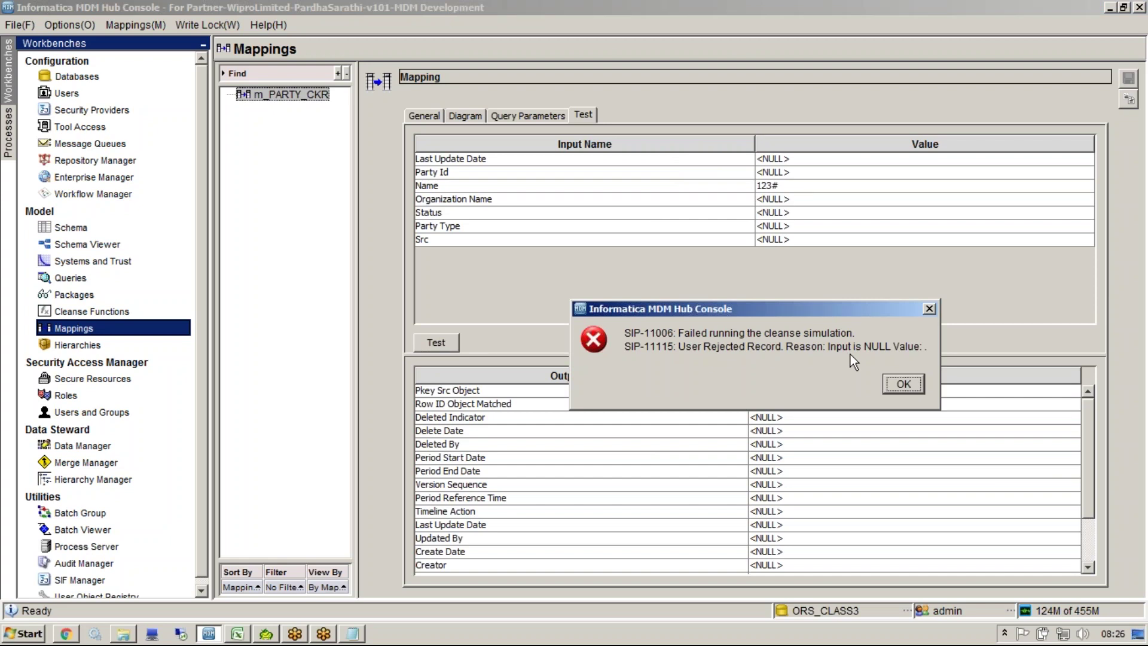
{"action": "left_click", "coordinate": [903, 384]}
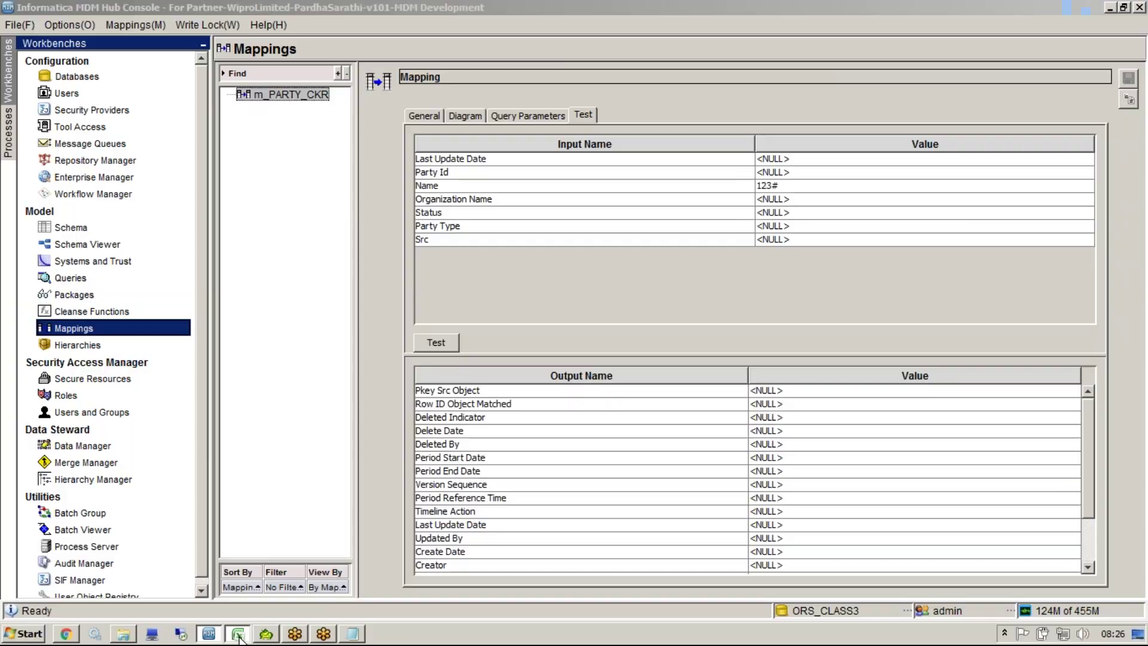
{"action": "key", "text": "alt+Tab"}
{"action": "double_click", "coordinate": [574, 205]}
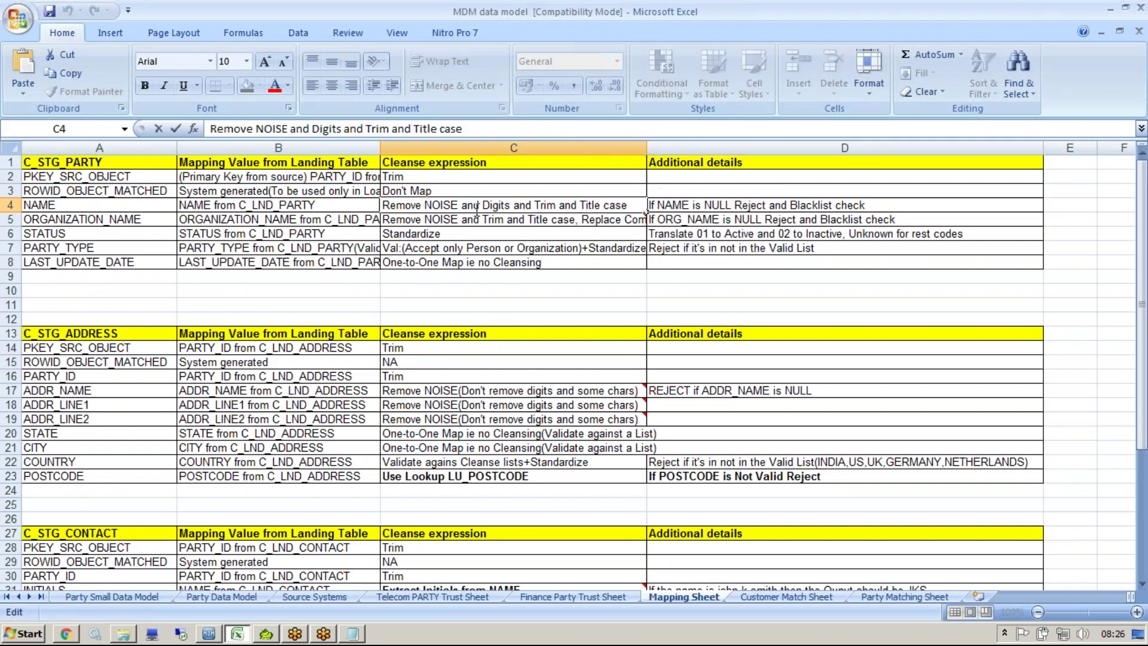
Step: Highlight the NAME cleanse rule in C4 and D4's 'If NAME is NULL Reject and Blacklist check'
{"action": "left_click_drag", "start_coordinate": [637, 205], "coordinate": [383, 212]}
{"action": "left_click", "coordinate": [692, 300]}
{"action": "left_click", "coordinate": [766, 208]}
{"action": "double_click", "coordinate": [768, 206]}
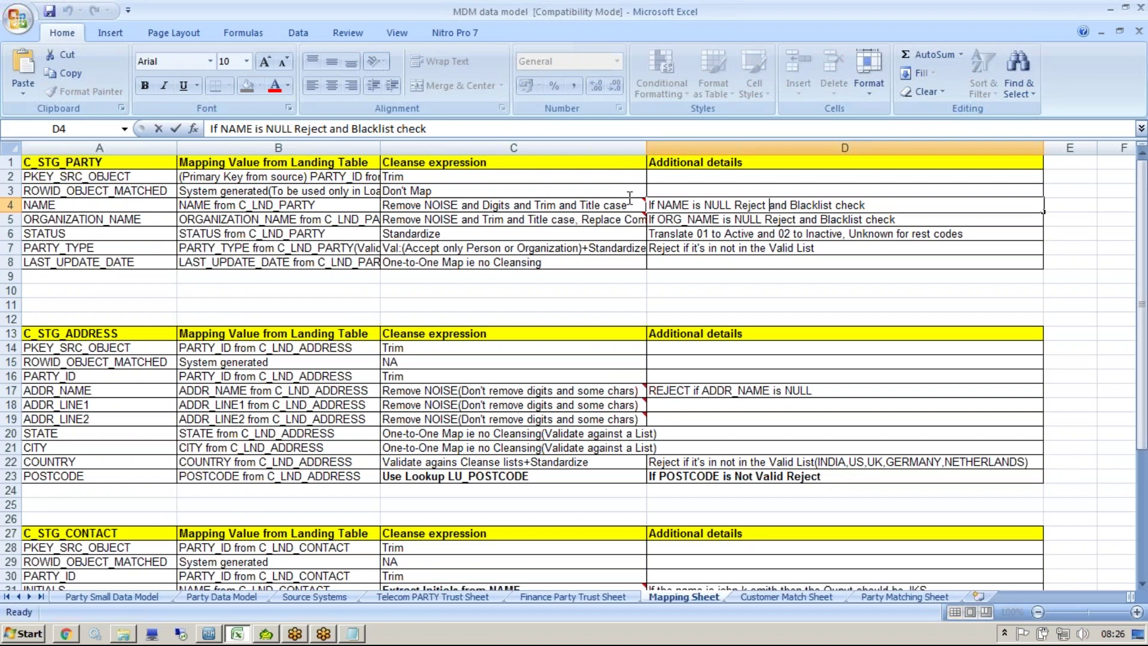
{"action": "key", "text": "shift+Home"}
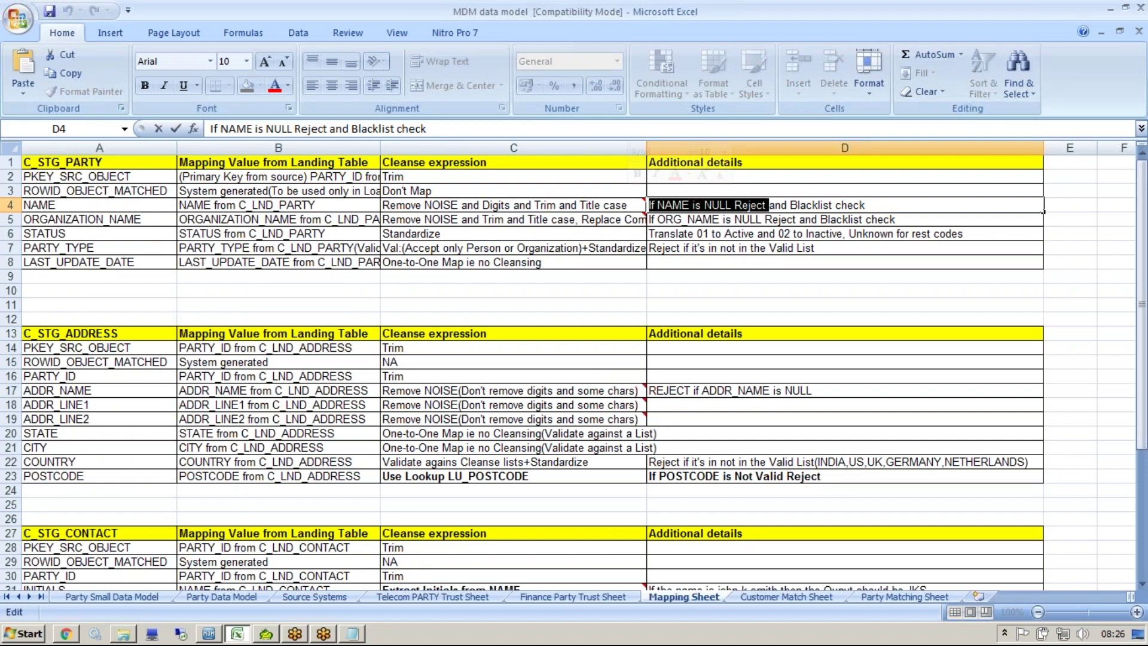
{"action": "left_click_drag", "start_coordinate": [770, 206], "coordinate": [886, 212]}
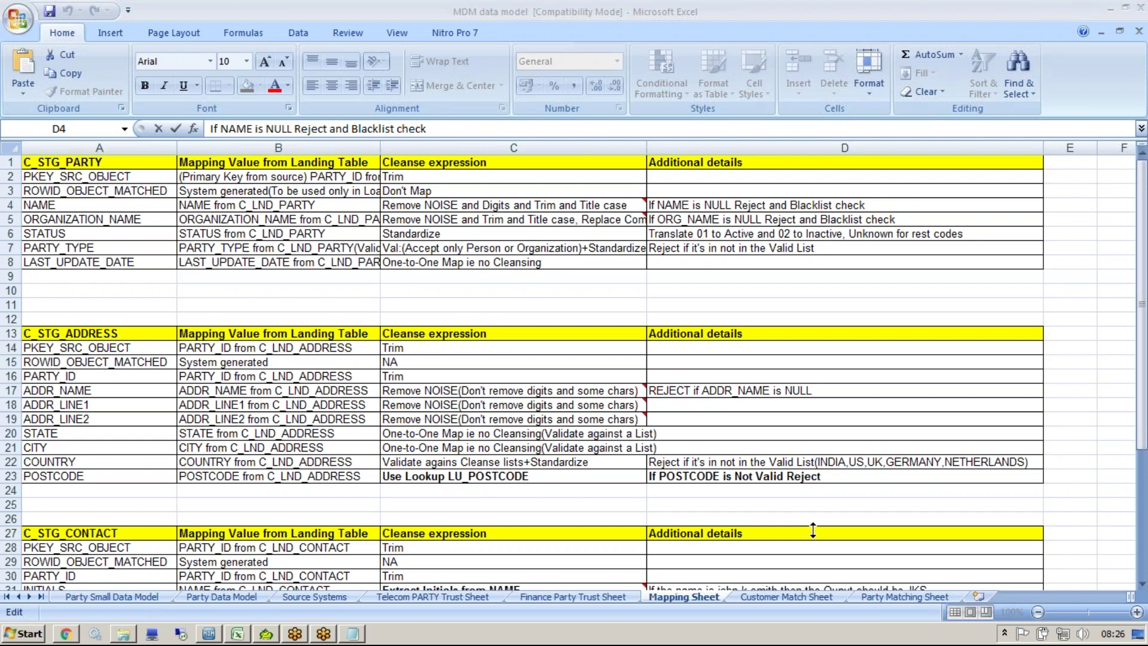
Step: Visit the Cleanse Functions and Hierarchies workbenches, declining hierarchy table creation and default icon upload
{"action": "left_click", "coordinate": [210, 634]}
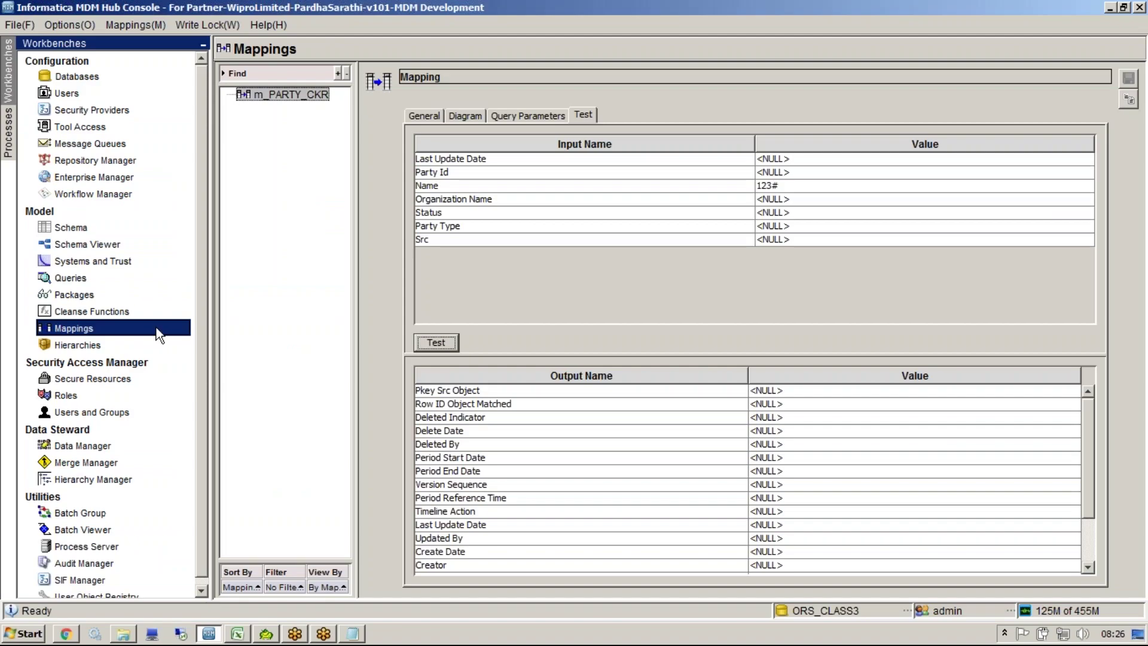
{"action": "left_click", "coordinate": [150, 312]}
{"action": "left_click", "coordinate": [307, 88]}
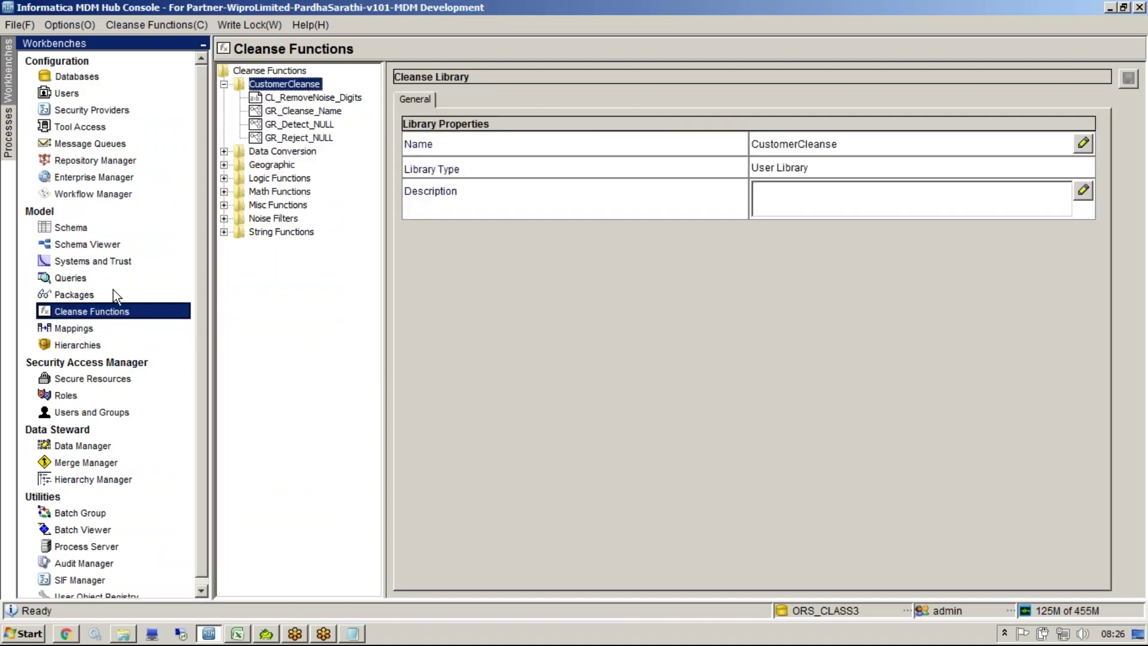
{"action": "left_click", "coordinate": [90, 345]}
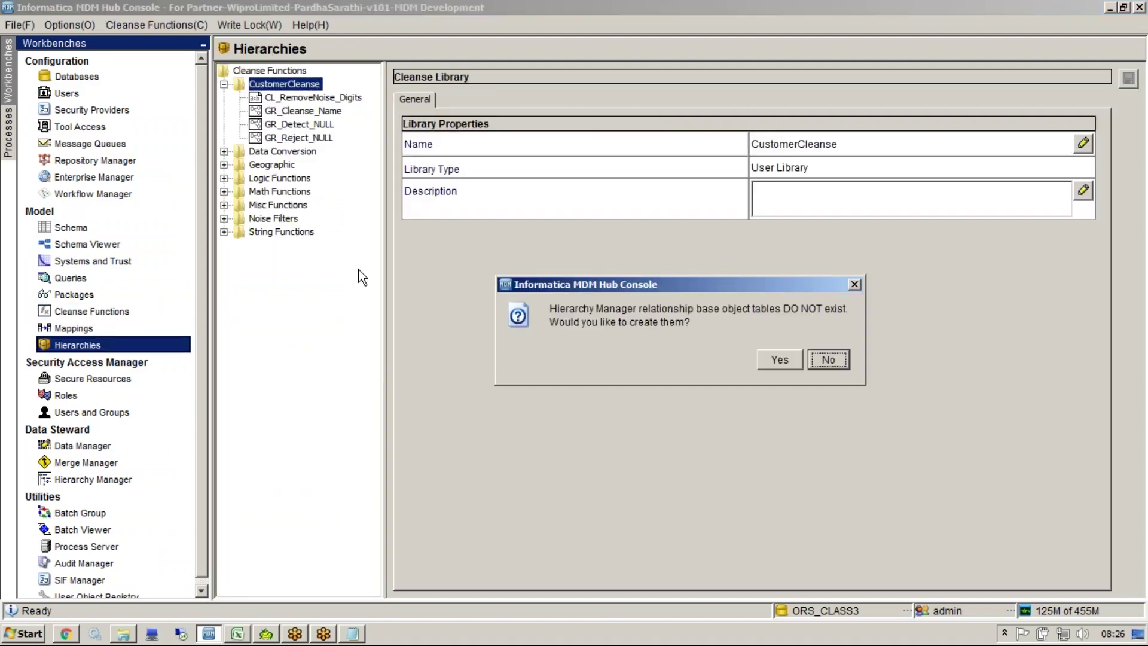
{"action": "left_click_drag", "start_coordinate": [532, 289], "coordinate": [240, 305]}
{"action": "left_click", "coordinate": [538, 375]}
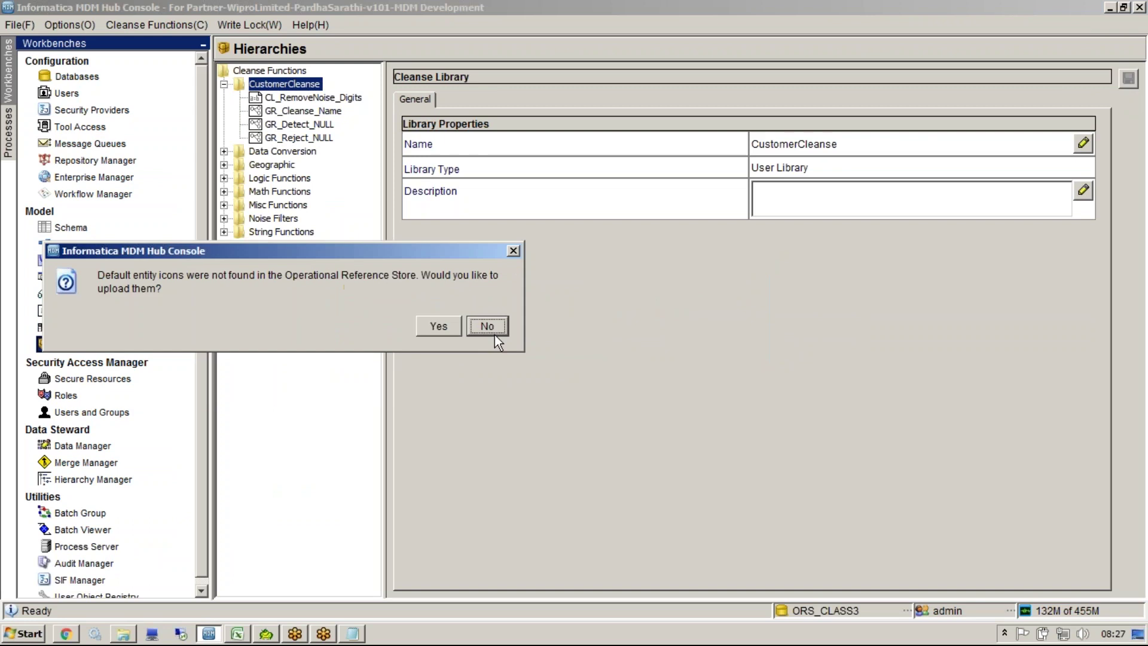
{"action": "key", "text": "Return"}
Step: Create a trial mapping 'xyz' from landing table LND_ADDR to staging table STG_ADDR_CKR
{"action": "left_click", "coordinate": [121, 329]}
{"action": "right_click", "coordinate": [222, 226]}
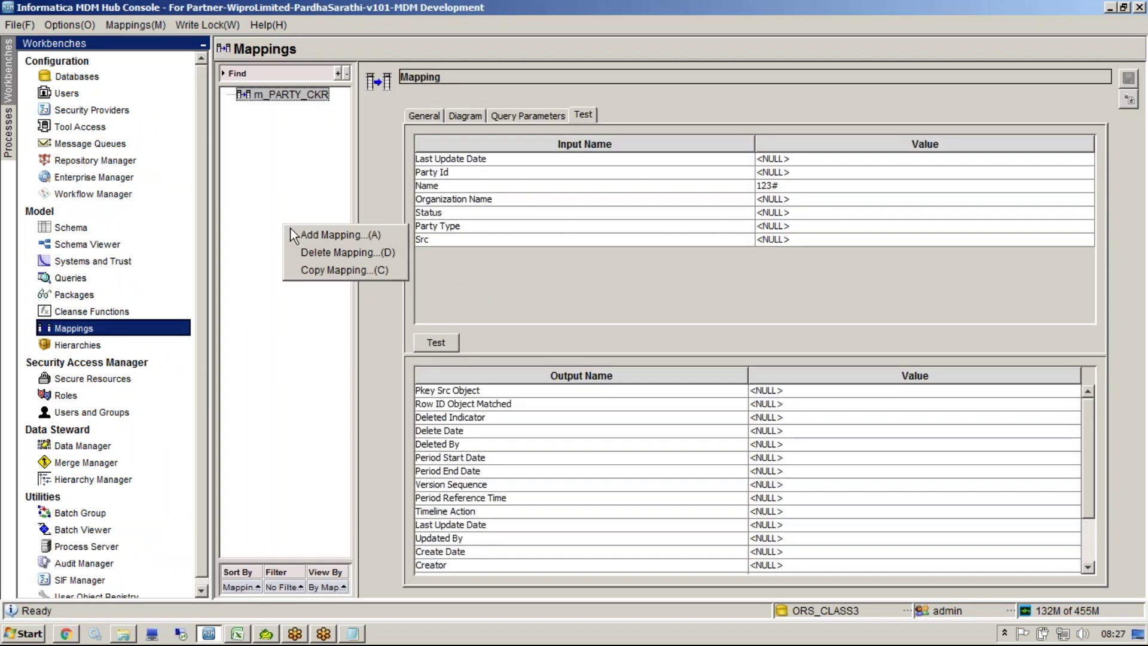
{"action": "left_click", "coordinate": [296, 228]}
{"action": "type", "text": "xyz"}
{"action": "left_click", "coordinate": [619, 323]}
{"action": "left_click", "coordinate": [598, 349]}
{"action": "left_click", "coordinate": [589, 350]}
{"action": "left_click", "coordinate": [598, 362]}
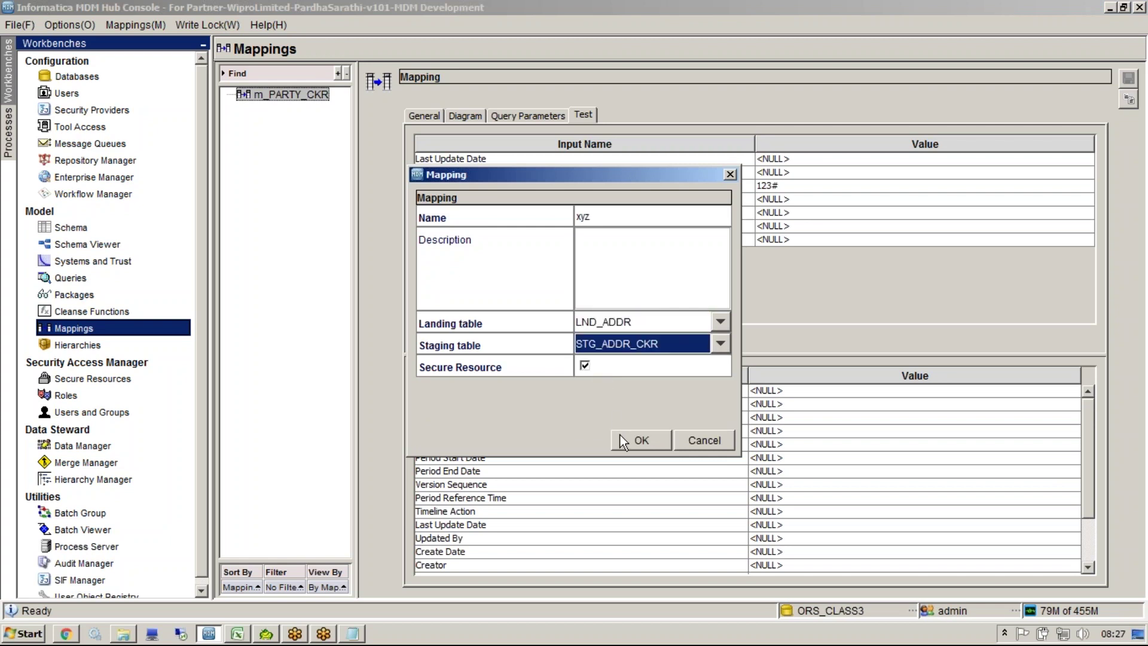
{"action": "left_click", "coordinate": [636, 440]}
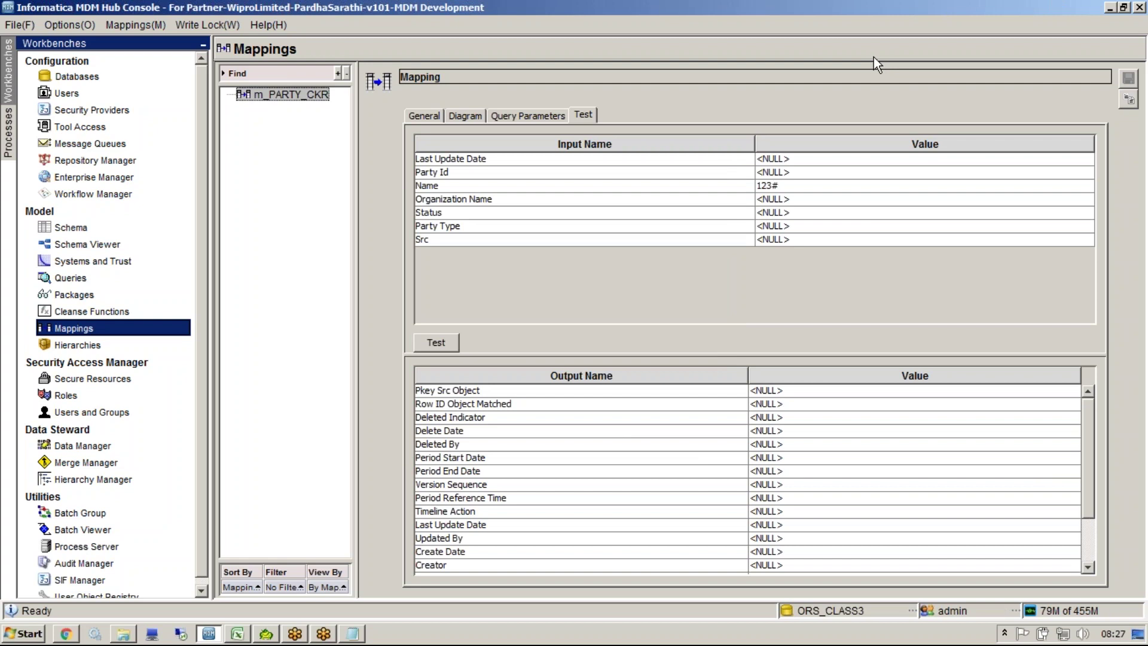
Step: Add the GR_Detect_NULL function to the xyz mapping diagram and move it into open space
{"action": "left_click", "coordinate": [475, 116]}
{"action": "right_click", "coordinate": [549, 238]}
{"action": "left_click", "coordinate": [568, 247]}
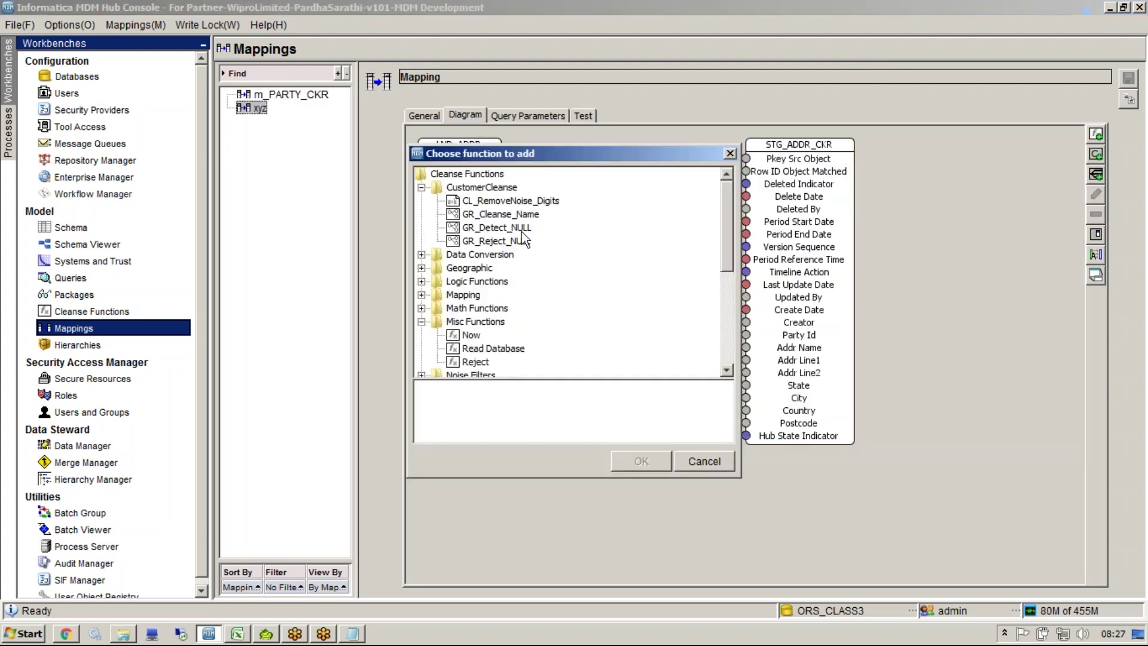
{"action": "left_click", "coordinate": [493, 227]}
{"action": "left_click", "coordinate": [613, 463]}
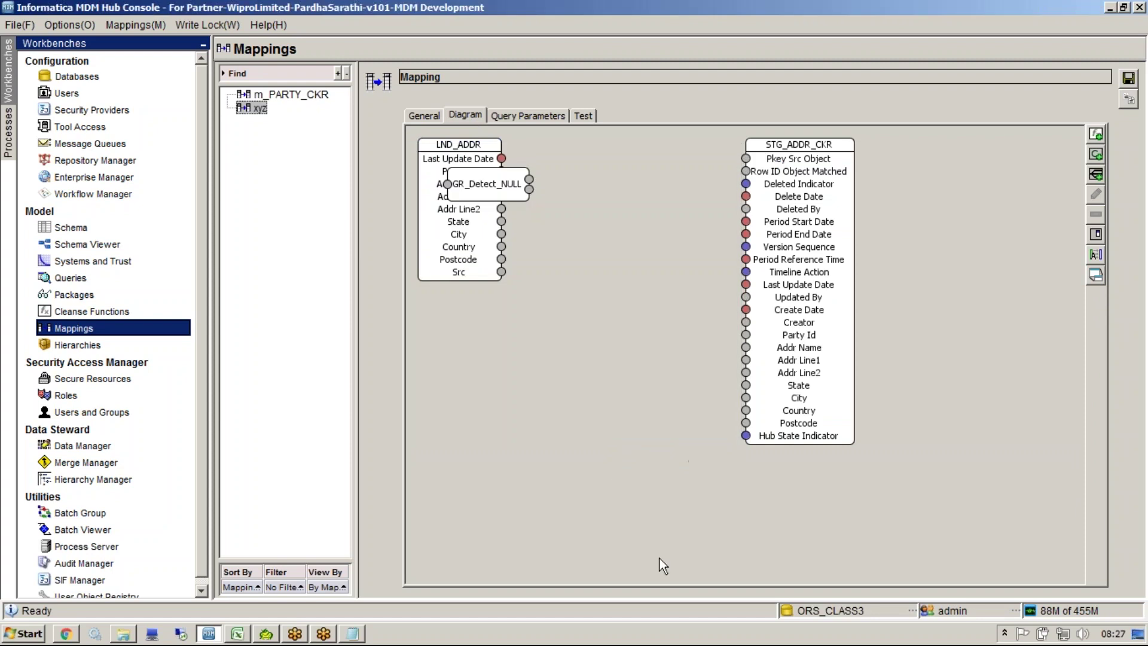
{"action": "left_click_drag", "start_coordinate": [494, 185], "coordinate": [607, 298]}
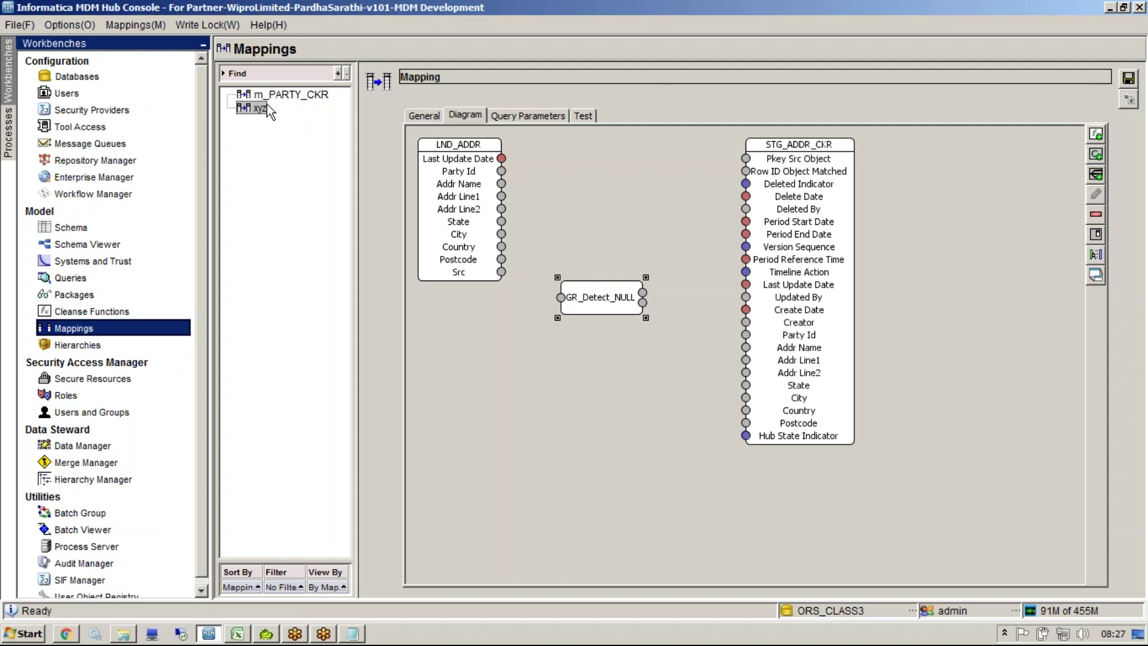
Step: Delete mapping xyz, discarding its pending changes, and display the m_PARTY_CKR diagram
{"action": "right_click", "coordinate": [259, 118]}
{"action": "left_click", "coordinate": [289, 152]}
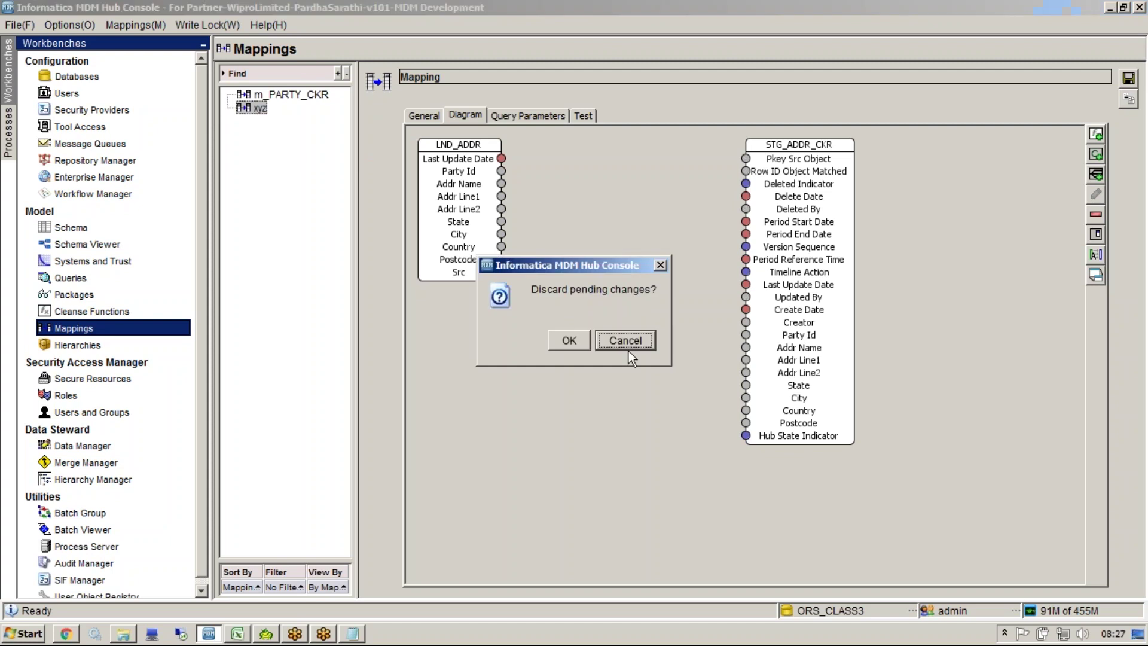
{"action": "left_click", "coordinate": [569, 340]}
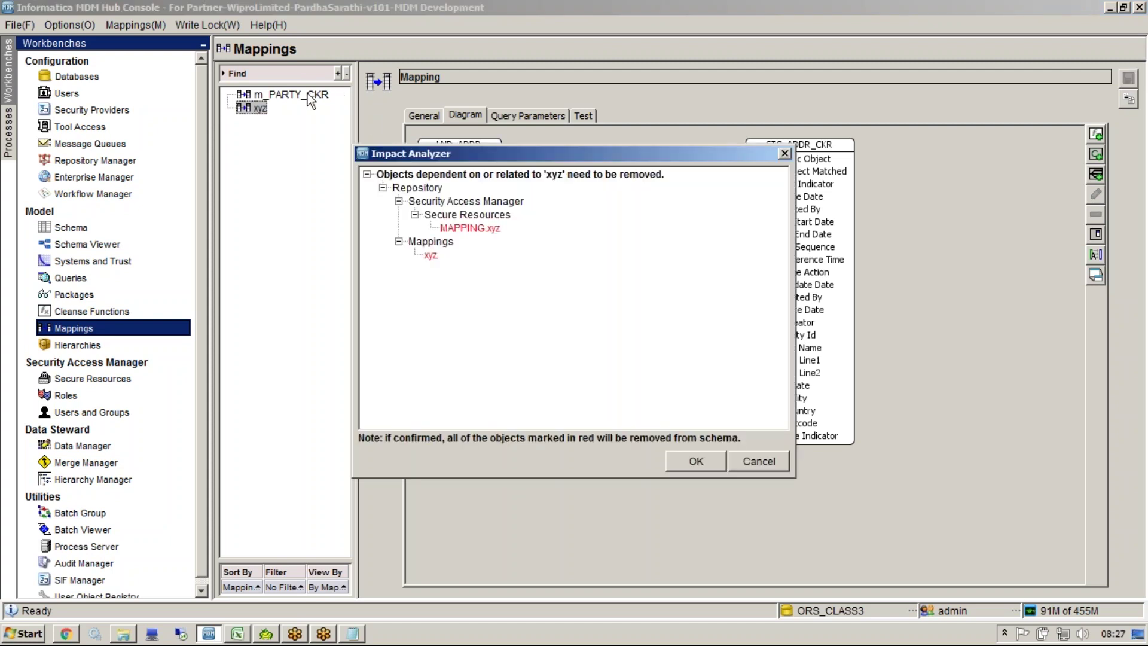
{"action": "left_click", "coordinate": [692, 453]}
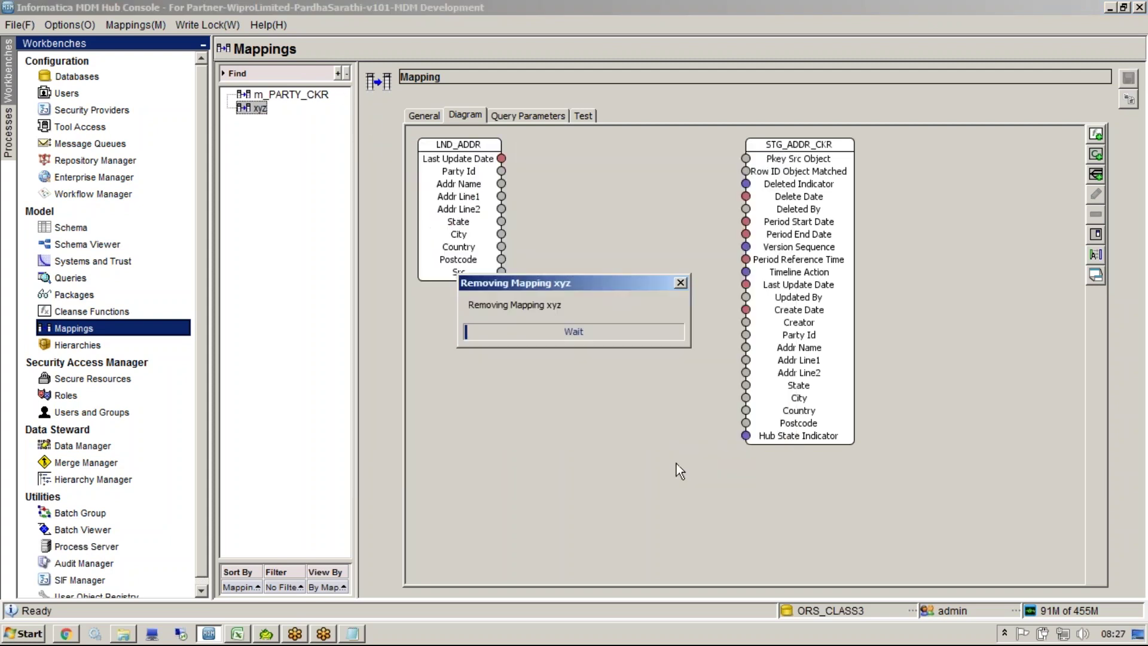
{"action": "left_click", "coordinate": [292, 94]}
{"action": "right_click", "coordinate": [583, 321]}
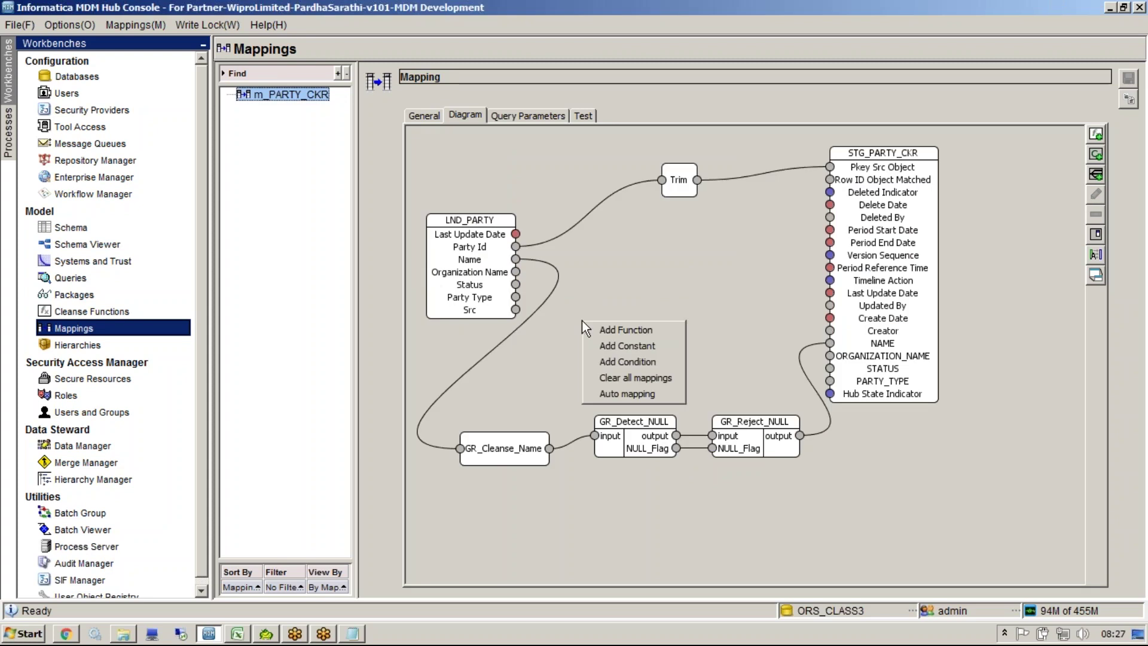
{"action": "left_click", "coordinate": [626, 329]}
{"action": "right_click", "coordinate": [614, 330]}
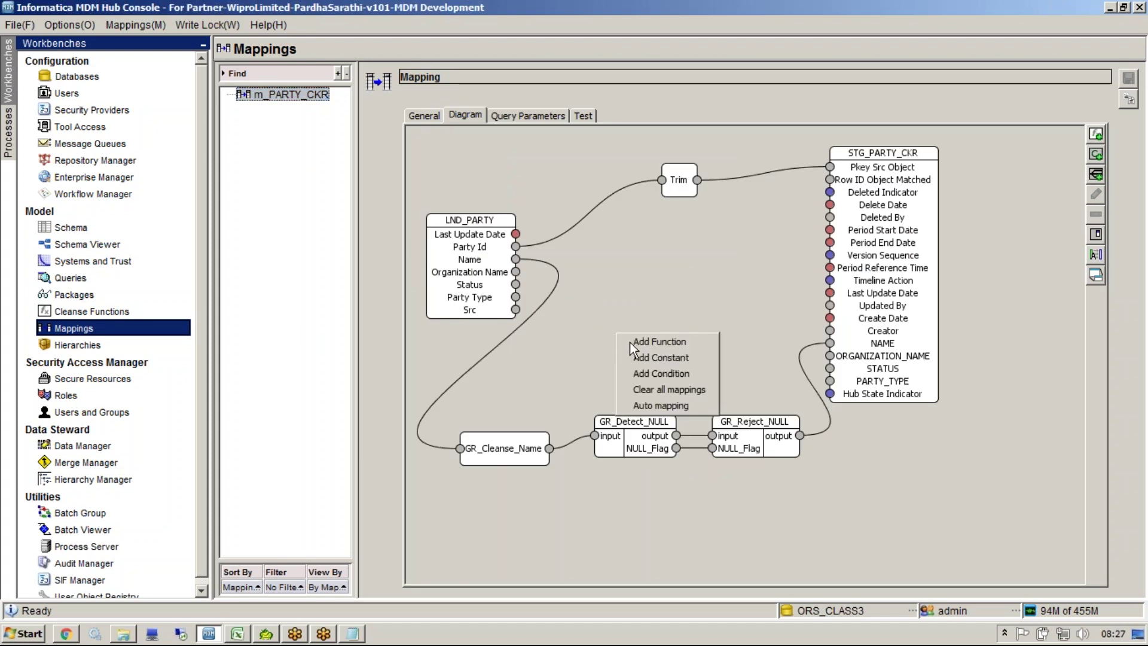
{"action": "left_click", "coordinate": [629, 342]}
{"action": "left_click", "coordinate": [494, 200]}
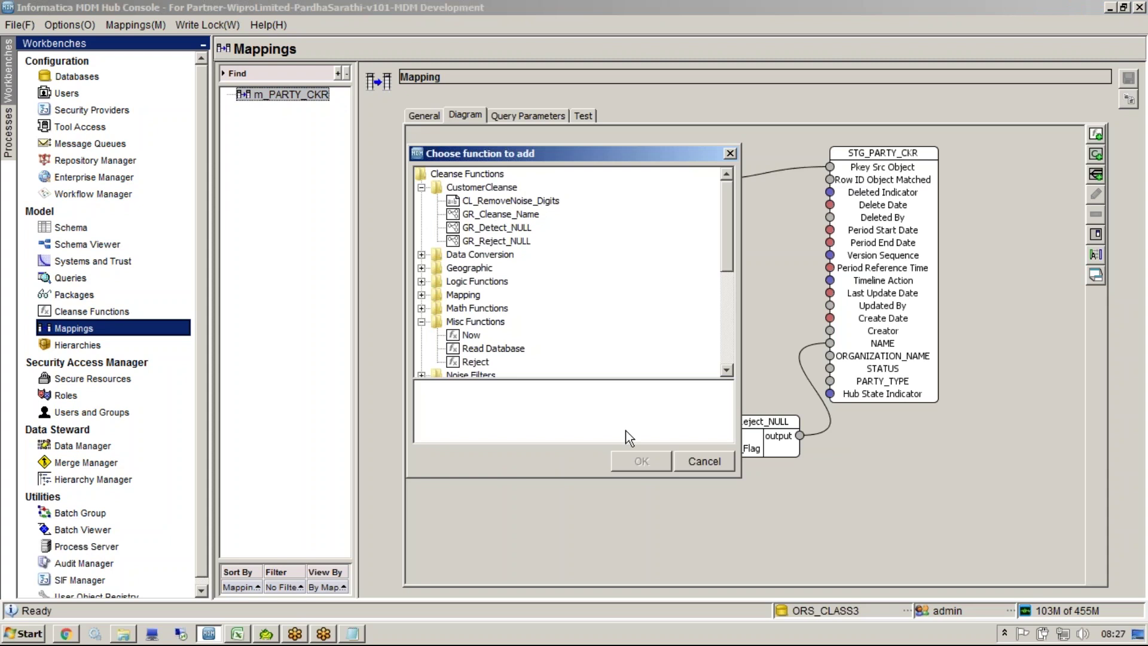
{"action": "left_click", "coordinate": [643, 462]}
{"action": "left_click", "coordinate": [580, 323]}
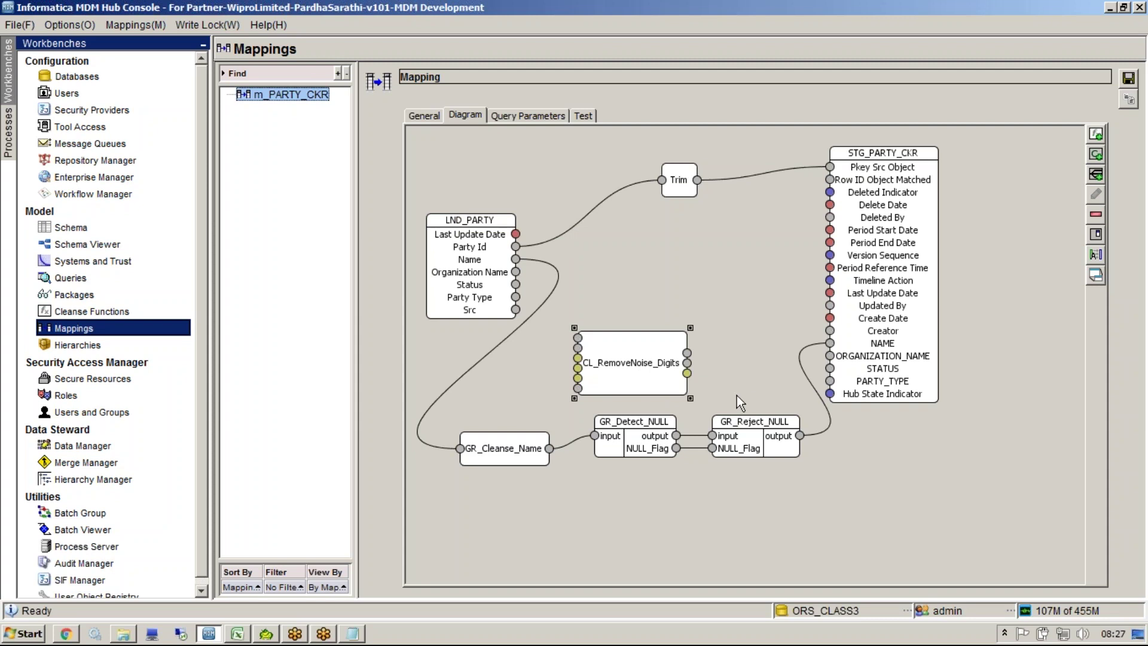
{"action": "key", "text": "Delete"}
{"action": "key", "text": "Return"}
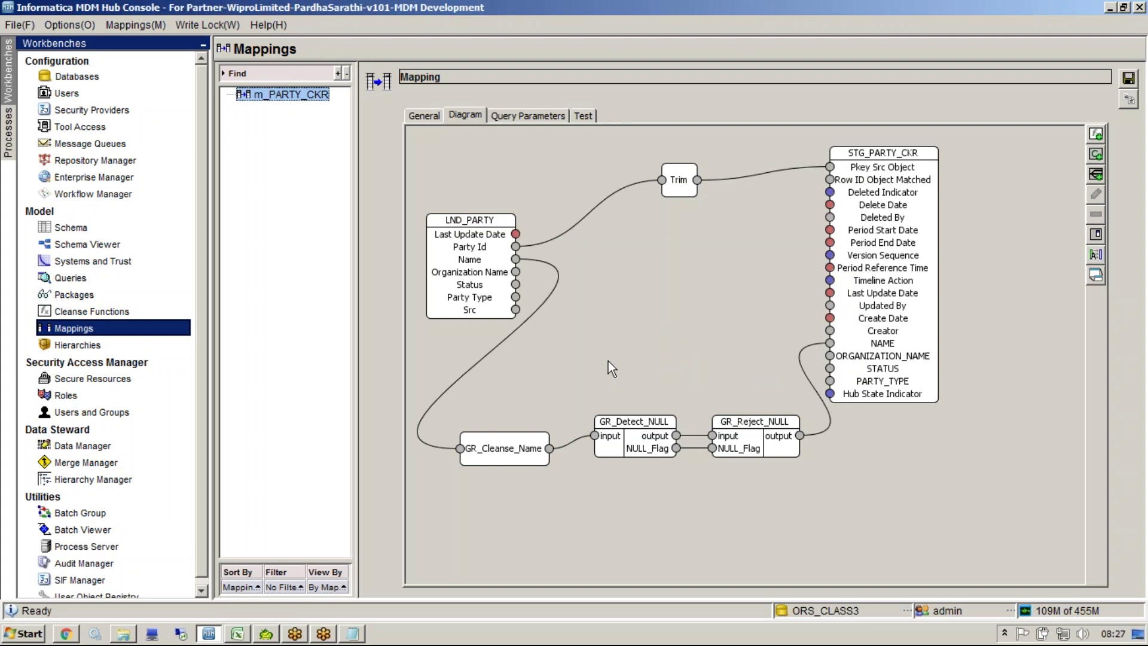
{"action": "key", "text": "ctrl+s"}
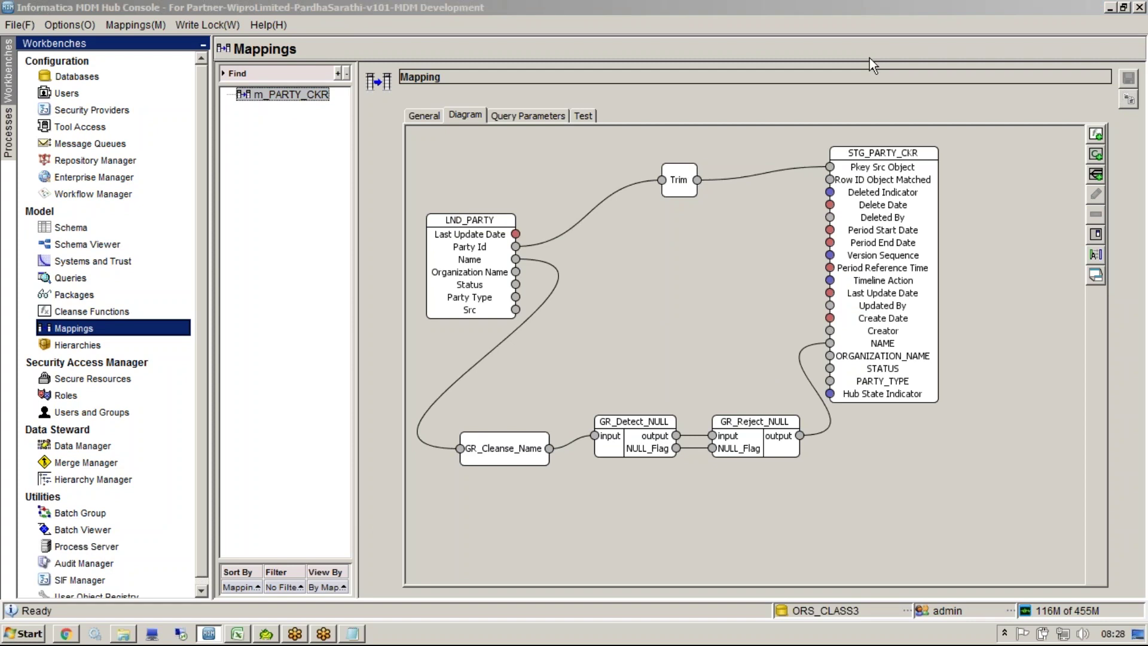
{"action": "left_click", "coordinate": [237, 633]}
Step: Highlight 'and Blacklist check' in cell D4, then select all existing text in Notepad
{"action": "double_click", "coordinate": [862, 202]}
{"action": "left_click_drag", "start_coordinate": [862, 202], "coordinate": [768, 199]}
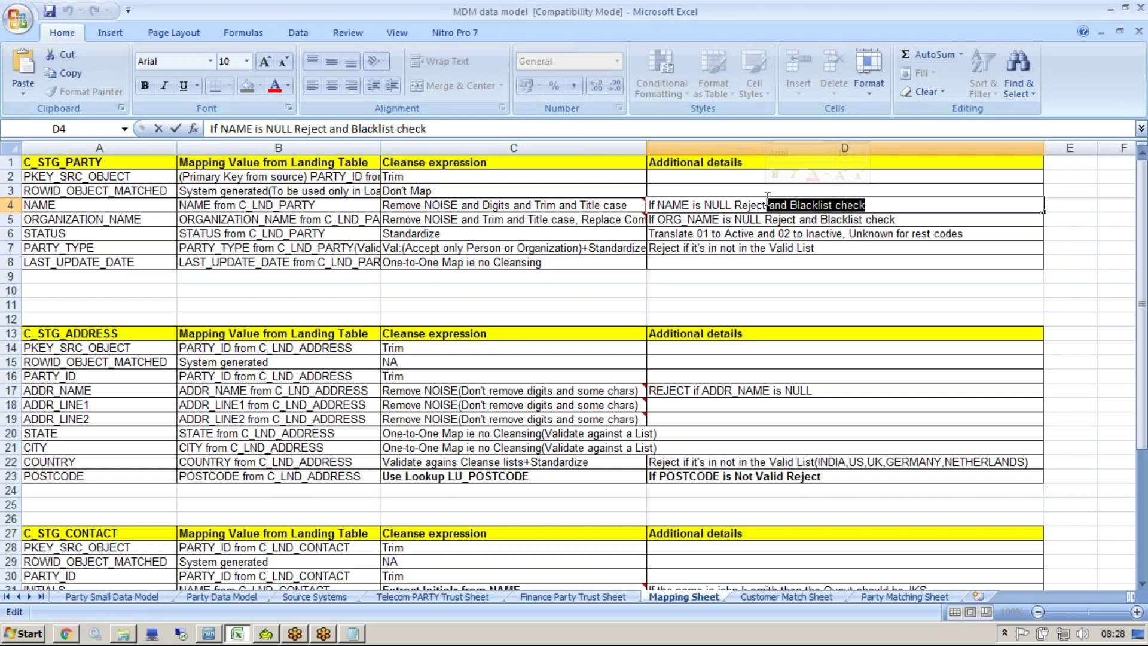
{"action": "left_click", "coordinate": [362, 635]}
{"action": "key", "text": "ctrl+a"}
Step: Replace the Notepad text with Hitler, Nazi and Nazi Party on separate lines
{"action": "key", "text": "Delete"}
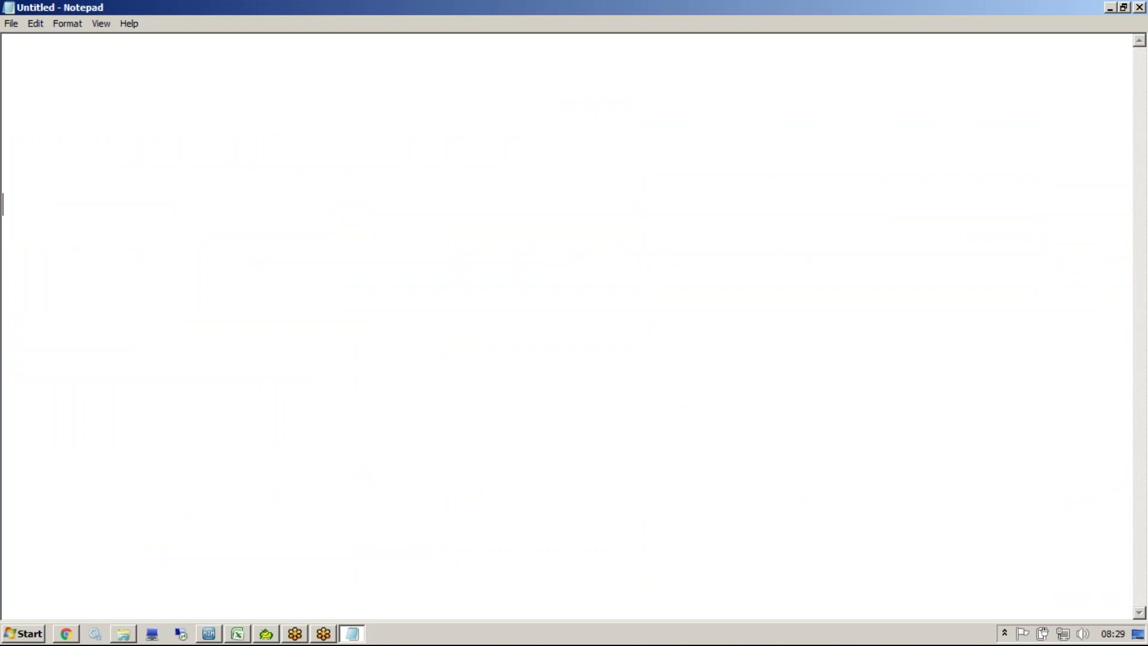
{"action": "type", "text": "Hiter"}
{"action": "key", "text": "BackSpace"}
{"action": "key", "text": "BackSpace"}
{"action": "key", "text": "BackSpace"}
{"action": "type", "text": "tler"}
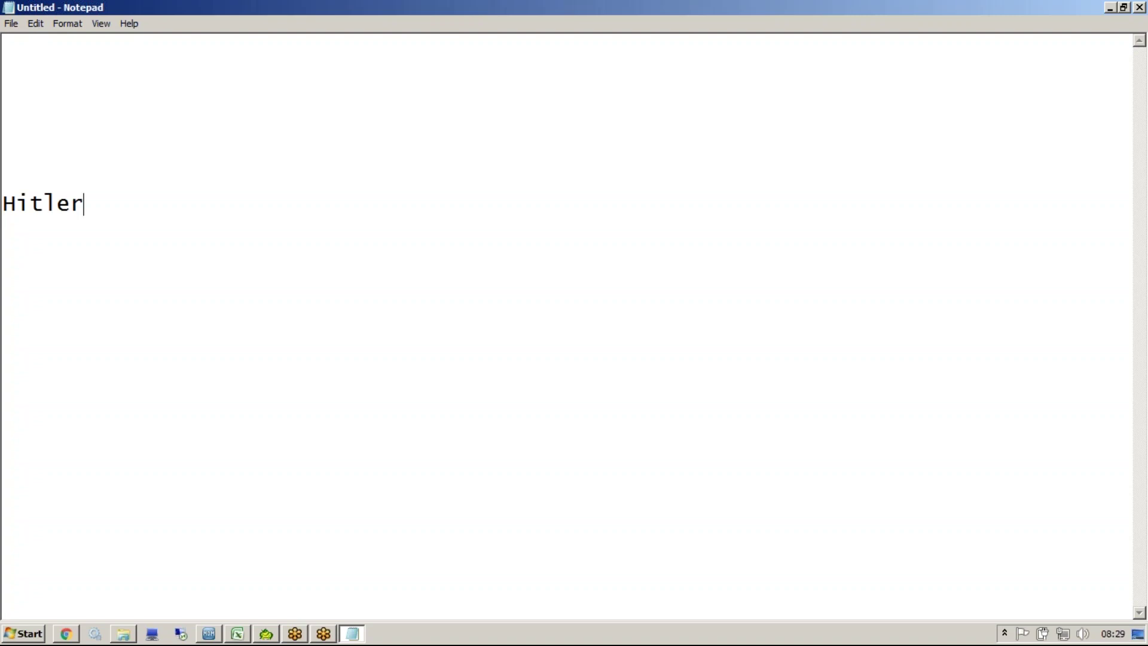
{"action": "key", "text": "Return"}
{"action": "type", "text": "Nazi"}
{"action": "key", "text": "Return"}
{"action": "type", "text": "Nazi"}
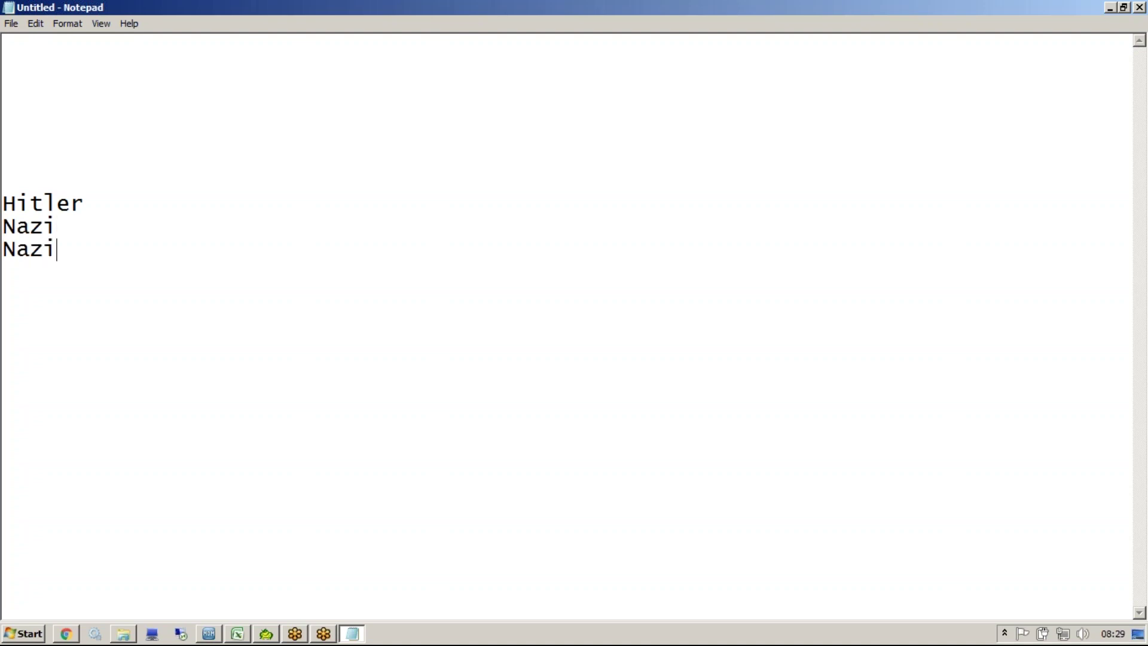
{"action": "type", "text": " Patry"}
{"action": "key", "text": "BackSpace"}
{"action": "key", "text": "BackSpace"}
{"action": "key", "text": "BackSpace"}
{"action": "type", "text": "rty"}
Step: Select the three listed names and return to the MDM Hub Console
{"action": "key", "text": "shift+Up"}
{"action": "key", "text": "shift+Left"}
{"action": "key", "text": "shift+Left"}
{"action": "key", "text": "shift+Up"}
{"action": "key", "text": "shift+Up"}
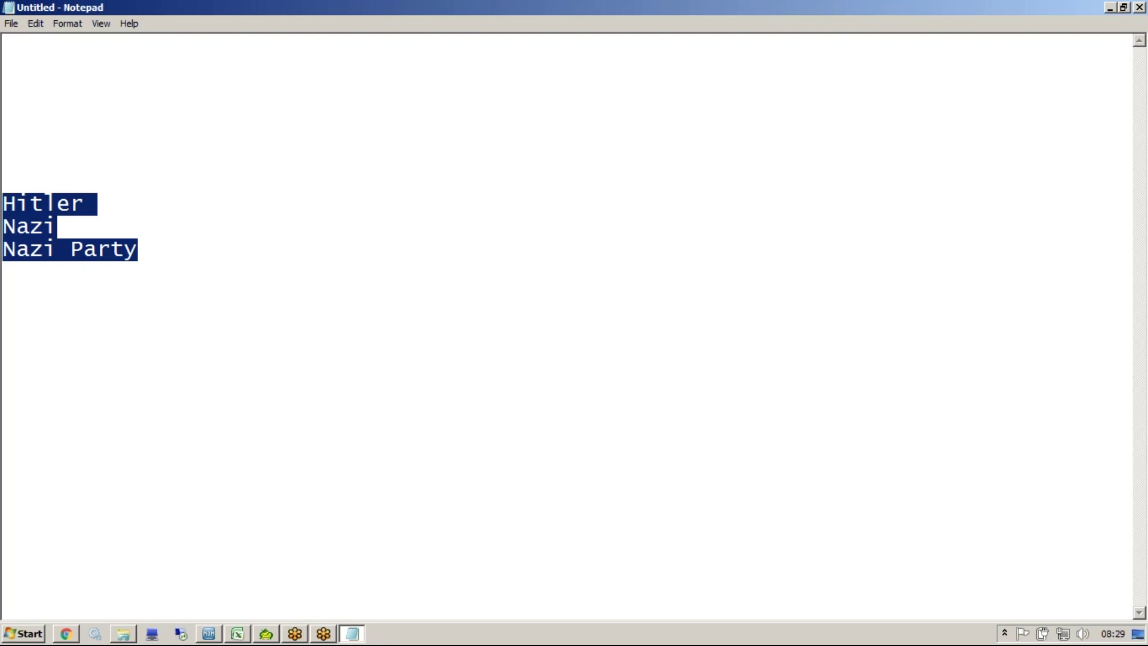
{"action": "left_click_drag", "start_coordinate": [169, 256], "coordinate": [8, 193]}
{"action": "left_click", "coordinate": [208, 634]}
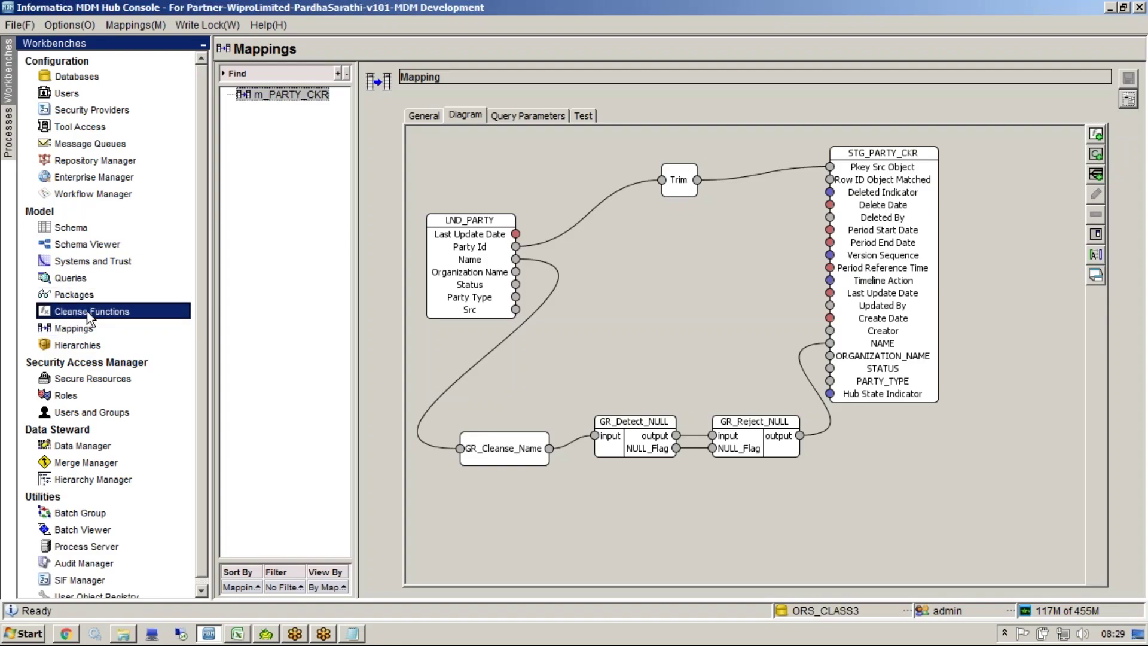
Step: Add cleanse list CL_Blacklisted_Customers to the CustomerCleanse library
{"action": "left_click", "coordinate": [91, 311]}
{"action": "right_click", "coordinate": [273, 85]}
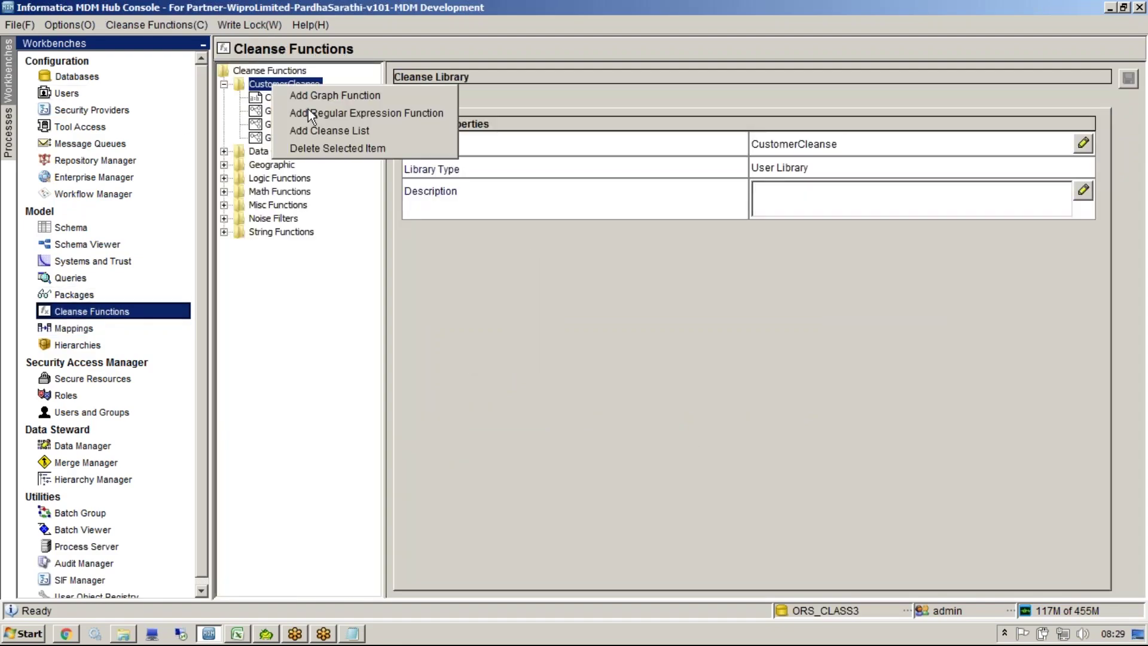
{"action": "left_click", "coordinate": [321, 128]}
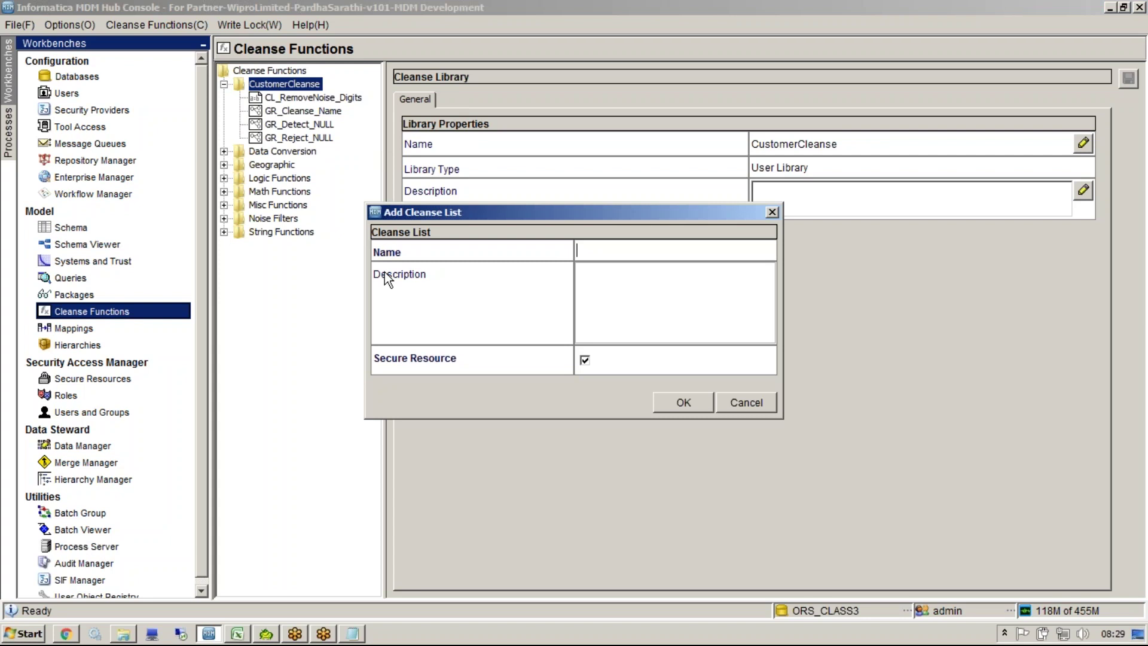
{"action": "type", "text": "CL_Blacklisted_Customers"}
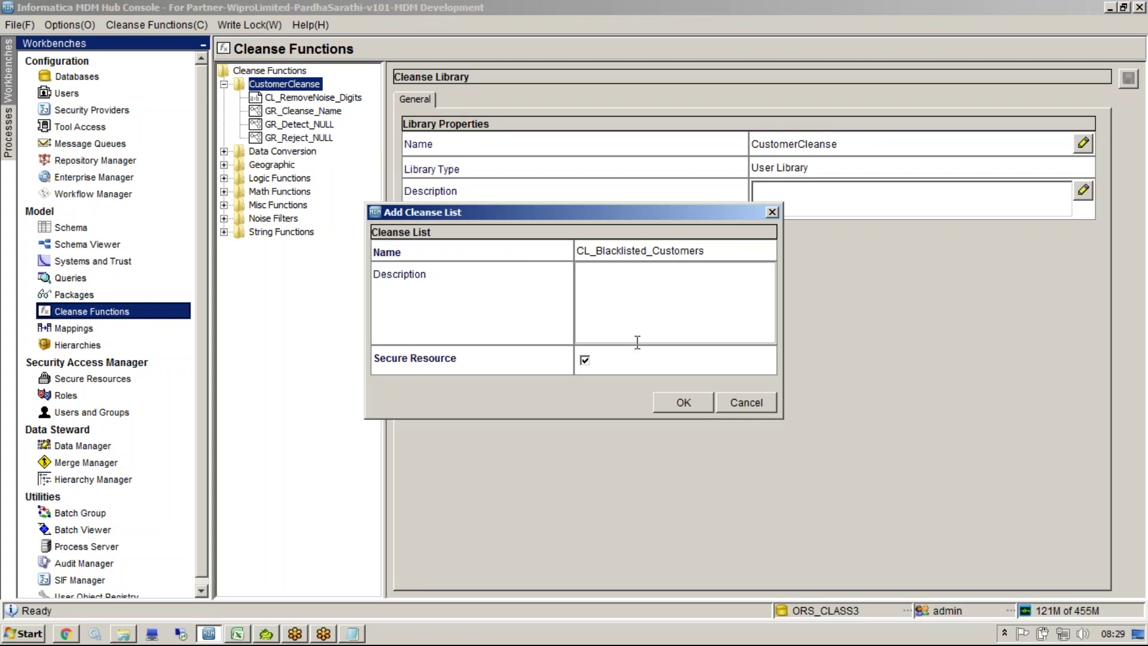
{"action": "left_click", "coordinate": [684, 402]}
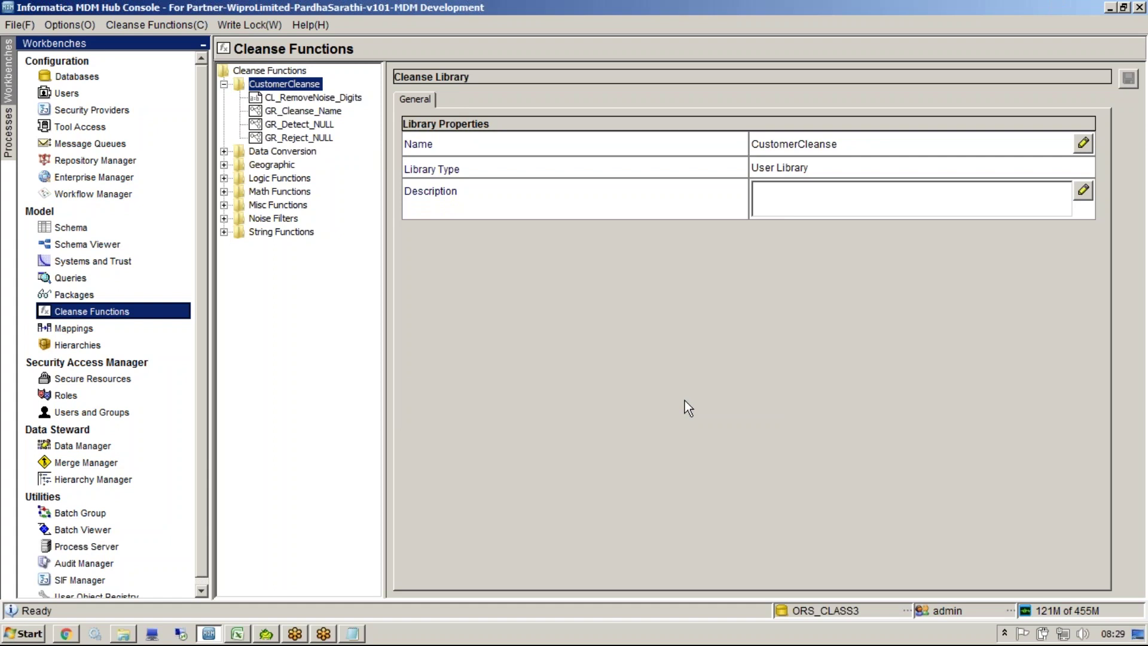
Step: Add a 'Nazi' entry with output string 'Nazi' to the list's details
{"action": "left_click", "coordinate": [456, 99]}
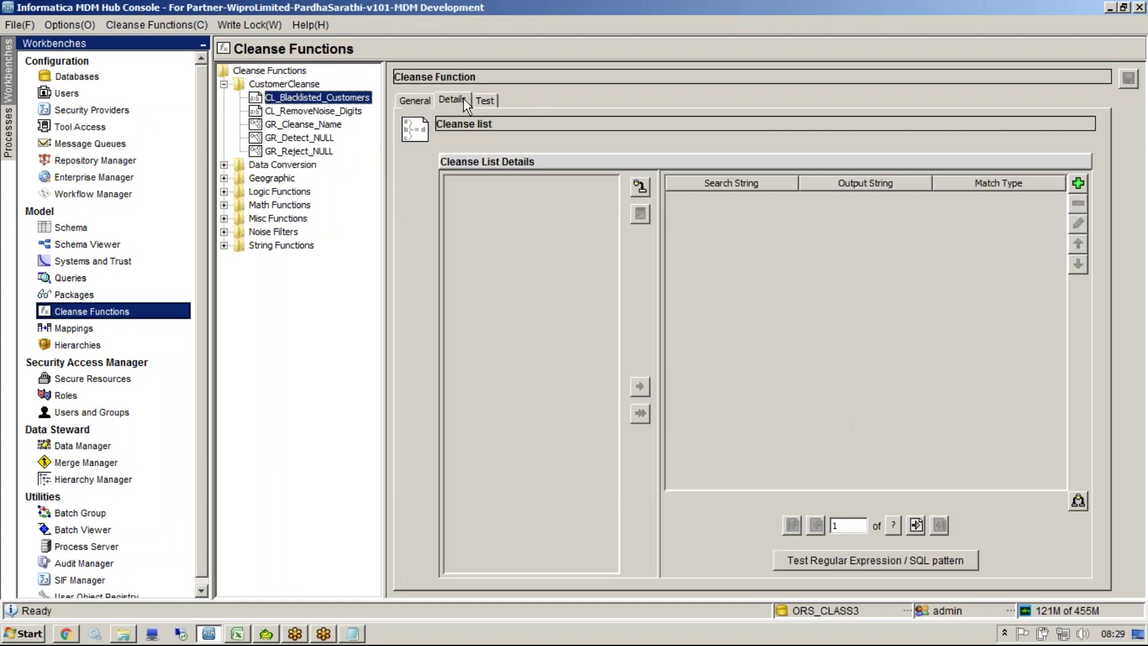
{"action": "left_click", "coordinate": [1074, 180]}
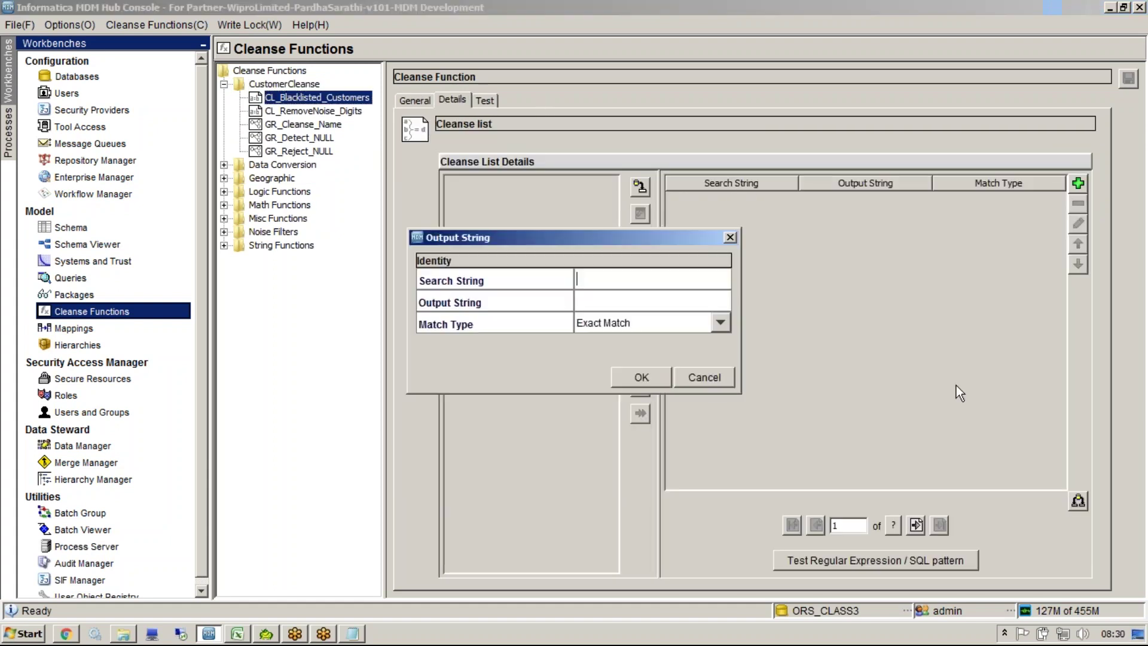
{"action": "type", "text": "Nazi"}
{"action": "key", "text": "Tab"}
{"action": "type", "text": "Nazi"}
{"action": "left_click", "coordinate": [641, 377]}
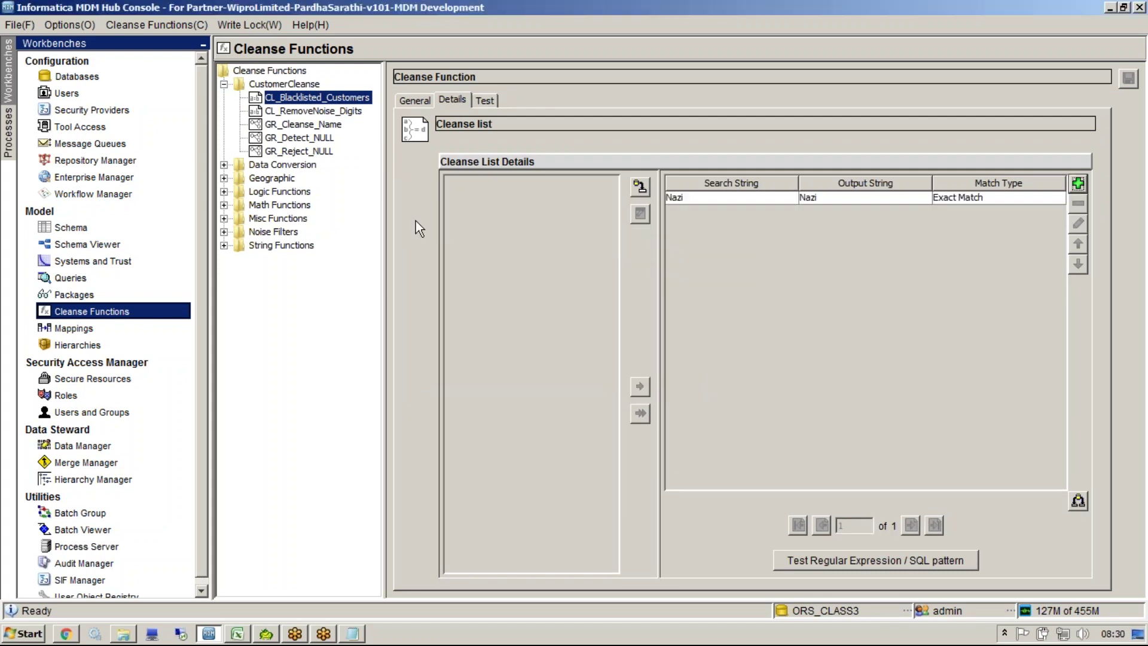
Step: Remove the Nazi Party line from the Notepad name list
{"action": "key", "text": "alt+Tab"}
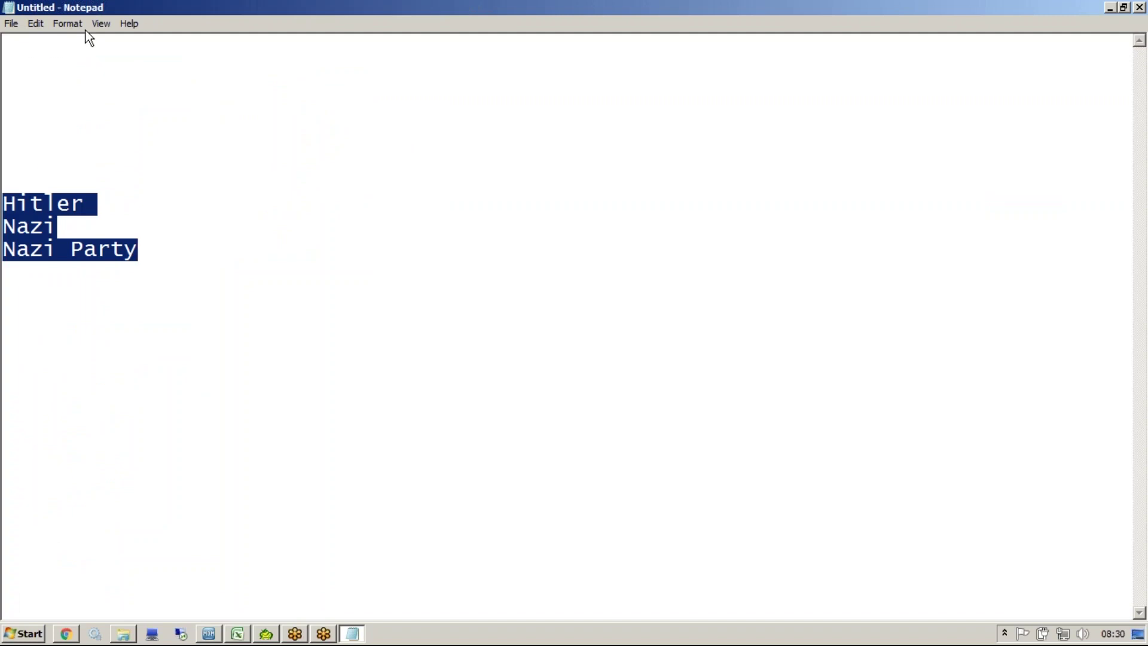
{"action": "left_click", "coordinate": [148, 252]}
{"action": "key", "text": "BackSpace"}
{"action": "key", "text": "BackSpace"}
{"action": "key", "text": "BackSpace"}
{"action": "key", "text": "BackSpace"}
{"action": "key", "text": "BackSpace"}
{"action": "key", "text": "BackSpace"}
{"action": "key", "text": "BackSpace"}
{"action": "key", "text": "BackSpace"}
{"action": "key", "text": "BackSpace"}
{"action": "key", "text": "BackSpace"}
{"action": "key", "text": "BackSpace"}
{"action": "key", "text": "alt+Tab"}
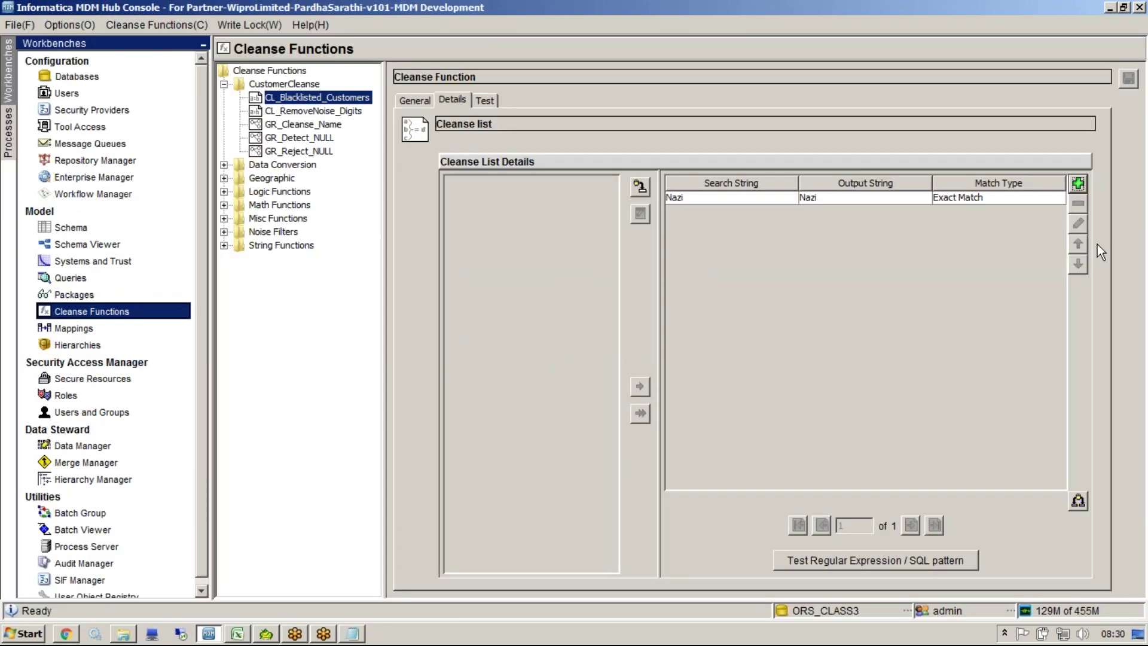
Step: Add a 'Hitler' entry with output string 'Hitler' to the cleanse list
{"action": "left_click", "coordinate": [1078, 183]}
{"action": "type", "text": "Hitler"}
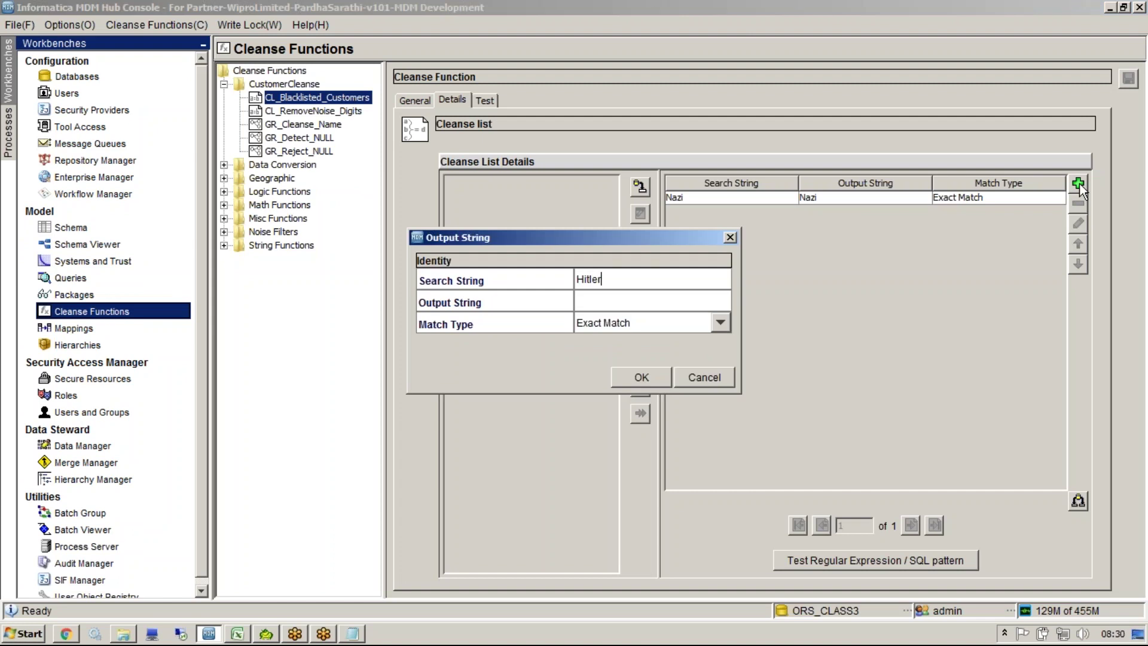
{"action": "key", "text": "Tab"}
{"action": "type", "text": "Hitler"}
{"action": "left_click", "coordinate": [648, 373]}
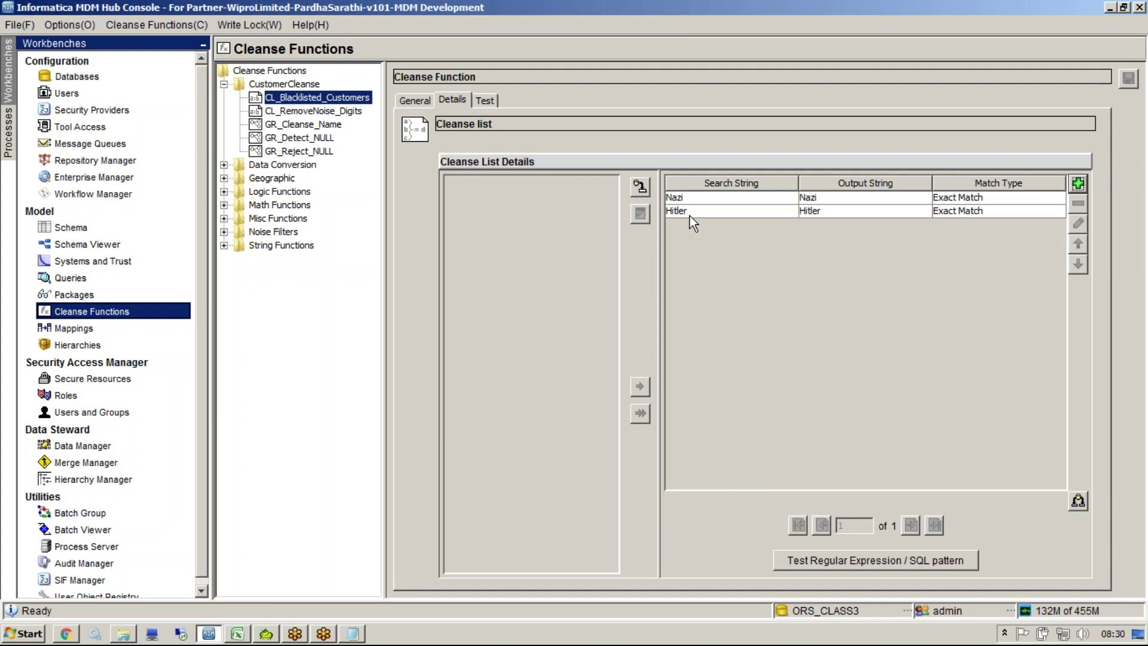
Step: Test CL_Blacklisted_Customers with input 'nazi' and confirm it returns Nazi with matchFlag true
{"action": "left_click", "coordinate": [689, 198]}
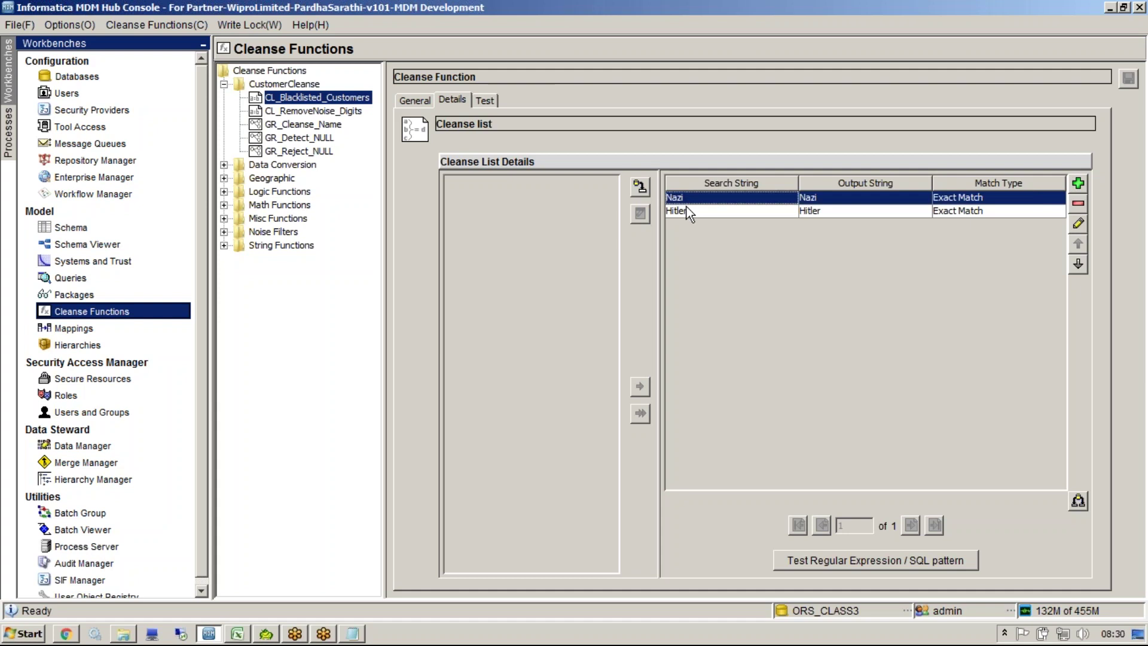
{"action": "left_click", "coordinate": [487, 102]}
{"action": "left_click", "coordinate": [784, 144]}
{"action": "type", "text": "nazi"}
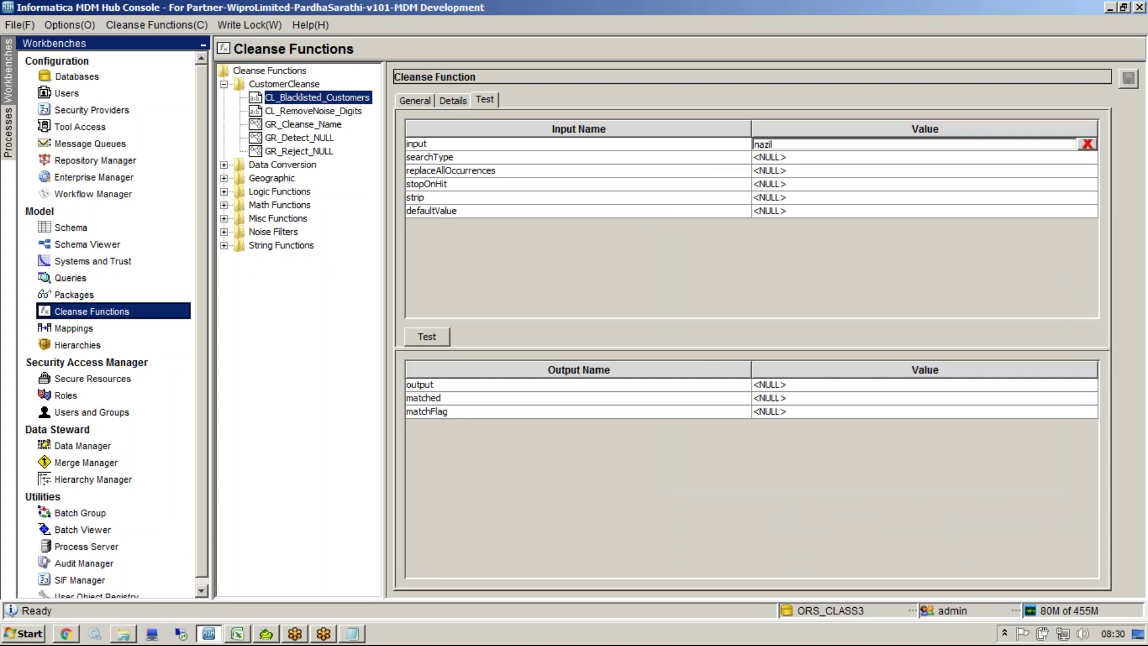
{"action": "left_click", "coordinate": [427, 337]}
{"action": "left_click", "coordinate": [836, 66]}
{"action": "mouse_move", "coordinate": [743, 407]}
{"action": "left_mouse_down"}
{"action": "mouse_move", "coordinate": [743, 427]}
{"action": "mouse_move", "coordinate": [766, 427]}
{"action": "mouse_move", "coordinate": [775, 407]}
{"action": "left_mouse_up"}
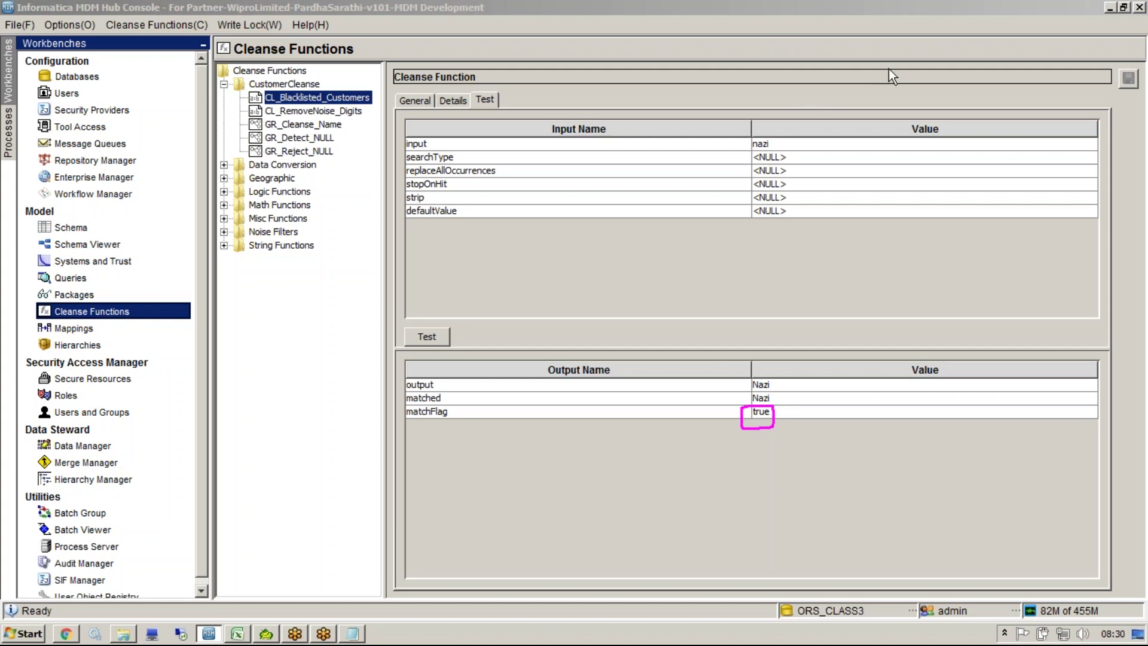
{"action": "left_click", "coordinate": [305, 110]}
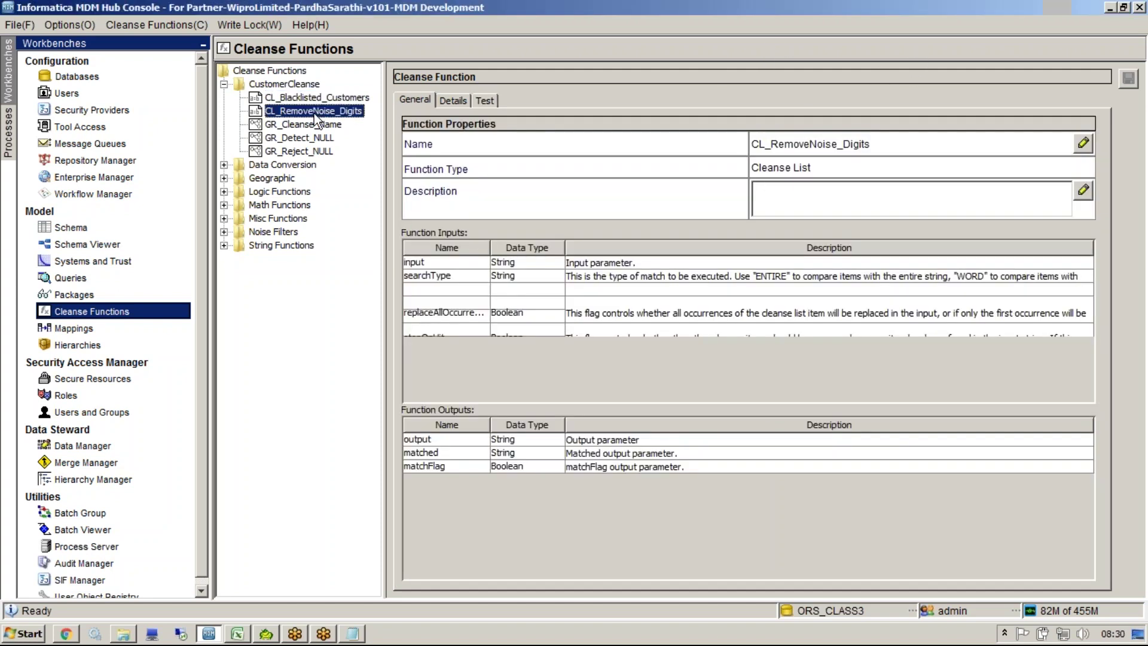
{"action": "left_click", "coordinate": [302, 102]}
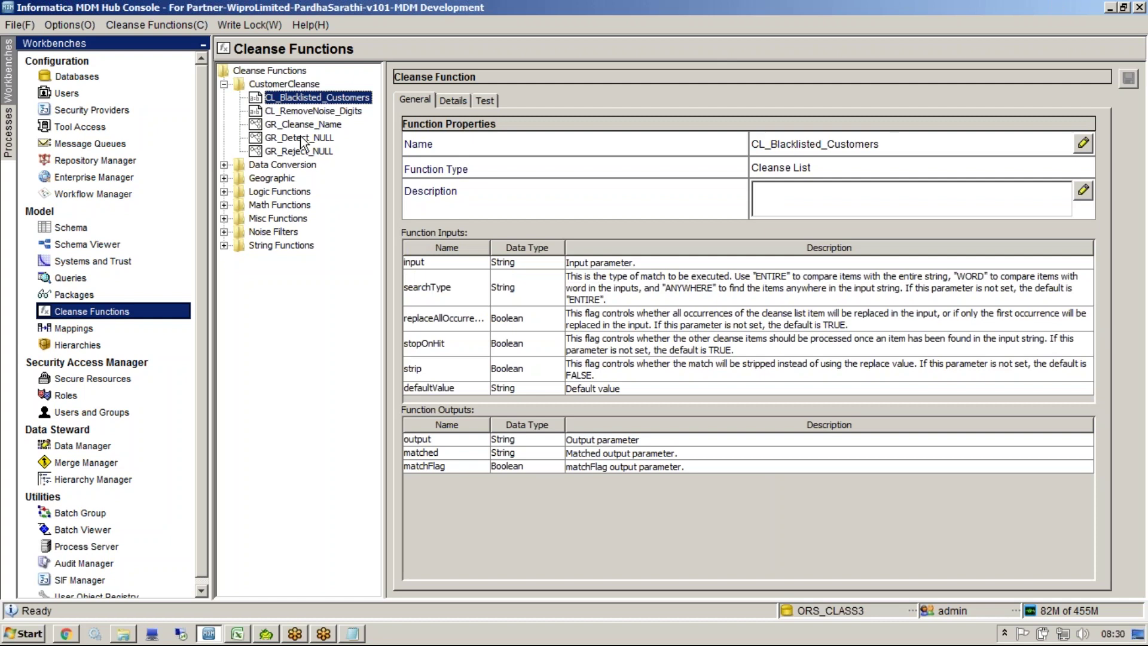
Step: Add a graph function named GR_Reject_Blacklisted to the CustomerCleanse library and view its graph
{"action": "right_click", "coordinate": [289, 87]}
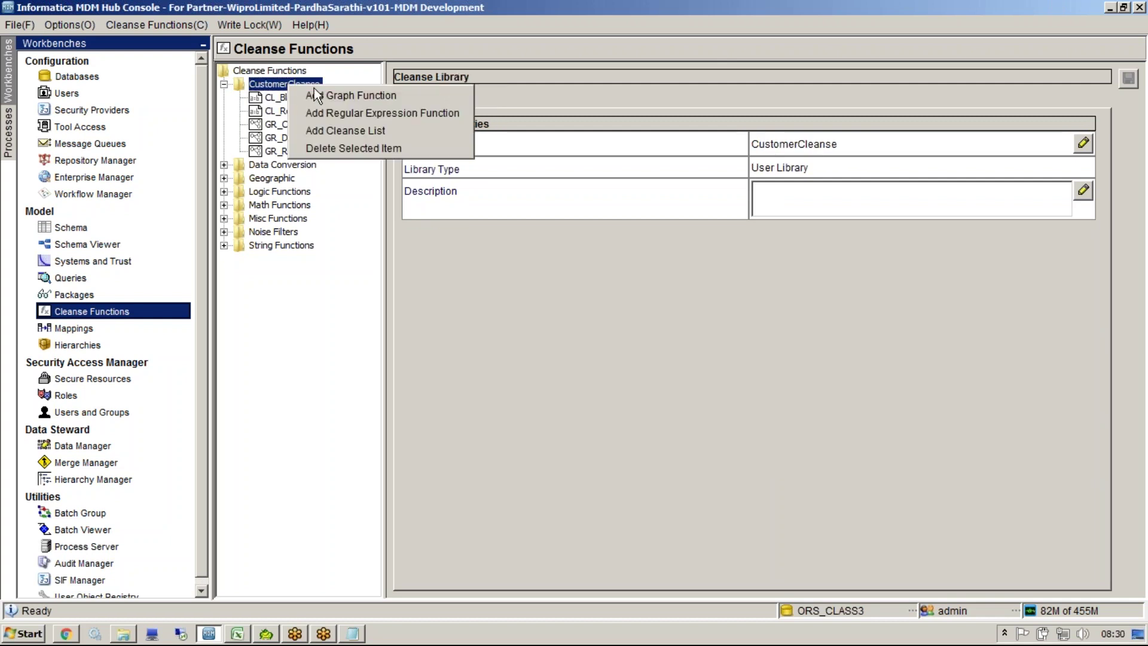
{"action": "left_click", "coordinate": [311, 96]}
{"action": "type", "text": "GR"}
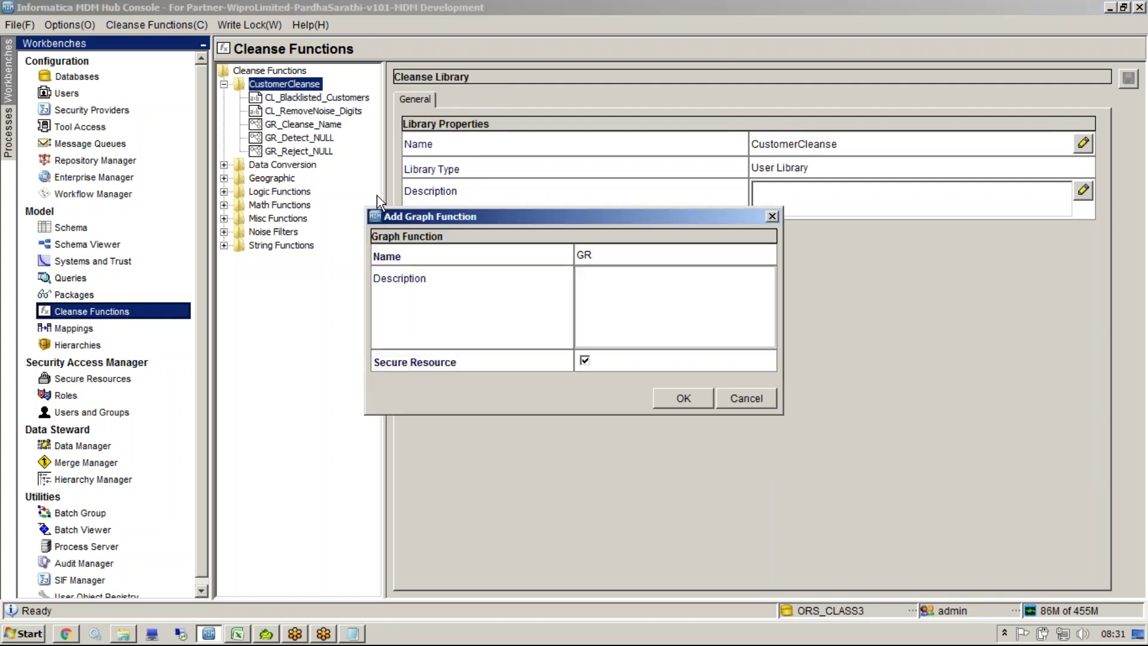
{"action": "type", "text": "_Reject_Blacklisted"}
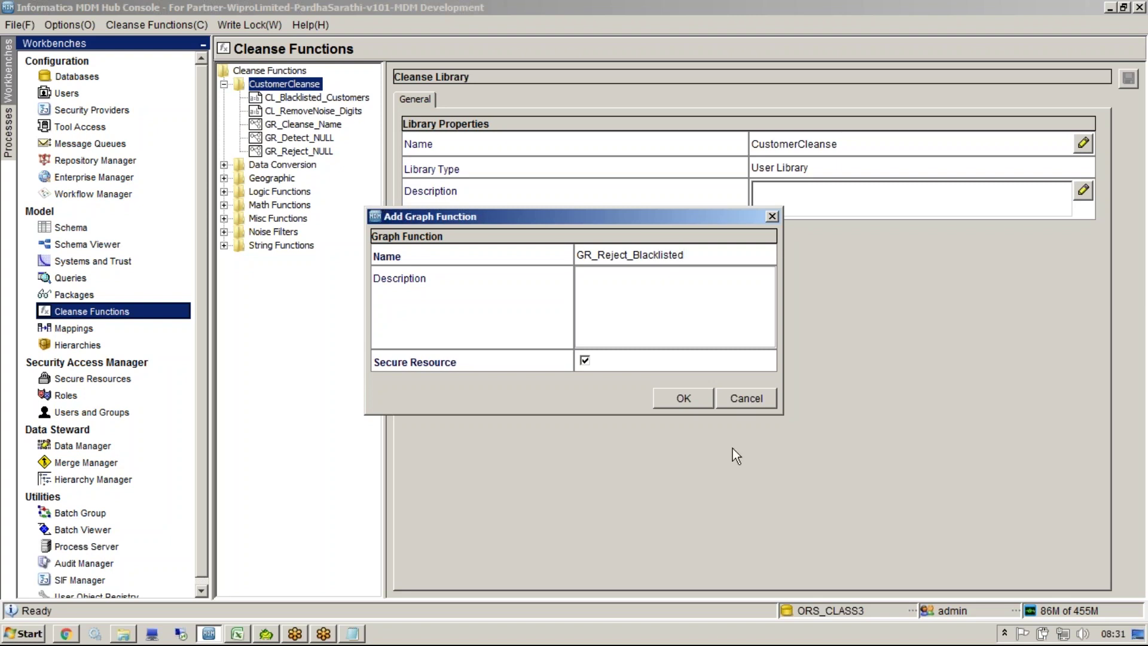
{"action": "left_click", "coordinate": [682, 403]}
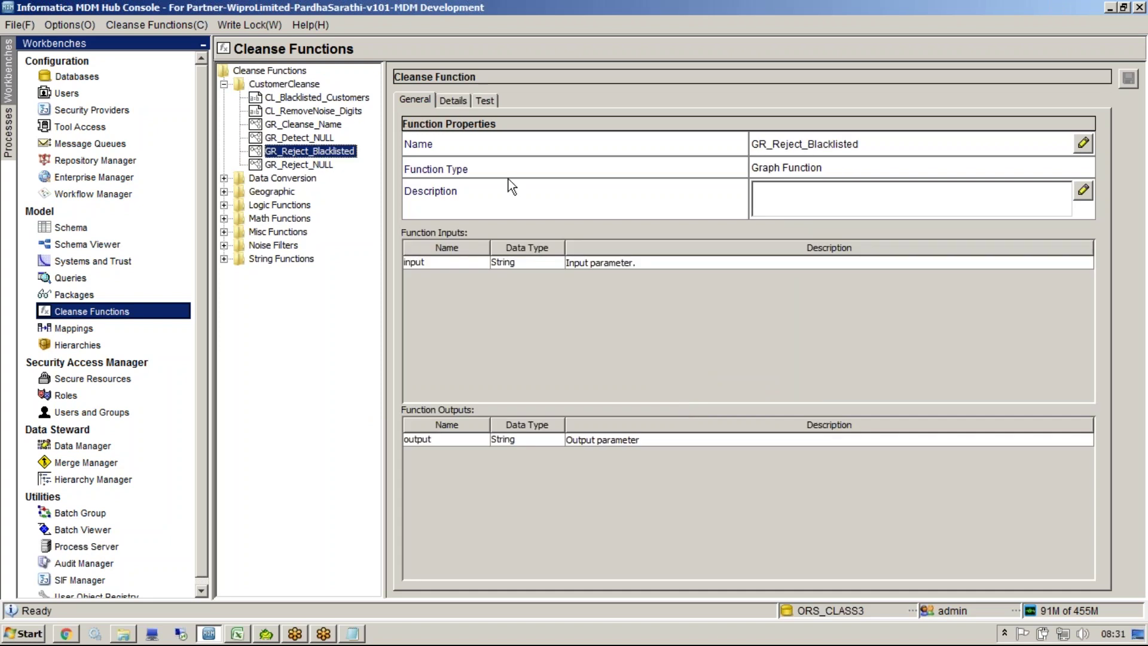
{"action": "left_click", "coordinate": [455, 102]}
{"action": "left_click", "coordinate": [291, 98]}
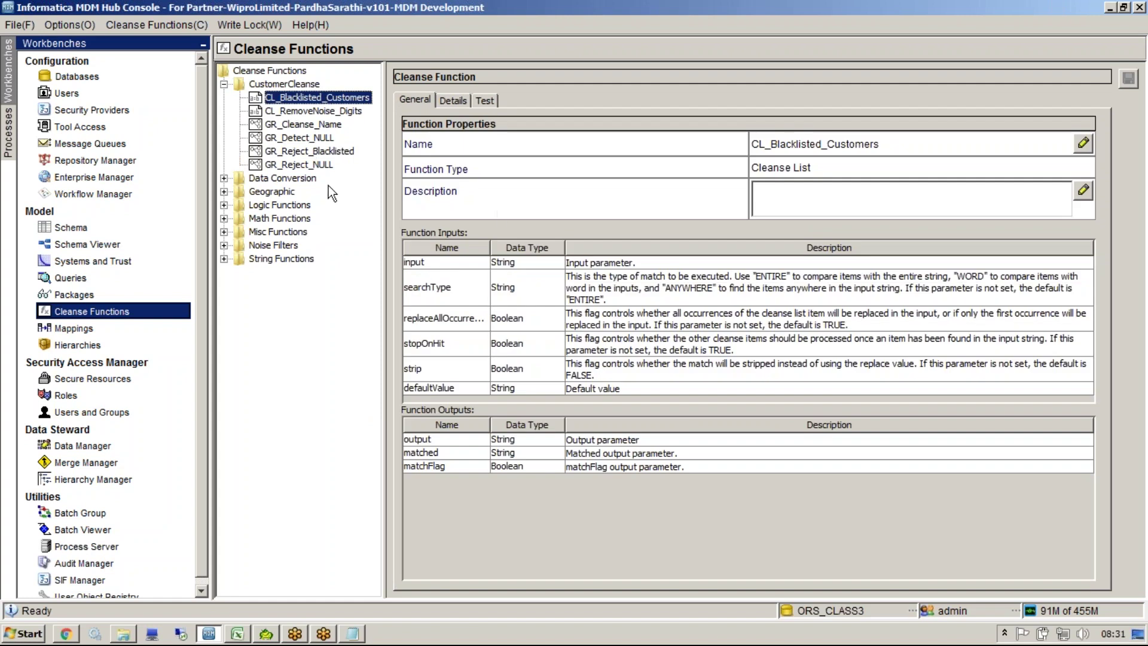
{"action": "left_click", "coordinate": [317, 152]}
Step: Add CL_Blacklisted_Customers to the graph in expanded mode and wire Inputs.input to its input port
{"action": "left_click", "coordinate": [466, 104]}
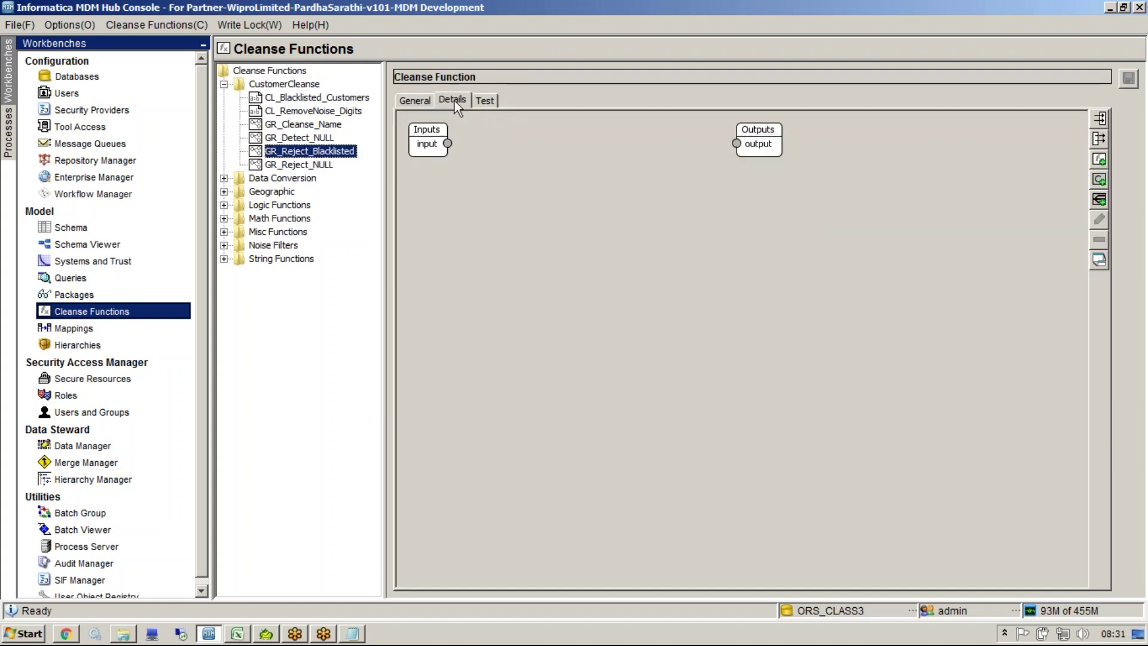
{"action": "right_click", "coordinate": [470, 204]}
{"action": "left_click", "coordinate": [518, 243]}
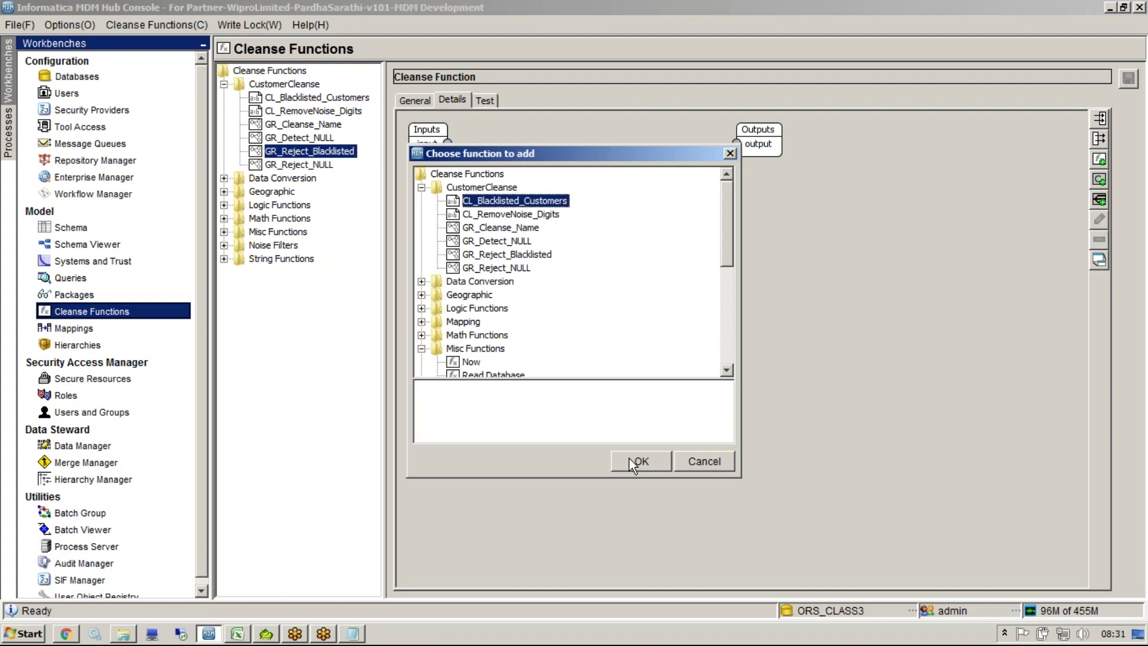
{"action": "left_click", "coordinate": [632, 463]}
{"action": "left_click_drag", "start_coordinate": [515, 200], "coordinate": [587, 261]}
{"action": "right_click", "coordinate": [590, 258]}
{"action": "left_click", "coordinate": [619, 297]}
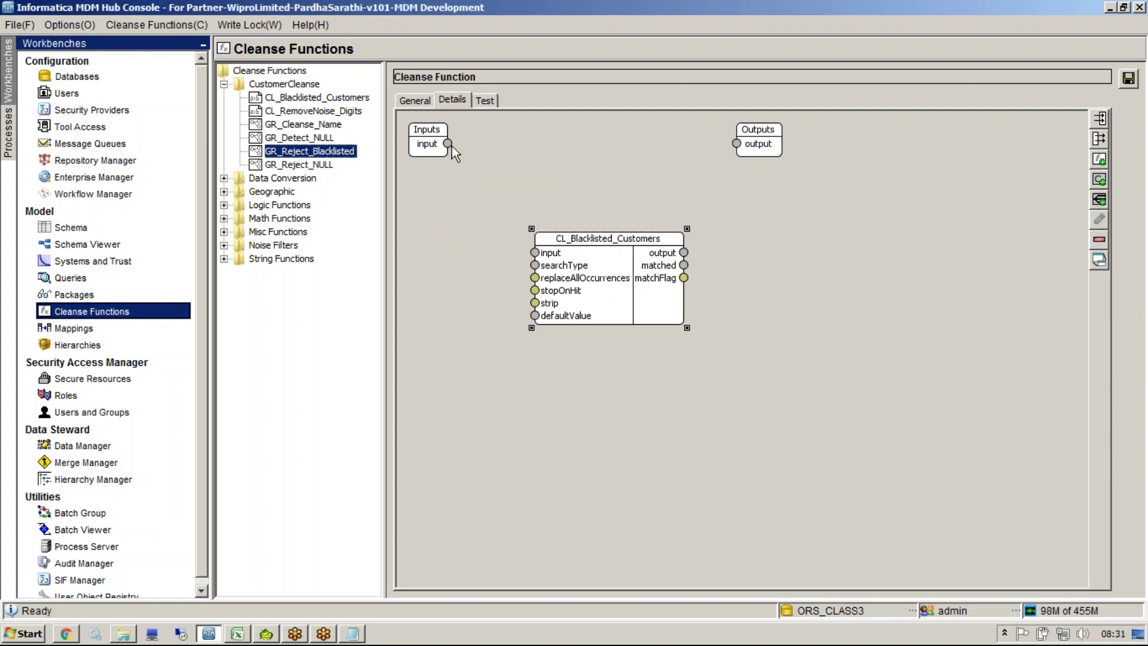
{"action": "left_click_drag", "start_coordinate": [451, 146], "coordinate": [537, 254]}
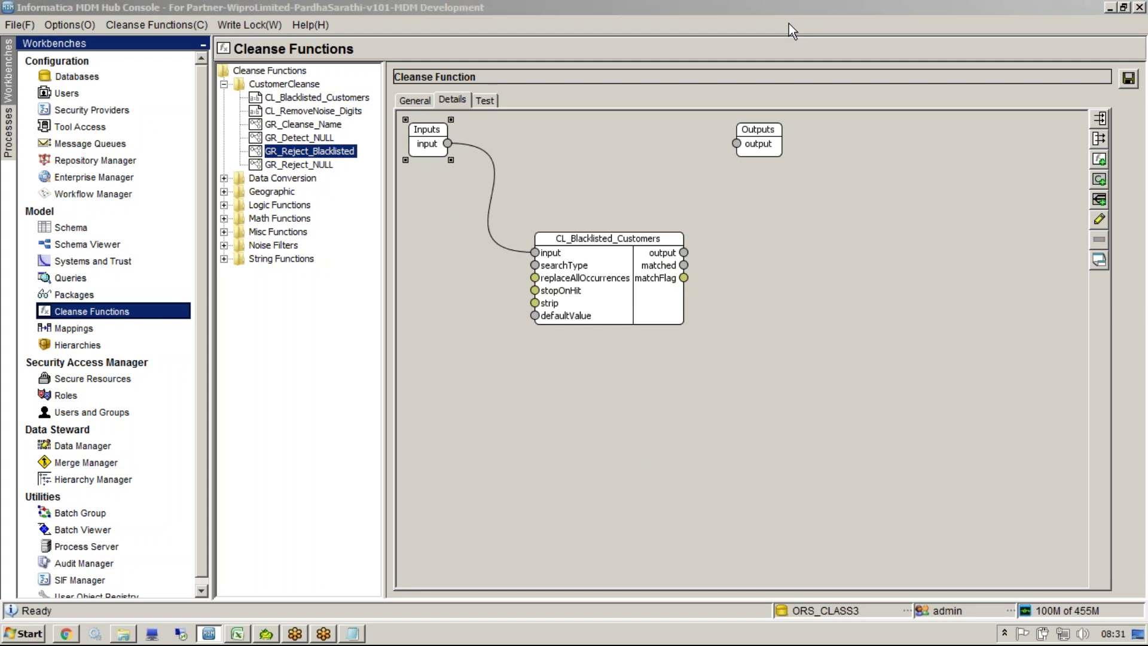
{"action": "left_click", "coordinate": [519, 269]}
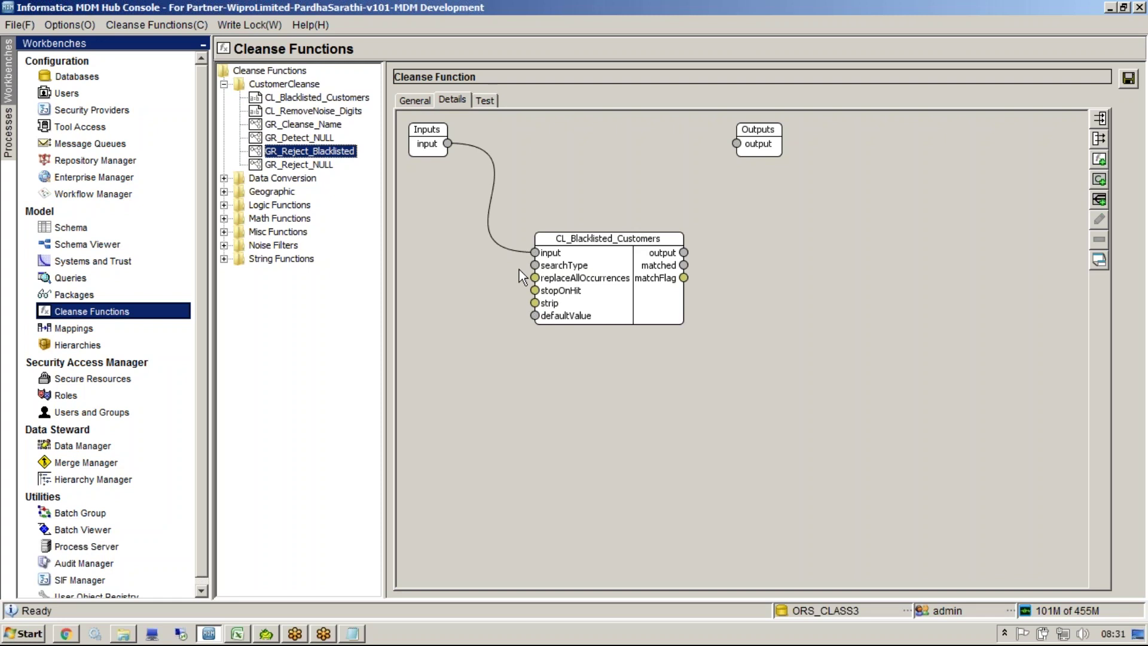
{"action": "left_click_drag", "start_coordinate": [683, 257], "coordinate": [899, 400]}
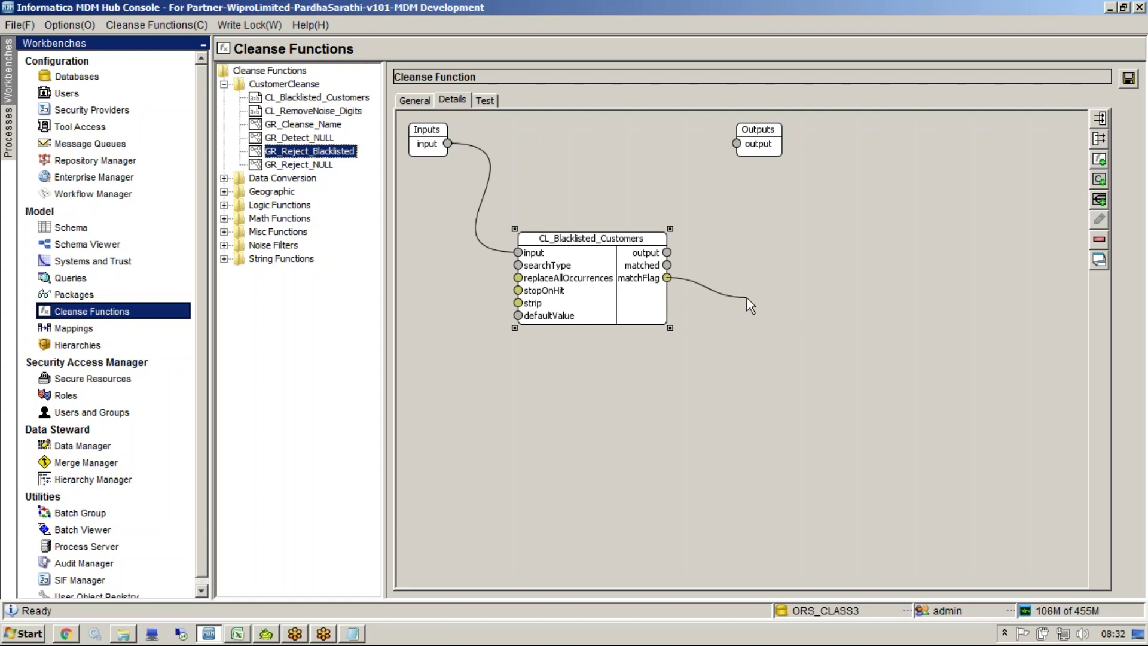
Step: Add a Data Conversion Format Boolean function in expanded mode, fed by CL_Blacklisted_Customers' matchFlag
{"action": "right_click", "coordinate": [750, 376]}
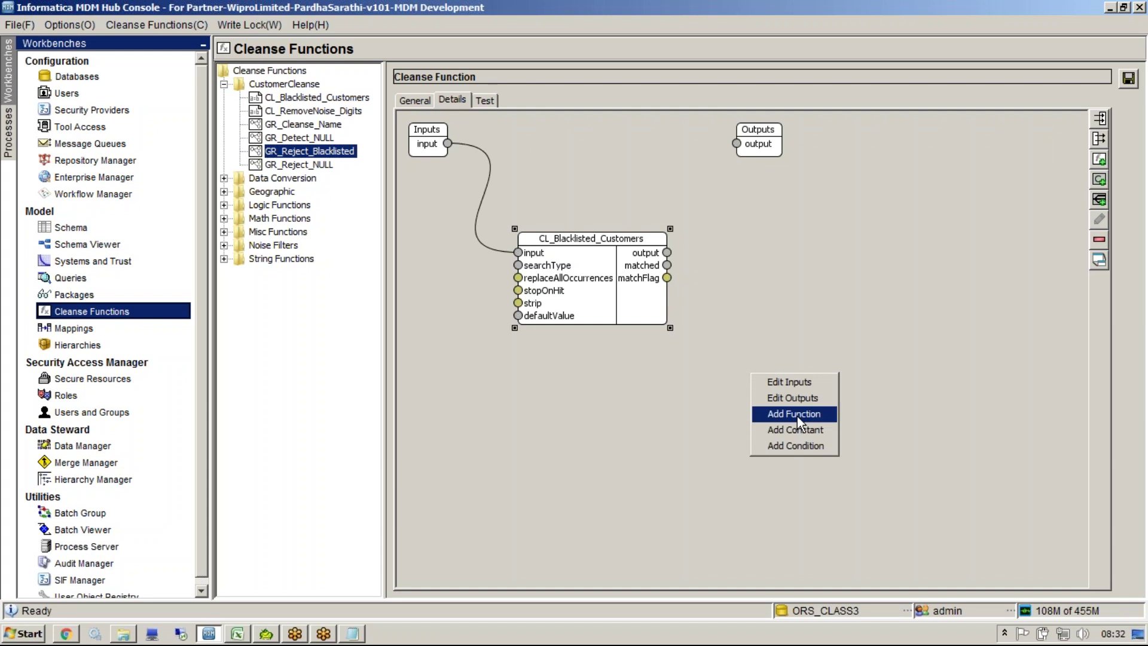
{"action": "left_click", "coordinate": [798, 414]}
{"action": "left_click_drag", "start_coordinate": [516, 146], "coordinate": [862, 211]}
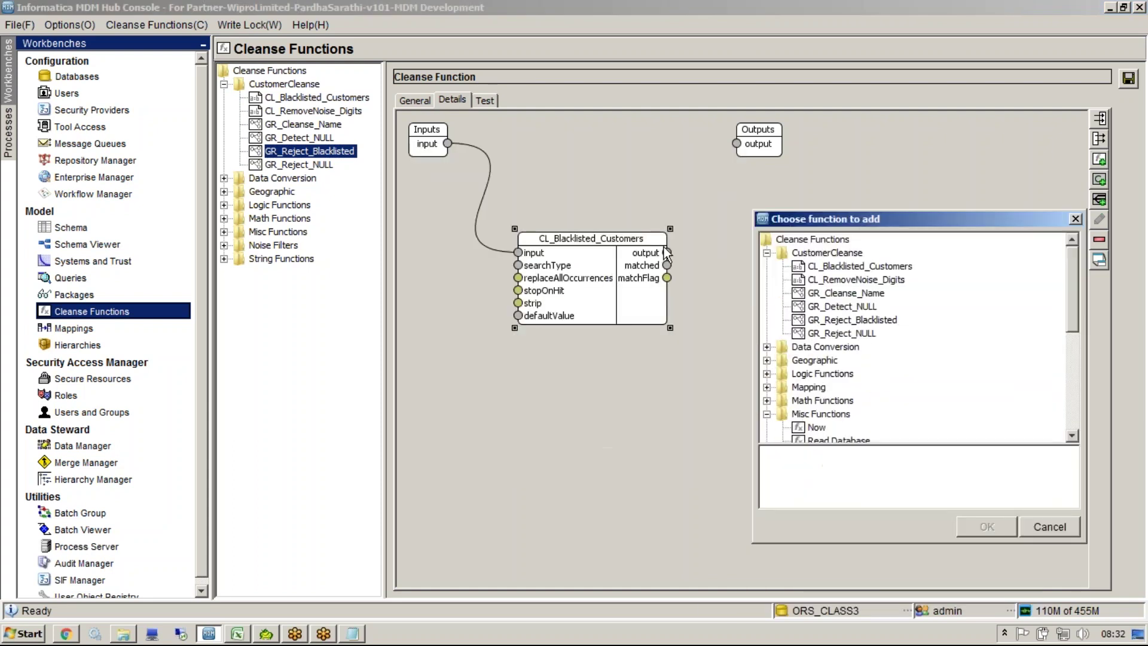
{"action": "left_click", "coordinate": [767, 346]}
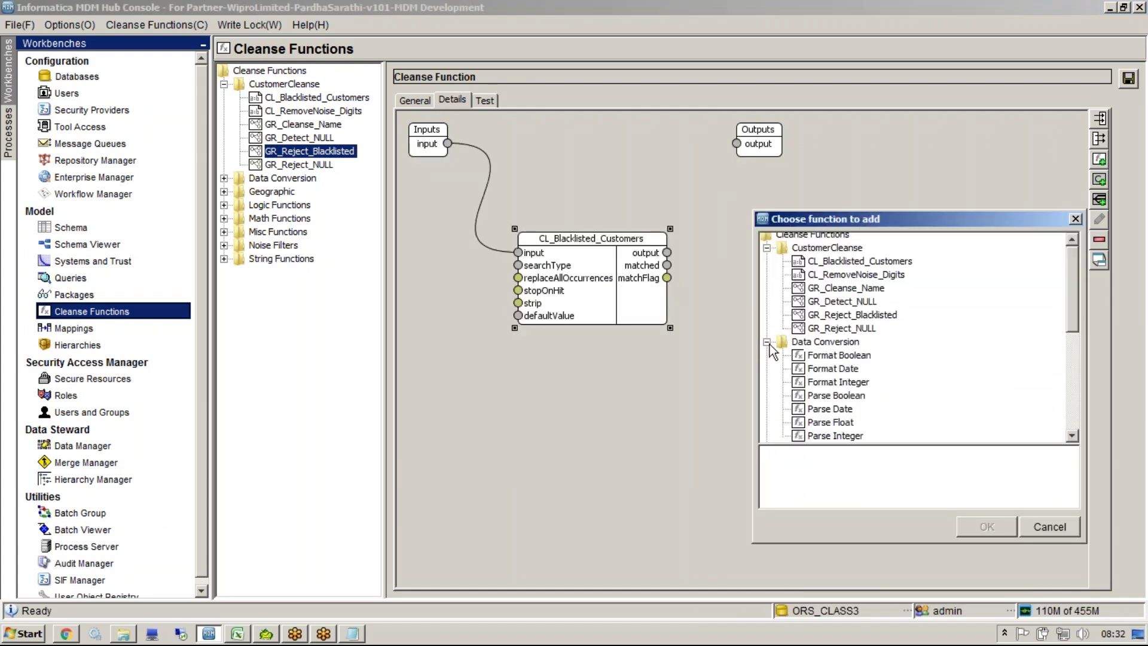
{"action": "left_click", "coordinate": [819, 358]}
{"action": "left_click_drag", "start_coordinate": [1013, 462], "coordinate": [759, 447]}
{"action": "left_click", "coordinate": [995, 526]}
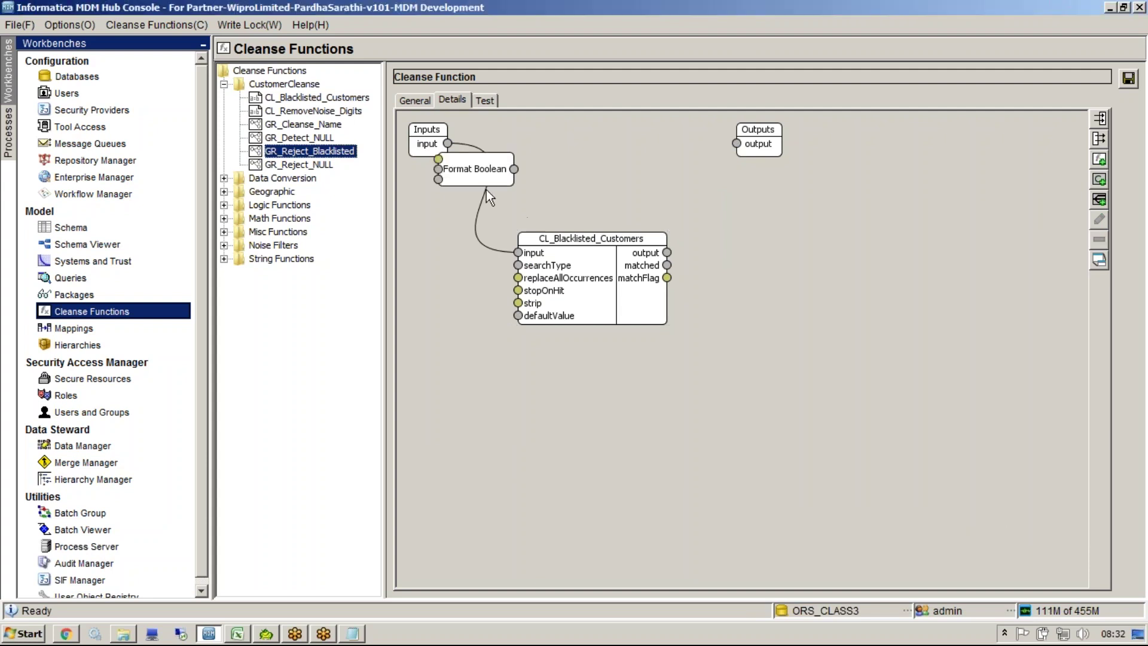
{"action": "right_click", "coordinate": [863, 385]}
{"action": "left_click", "coordinate": [882, 421]}
{"action": "left_click_drag", "start_coordinate": [667, 278], "coordinate": [826, 378]}
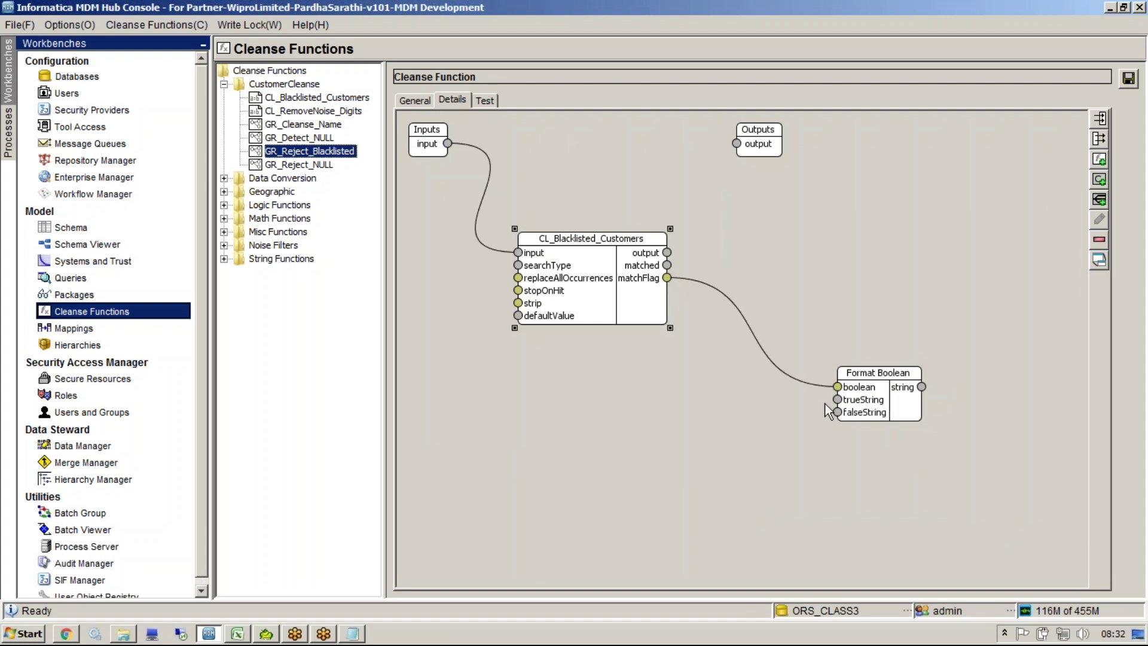
{"action": "right_click", "coordinate": [670, 427]}
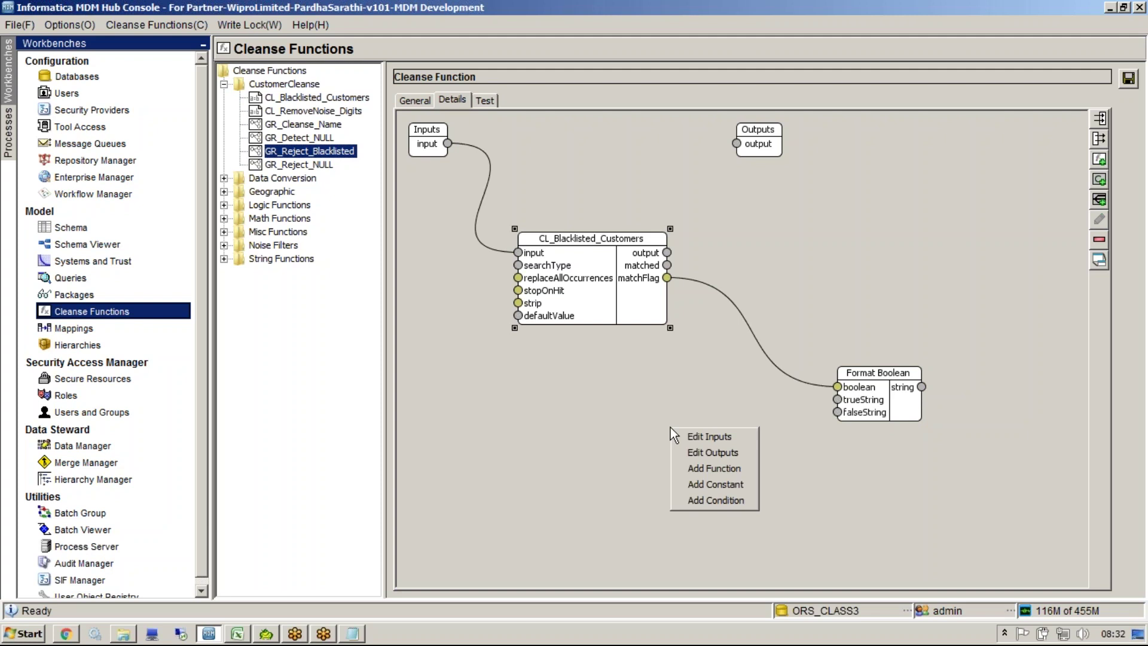
Step: Add a String constant 'REJECT' and link it to Format Boolean's trueString
{"action": "left_click", "coordinate": [736, 482]}
{"action": "left_click", "coordinate": [583, 316]}
{"action": "type", "text": "REJECT"}
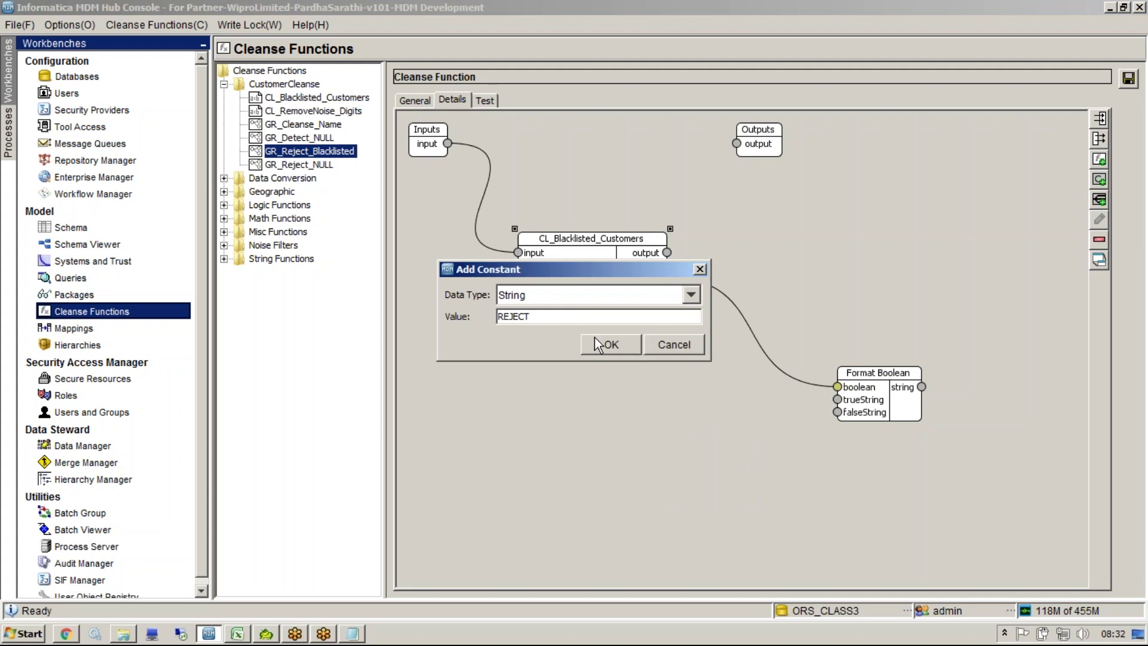
{"action": "left_click", "coordinate": [595, 338]}
{"action": "mouse_move", "coordinate": [604, 311]}
{"action": "left_mouse_down"}
{"action": "mouse_move", "coordinate": [639, 362]}
{"action": "mouse_move", "coordinate": [842, 410]}
{"action": "left_mouse_up"}
Step: Add a String constant 'PROCEED' for Format Boolean's FalseString, placed below REJECT
{"action": "right_click", "coordinate": [780, 447]}
{"action": "left_click", "coordinate": [855, 504]}
{"action": "left_click", "coordinate": [584, 318]}
{"action": "type", "text": "PROCEED"}
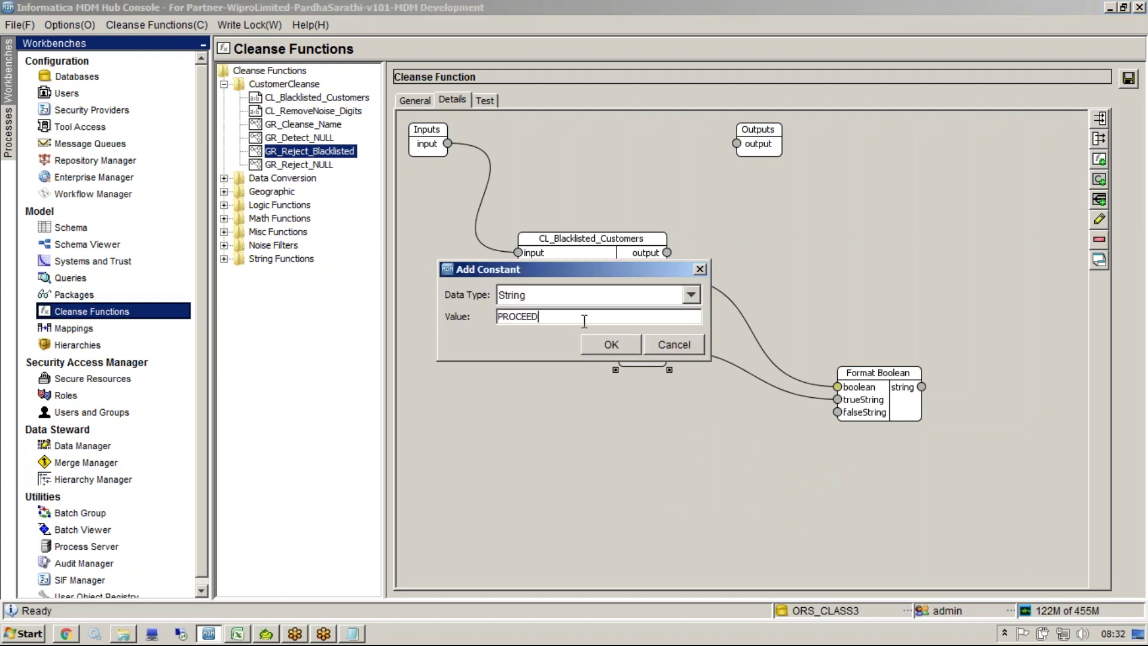
{"action": "key", "text": "Return"}
{"action": "left_click_drag", "start_coordinate": [477, 174], "coordinate": [657, 401]}
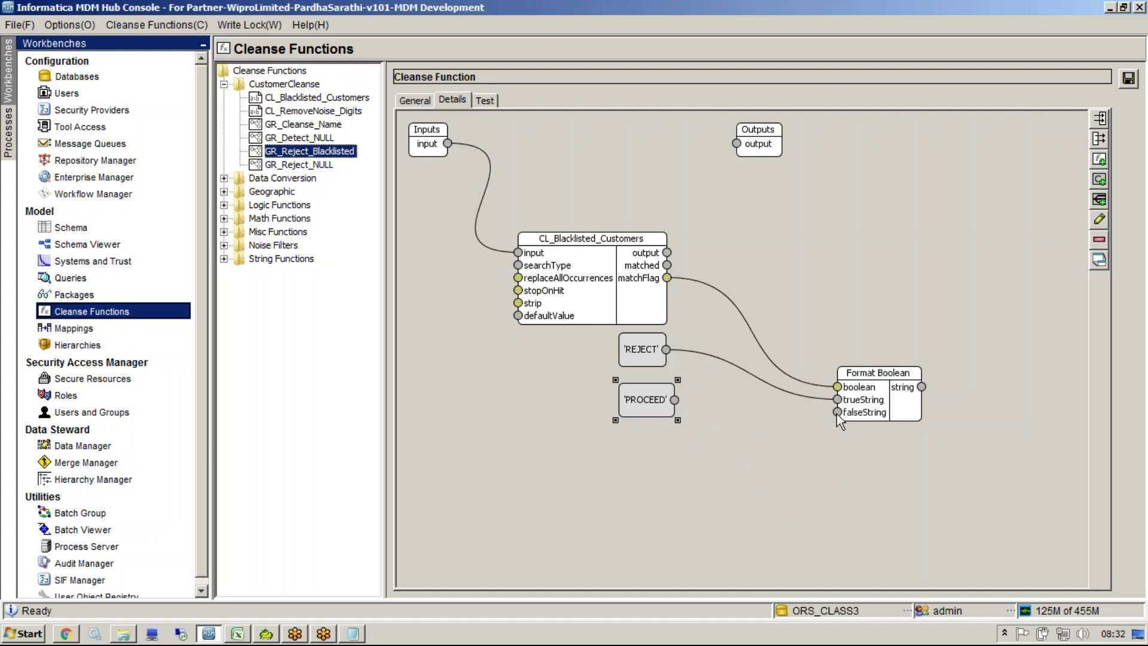
Step: Route Format Boolean's string result to Outputs.output and save the graph function
{"action": "left_click_drag", "start_coordinate": [922, 386], "coordinate": [737, 144]}
{"action": "left_click", "coordinate": [1128, 79]}
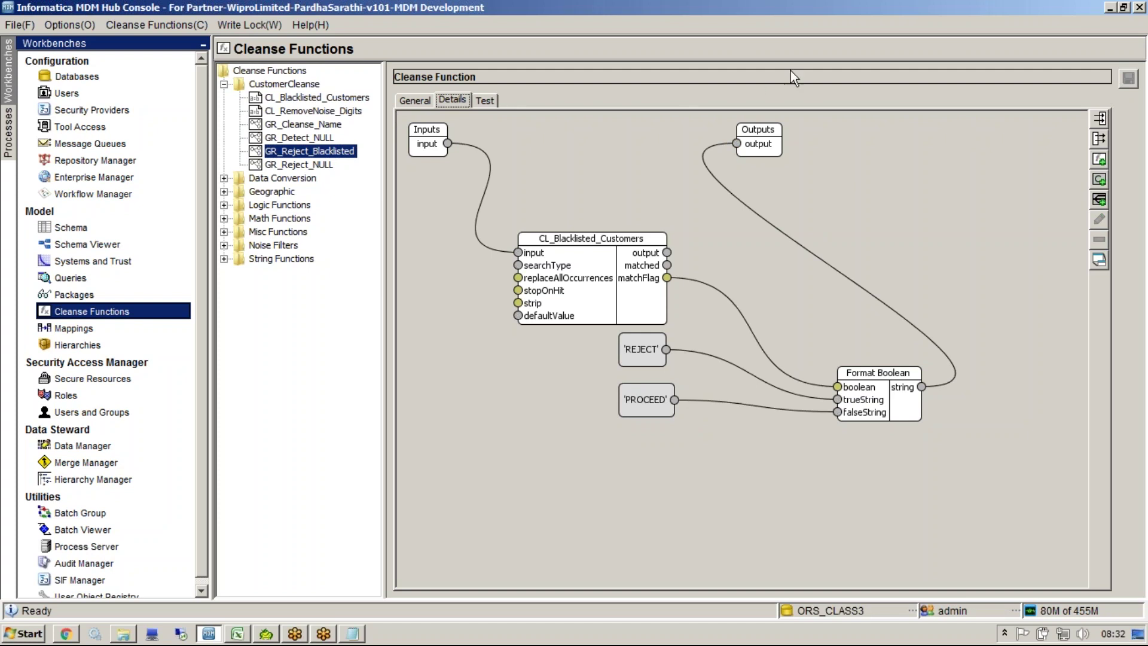
{"action": "key", "text": "ctrl+2"}
{"action": "mouse_move", "coordinate": [490, 84]}
{"action": "left_mouse_down"}
{"action": "mouse_move", "coordinate": [474, 96]}
{"action": "mouse_move", "coordinate": [476, 124]}
{"action": "mouse_move", "coordinate": [491, 80]}
{"action": "left_mouse_up"}
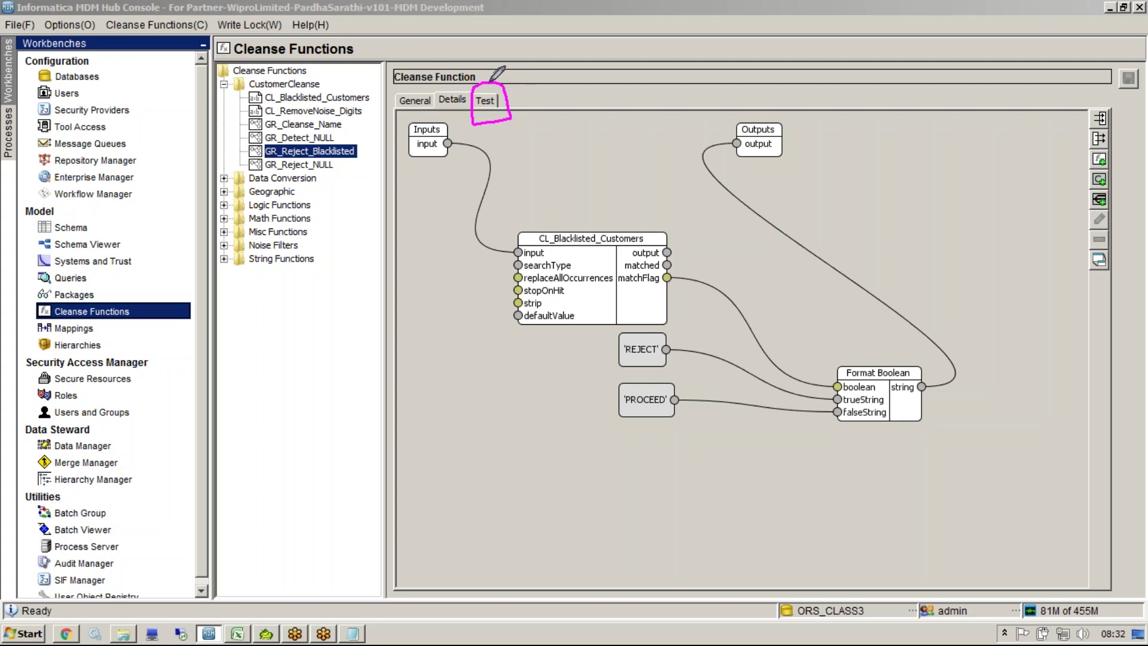
Step: Test GR_Reject_Blacklisted with input 'nazi' and confirm the output is REJECT
{"action": "key", "text": "Escape"}
{"action": "left_click", "coordinate": [519, 171]}
{"action": "left_click", "coordinate": [486, 99]}
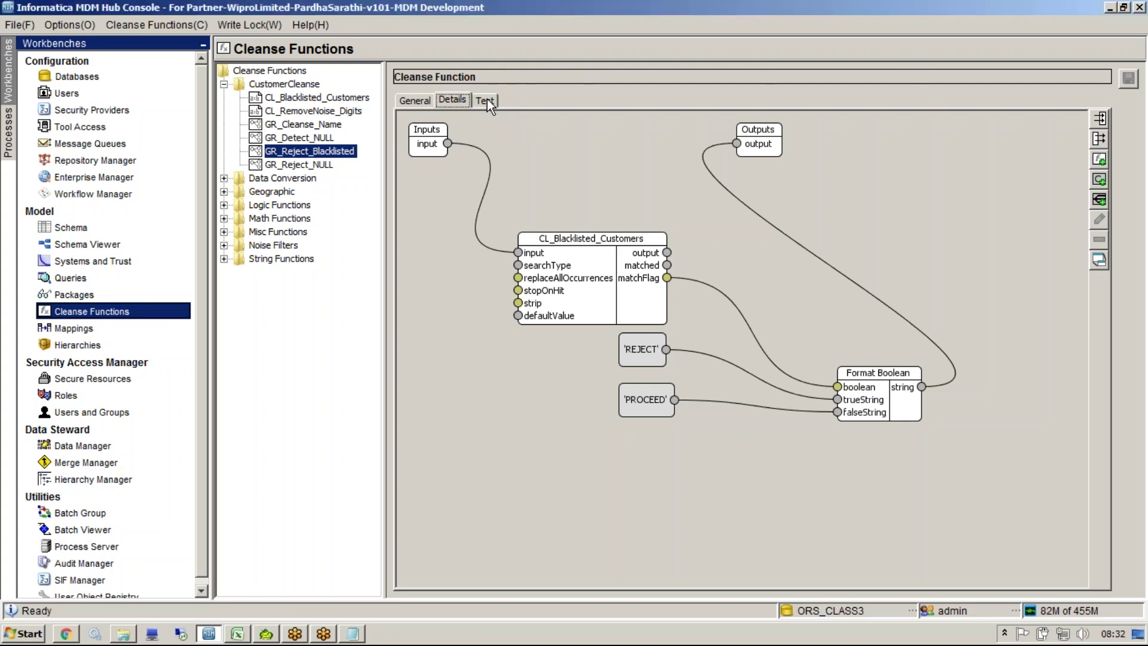
{"action": "left_click", "coordinate": [865, 144]}
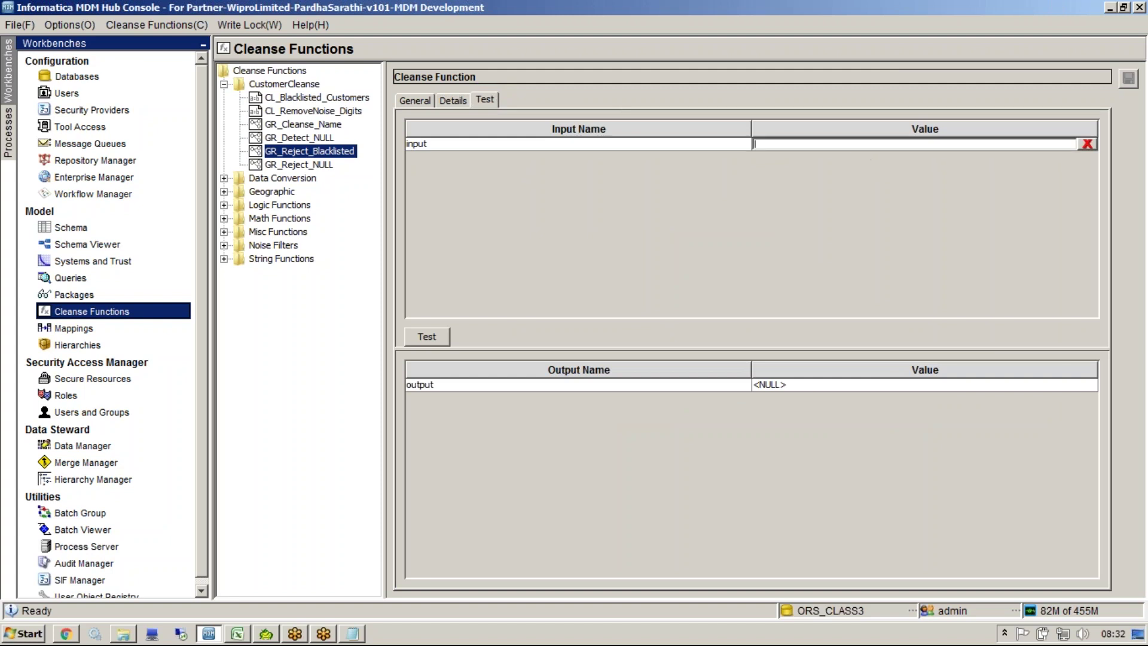
{"action": "type", "text": "nazil"}
{"action": "left_click", "coordinate": [434, 336]}
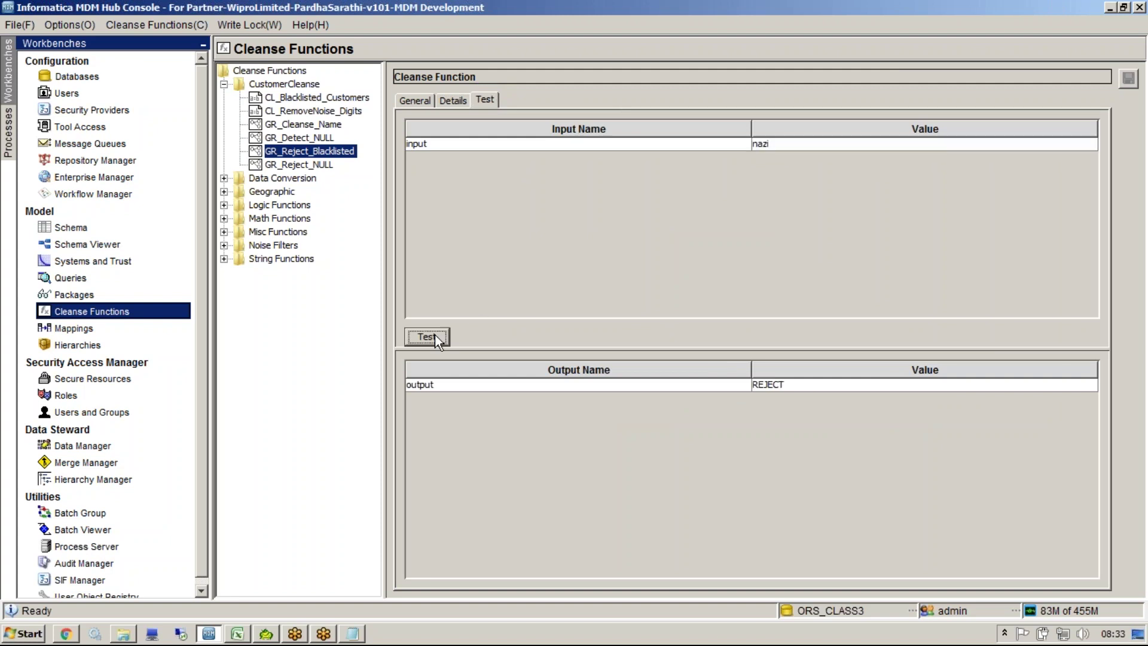
{"action": "left_click", "coordinate": [801, 390]}
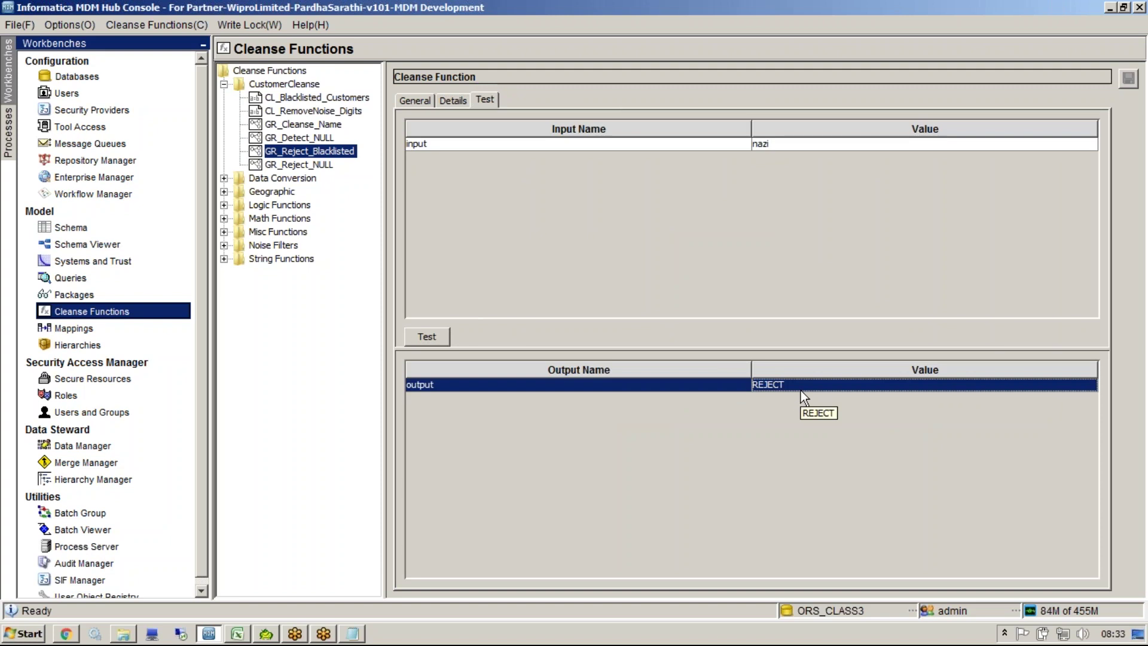
Step: Retest with input 'hitler' and confirm the output is REJECT
{"action": "double_click", "coordinate": [768, 149]}
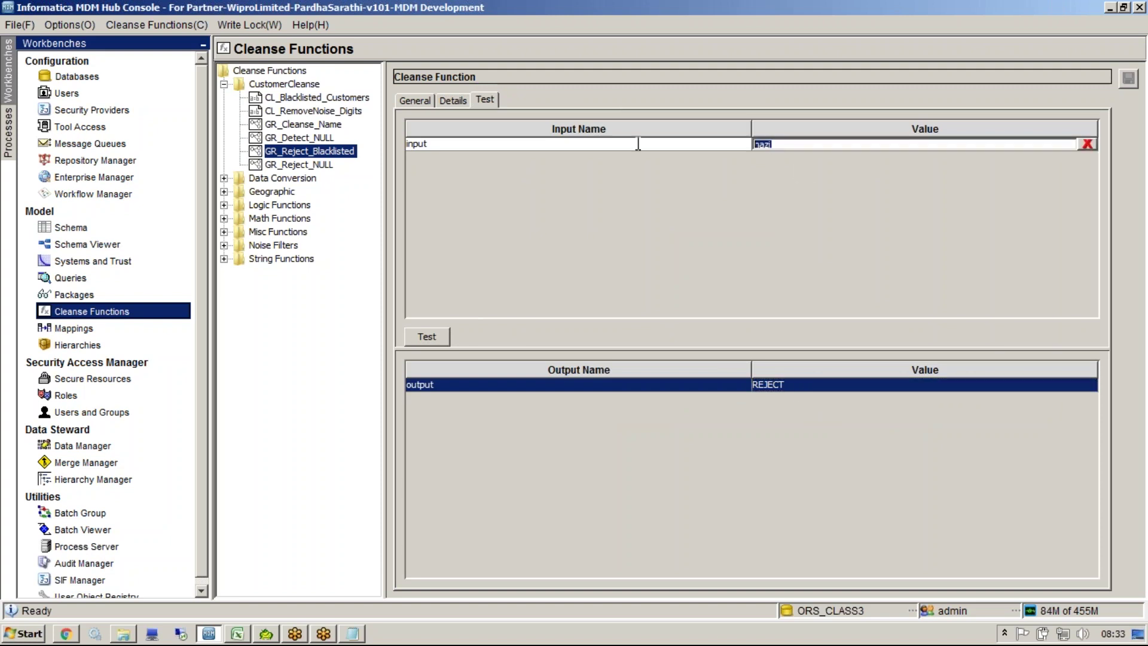
{"action": "type", "text": "hitler"}
{"action": "left_click", "coordinate": [425, 337]}
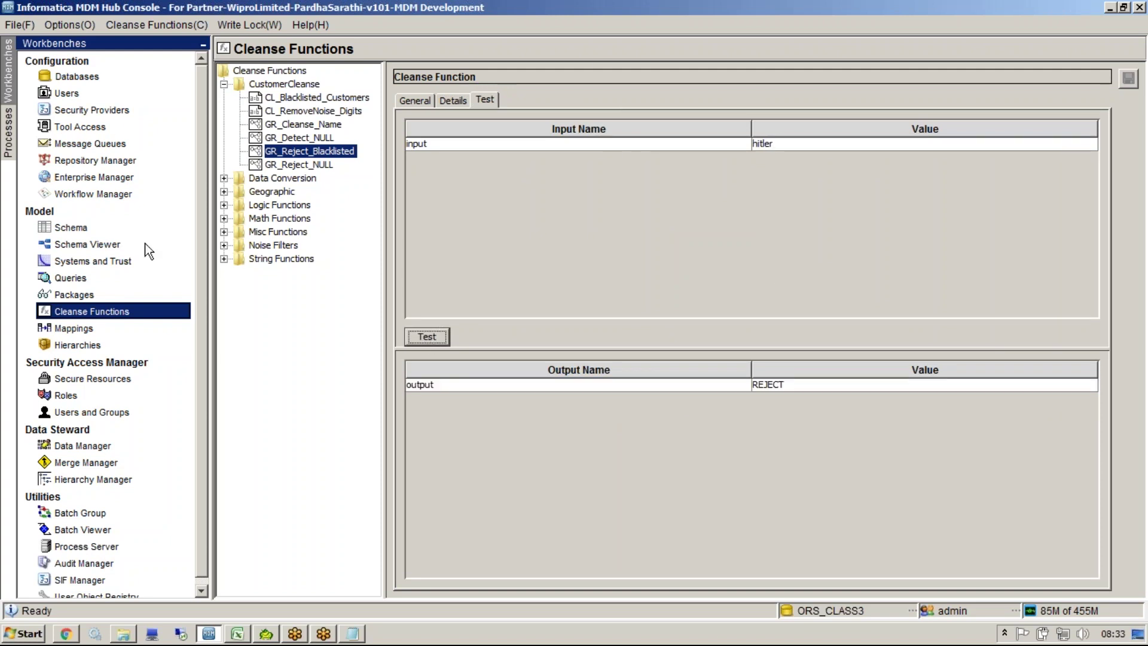
{"action": "left_click", "coordinate": [804, 387]}
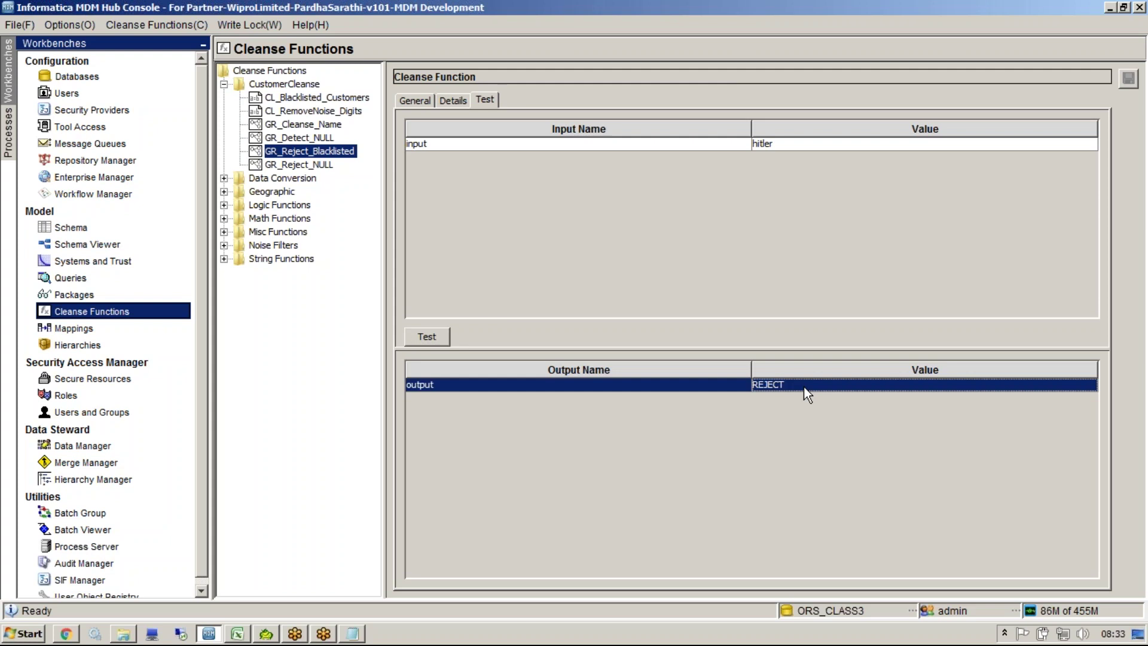
Step: Retest with a two-word name starting with nazi, which returns PROCEED
{"action": "double_click", "coordinate": [780, 150]}
{"action": "double_click", "coordinate": [779, 149]}
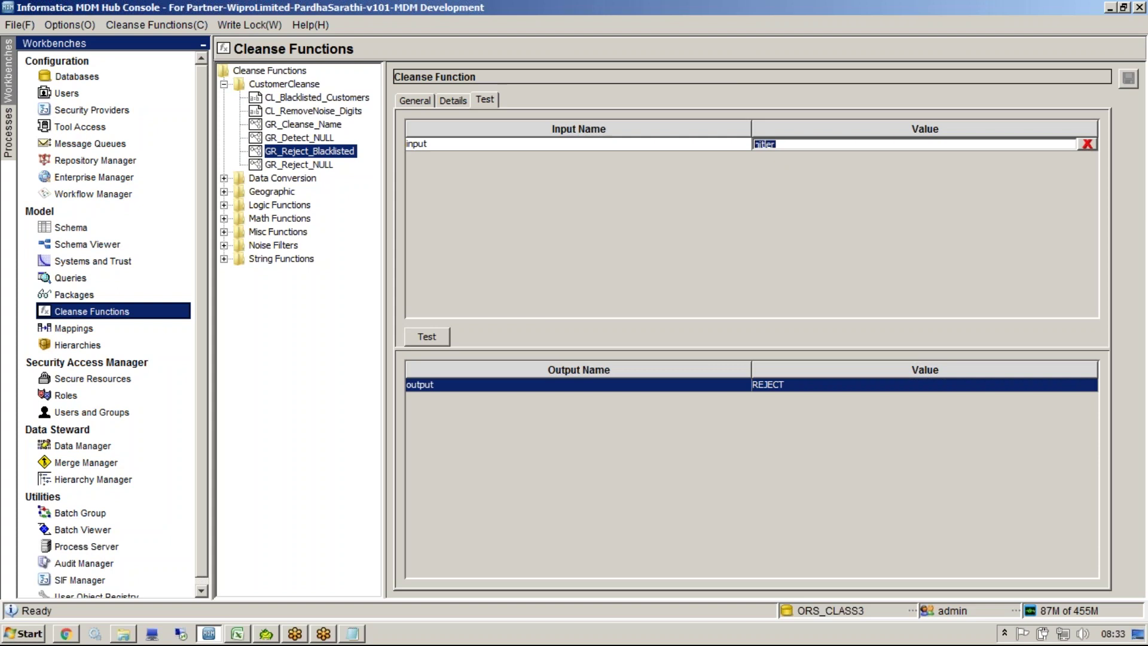
{"action": "type", "text": "nazi sunill"}
{"action": "left_click", "coordinate": [437, 334]}
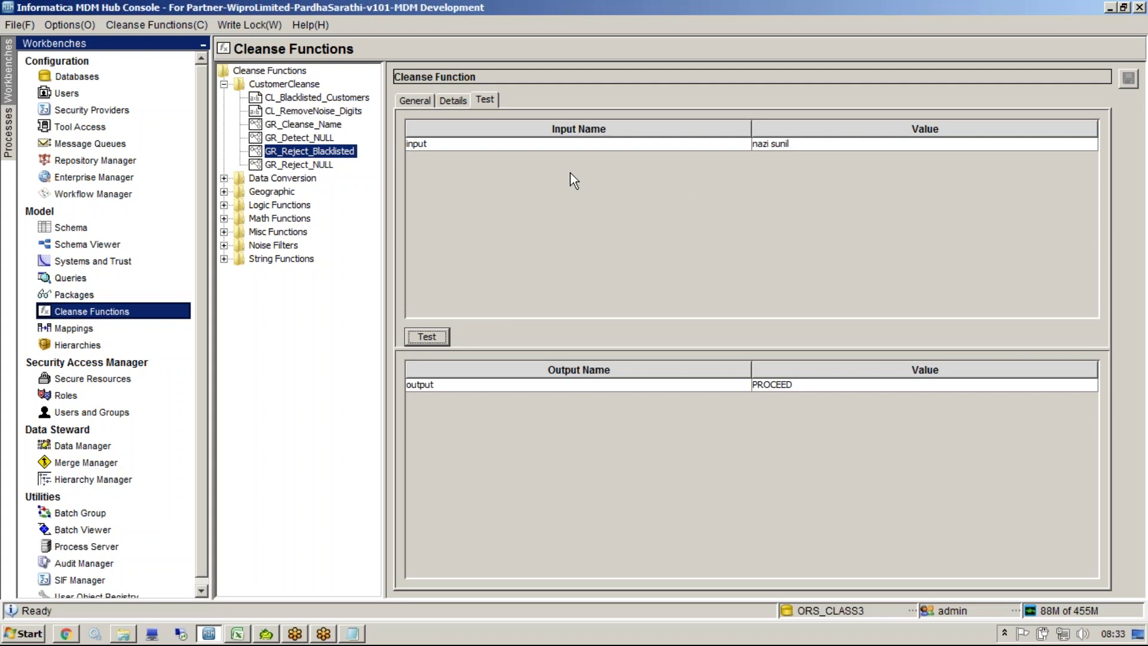
Step: Feed an 'ANYWHERE' constant into CL_Blacklisted_Customers' searchType input and save the graph
{"action": "left_click", "coordinate": [450, 97]}
{"action": "left_click", "coordinate": [571, 287]}
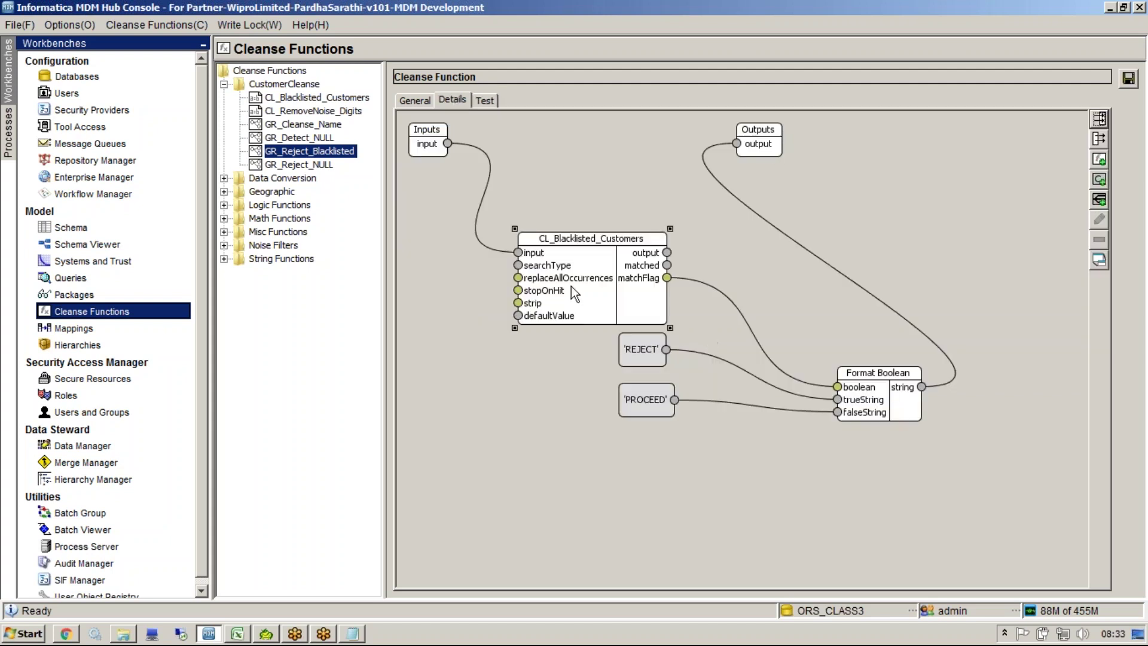
{"action": "left_click_drag", "start_coordinate": [573, 245], "coordinate": [624, 245]}
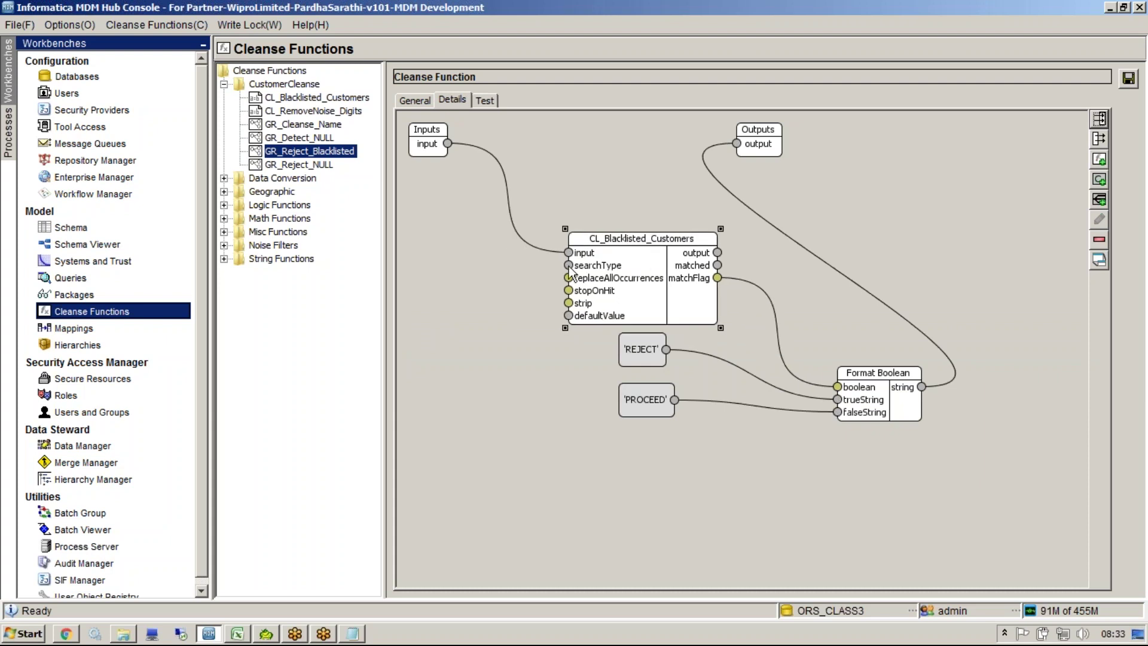
{"action": "right_click", "coordinate": [482, 366]}
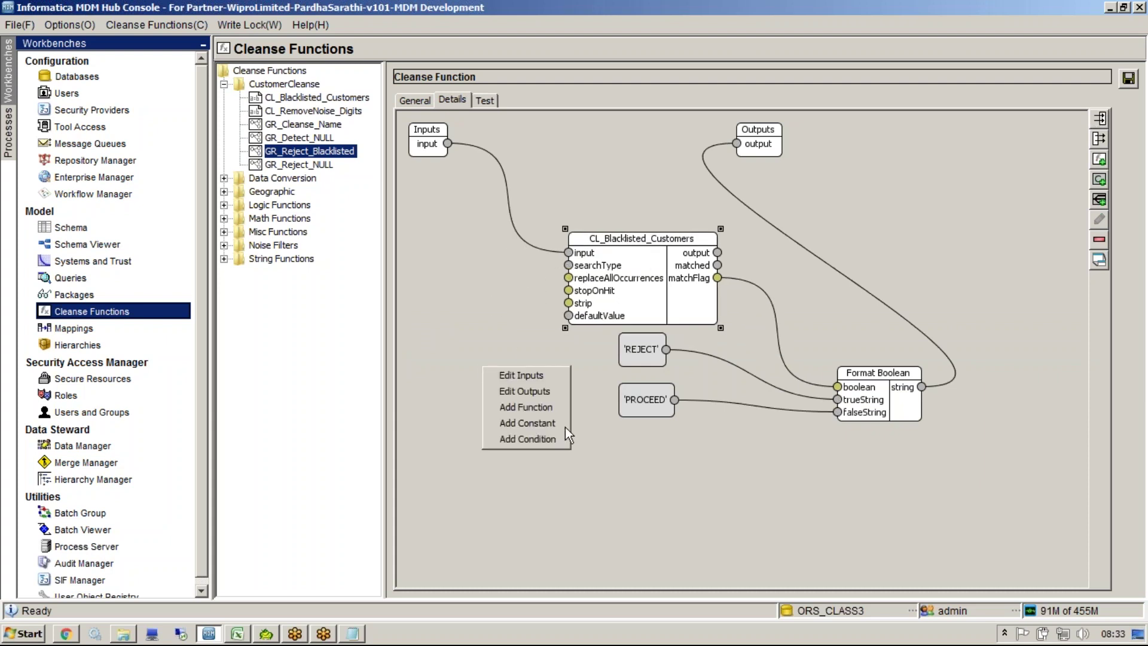
{"action": "left_click", "coordinate": [562, 425]}
{"action": "left_click_drag", "start_coordinate": [528, 267], "coordinate": [539, 407]}
{"action": "left_click", "coordinate": [542, 458]}
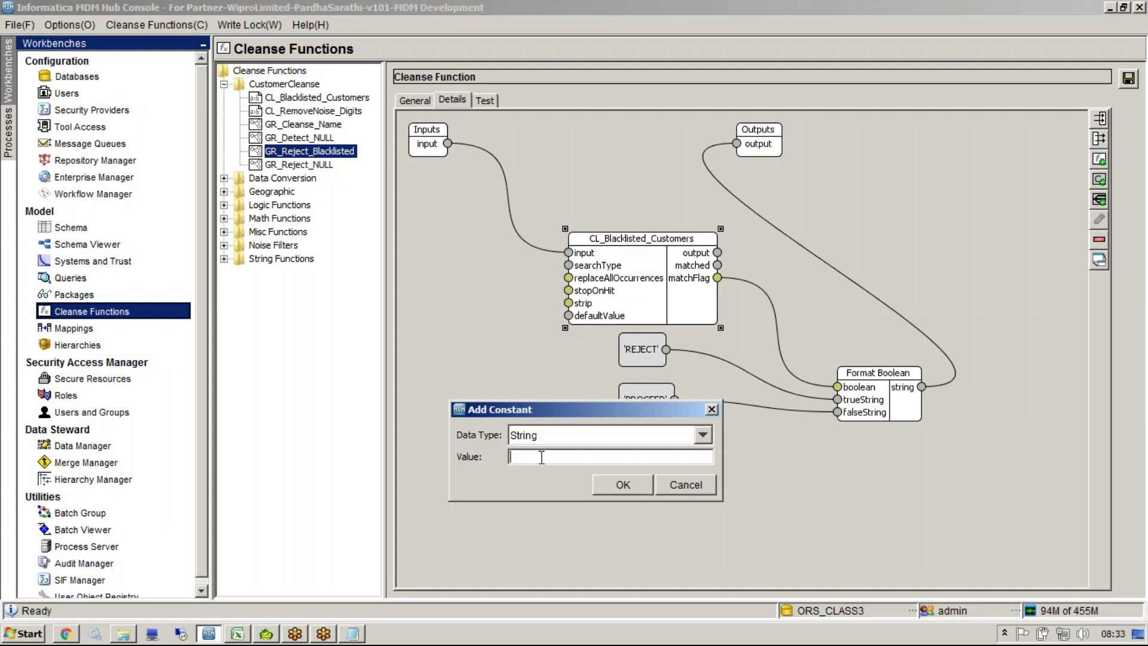
{"action": "type", "text": "ANYWHERE"}
{"action": "left_click", "coordinate": [622, 485]}
{"action": "left_click_drag", "start_coordinate": [472, 169], "coordinate": [568, 265]}
{"action": "left_click", "coordinate": [1129, 78]}
Step: Rerun the test so the two-word name returns REJECT, then prefix the input with 'k'
{"action": "left_click", "coordinate": [485, 99]}
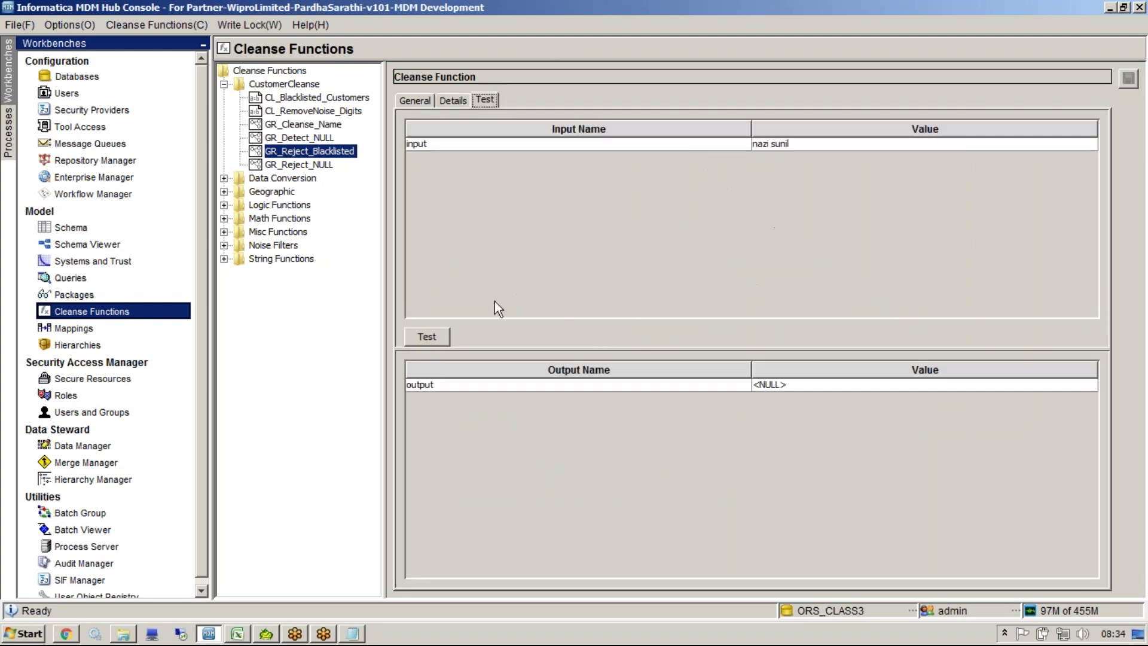
{"action": "left_click", "coordinate": [441, 337]}
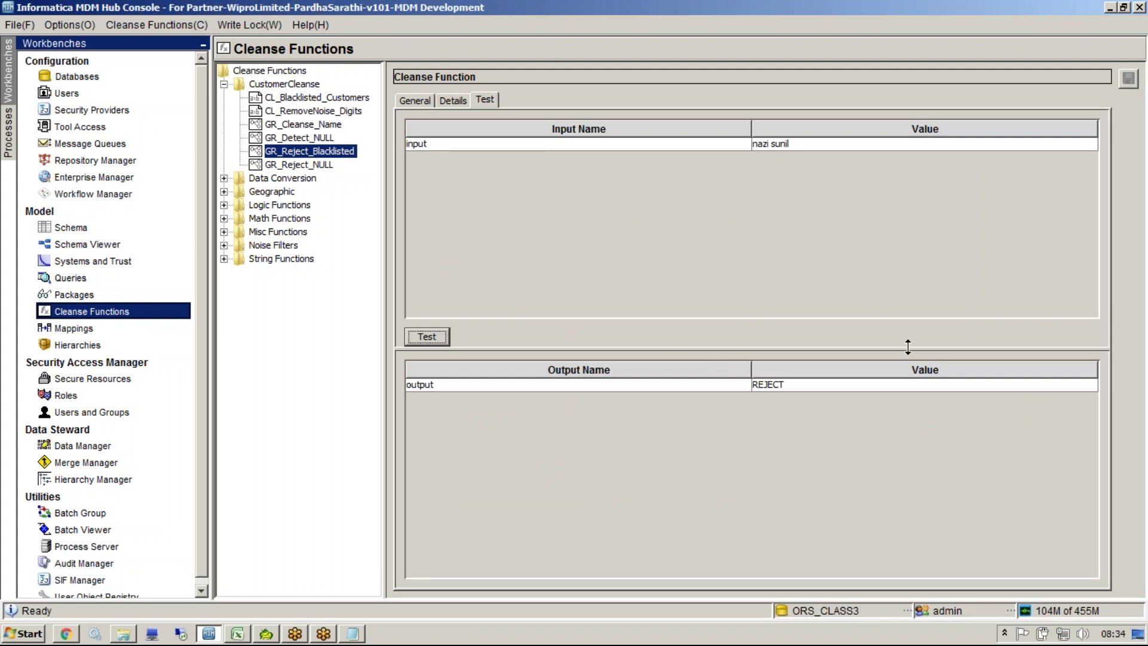
{"action": "double_click", "coordinate": [754, 144]}
{"action": "type", "text": "k"}
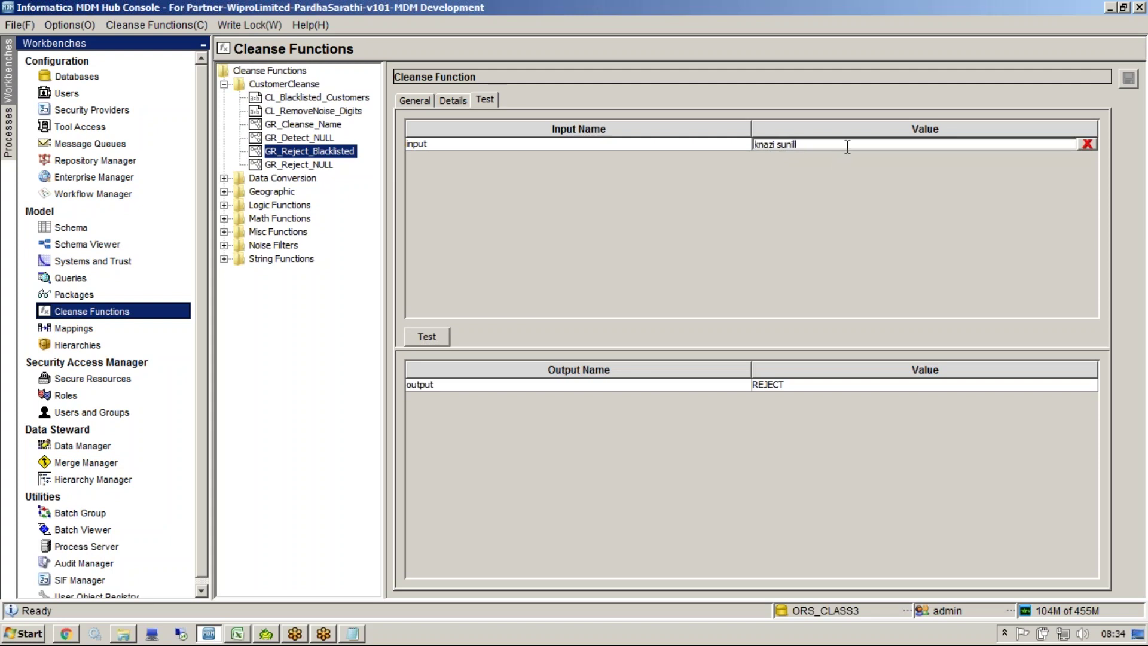
{"action": "key", "text": "ctrl+a"}
Step: In Notepad, turn the test name's first word into 'knazil' and paste it back as test input
{"action": "left_click", "coordinate": [353, 633]}
{"action": "key", "text": "Return"}
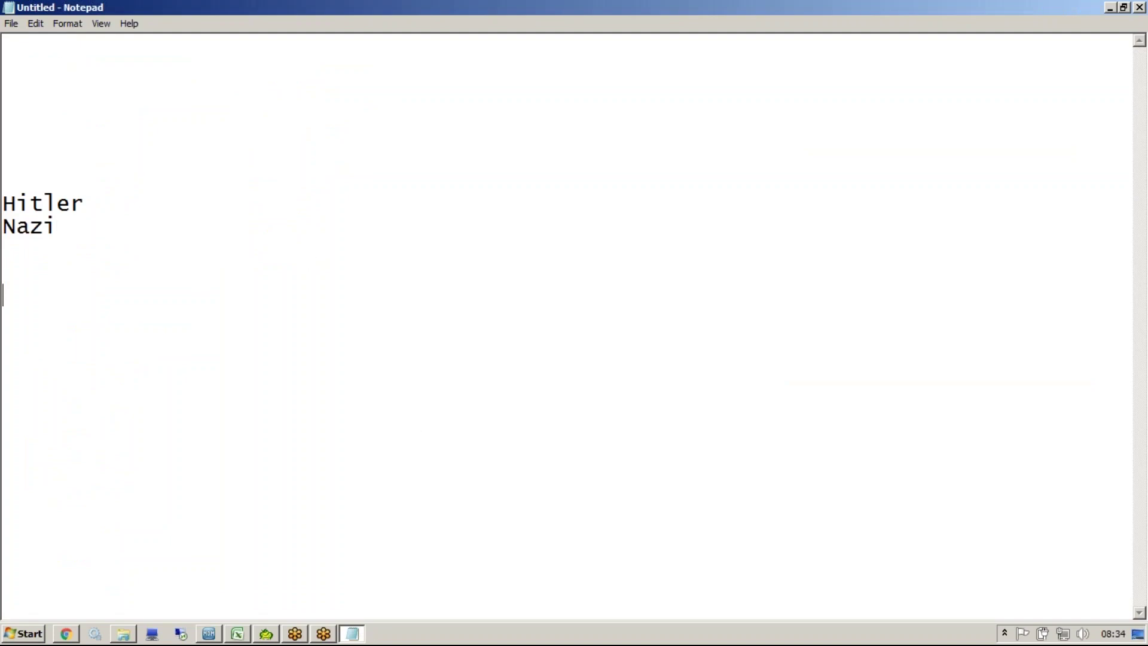
{"action": "type", "text": "knazi sunil"}
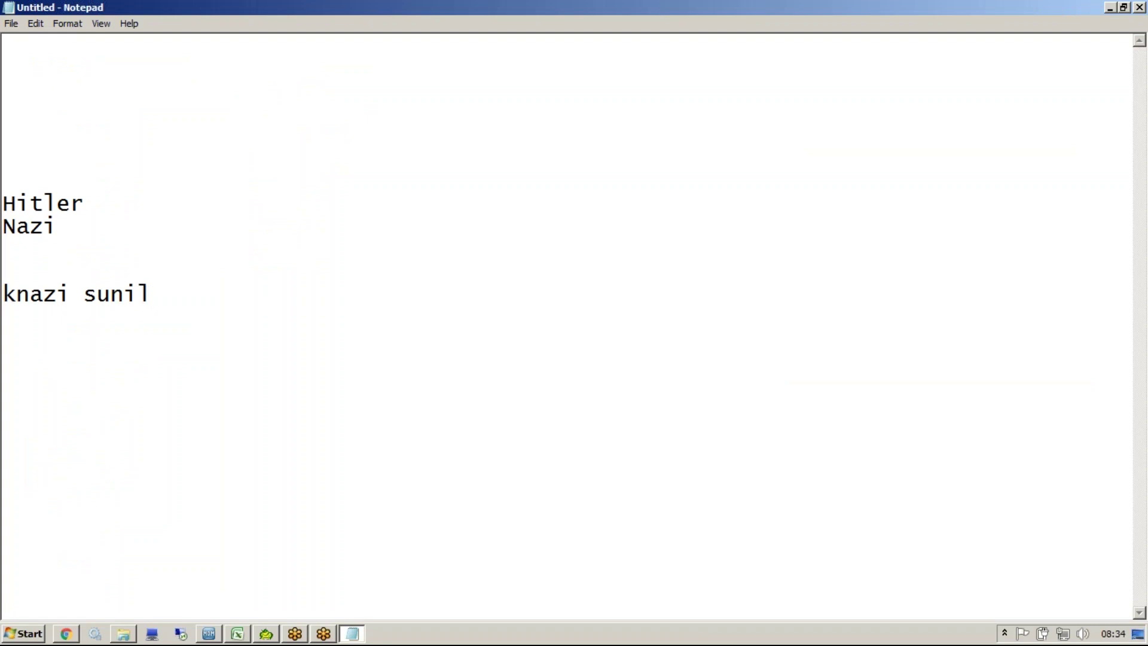
{"action": "left_click", "coordinate": [64, 305]}
{"action": "type", "text": "l"}
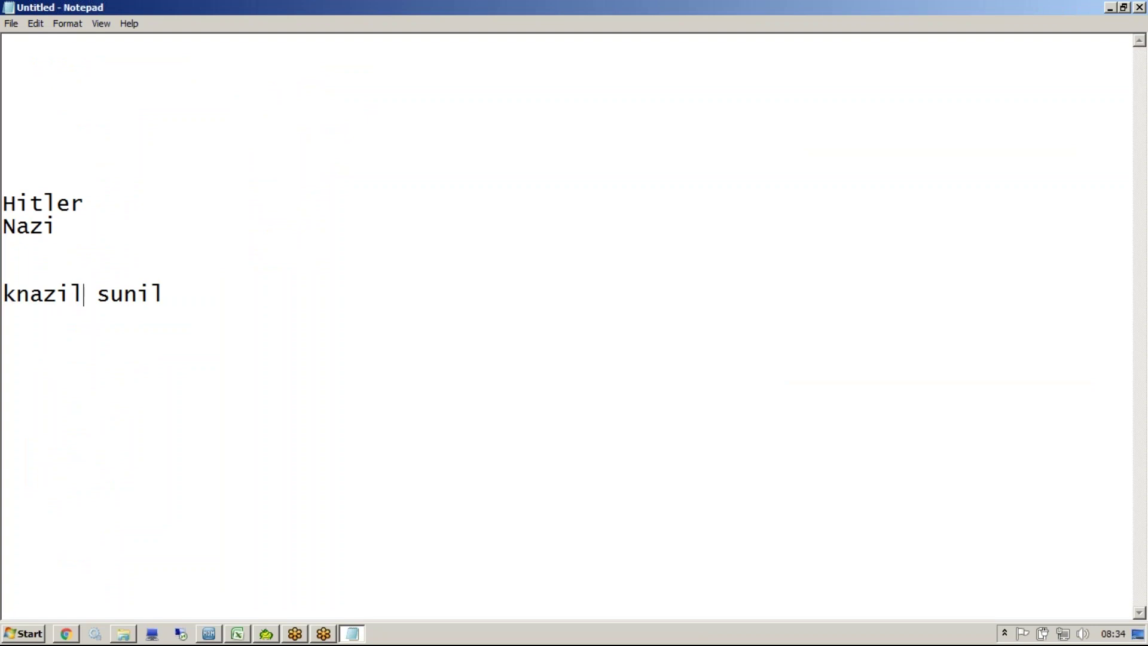
{"action": "left_click_drag", "start_coordinate": [185, 301], "coordinate": [5, 278]}
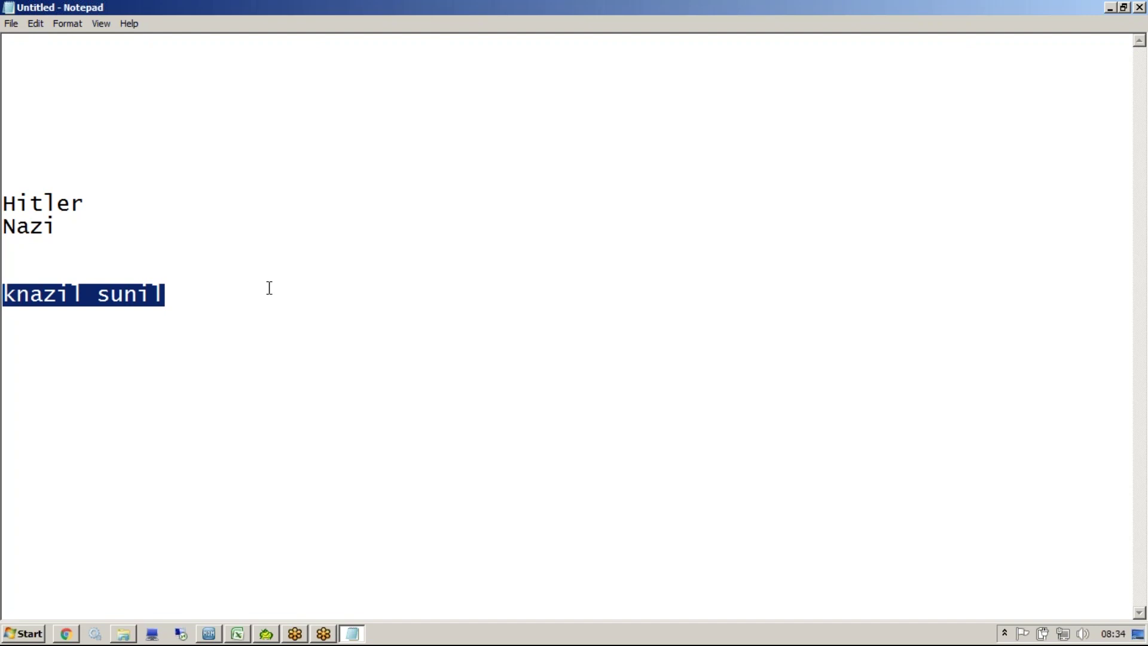
{"action": "key", "text": "alt+Tab"}
{"action": "type", "text": "knazil sunill"}
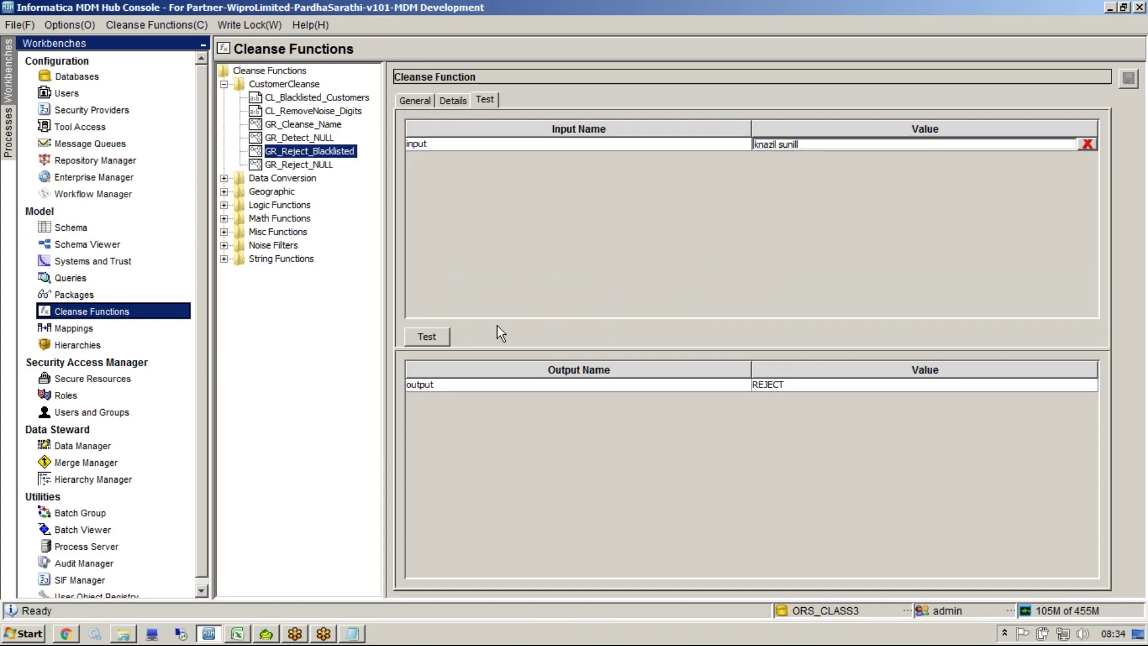
Step: Change the searchType constant from ANYWHERE to WORD and save the graph
{"action": "left_click", "coordinate": [427, 337]}
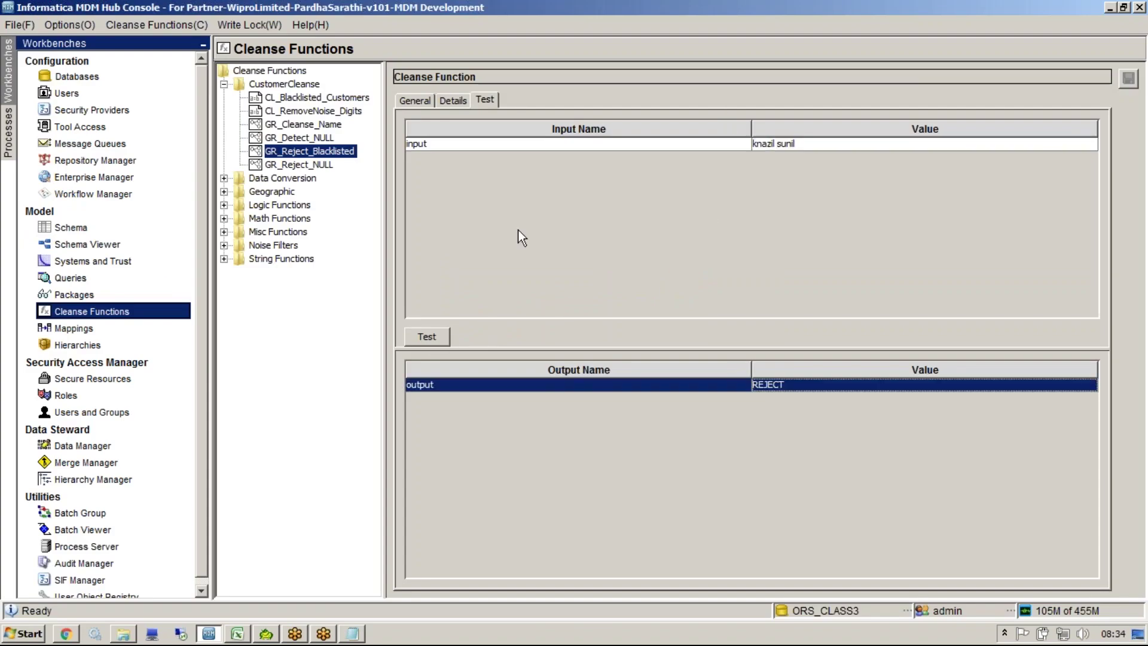
{"action": "left_click", "coordinate": [450, 101]}
{"action": "double_click", "coordinate": [465, 305]}
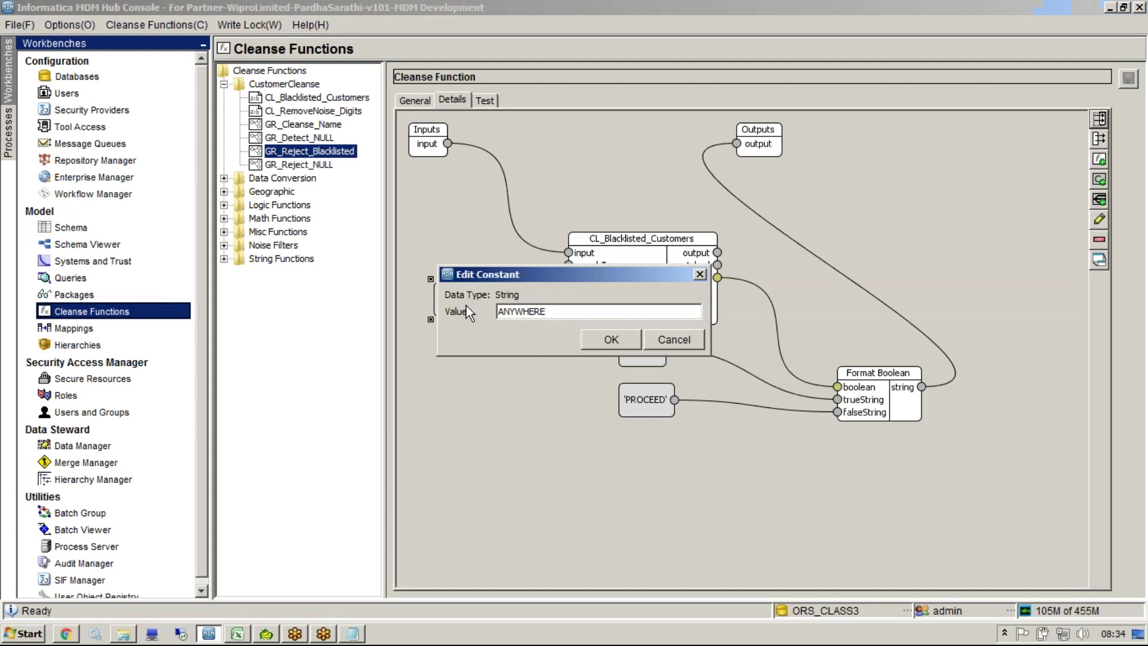
{"action": "double_click", "coordinate": [569, 311]}
{"action": "type", "text": "WORD"}
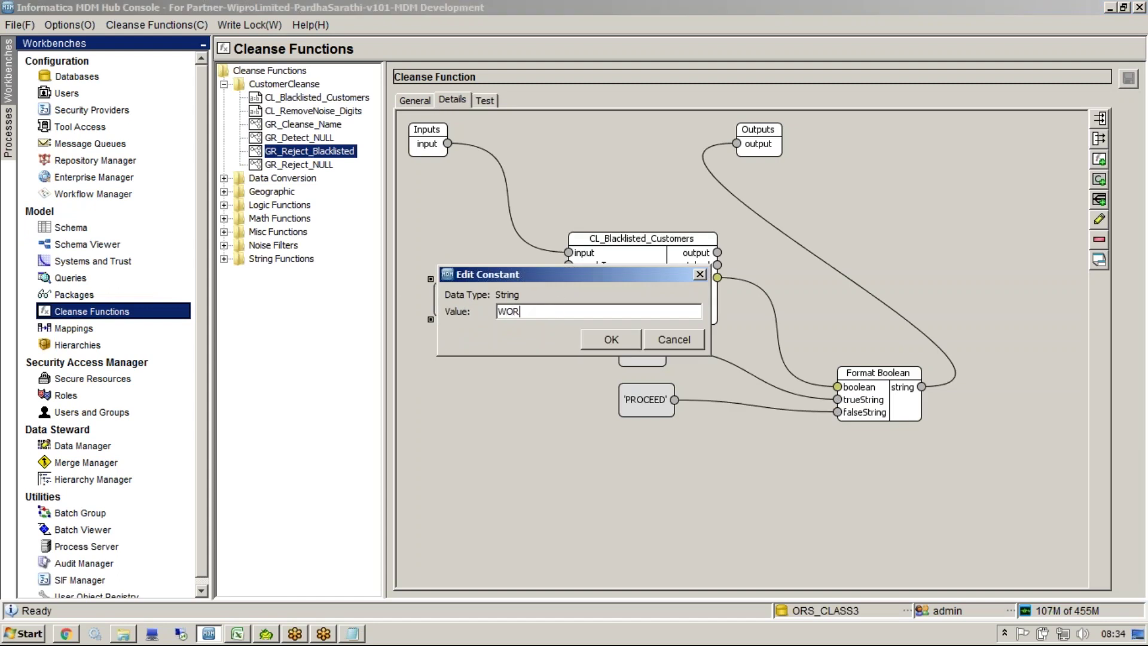
{"action": "left_click", "coordinate": [596, 333]}
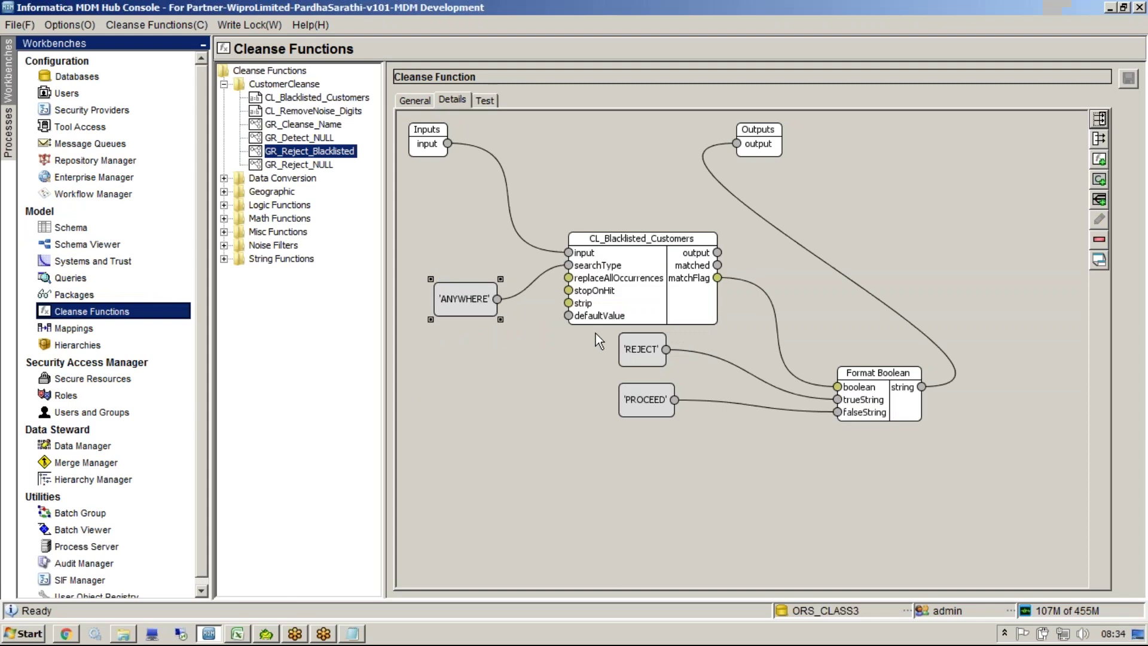
{"action": "left_click", "coordinate": [1128, 78]}
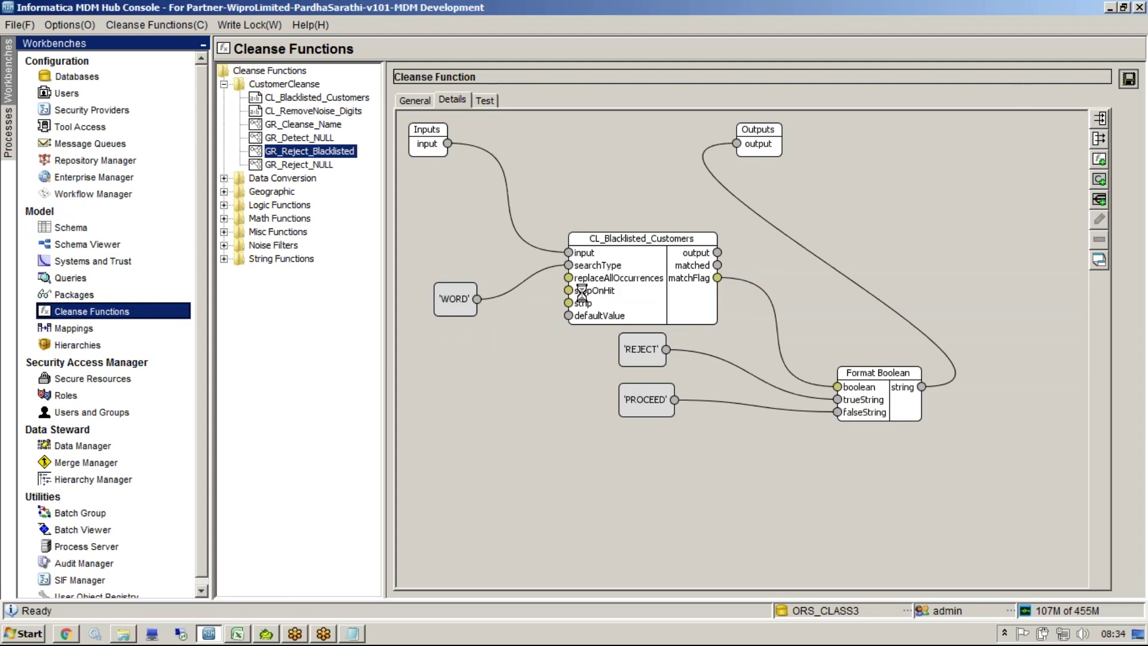
Step: Retest: 'knazil' input passes, while 'nazi' as a separate word returns REJECT
{"action": "left_click", "coordinate": [485, 101]}
{"action": "left_click", "coordinate": [434, 340]}
{"action": "left_click", "coordinate": [802, 389]}
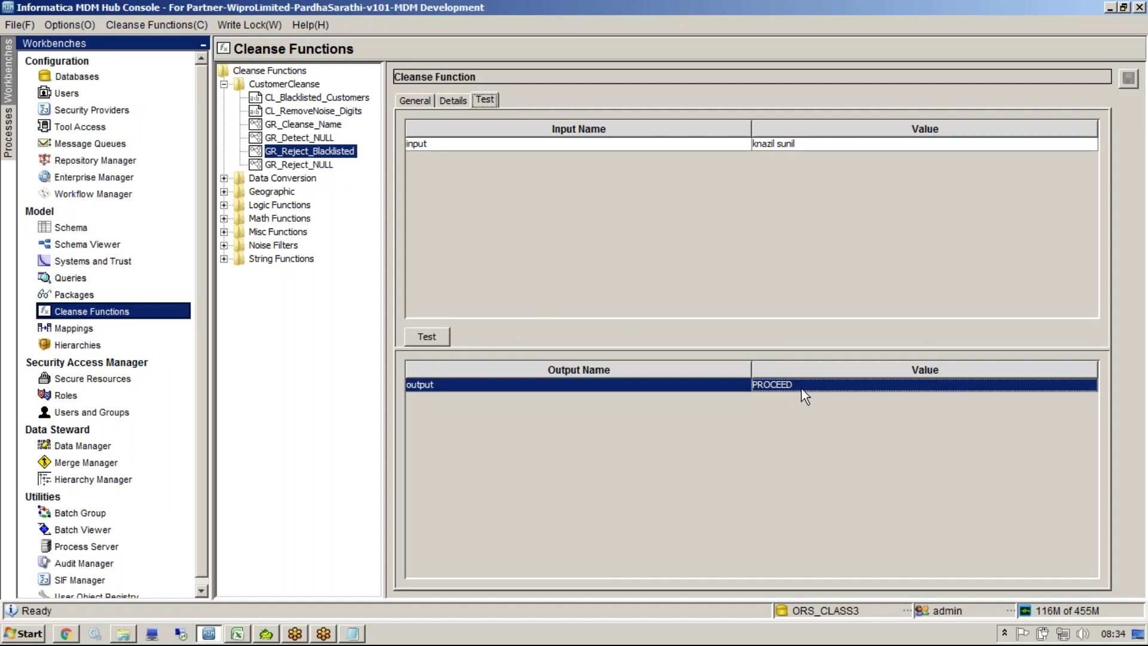
{"action": "left_click", "coordinate": [759, 145]}
{"action": "key", "text": "BackSpace"}
{"action": "key", "text": "BackSpace"}
{"action": "key", "text": "BackSpace"}
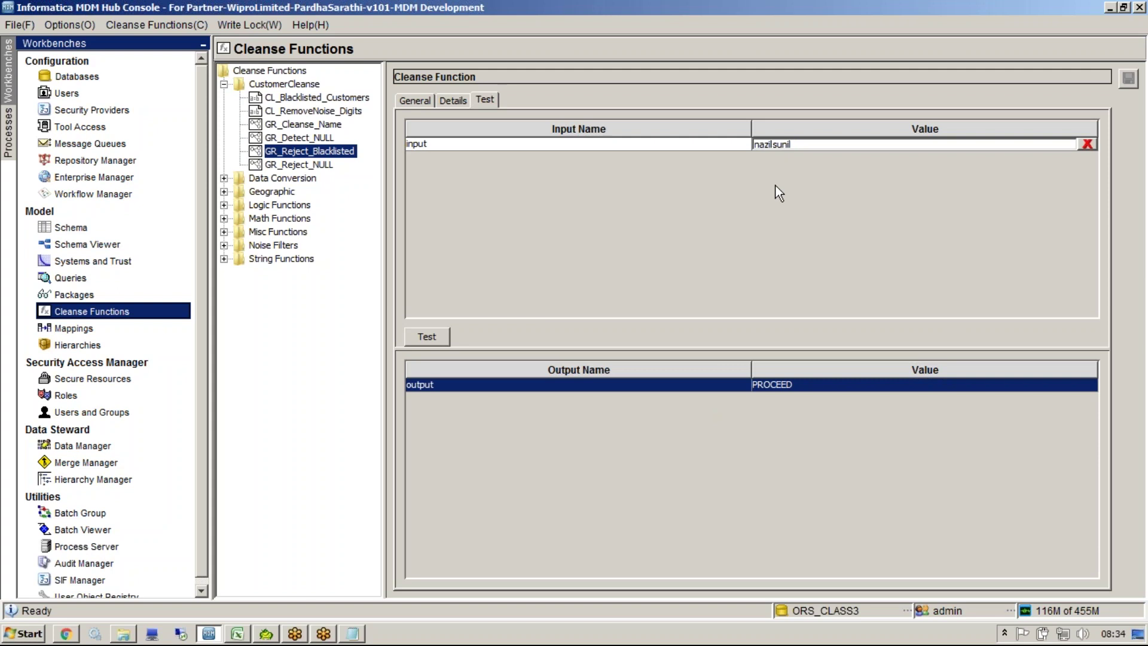
{"action": "type", "text": "i"}
{"action": "left_click", "coordinate": [427, 336]}
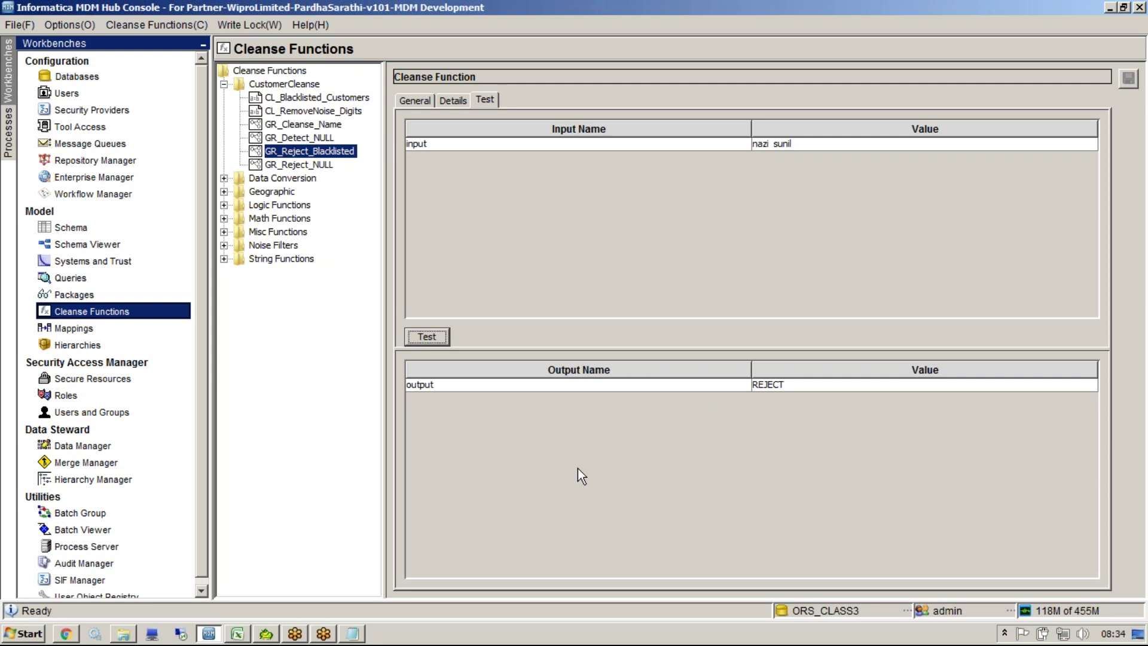
{"action": "left_click", "coordinate": [792, 385]}
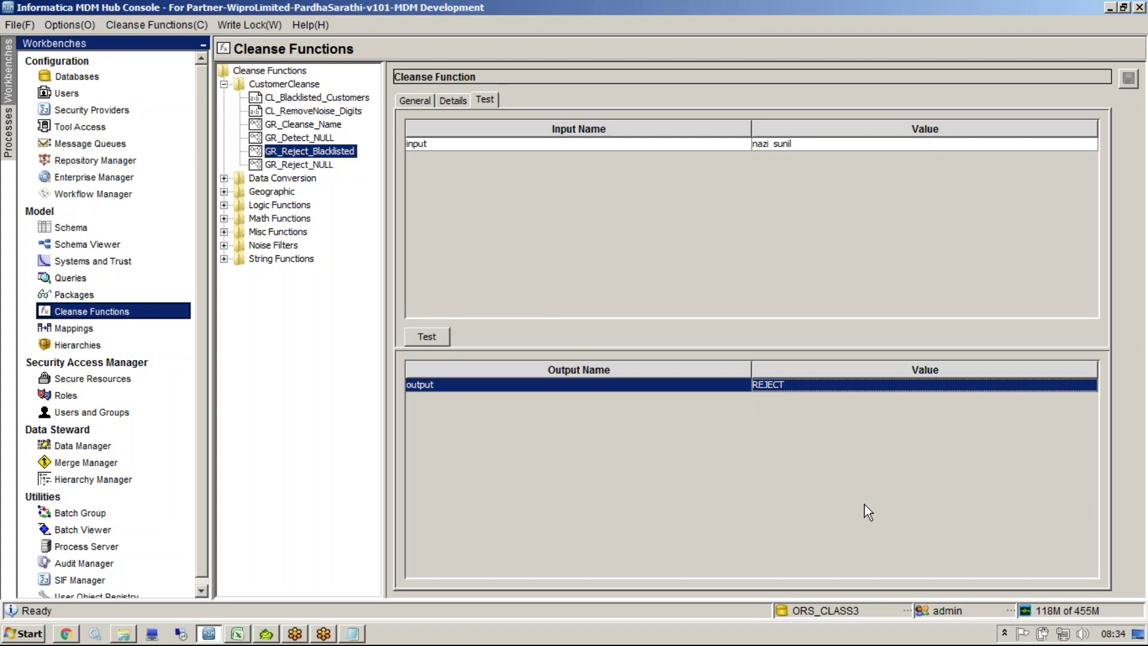
Step: Delete the Format Boolean-to-output link and add a Condition to the graph
{"action": "left_click", "coordinate": [452, 103]}
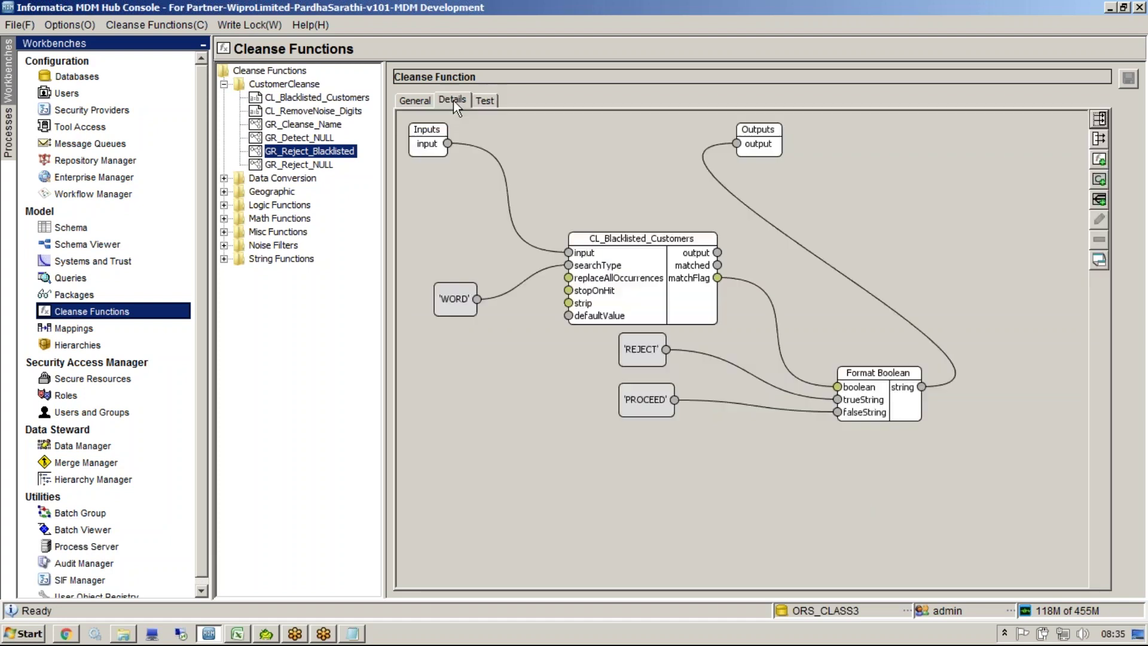
{"action": "left_click", "coordinate": [827, 260]}
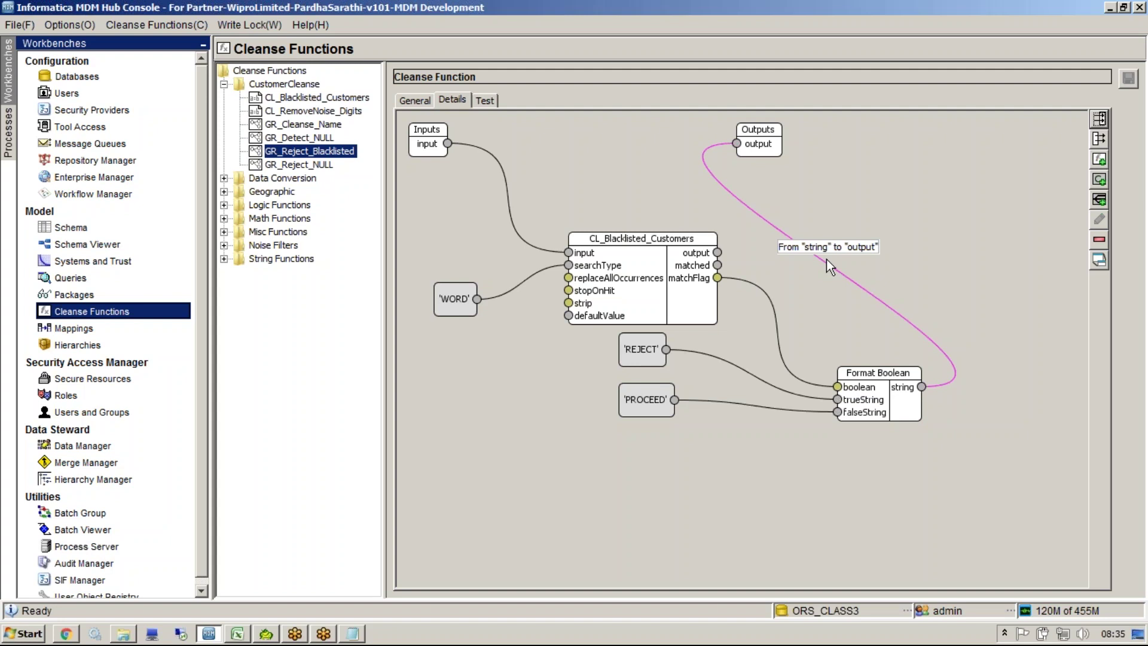
{"action": "key", "text": "Delete"}
{"action": "right_click", "coordinate": [827, 260]}
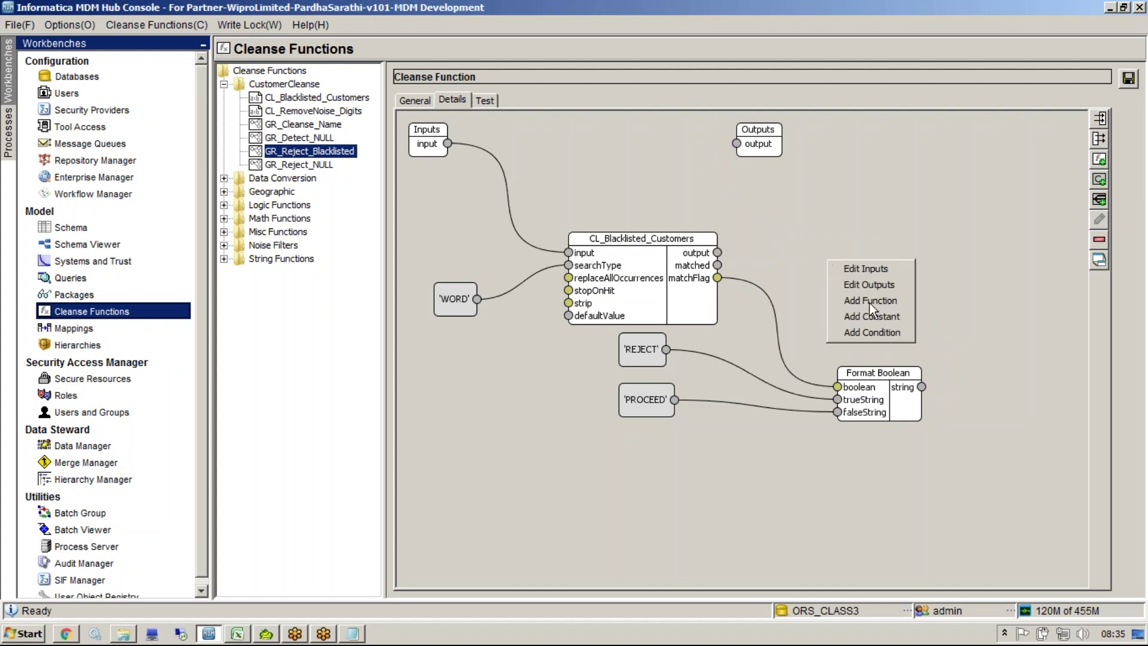
{"action": "left_click", "coordinate": [888, 332]}
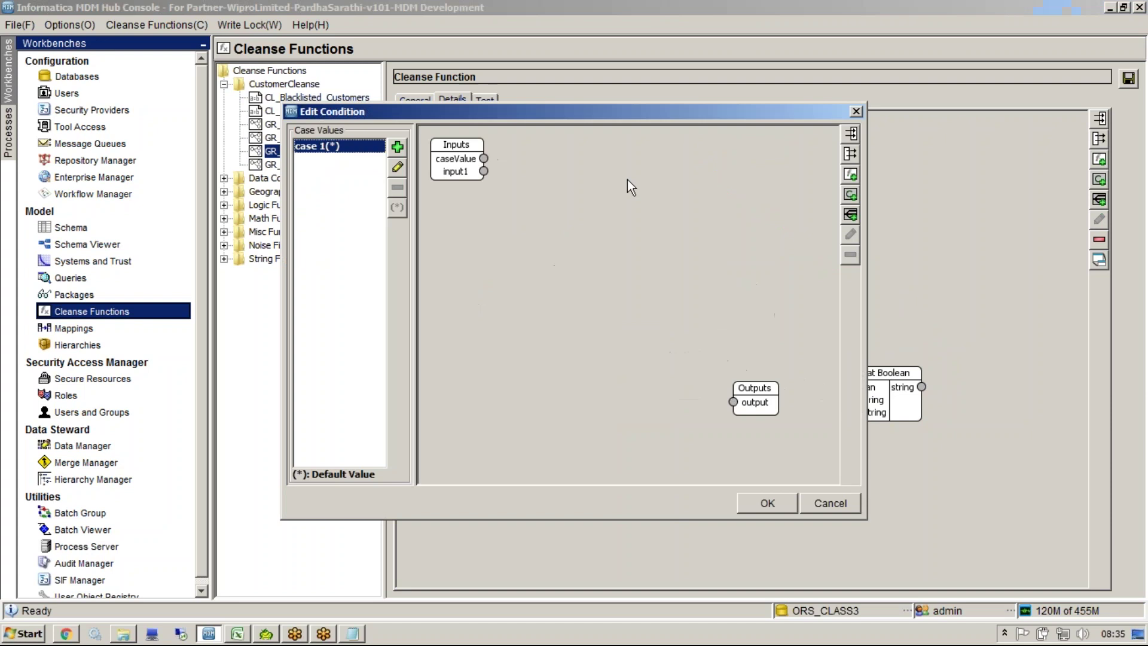
Step: Reposition the condition editor and add REJECT as a case value
{"action": "left_click", "coordinate": [397, 146]}
{"action": "key", "text": "Escape"}
{"action": "left_click_drag", "start_coordinate": [531, 113], "coordinate": [932, 397]}
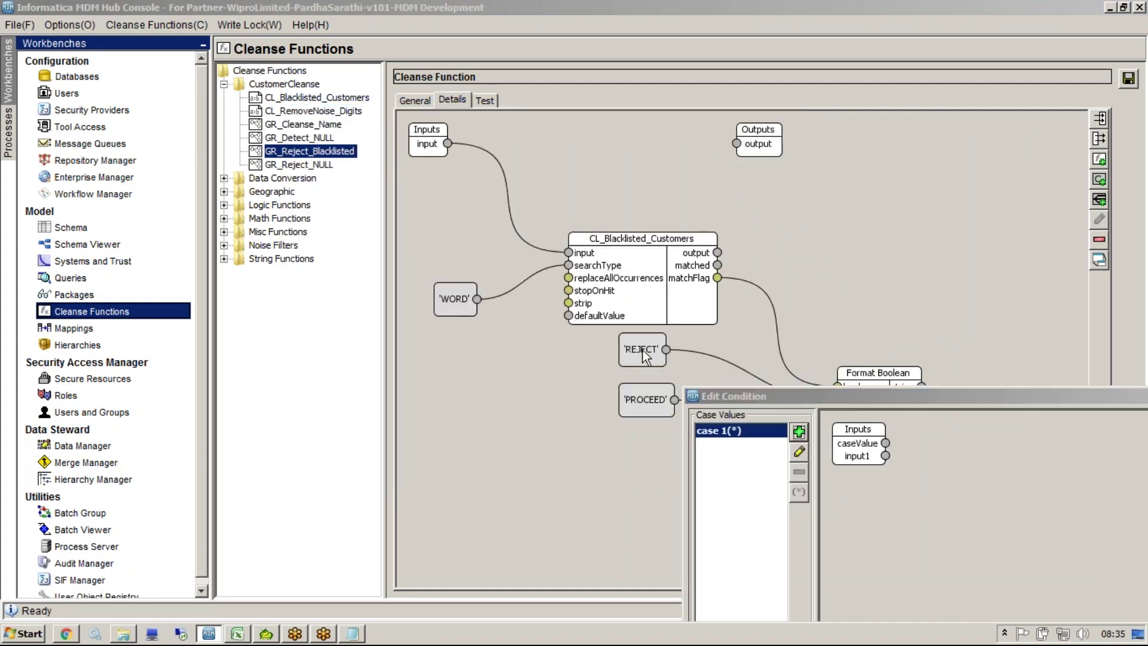
{"action": "left_click_drag", "start_coordinate": [773, 397], "coordinate": [861, 213]}
{"action": "left_click", "coordinate": [728, 241]}
{"action": "key", "text": "Escape"}
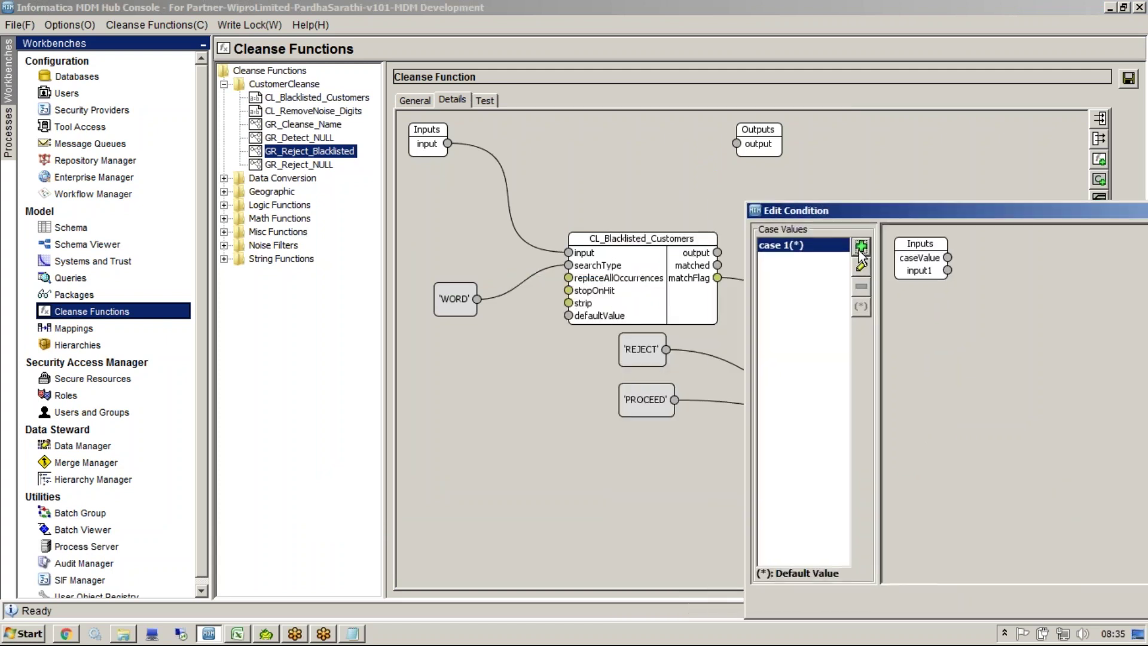
{"action": "left_click", "coordinate": [861, 246]}
{"action": "type", "text": "REJ"}
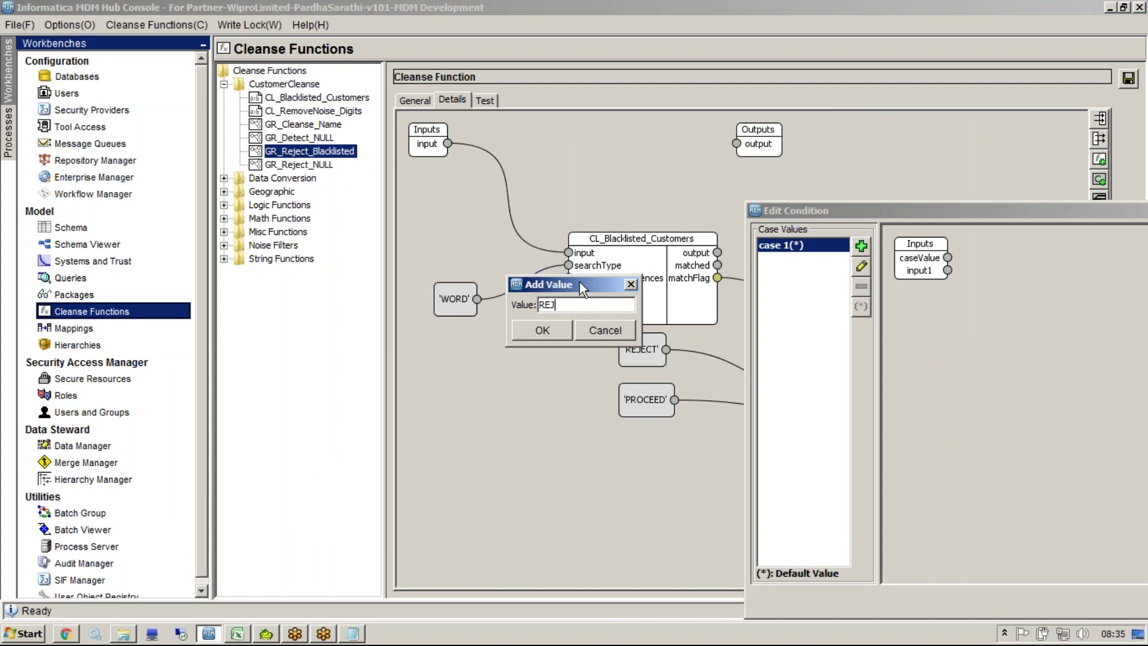
Step: Add PROCEED as a case value and remove the placeholder case 1
{"action": "left_click", "coordinate": [859, 248]}
{"action": "type", "text": "PROCEED"}
{"action": "left_click", "coordinate": [542, 331]}
{"action": "left_click", "coordinate": [778, 273]}
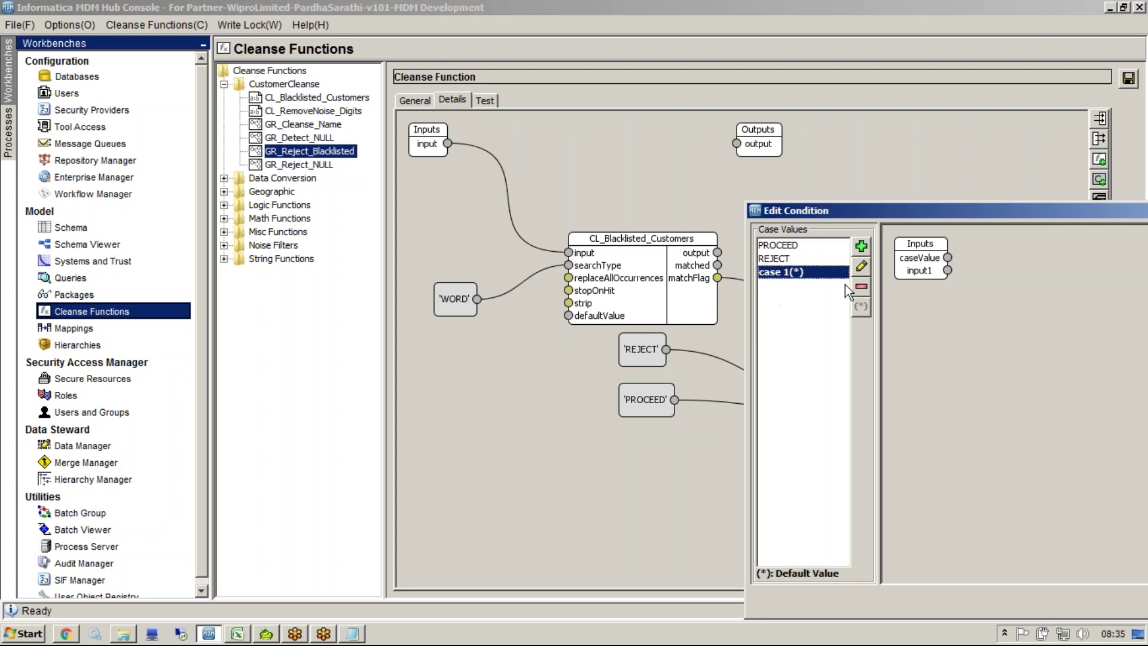
{"action": "left_click", "coordinate": [860, 290]}
{"action": "left_click", "coordinate": [1049, 443]}
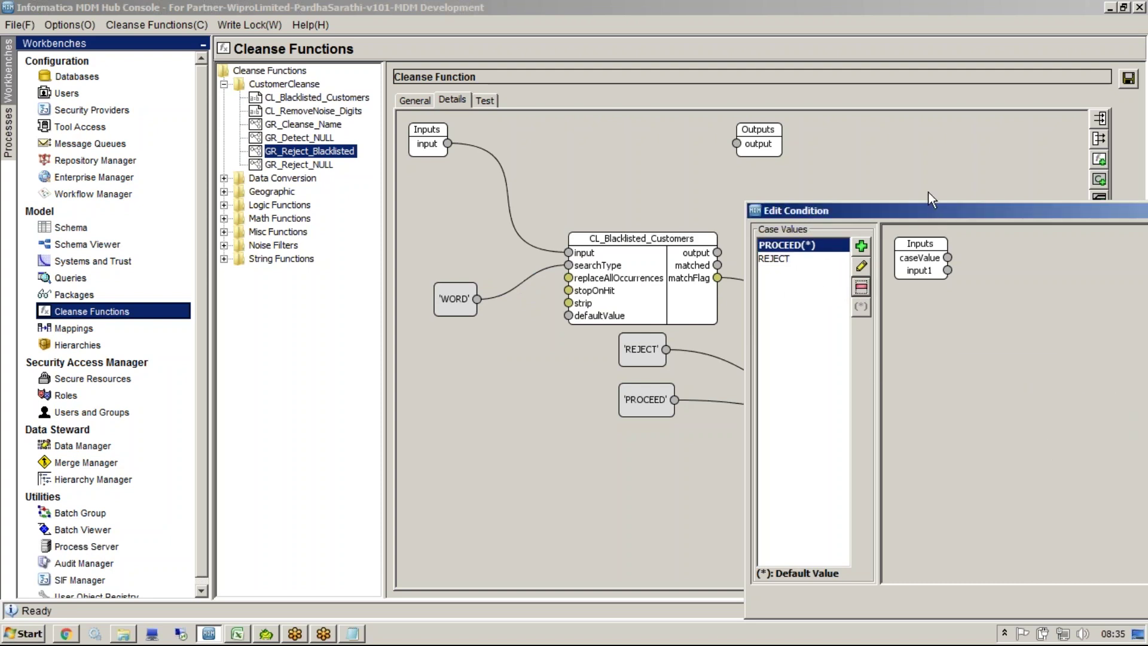
{"action": "left_click_drag", "start_coordinate": [919, 207], "coordinate": [515, 138]}
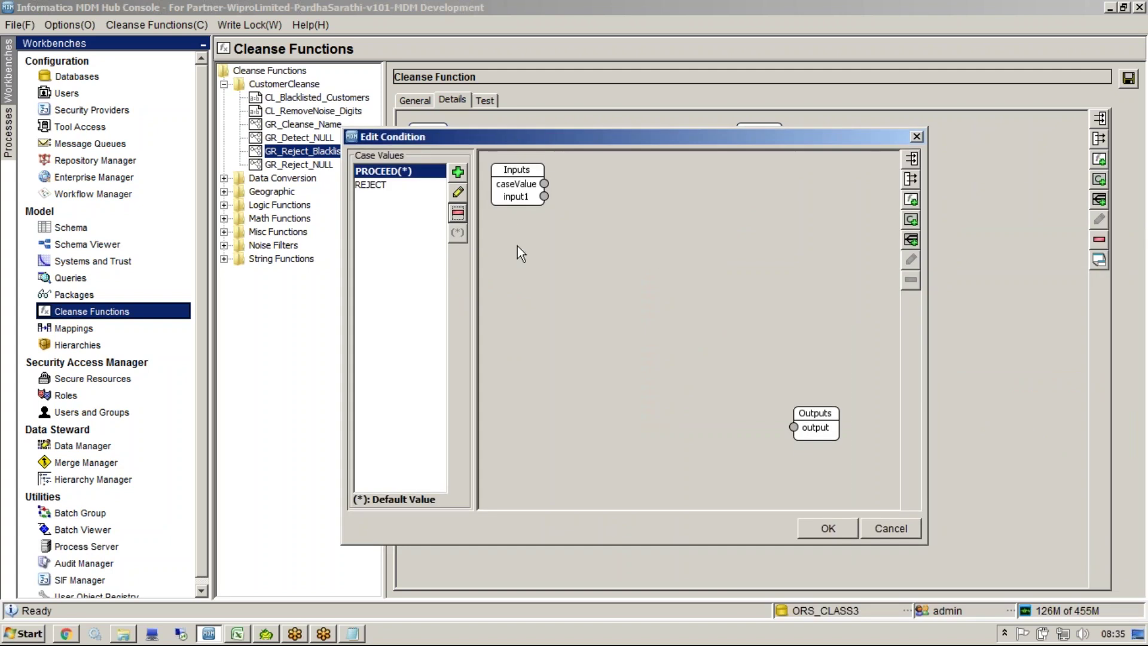
Step: Pass input1 straight to output for PROCEED; for REJECT, route input1 through a Reject function
{"action": "left_click_drag", "start_coordinate": [546, 196], "coordinate": [793, 427]}
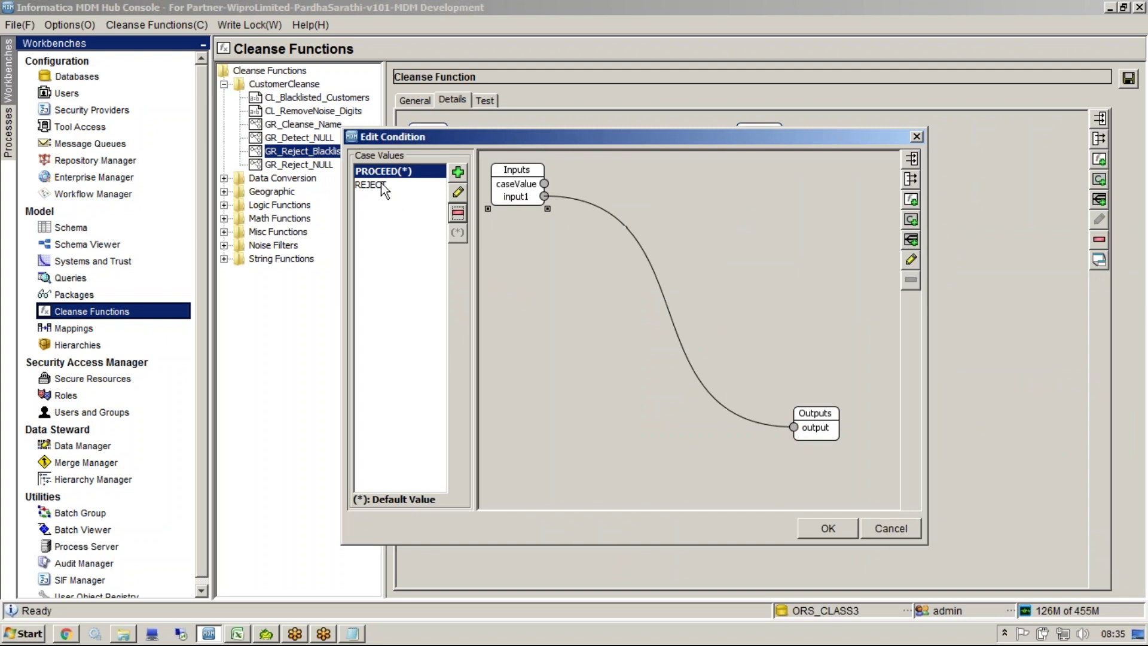
{"action": "left_click", "coordinate": [419, 185]}
{"action": "right_click", "coordinate": [576, 240]}
{"action": "left_click", "coordinate": [632, 290]}
{"action": "key", "text": "Down"}
{"action": "left_click", "coordinate": [646, 464]}
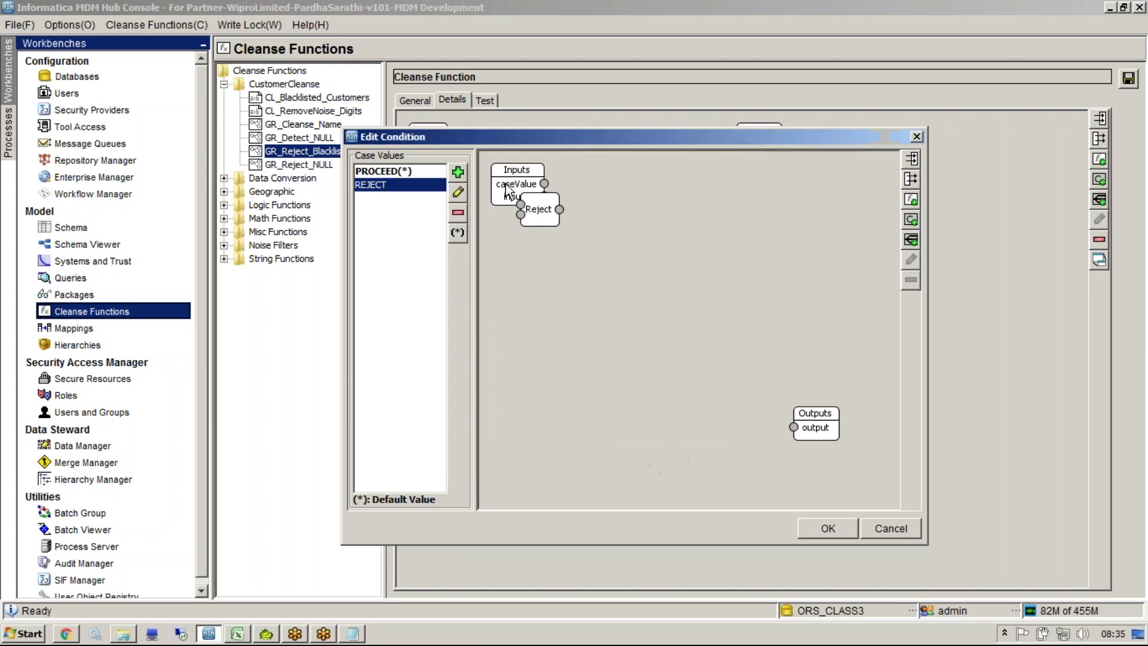
{"action": "right_click", "coordinate": [688, 288]}
{"action": "left_click", "coordinate": [730, 333]}
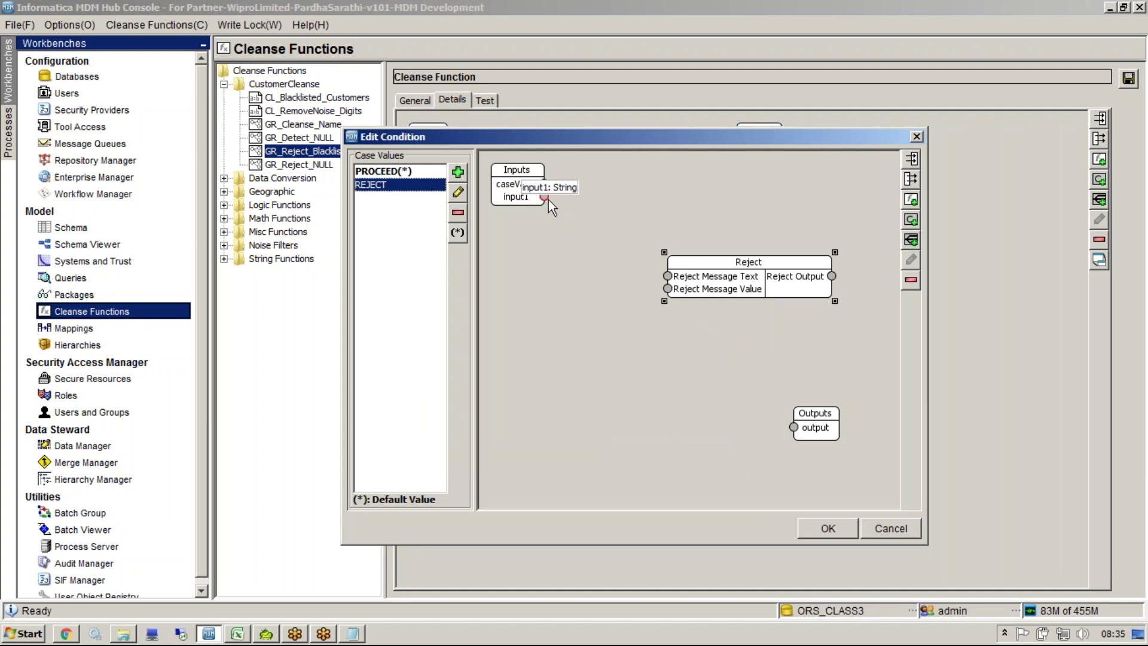
{"action": "left_click_drag", "start_coordinate": [544, 196], "coordinate": [670, 290]}
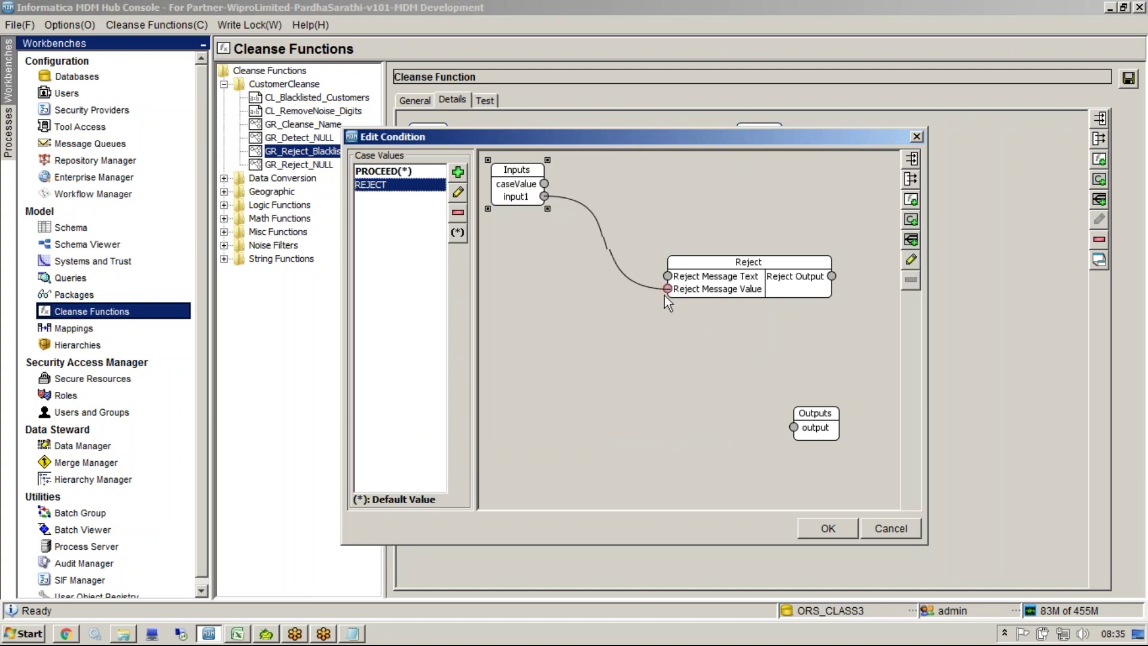
{"action": "left_click_drag", "start_coordinate": [832, 276], "coordinate": [794, 427]}
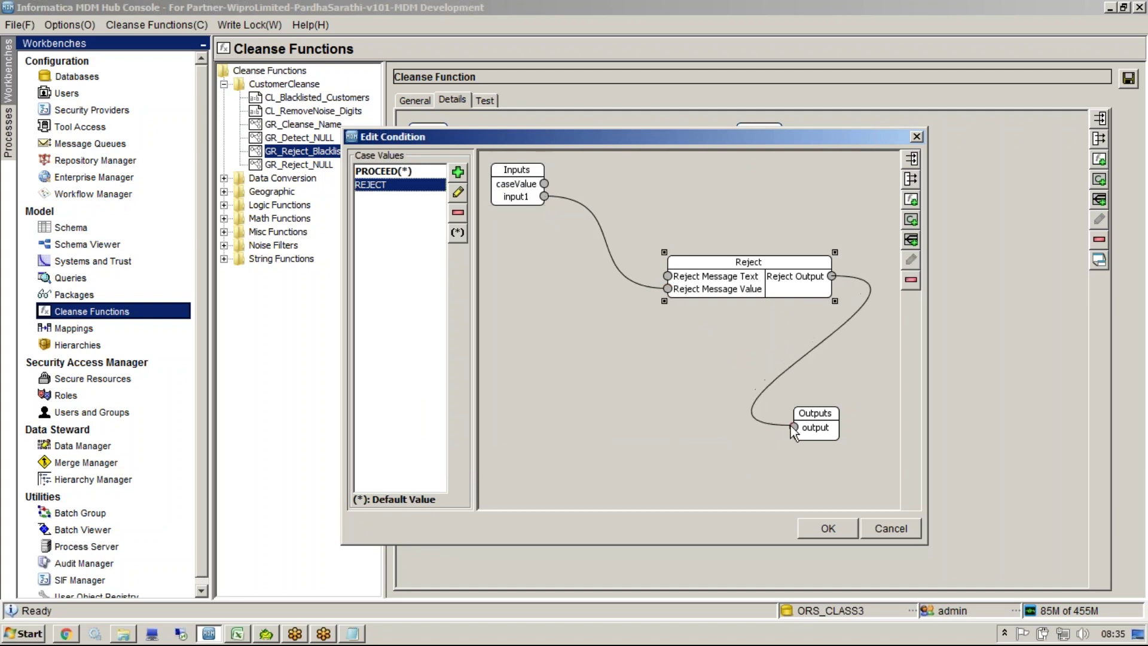
Step: Feed a 'BlackListed Customers' text constant into Reject's Message Text and accept the mappings
{"action": "right_click", "coordinate": [638, 383]}
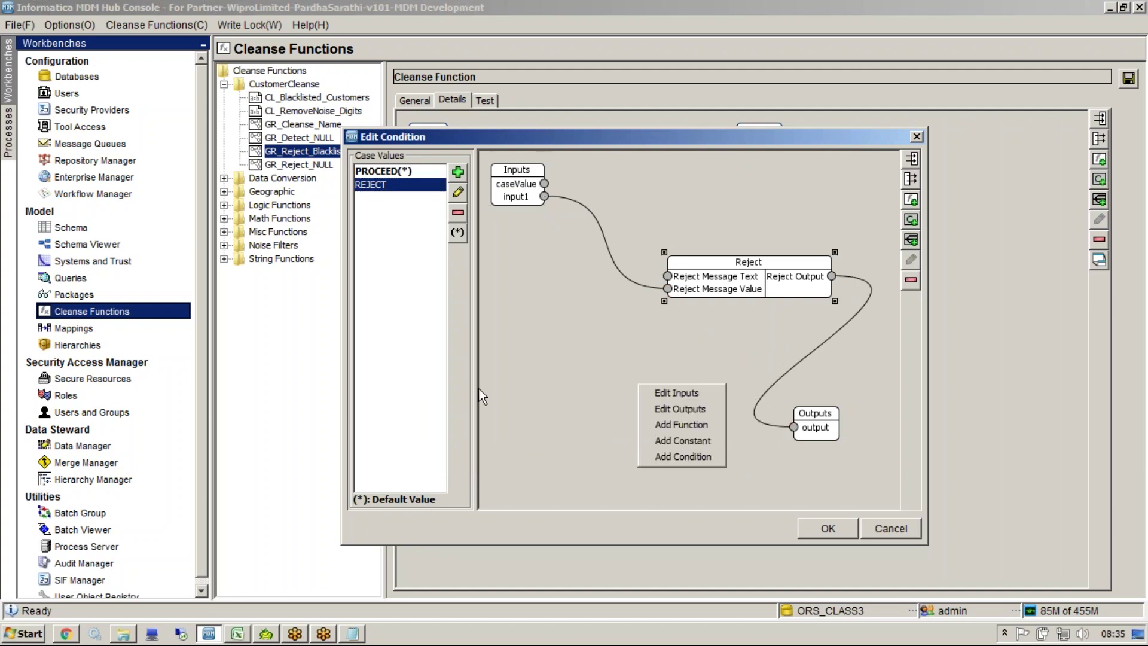
{"action": "left_click", "coordinate": [686, 439]}
{"action": "left_click", "coordinate": [551, 317]}
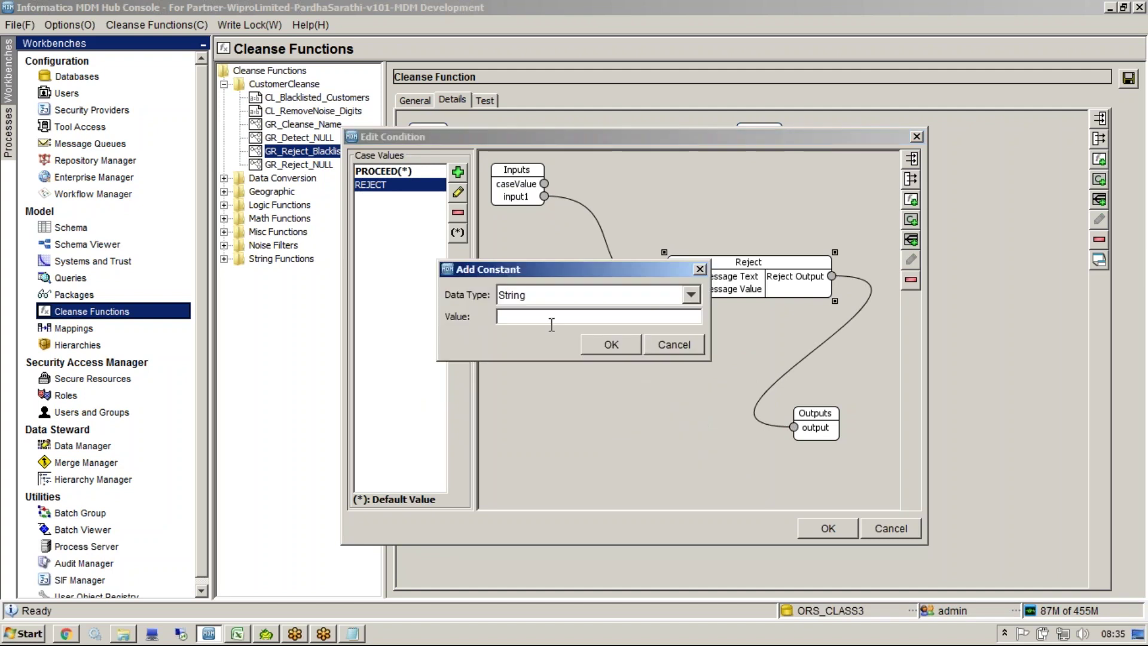
{"action": "type", "text": "BlackListed Customers"}
{"action": "key", "text": "Return"}
{"action": "left_click_drag", "start_coordinate": [552, 228], "coordinate": [544, 339]}
{"action": "left_click_drag", "start_coordinate": [622, 340], "coordinate": [668, 276]}
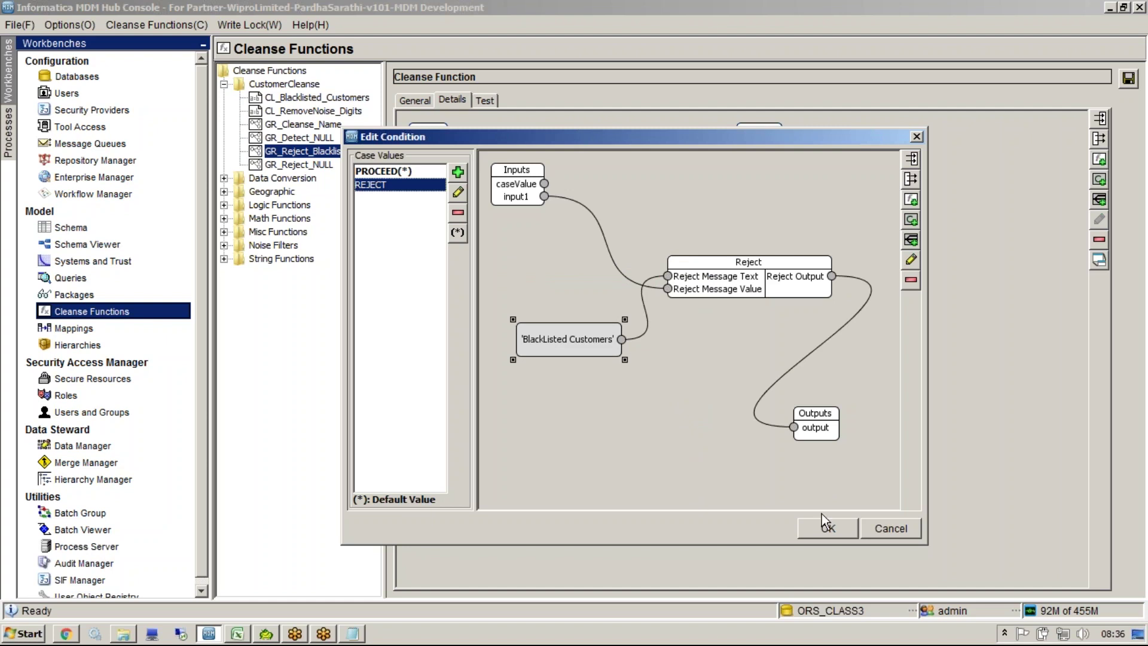
{"action": "left_click", "coordinate": [827, 528]}
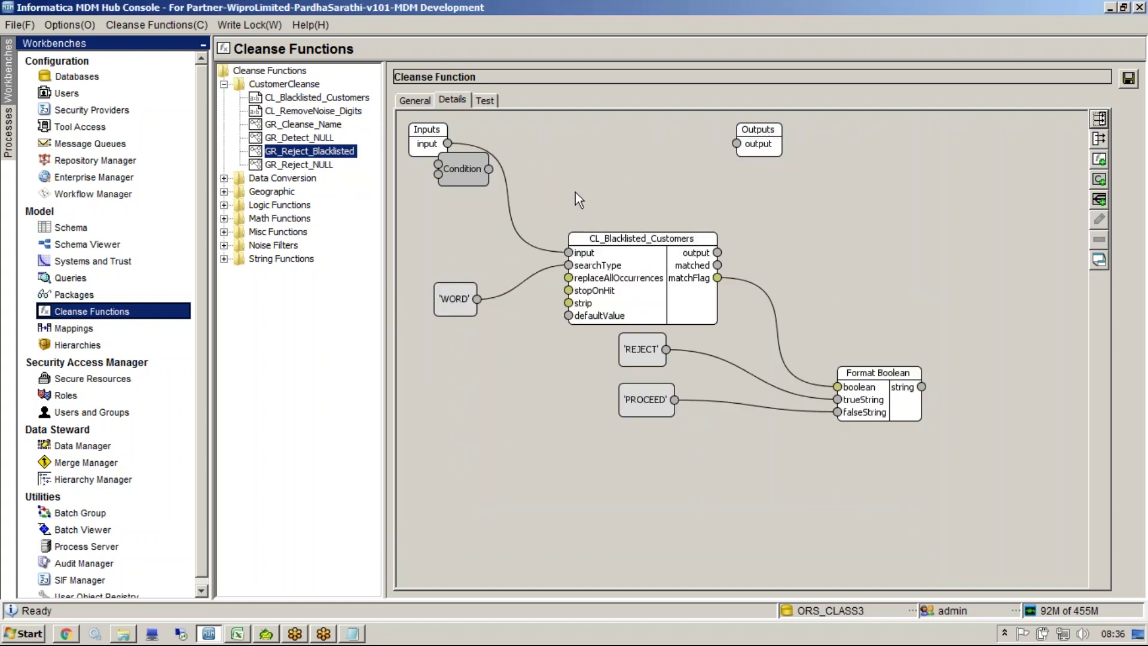
Step: Move the Condition node right of Format Boolean and switch it to Expanded Mode
{"action": "left_click_drag", "start_coordinate": [447, 167], "coordinate": [960, 405]}
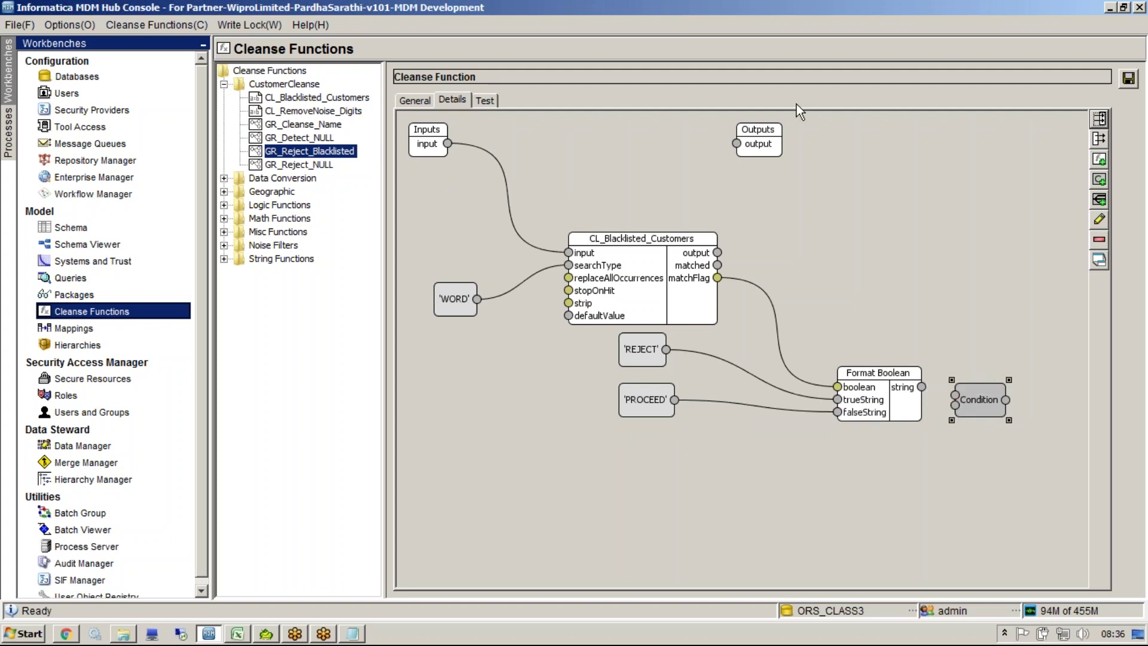
{"action": "left_click", "coordinate": [901, 20]}
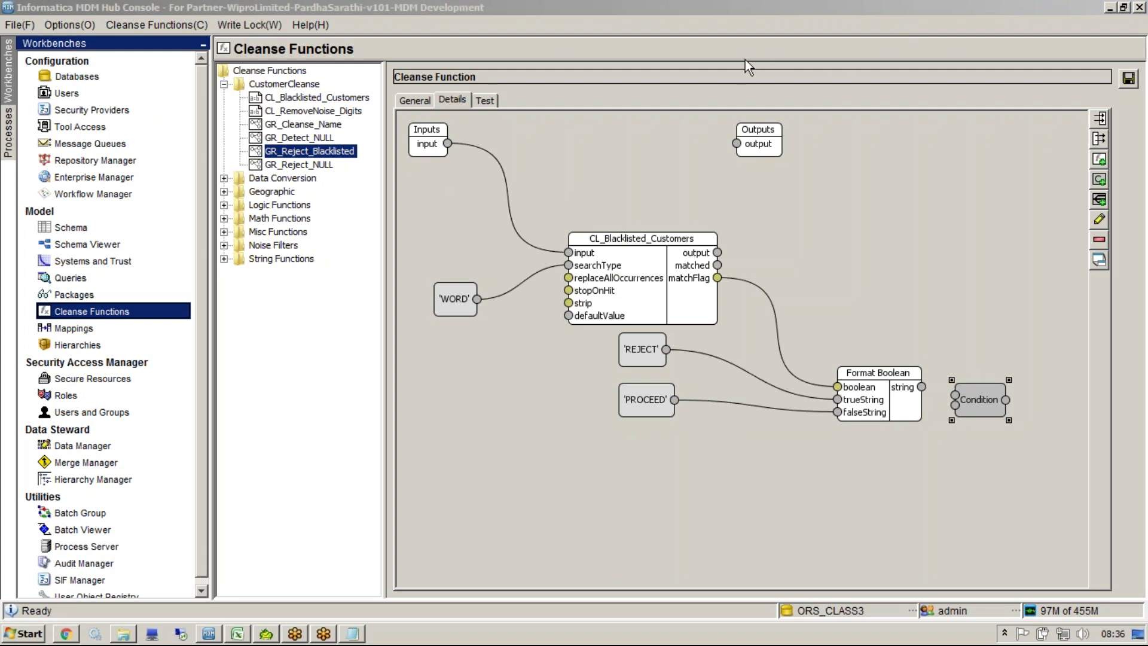
{"action": "left_click", "coordinate": [809, 353]}
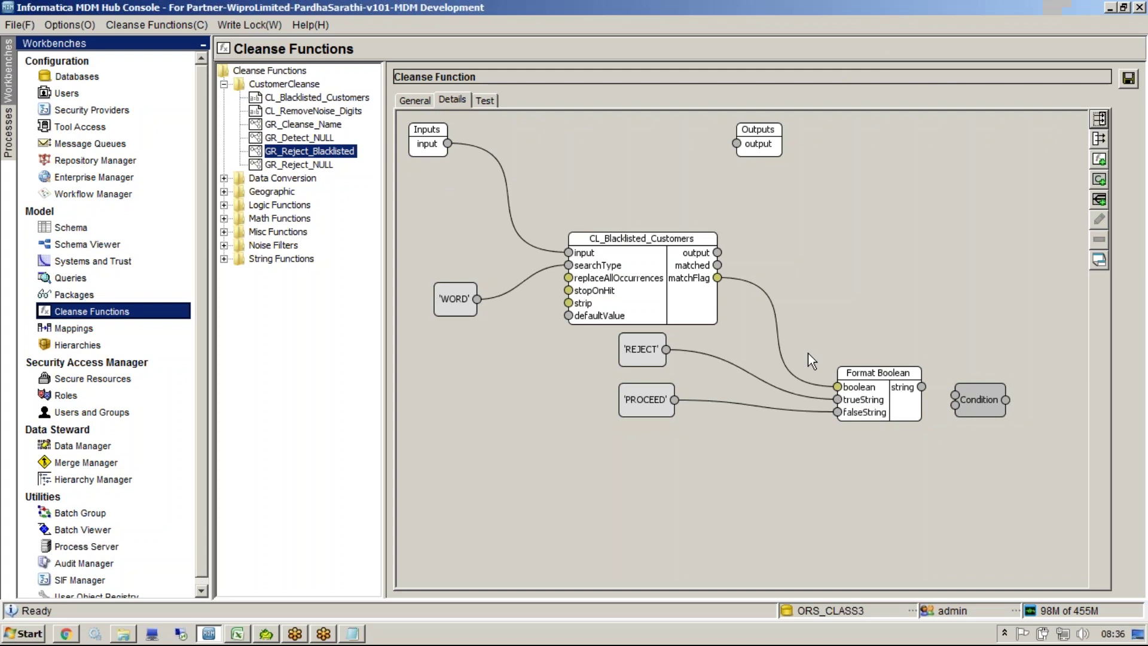
{"action": "right_click", "coordinate": [986, 404]}
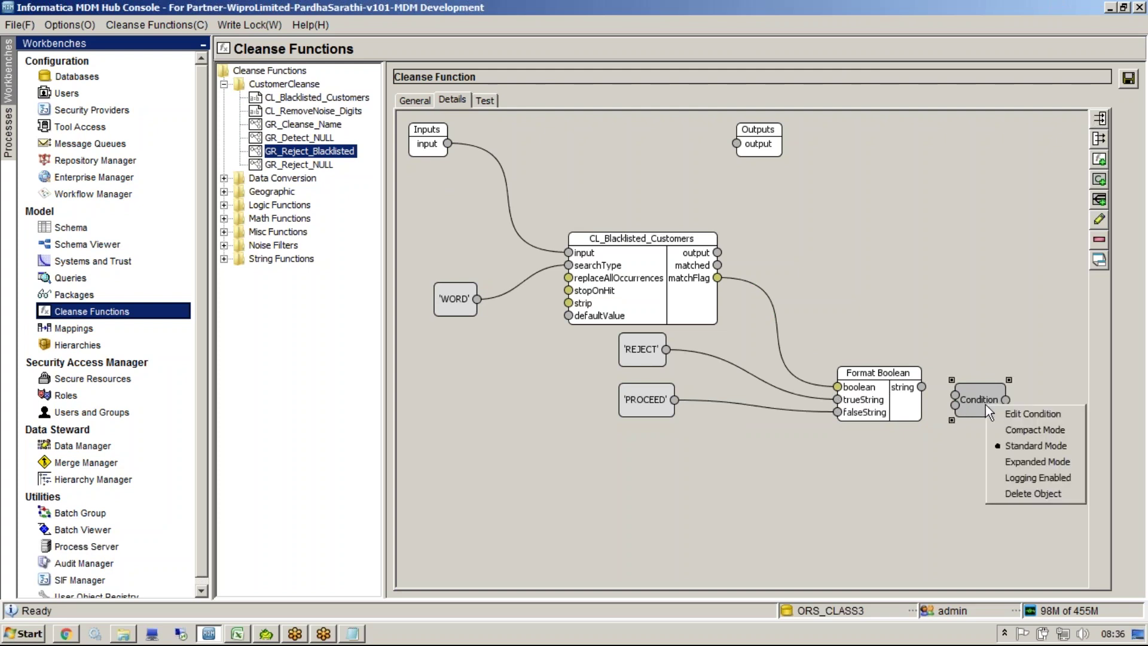
{"action": "left_click", "coordinate": [1054, 462]}
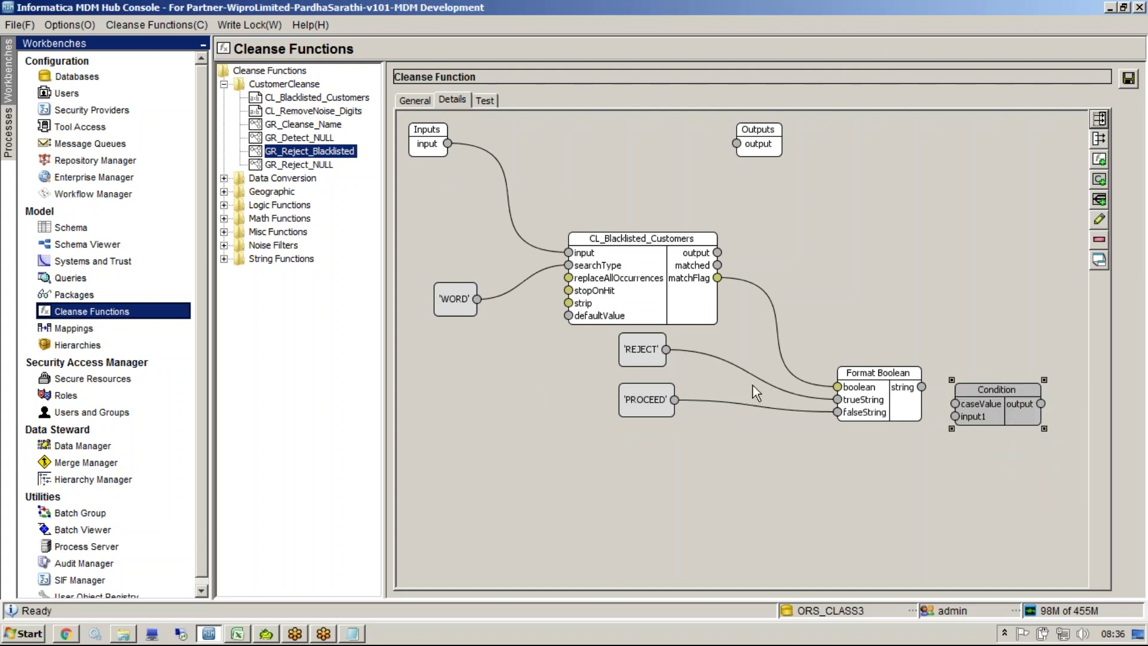
Step: Arrange CL_Blacklisted_Customers, Format Boolean and Condition side by side, then reopen Edit Condition
{"action": "left_click_drag", "start_coordinate": [853, 377], "coordinate": [803, 377]}
{"action": "left_click_drag", "start_coordinate": [638, 278], "coordinate": [584, 286]}
{"action": "left_click_drag", "start_coordinate": [831, 415], "coordinate": [815, 381]}
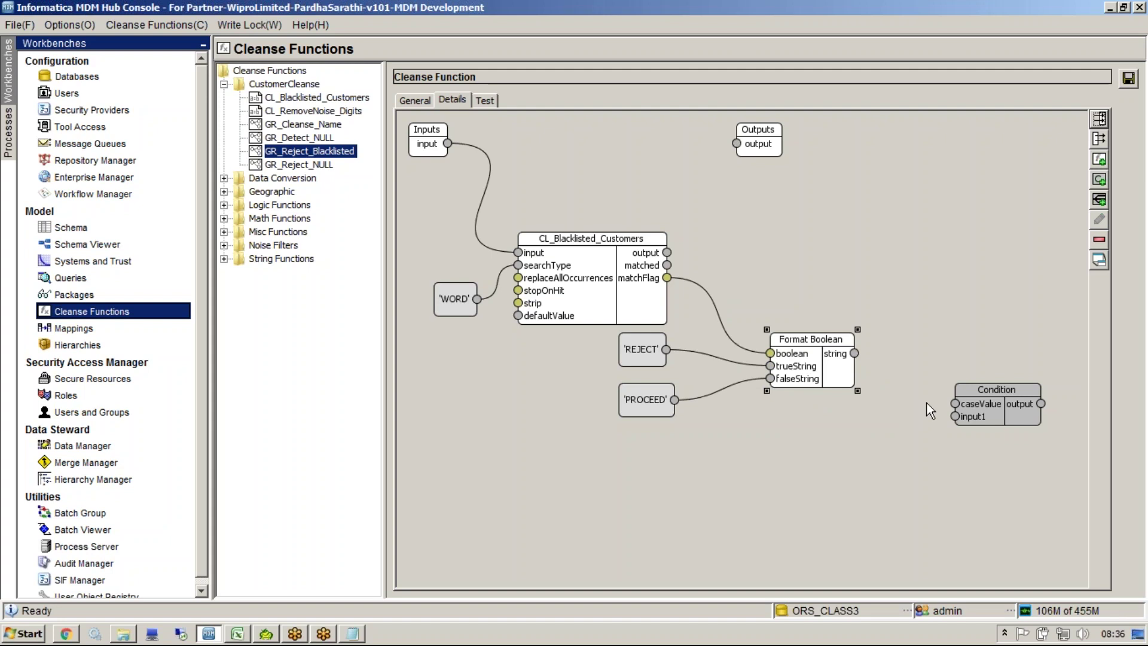
{"action": "left_click_drag", "start_coordinate": [1012, 407], "coordinate": [946, 365]}
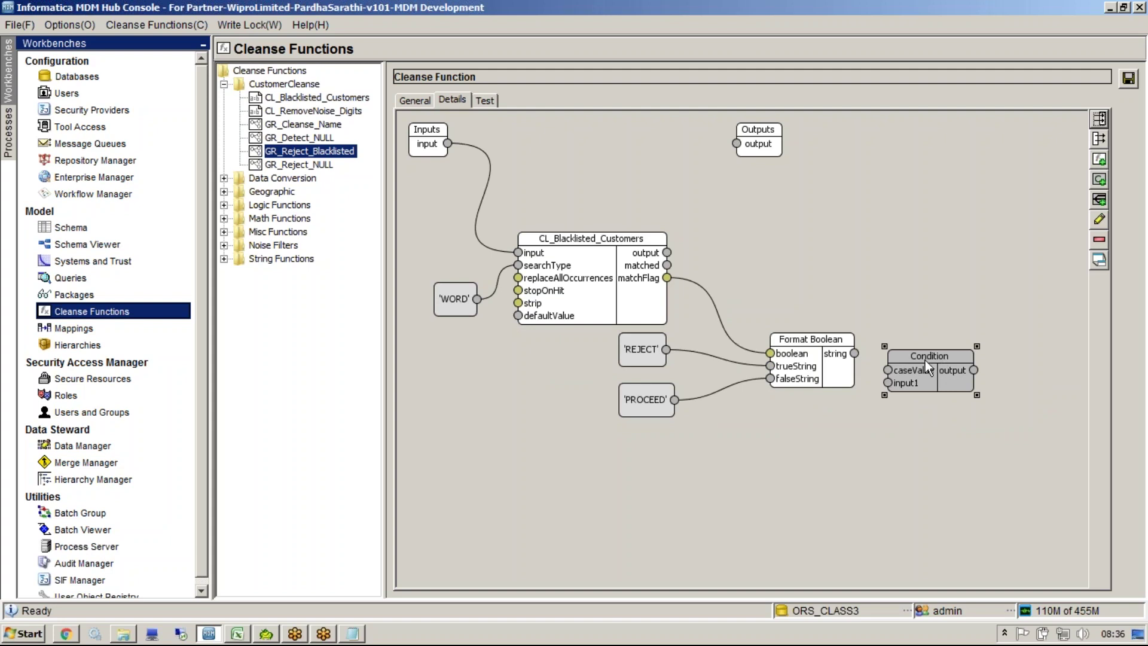
{"action": "left_click", "coordinate": [858, 398]}
{"action": "left_click_drag", "start_coordinate": [856, 354], "coordinate": [888, 370]}
{"action": "double_click", "coordinate": [934, 362]}
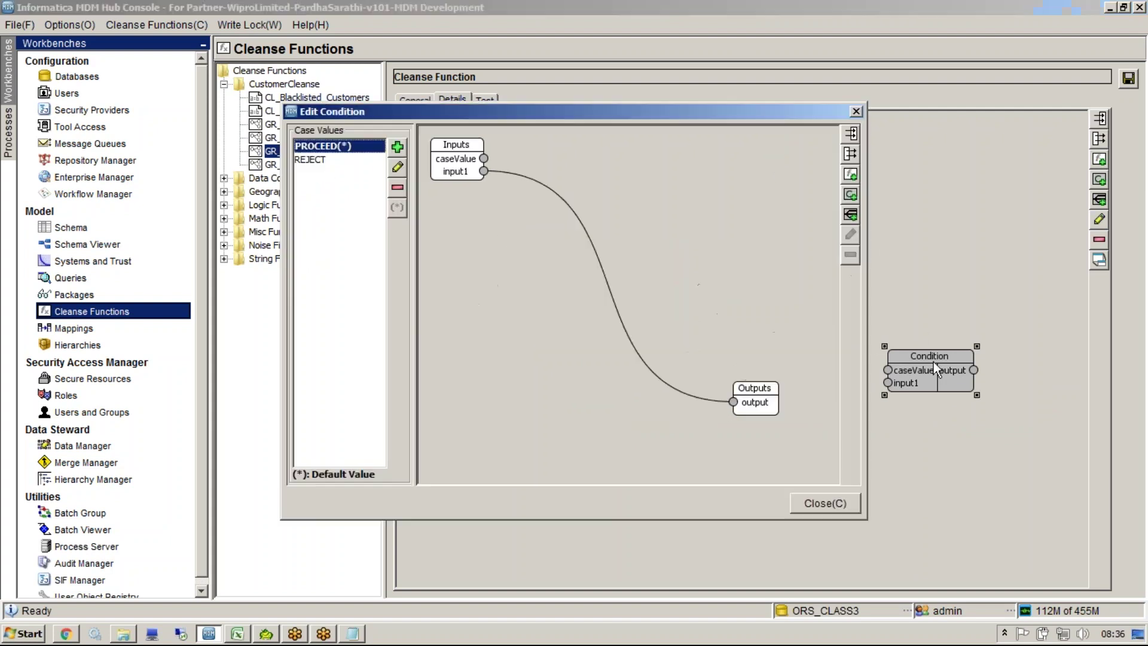
Step: Set REJECT as the default case, keeping its Reject mapping with 'BlackListed Customers'
{"action": "left_click", "coordinate": [343, 161]}
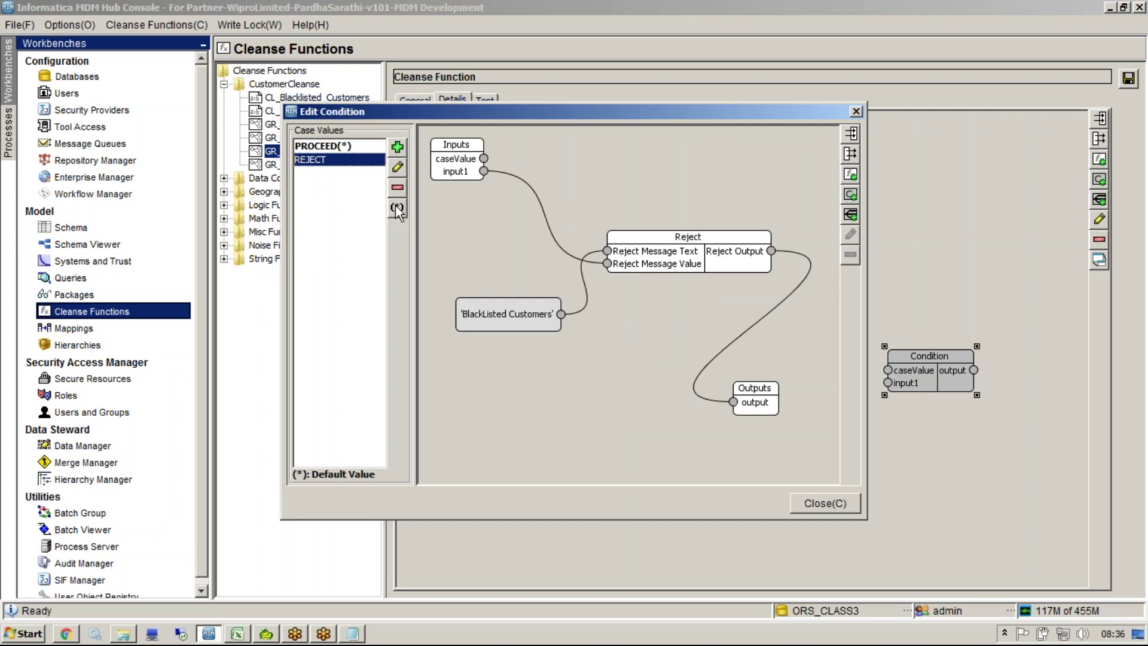
{"action": "left_click", "coordinate": [396, 207]}
{"action": "left_click", "coordinate": [328, 148]}
{"action": "left_click", "coordinate": [331, 162]}
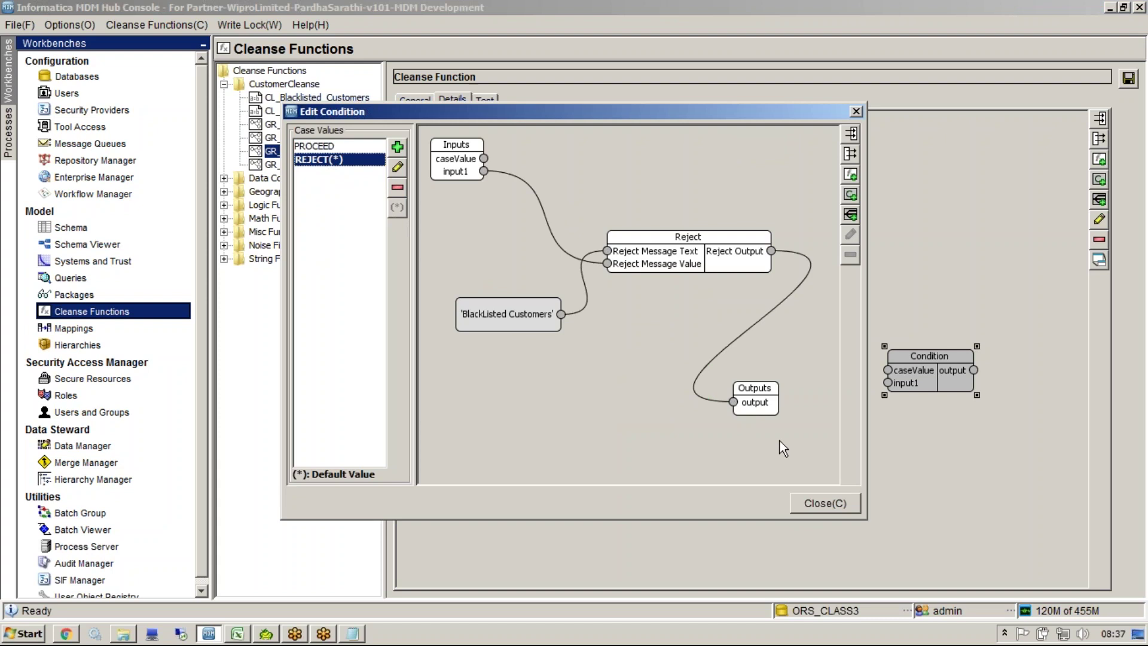
{"action": "left_click", "coordinate": [813, 498]}
{"action": "left_click_drag", "start_coordinate": [711, 118], "coordinate": [877, 473]}
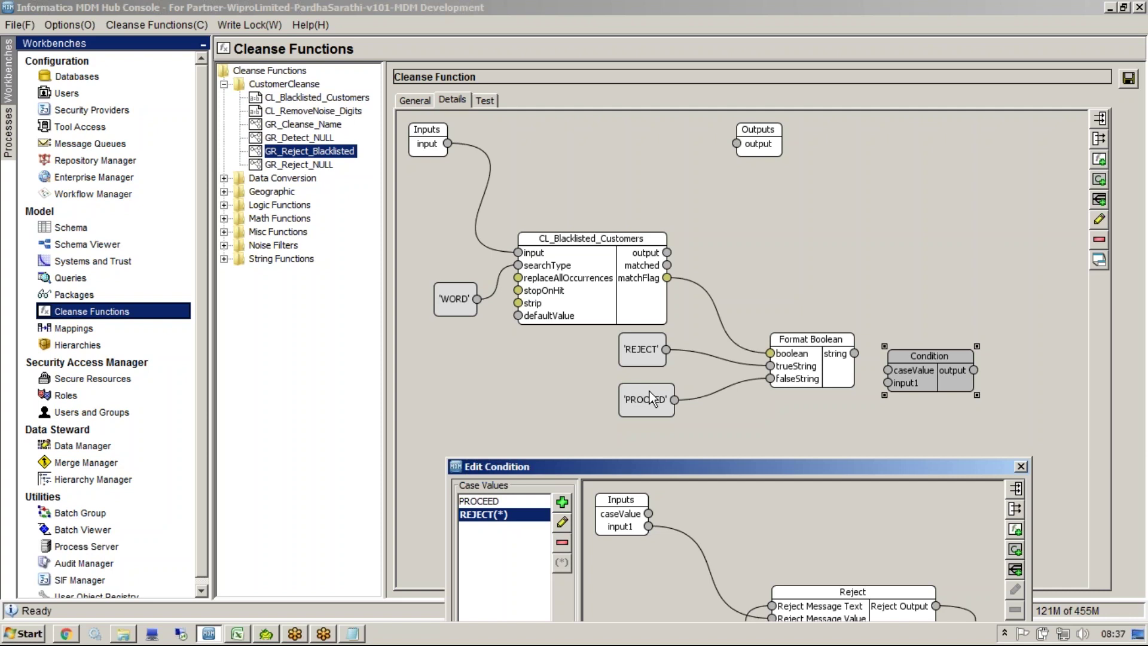
{"action": "left_click_drag", "start_coordinate": [669, 468], "coordinate": [511, 172]}
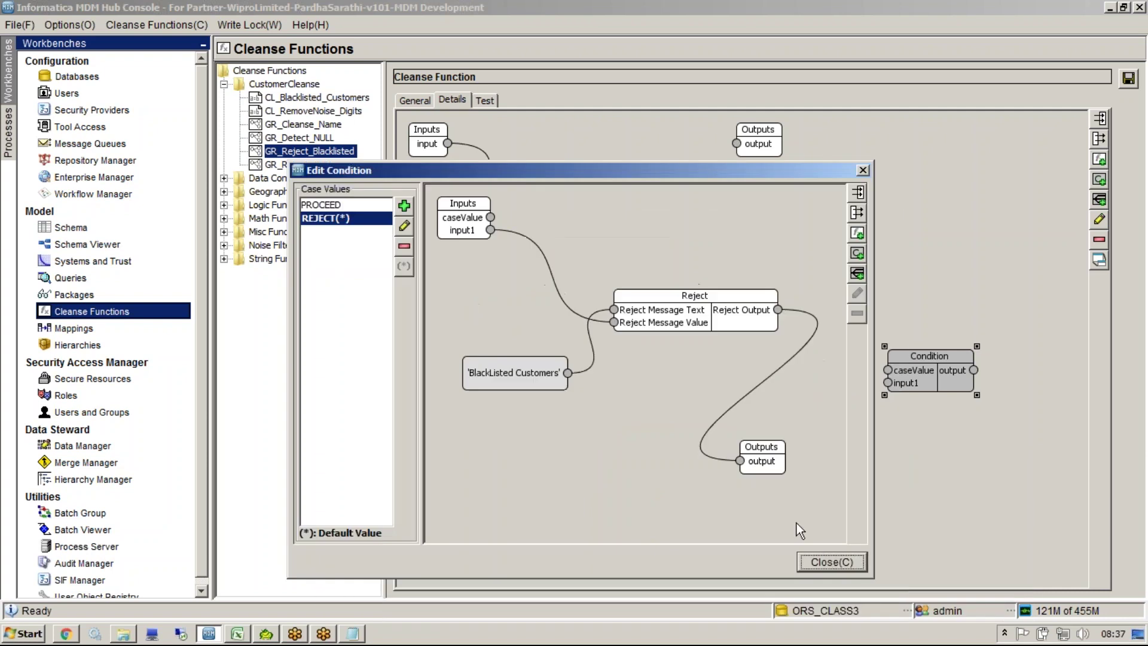
Step: Wire Format Boolean and the input into the Condition, route it to Outputs, and save
{"action": "left_click", "coordinate": [824, 555]}
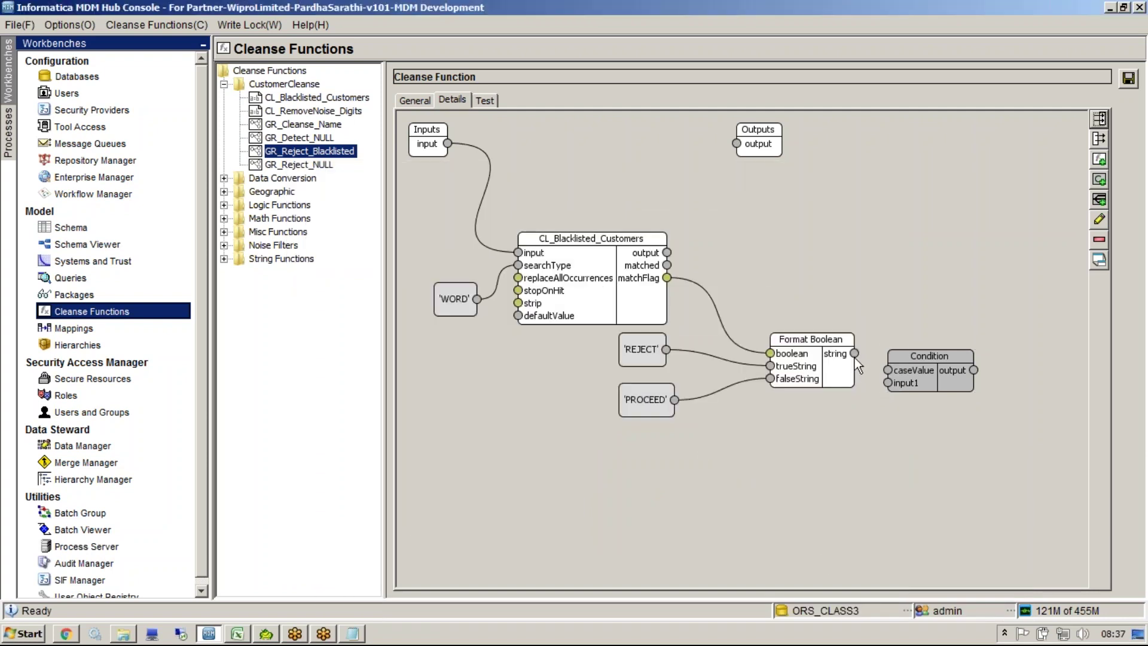
{"action": "left_click_drag", "start_coordinate": [855, 356], "coordinate": [952, 358]}
{"action": "left_click_drag", "start_coordinate": [445, 141], "coordinate": [927, 232]}
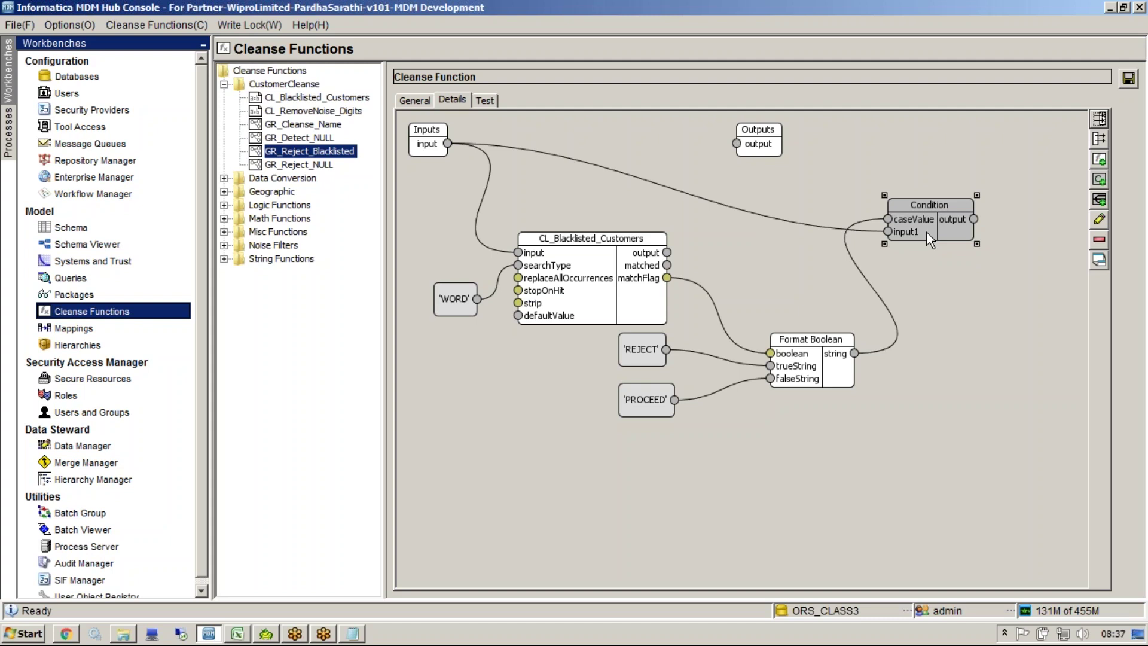
{"action": "left_click_drag", "start_coordinate": [927, 233], "coordinate": [1037, 358]}
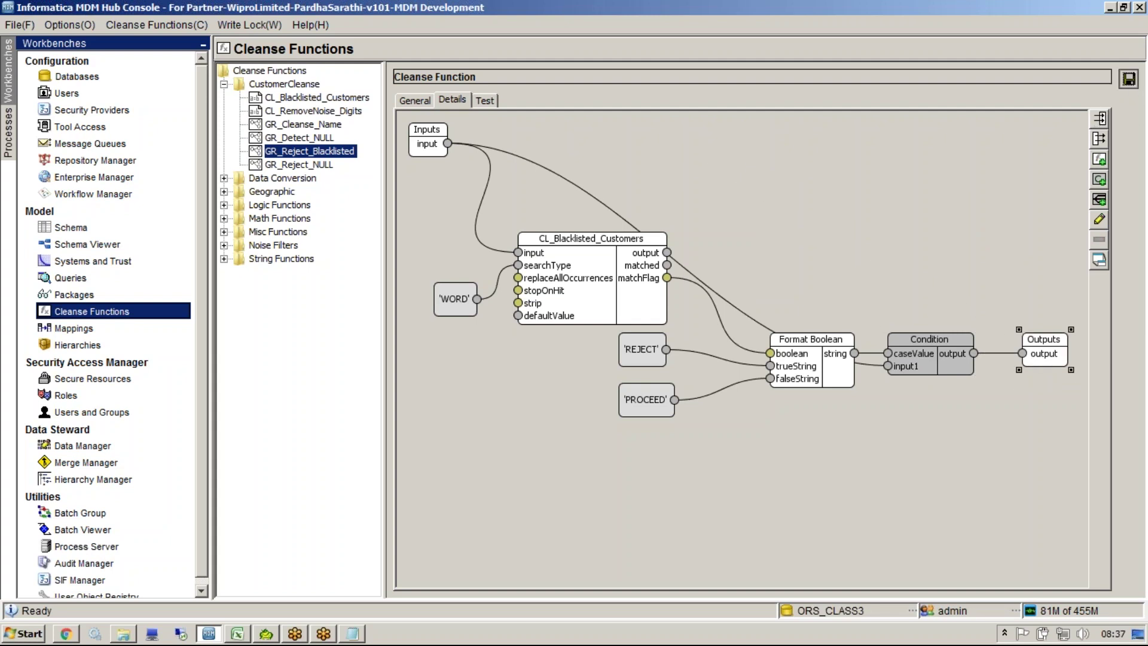
{"action": "left_click", "coordinate": [1129, 80]}
{"action": "left_click_drag", "start_coordinate": [813, 367], "coordinate": [805, 281]}
{"action": "left_click_drag", "start_coordinate": [921, 352], "coordinate": [887, 167]}
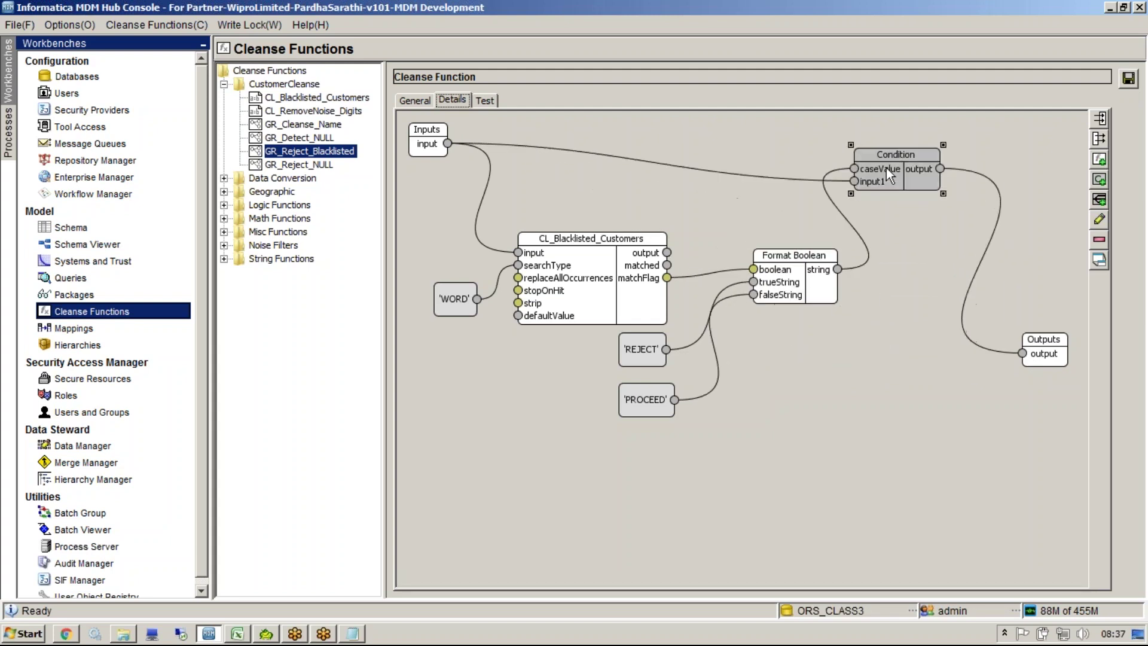
{"action": "left_click_drag", "start_coordinate": [1033, 357], "coordinate": [1035, 178]}
{"action": "left_click", "coordinate": [1129, 80]}
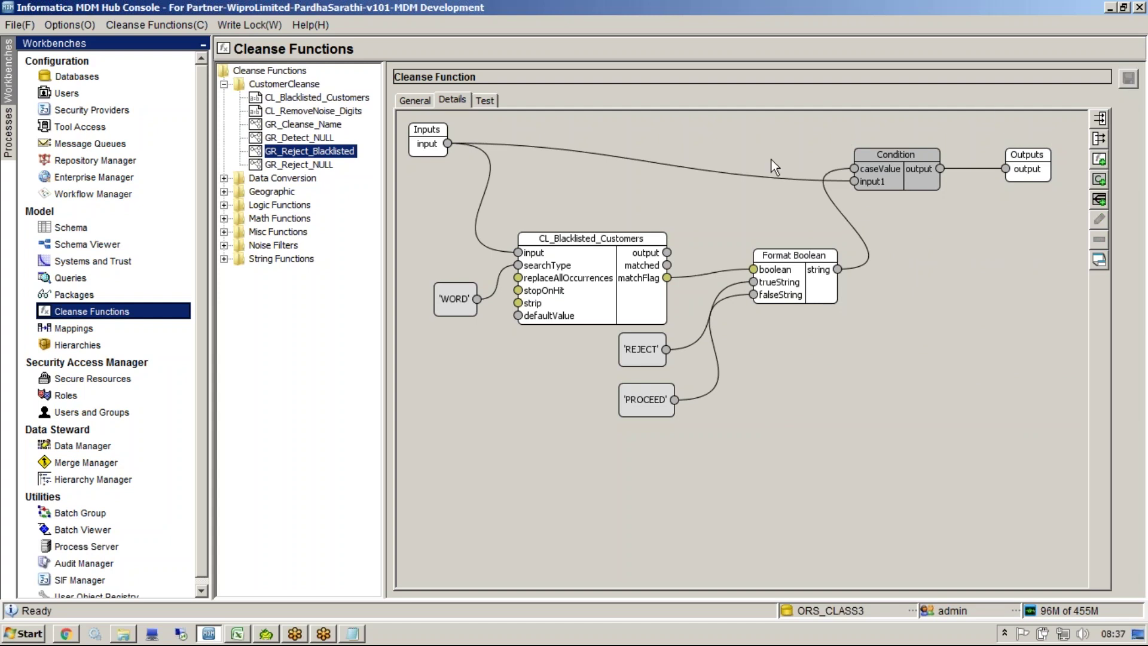
Step: Test the blacklisted name (rejected), then add 'k' to it and confirm it passes unchanged
{"action": "left_click", "coordinate": [486, 101]}
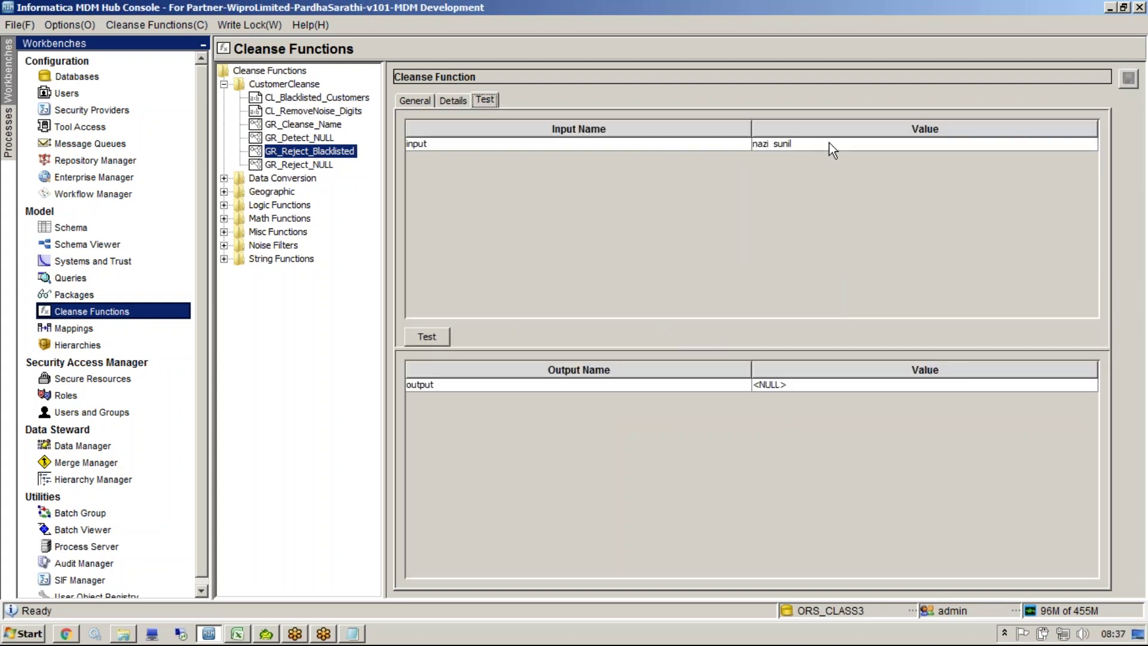
{"action": "left_click", "coordinate": [429, 338]}
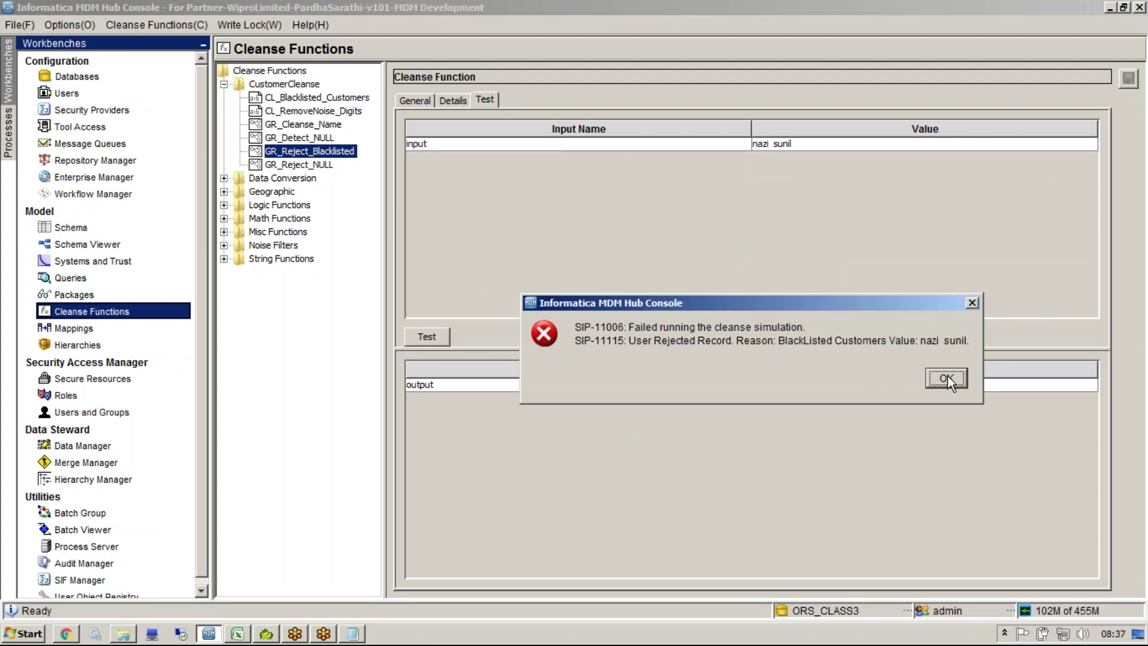
{"action": "left_click", "coordinate": [947, 378]}
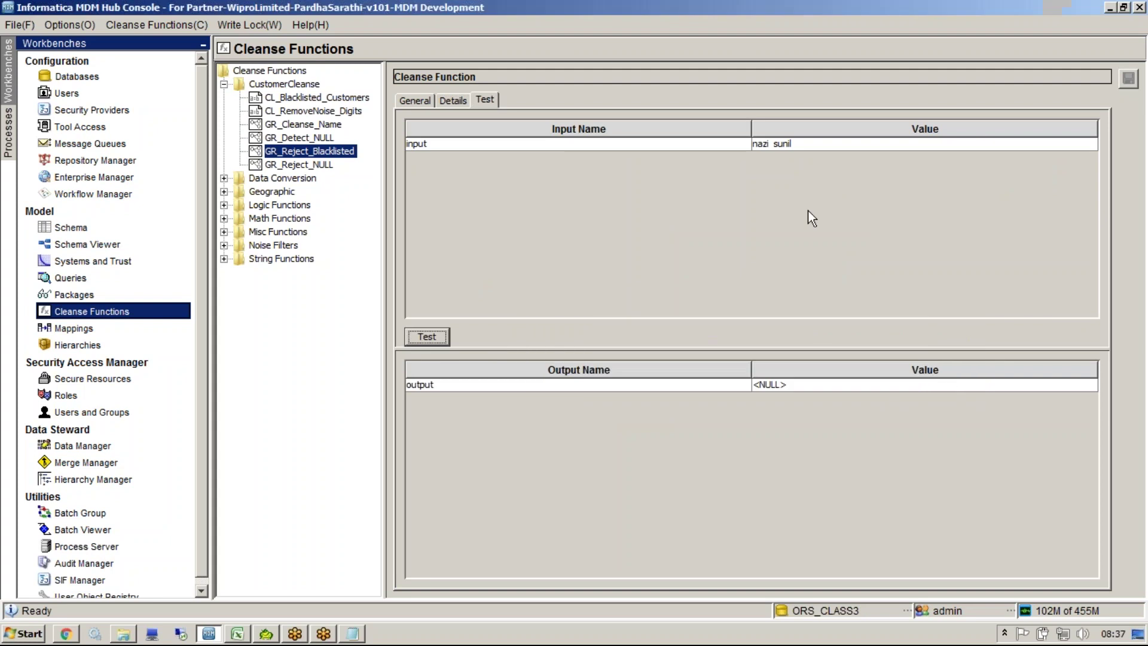
{"action": "double_click", "coordinate": [754, 145]}
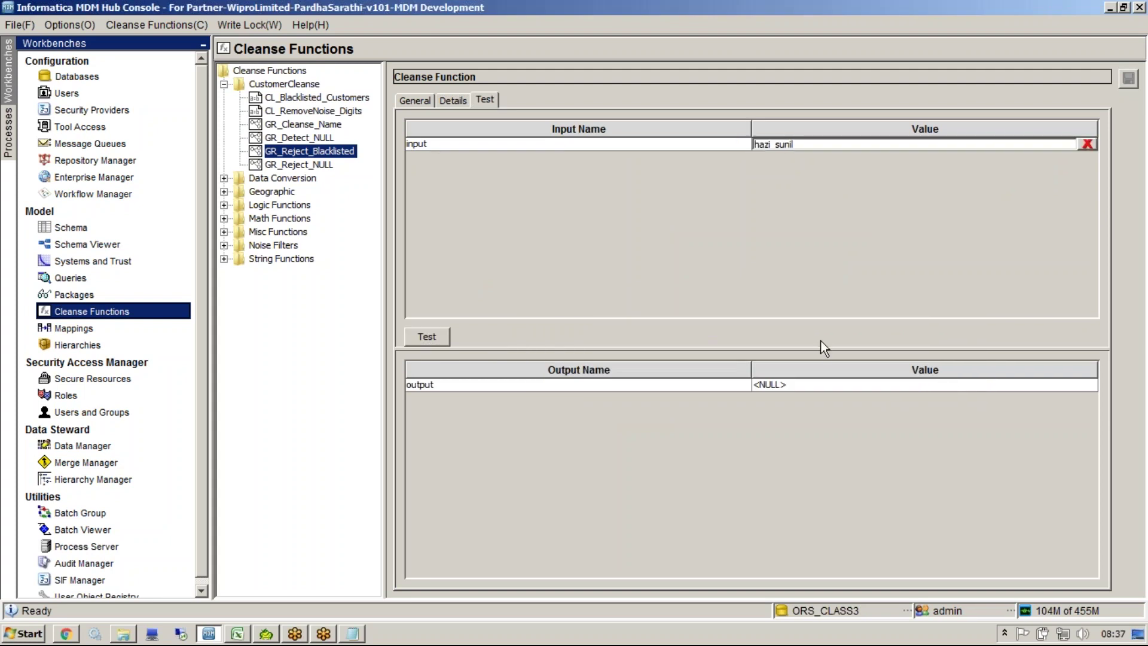
{"action": "type", "text": "kn"}
{"action": "left_click", "coordinate": [431, 339]}
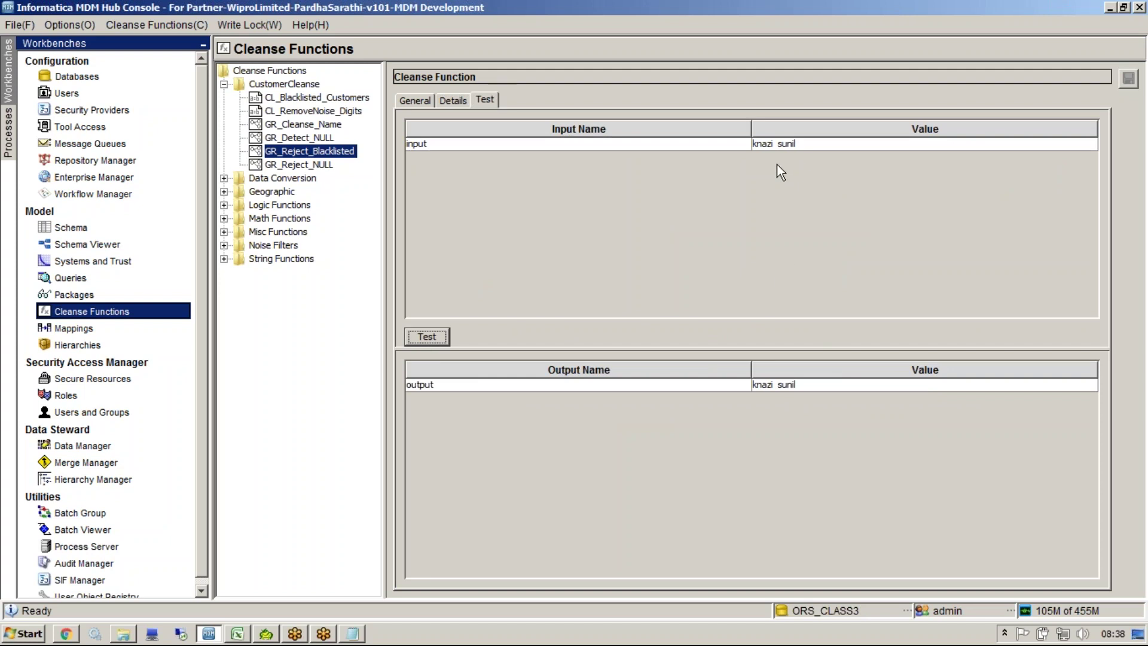
{"action": "left_click", "coordinate": [336, 152]}
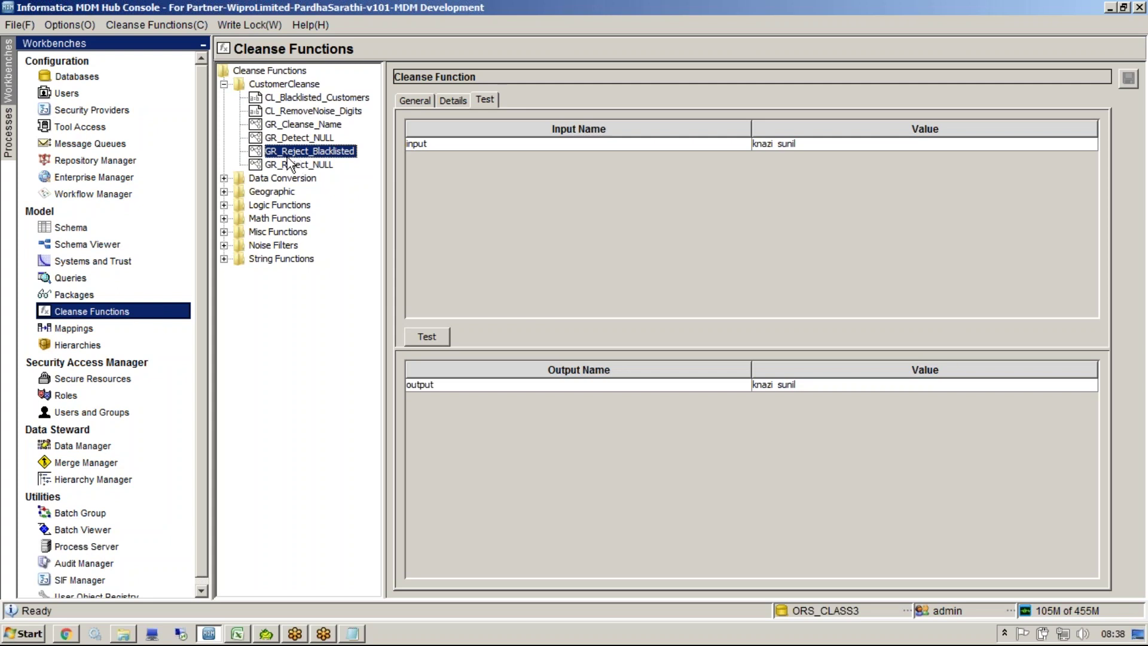
Step: Add GR_Reject_Blacklisted to m_PARTY_CKR, connect its output to NAME, and save
{"action": "left_click", "coordinate": [76, 329]}
{"action": "right_click", "coordinate": [623, 318]}
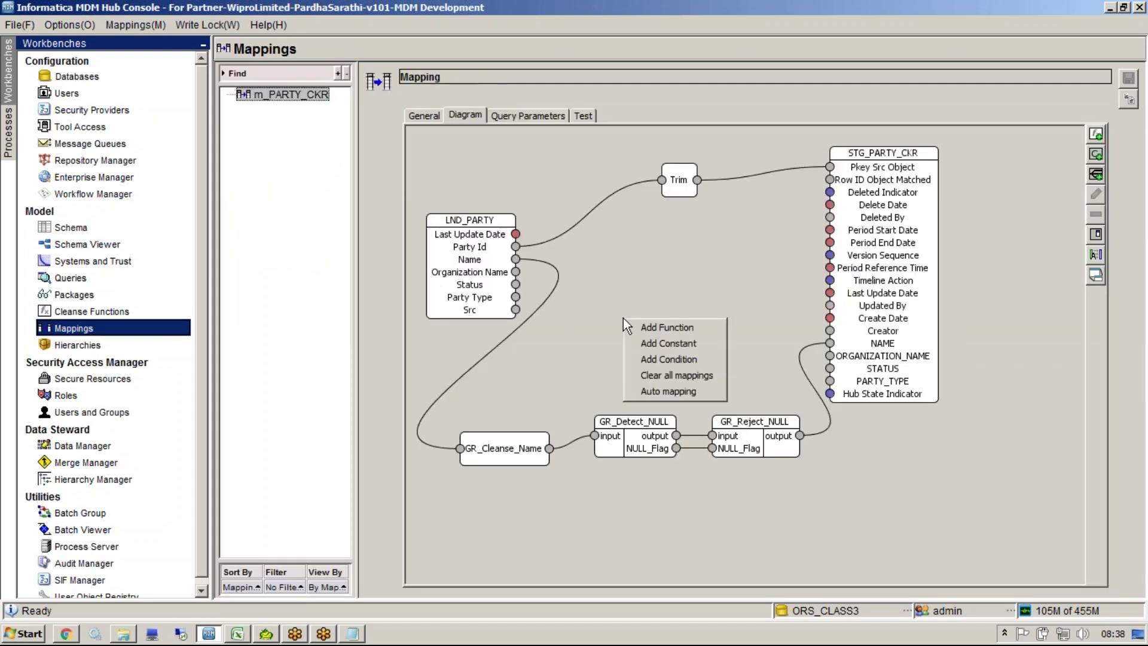
{"action": "left_click", "coordinate": [648, 326]}
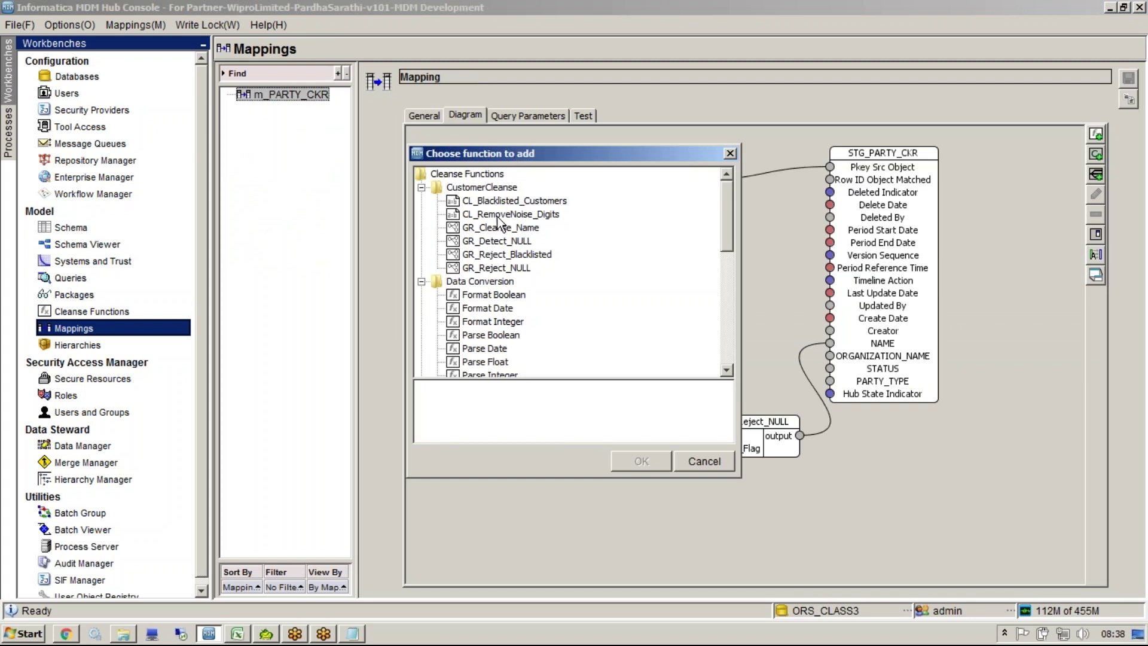
{"action": "left_click", "coordinate": [520, 257]}
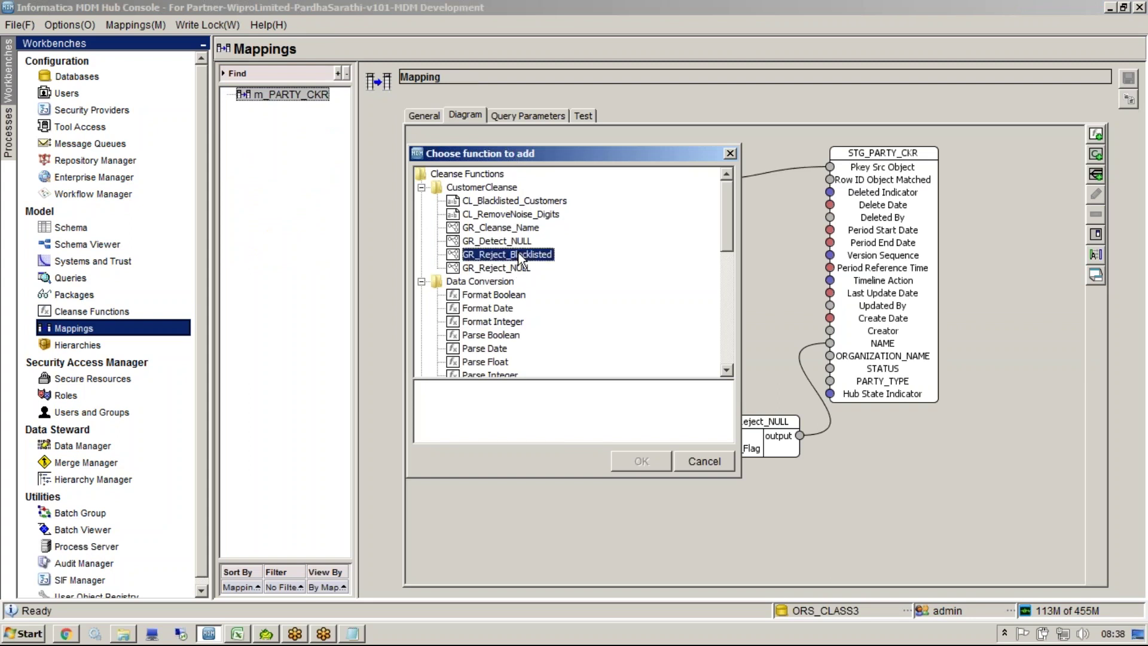
{"action": "left_click", "coordinate": [643, 459]}
{"action": "left_click_drag", "start_coordinate": [752, 356], "coordinate": [779, 498]}
{"action": "left_click_drag", "start_coordinate": [882, 499], "coordinate": [830, 344]}
{"action": "left_click_drag", "start_coordinate": [881, 231], "coordinate": [1014, 281]}
{"action": "left_click_drag", "start_coordinate": [854, 503], "coordinate": [910, 433]}
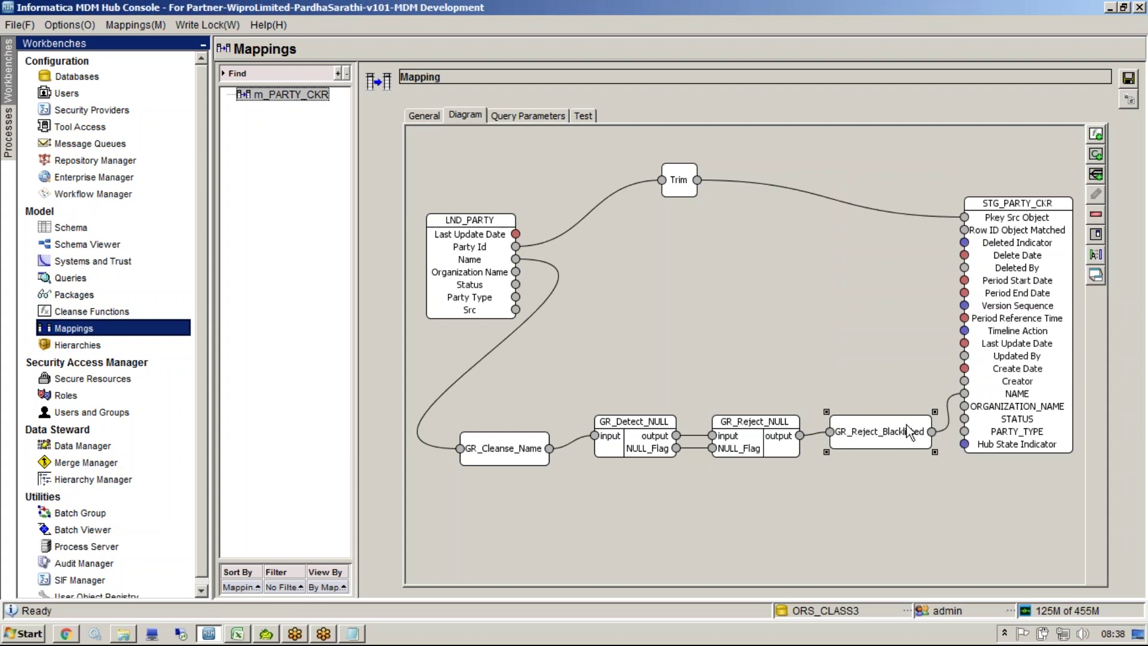
{"action": "left_click", "coordinate": [1129, 78]}
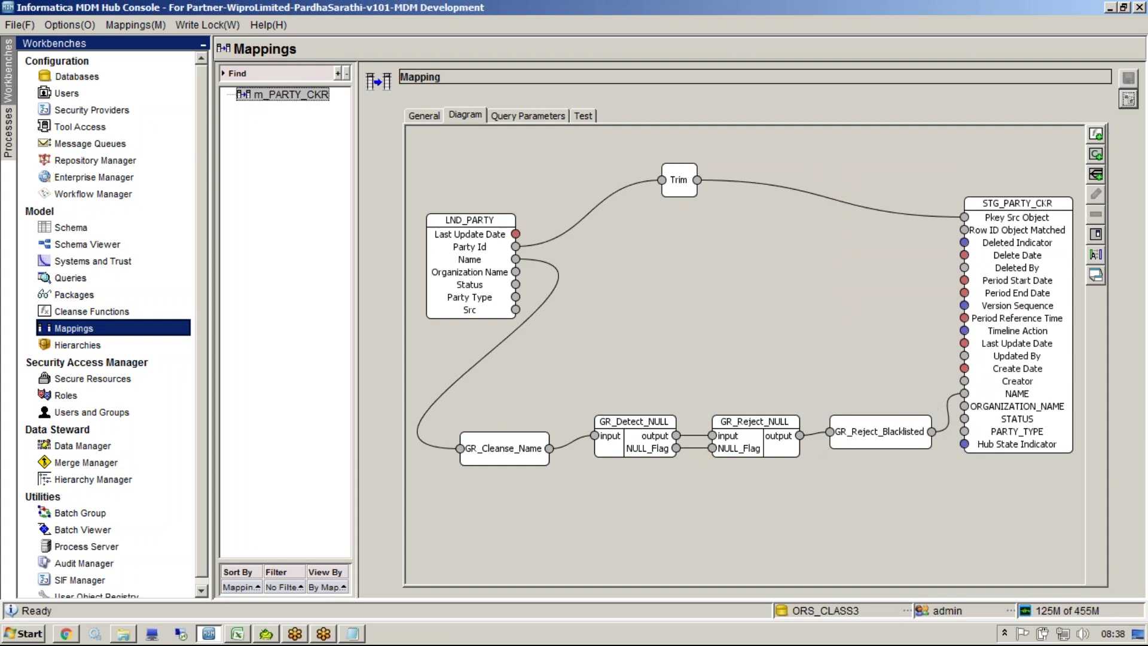
Step: Set GR_Detect_NULL, GR_Reject_NULL and GR_Reject_Blacklisted to Compact Mode, align GR_Cleanse_Name, and save
{"action": "right_click", "coordinate": [649, 431]}
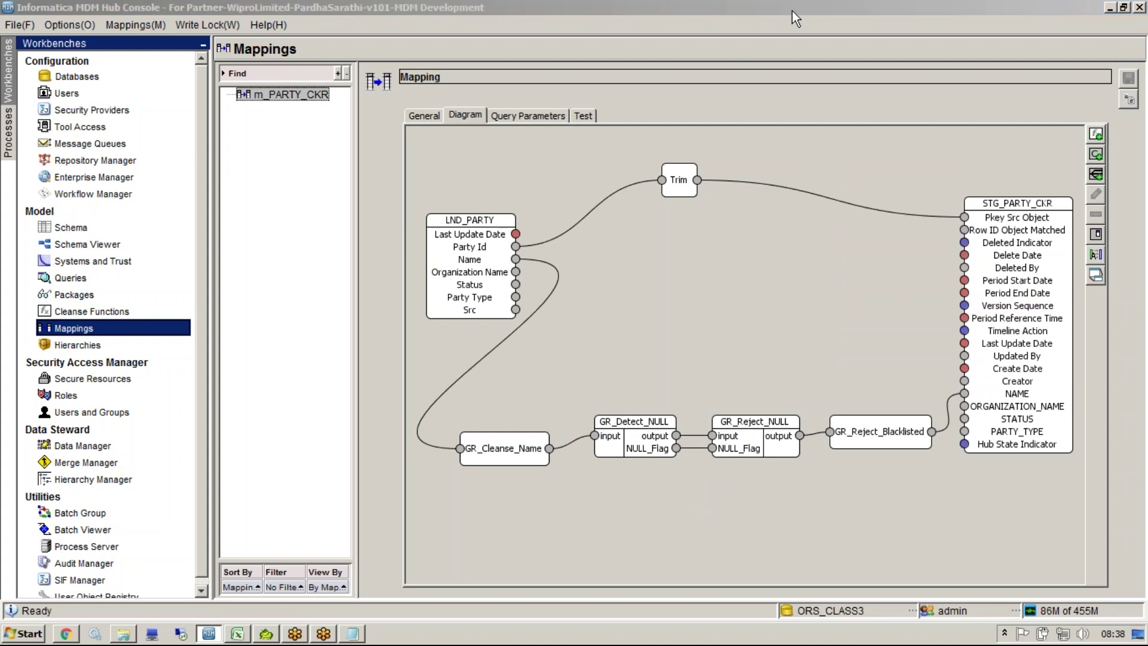
{"action": "right_click", "coordinate": [622, 460]}
{"action": "left_click", "coordinate": [626, 447]}
{"action": "right_click", "coordinate": [636, 439]}
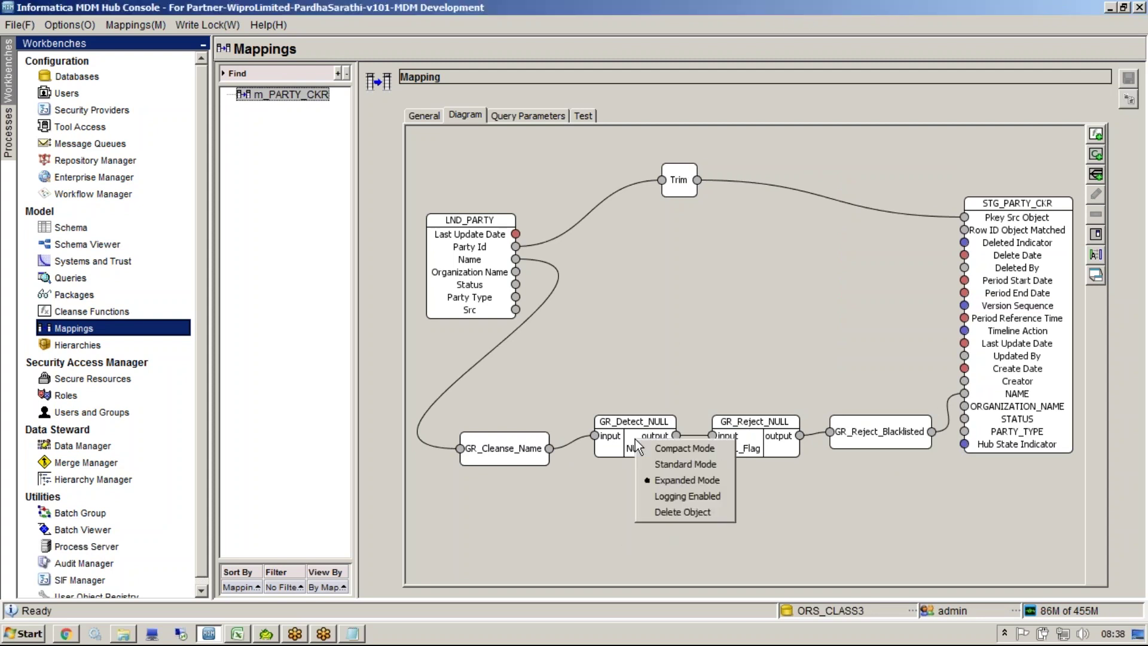
{"action": "left_click", "coordinate": [651, 451]}
{"action": "right_click", "coordinate": [722, 427]}
{"action": "left_click", "coordinate": [737, 435]}
{"action": "right_click", "coordinate": [888, 424]}
{"action": "left_click", "coordinate": [933, 431]}
{"action": "left_click_drag", "start_coordinate": [548, 438], "coordinate": [564, 421]}
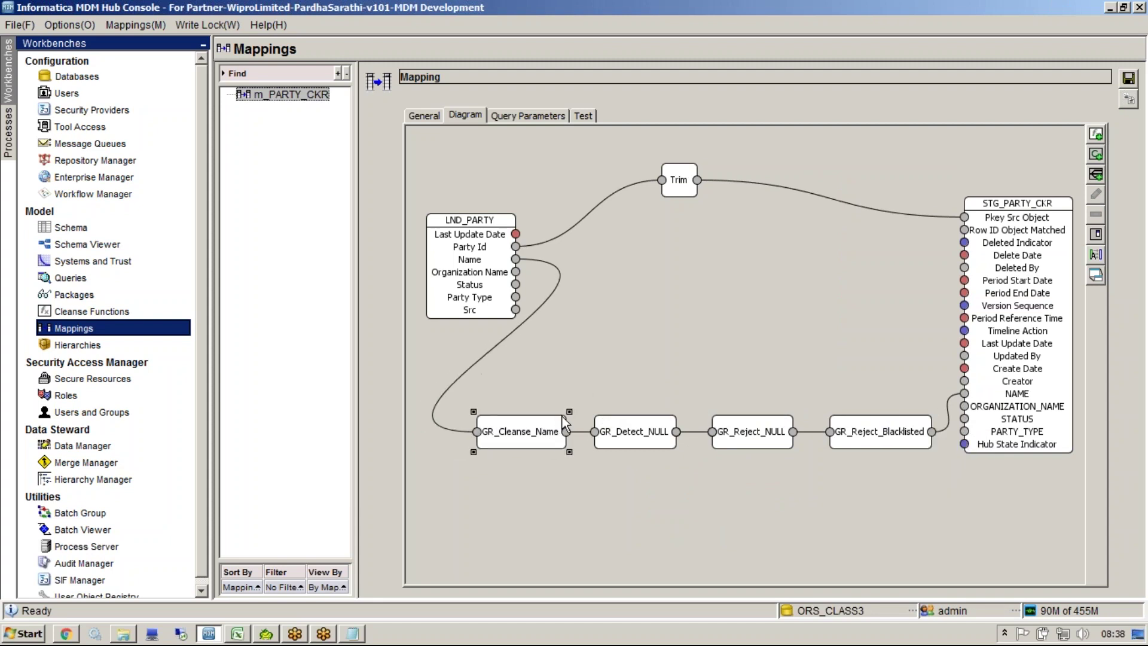
{"action": "left_click", "coordinate": [1128, 80]}
Step: Test m_PARTY_CKR with a sample name pasted into the Name input
{"action": "left_click", "coordinate": [581, 115]}
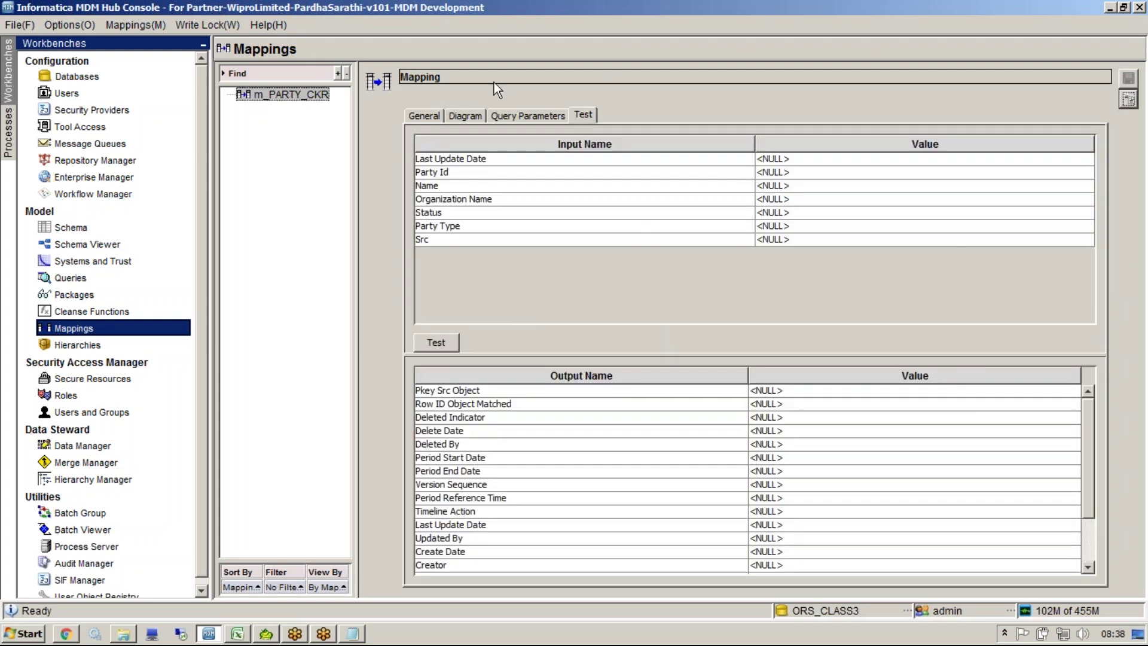
{"action": "left_click", "coordinate": [353, 634]}
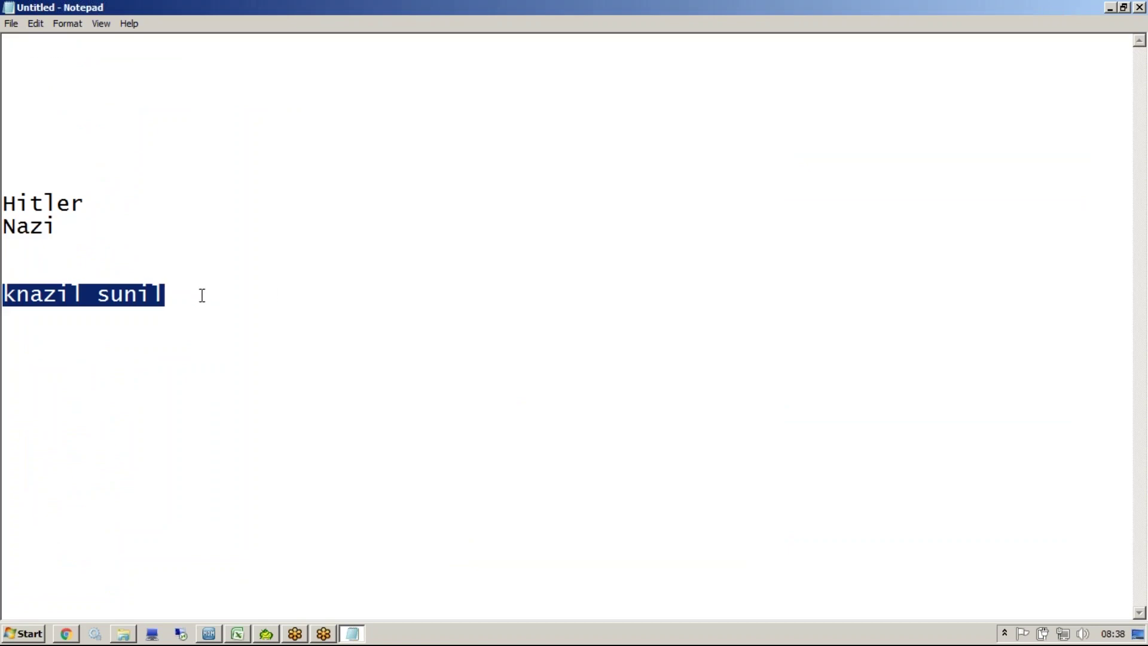
{"action": "key", "text": "alt+Tab"}
{"action": "double_click", "coordinate": [805, 186]}
{"action": "type", "text": "knazil sunil"}
{"action": "left_click", "coordinate": [443, 341]}
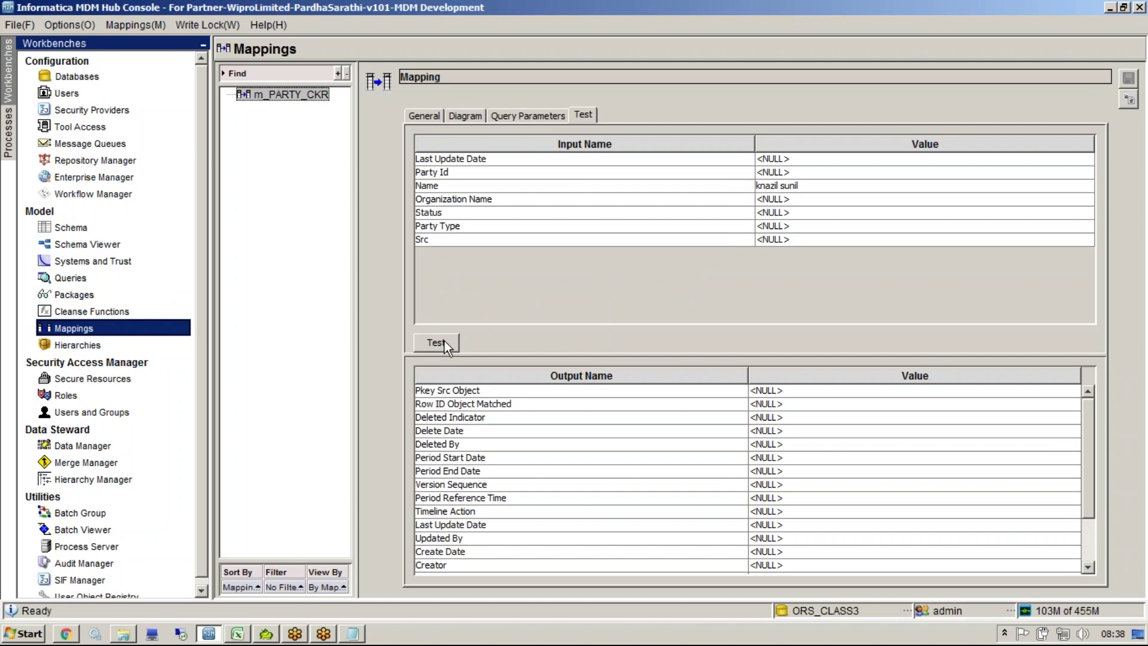
Step: Add 3434 to the name, rerun the test, and check the cleaned NAME output
{"action": "left_click_drag", "start_coordinate": [1093, 427], "coordinate": [1093, 472]}
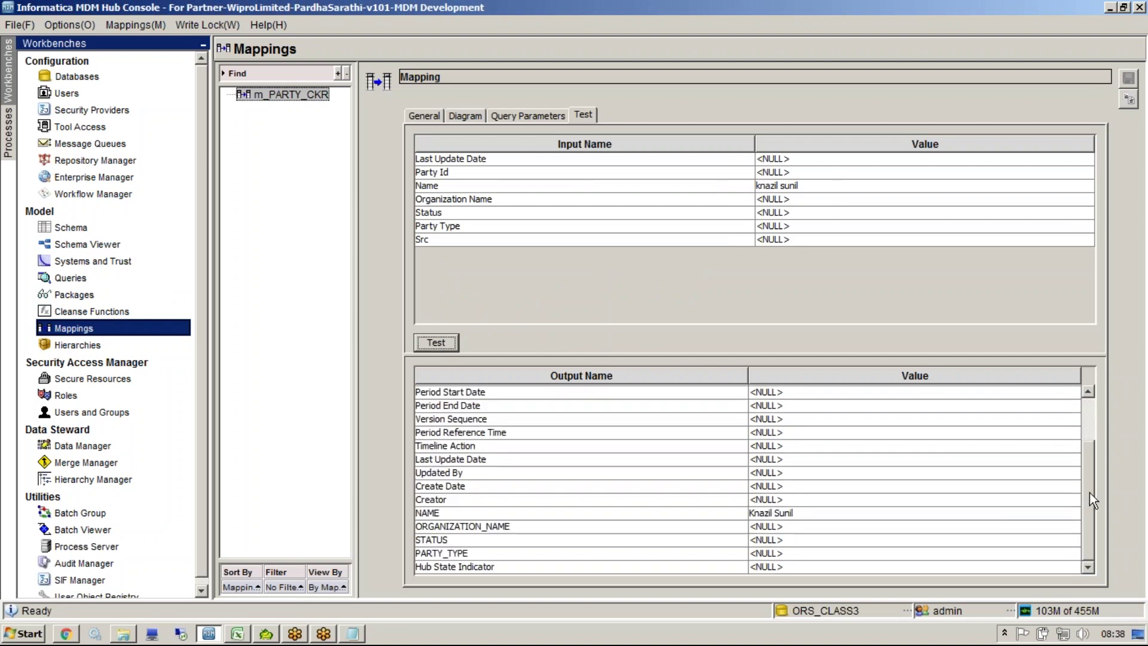
{"action": "left_click", "coordinate": [768, 185]}
{"action": "double_click", "coordinate": [768, 185]}
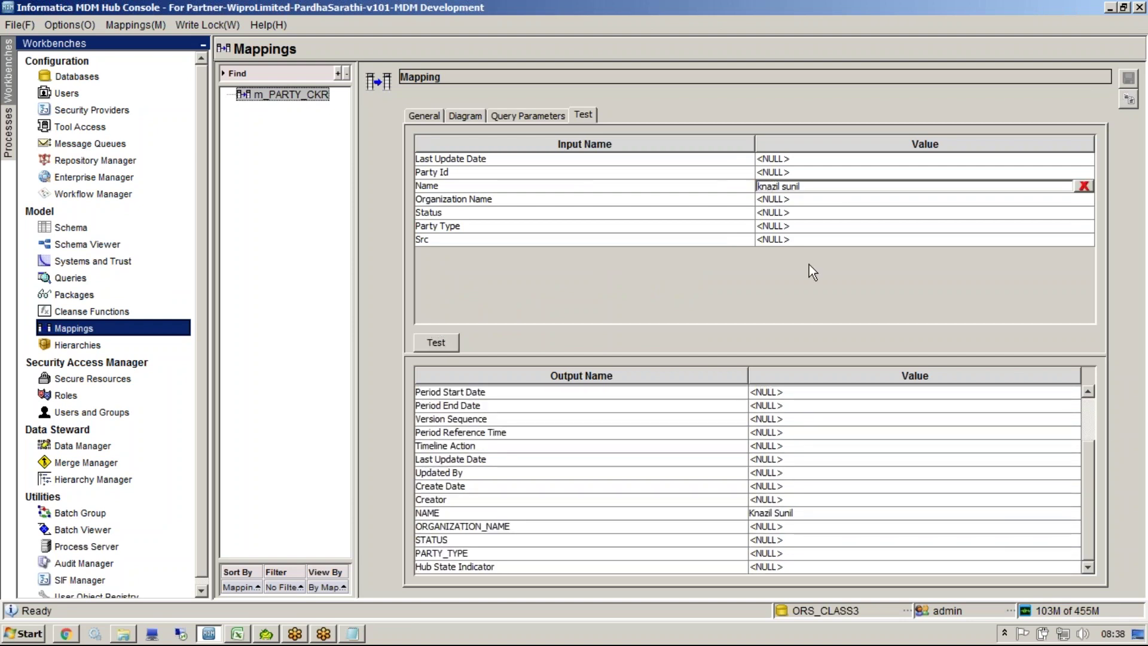
{"action": "type", "text": "3434"}
{"action": "left_click", "coordinate": [432, 346]}
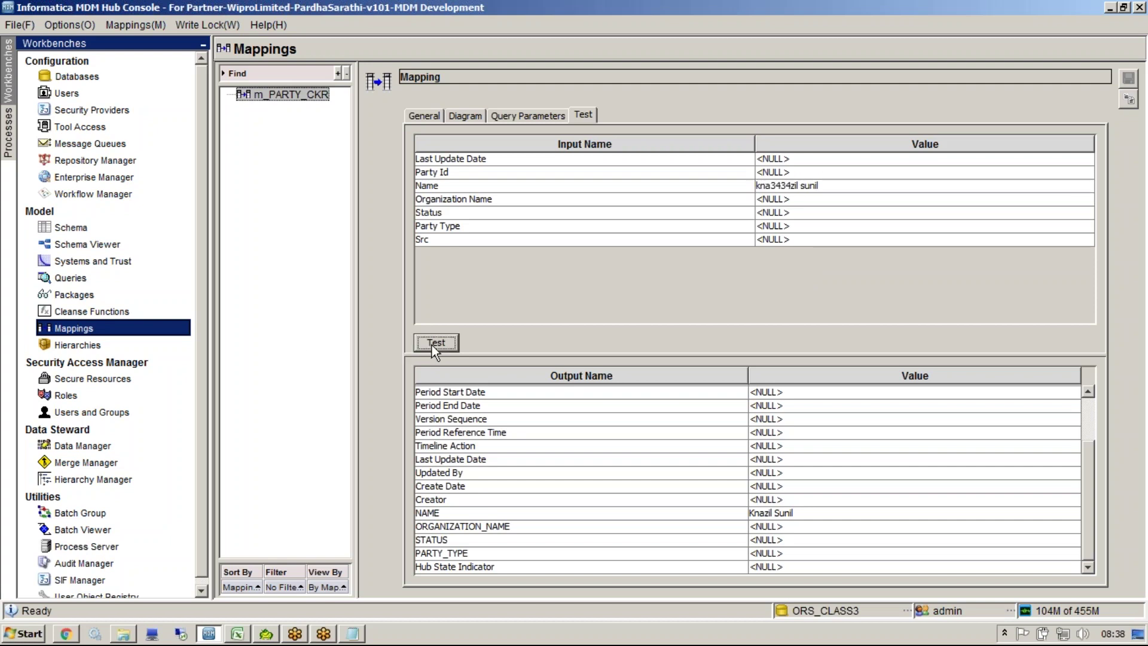
{"action": "left_click", "coordinate": [845, 515]}
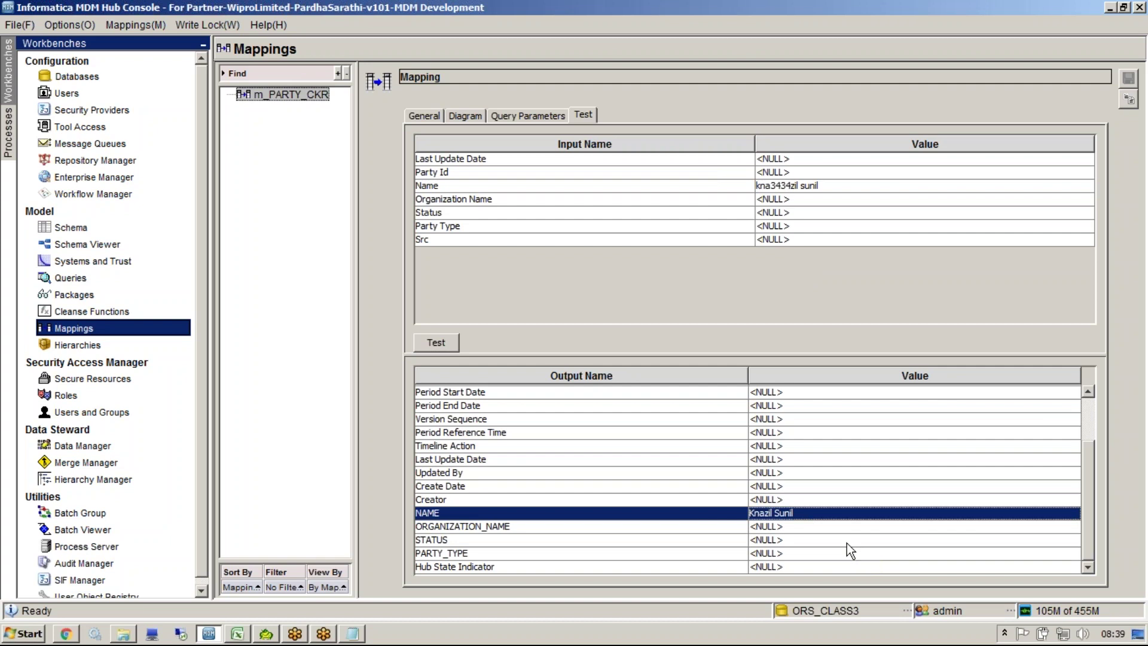
{"action": "left_click", "coordinate": [456, 114]}
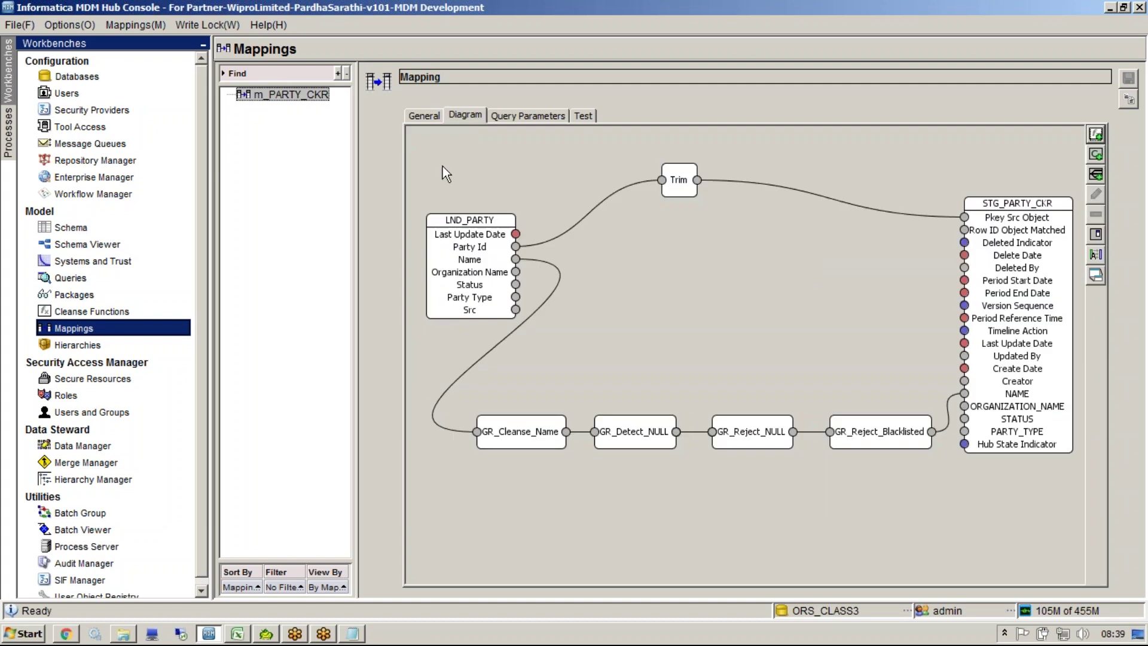
Step: In Excel, select B3:D4 and read the NAME rule's comment, then return to Hub Console
{"action": "left_click", "coordinate": [238, 634]}
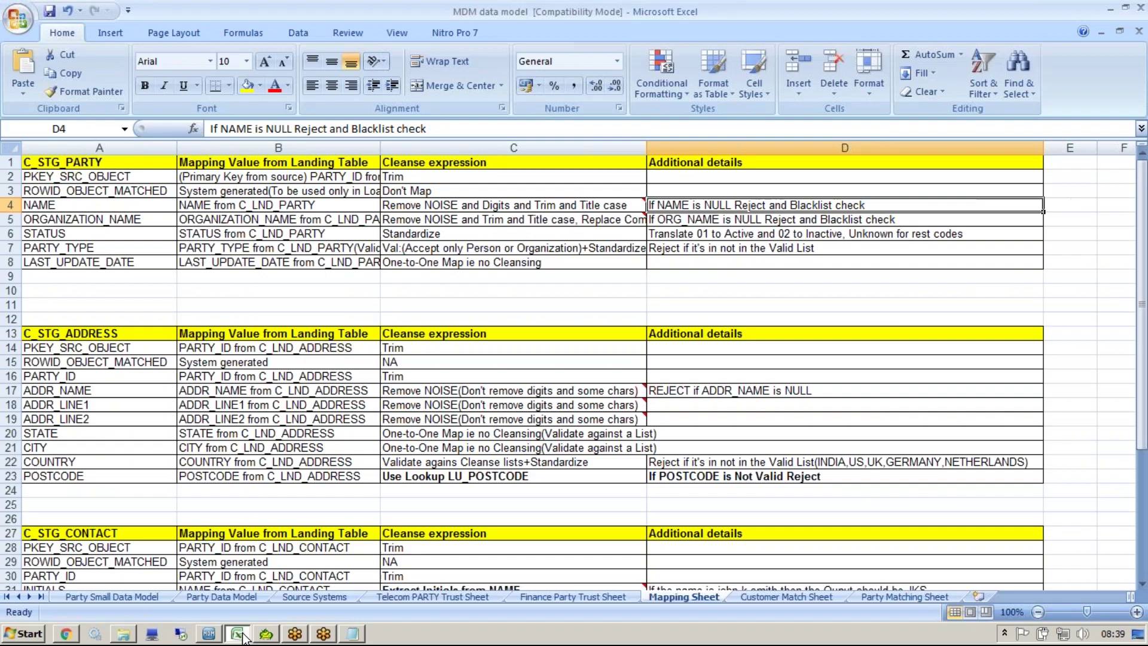
{"action": "left_click", "coordinate": [737, 216]}
{"action": "left_click_drag", "start_coordinate": [737, 205], "coordinate": [358, 195]}
{"action": "left_click", "coordinate": [452, 206]}
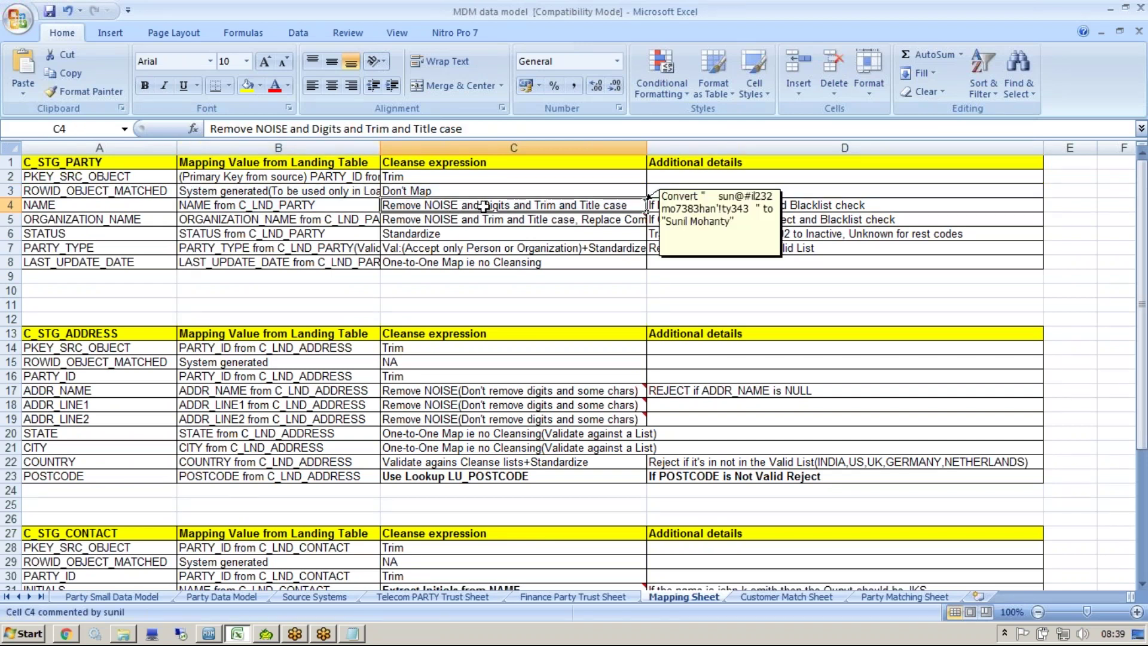
{"action": "left_click", "coordinate": [211, 632]}
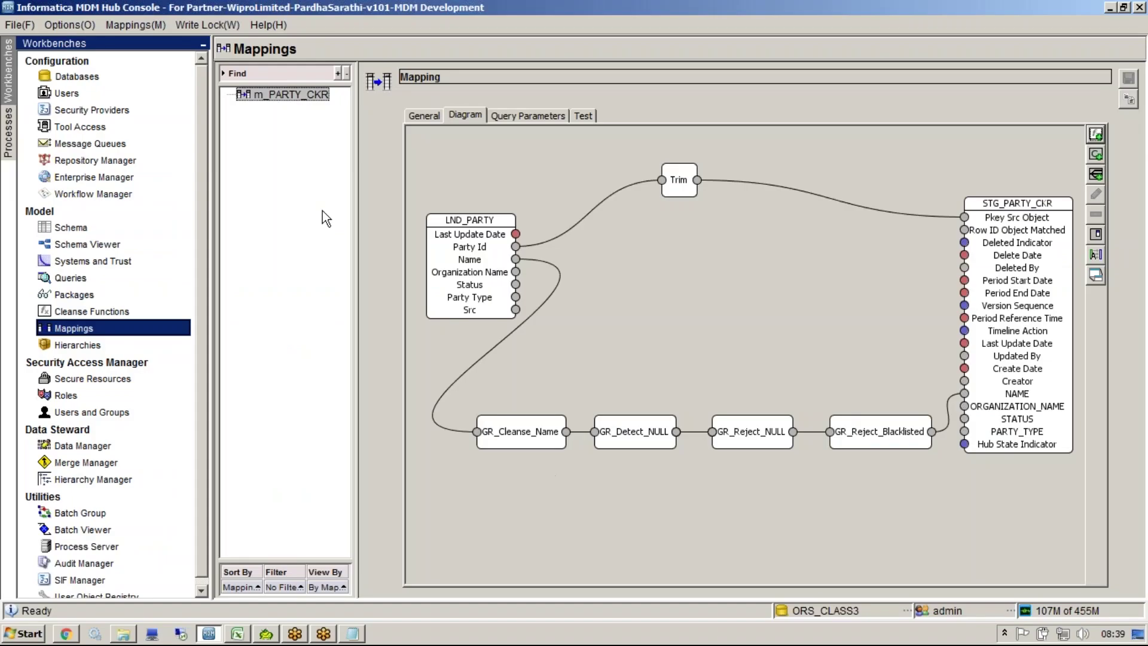
Step: Open GR_Reject_Blacklisted's diagram in the Cleanse Functions workbench
{"action": "left_click", "coordinate": [92, 311]}
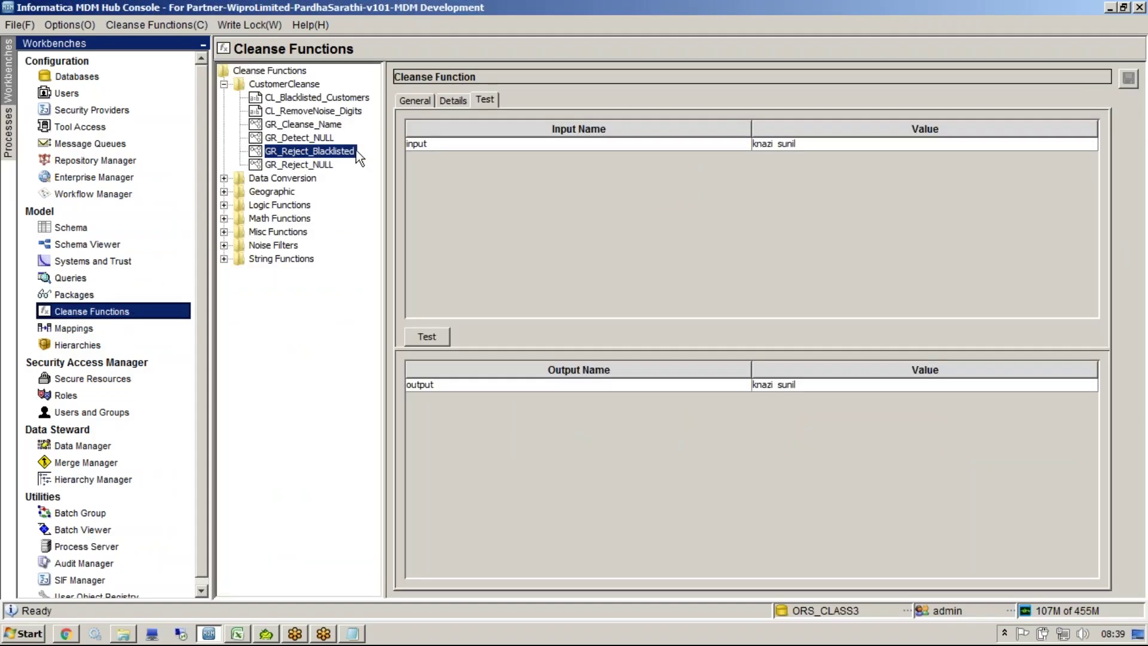
{"action": "left_click", "coordinate": [315, 152]}
{"action": "left_click", "coordinate": [455, 101]}
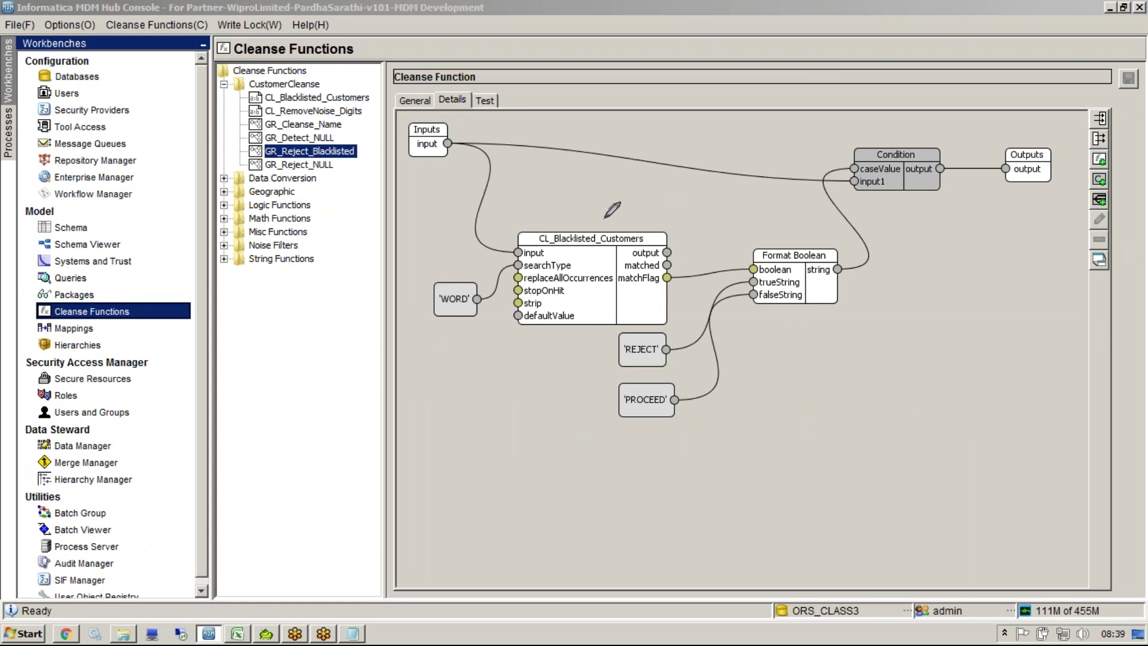
Step: Circle the blacklist lookup, Format Boolean and Condition steps on the diagram, then clear the annotations
{"action": "mouse_move", "coordinate": [679, 221]}
{"action": "left_mouse_down"}
{"action": "mouse_move", "coordinate": [610, 196]}
{"action": "mouse_move", "coordinate": [555, 196]}
{"action": "mouse_move", "coordinate": [421, 240]}
{"action": "mouse_move", "coordinate": [492, 407]}
{"action": "left_mouse_up"}
{"action": "mouse_move", "coordinate": [592, 450]}
{"action": "left_mouse_down"}
{"action": "mouse_move", "coordinate": [729, 465]}
{"action": "mouse_move", "coordinate": [695, 345]}
{"action": "mouse_move", "coordinate": [697, 281]}
{"action": "mouse_move", "coordinate": [552, 214]}
{"action": "left_mouse_up"}
{"action": "mouse_move", "coordinate": [768, 218]}
{"action": "left_mouse_down"}
{"action": "mouse_move", "coordinate": [726, 314]}
{"action": "mouse_move", "coordinate": [969, 317]}
{"action": "mouse_move", "coordinate": [996, 254]}
{"action": "mouse_move", "coordinate": [986, 190]}
{"action": "left_mouse_up"}
{"action": "mouse_move", "coordinate": [979, 129]}
{"action": "left_mouse_down"}
{"action": "mouse_move", "coordinate": [806, 192]}
{"action": "mouse_move", "coordinate": [784, 217]}
{"action": "left_mouse_up"}
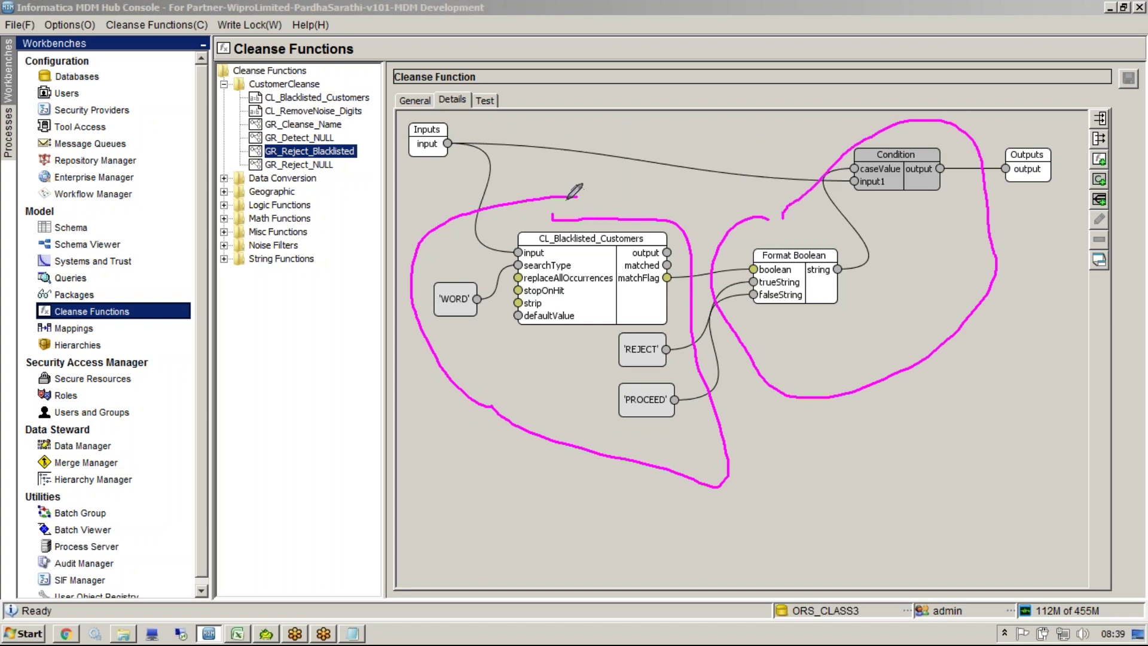
{"action": "left_click_drag", "start_coordinate": [577, 197], "coordinate": [584, 219]}
{"action": "key", "text": "Escape"}
{"action": "left_click", "coordinate": [592, 209]}
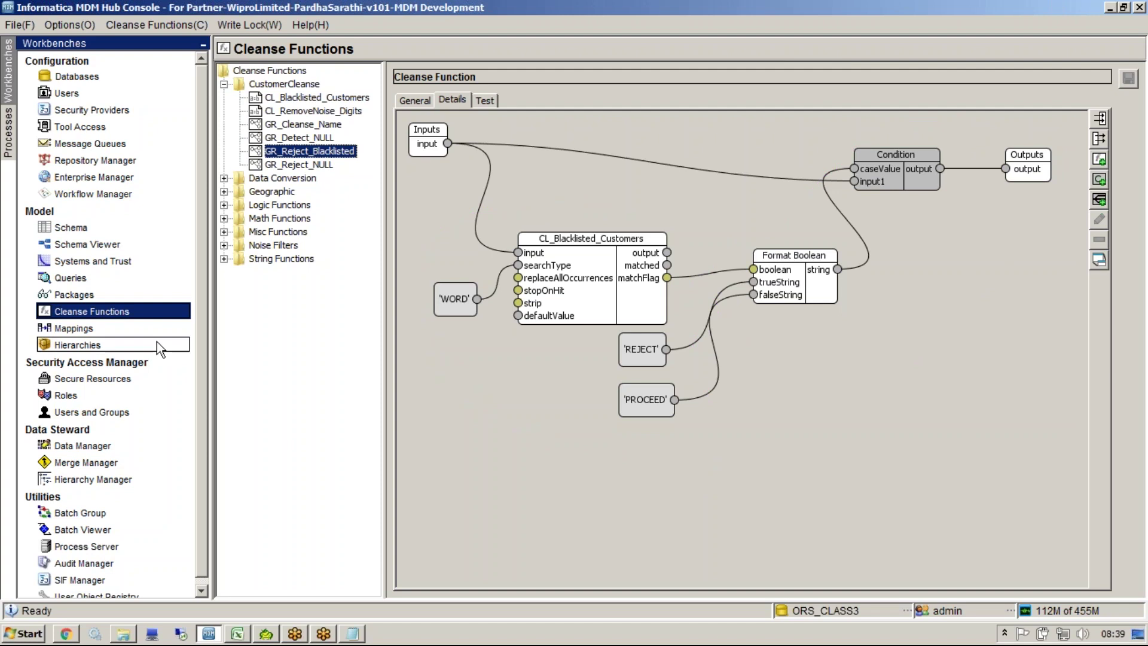
Step: Review the NAME and ORGANIZATION_NAME mappings in cells B4 and B5 of the Mapping Sheet
{"action": "left_click", "coordinate": [71, 227]}
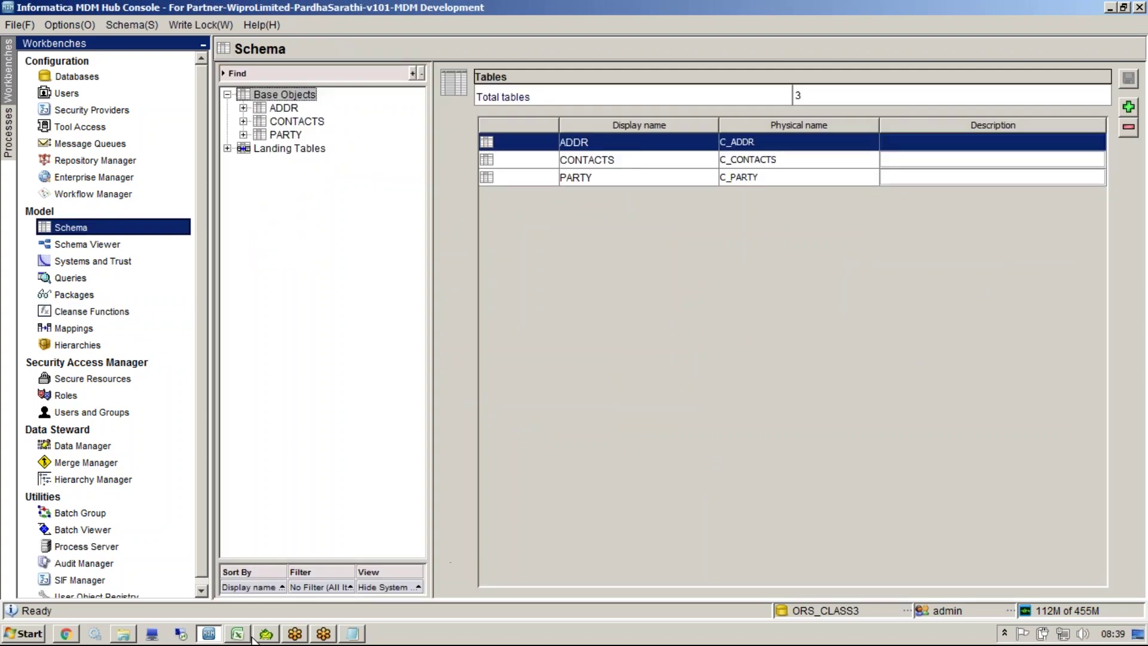
{"action": "left_click", "coordinate": [243, 638]}
{"action": "left_click", "coordinate": [309, 211]}
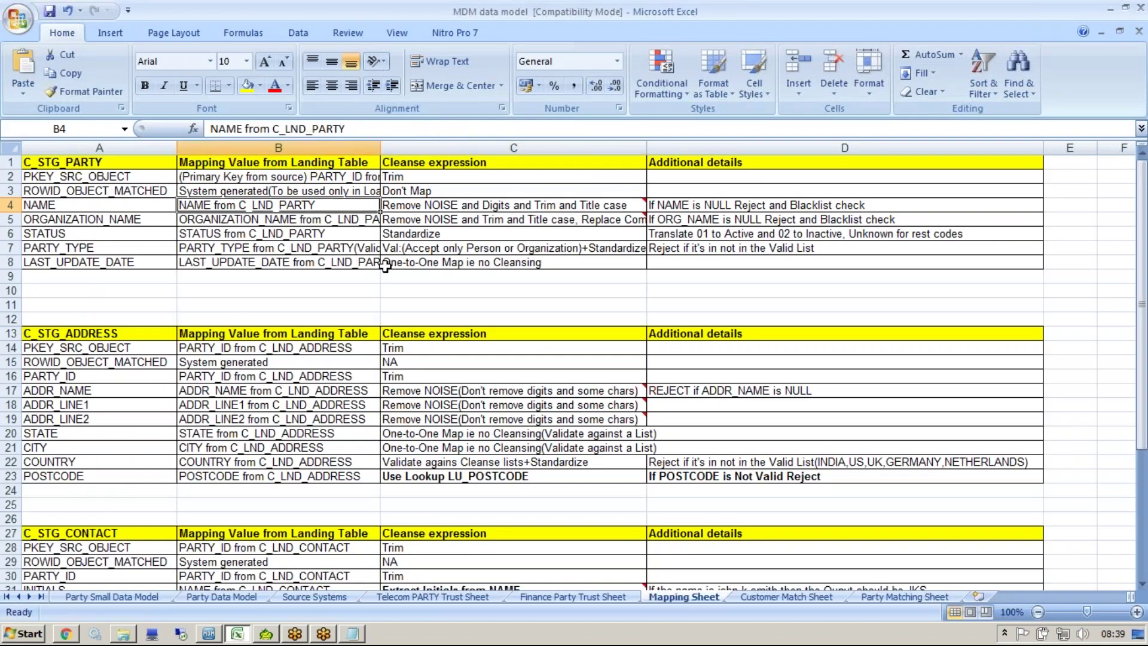
{"action": "left_click", "coordinate": [270, 219]}
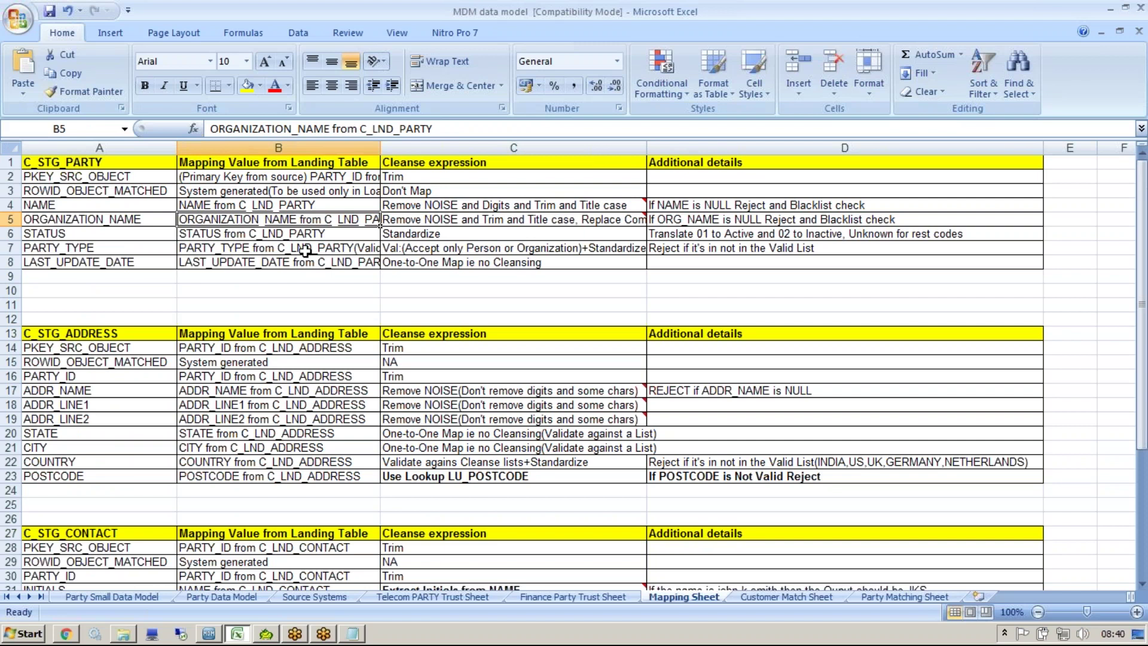
{"action": "left_click", "coordinate": [15, 635]}
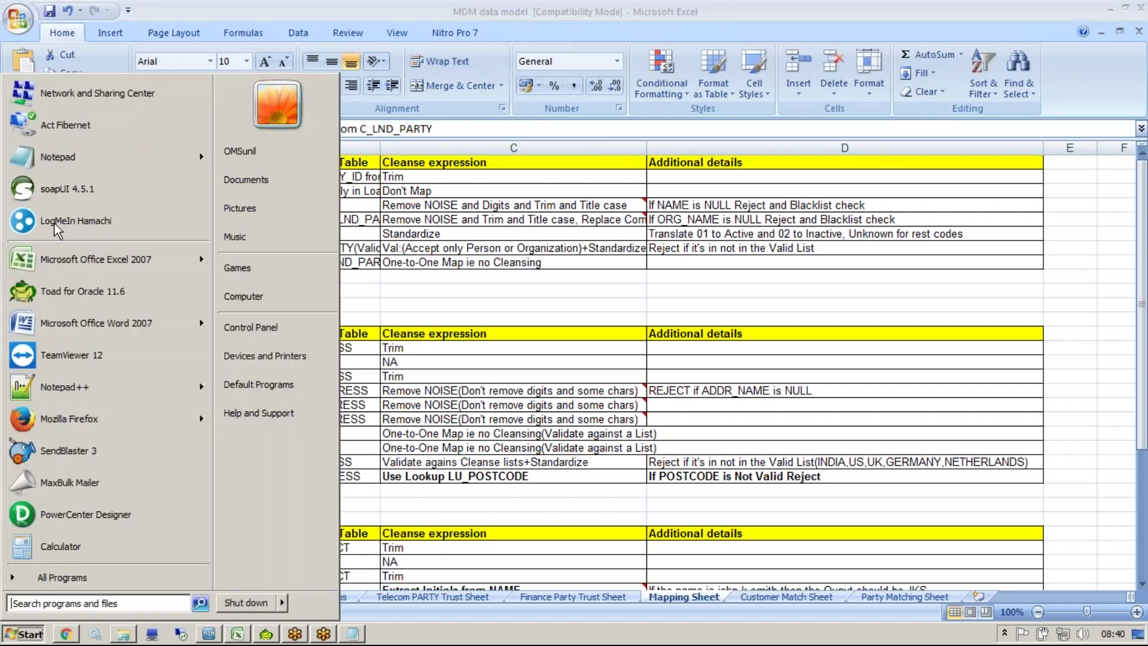
Step: Open a Notepad scratch window over the sheet and note the example '123 limited'
{"action": "left_click", "coordinate": [54, 171]}
{"action": "left_click_drag", "start_coordinate": [427, 168], "coordinate": [467, 308]}
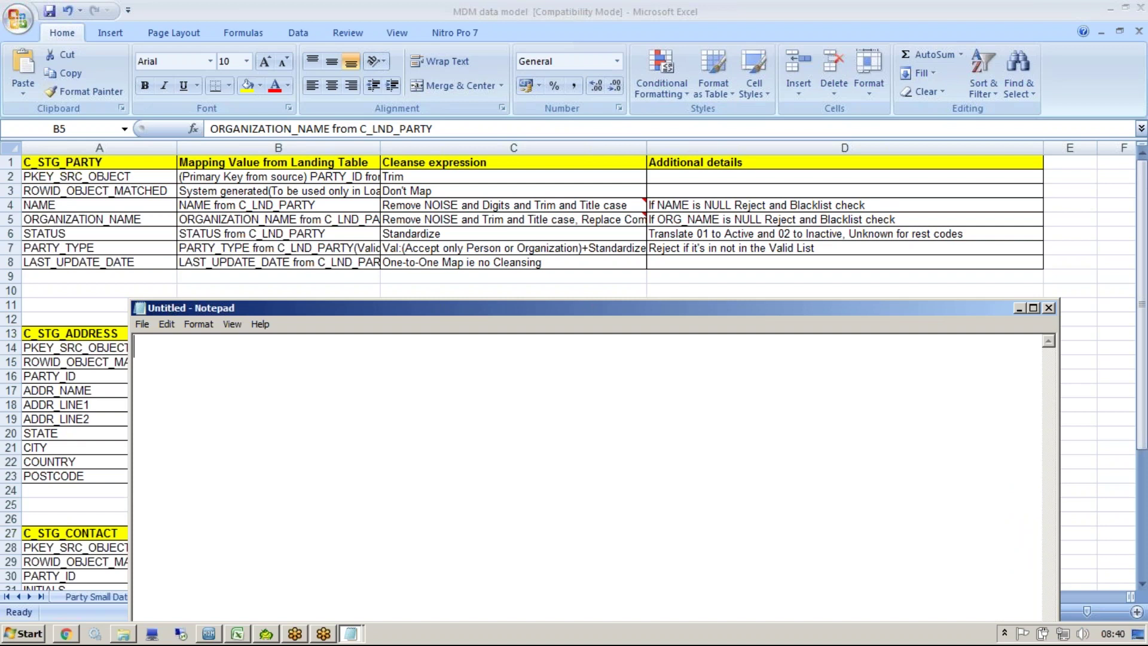
{"action": "type", "text": "123 limited"}
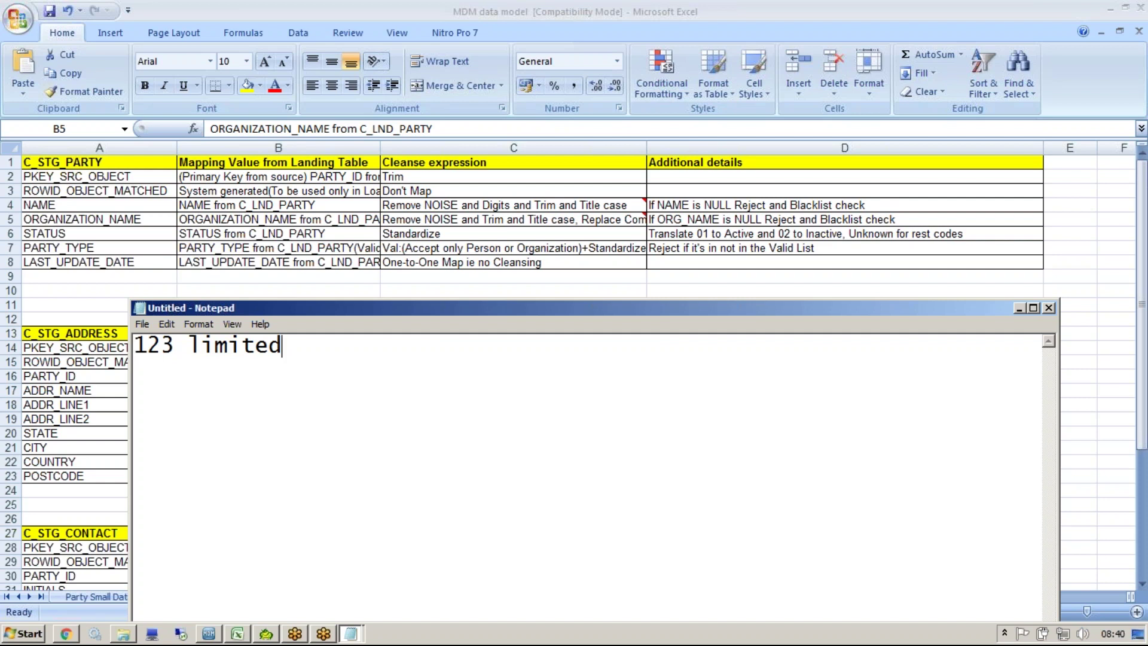
{"action": "left_click", "coordinate": [924, 19]}
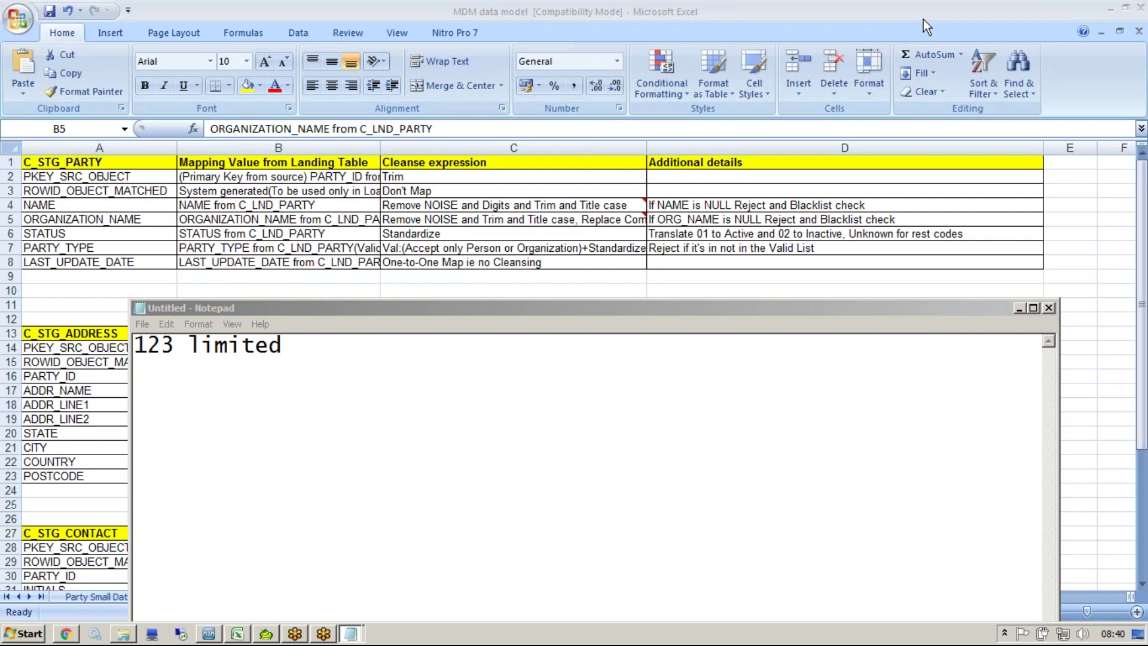
{"action": "left_click", "coordinate": [723, 409]}
Step: Add the example '3M' and a 'digits...' note on new lines
{"action": "key", "text": "Return"}
{"action": "key", "text": "Return"}
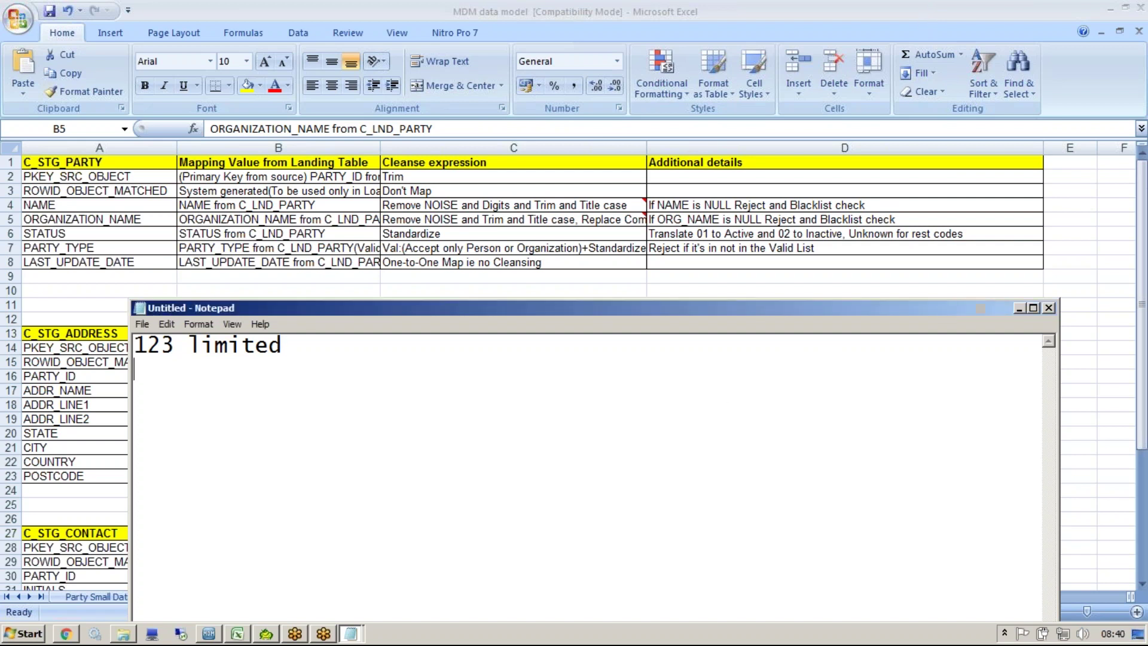
{"action": "type", "text": "2"}
{"action": "key", "text": "BackSpace"}
{"action": "type", "text": "3<"}
{"action": "key", "text": "BackSpace"}
{"action": "type", "text": "M"}
{"action": "type", "text": "digita"}
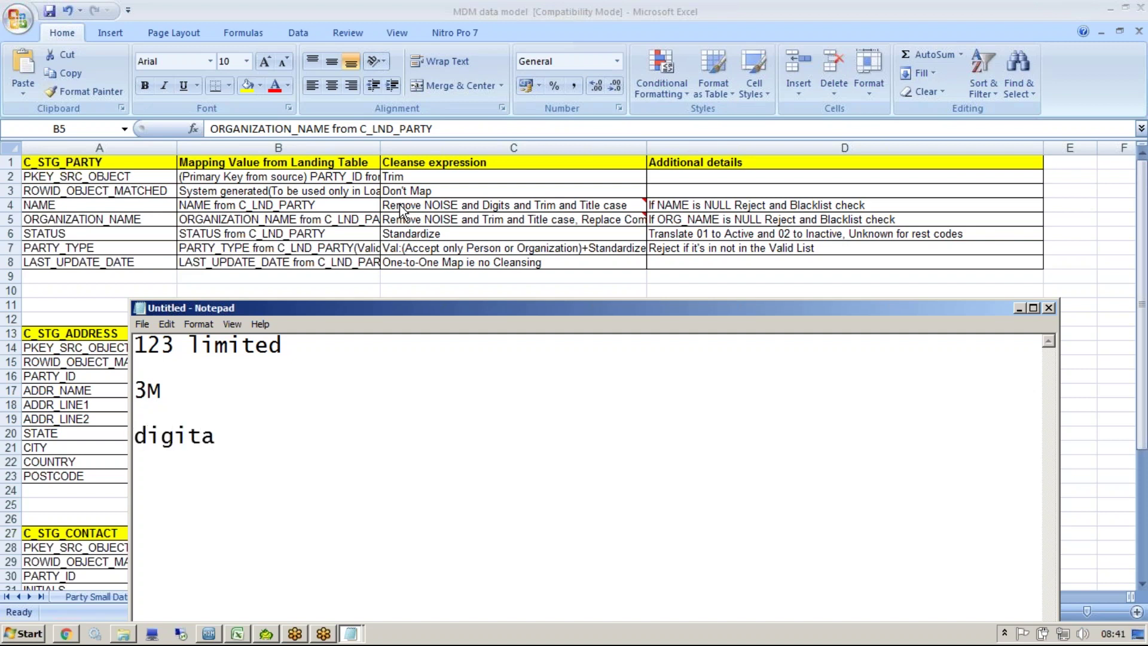
{"action": "key", "text": "BackSpace"}
{"action": "type", "text": "s..."}
{"action": "key", "text": "Return"}
{"action": "type", "text": "_"}
Step: Check the NAME and ORGANIZATION_NAME cleanse rules in C4 and C5 of the spreadsheet
{"action": "left_click", "coordinate": [381, 223]}
{"action": "left_click", "coordinate": [409, 221]}
{"action": "left_click", "coordinate": [427, 207]}
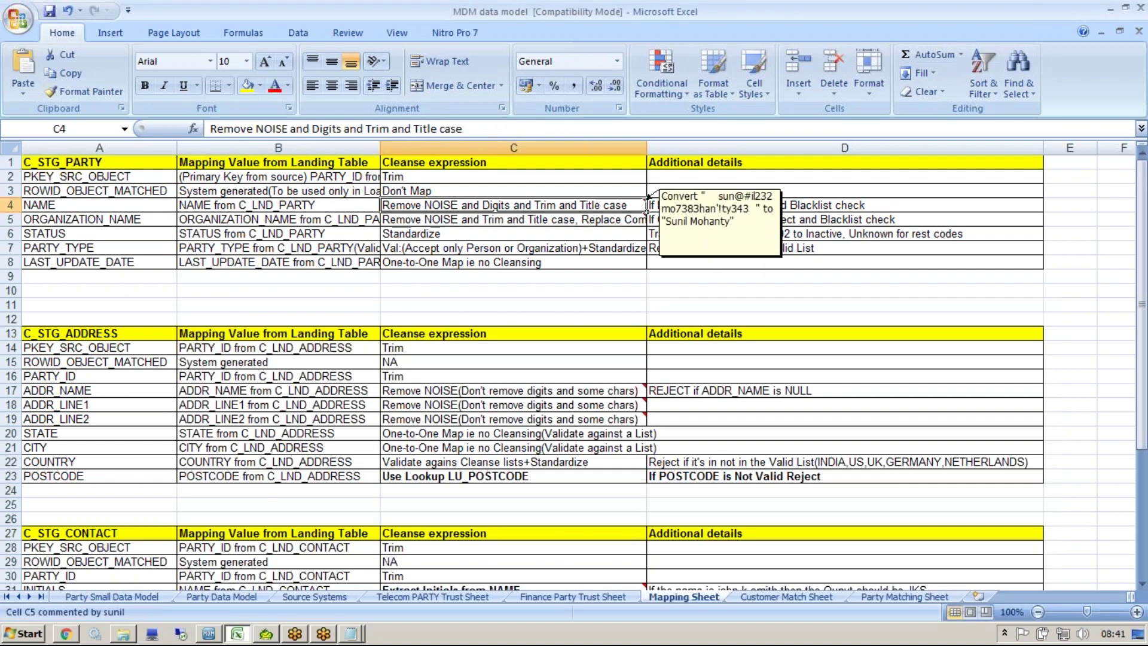
{"action": "left_click", "coordinate": [428, 220]}
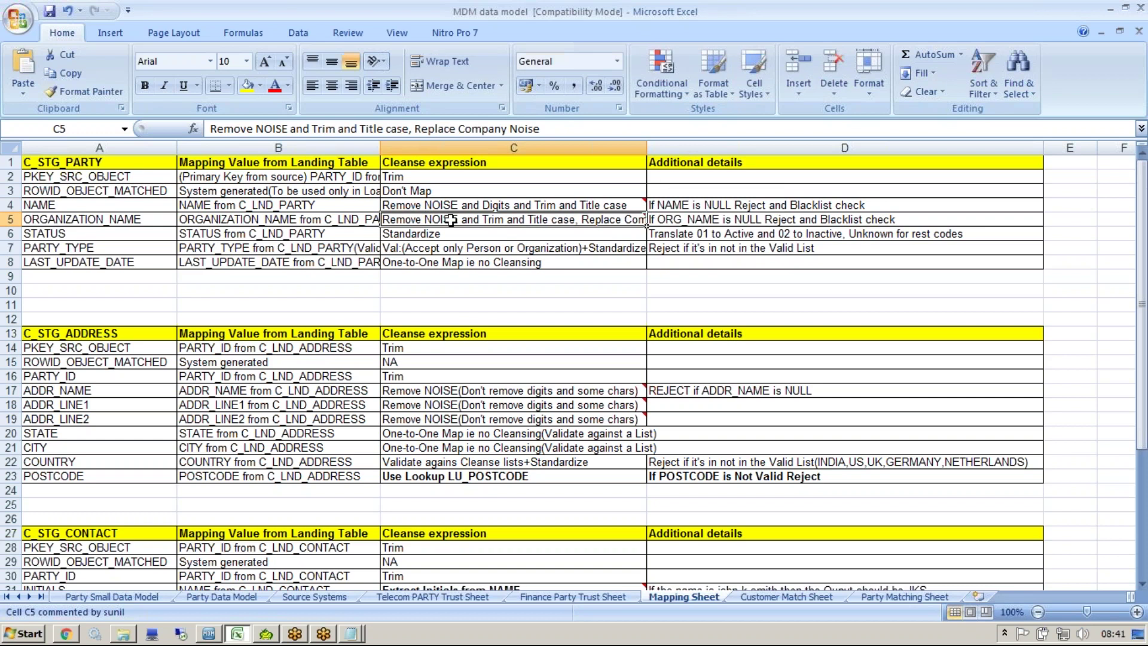
{"action": "key", "text": "alt+Tab"}
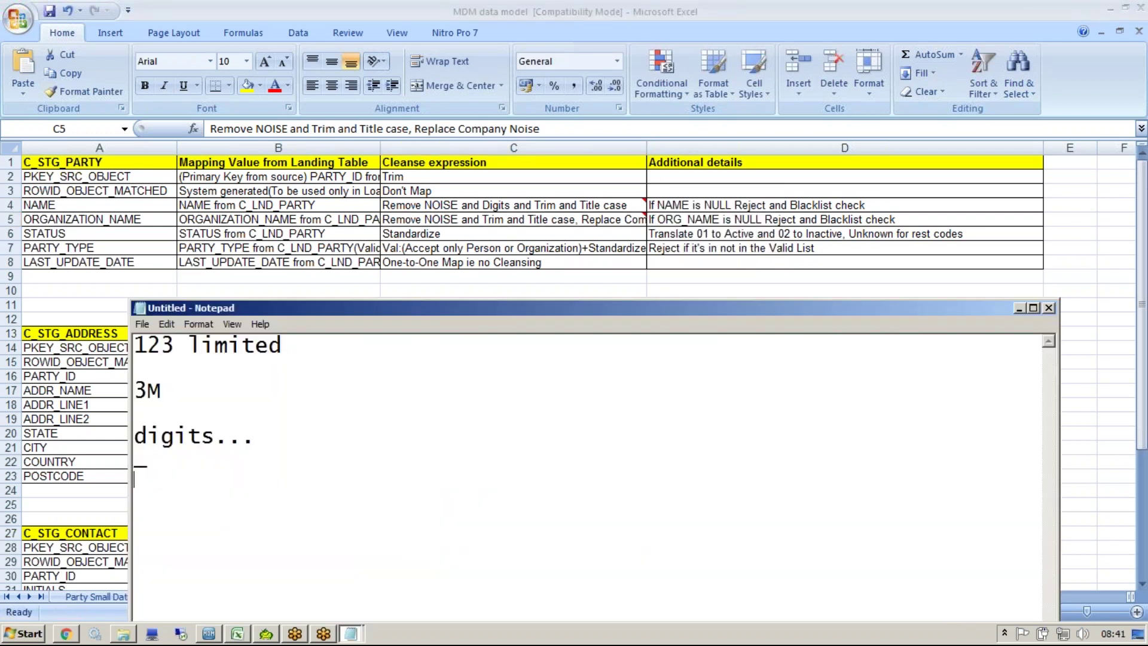
Step: Note the pattern [^a-zA-Z ] and paste a second copy below it
{"action": "key", "text": "Return"}
{"action": "key", "text": "Return"}
{"action": "type", "text": "[]"}
{"action": "key", "text": "Left"}
{"action": "type", "text": "^a-zA-Z"}
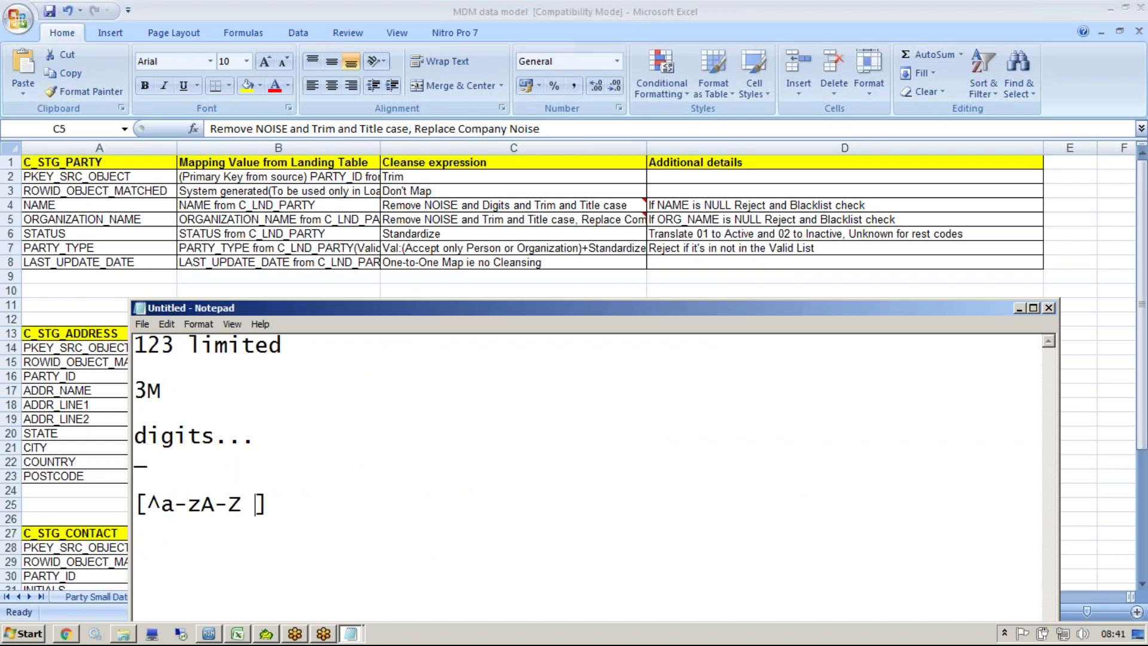
{"action": "key", "text": "shift+End"}
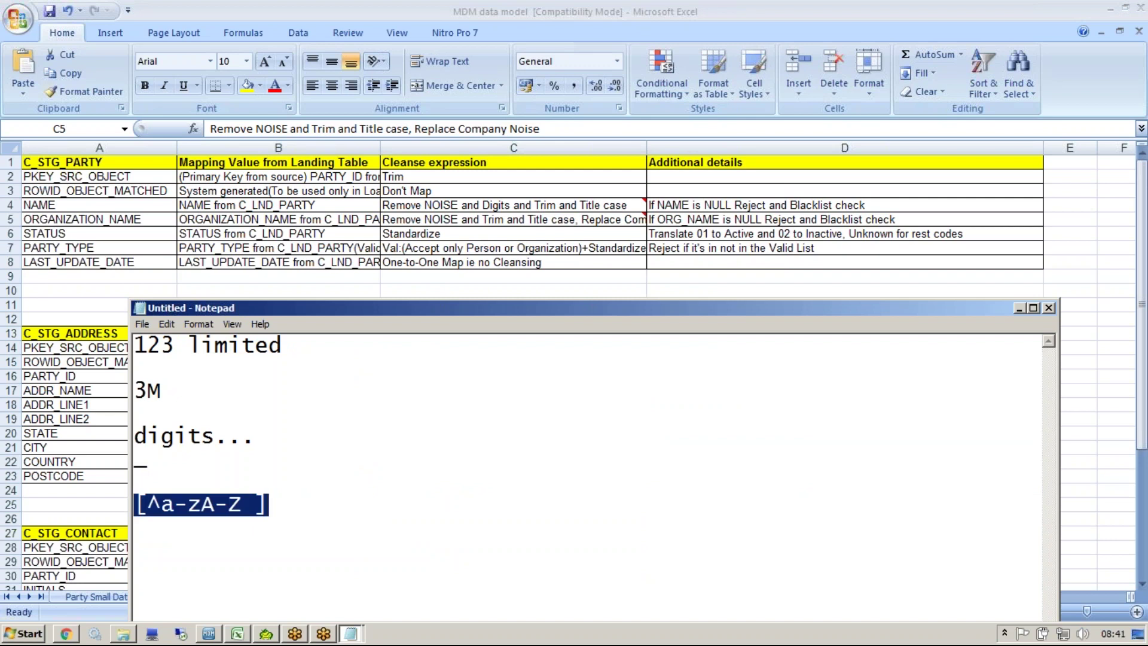
{"action": "key", "text": "ctrl+c"}
{"action": "key", "text": "End"}
{"action": "key", "text": "Return"}
{"action": "key", "text": "Return"}
{"action": "key", "text": "ctrl+v"}
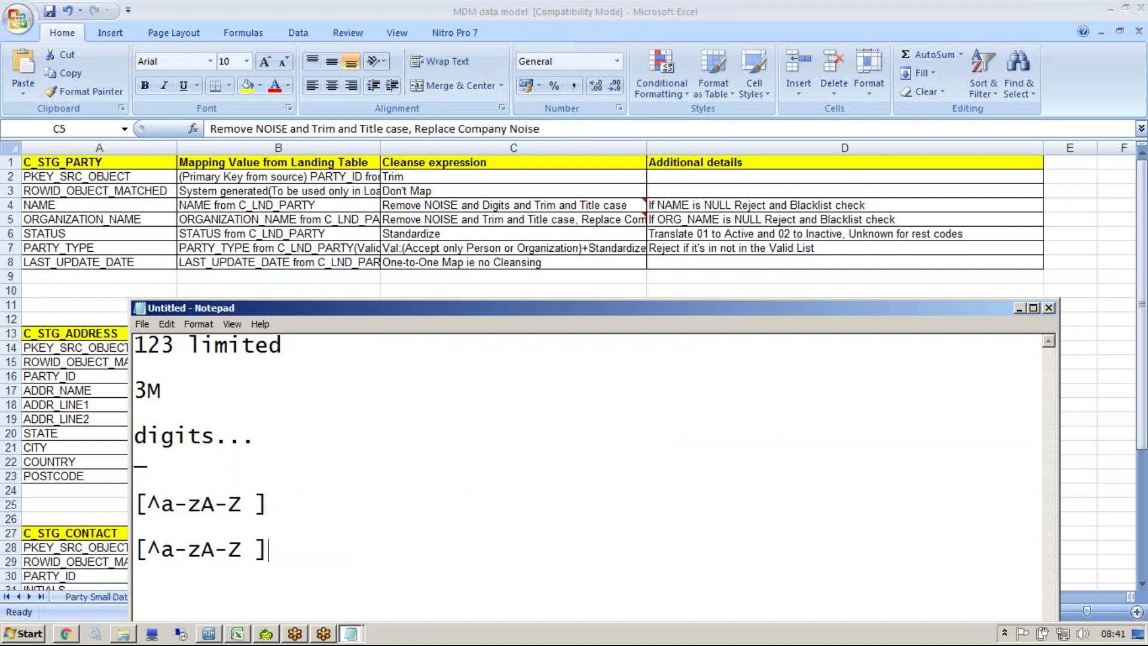
Step: Extend the second copy to [^a-zA-Z0-9_/ ], select it, and recheck the NAME rule
{"action": "left_click", "coordinate": [242, 566]}
{"action": "type", "text": "0-9"}
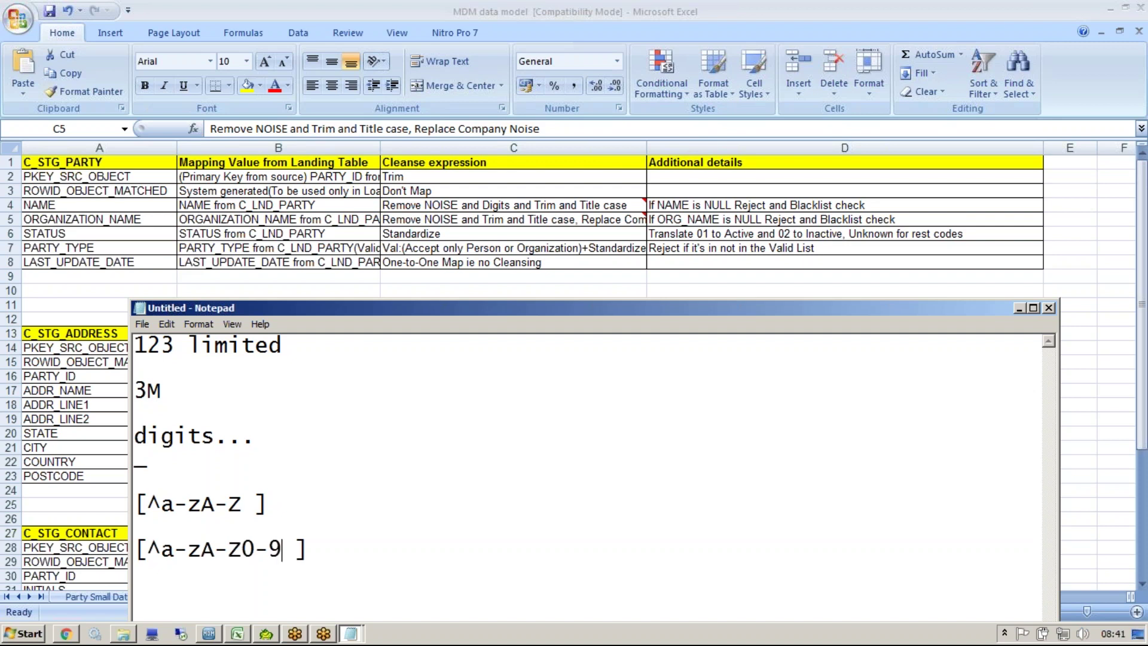
{"action": "type", "text": "_/"}
{"action": "left_click_drag", "start_coordinate": [357, 553], "coordinate": [135, 547]}
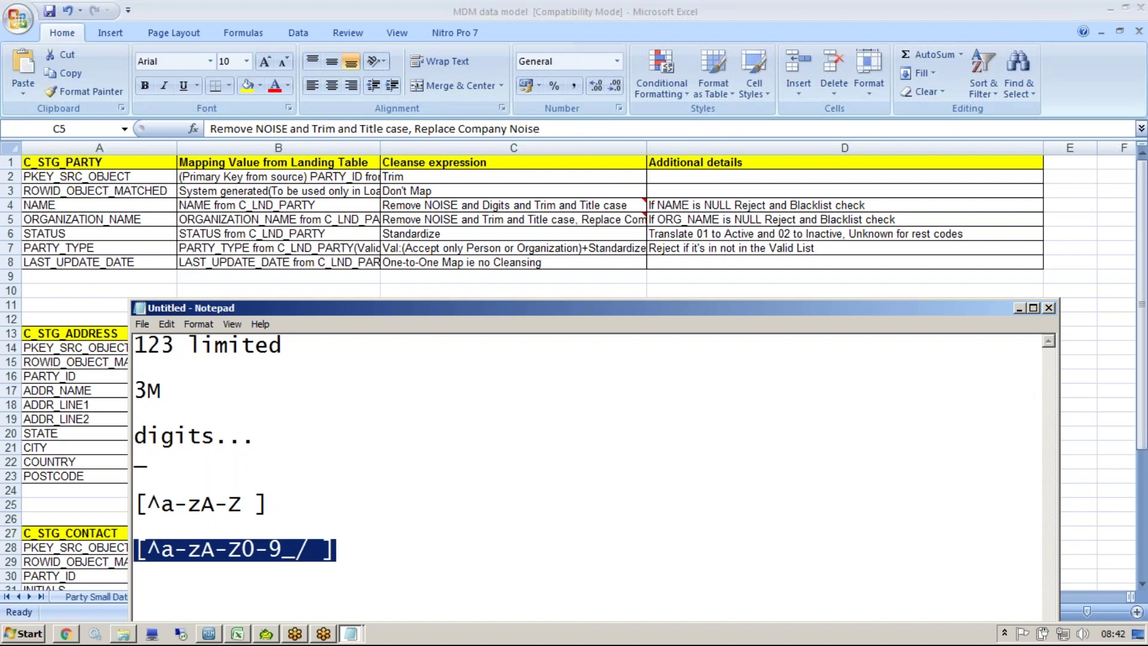
{"action": "left_click", "coordinate": [364, 541]}
{"action": "left_click_drag", "start_coordinate": [345, 544], "coordinate": [117, 551]}
{"action": "left_click", "coordinate": [410, 220]}
{"action": "left_click", "coordinate": [419, 205]}
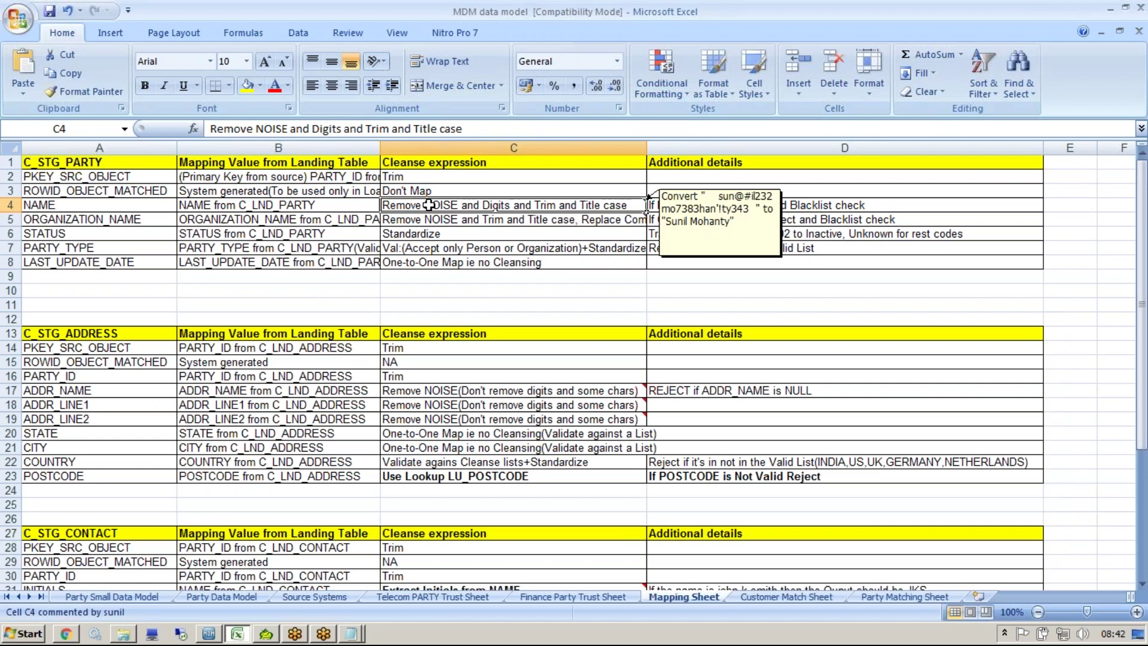
Step: Inspect the NAME and ORGANIZATION_NAME cleanse rule text in cells C4 and C5
{"action": "double_click", "coordinate": [598, 207]}
{"action": "left_click", "coordinate": [580, 223]}
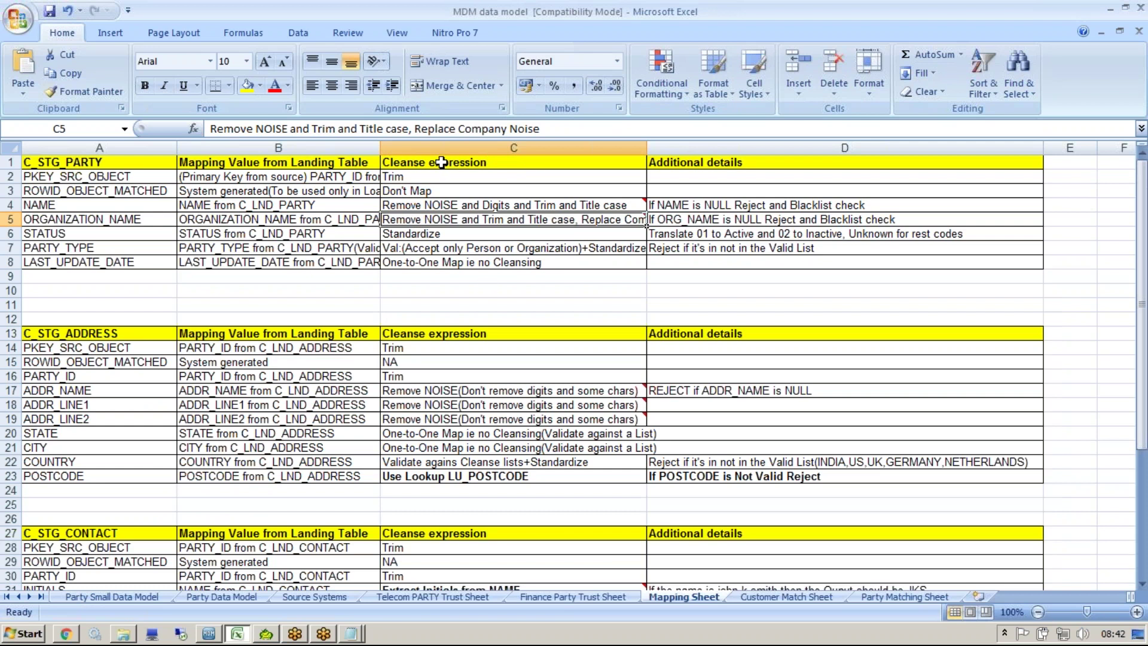
{"action": "left_click", "coordinate": [488, 252]}
{"action": "mouse_move", "coordinate": [466, 220]}
{"action": "left_mouse_down"}
{"action": "mouse_move", "coordinate": [444, 183]}
{"action": "mouse_move", "coordinate": [456, 221]}
{"action": "left_mouse_up"}
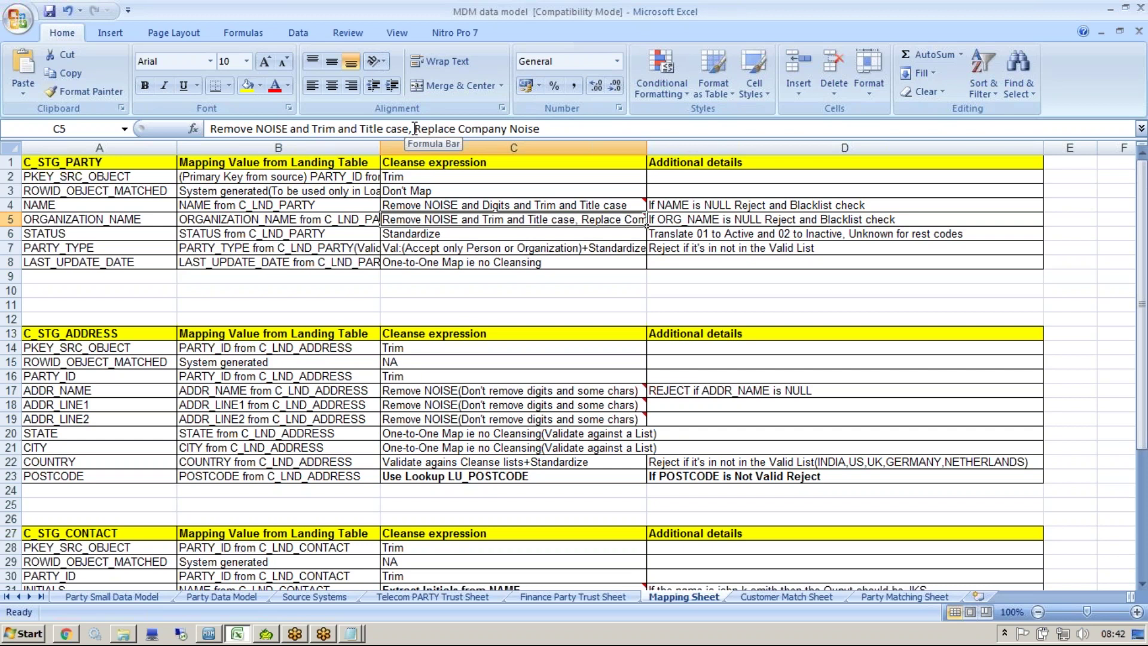
{"action": "left_click", "coordinate": [645, 209]}
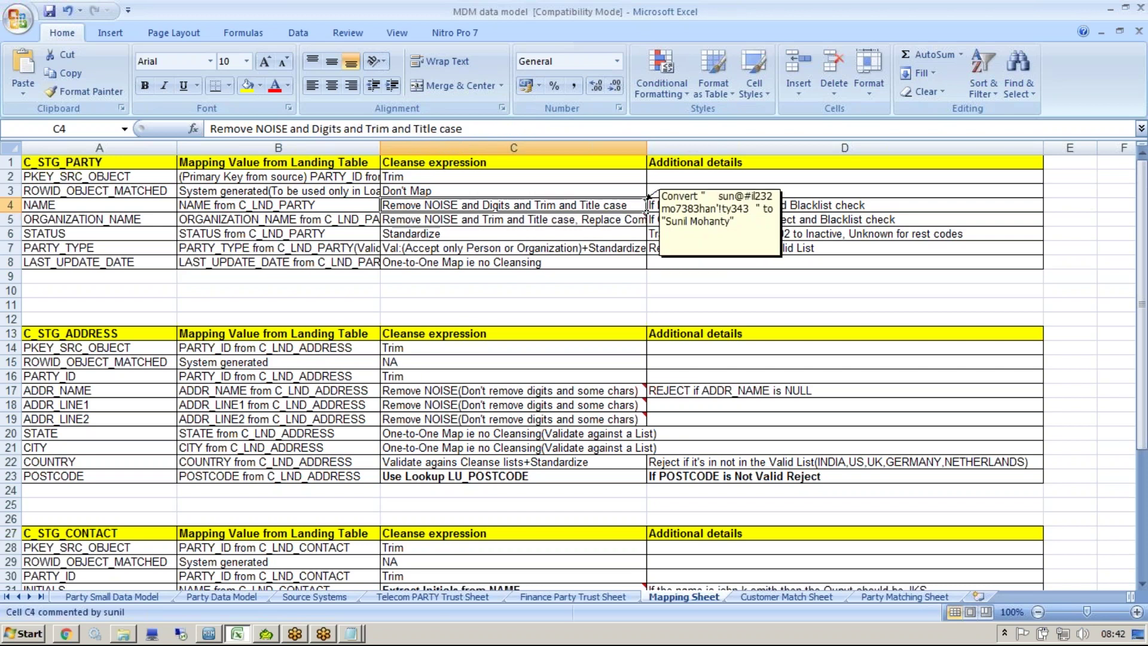
{"action": "double_click", "coordinate": [399, 221]}
{"action": "left_click_drag", "start_coordinate": [383, 220], "coordinate": [580, 219]}
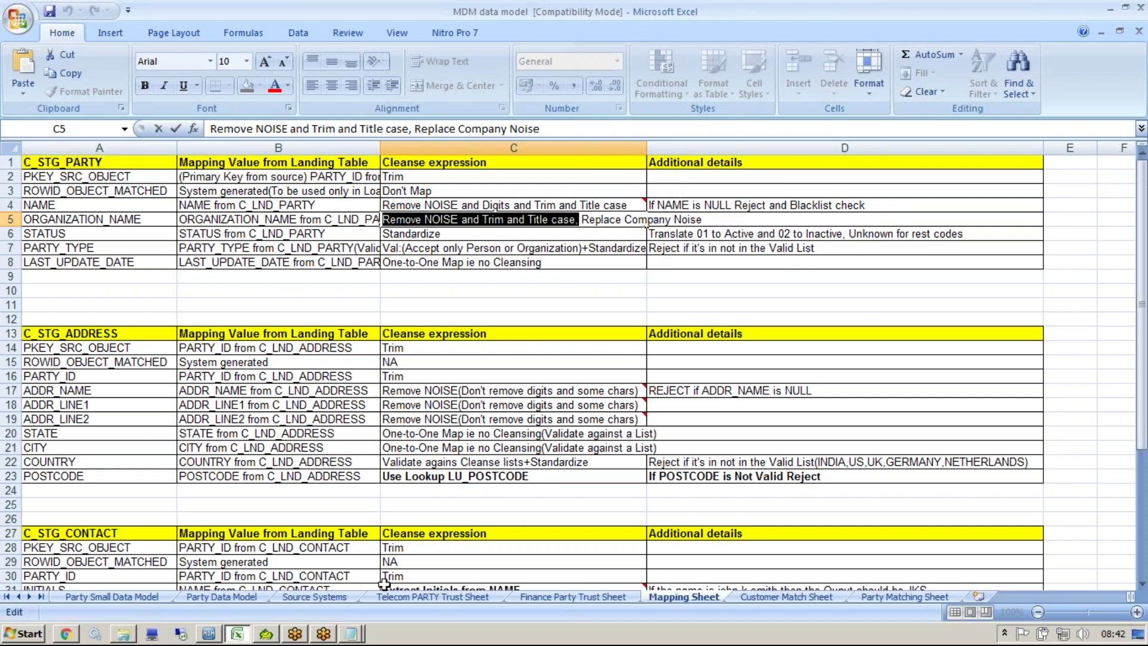
Step: Replace C5's note text with the [^a-zA-Z0-9_/ ] pattern taken from Notepad
{"action": "key", "text": "alt+Tab"}
{"action": "left_click_drag", "start_coordinate": [347, 553], "coordinate": [127, 552]}
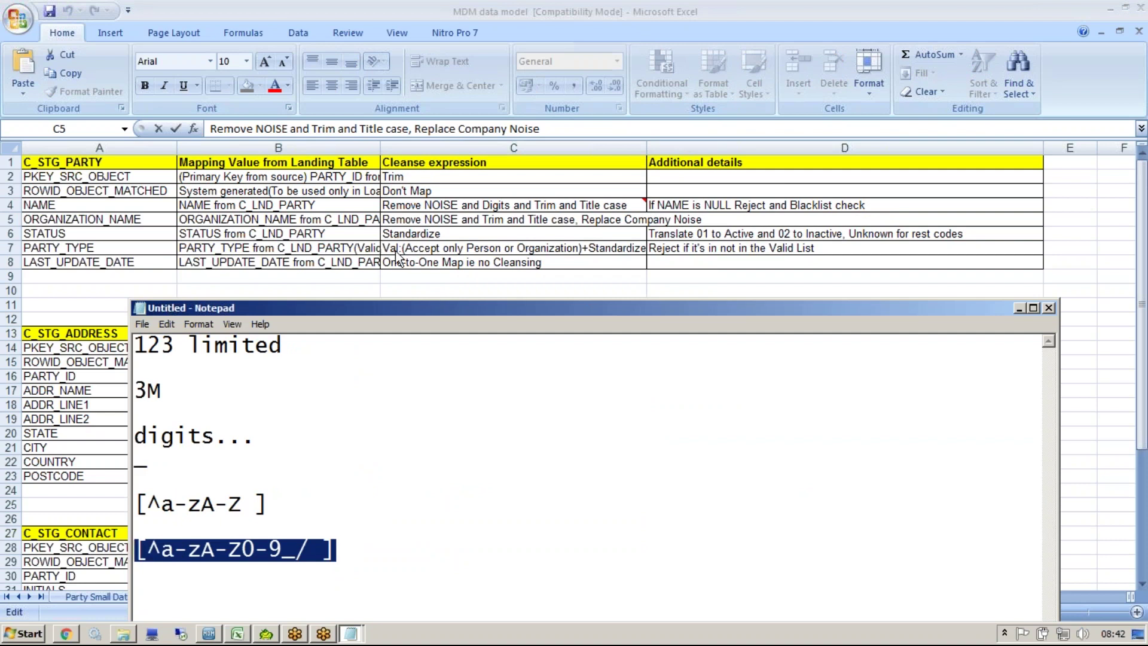
{"action": "key", "text": "alt+Tab"}
{"action": "left_click", "coordinate": [589, 233]}
{"action": "left_click", "coordinate": [589, 220]}
{"action": "right_click", "coordinate": [589, 222]}
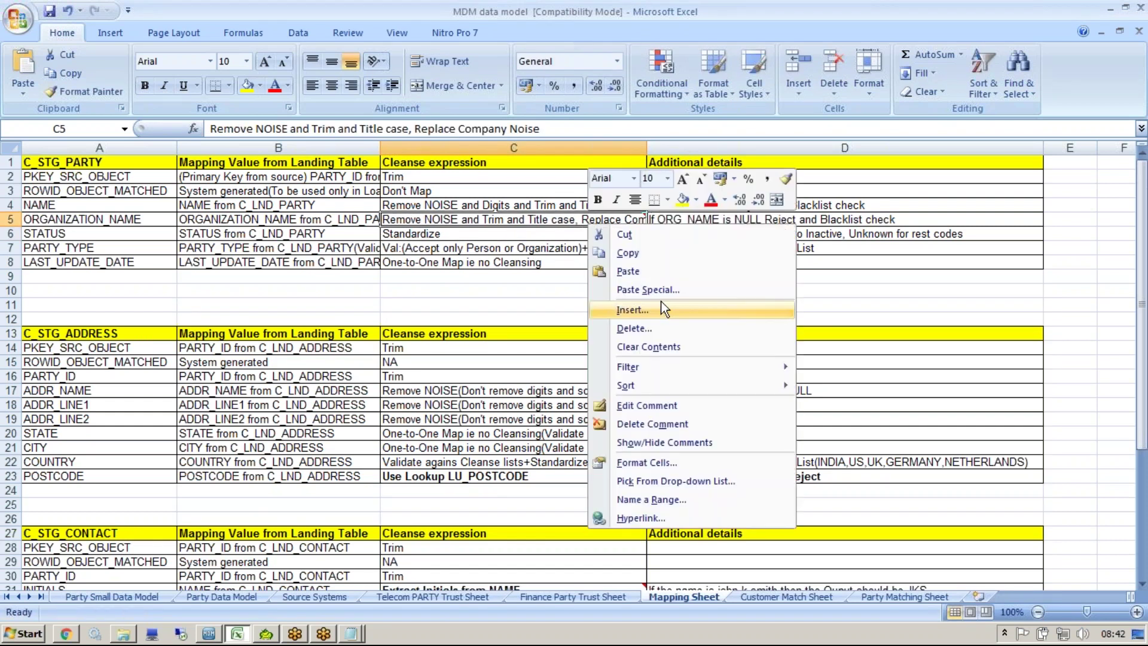
{"action": "left_click", "coordinate": [649, 407]}
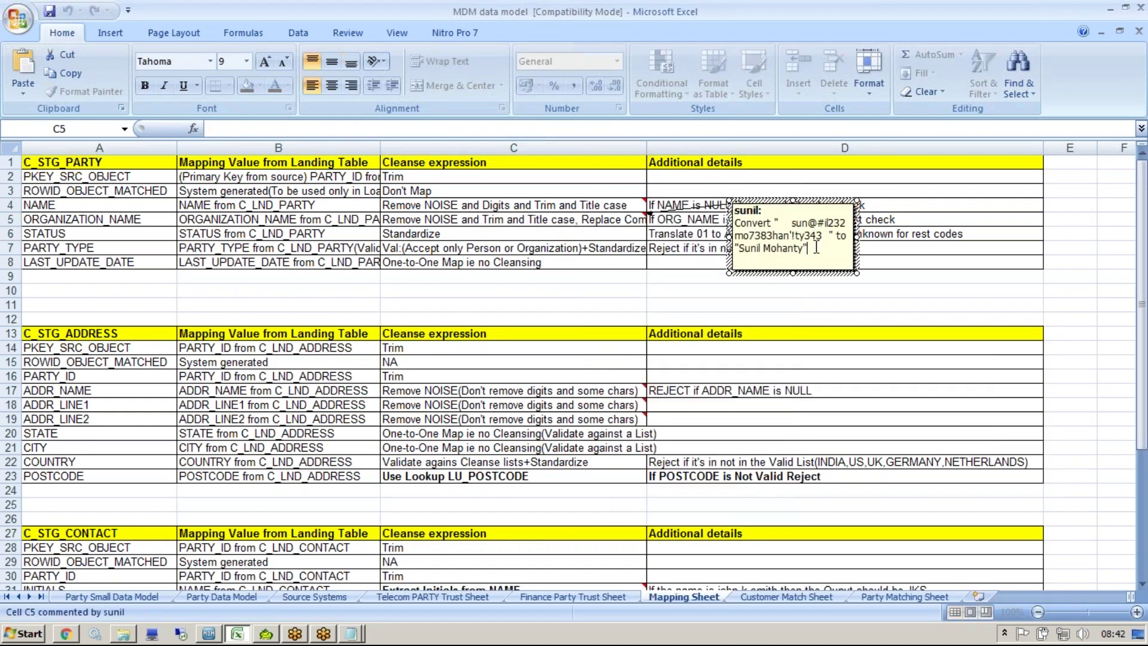
{"action": "left_click_drag", "start_coordinate": [735, 222], "coordinate": [808, 248]}
{"action": "key", "text": "ctrl+v"}
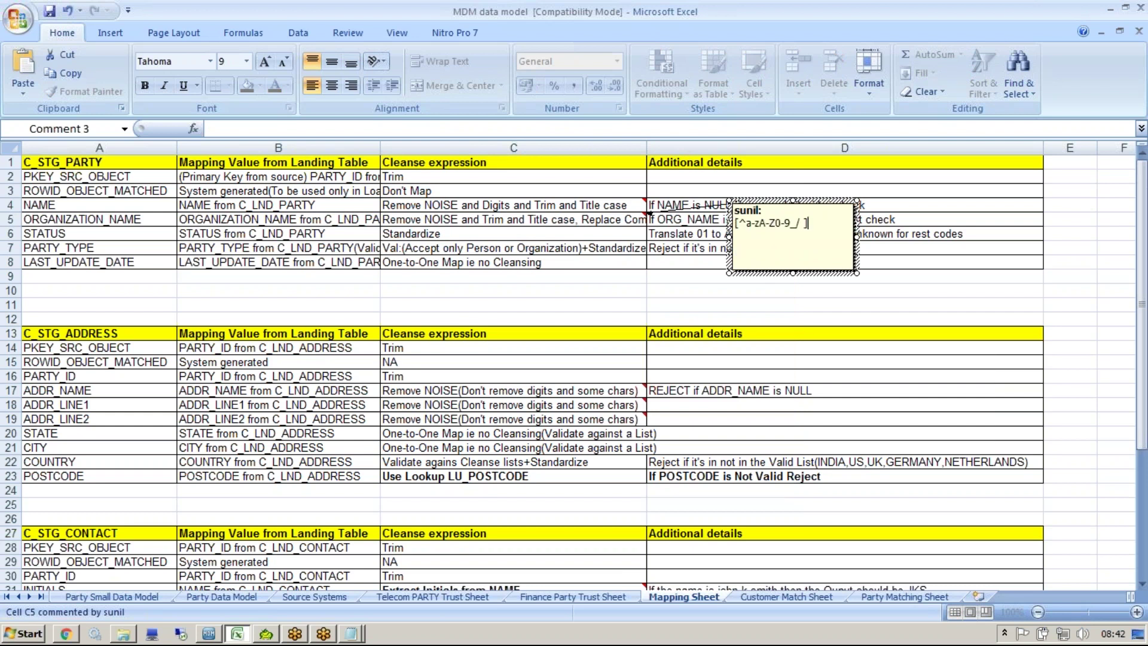
{"action": "left_click", "coordinate": [668, 358]}
{"action": "key", "text": "alt"}
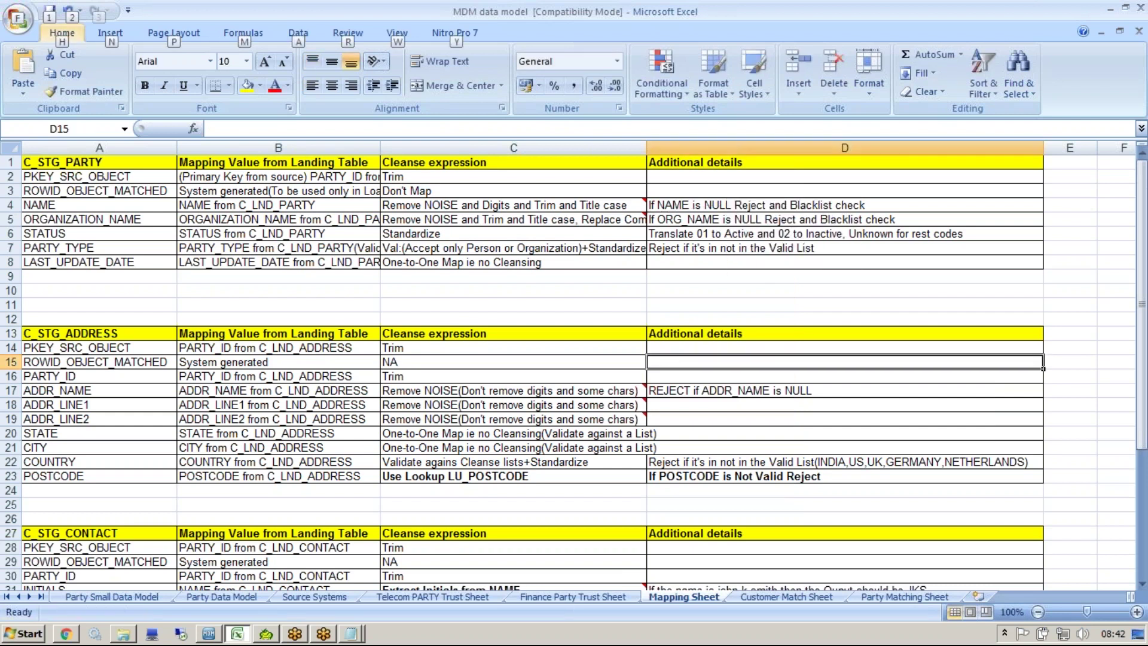
Step: Check C5's note and mark 'Replace Company Noise' in its rule text
{"action": "left_click", "coordinate": [580, 248]}
{"action": "left_click", "coordinate": [643, 220]}
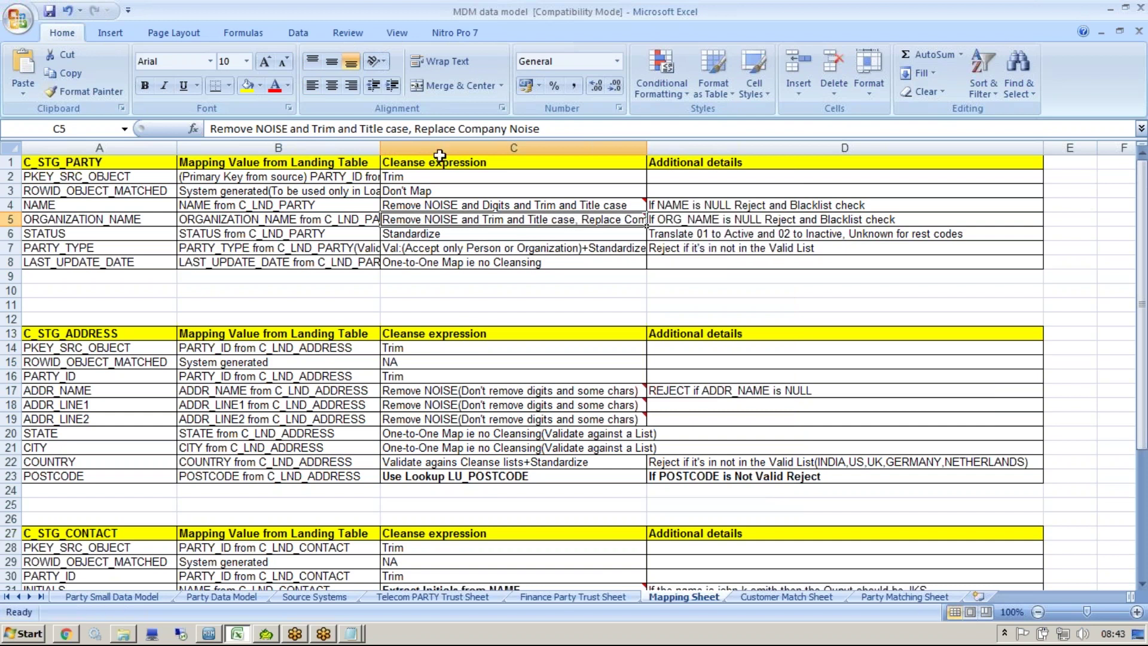
{"action": "left_click_drag", "start_coordinate": [414, 129], "coordinate": [599, 129]}
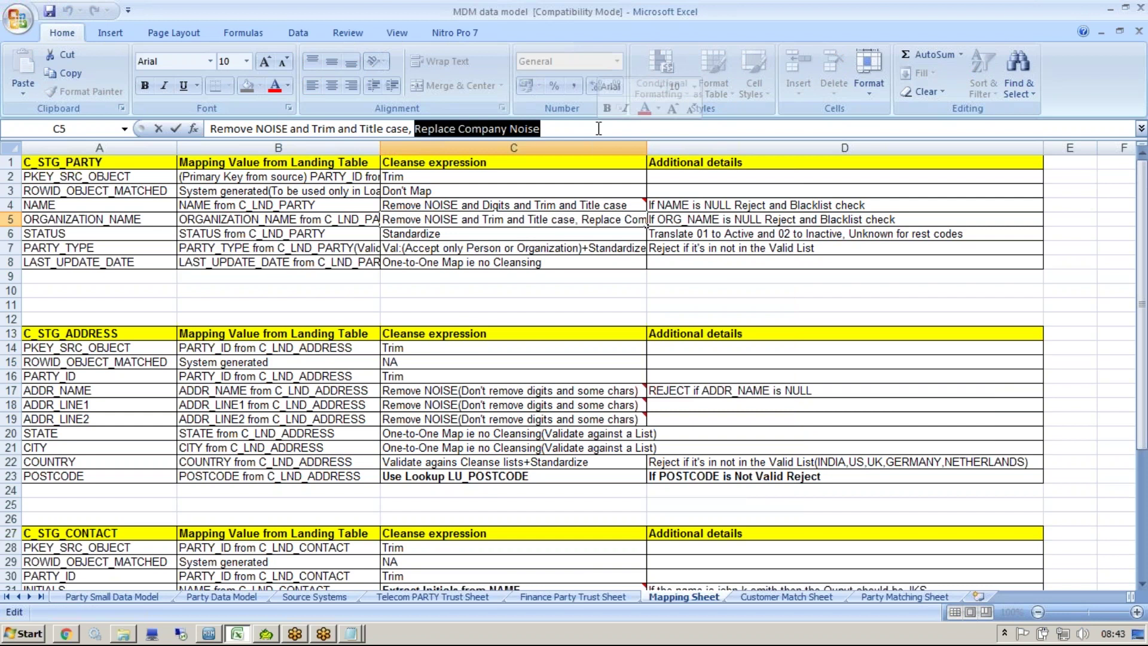
Step: Clear the old Notepad notes and type 'cisco pvt ltd' as the first example
{"action": "left_click", "coordinate": [351, 633]}
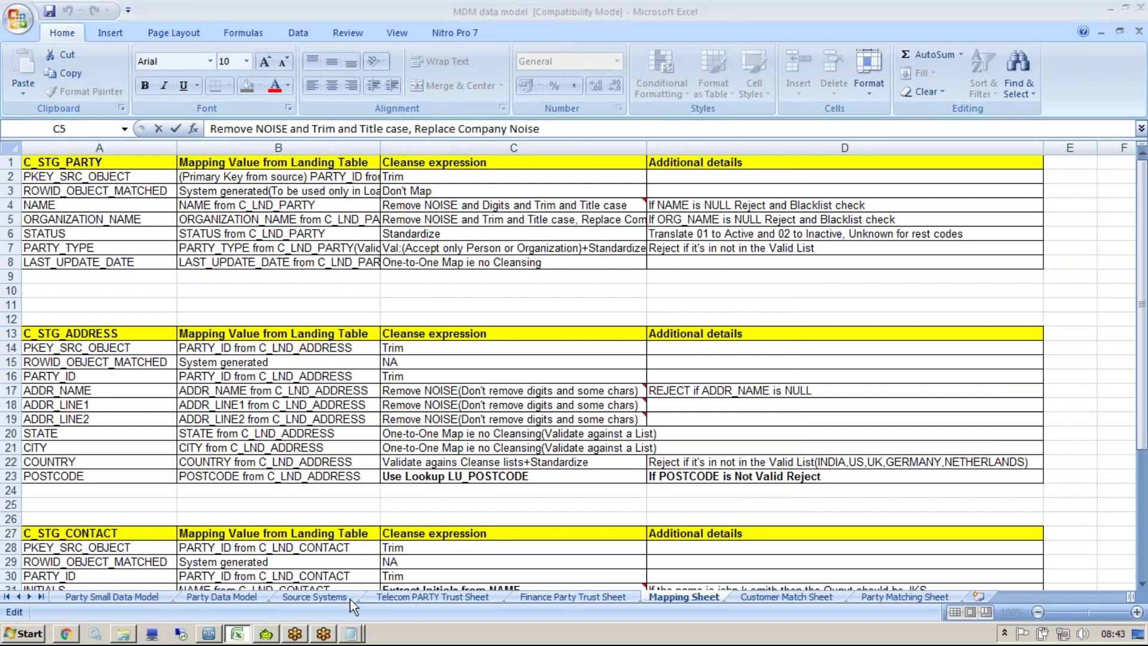
{"action": "key", "text": "ctrl+a"}
{"action": "key", "text": "Delete"}
{"action": "key", "text": "Return"}
{"action": "type", "text": "Cisco "}
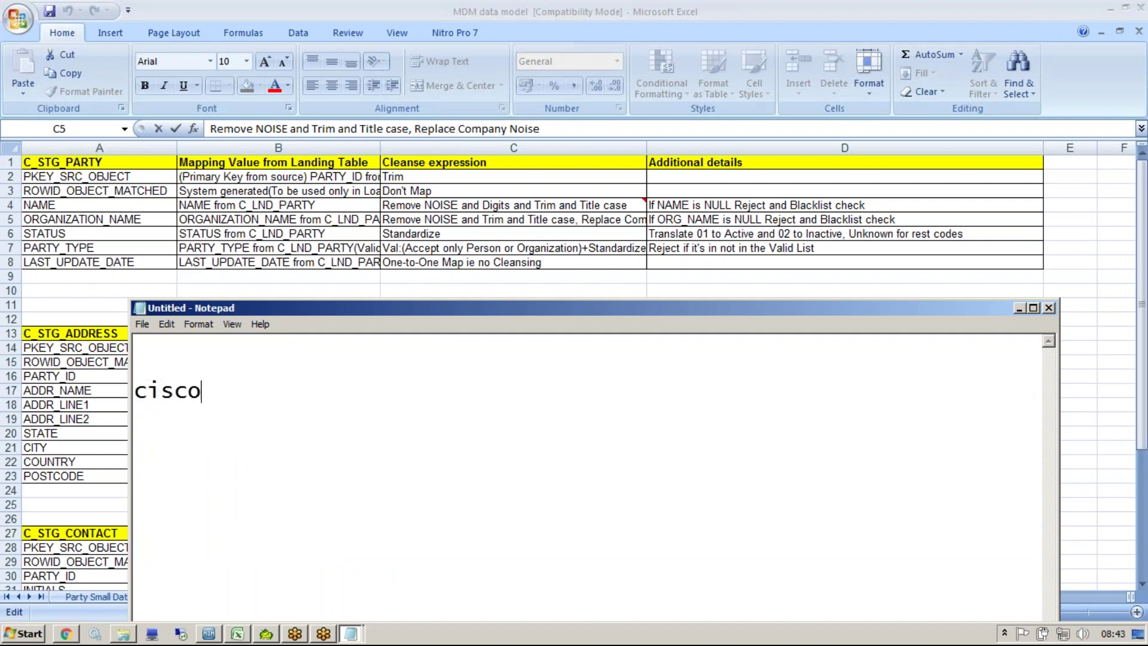
{"action": "type", "text": "in"}
{"action": "key", "text": "BackSpace"}
{"action": "key", "text": "BackSpace"}
{"action": "type", "text": "pt"}
{"action": "key", "text": "BackSpace"}
{"action": "type", "text": "vt"}
{"action": "type", "text": " lts"}
{"action": "key", "text": "BackSpace"}
{"action": "type", "text": "d"}
Step: Add 'cisco inc' and 'cisco corp' on new lines and mark each name's suffix
{"action": "key", "text": "Return"}
{"action": "type", "text": "cisc"}
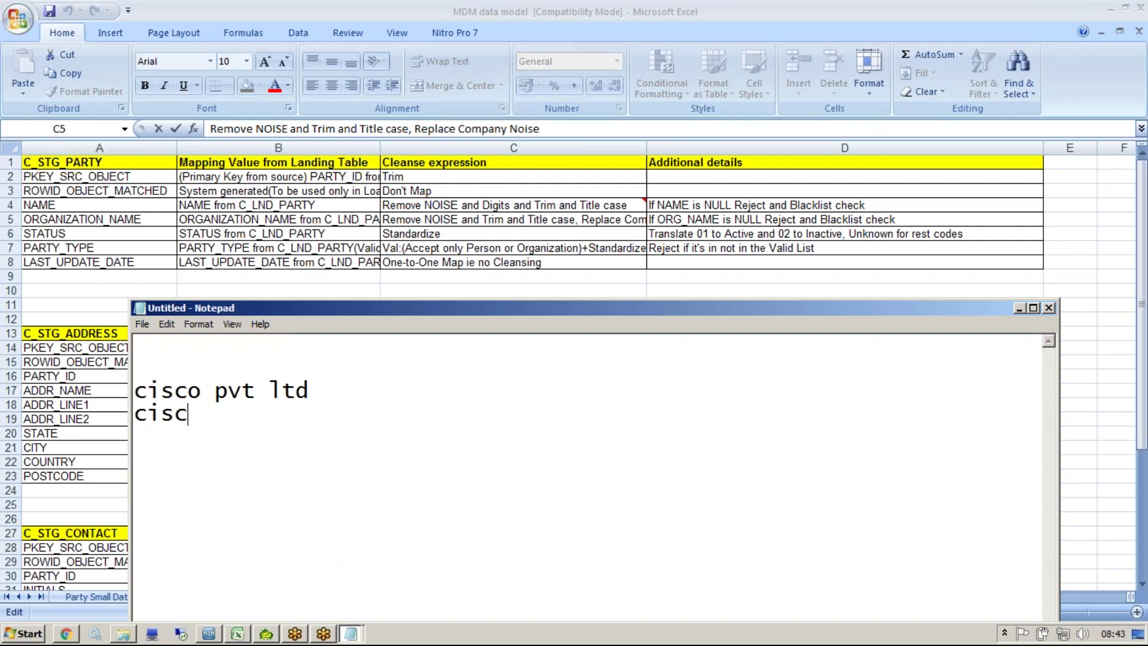
{"action": "type", "text": "o inc"}
{"action": "key", "text": "Return"}
{"action": "type", "text": "cisc"}
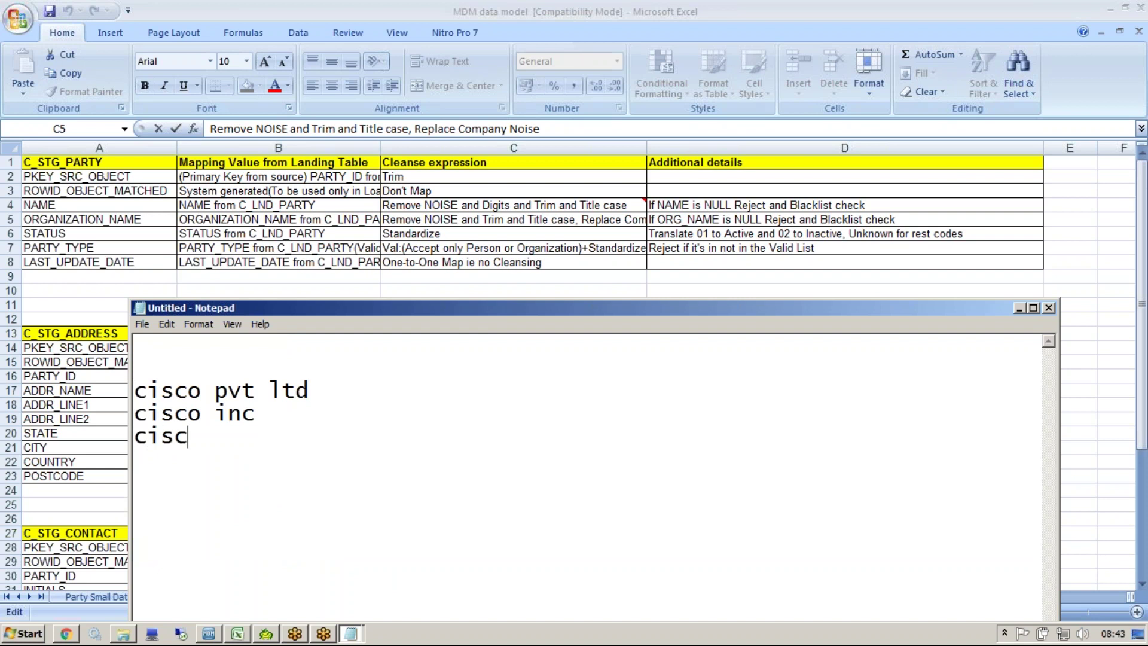
{"action": "type", "text": "o corp"}
{"action": "left_click_drag", "start_coordinate": [201, 392], "coordinate": [367, 398]}
{"action": "left_click_drag", "start_coordinate": [202, 413], "coordinate": [330, 416]}
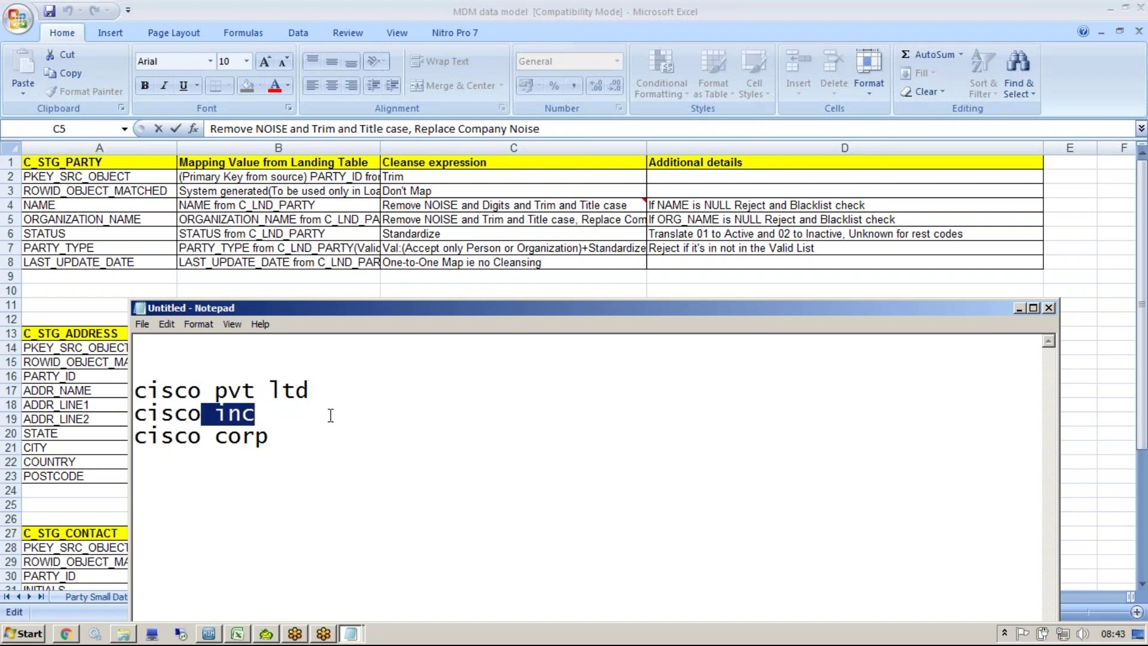
{"action": "left_click_drag", "start_coordinate": [205, 436], "coordinate": [352, 438]}
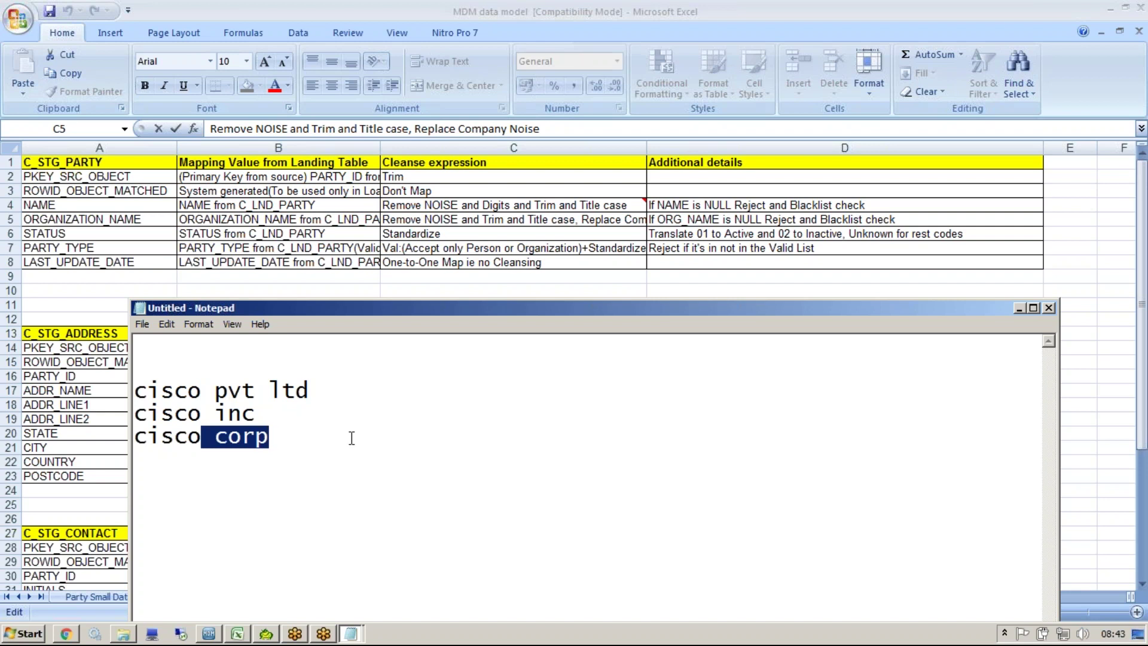
Step: Open the CL-Company Noise function under Noise Filters and show its cleanse list
{"action": "left_click", "coordinate": [209, 633]}
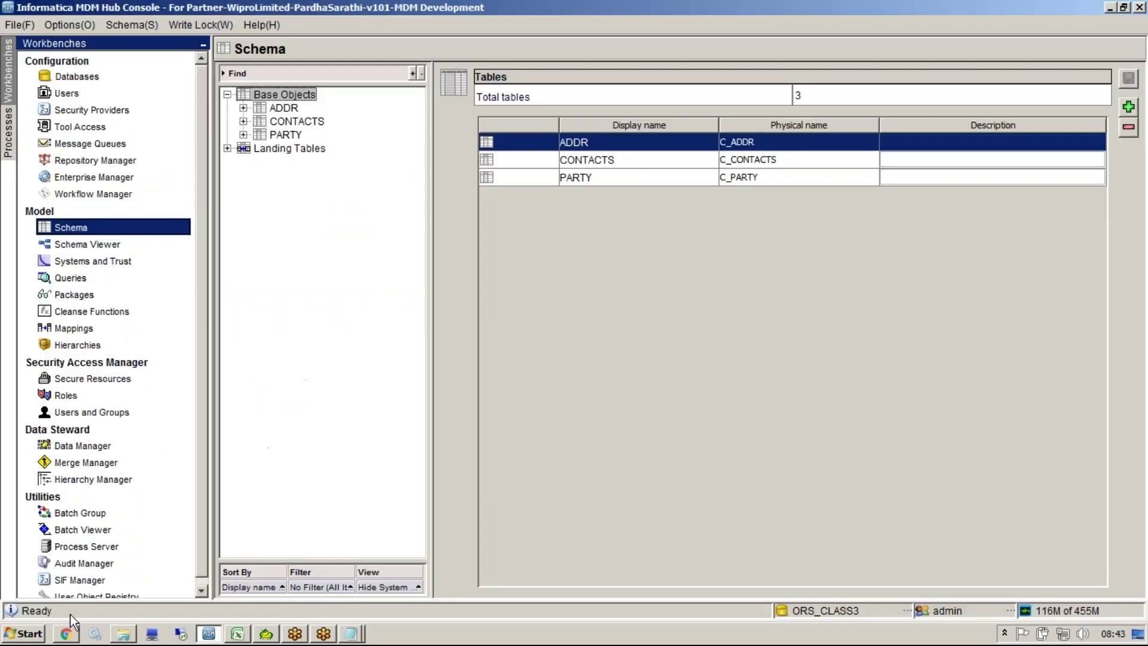
{"action": "left_click", "coordinate": [123, 312]}
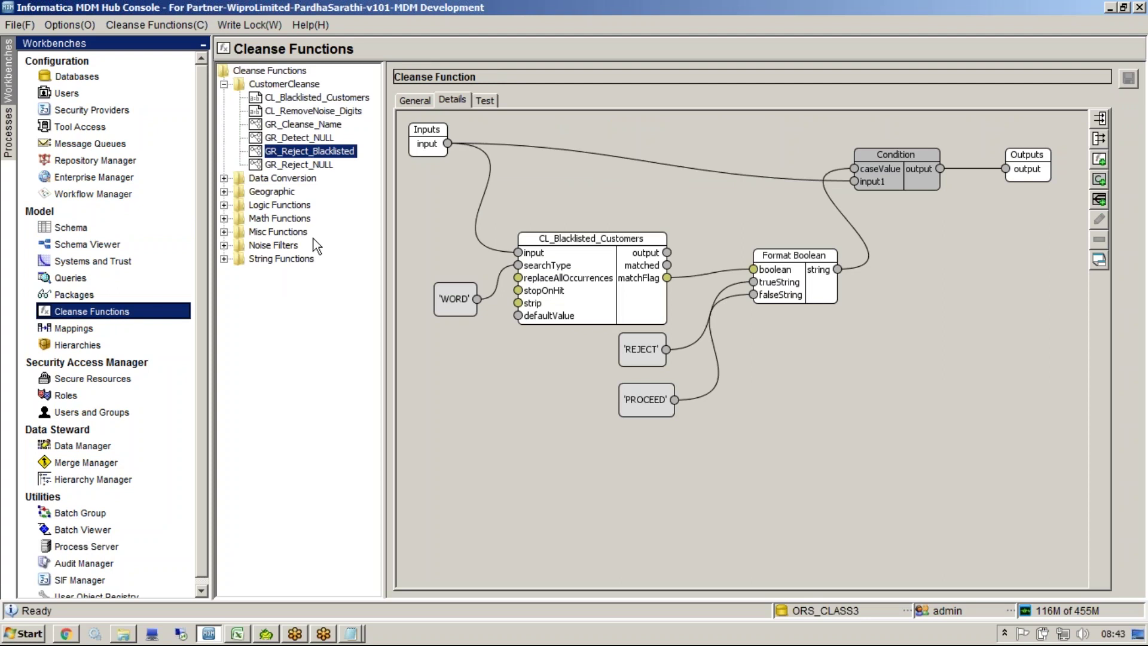
{"action": "double_click", "coordinate": [288, 247]}
{"action": "left_click", "coordinate": [309, 262]}
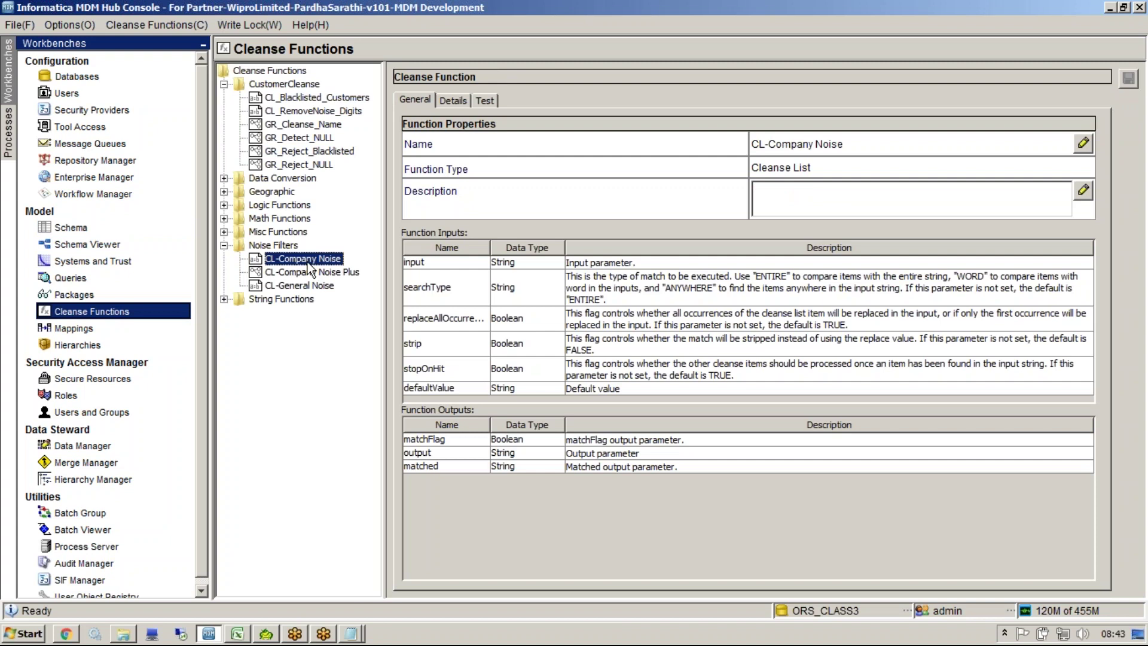
{"action": "left_click", "coordinate": [455, 100]}
Step: Browse the 14 noise words, including Comp, Co, Company and Corporation
{"action": "left_click", "coordinate": [689, 213]}
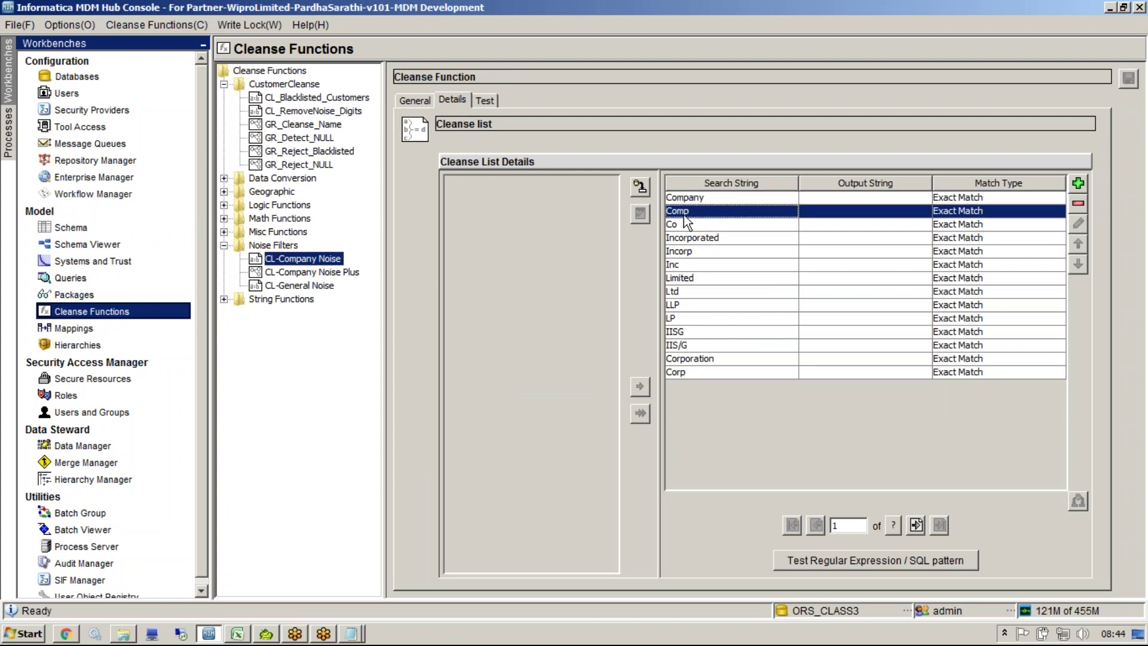
{"action": "left_click", "coordinate": [688, 224]}
{"action": "left_click", "coordinate": [710, 250]}
{"action": "left_click_drag", "start_coordinate": [689, 199], "coordinate": [695, 400]}
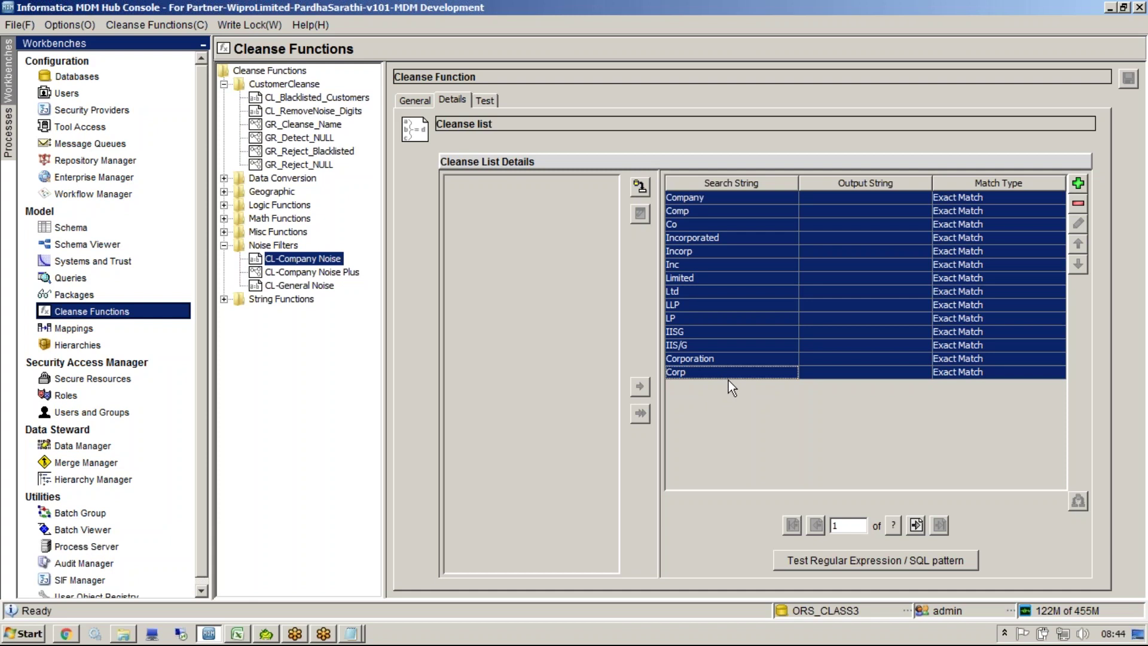
{"action": "left_click", "coordinate": [723, 359]}
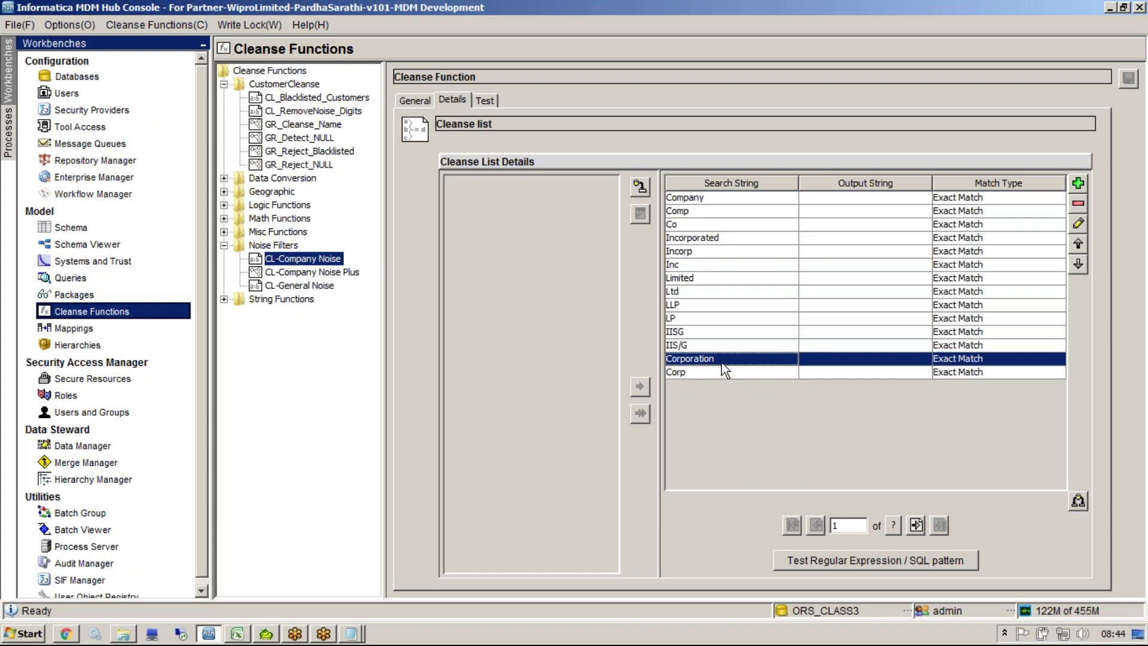
Step: Return to Excel and review C5's cleanse expression ending in 'Replace Company Noise'
{"action": "left_click", "coordinate": [257, 637]}
{"action": "left_click", "coordinate": [237, 634]}
{"action": "left_click", "coordinate": [598, 233]}
{"action": "left_click", "coordinate": [634, 219]}
{"action": "left_click_drag", "start_coordinate": [385, 219], "coordinate": [707, 221]}
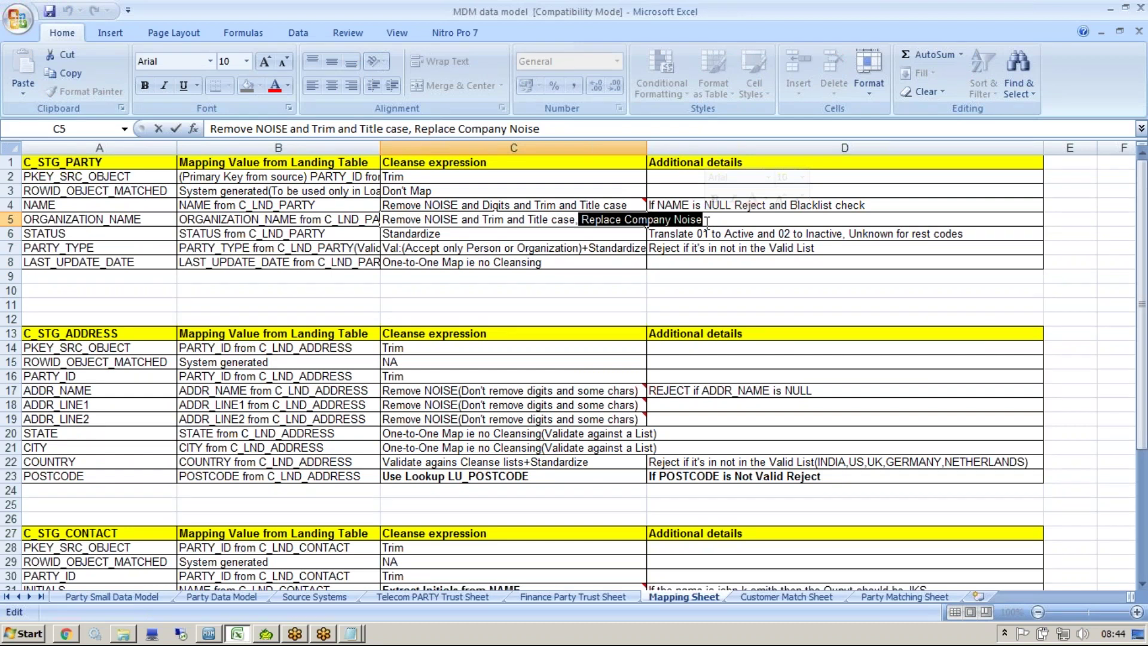
Step: Test CL-Company Noise with the input 'cisco inc'
{"action": "key", "text": "alt+Tab"}
{"action": "left_click", "coordinate": [744, 210]}
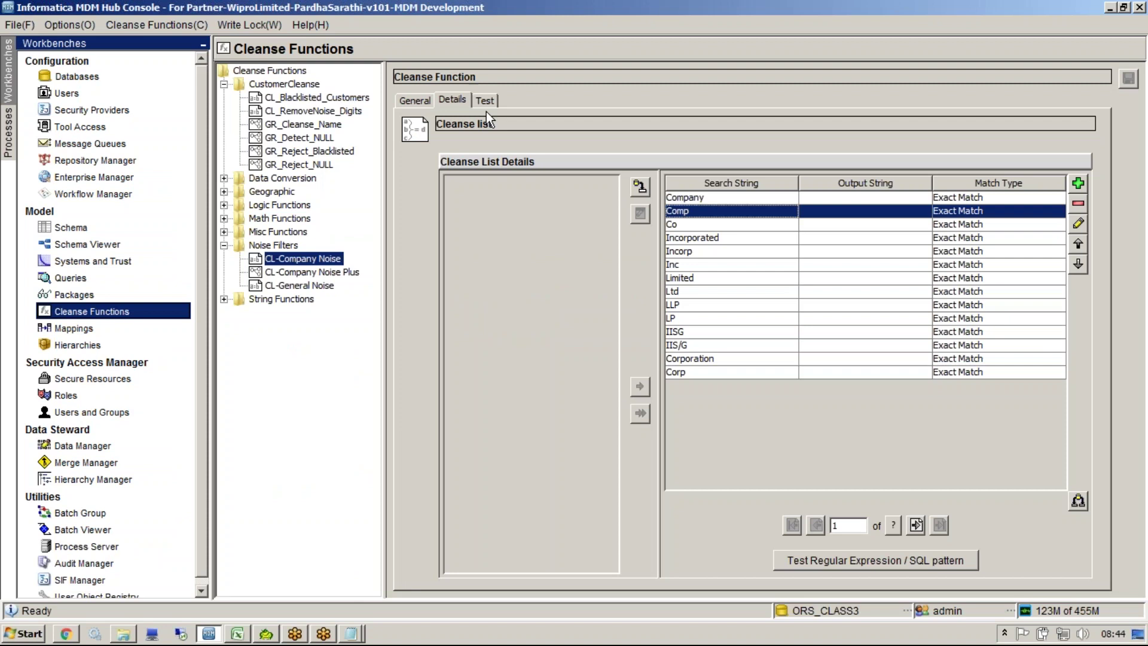
{"action": "left_click", "coordinate": [485, 101]}
{"action": "left_click", "coordinate": [818, 144]}
{"action": "type", "text": "ciscl"}
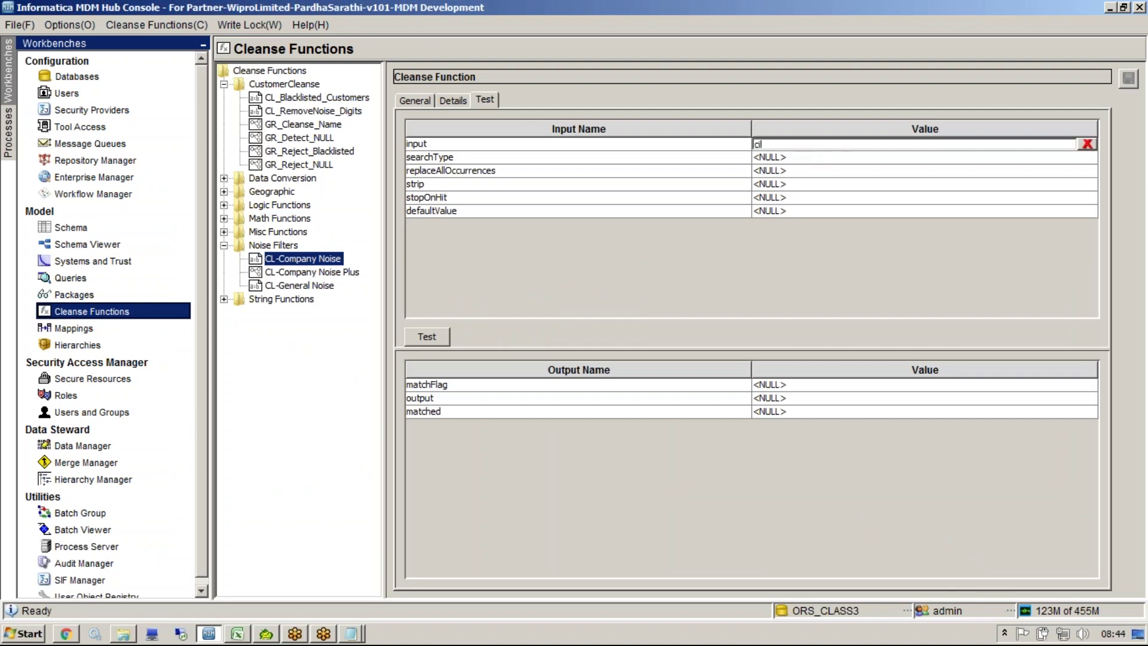
{"action": "type", "text": "o"}
{"action": "left_click", "coordinate": [474, 100]}
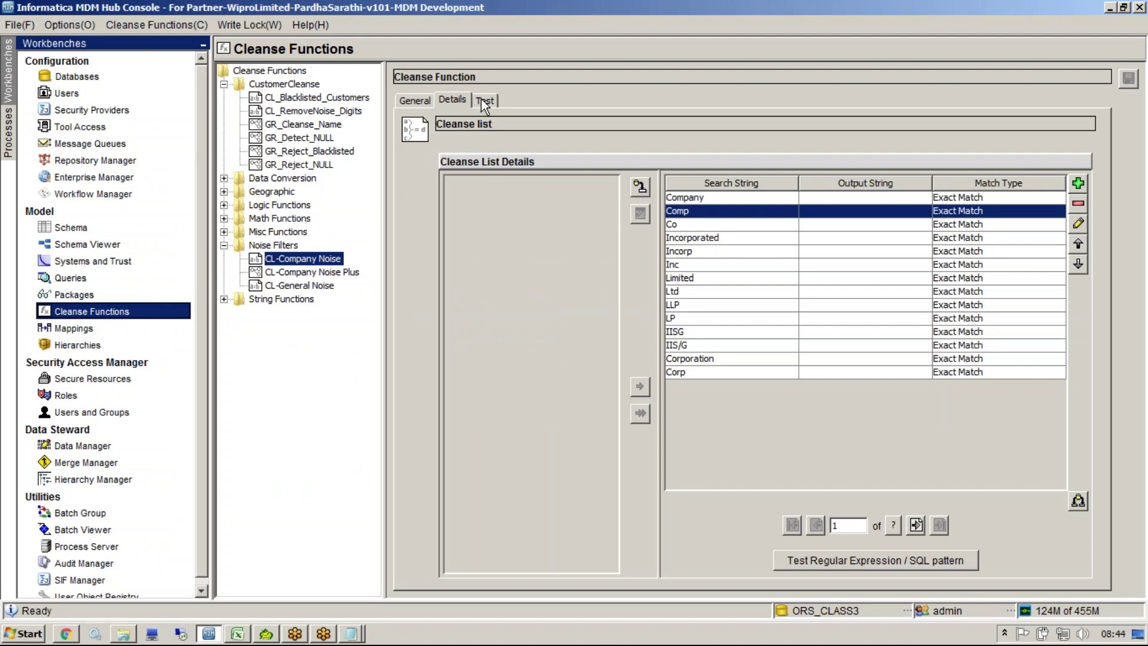
{"action": "left_click", "coordinate": [482, 99]}
{"action": "type", "text": "inc"}
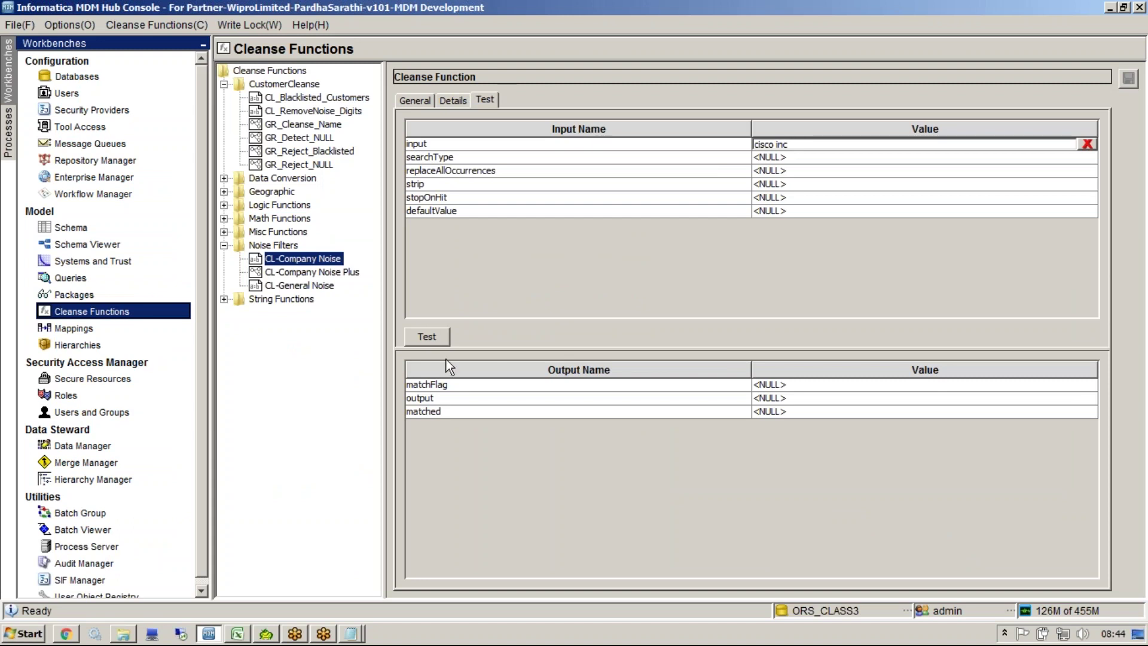
{"action": "left_click", "coordinate": [428, 332]}
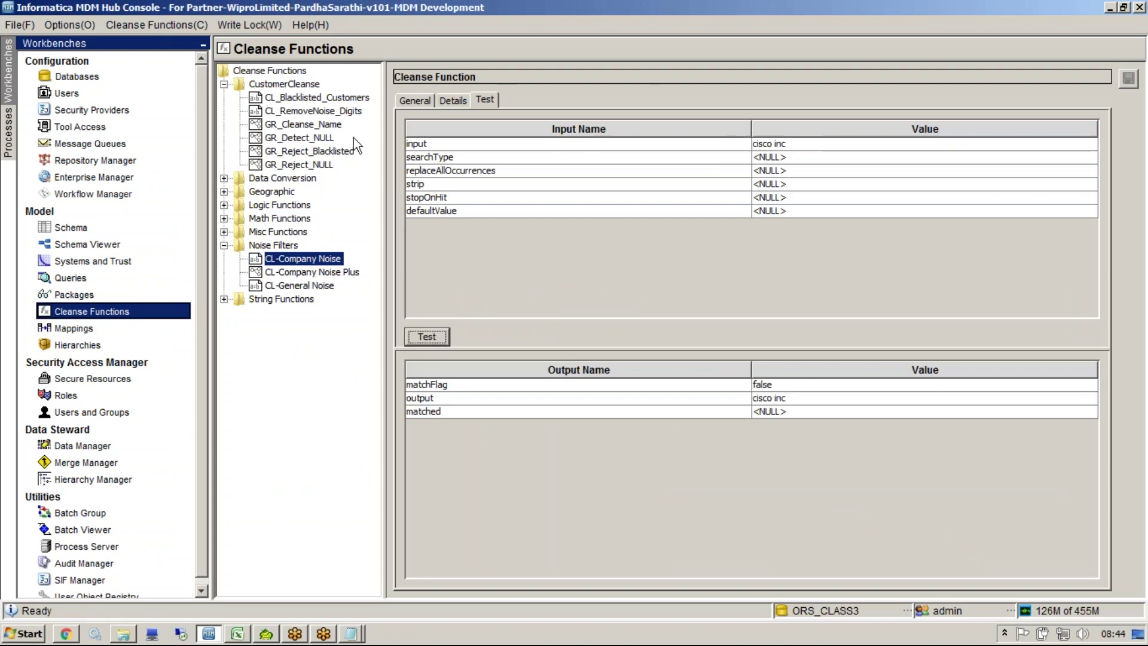
Step: Rerun the test with searchType ANYWHERE and check the matchFlag output
{"action": "double_click", "coordinate": [849, 157]}
{"action": "type", "text": "AlNYWHERE"}
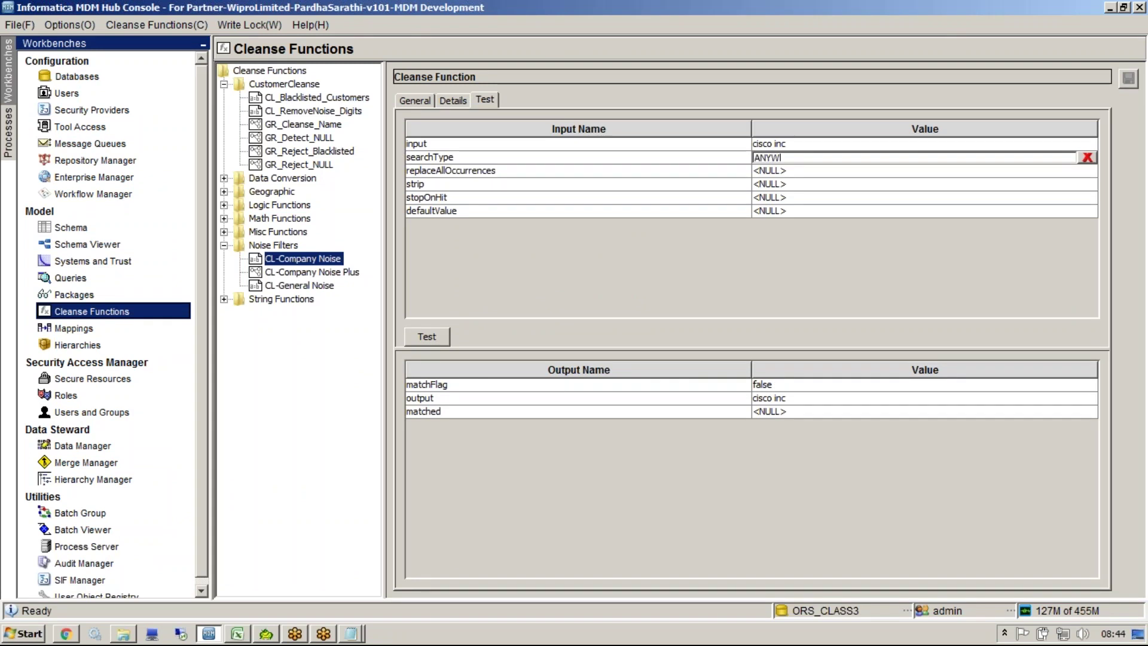
{"action": "type", "text": "E"}
{"action": "left_click_drag", "start_coordinate": [811, 158], "coordinate": [679, 147]}
{"action": "left_click", "coordinate": [421, 339]}
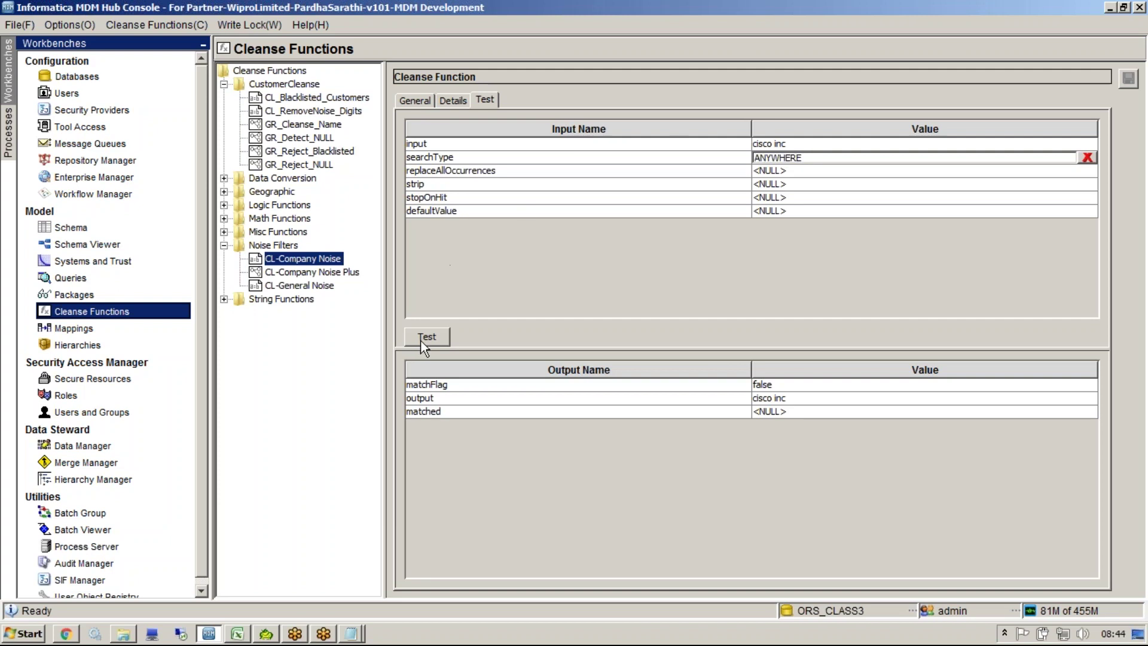
{"action": "left_click", "coordinate": [781, 389]}
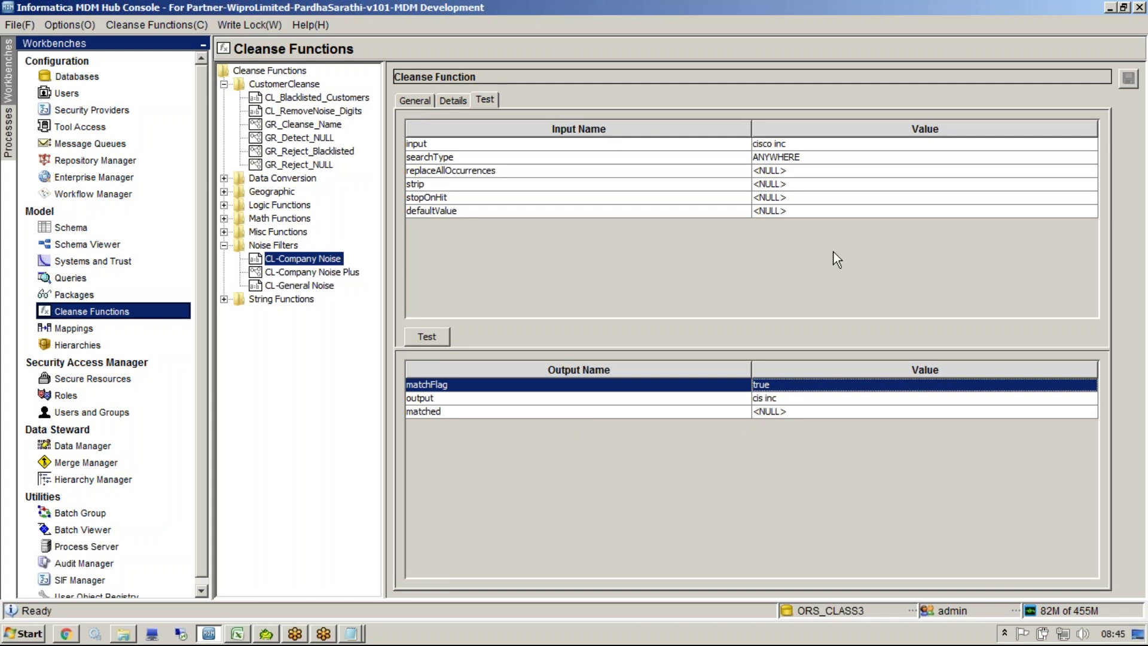
Step: Rerun with searchType WORD, confirming 'inc' is stripped to leave 'cisco'
{"action": "double_click", "coordinate": [803, 157]}
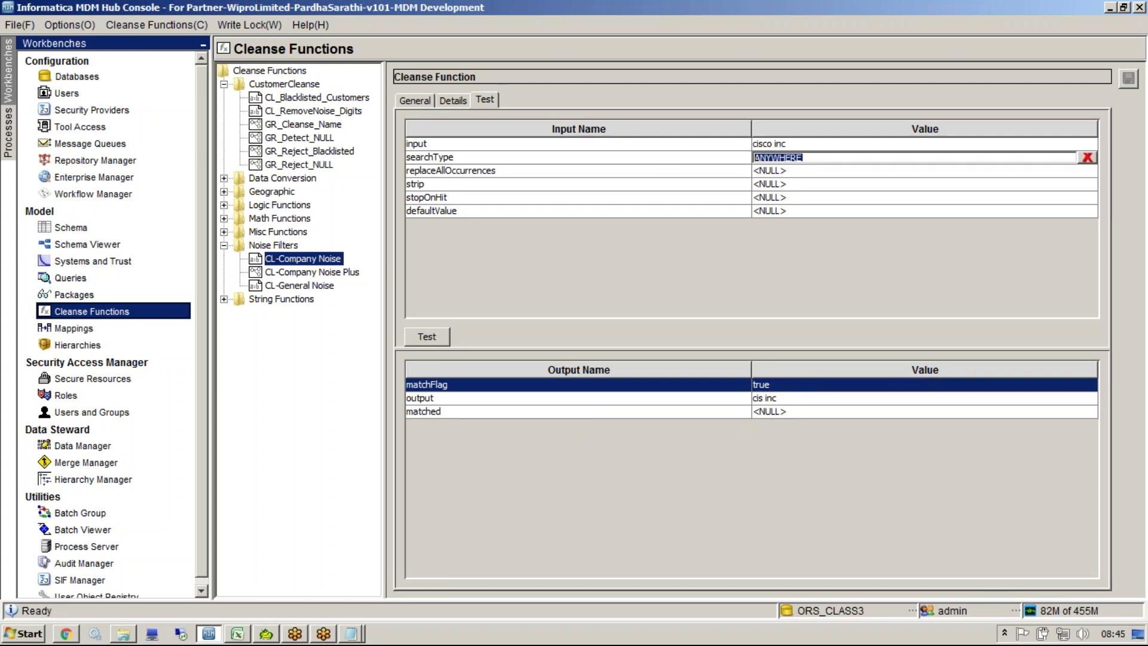
{"action": "type", "text": "wl"}
{"action": "key", "text": "BackSpace"}
{"action": "key", "text": "BackSpace"}
{"action": "type", "text": "WORD"}
{"action": "left_click", "coordinate": [437, 337]}
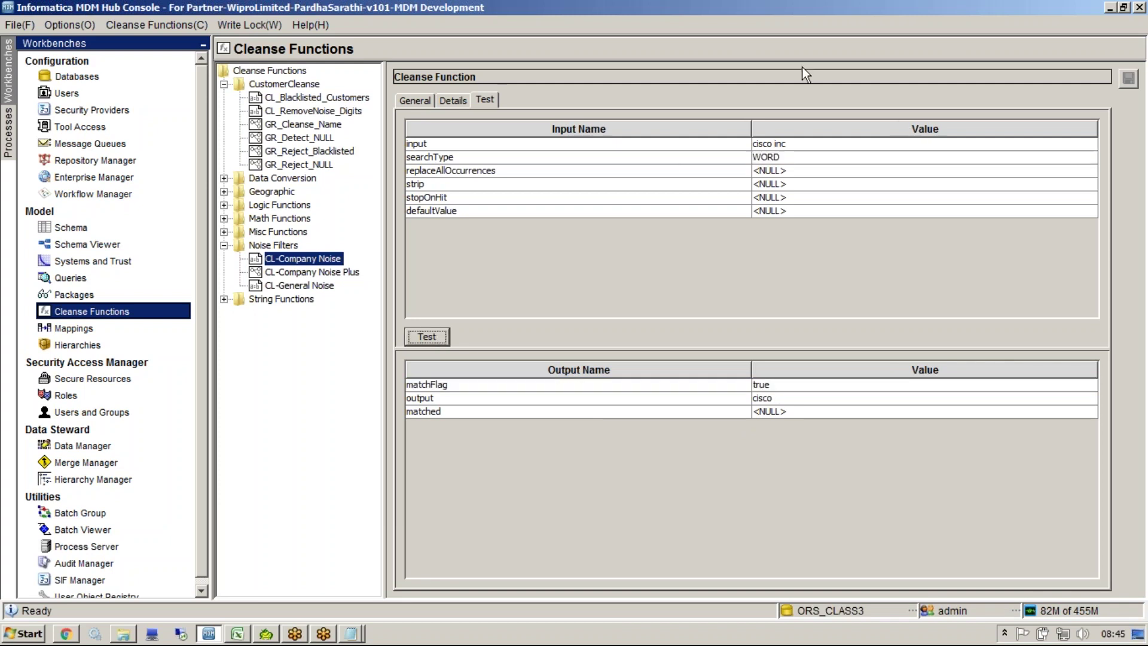
{"action": "mouse_move", "coordinate": [778, 143]}
{"action": "left_mouse_down"}
{"action": "mouse_move", "coordinate": [829, 215]}
{"action": "mouse_move", "coordinate": [809, 406]}
{"action": "left_mouse_up"}
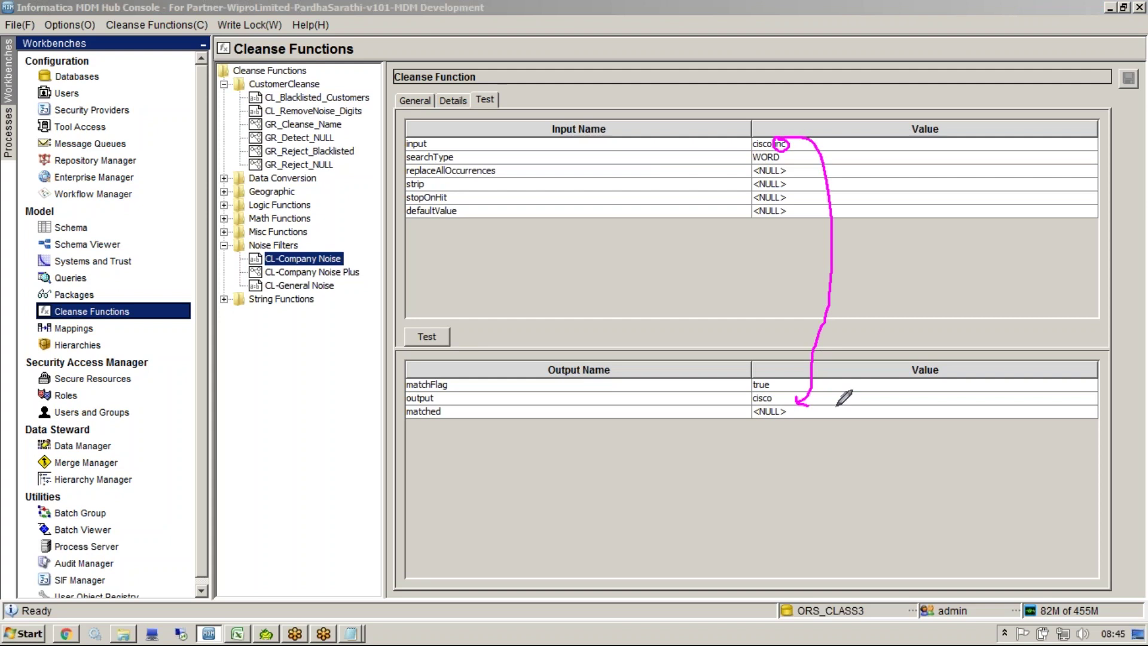
{"action": "key", "text": "Escape"}
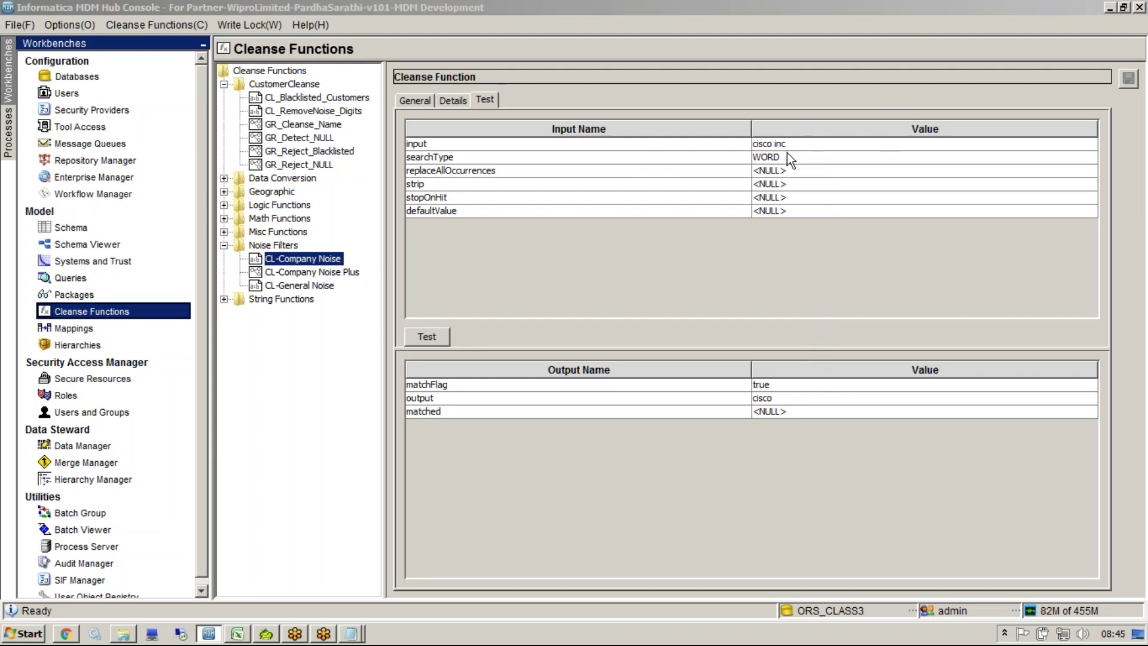
Step: Show the noise-word list again, highlighting the Corp and Corporation entries
{"action": "double_click", "coordinate": [788, 153]}
{"action": "left_click_drag", "start_coordinate": [787, 154], "coordinate": [707, 154]}
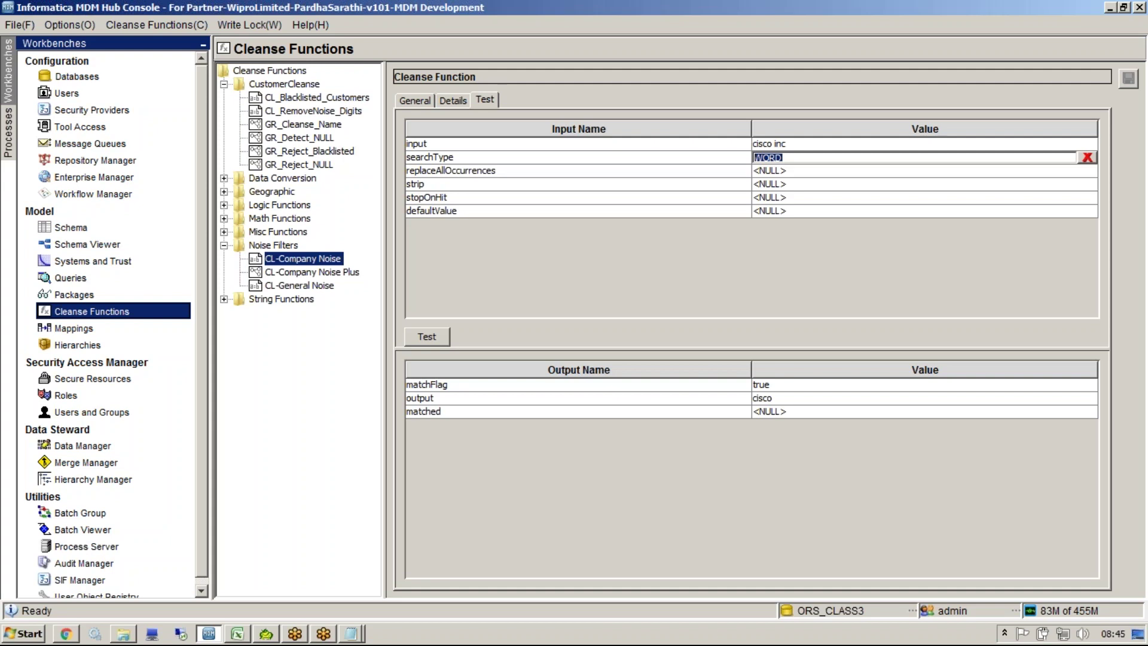
{"action": "left_click", "coordinate": [453, 101]}
{"action": "left_click", "coordinate": [725, 370]}
{"action": "left_click", "coordinate": [741, 363], "text": "shift"}
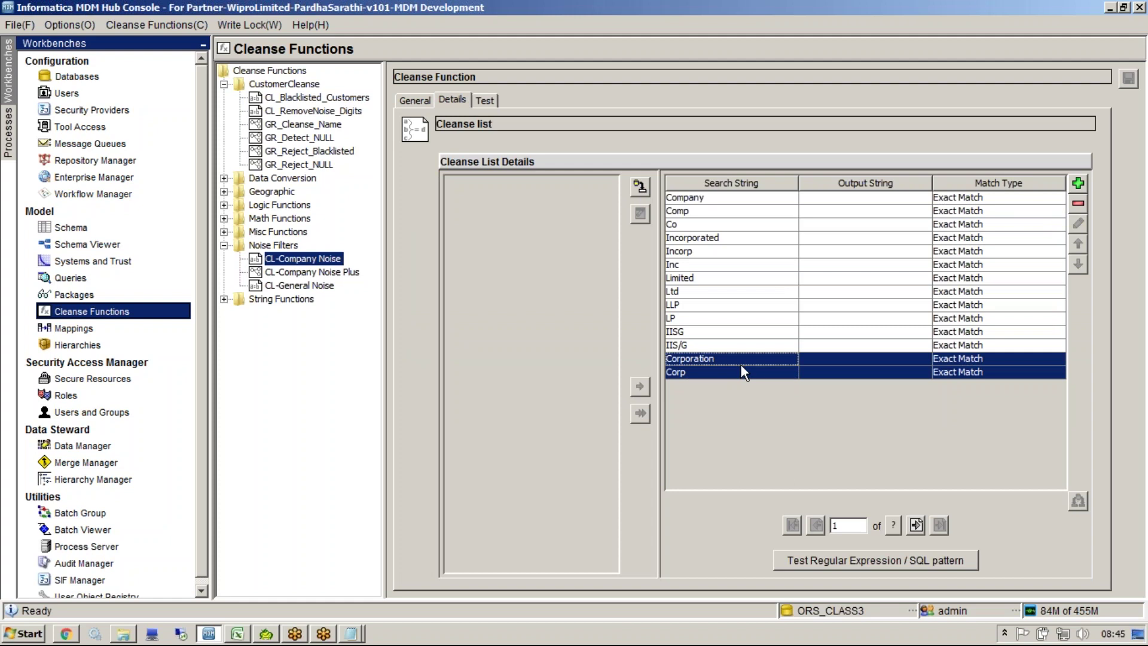
{"action": "left_click_drag", "start_coordinate": [738, 267], "coordinate": [744, 415]}
{"action": "left_click", "coordinate": [751, 368]}
{"action": "left_click", "coordinate": [752, 362]}
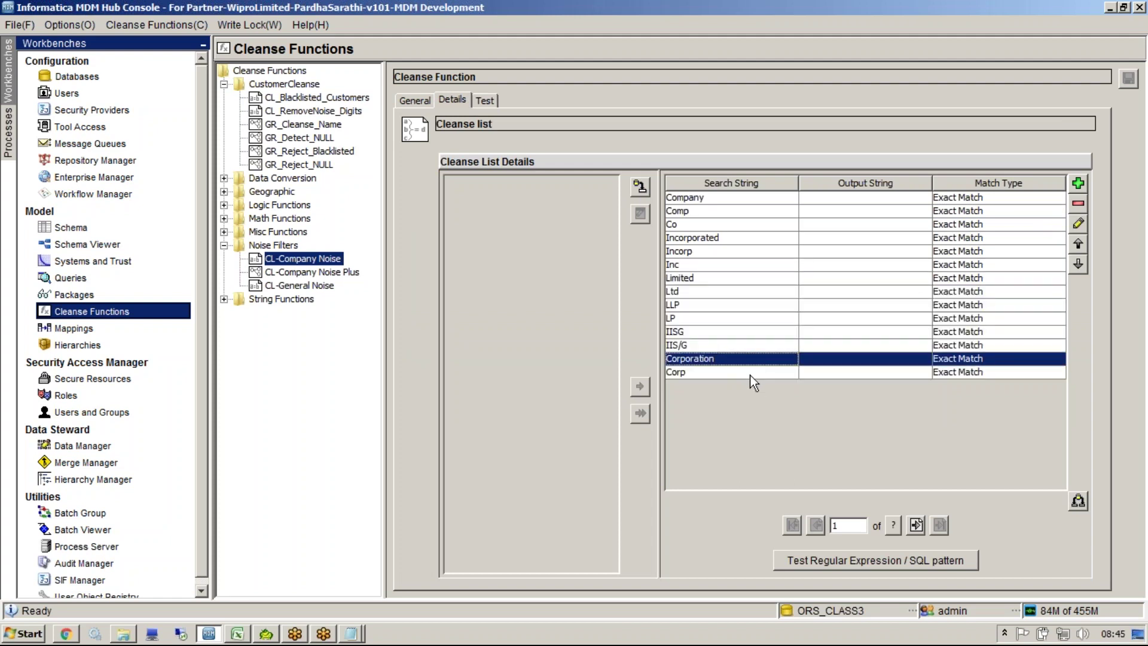
{"action": "left_click", "coordinate": [742, 372]}
{"action": "left_click", "coordinate": [720, 317]}
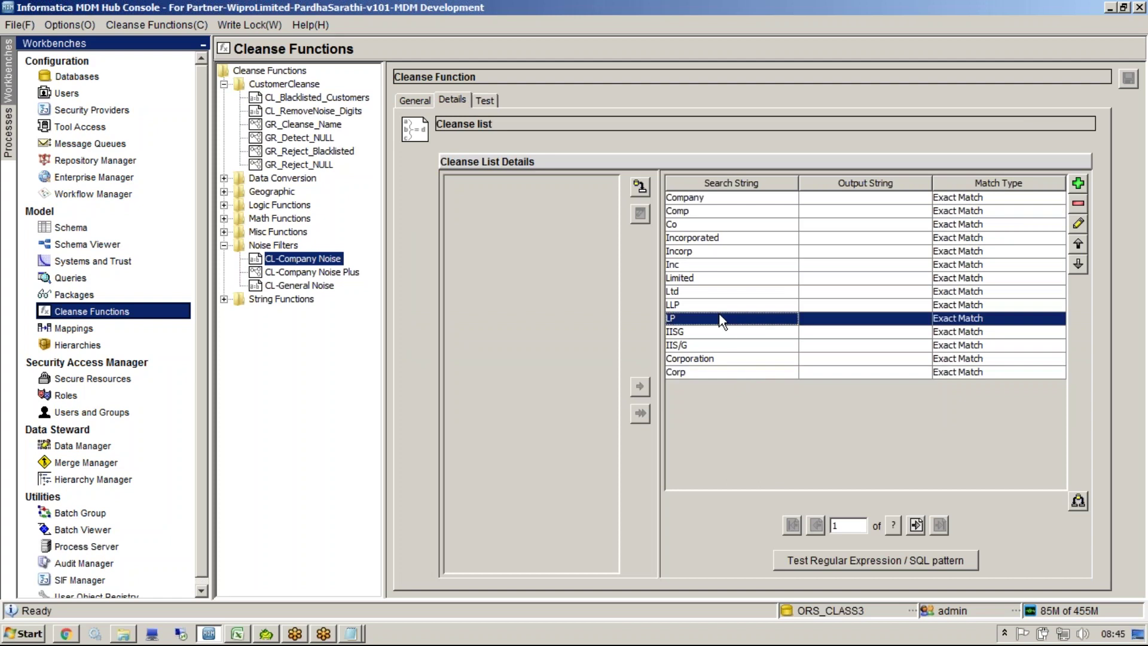
{"action": "left_click", "coordinate": [700, 201]}
{"action": "left_click_drag", "start_coordinate": [701, 204], "coordinate": [711, 390]}
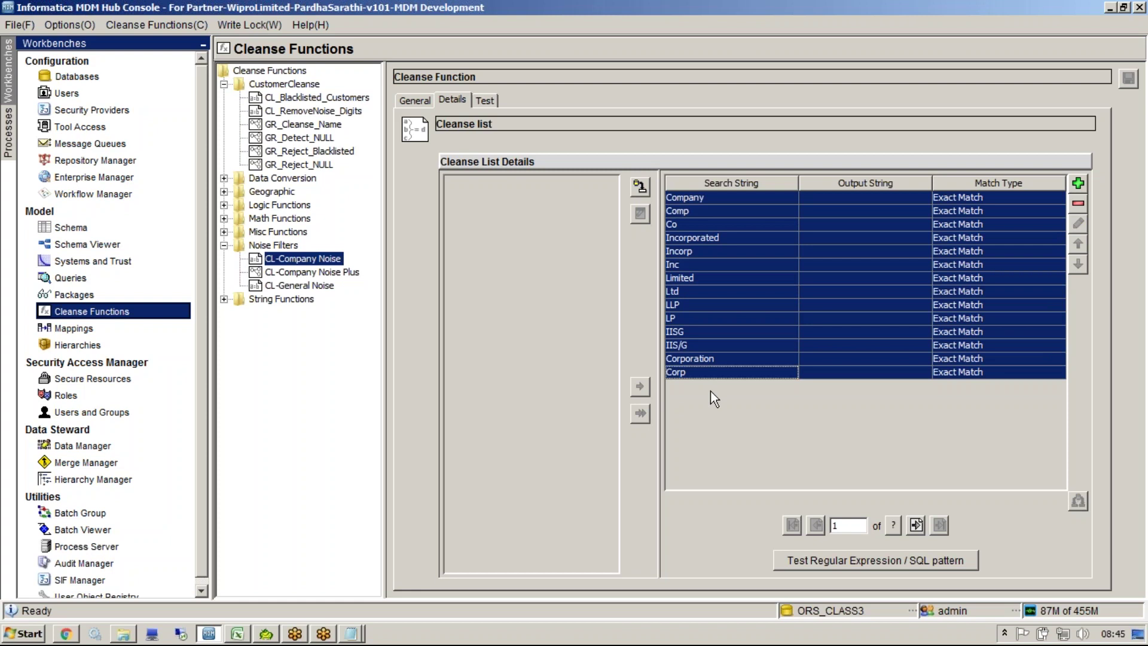
{"action": "left_click_drag", "start_coordinate": [700, 372], "coordinate": [683, 203]}
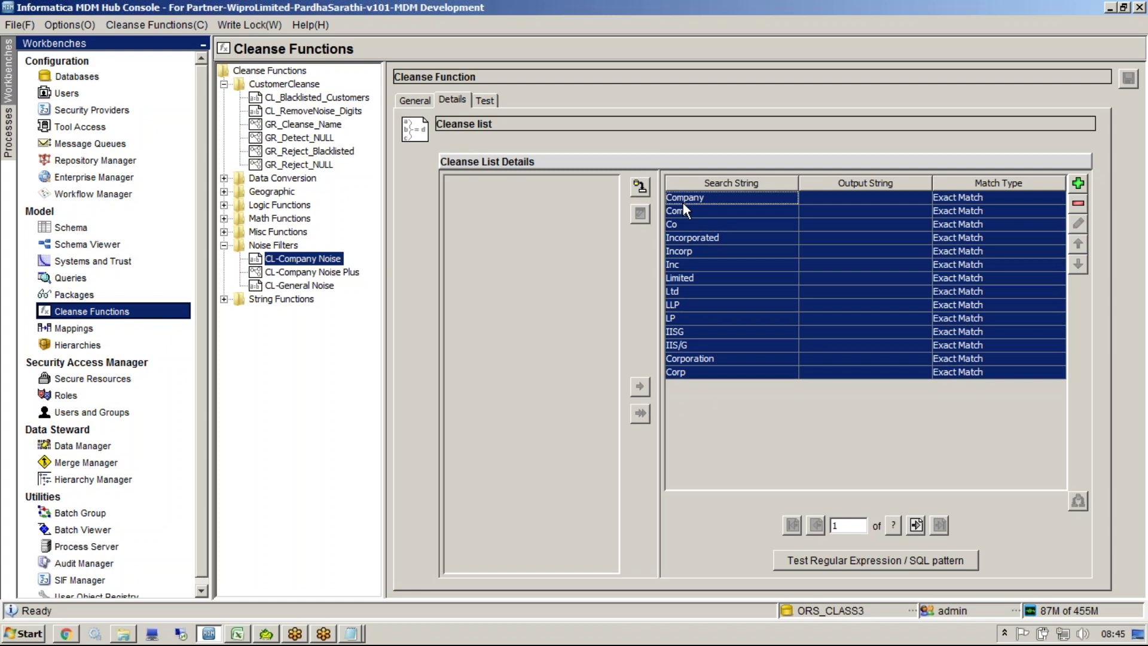
{"action": "left_click_drag", "start_coordinate": [687, 198], "coordinate": [703, 372]}
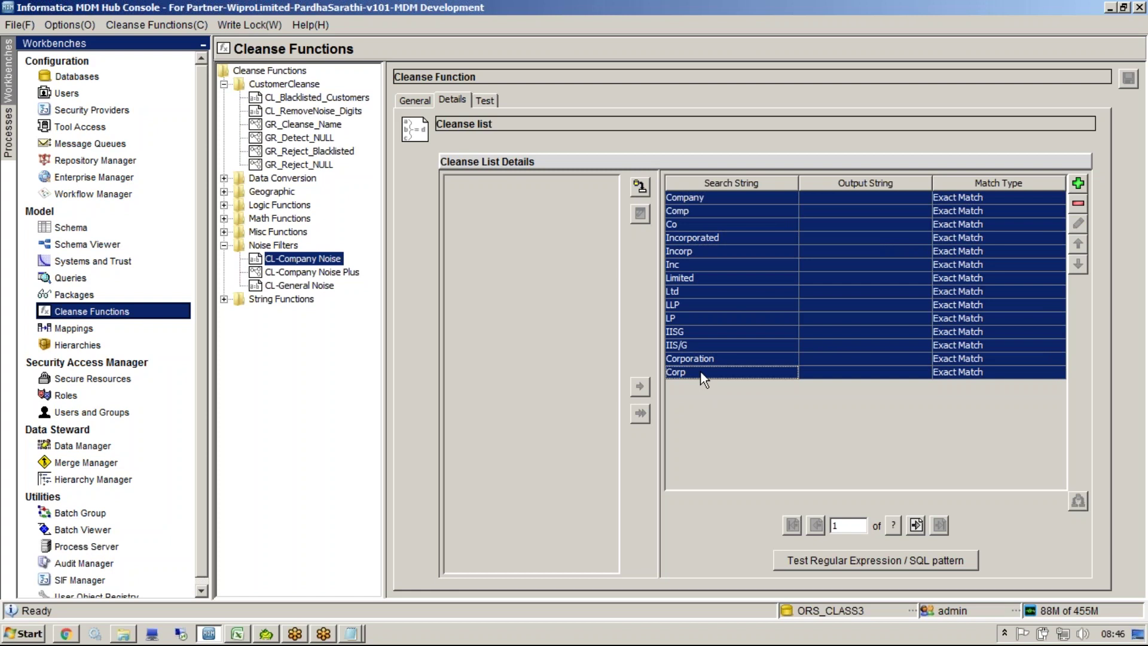
{"action": "left_click", "coordinate": [703, 373]}
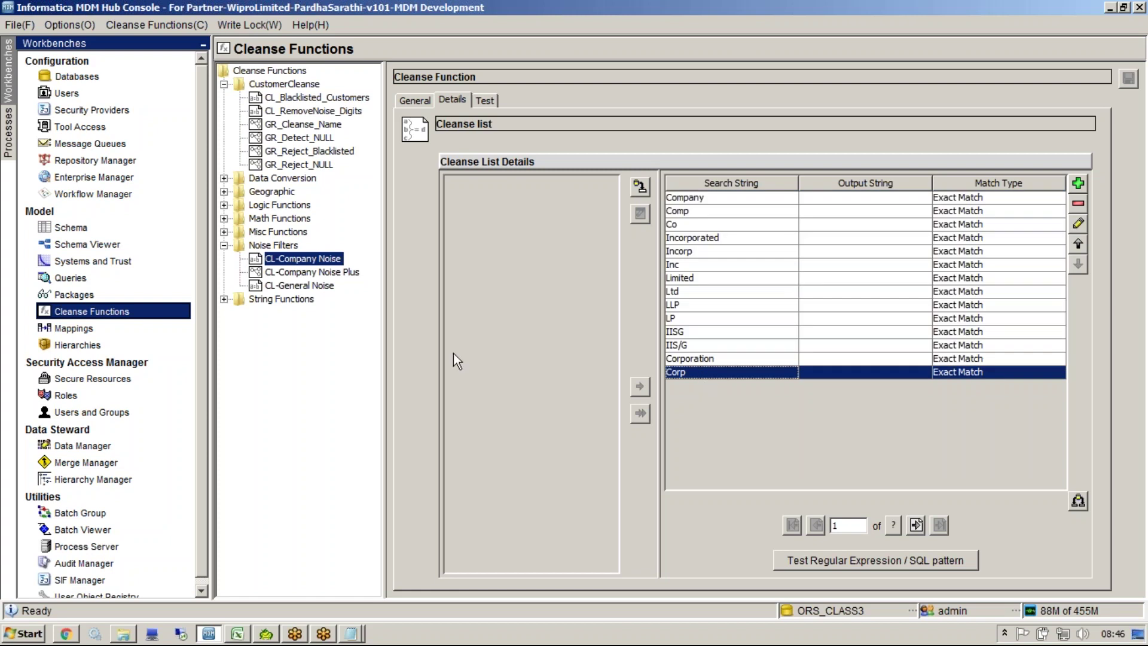
Step: Switch to the MDM data model workbook and read D4's 'NAME is NULL Reject' requirement
{"action": "key", "text": "alt+Tab"}
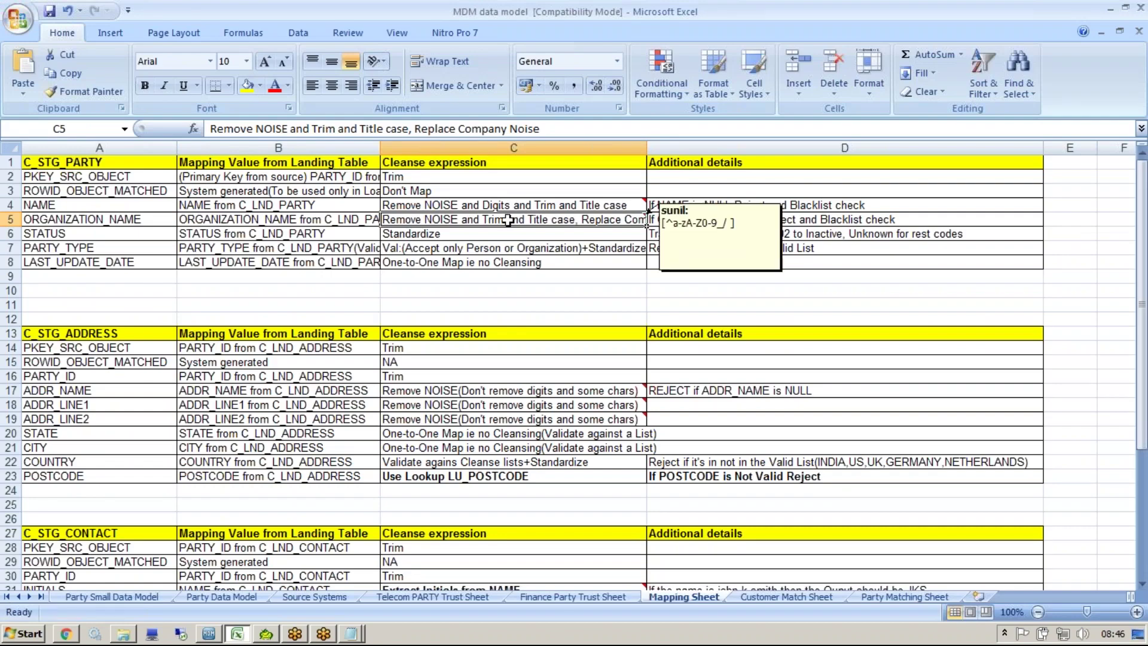
{"action": "double_click", "coordinate": [719, 219]}
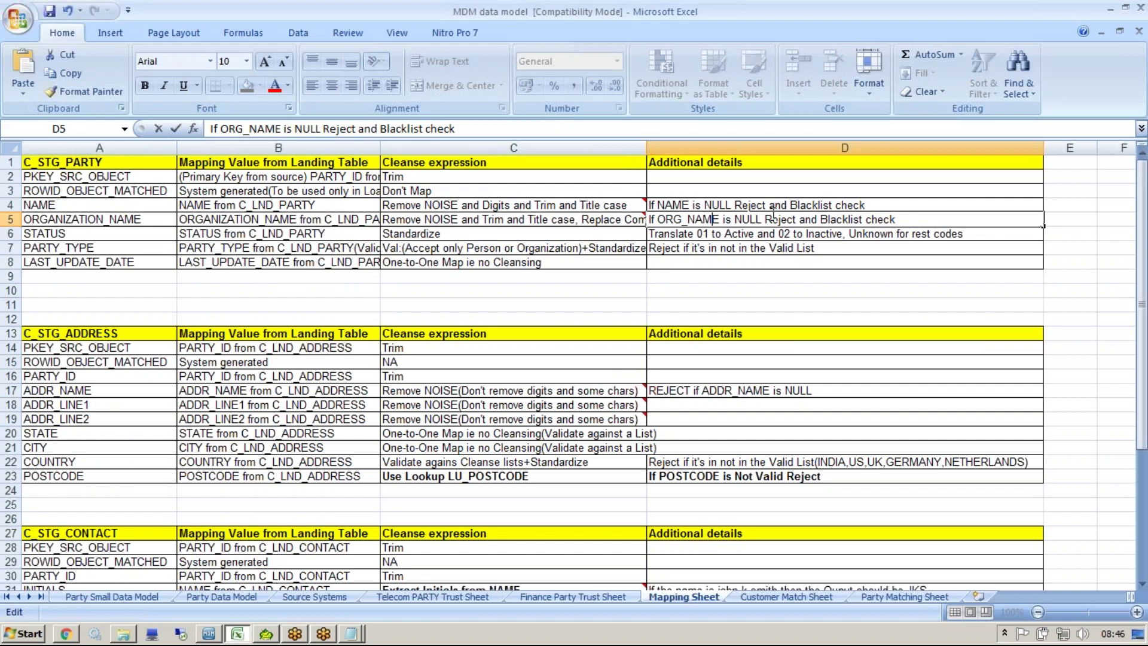
{"action": "key", "text": "Return"}
{"action": "left_click", "coordinate": [766, 204]}
{"action": "left_click_drag", "start_coordinate": [767, 204], "coordinate": [648, 198]}
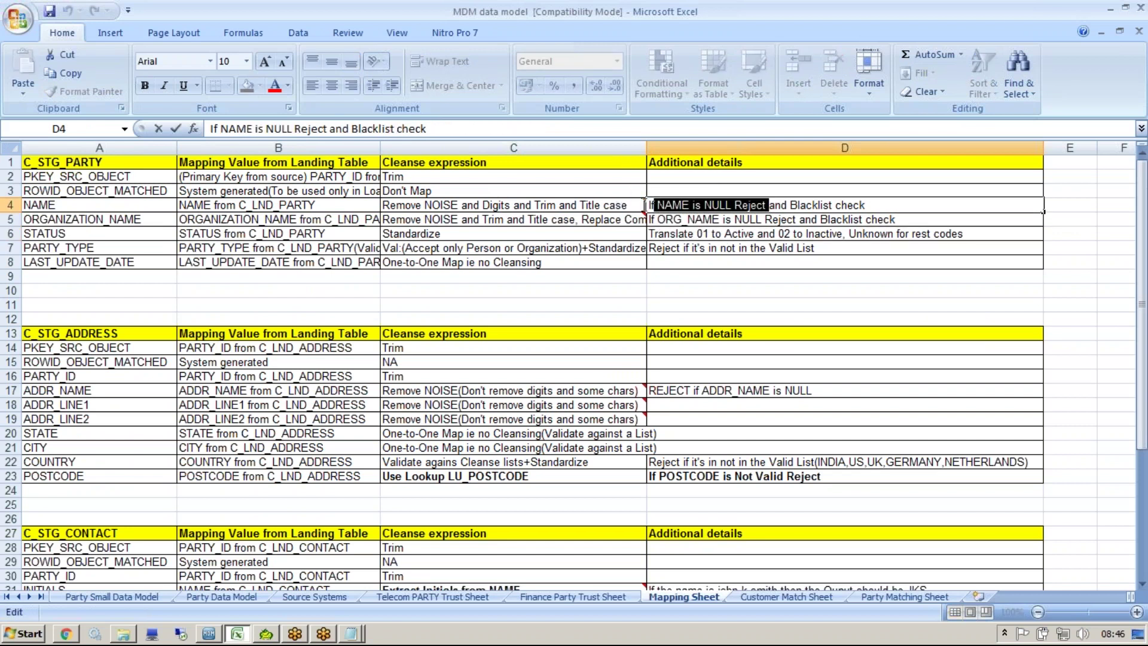
Step: Read D5's ORGANIZATION_NAME requirement, highlighting its 'Blacklist check'
{"action": "left_click", "coordinate": [777, 248]}
{"action": "left_click", "coordinate": [825, 219]}
{"action": "left_click", "coordinate": [827, 207]}
{"action": "left_click", "coordinate": [827, 219]}
{"action": "double_click", "coordinate": [821, 219]}
{"action": "left_click_drag", "start_coordinate": [821, 219], "coordinate": [895, 219]}
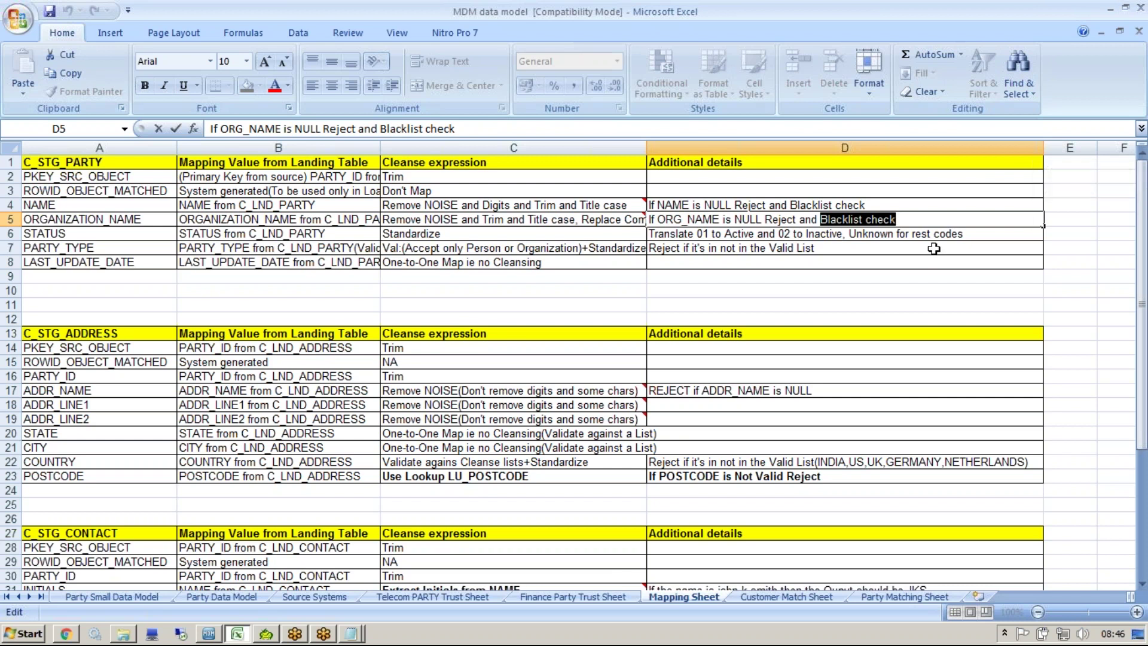
{"action": "left_click", "coordinate": [914, 220]}
{"action": "key", "text": "ctrl+shift+Left"}
{"action": "key", "text": "ctrl+shift+Left"}
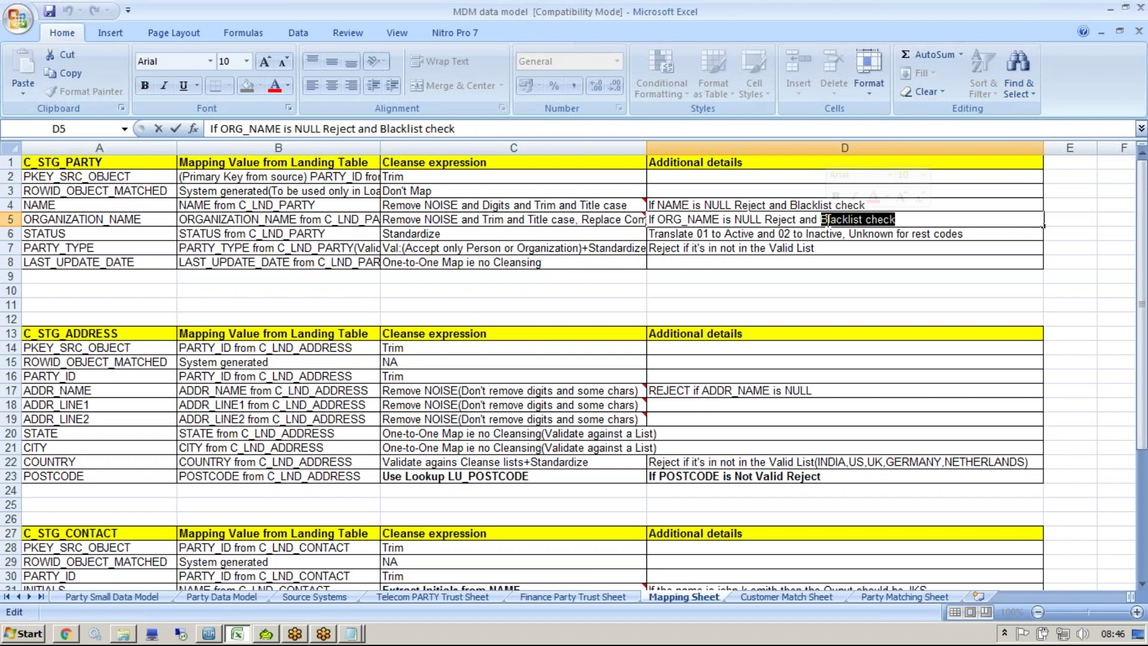
{"action": "left_click_drag", "start_coordinate": [826, 220], "coordinate": [906, 216]}
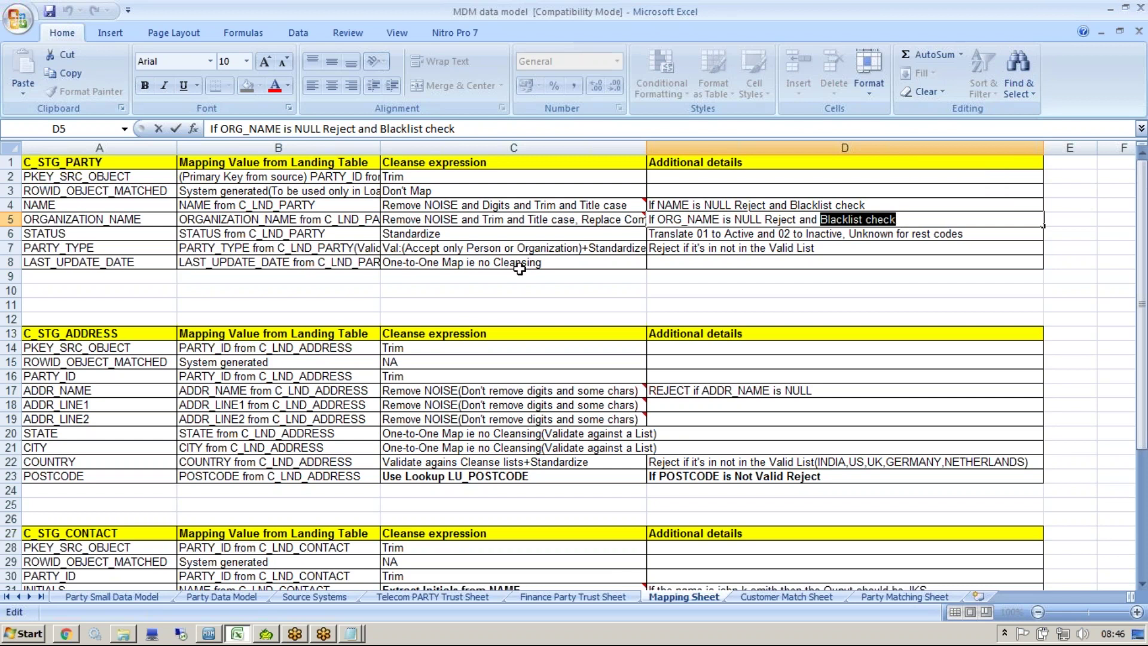
{"action": "left_click", "coordinate": [414, 222]}
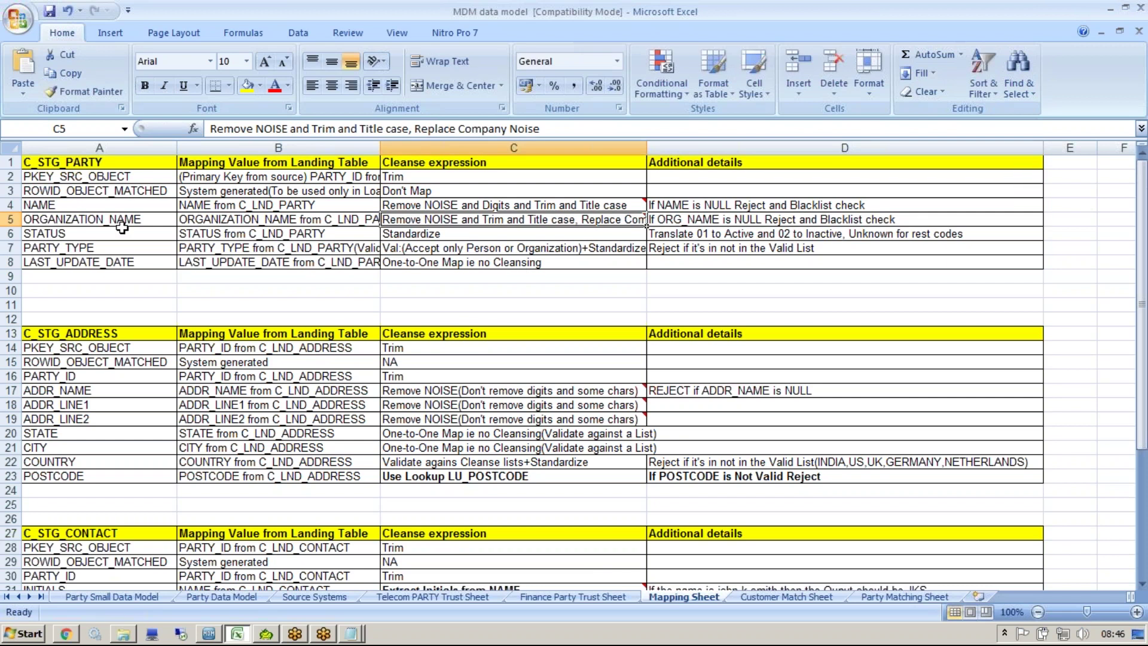
Step: Review the ORGANIZATION_NAME and STATUS mapping rows, including STATUS's Standardize cleanse expression
{"action": "left_click", "coordinate": [274, 224]}
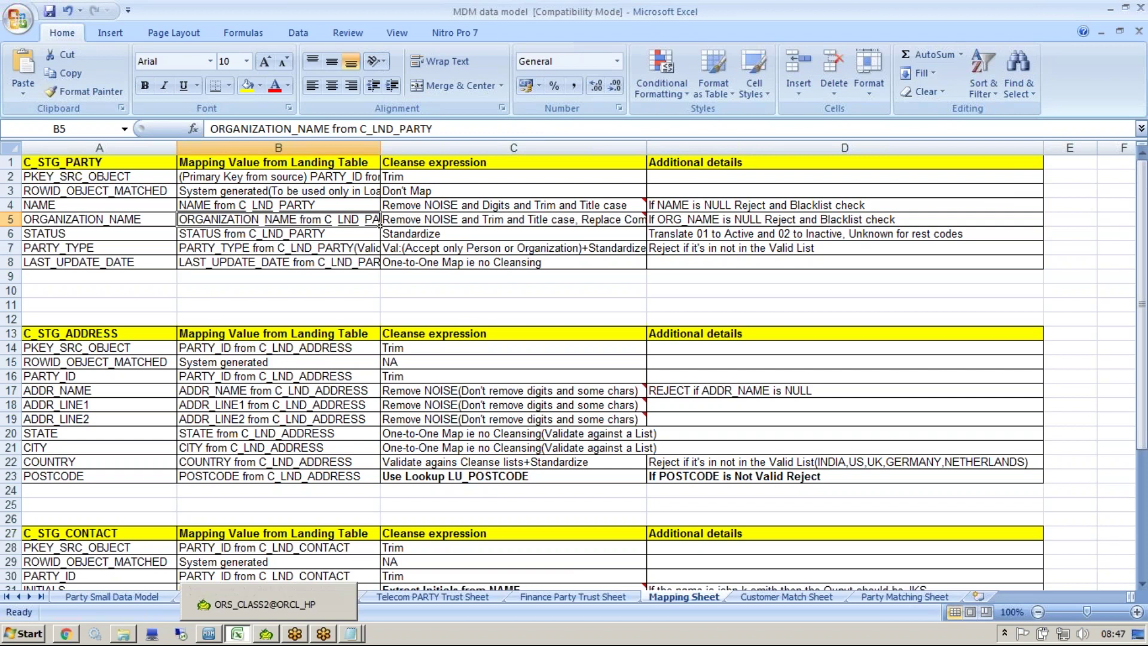
{"action": "mouse_move", "coordinate": [485, 222]}
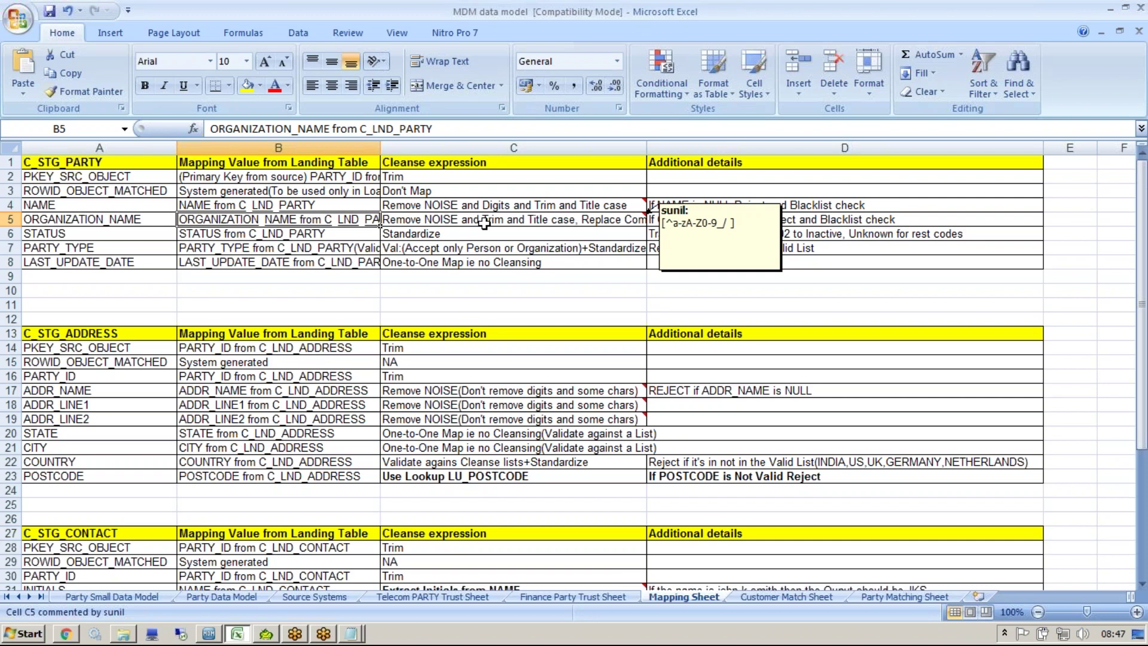
{"action": "left_click", "coordinate": [514, 220]}
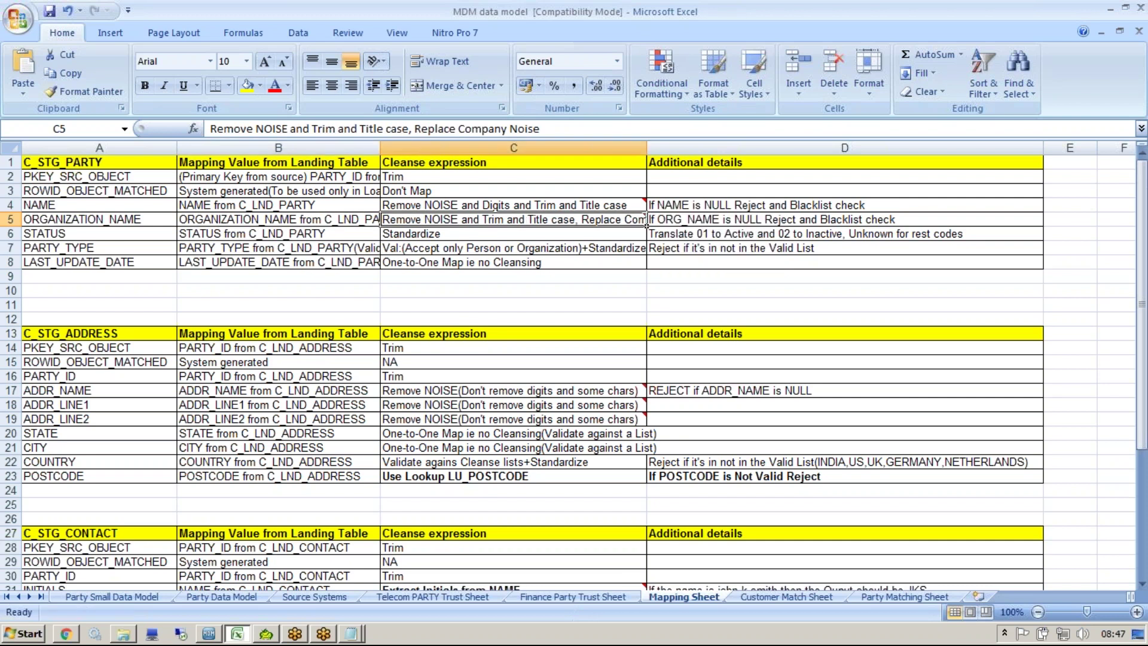
{"action": "left_click", "coordinate": [504, 237]}
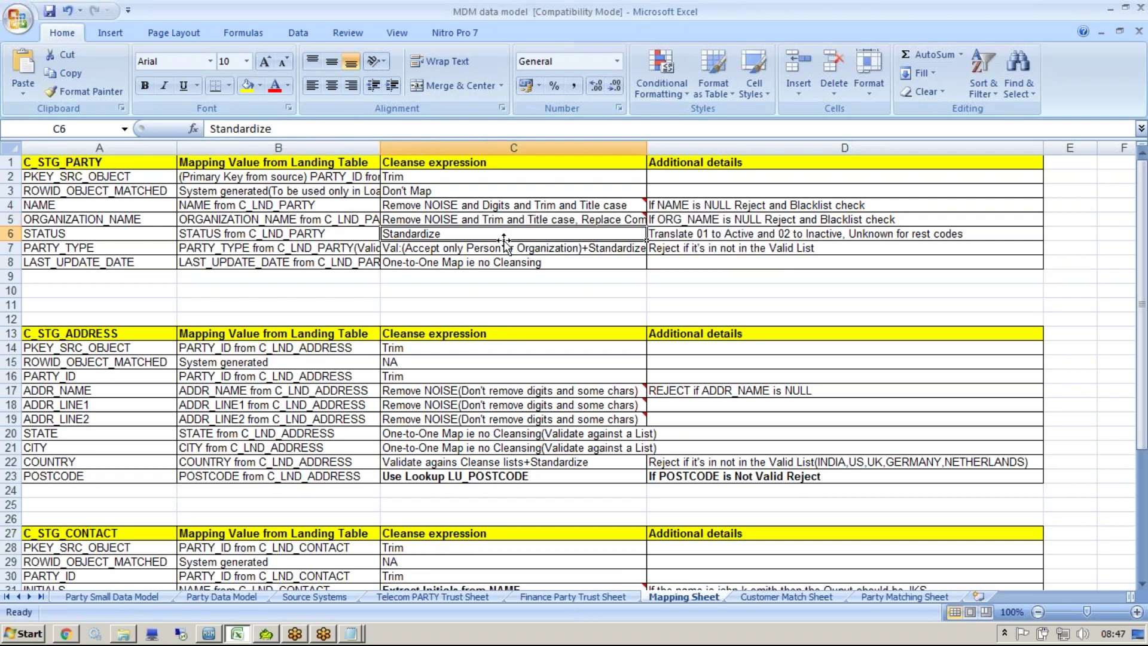
{"action": "left_click", "coordinate": [137, 235]}
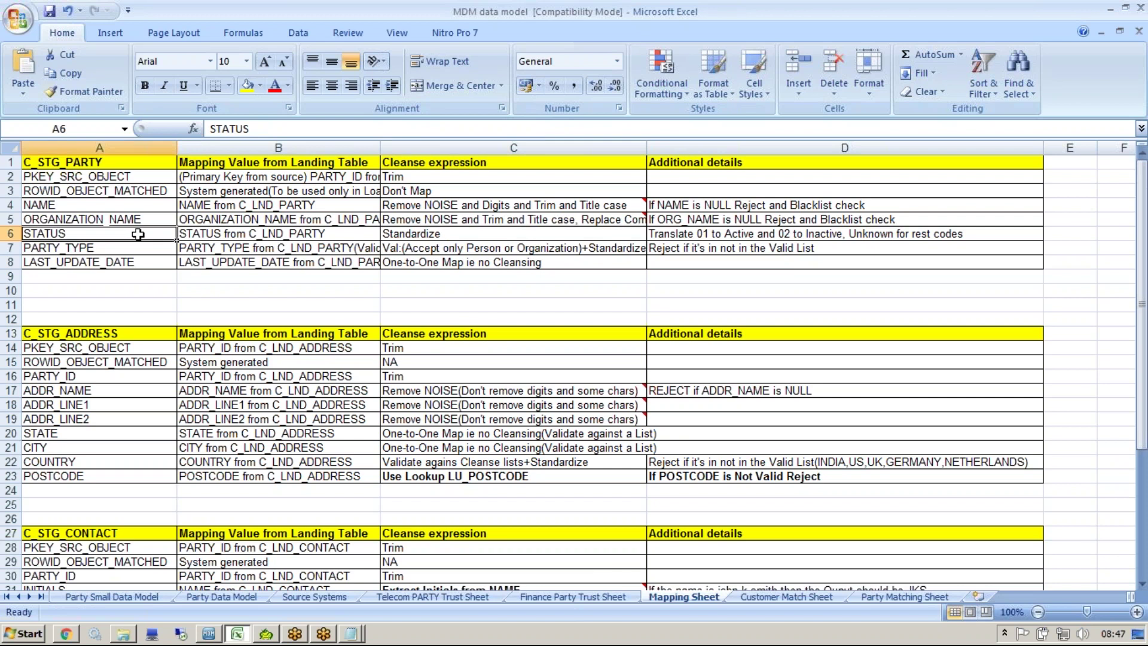
{"action": "left_click", "coordinate": [203, 229]}
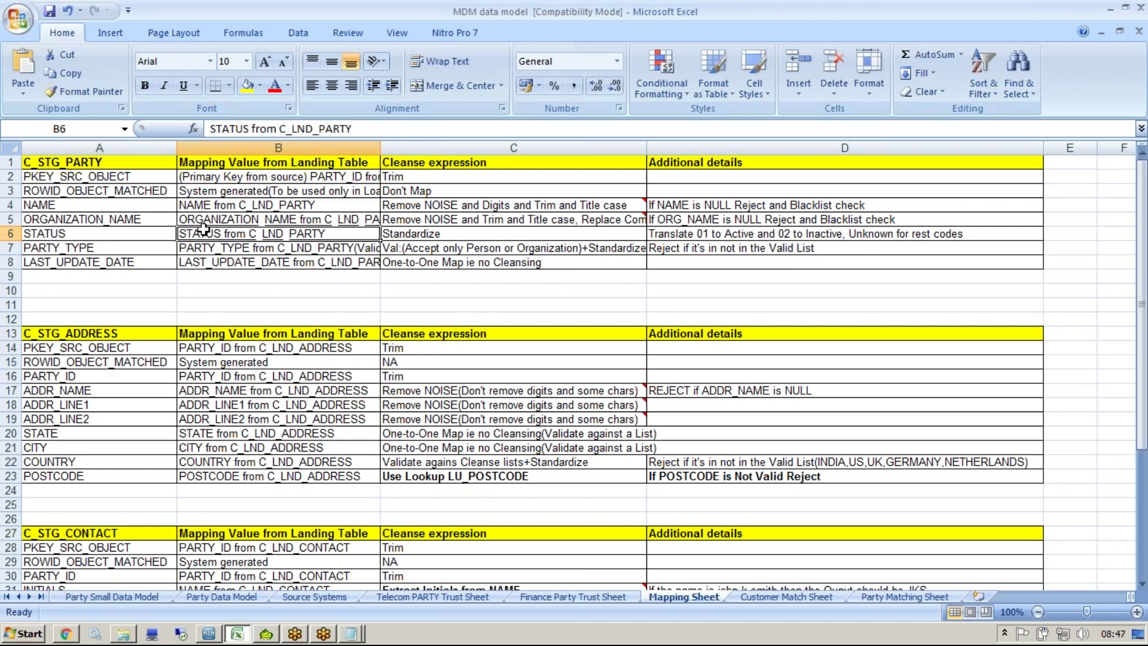
{"action": "left_click", "coordinate": [453, 234]}
Step: Write the D6 rule: 01 becomes Active, 02 Inactive, other codes Unknown
{"action": "double_click", "coordinate": [719, 233]}
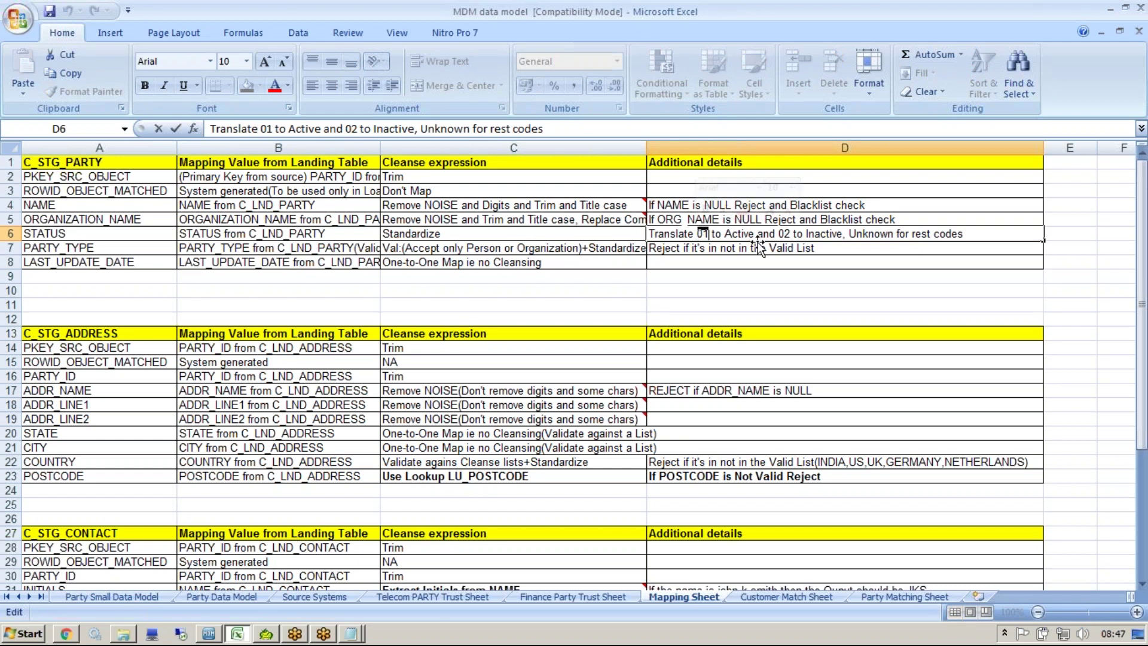
{"action": "left_click_drag", "start_coordinate": [725, 234], "coordinate": [754, 235]}
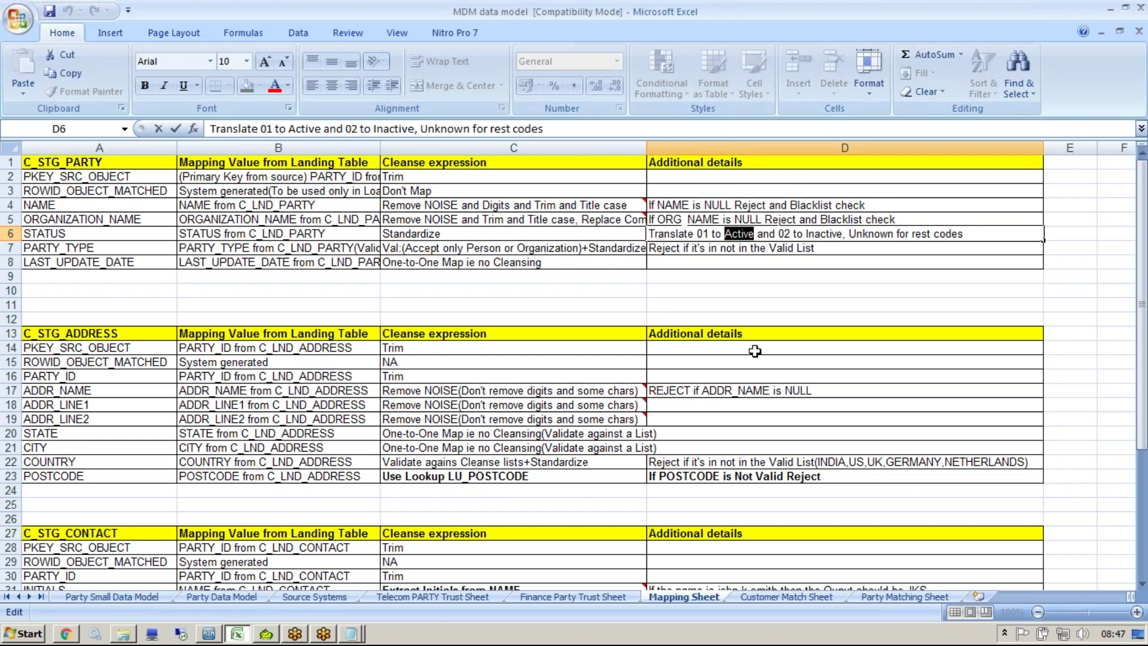
{"action": "left_click_drag", "start_coordinate": [790, 234], "coordinate": [846, 233]}
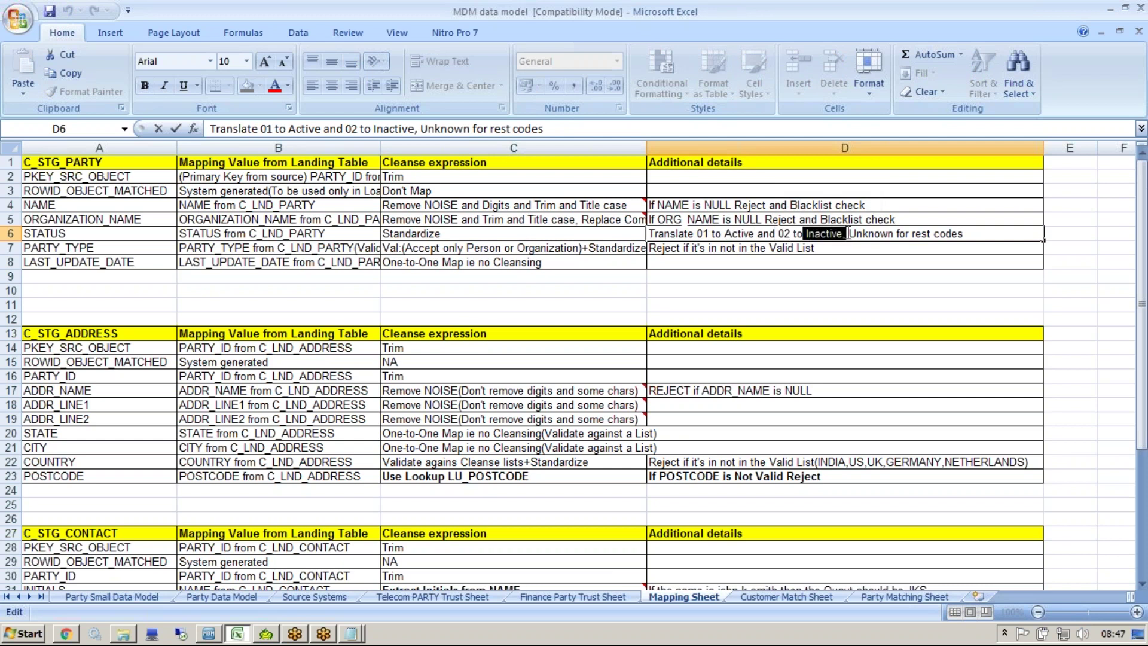
{"action": "left_click_drag", "start_coordinate": [846, 234], "coordinate": [897, 233]}
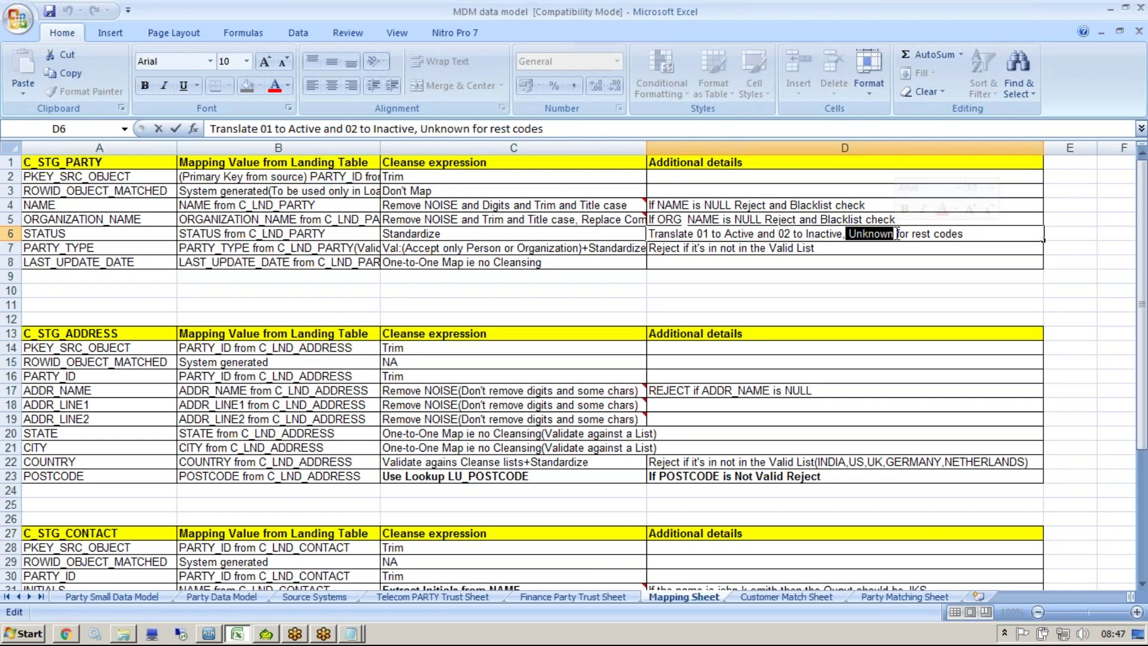
{"action": "left_click", "coordinate": [898, 24]}
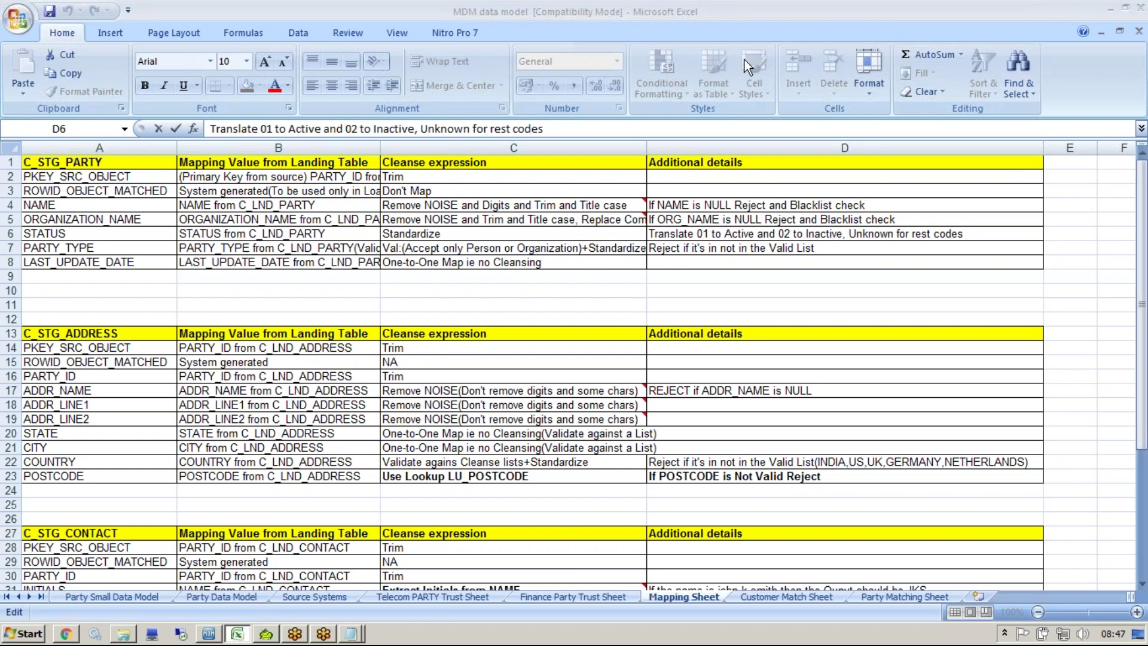
{"action": "left_click", "coordinate": [766, 233]}
{"action": "key", "text": "Escape"}
{"action": "double_click", "coordinate": [708, 234]}
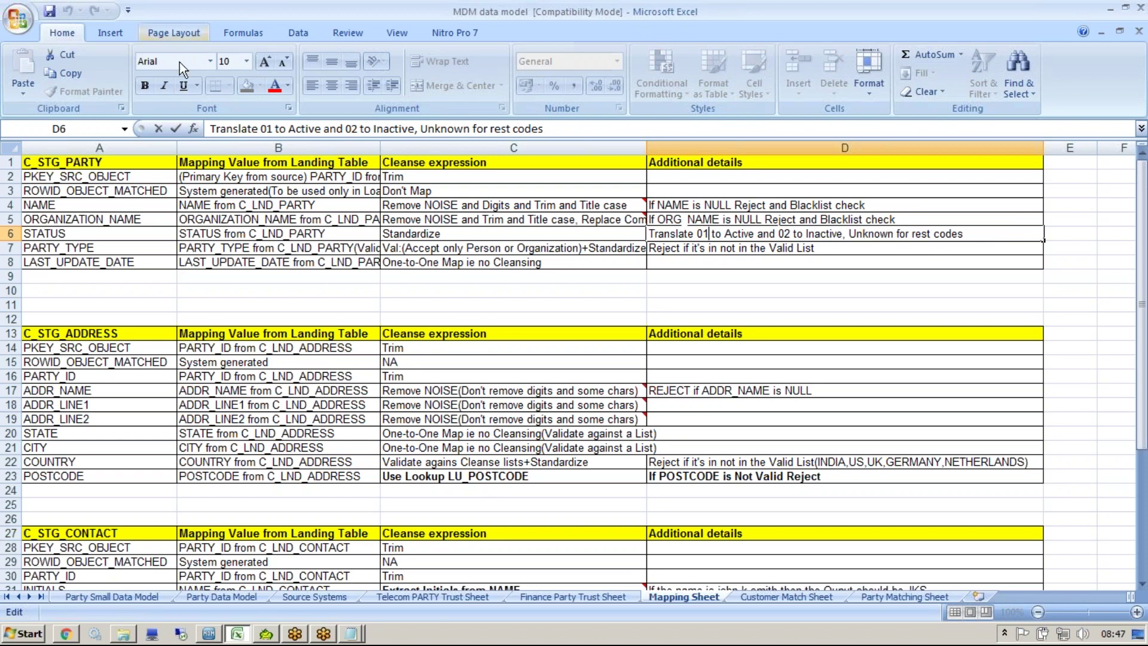
{"action": "left_click", "coordinate": [269, 320]}
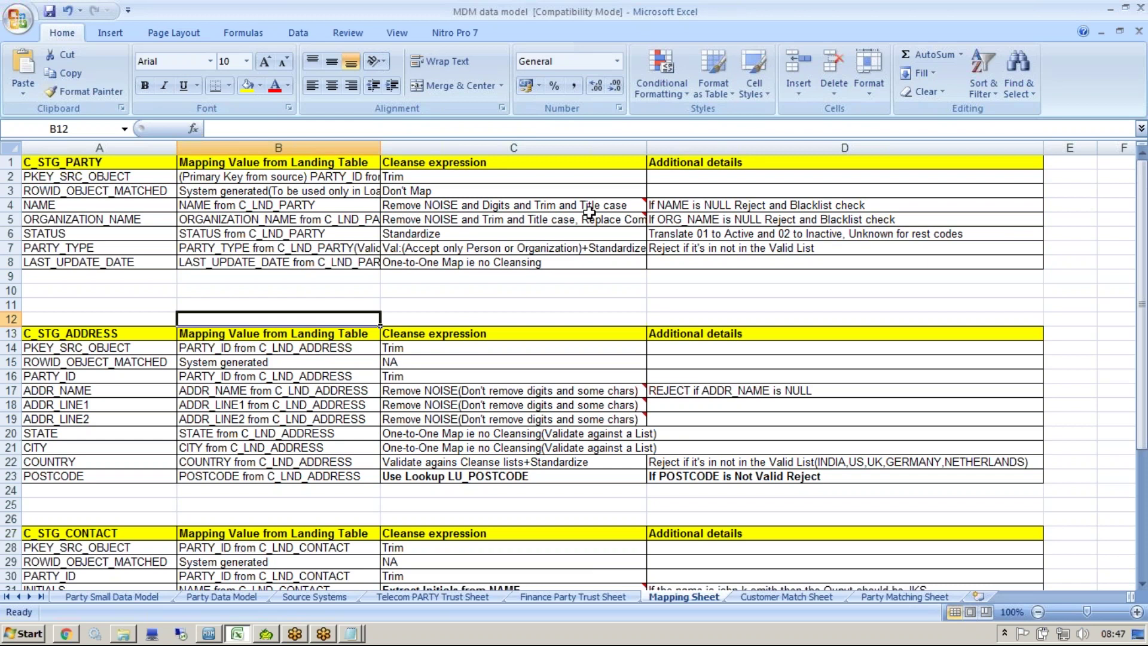
{"action": "left_click", "coordinate": [680, 238]}
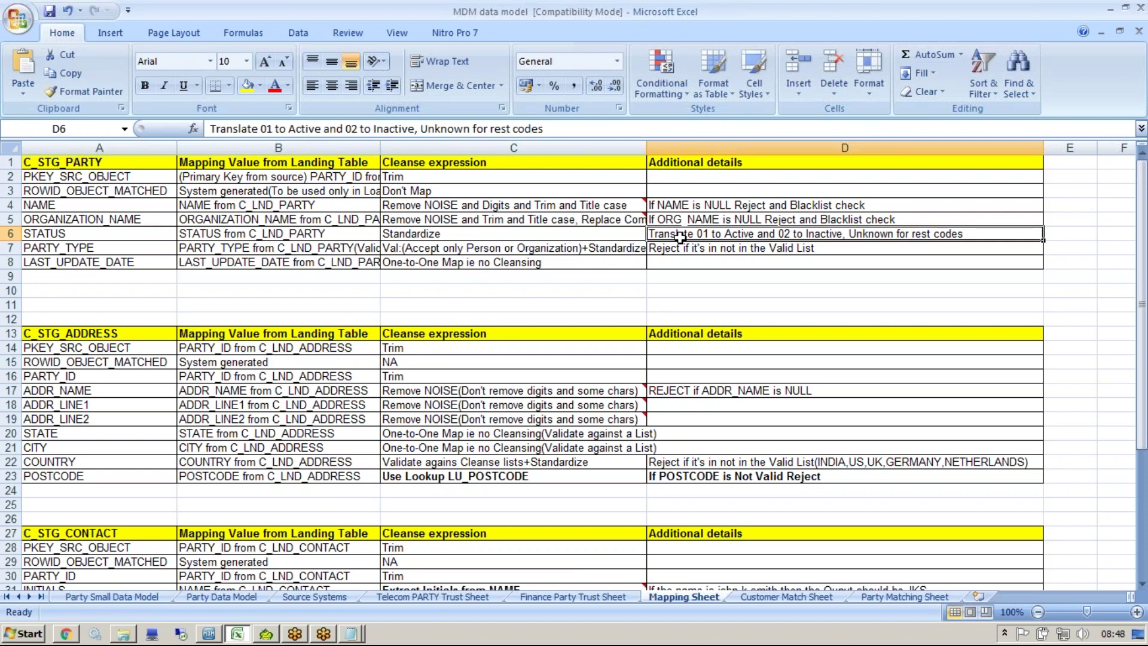
Step: In the Hub Console, inspect the CL-General Noise and CL-Company Noise Plus cleanse functions
{"action": "left_click", "coordinate": [209, 633]}
{"action": "left_click", "coordinate": [302, 285]}
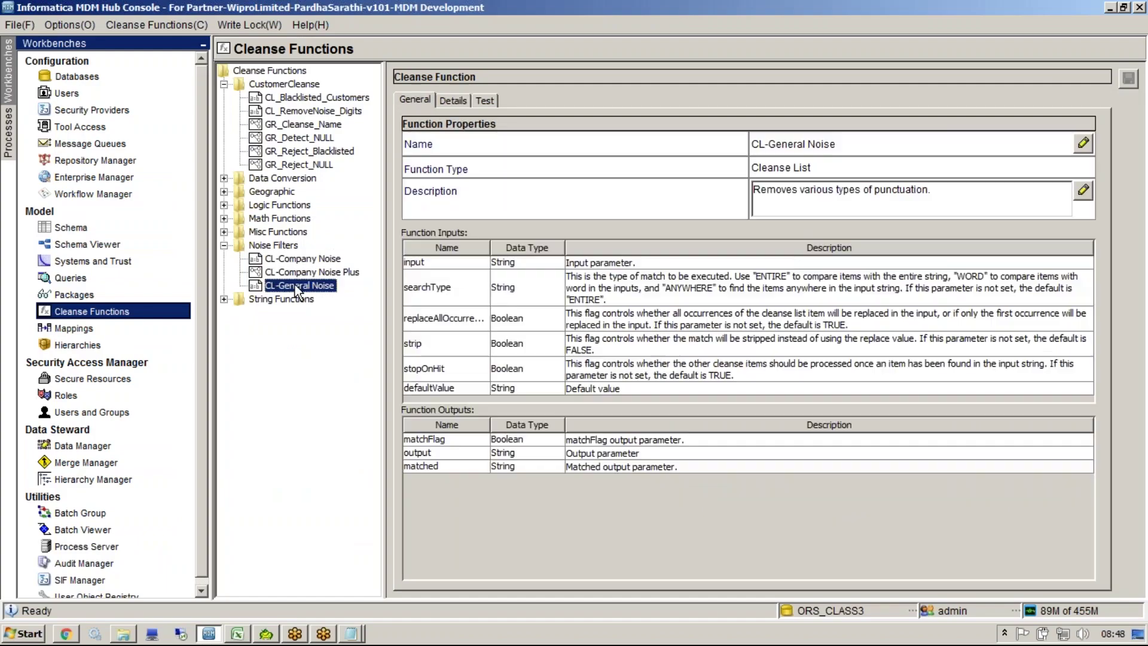
{"action": "left_click", "coordinate": [437, 99]}
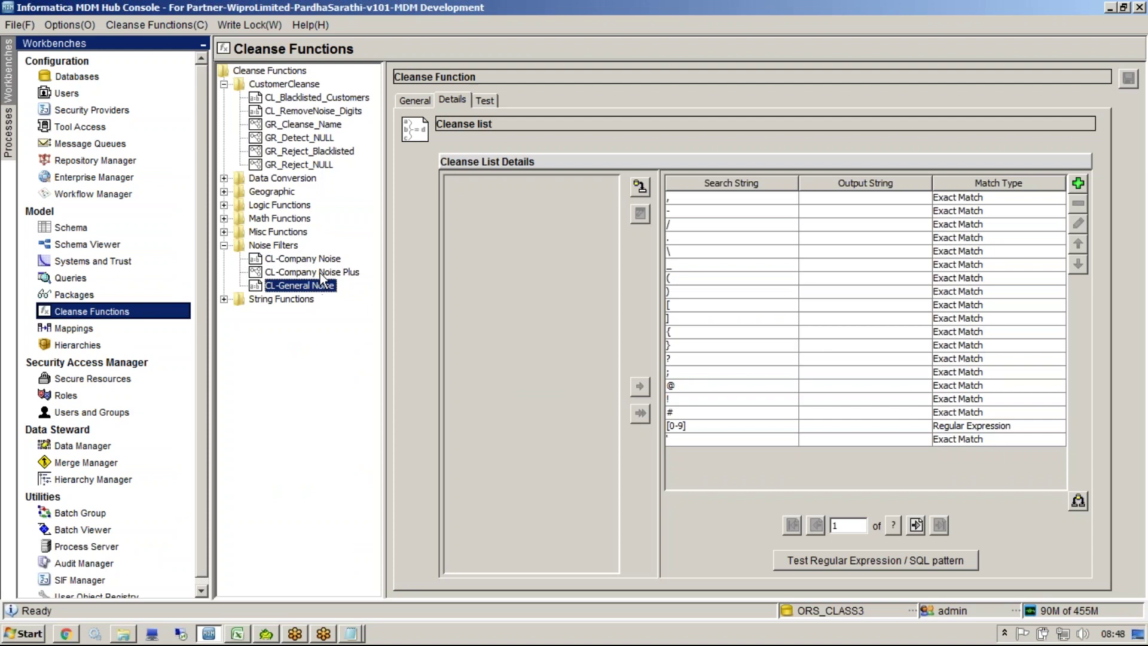
{"action": "left_click", "coordinate": [325, 273]}
{"action": "left_click", "coordinate": [454, 99]}
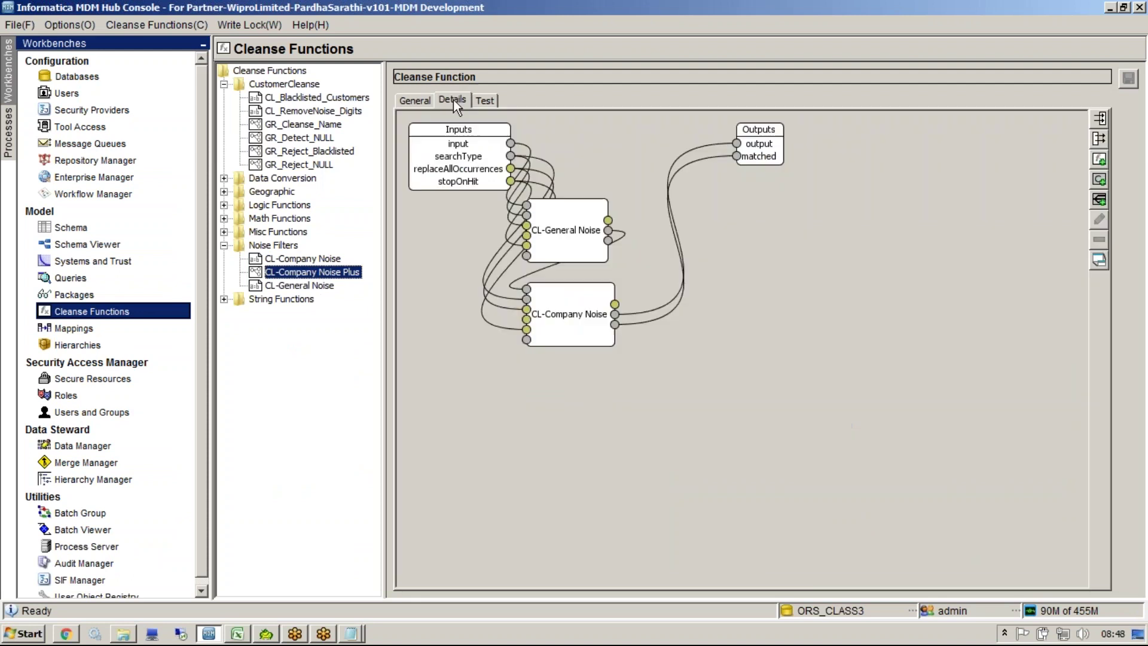
Step: Try a condition block with case 01 on the graph, discard it, and open the Schema workbench
{"action": "right_click", "coordinate": [613, 456]}
{"action": "left_click", "coordinate": [672, 529]}
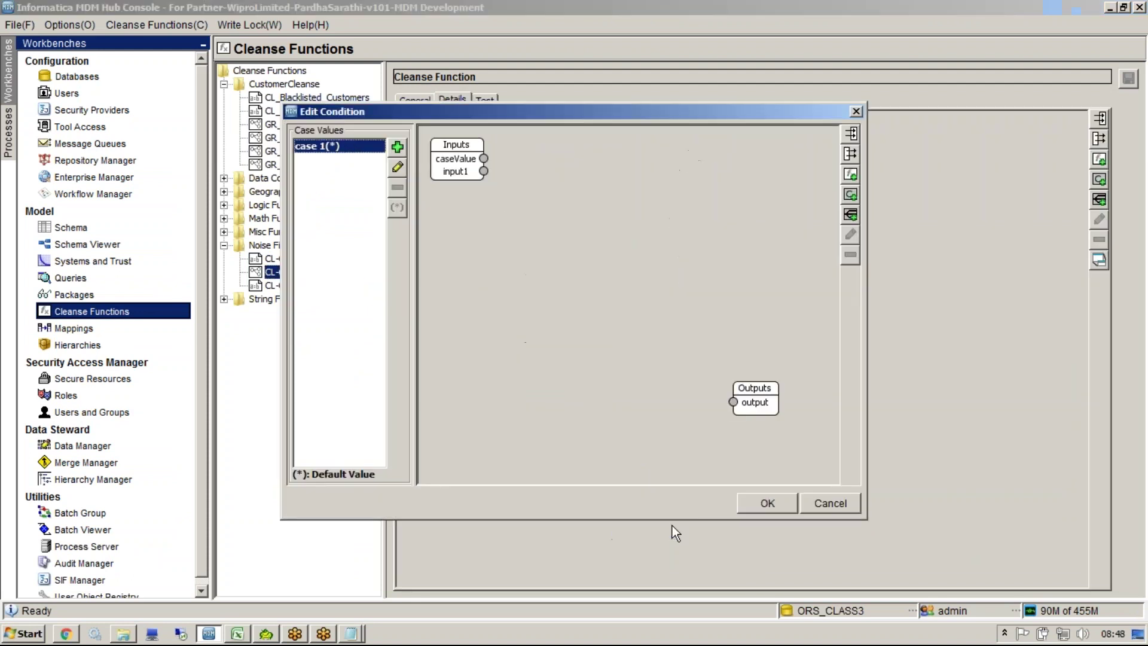
{"action": "left_click", "coordinate": [398, 147]}
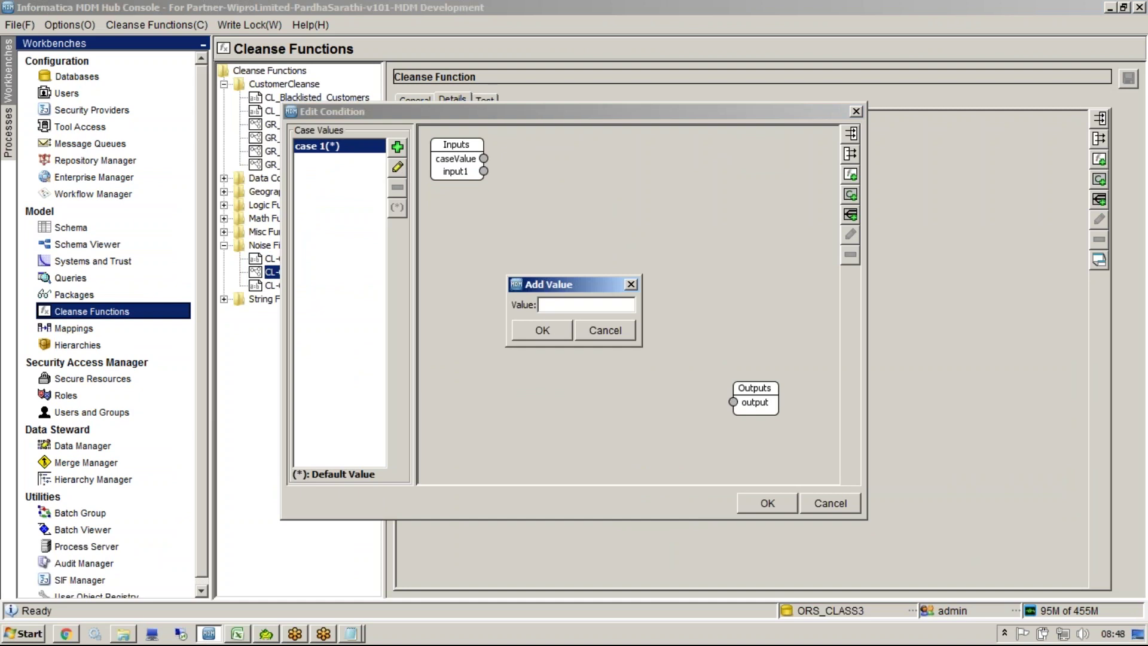
{"action": "type", "text": "01"}
{"action": "left_click", "coordinate": [543, 331]}
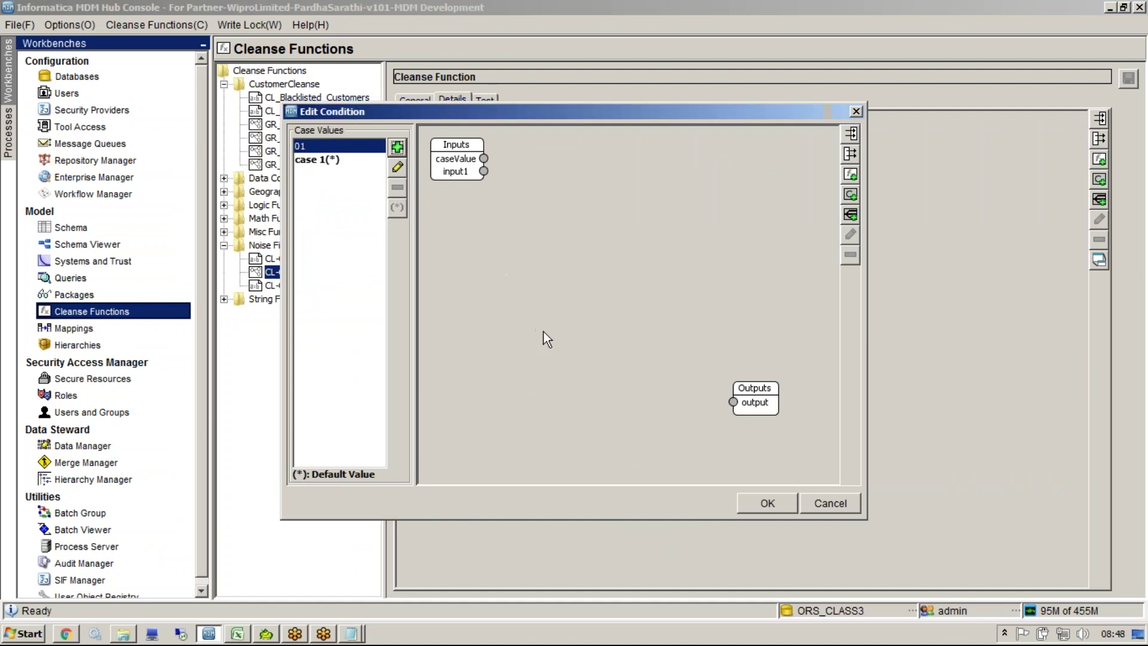
{"action": "left_click", "coordinate": [826, 506]}
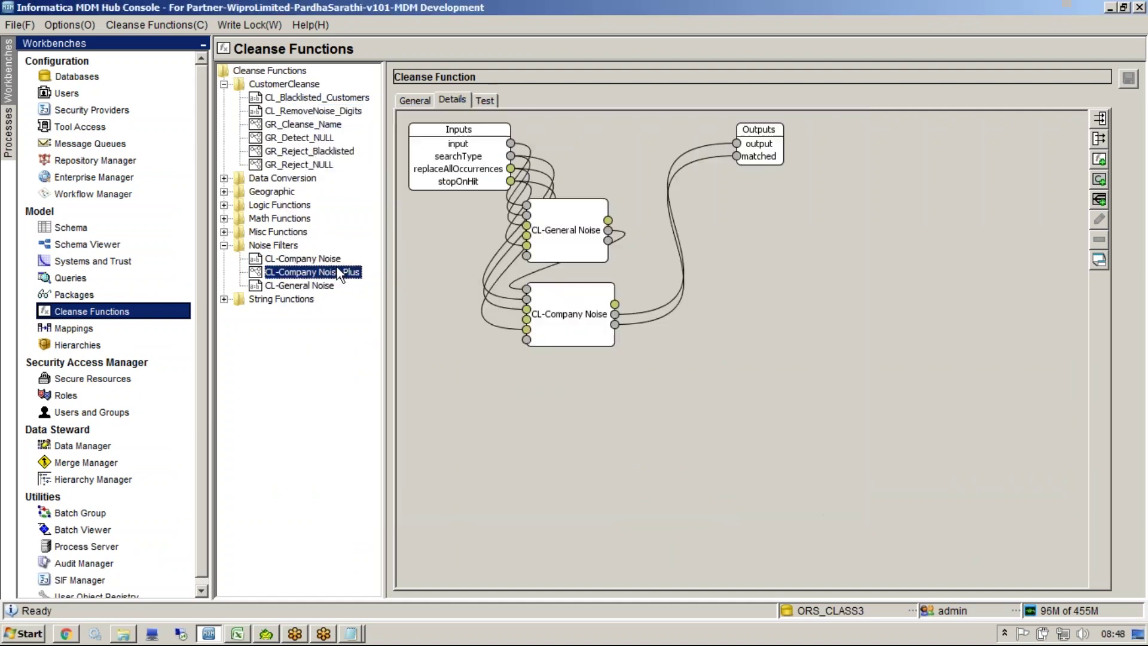
{"action": "left_click", "coordinate": [41, 231]}
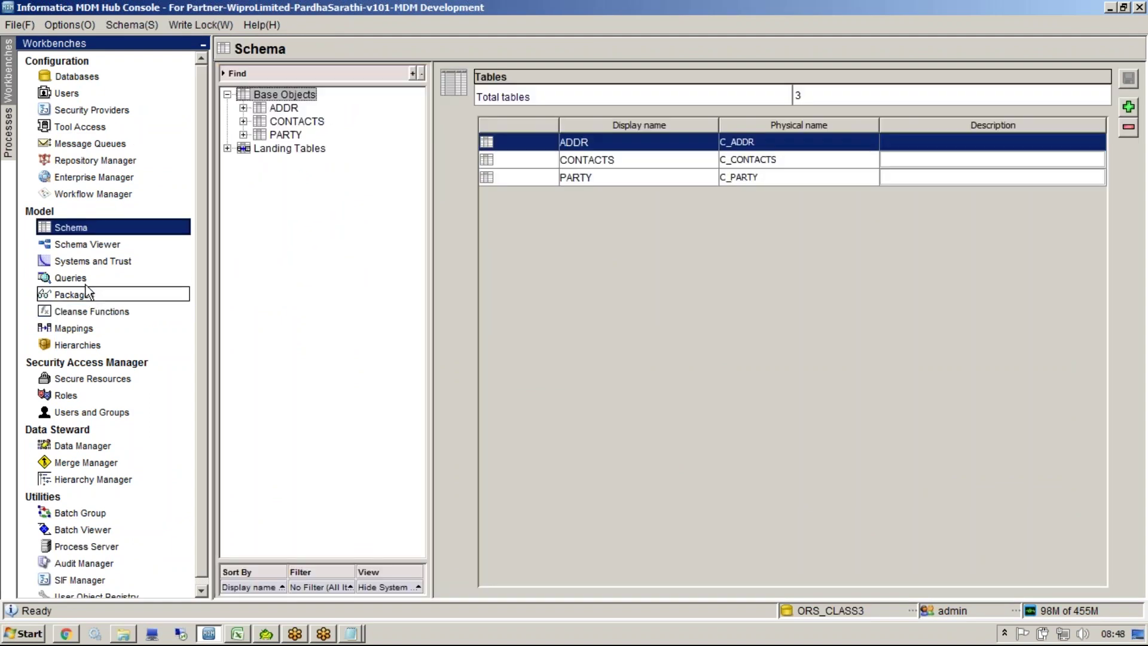
Step: Create a new graph function named GR_STANDARDIZE_STATUS in the CustomerCleanse library
{"action": "left_click", "coordinate": [89, 311]}
{"action": "right_click", "coordinate": [286, 86]}
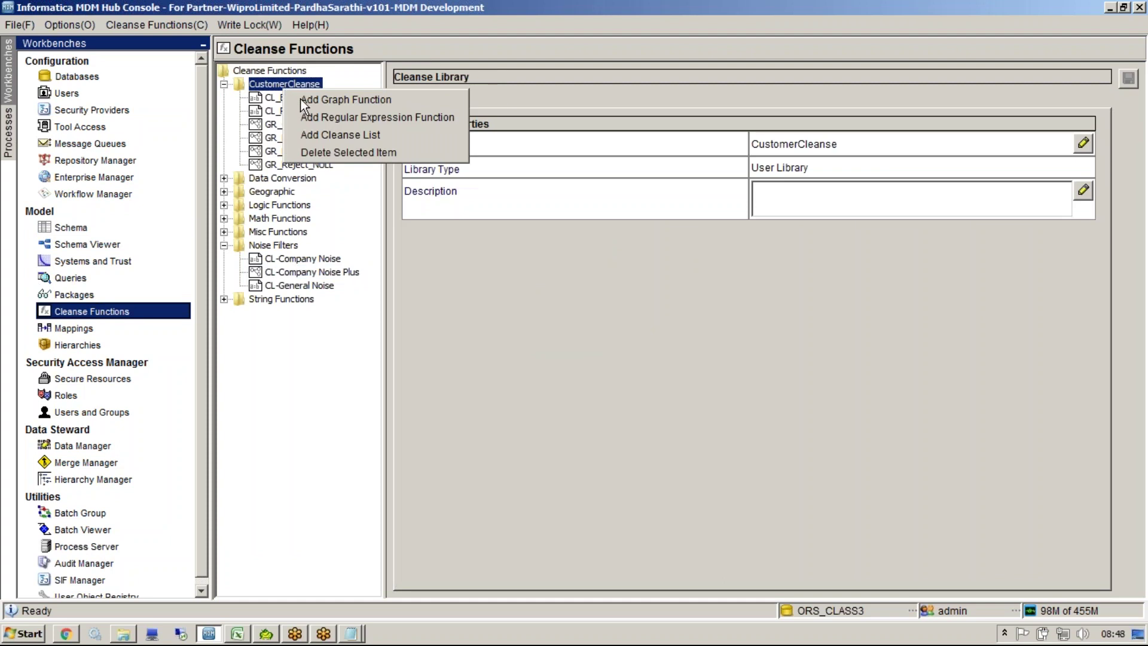
{"action": "left_click", "coordinate": [346, 100]}
{"action": "type", "text": "G"}
{"action": "key", "text": "BackSpace"}
{"action": "type", "text": "GR_"}
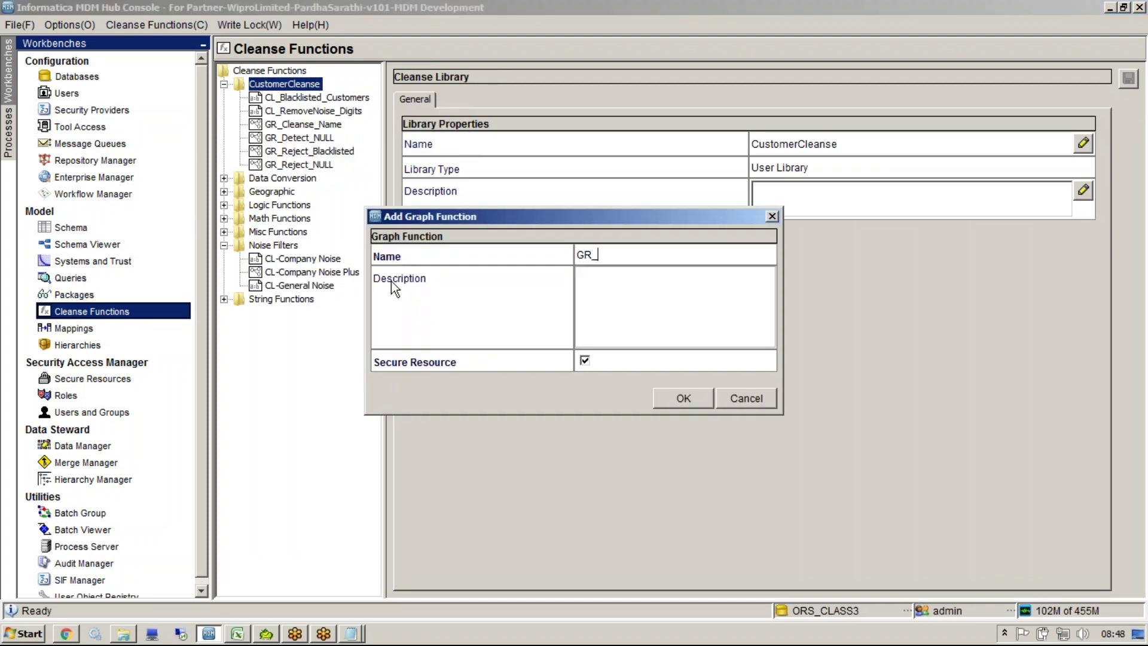
{"action": "type", "text": "STANDARDIZE_STATUS"}
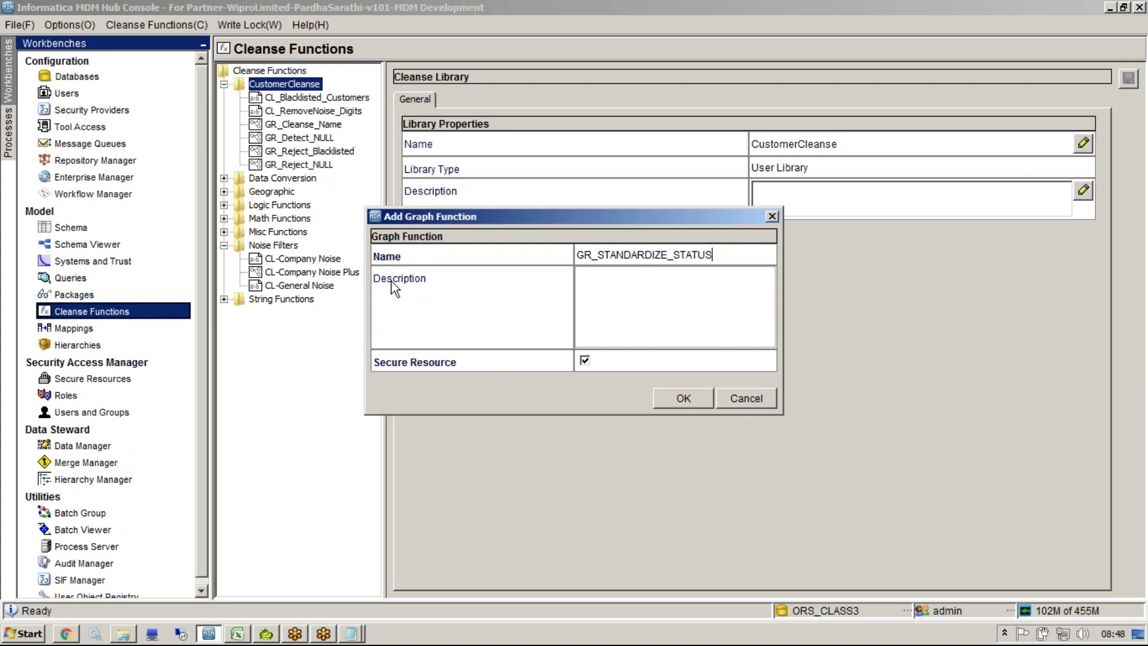
{"action": "left_click", "coordinate": [682, 398]}
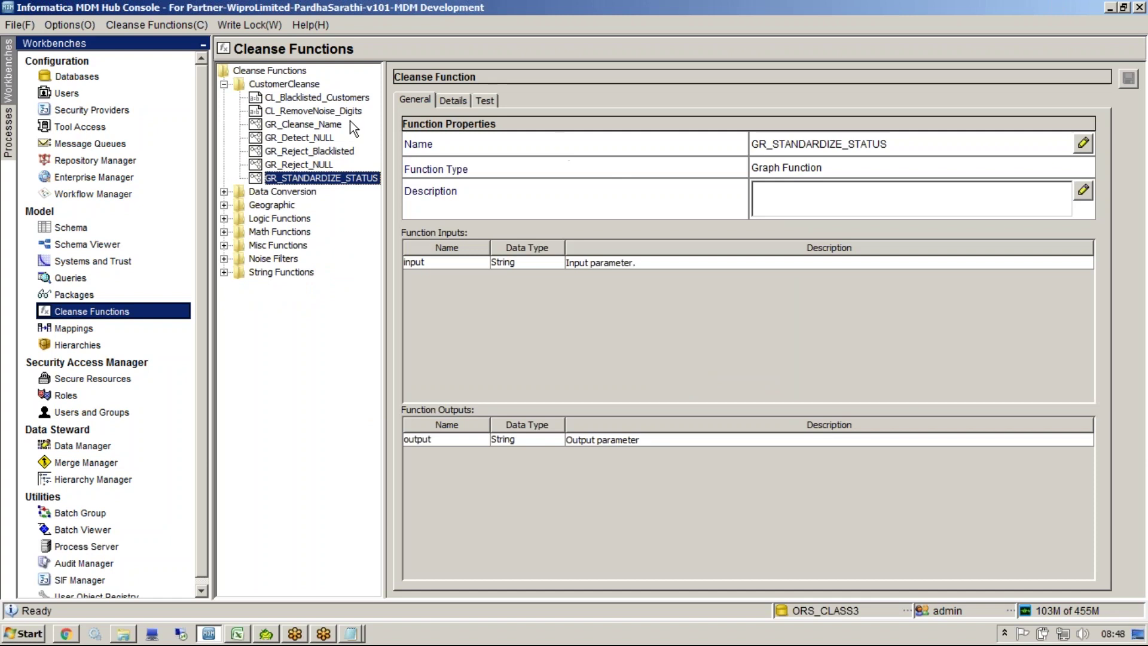
Step: Add a Condition block with case values 01 and 02 and a default case named Unknown
{"action": "left_click", "coordinate": [448, 100]}
{"action": "right_click", "coordinate": [507, 339]}
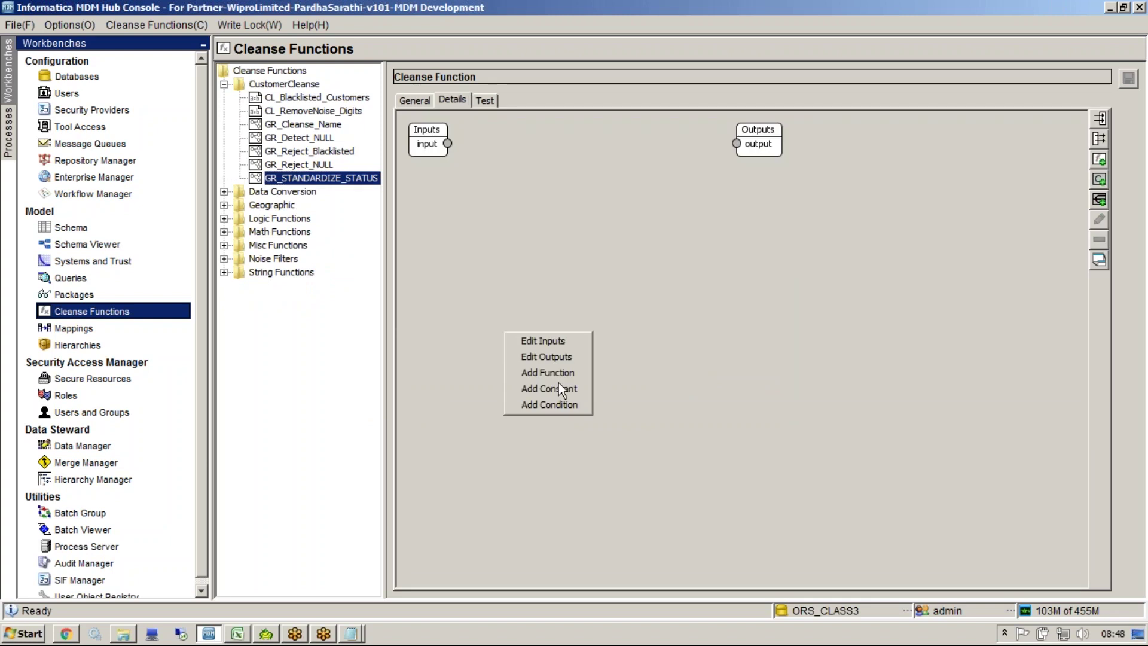
{"action": "left_click", "coordinate": [565, 404]}
{"action": "left_click", "coordinate": [398, 147]}
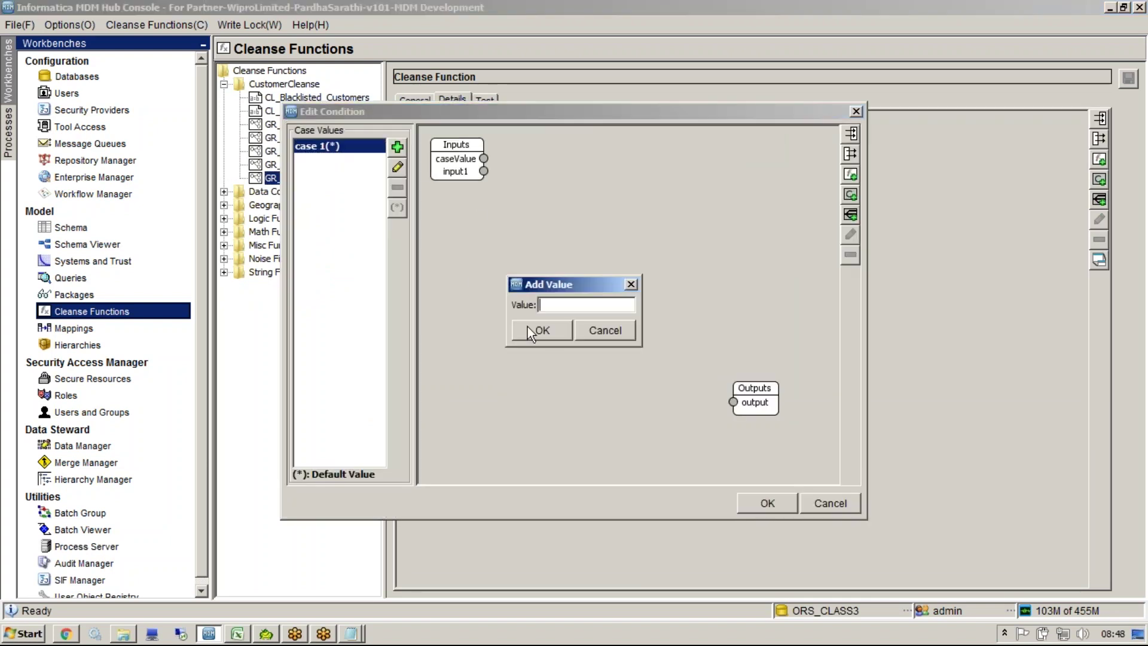
{"action": "type", "text": "01"}
{"action": "left_click", "coordinate": [543, 336]}
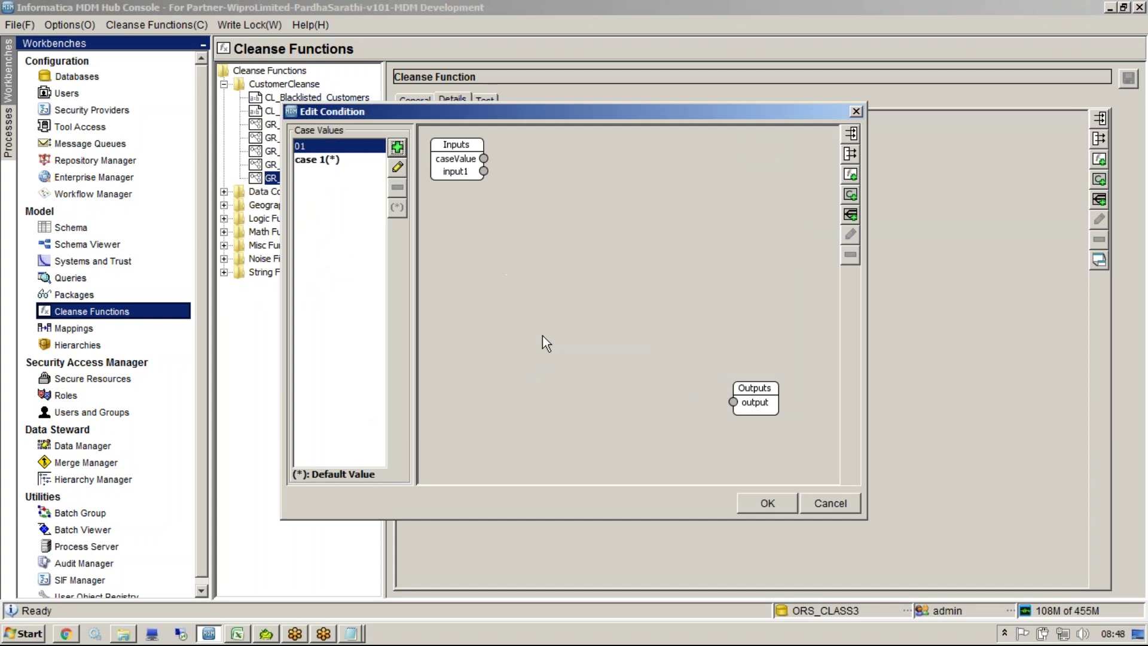
{"action": "left_click", "coordinate": [398, 148]}
{"action": "type", "text": "02"}
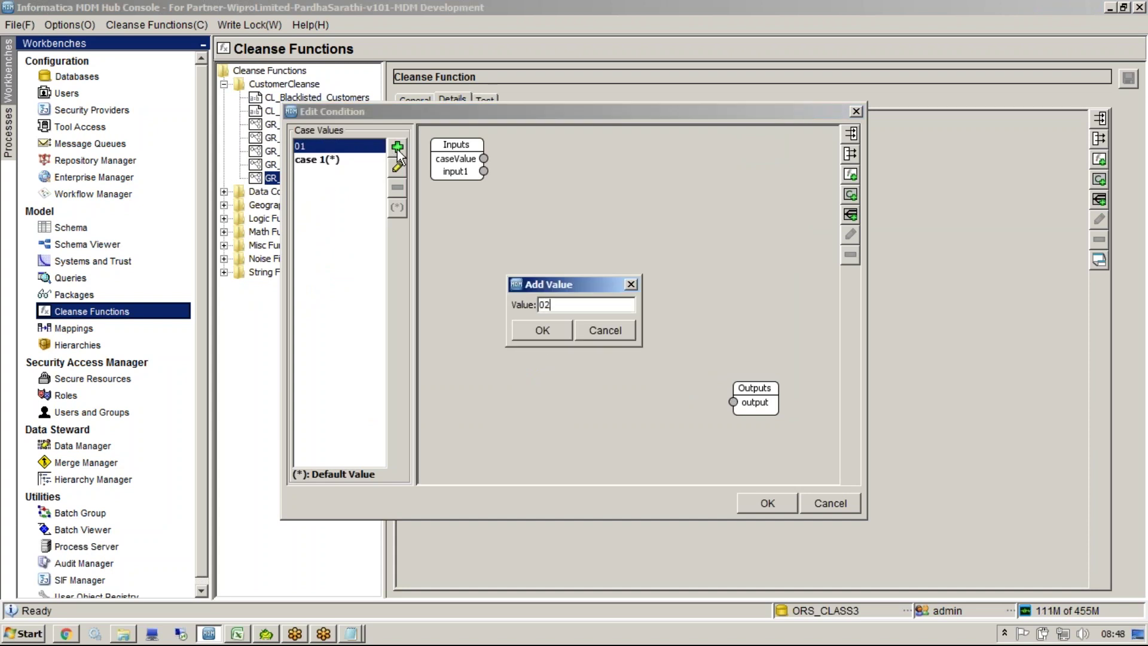
{"action": "left_click", "coordinate": [539, 332]}
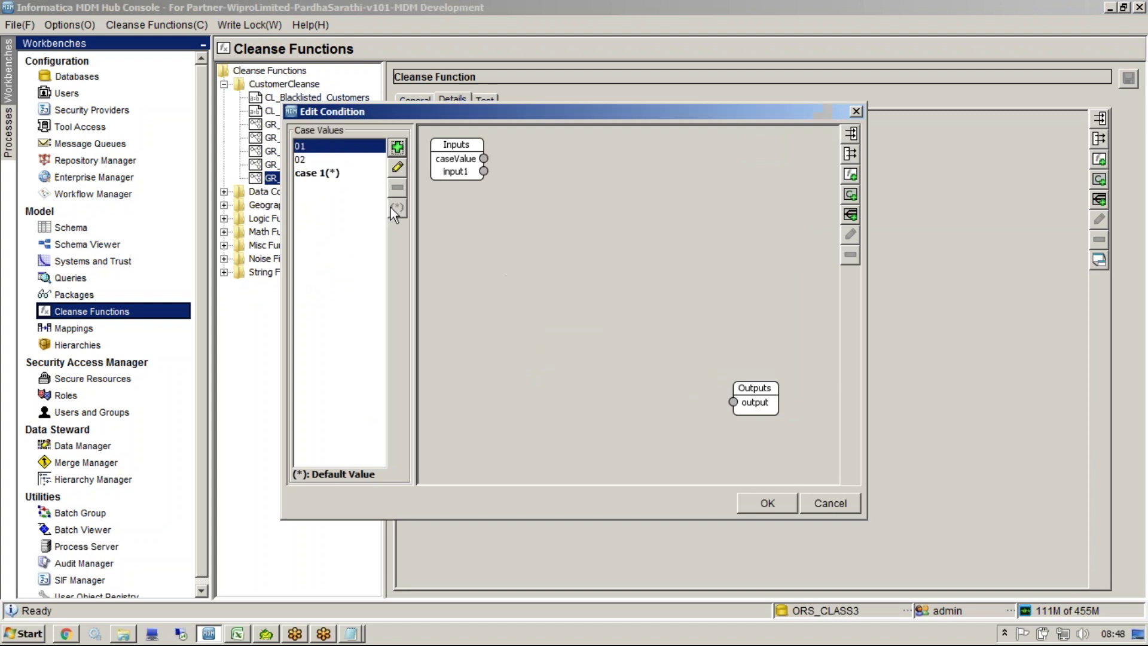
{"action": "left_click", "coordinate": [335, 174]}
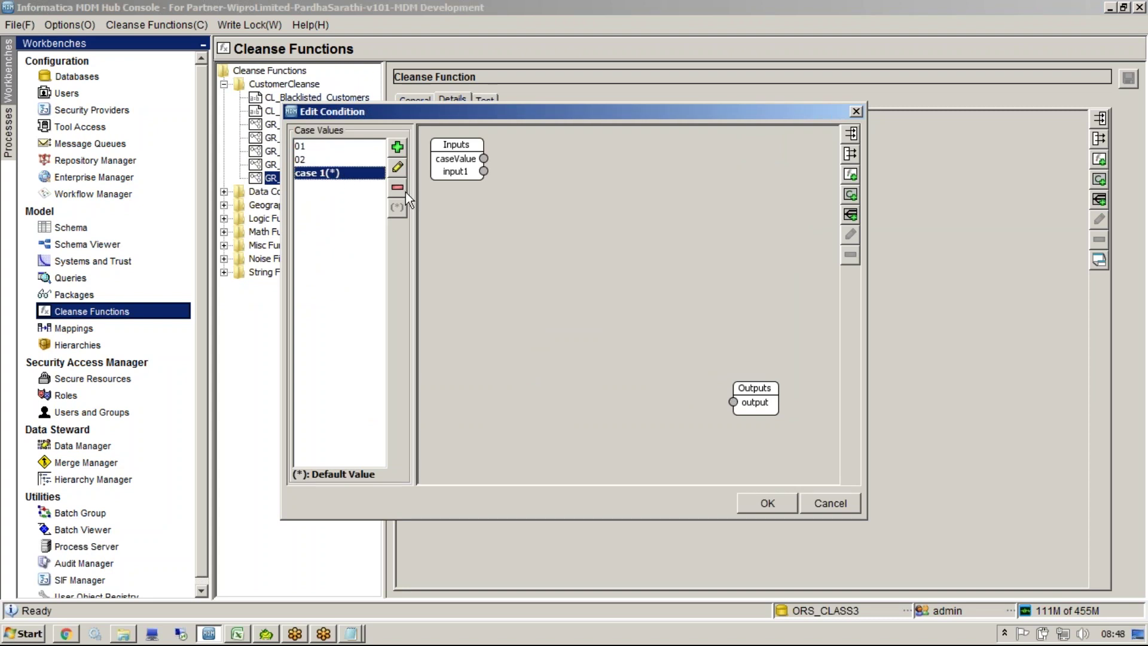
{"action": "left_click", "coordinate": [398, 167]}
{"action": "left_click_drag", "start_coordinate": [540, 304], "coordinate": [503, 304]}
{"action": "type", "text": "uNKNOWN"}
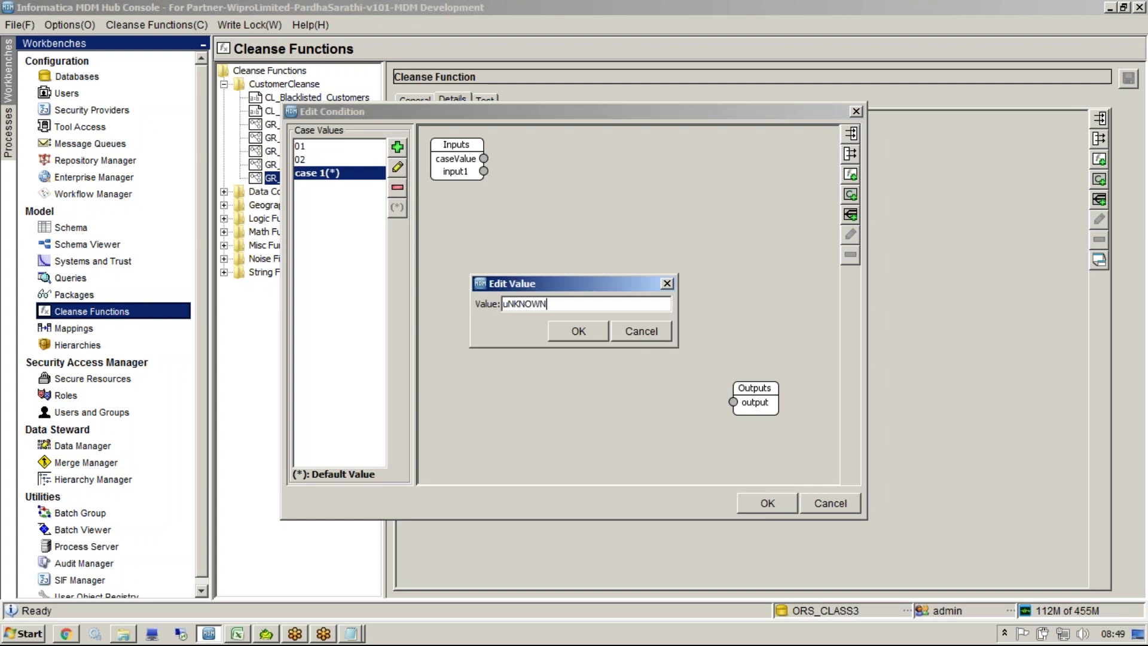
{"action": "key", "text": "BackSpace"}
{"action": "key", "text": "BackSpace"}
{"action": "key", "text": "BackSpace"}
{"action": "key", "text": "BackSpace"}
{"action": "key", "text": "BackSpace"}
{"action": "key", "text": "BackSpace"}
{"action": "key", "text": "BackSpace"}
{"action": "type", "text": "Unknown"}
{"action": "left_click", "coordinate": [569, 331]}
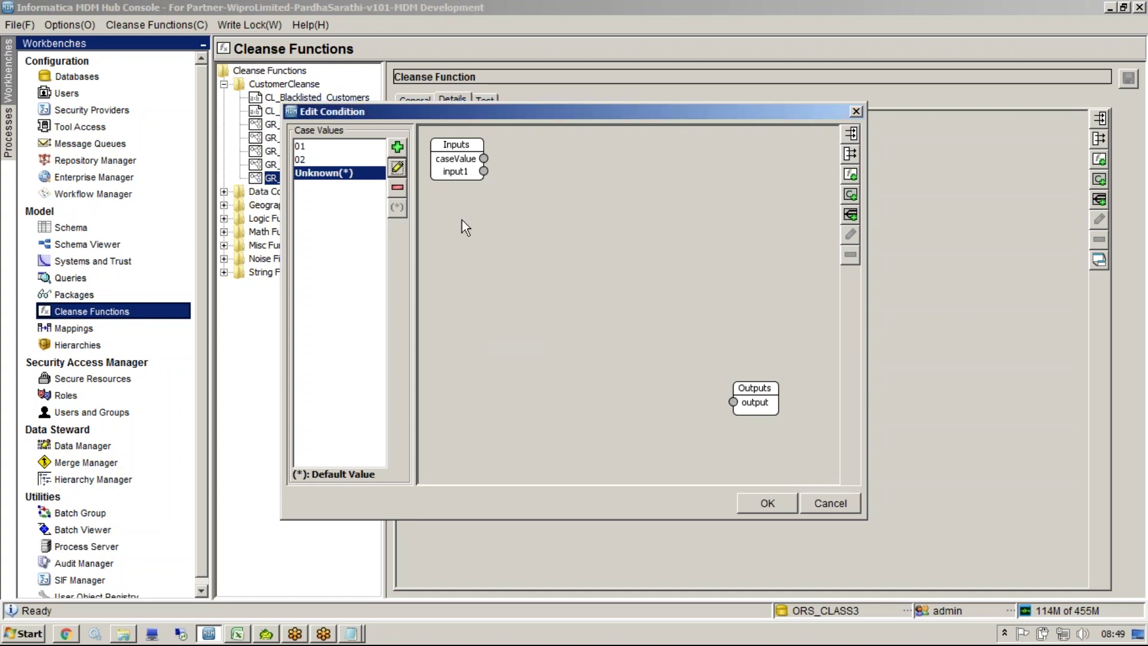
Step: For case 01, add an 'Active' constant and wire it to the output
{"action": "left_click_drag", "start_coordinate": [468, 115], "coordinate": [453, 148]}
{"action": "left_click", "coordinate": [329, 177]}
{"action": "right_click", "coordinate": [471, 307]}
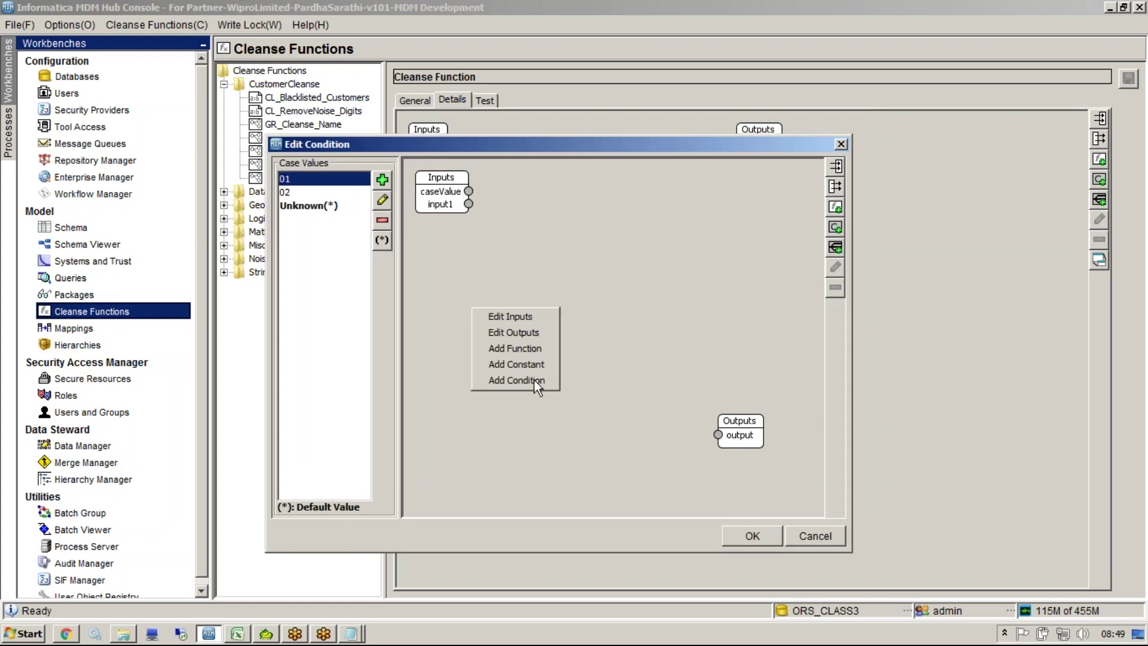
{"action": "left_click", "coordinate": [530, 365]}
{"action": "key", "text": "Tab"}
{"action": "type", "text": "Active"}
{"action": "left_click", "coordinate": [598, 343]}
{"action": "mouse_move", "coordinate": [471, 226]}
{"action": "left_mouse_down"}
{"action": "mouse_move", "coordinate": [484, 340]}
{"action": "mouse_move", "coordinate": [529, 345]}
{"action": "mouse_move", "coordinate": [719, 435]}
{"action": "left_mouse_up"}
Step: For case 02, add an 'Inactive' constant and connect it to the output
{"action": "left_click", "coordinate": [323, 192]}
{"action": "right_click", "coordinate": [479, 335]}
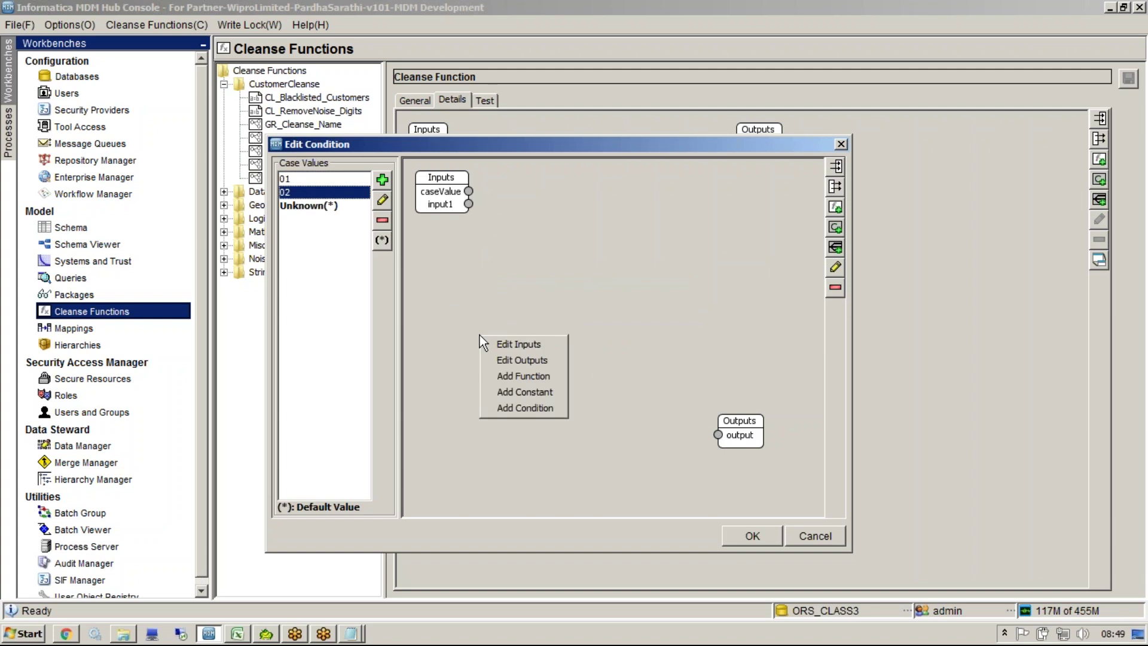
{"action": "left_click", "coordinate": [526, 392]}
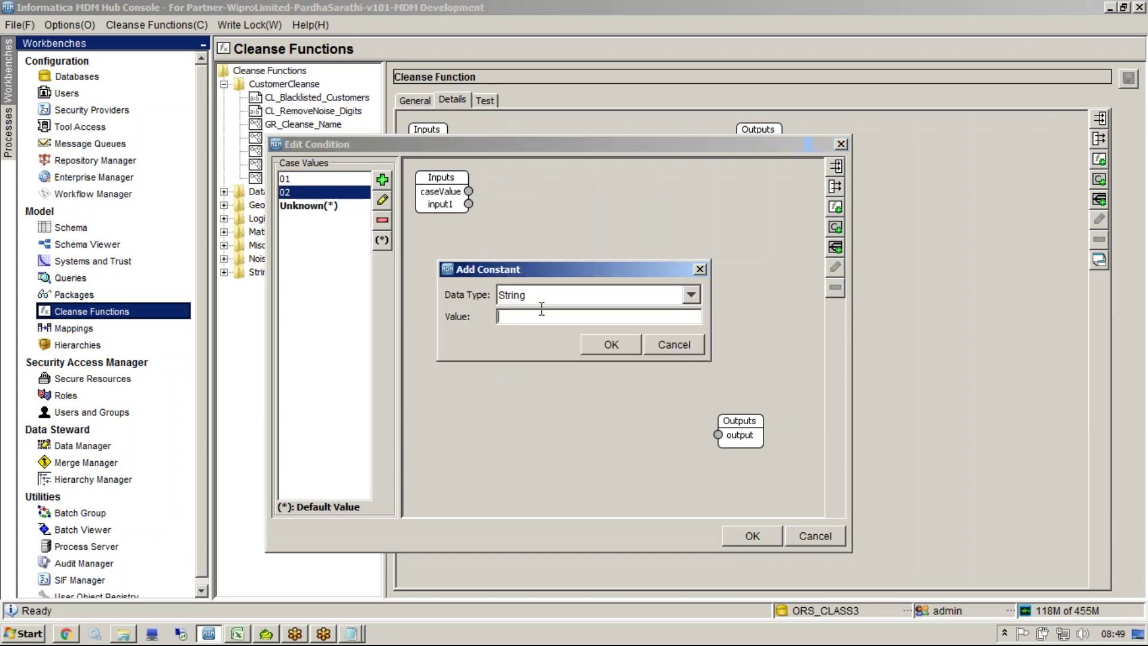
{"action": "type", "text": "Inactivw"}
{"action": "left_click", "coordinate": [598, 343]}
{"action": "left_click_drag", "start_coordinate": [475, 218], "coordinate": [494, 304]}
{"action": "left_click_drag", "start_coordinate": [573, 347], "coordinate": [718, 435]}
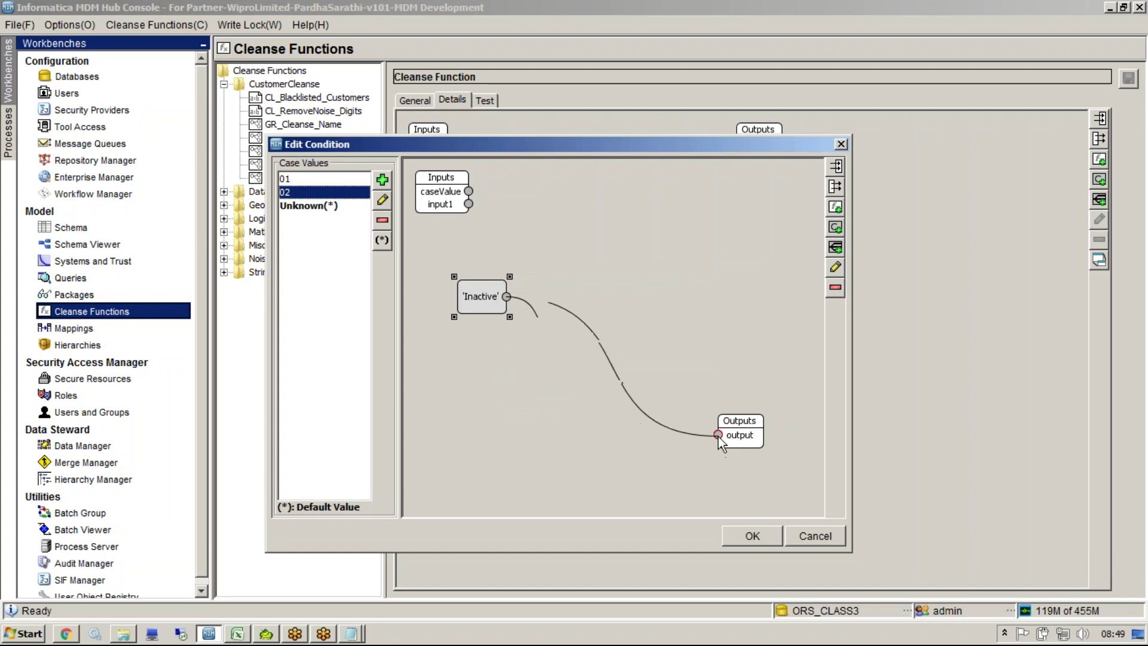
Step: For the default case, add an 'Unknown' constant wired to the output and confirm
{"action": "left_click", "coordinate": [312, 205]}
{"action": "right_click", "coordinate": [498, 272]}
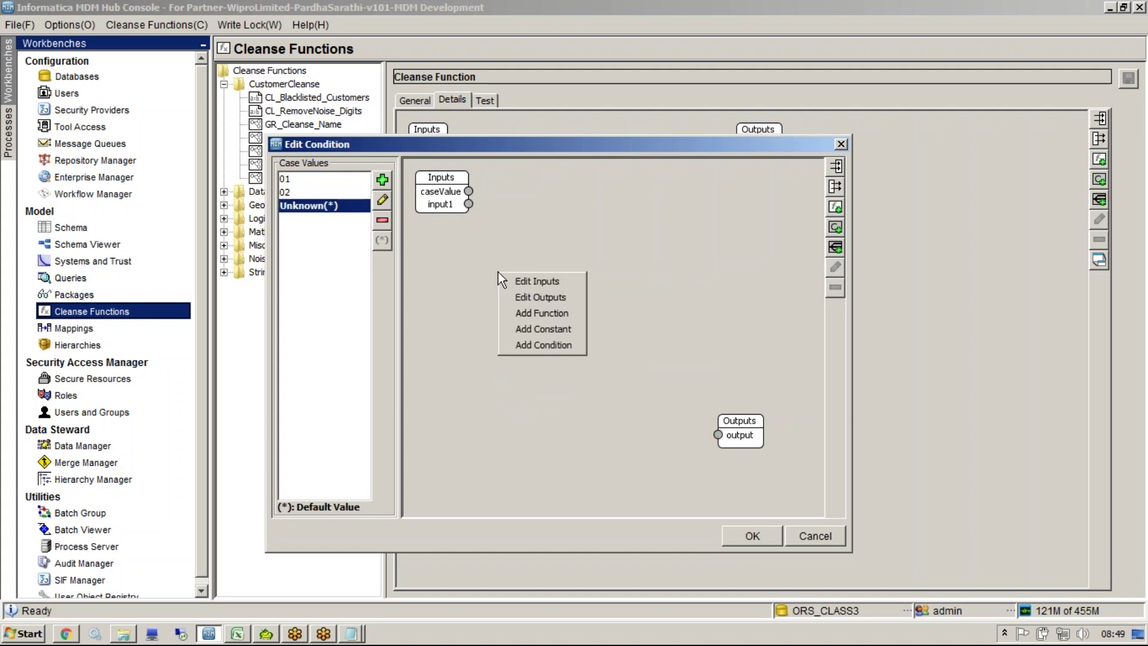
{"action": "left_click", "coordinate": [550, 329]}
{"action": "type", "text": "Unknown"}
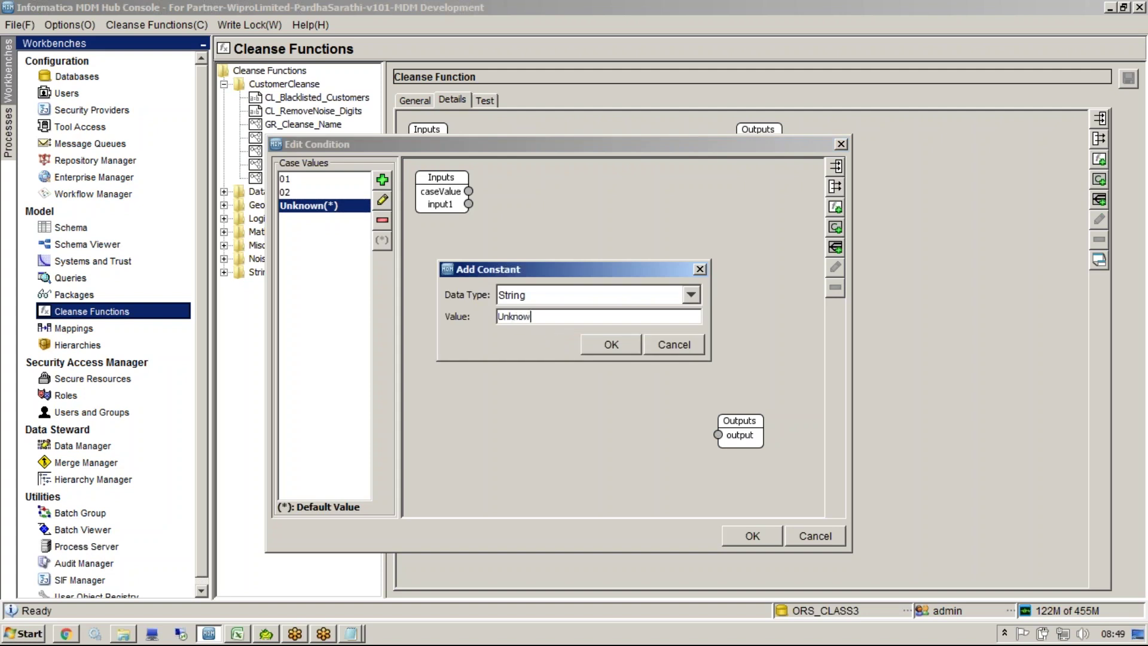
{"action": "left_click", "coordinate": [604, 342]}
{"action": "left_click_drag", "start_coordinate": [482, 241], "coordinate": [720, 435]}
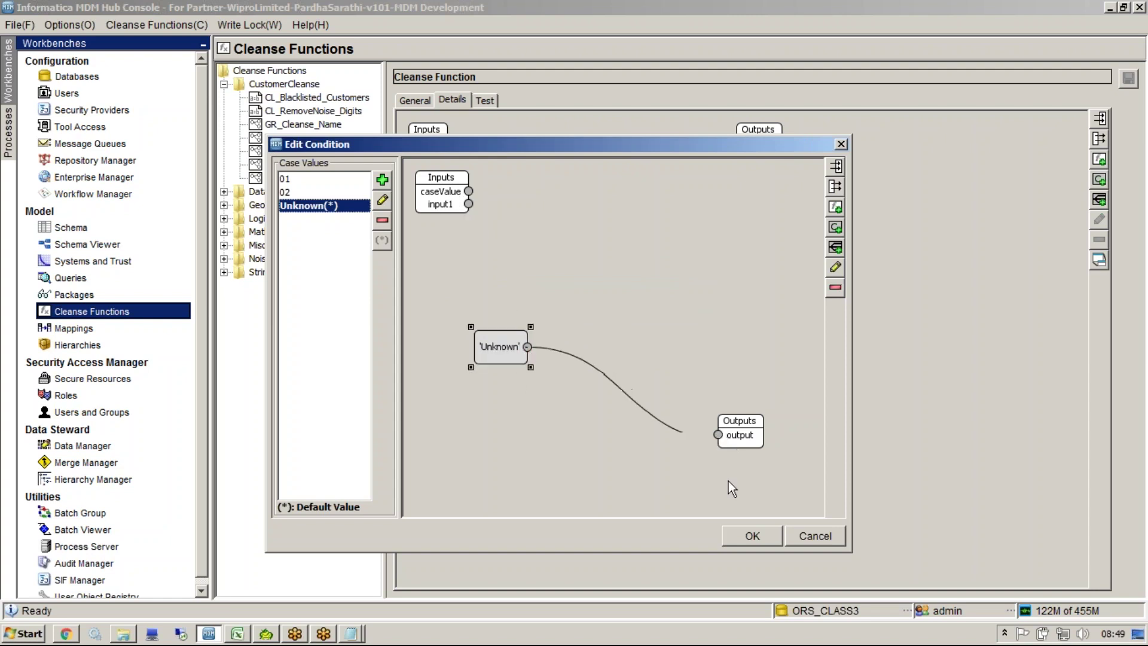
{"action": "left_click", "coordinate": [747, 532]}
Step: Reposition the Condition node and switch it to Expanded Mode to show its ports
{"action": "left_click_drag", "start_coordinate": [462, 163], "coordinate": [553, 235]}
{"action": "right_click", "coordinate": [553, 236]}
{"action": "left_click", "coordinate": [594, 289]}
Step: Connect the function input to caseValue and the Condition result to the output, then save
{"action": "left_click", "coordinate": [561, 329]}
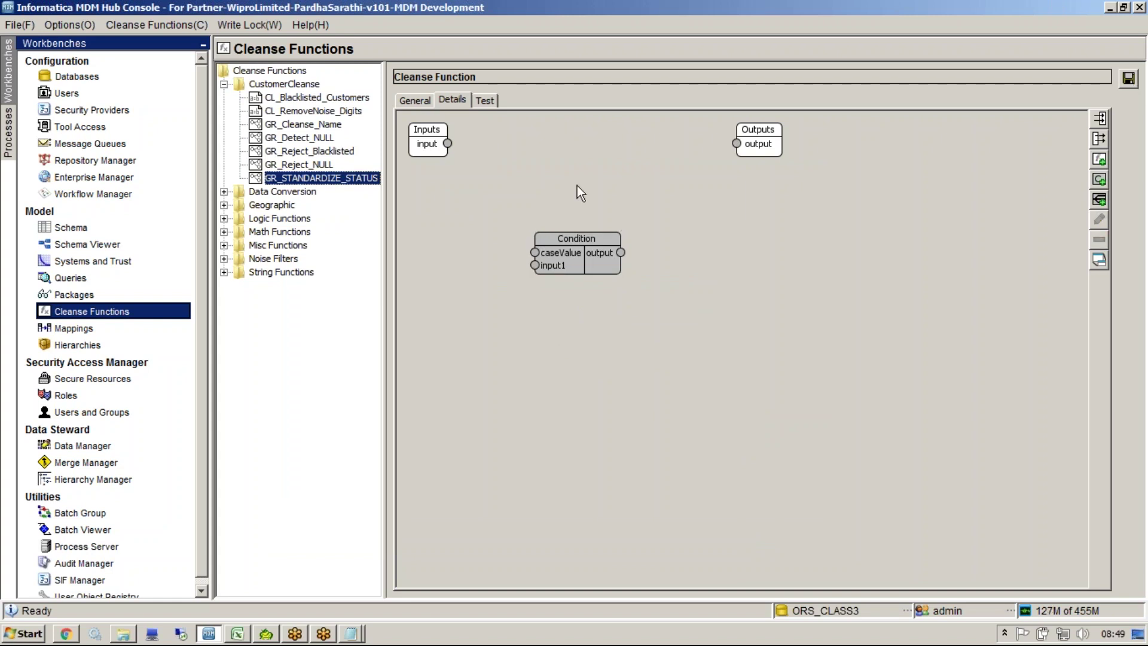
{"action": "left_click_drag", "start_coordinate": [490, 205], "coordinate": [535, 256]}
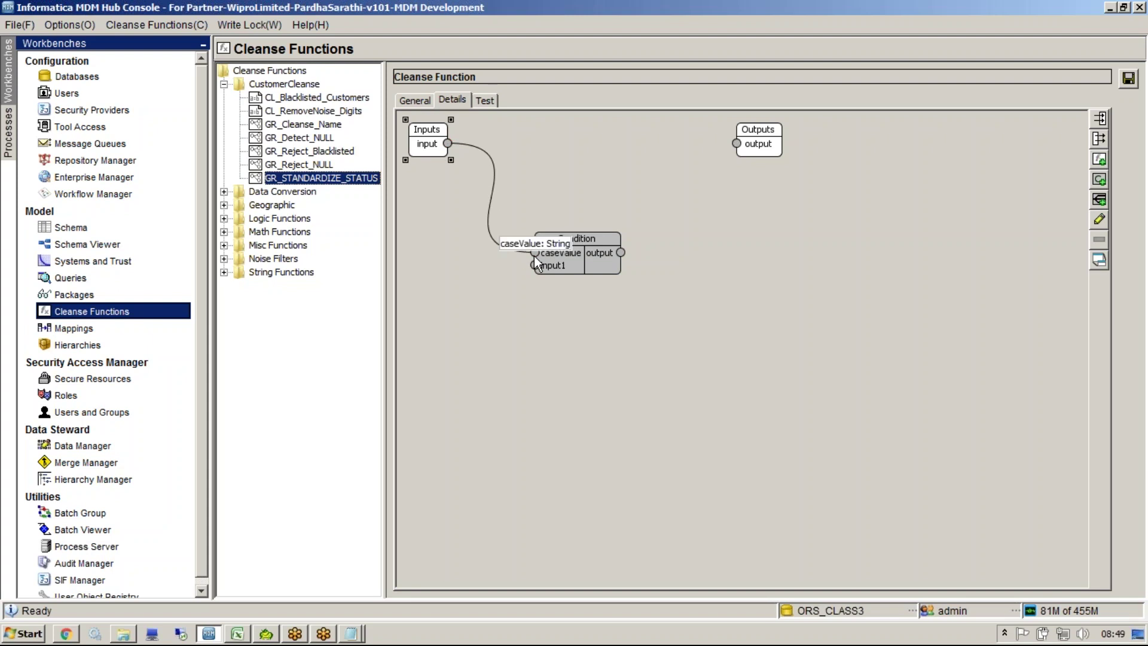
{"action": "left_click_drag", "start_coordinate": [620, 252], "coordinate": [738, 144]}
{"action": "left_click", "coordinate": [1128, 81]}
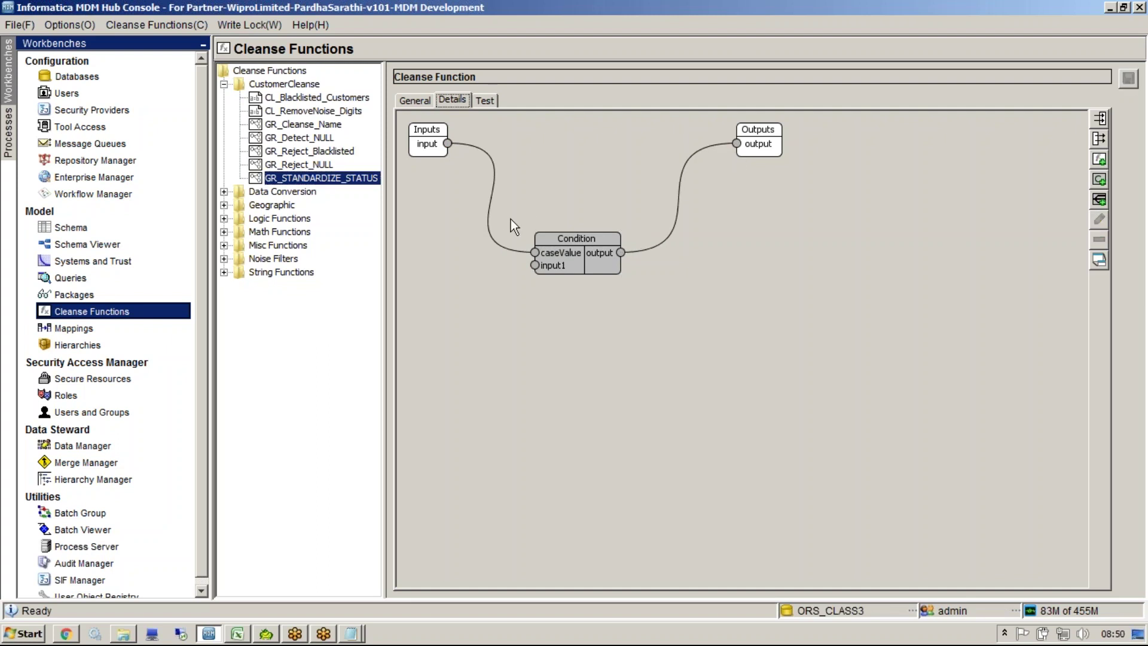
Step: Review the Condition's case 02 and default Unknown mappings in the condition editor
{"action": "double_click", "coordinate": [573, 260]}
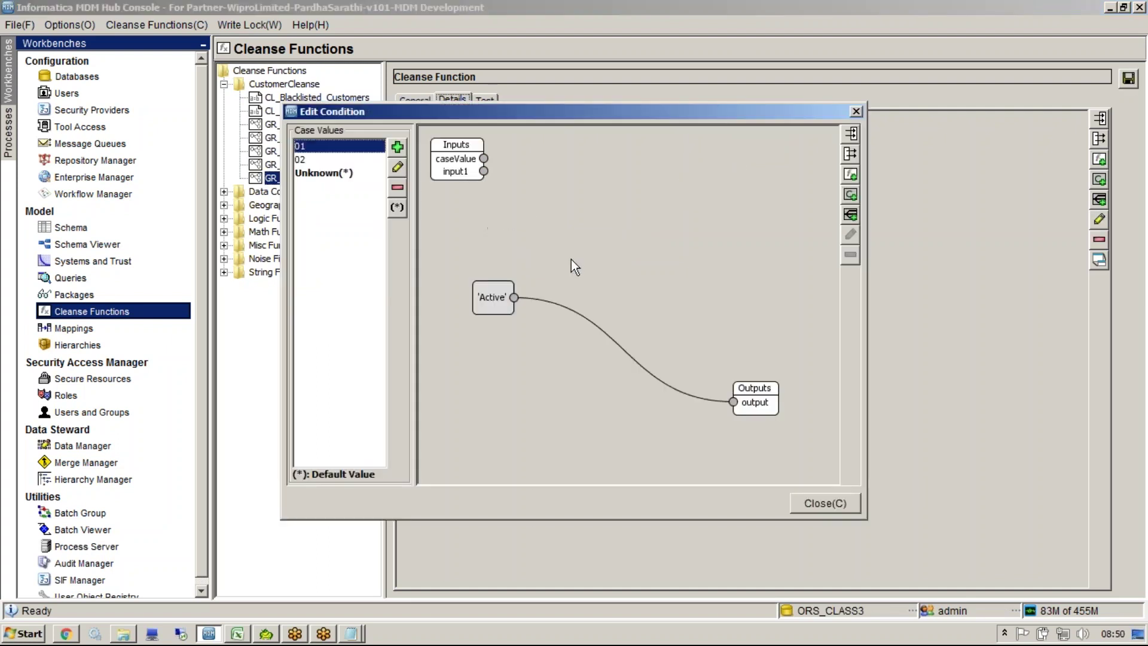
{"action": "left_click", "coordinate": [337, 161]}
{"action": "left_click", "coordinate": [337, 173]}
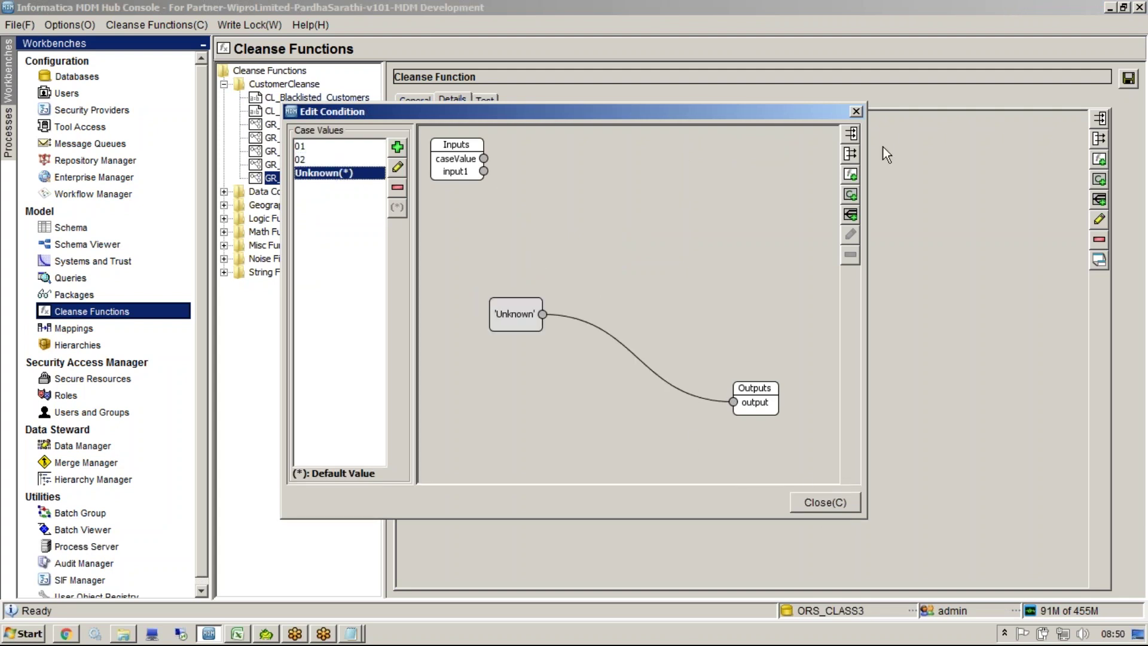
{"action": "left_click", "coordinate": [855, 111]}
{"action": "left_click", "coordinate": [485, 101]}
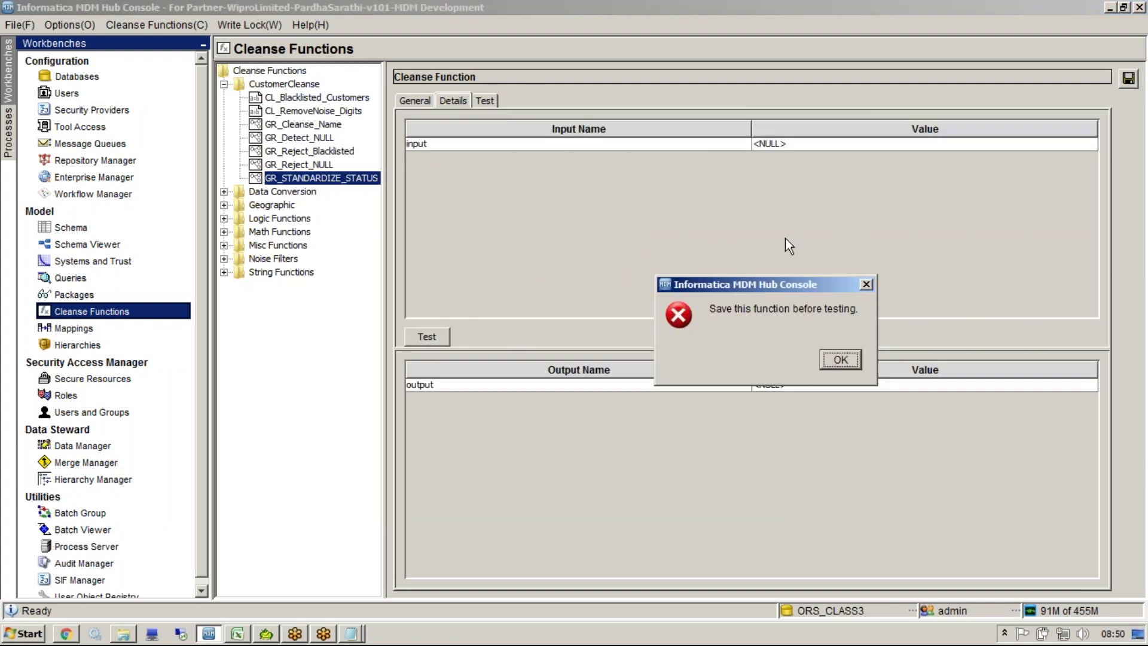
Step: Save the function and test input 01, which returns Active
{"action": "left_click", "coordinate": [839, 360]}
{"action": "left_click", "coordinate": [1128, 79]}
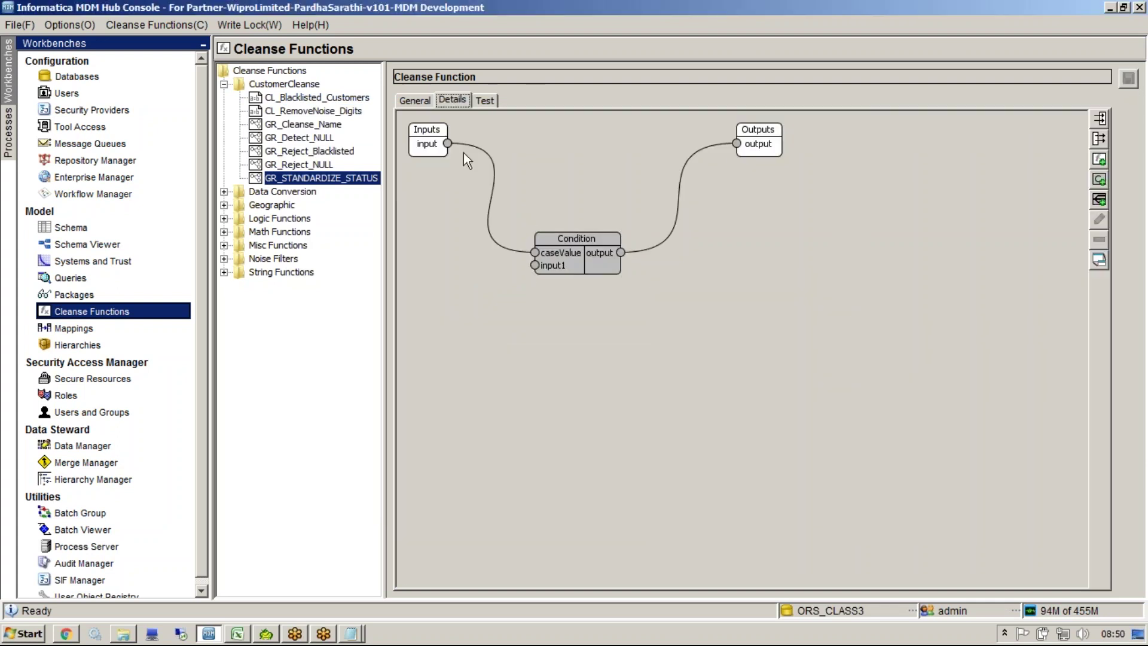
{"action": "left_click", "coordinate": [483, 101]}
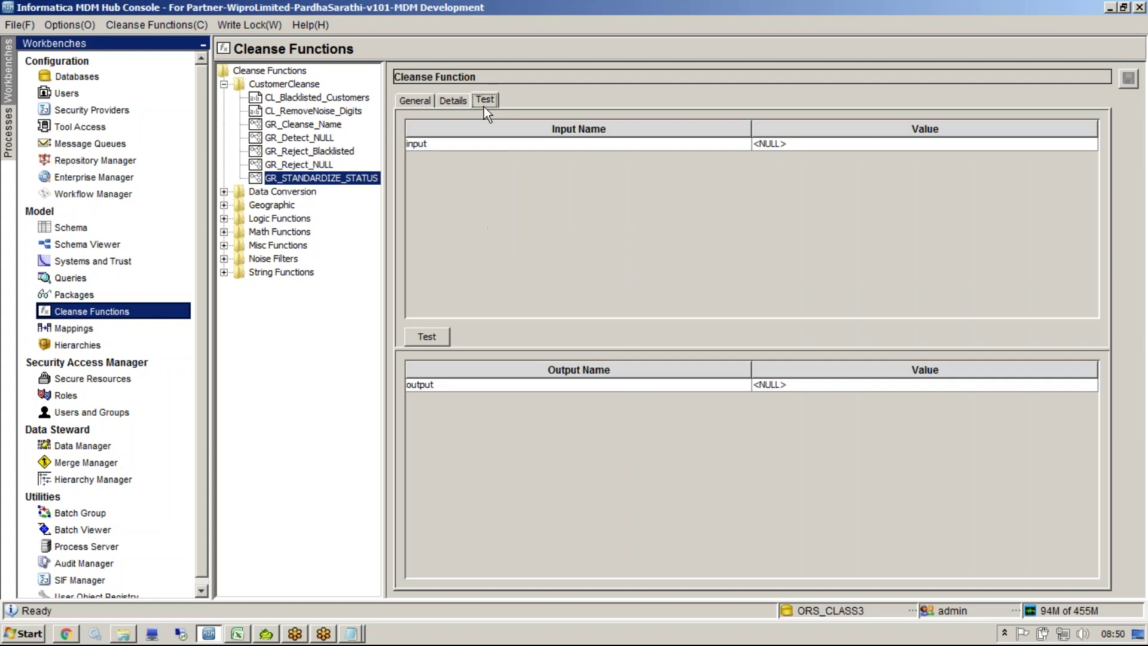
{"action": "left_click", "coordinate": [771, 147]}
{"action": "type", "text": "01"}
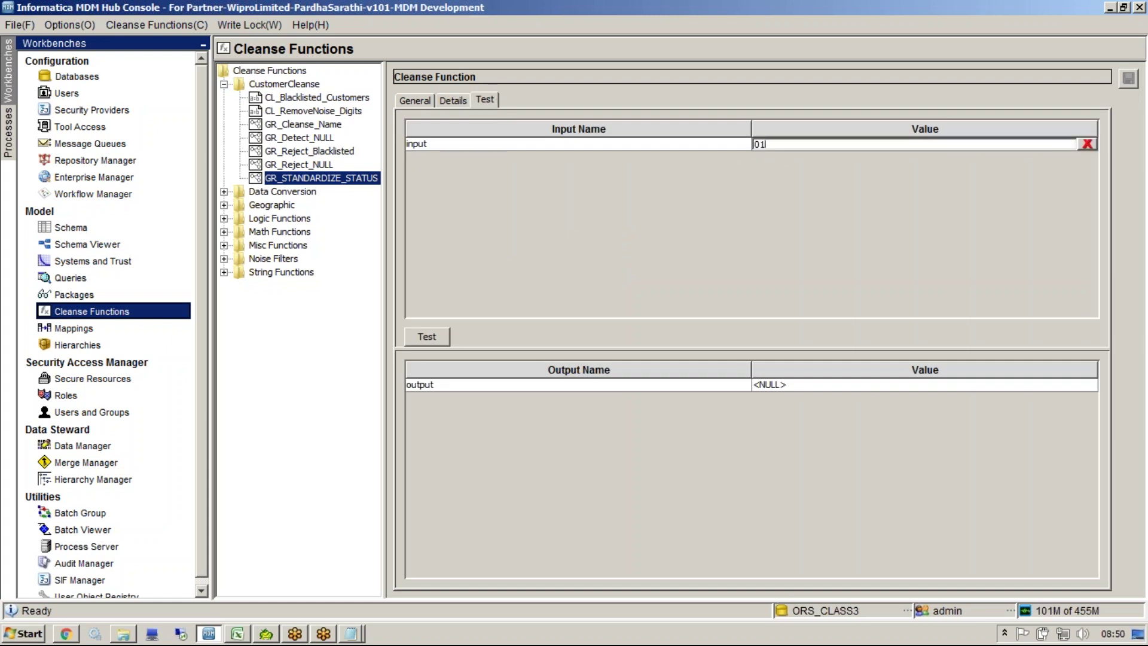
{"action": "left_click", "coordinate": [427, 337]}
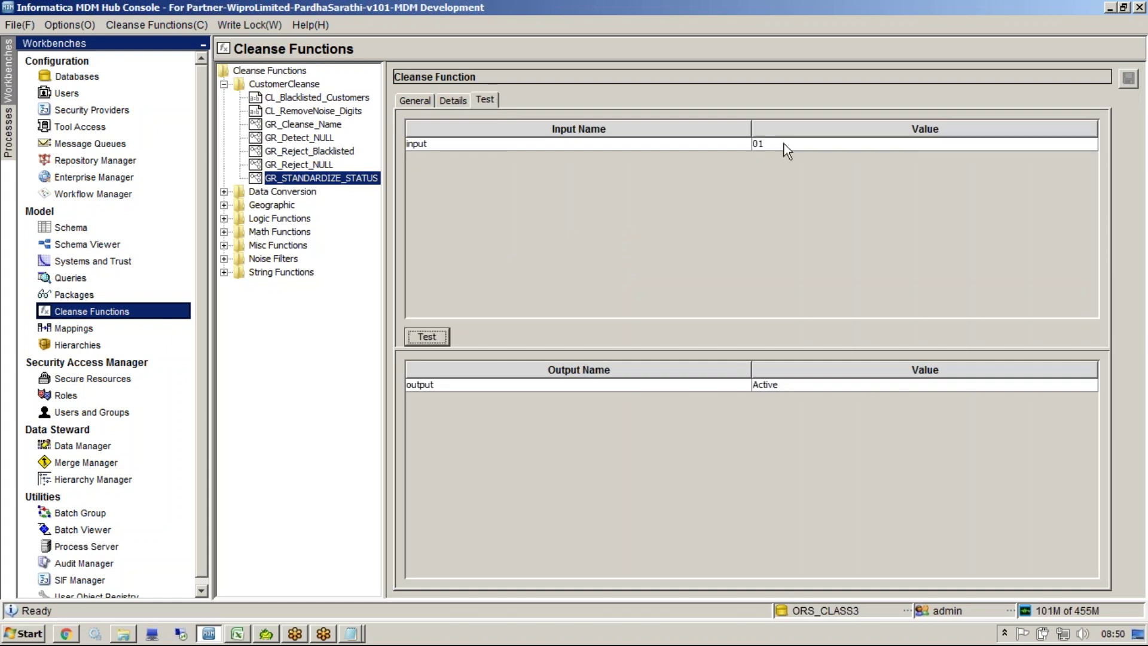
Step: Test nonsense input 'higfhf' (returns Unknown) and input 02 (returns Inactive)
{"action": "left_click", "coordinate": [755, 145]}
{"action": "key", "text": "BackSpace"}
{"action": "key", "text": "BackSpace"}
{"action": "type", "text": "higfhf"}
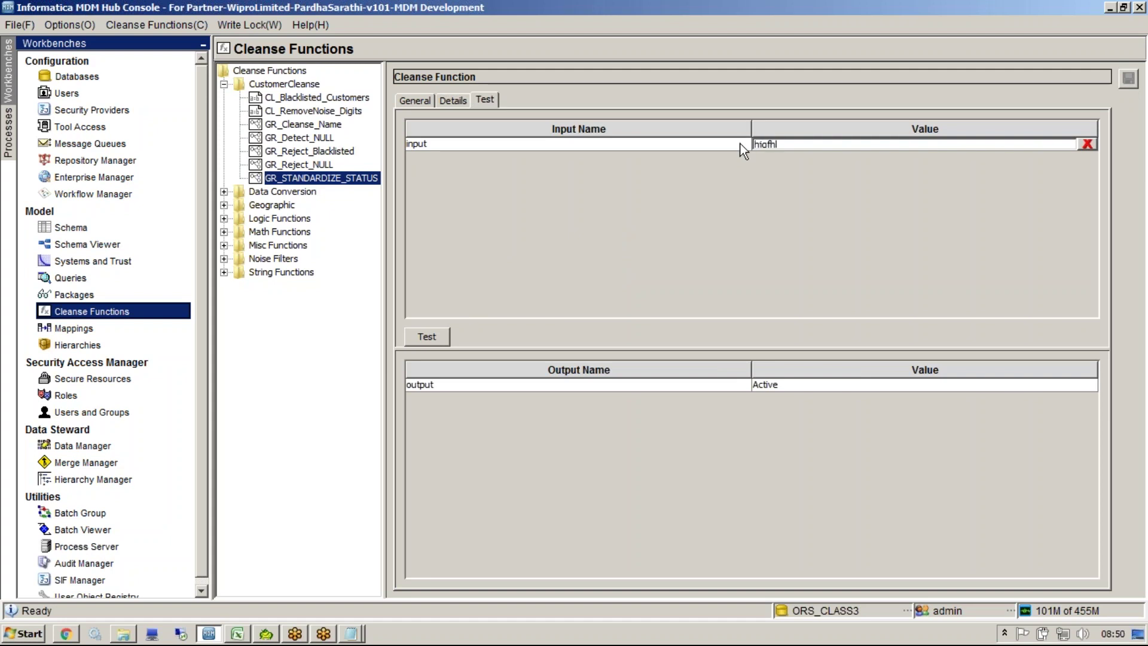
{"action": "left_click", "coordinate": [428, 336]}
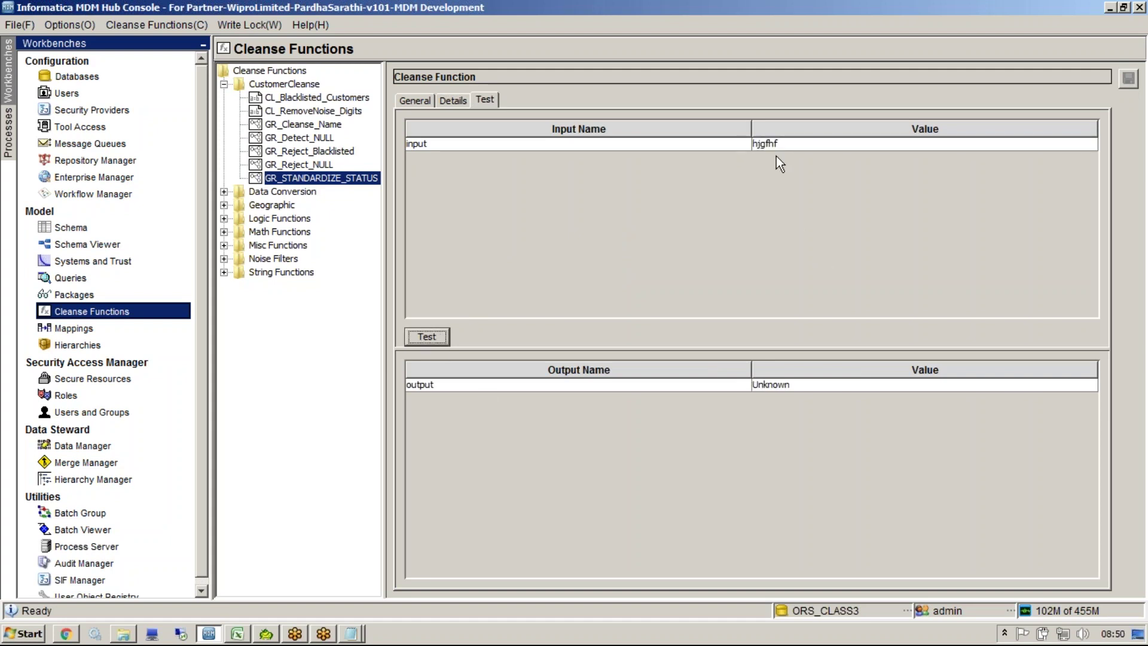
{"action": "left_click_drag", "start_coordinate": [776, 145], "coordinate": [687, 143]}
{"action": "type", "text": "02"}
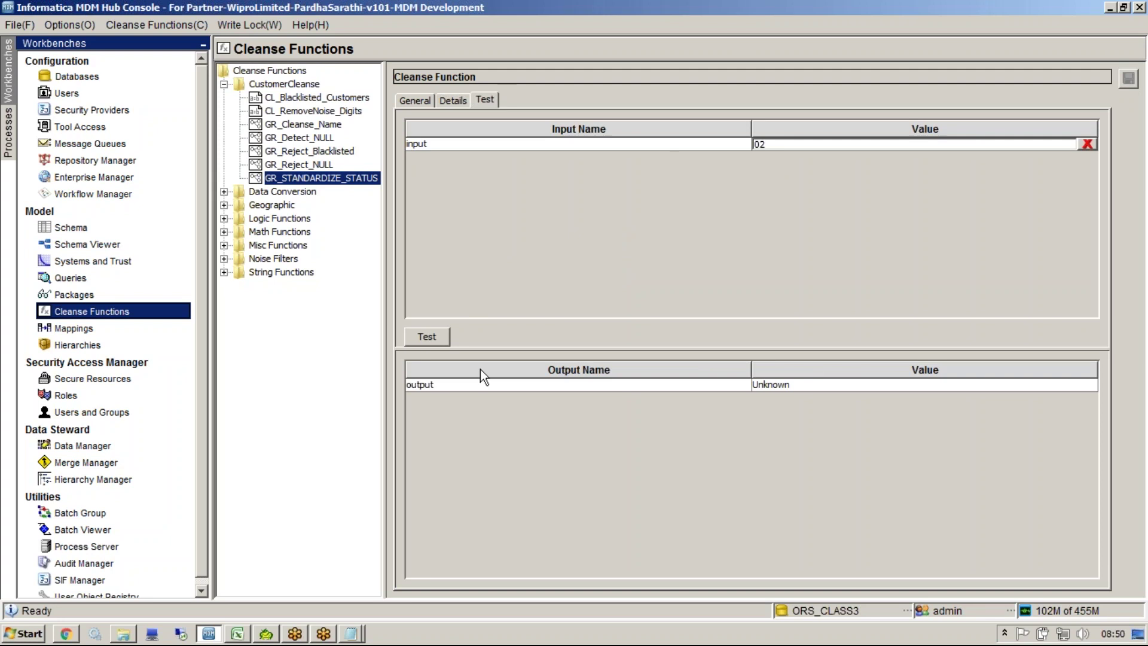
{"action": "left_click", "coordinate": [439, 338]}
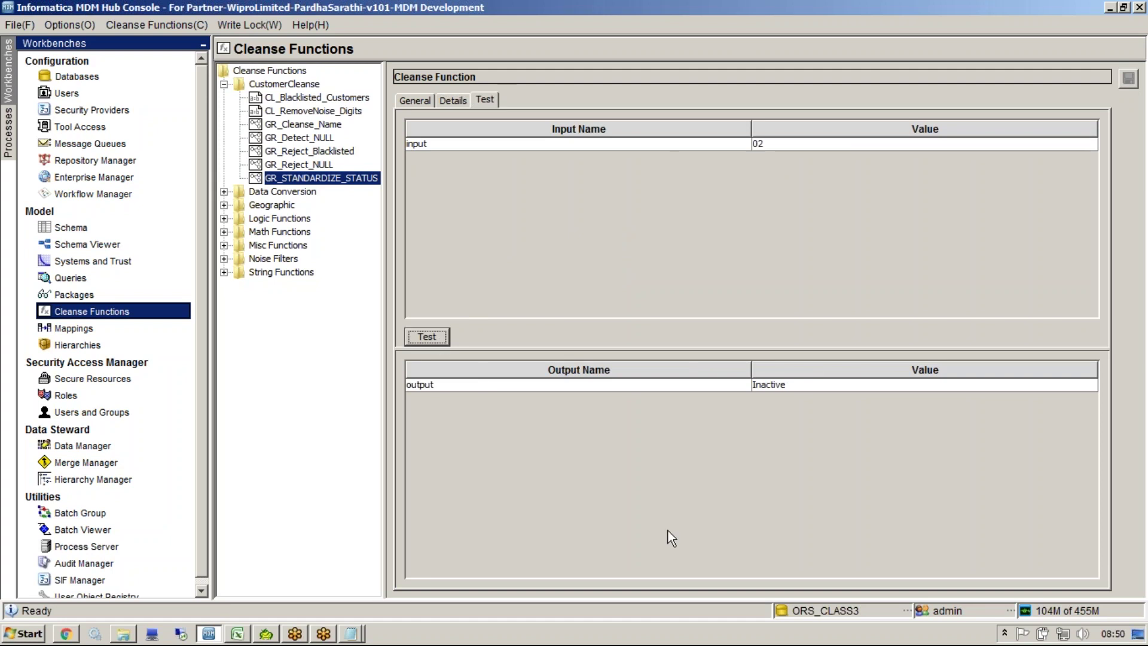
{"action": "left_click_drag", "start_coordinate": [390, 348], "coordinate": [427, 348]}
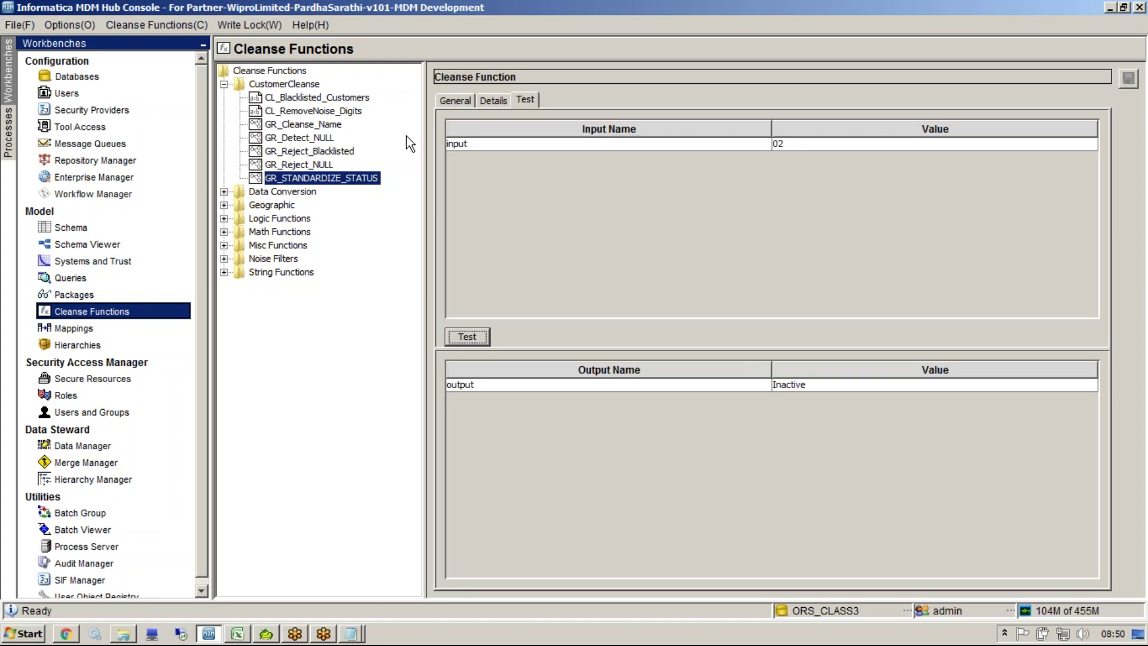
Step: Rename the function to GR_STANDARDIZE_STATUS_old in its General properties
{"action": "left_click", "coordinate": [456, 100]}
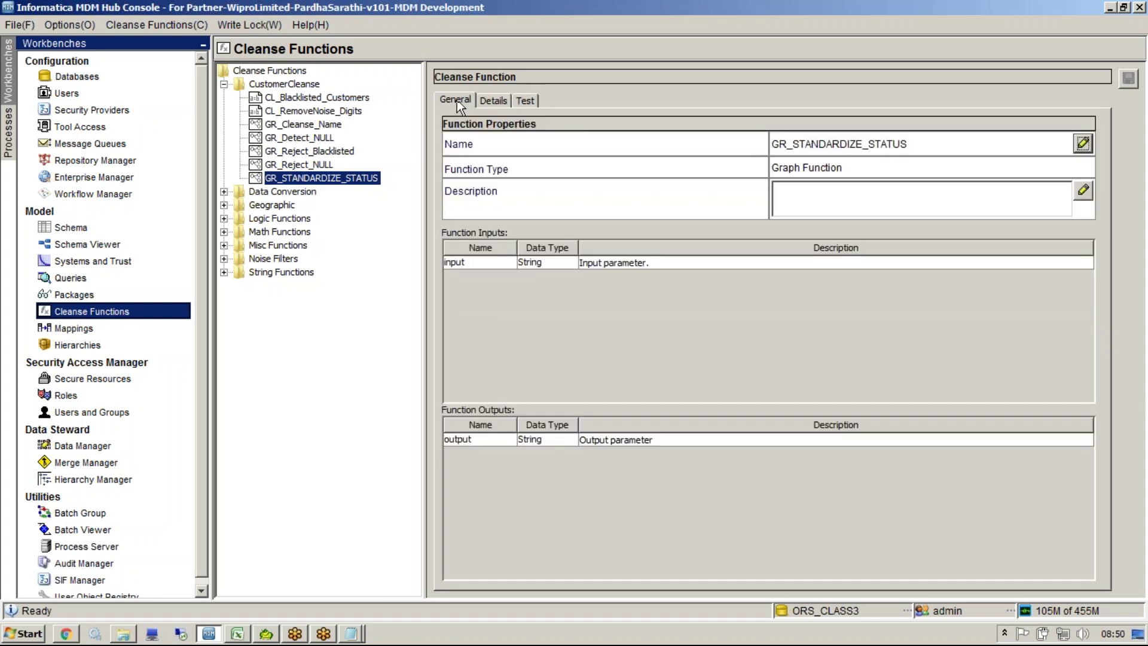
{"action": "double_click", "coordinate": [890, 145]}
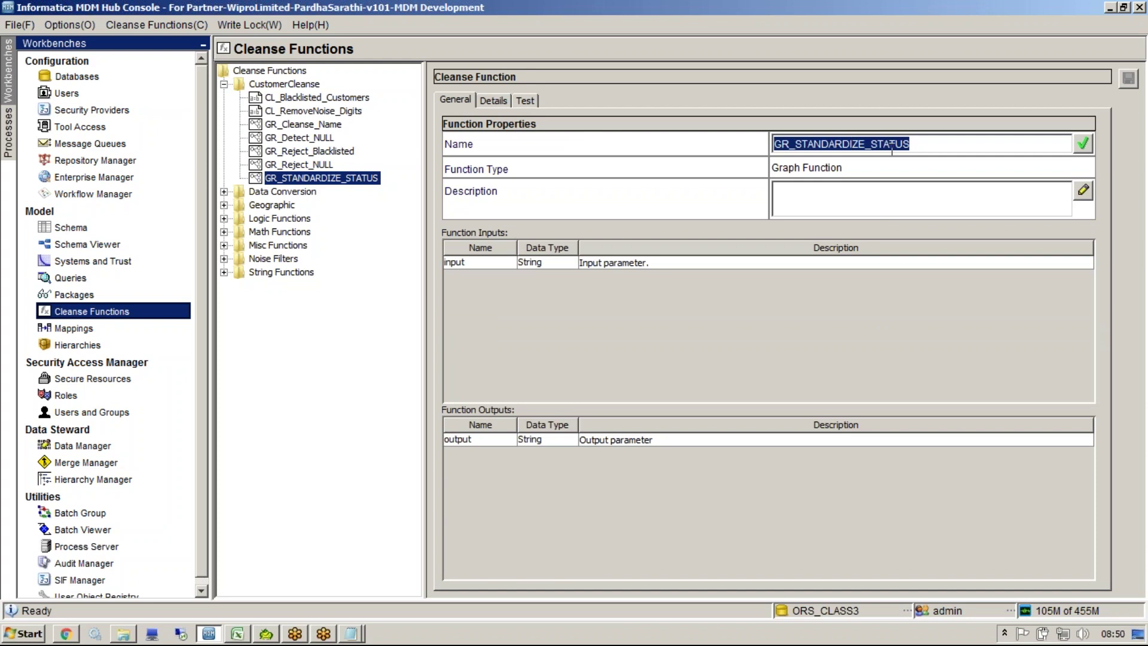
{"action": "left_click", "coordinate": [815, 145]}
{"action": "key", "text": "End"}
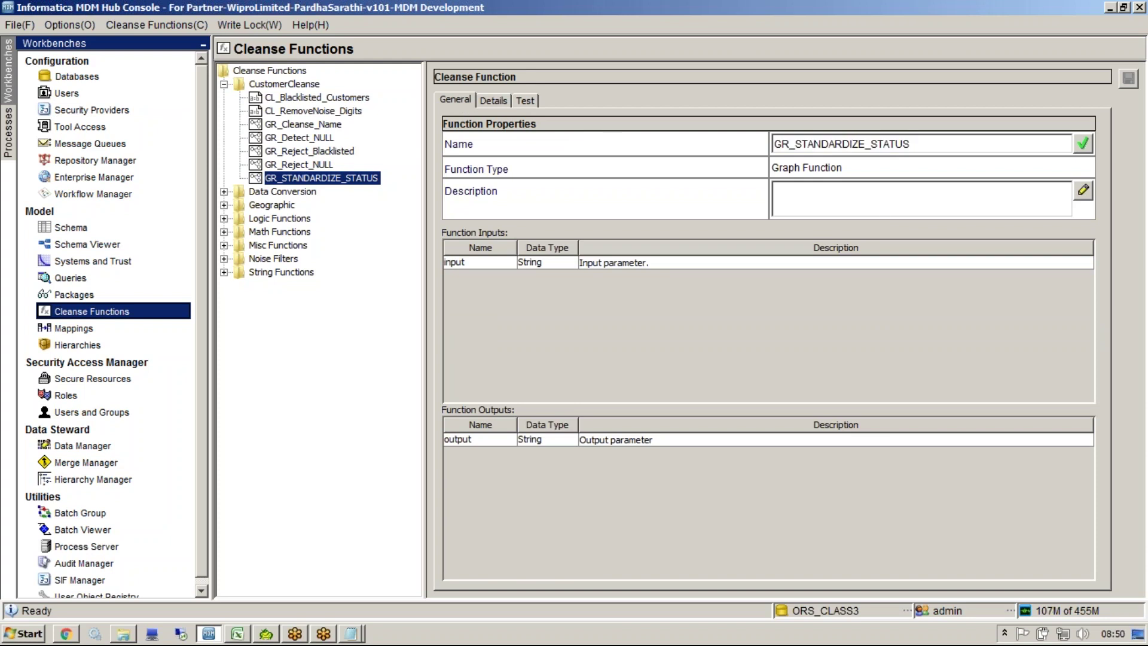
{"action": "type", "text": "_"}
{"action": "key", "text": "BackSpace"}
{"action": "key", "text": "ctrl+a"}
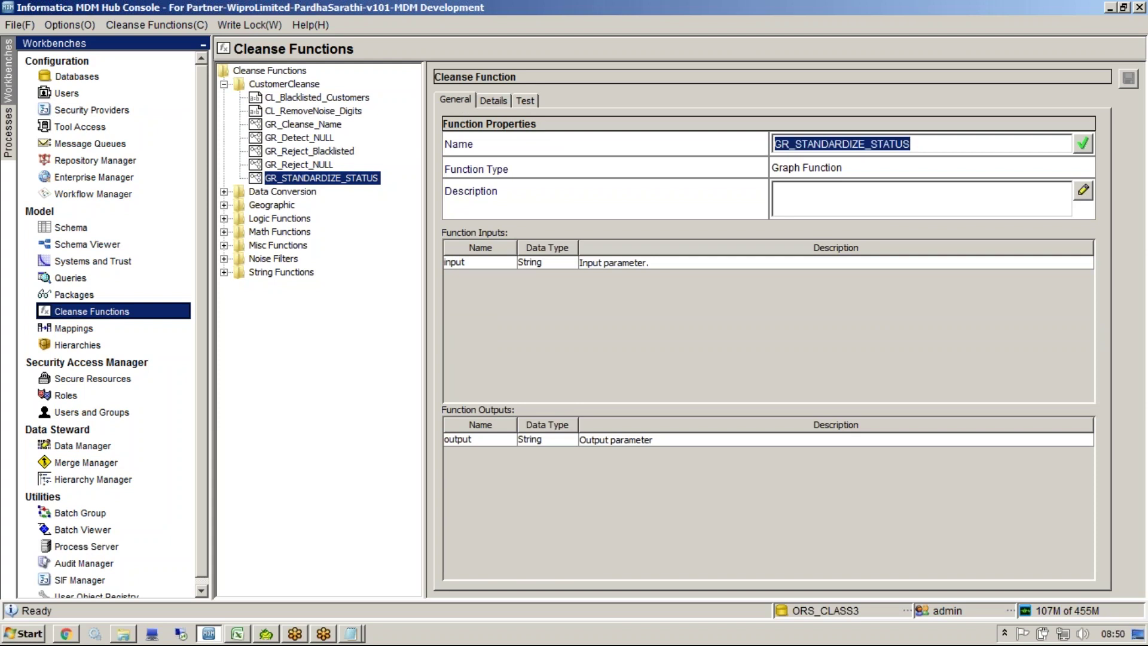
{"action": "key", "text": "Return"}
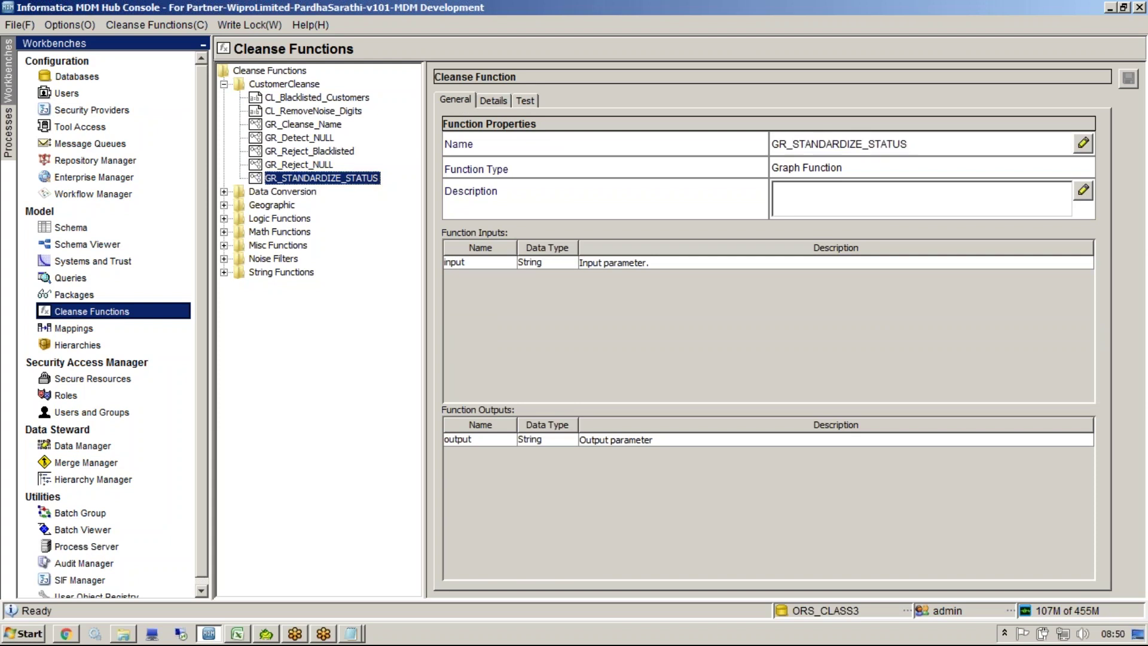
{"action": "left_click", "coordinate": [1005, 139]}
{"action": "left_click", "coordinate": [1004, 138]}
{"action": "type", "text": "_"}
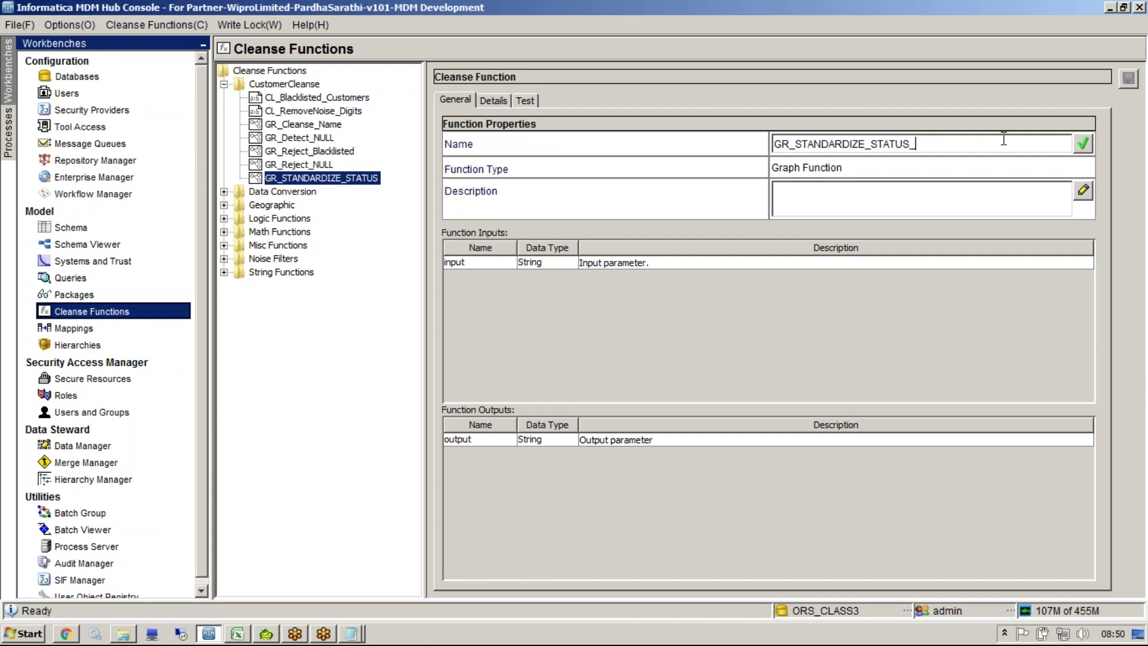
{"action": "type", "text": "d"}
{"action": "key", "text": "BackSpace"}
{"action": "type", "text": "old"}
{"action": "key", "text": "BackSpace"}
{"action": "key", "text": "BackSpace"}
{"action": "type", "text": "ld"}
{"action": "key", "text": "Return"}
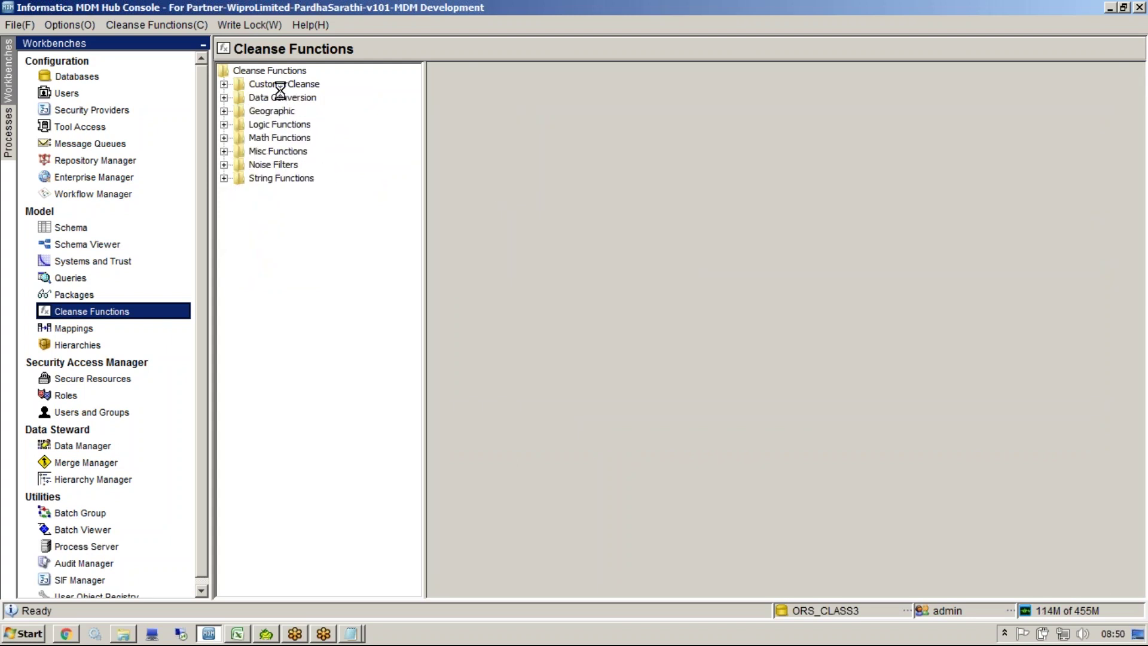
Step: Reopen GR_STANDARDIZE_STATUS_old's graph and inspect the Condition's default Unknown case
{"action": "left_click", "coordinate": [326, 177]}
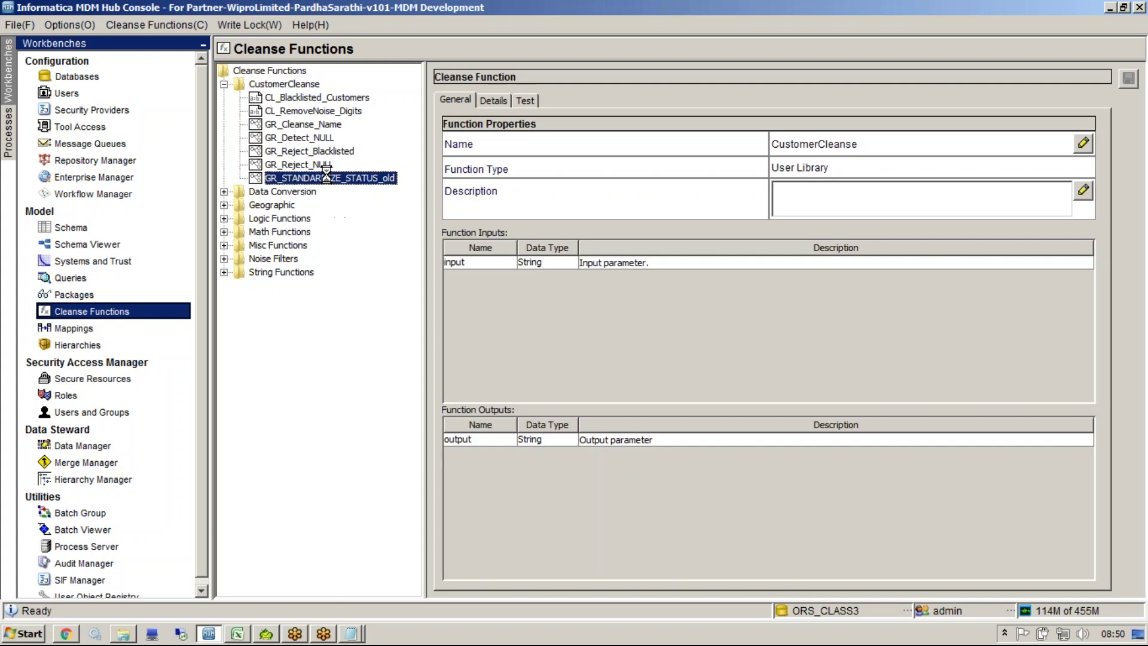
{"action": "left_click", "coordinate": [500, 101]}
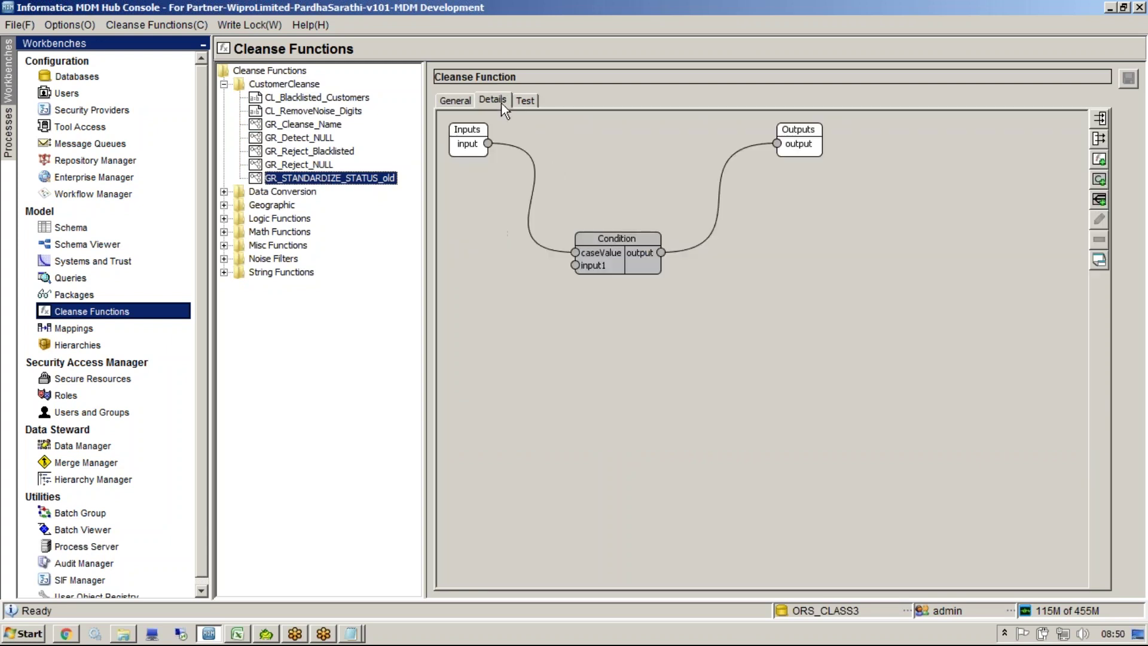
{"action": "double_click", "coordinate": [603, 248]}
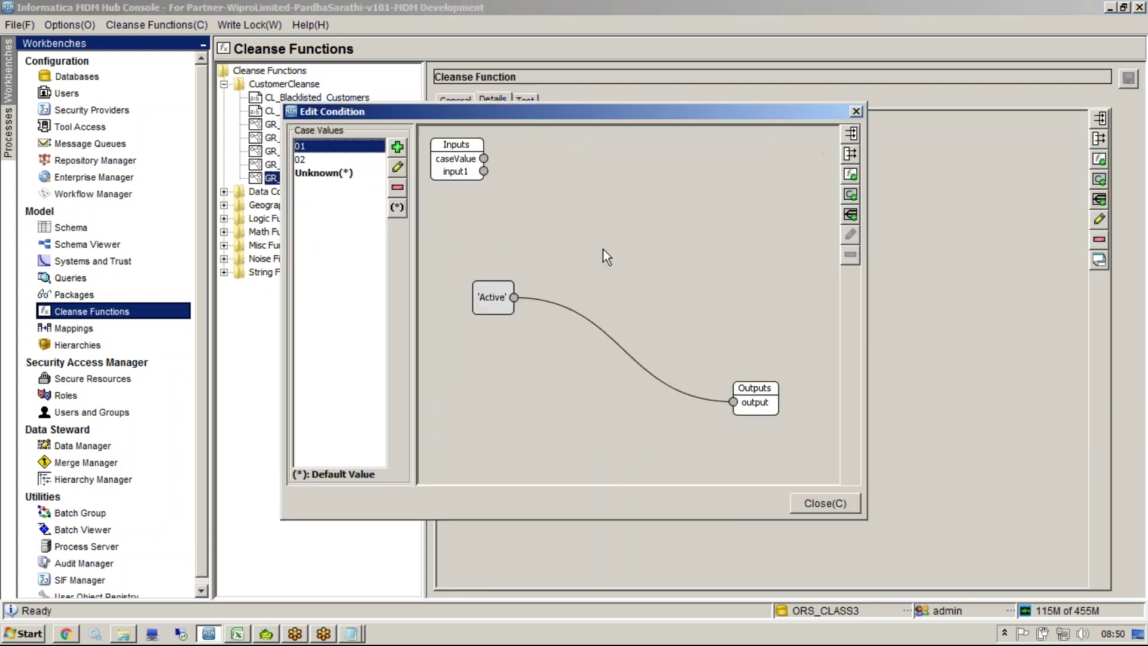
{"action": "left_click", "coordinate": [372, 210]}
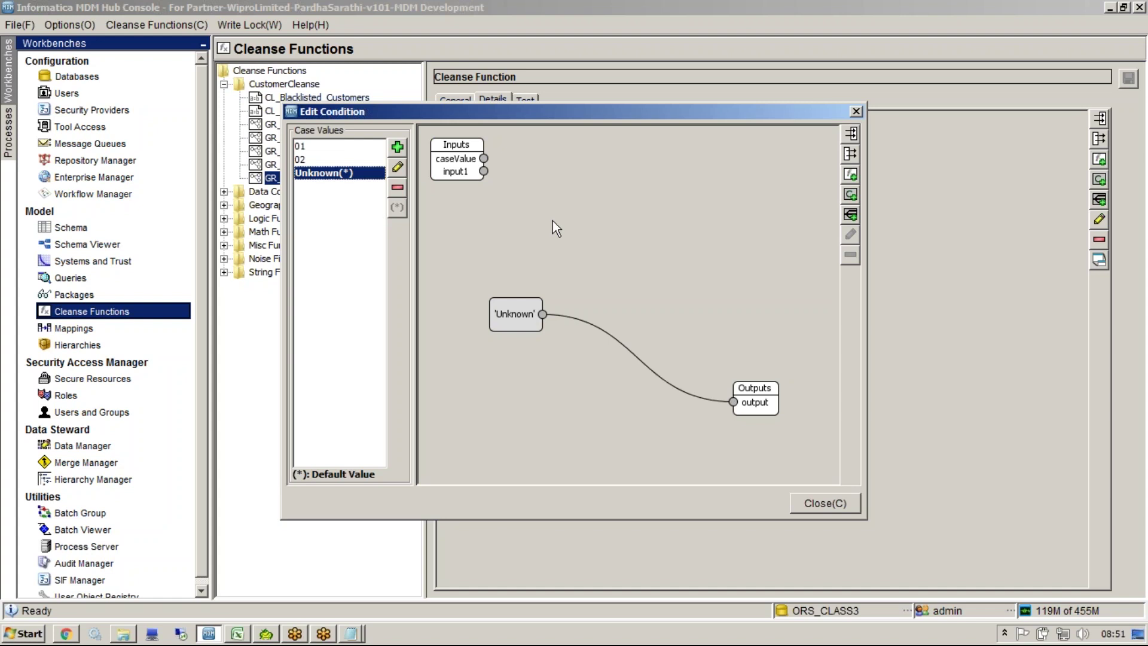
Step: Close the Edit Condition dialog and reselect GR_STANDARDIZE_STATUS_old to view its Condition graph
{"action": "left_click", "coordinate": [833, 502]}
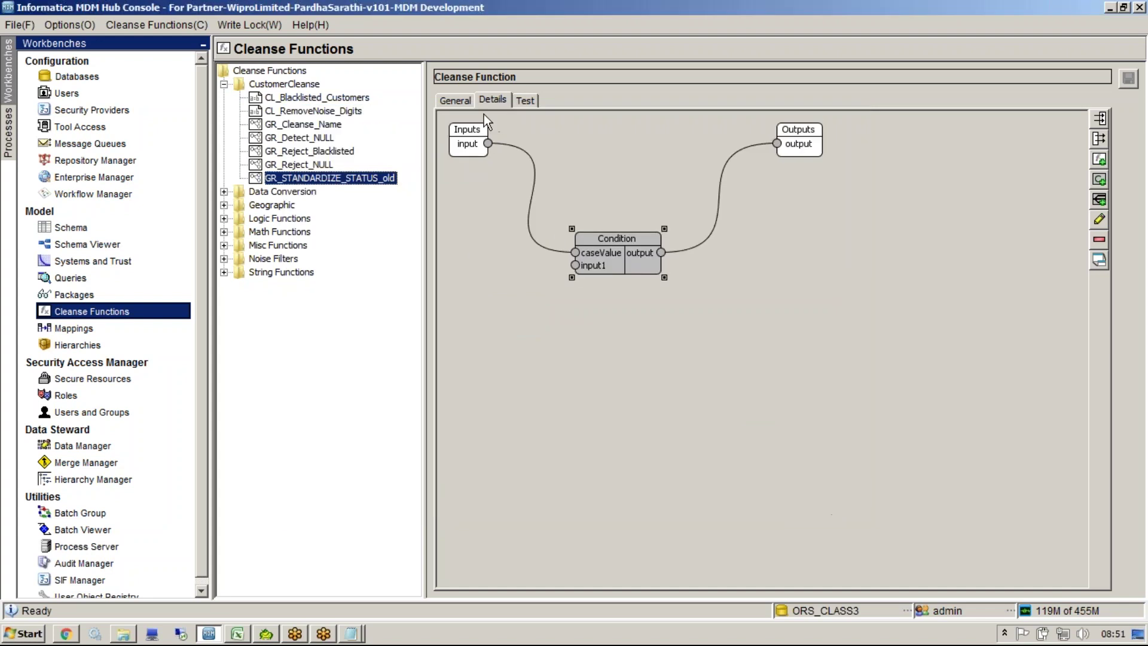
{"action": "left_click", "coordinate": [290, 84]}
{"action": "right_click", "coordinate": [290, 85]}
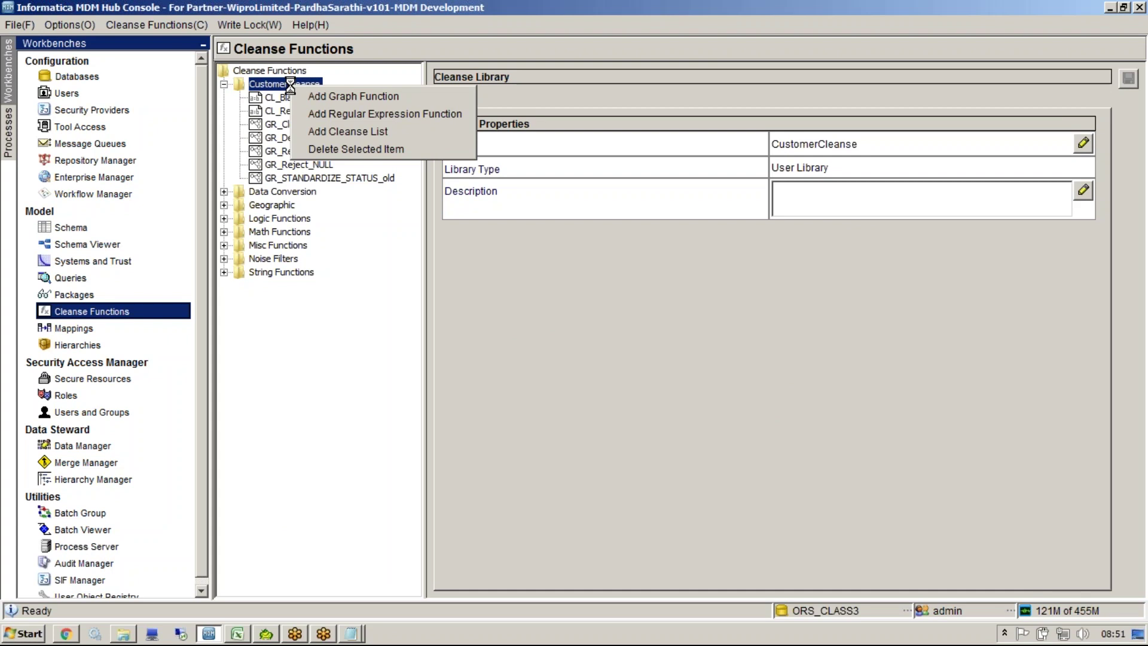
{"action": "left_click", "coordinate": [350, 179]}
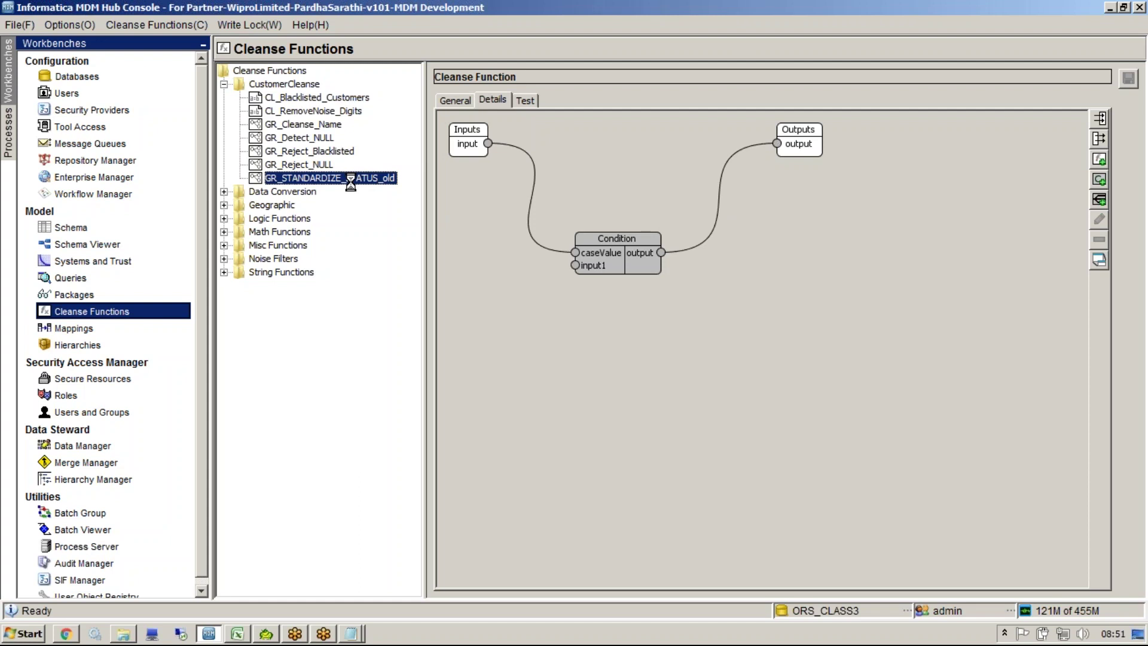
Step: Add a new graph function named GR_STANDARDIZE_STATUS to the CustomerCleanse library
{"action": "left_click", "coordinate": [283, 84]}
{"action": "right_click", "coordinate": [292, 85]}
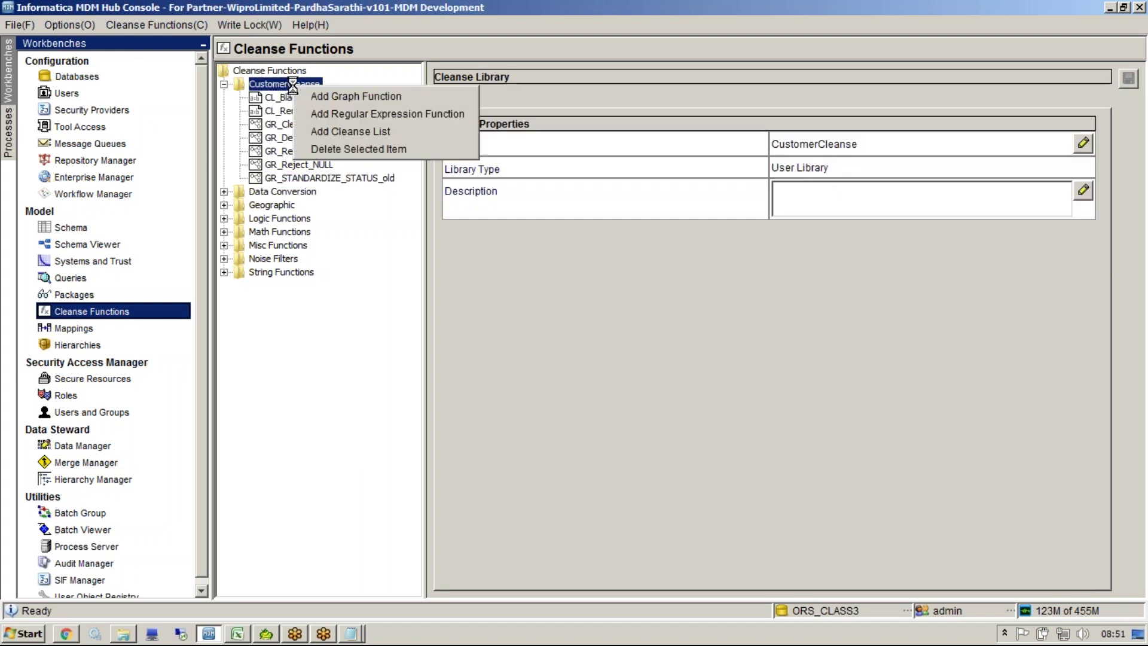
{"action": "left_click", "coordinate": [335, 97]}
{"action": "type", "text": "GR_STANDARDIZE_STATUS"}
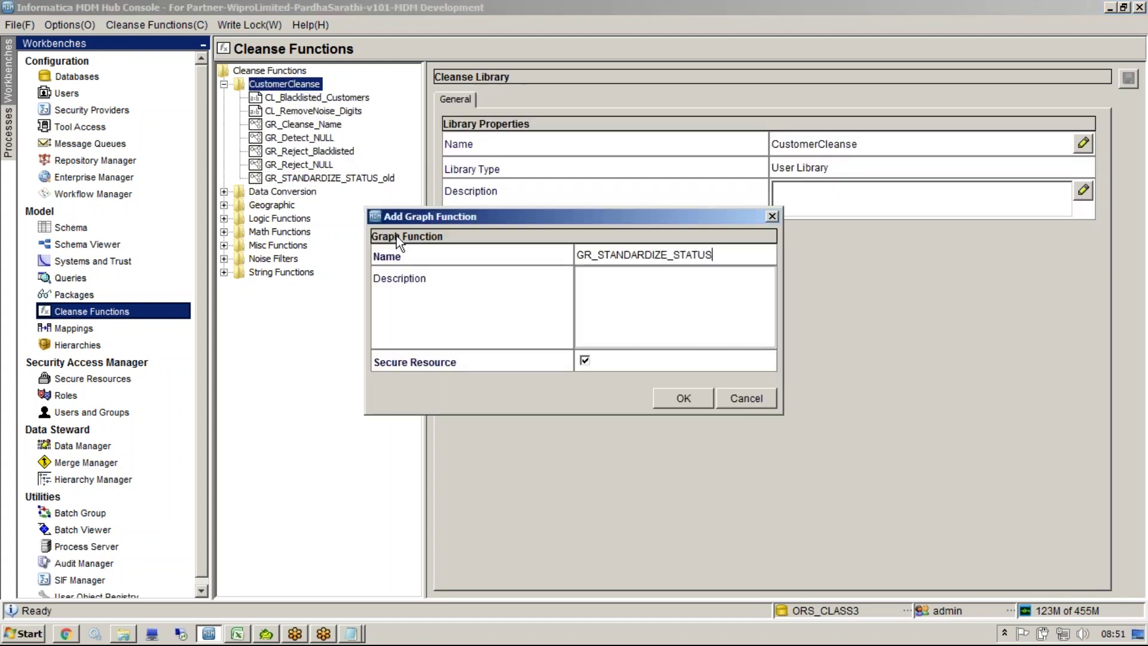
{"action": "left_click", "coordinate": [687, 399]}
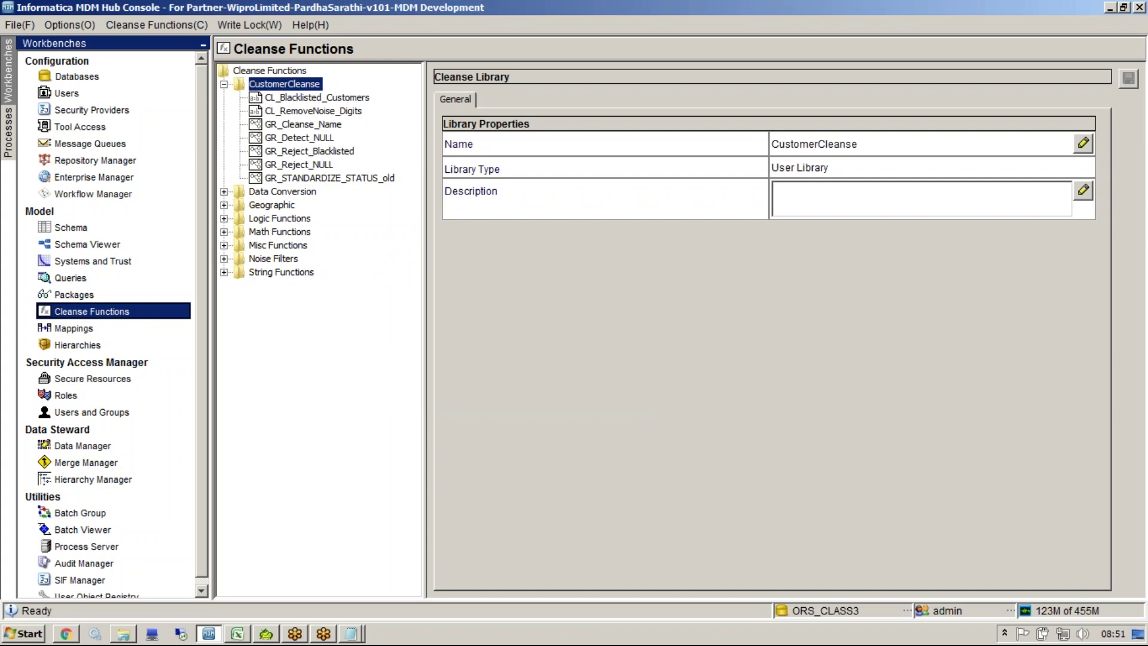
Step: Add a cleanse list named CL_Standardize_Status to the CustomerCleanse library
{"action": "left_click", "coordinate": [297, 84]}
{"action": "right_click", "coordinate": [297, 83]}
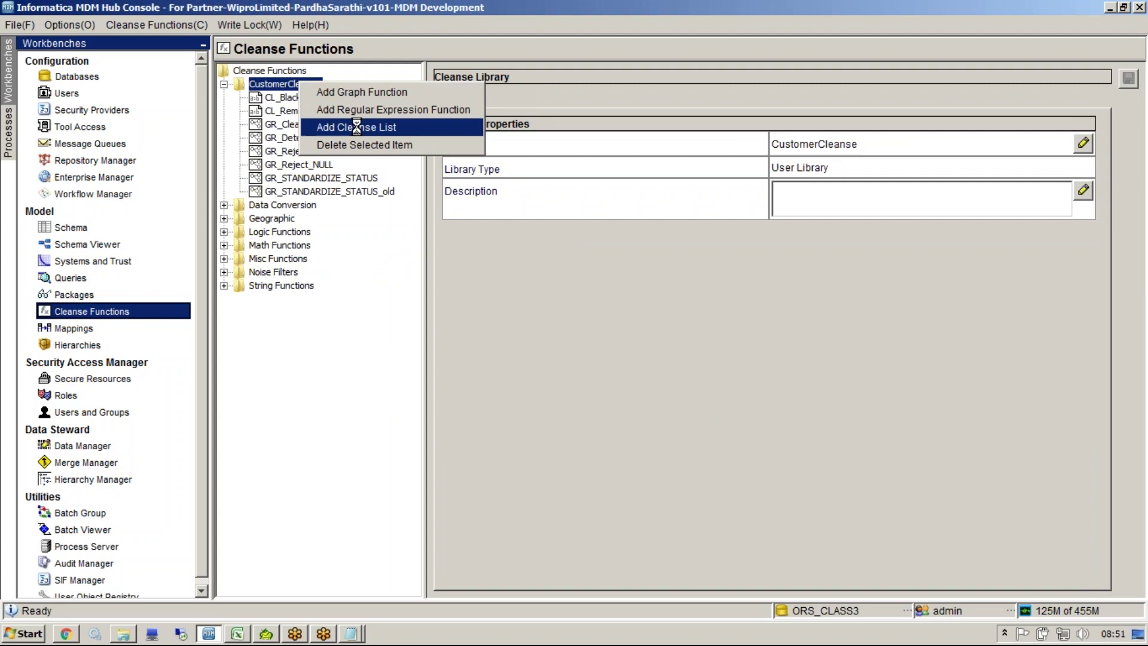
{"action": "left_click", "coordinate": [356, 127]}
{"action": "type", "text": "CL_Standa"}
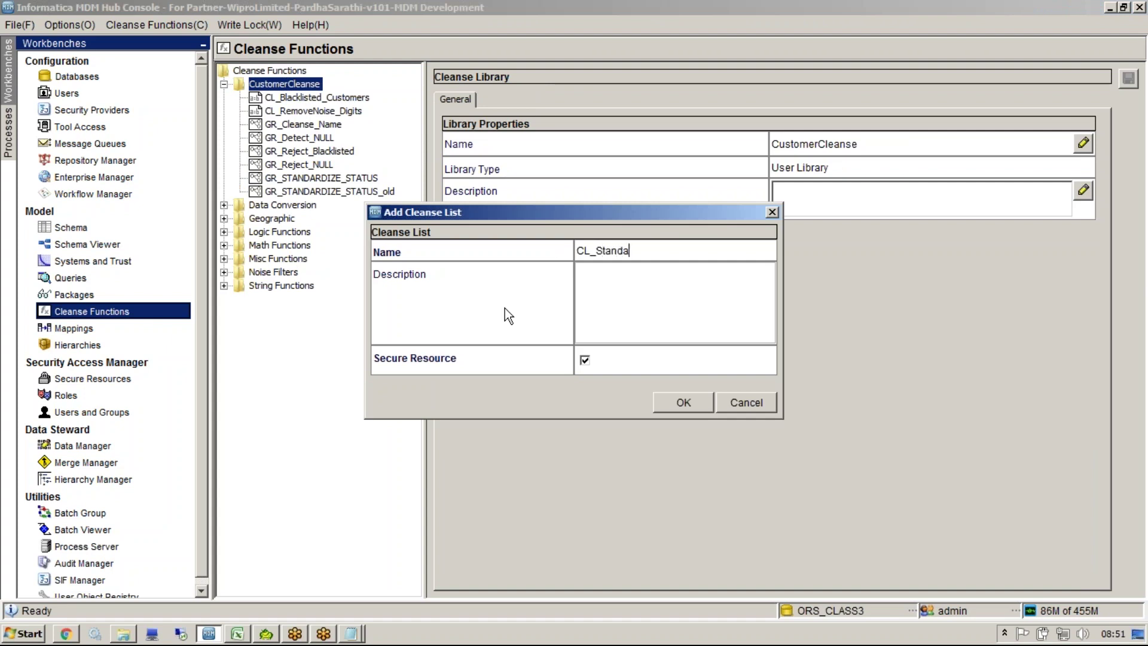
{"action": "type", "text": "rdize_Status"}
{"action": "key", "text": "Return"}
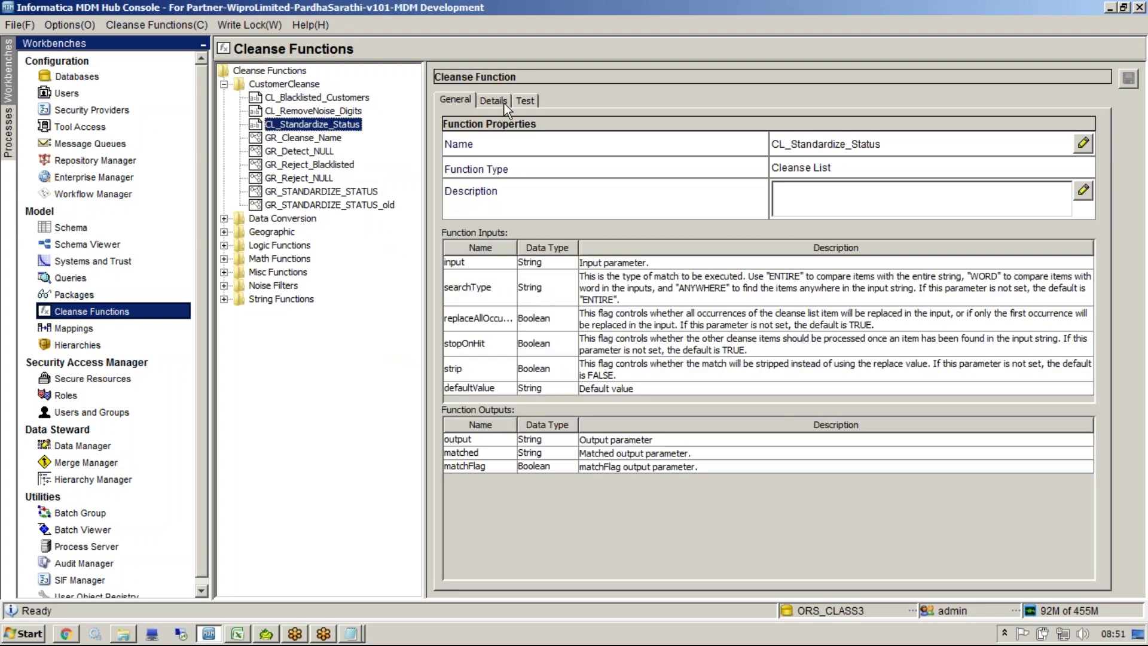
Step: Add exact-match entries 01 → Active and 02 → Inactive to CL_Standardize_Status
{"action": "left_click", "coordinate": [503, 104]}
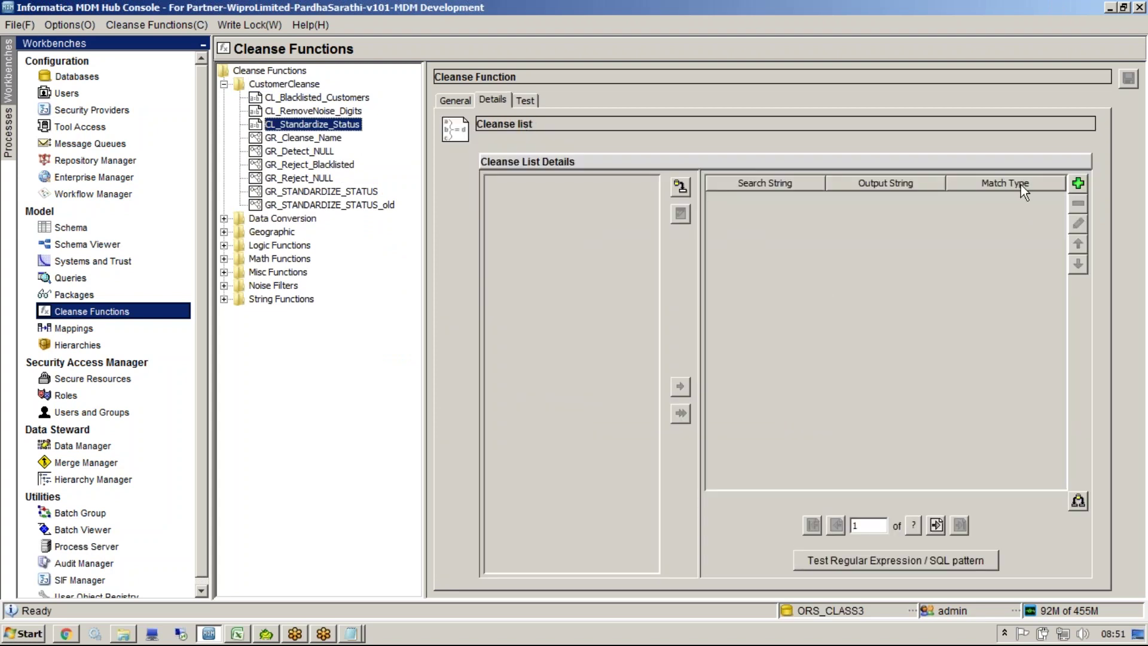
{"action": "left_click", "coordinate": [1079, 183]}
{"action": "type", "text": "01"}
{"action": "type", "text": "A"}
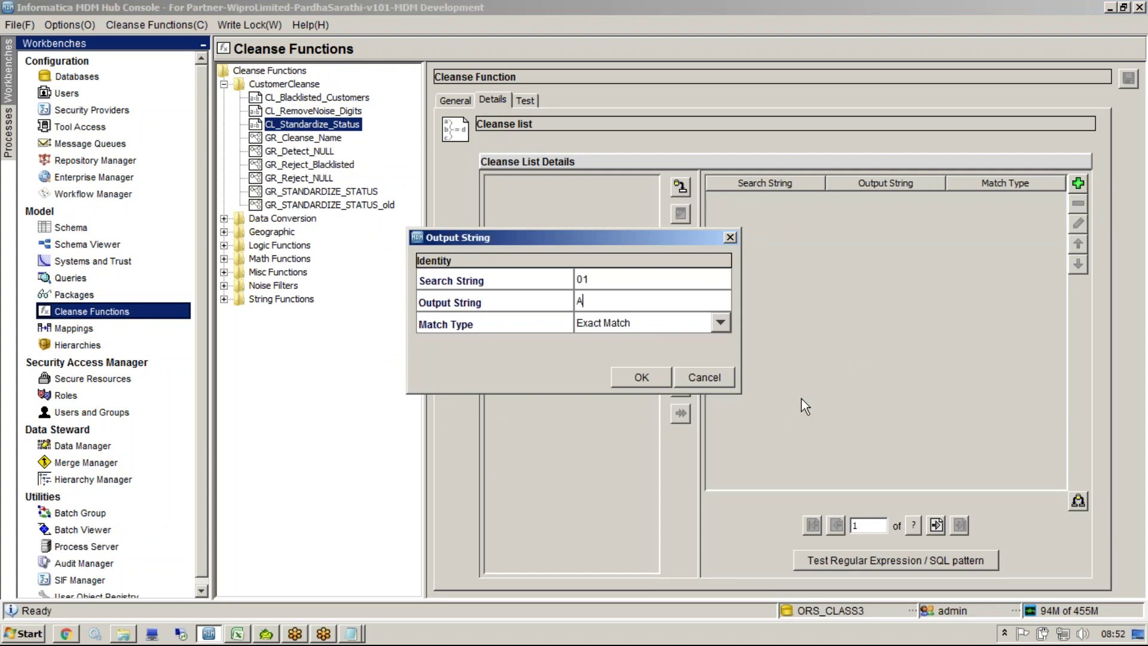
{"action": "type", "text": "ctive"}
{"action": "left_click", "coordinate": [642, 378]}
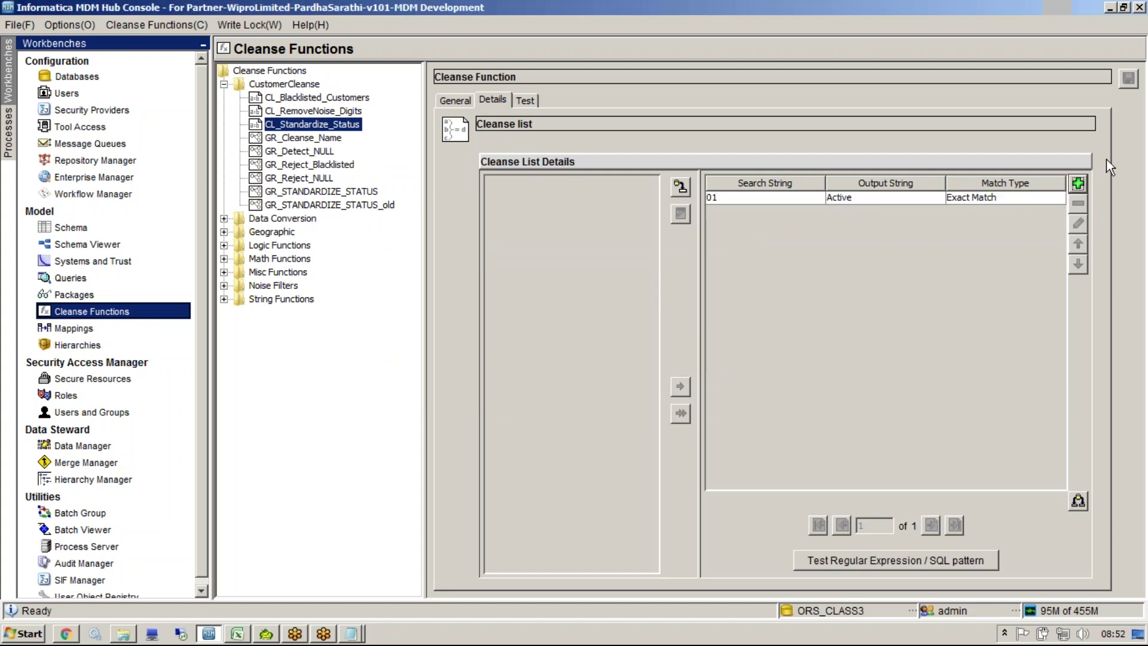
{"action": "left_click", "coordinate": [1078, 183]}
{"action": "type", "text": "02"}
{"action": "key", "text": "Tab"}
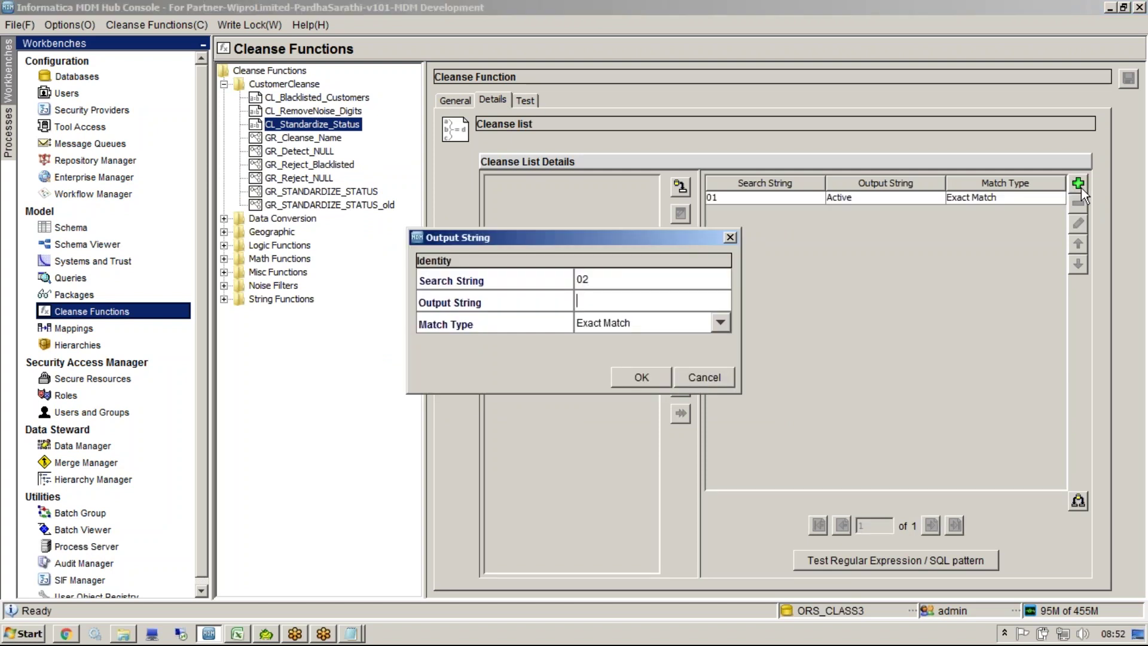
{"action": "type", "text": "Inactive"}
{"action": "left_click", "coordinate": [653, 375]}
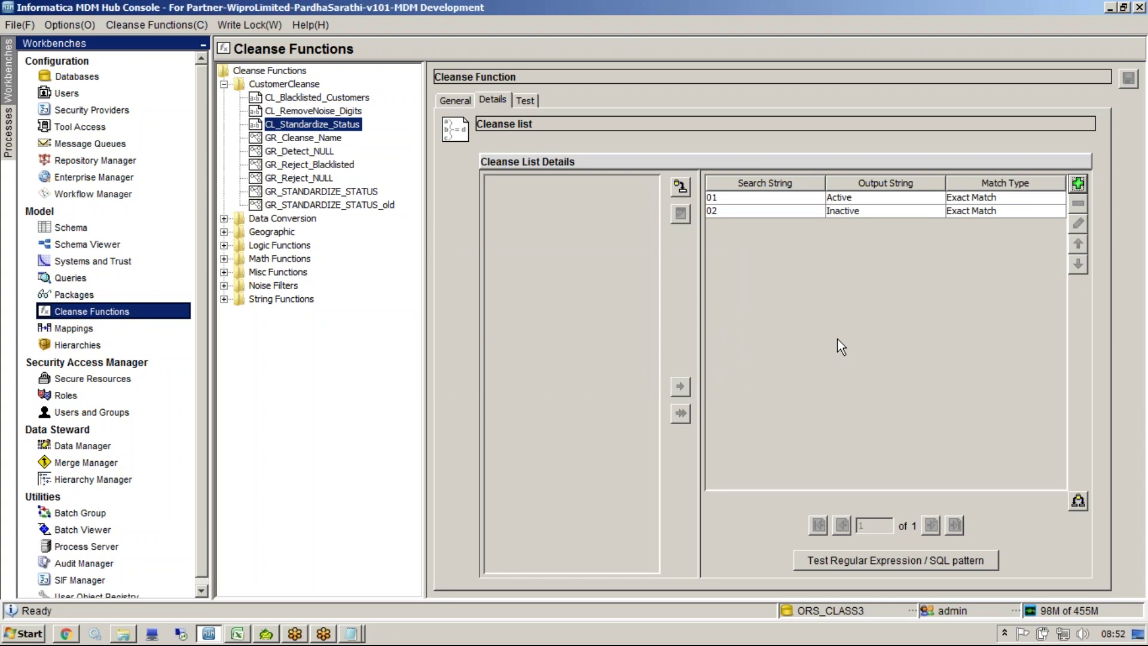
{"action": "left_click", "coordinate": [526, 100]}
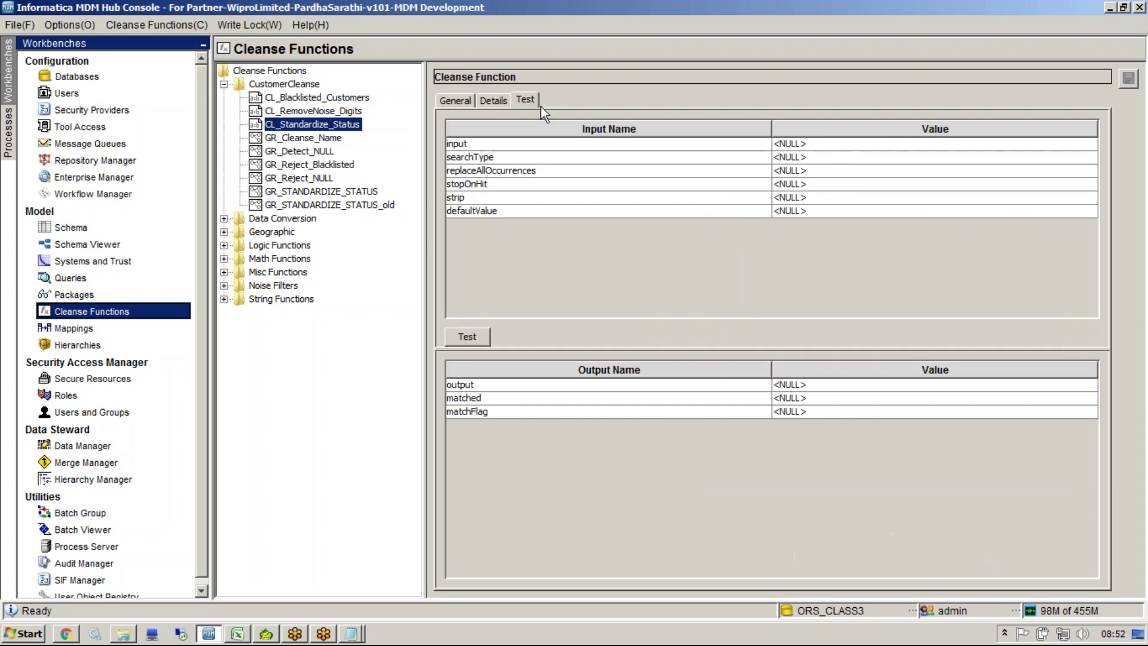
Step: Test CL_Standardize_Status with input 01 and with the non-matching input 'khkihl'
{"action": "left_click", "coordinate": [833, 145]}
{"action": "type", "text": "01"}
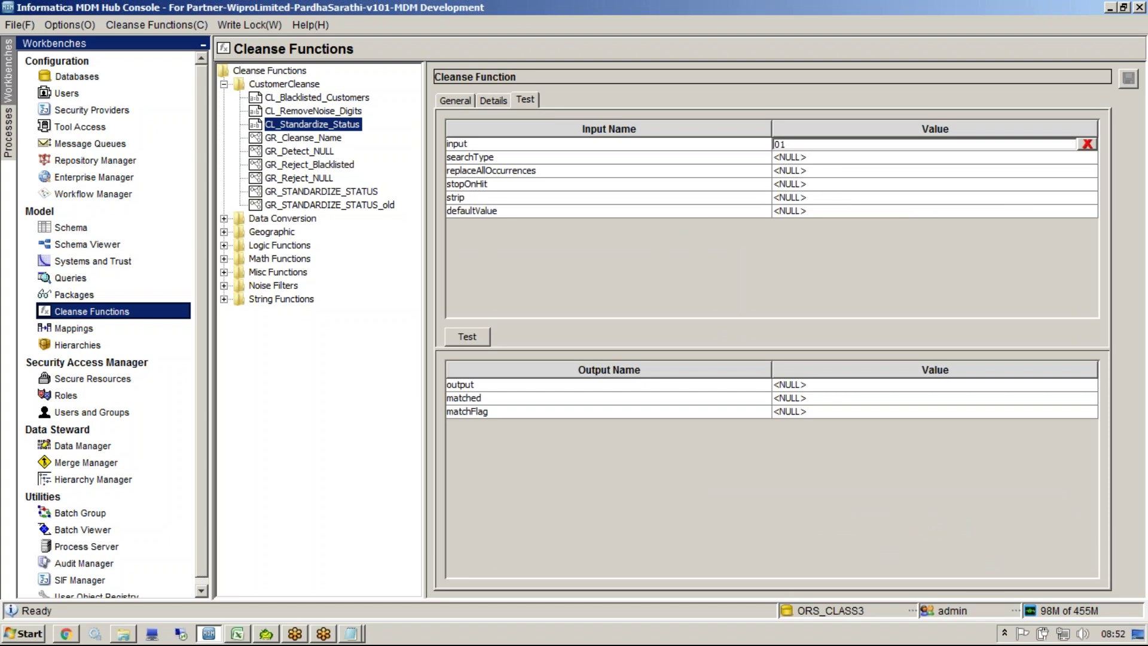
{"action": "left_click", "coordinate": [467, 336]}
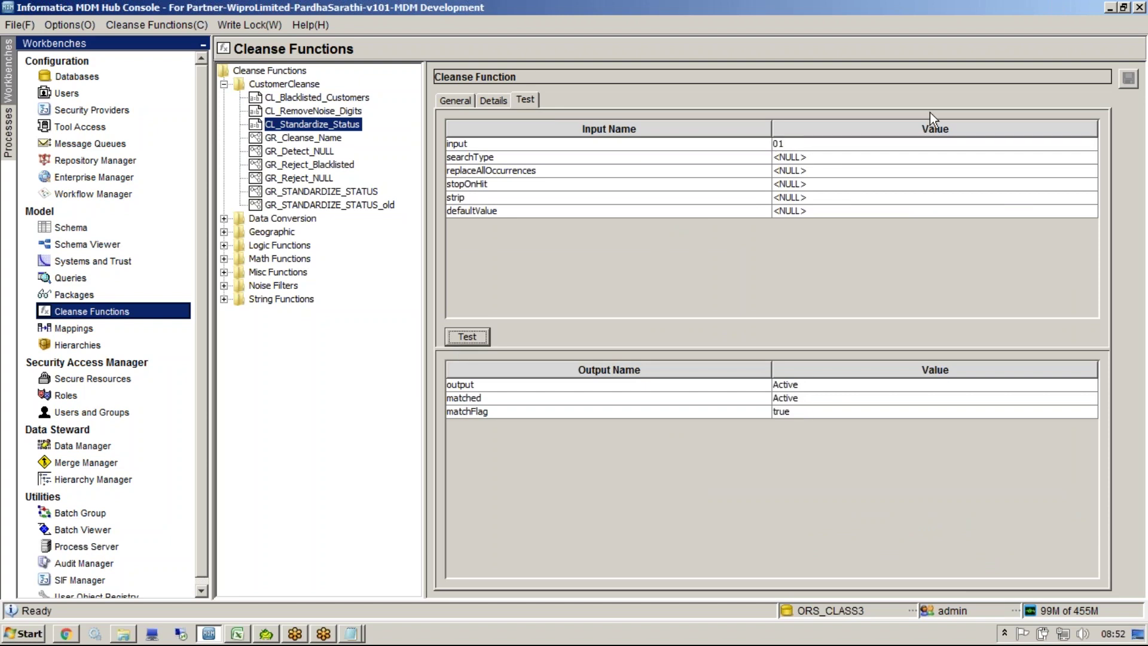
{"action": "left_click", "coordinate": [896, 145]}
{"action": "type", "text": "khkihl"}
{"action": "left_click", "coordinate": [463, 337]}
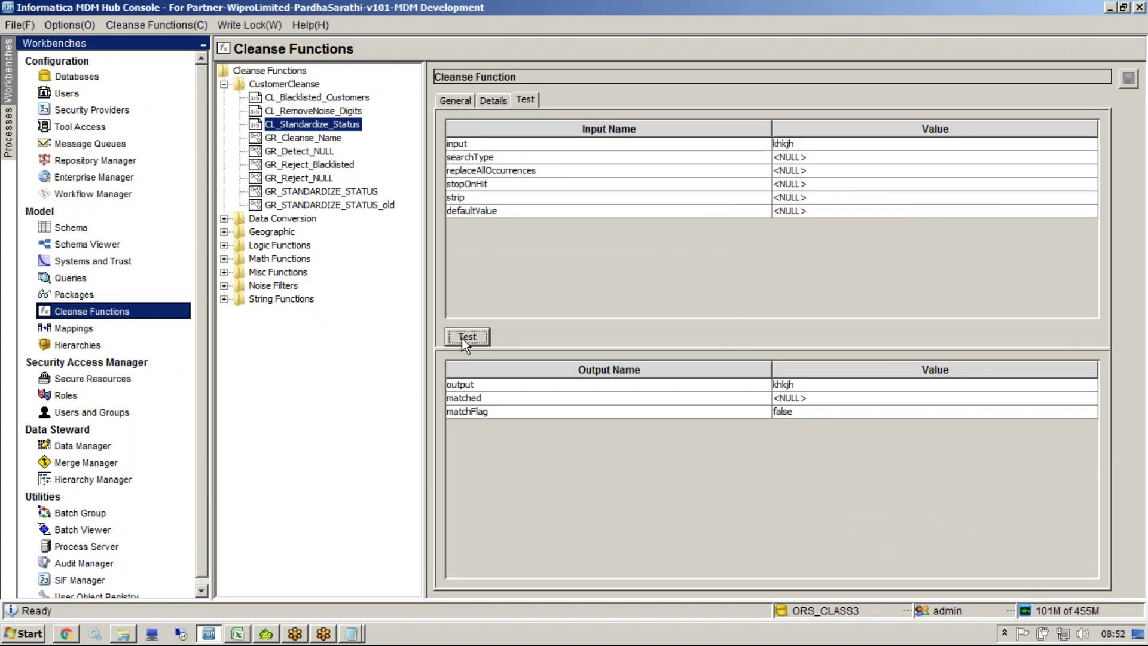
Step: Set the test defaultValue to Unknown and rerun the non-matching test
{"action": "left_click", "coordinate": [859, 212]}
{"action": "type", "text": "U"}
{"action": "type", "text": "knol"}
{"action": "type", "text": "wn"}
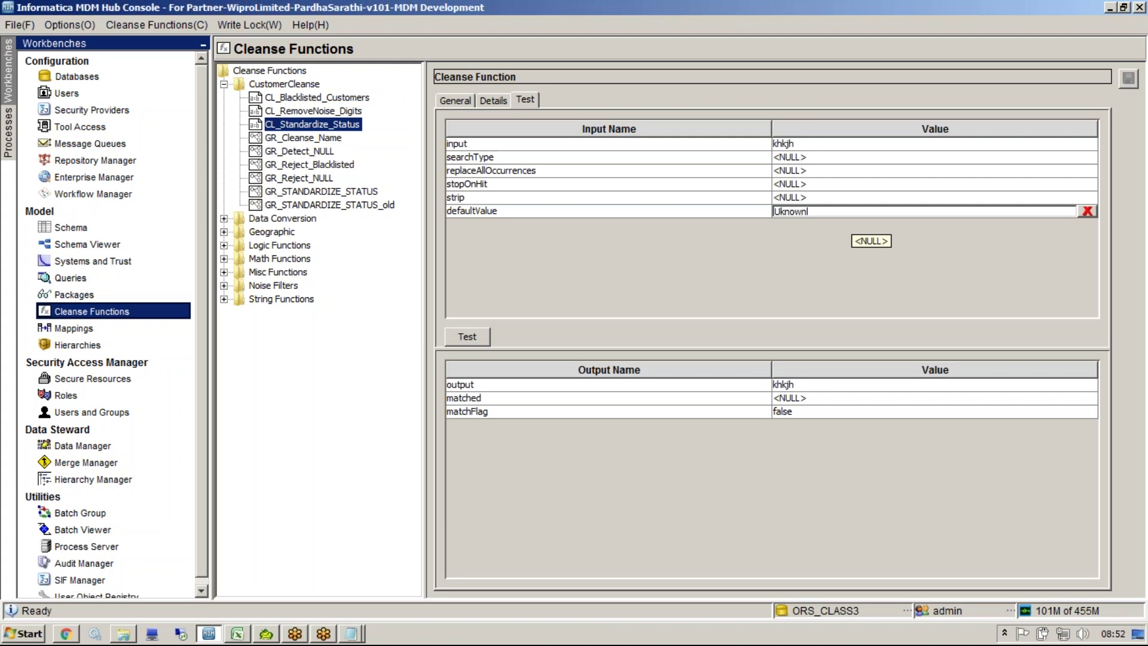
{"action": "key", "text": "BackSpace"}
{"action": "key", "text": "BackSpace"}
{"action": "key", "text": "BackSpace"}
{"action": "key", "text": "BackSpace"}
{"action": "key", "text": "BackSpace"}
{"action": "type", "text": "nknown"}
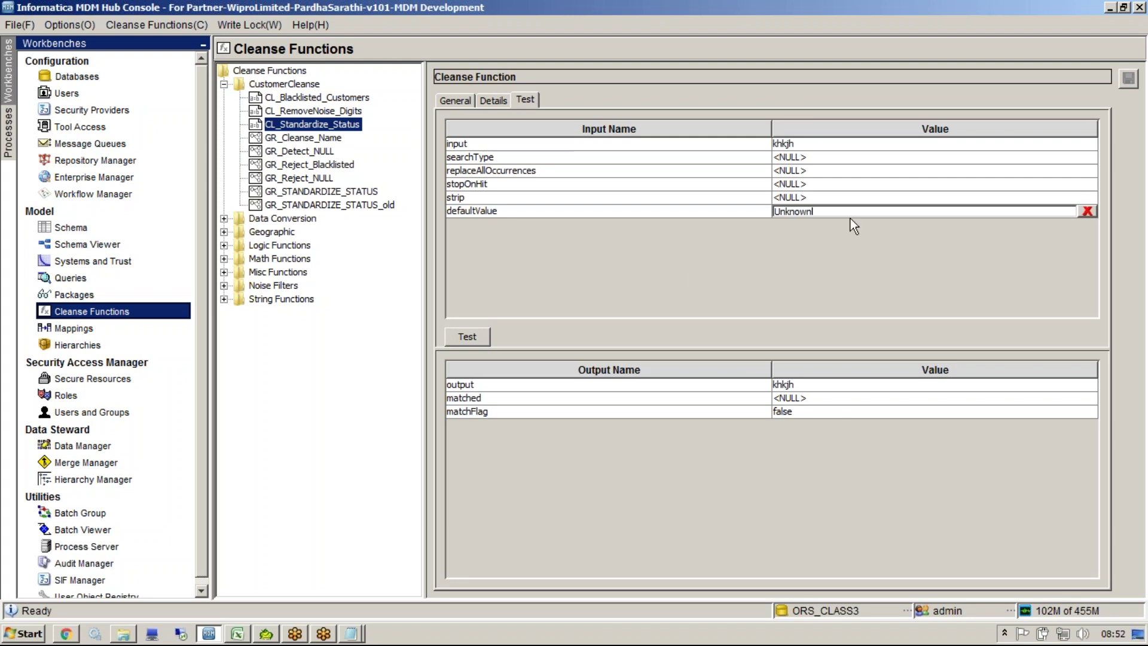
{"action": "left_click", "coordinate": [787, 402]}
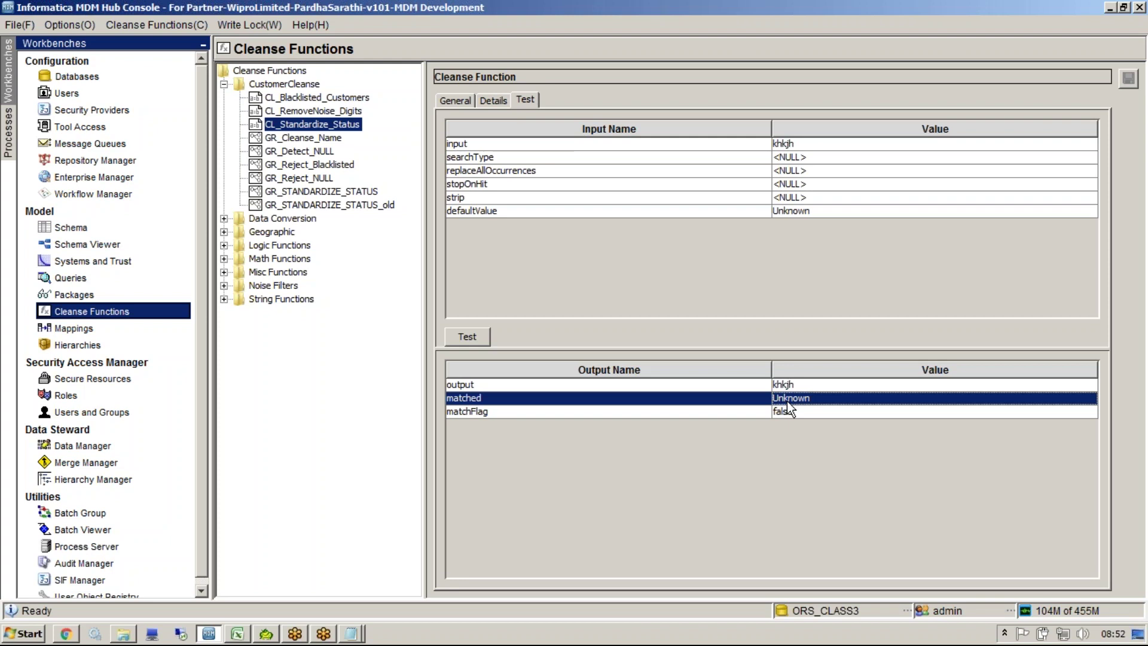
{"action": "left_click", "coordinate": [605, 404]}
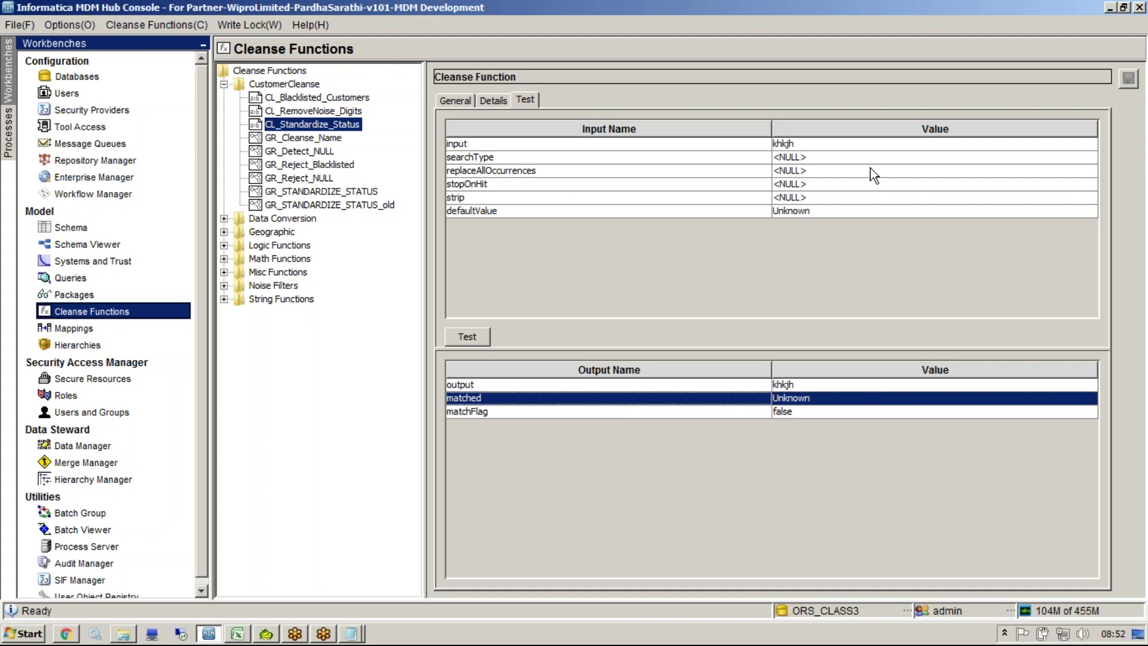
Step: Test input 'active', which finds no match and returns Unknown, then go back to the entries
{"action": "left_click", "coordinate": [819, 145]}
{"action": "type", "text": "acl"}
{"action": "type", "text": "tive"}
{"action": "left_click", "coordinate": [479, 336]}
{"action": "left_click", "coordinate": [819, 398]}
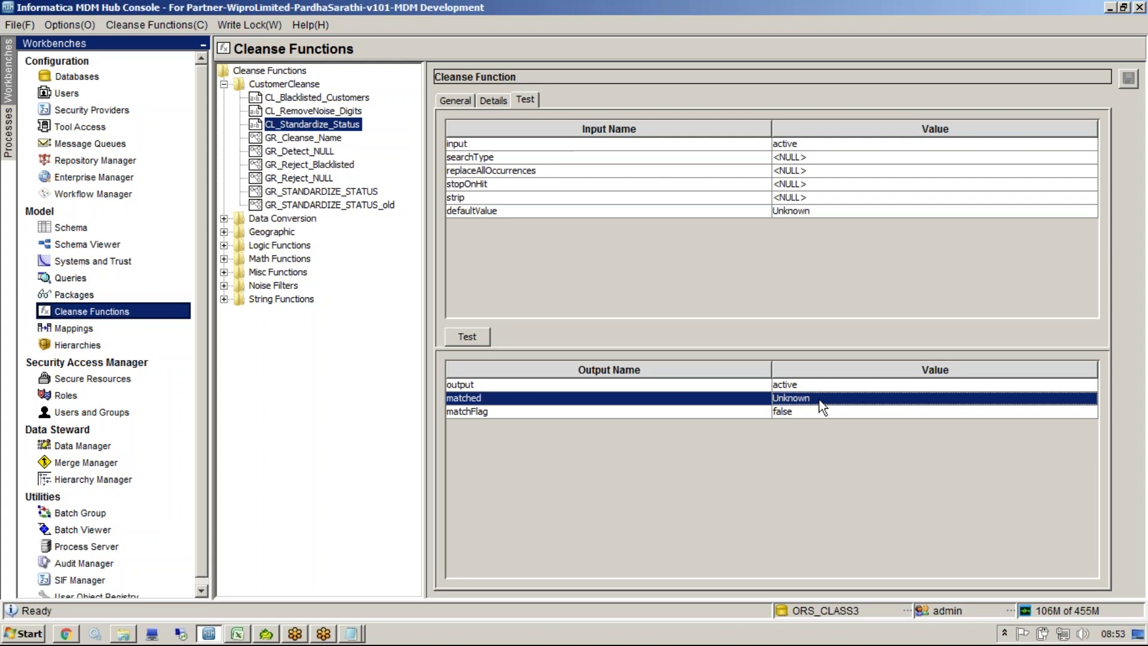
{"action": "left_click", "coordinate": [494, 100]}
{"action": "left_click", "coordinate": [880, 195]}
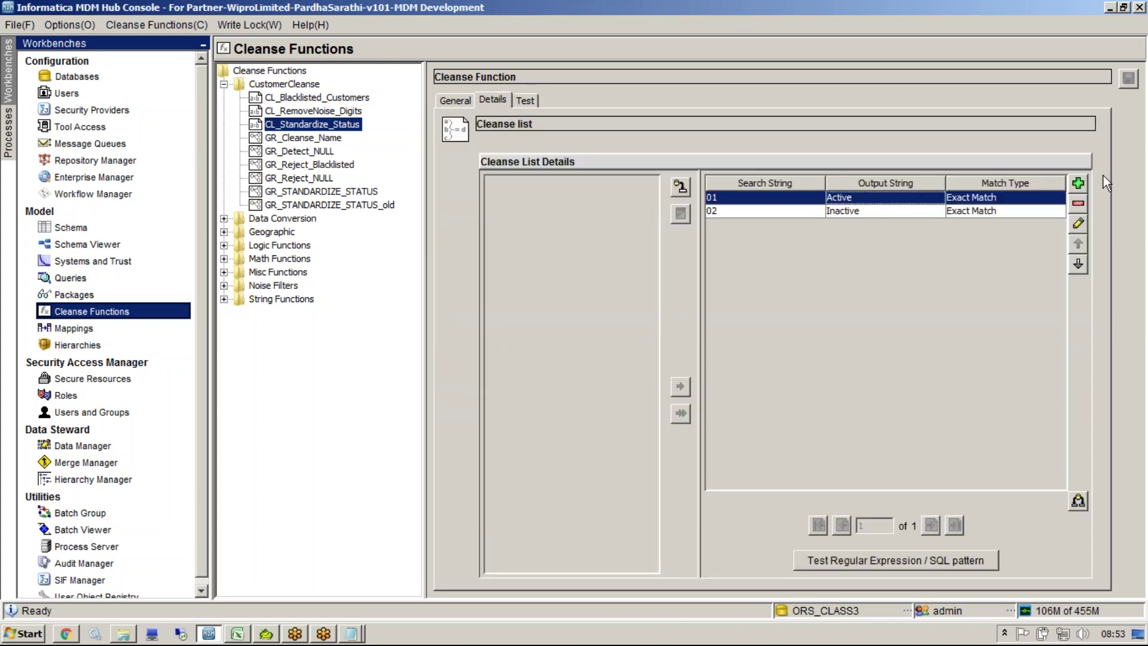
Step: Add cleanse list entries Active → Active and Inactive → Inactive
{"action": "left_click", "coordinate": [1078, 183]}
{"action": "type", "text": "Active"}
{"action": "key", "text": "Tab"}
{"action": "type", "text": "A"}
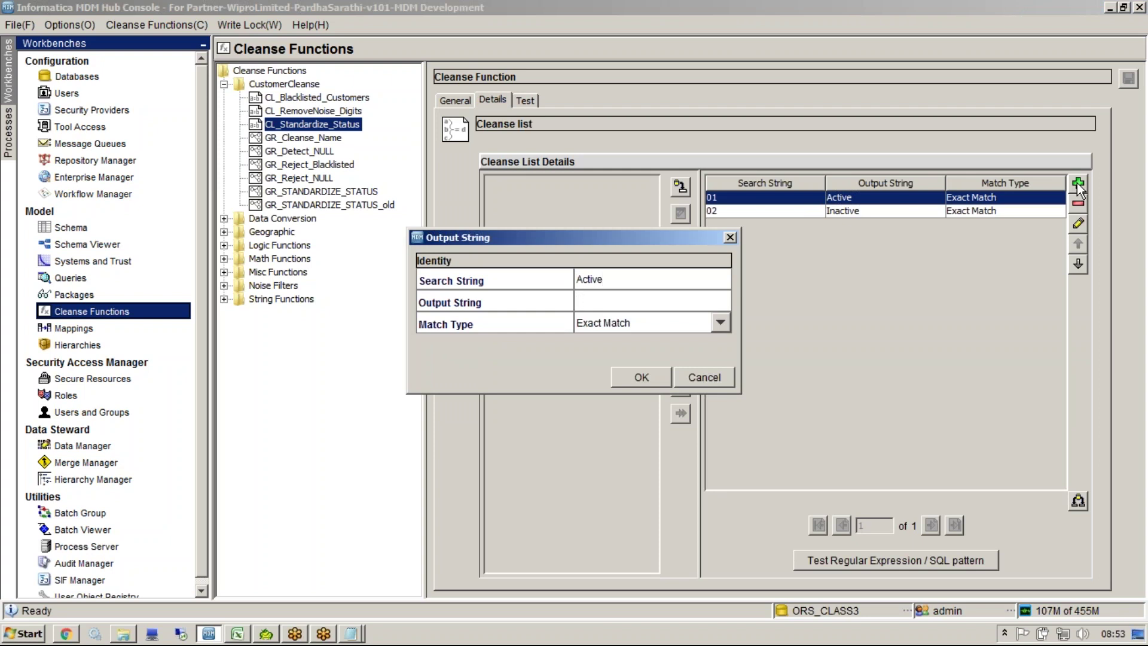
{"action": "type", "text": "ctive"}
{"action": "left_click", "coordinate": [642, 377]}
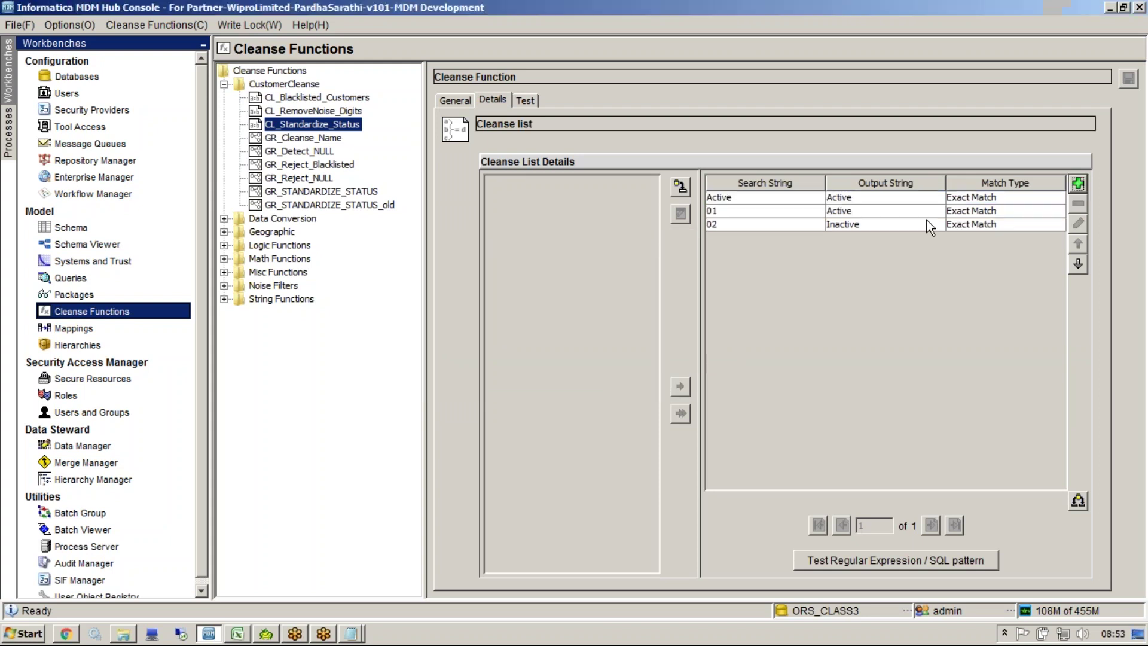
{"action": "left_click", "coordinate": [1004, 211]}
{"action": "left_click", "coordinate": [1080, 184]}
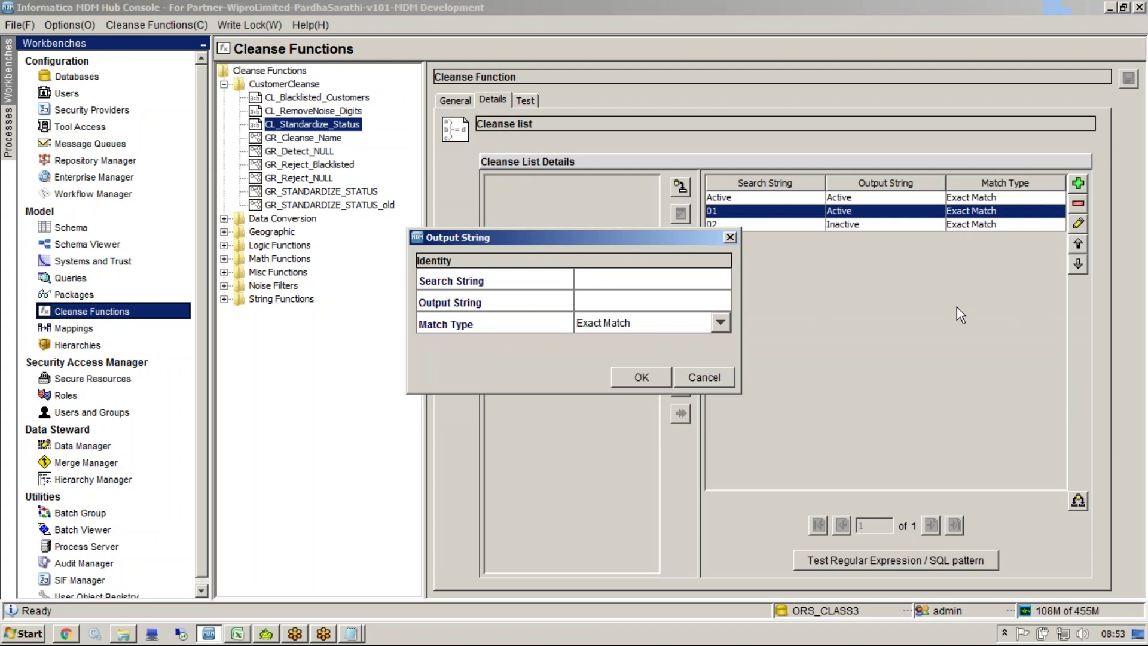
{"action": "type", "text": "InactiveInactive"}
{"action": "left_click", "coordinate": [623, 372]}
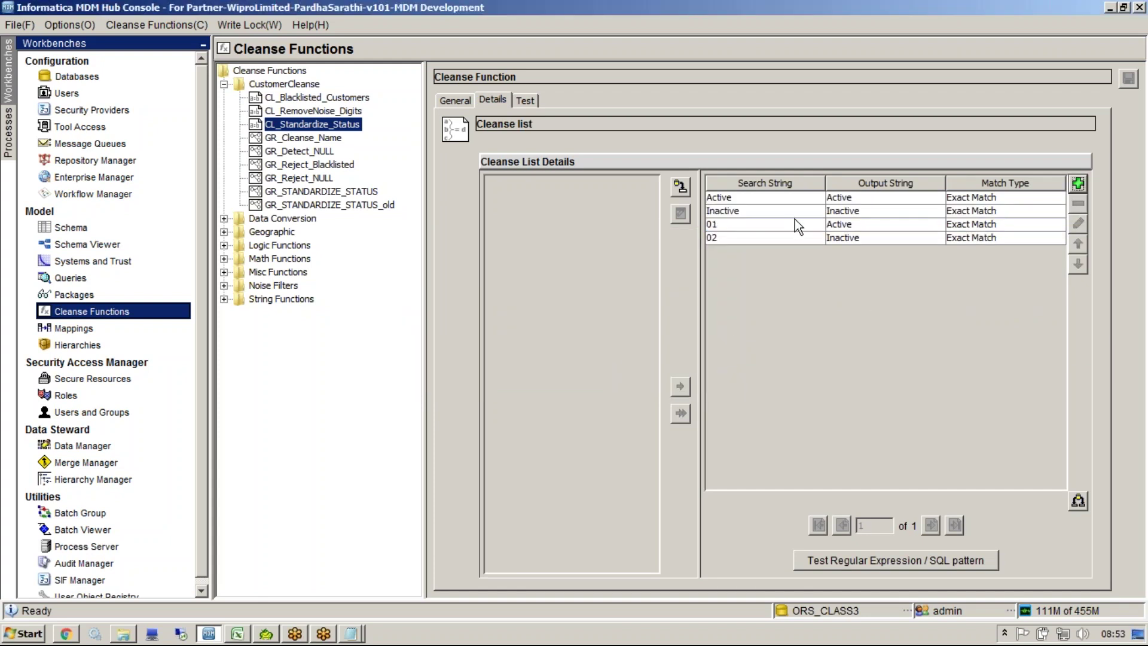
Step: Test input 'active' against the new entries and review the entry list
{"action": "left_click", "coordinate": [527, 99]}
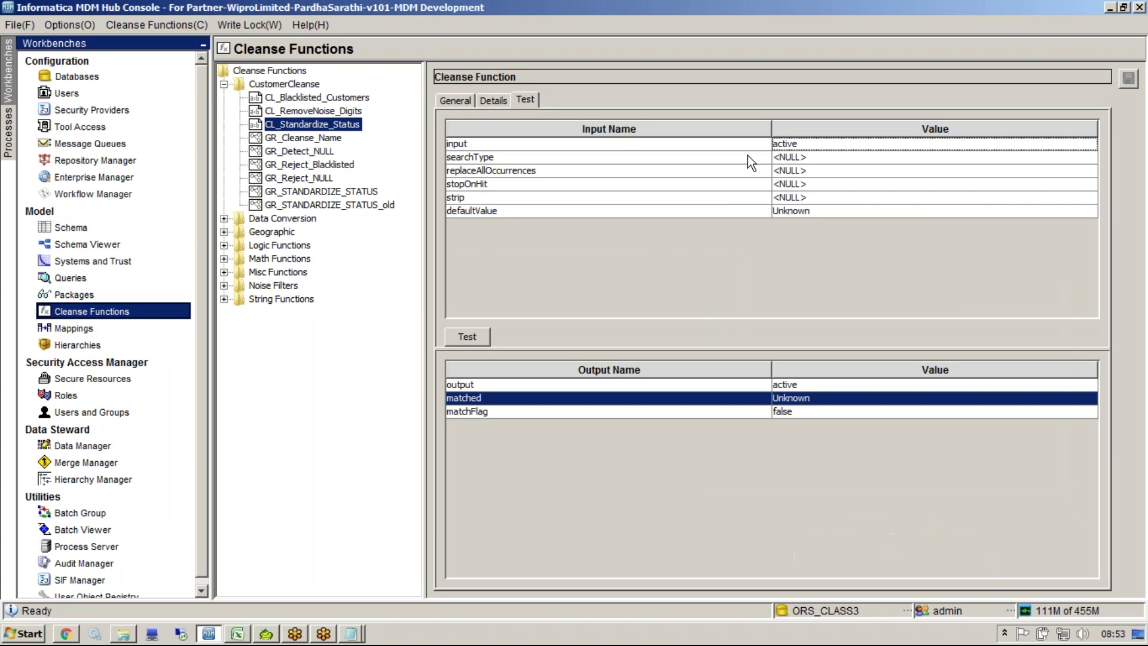
{"action": "left_click", "coordinate": [470, 335]}
{"action": "left_click", "coordinate": [812, 400]}
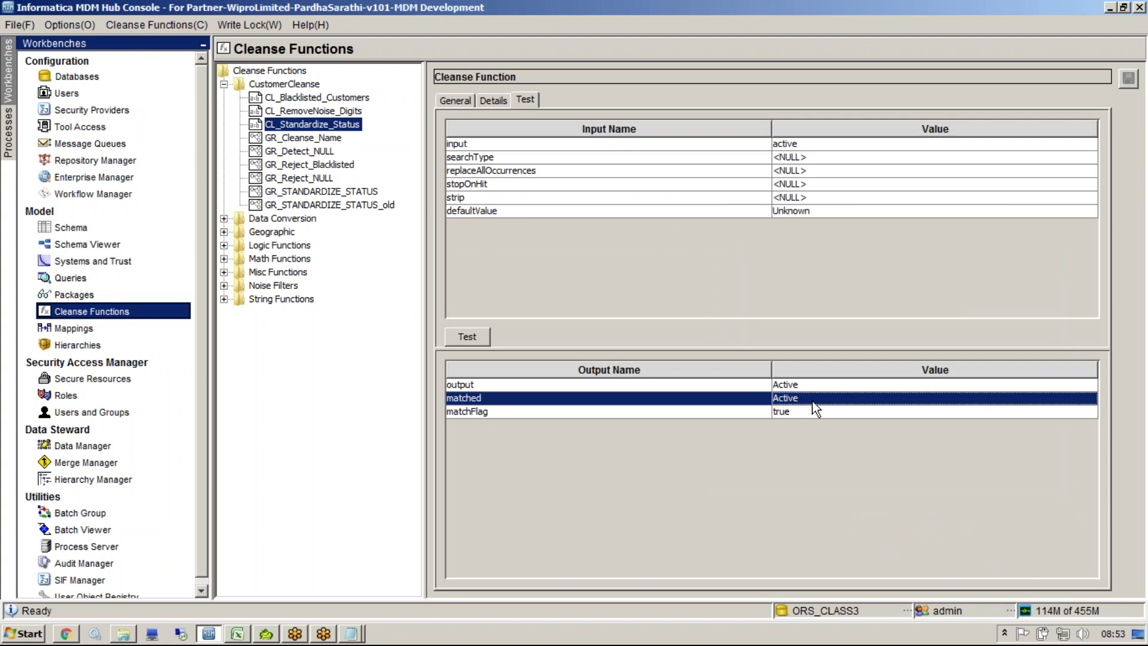
{"action": "left_click", "coordinate": [494, 100]}
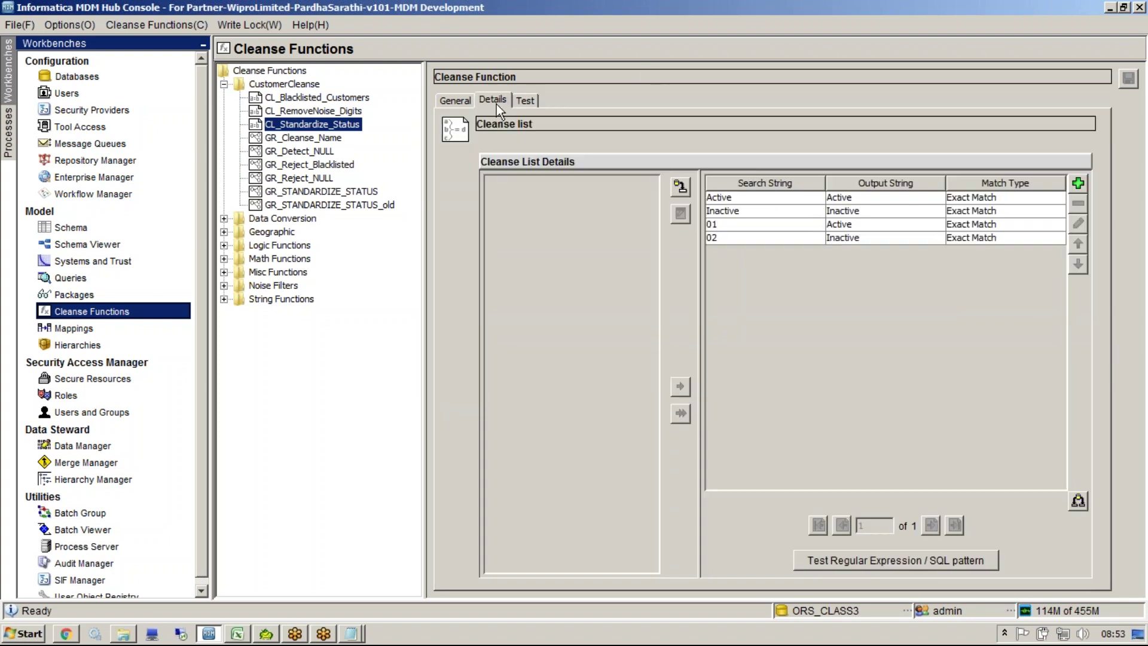
{"action": "left_click", "coordinate": [806, 221]}
{"action": "left_click", "coordinate": [812, 214]}
{"action": "left_click", "coordinate": [1011, 196]}
Step: Add cleanse list entries A → Active and I → Inactive
{"action": "left_click", "coordinate": [1079, 184]}
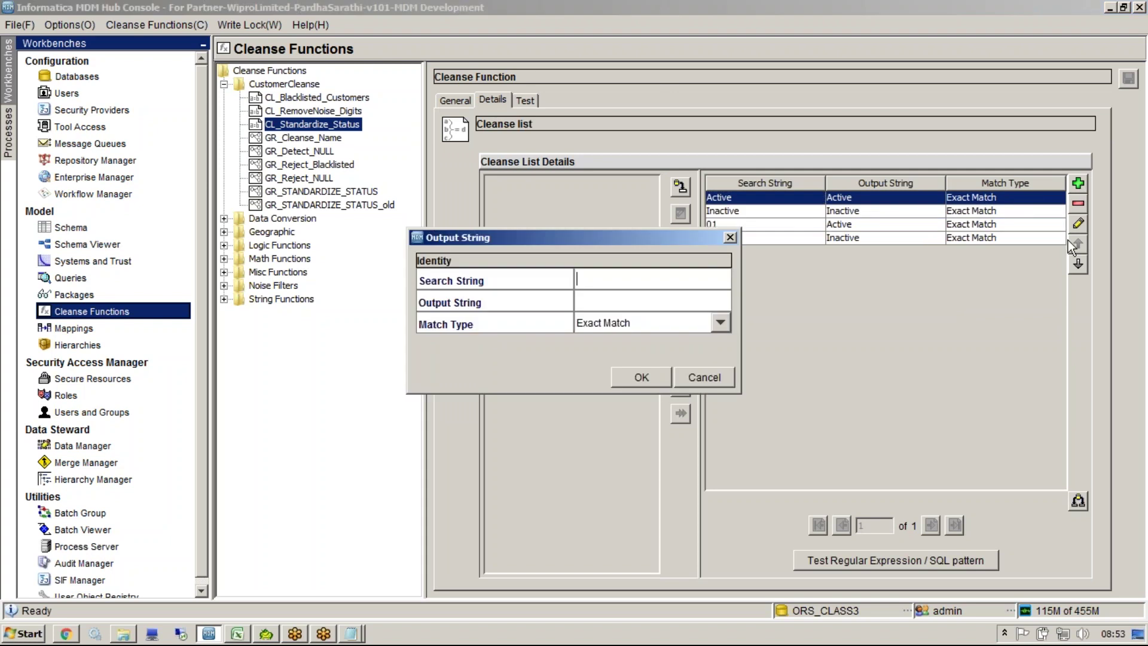
{"action": "type", "text": "A"}
{"action": "key", "text": "Tab"}
{"action": "type", "text": "Active"}
{"action": "left_click", "coordinate": [646, 376]}
{"action": "left_click", "coordinate": [1079, 183]}
{"action": "type", "text": "I"}
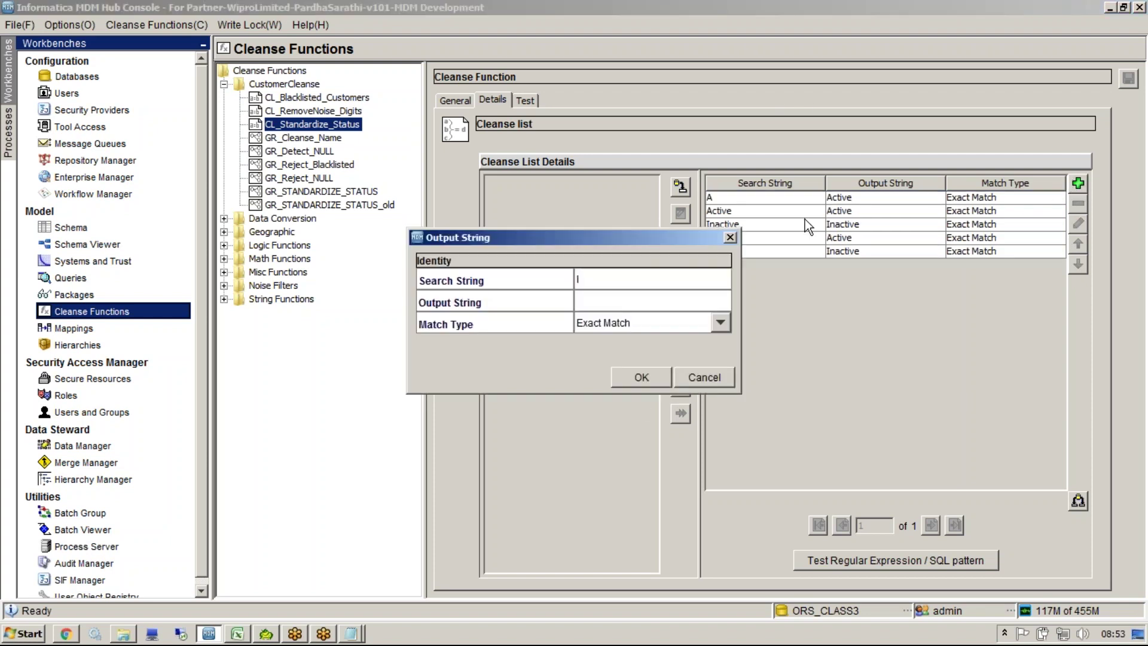
{"action": "key", "text": "Tab"}
{"action": "type", "text": "Inactive"}
{"action": "key", "text": "Return"}
Step: Review all six entries and test input A, which returns Active with matchFlag true
{"action": "left_click_drag", "start_coordinate": [831, 268], "coordinate": [816, 201]}
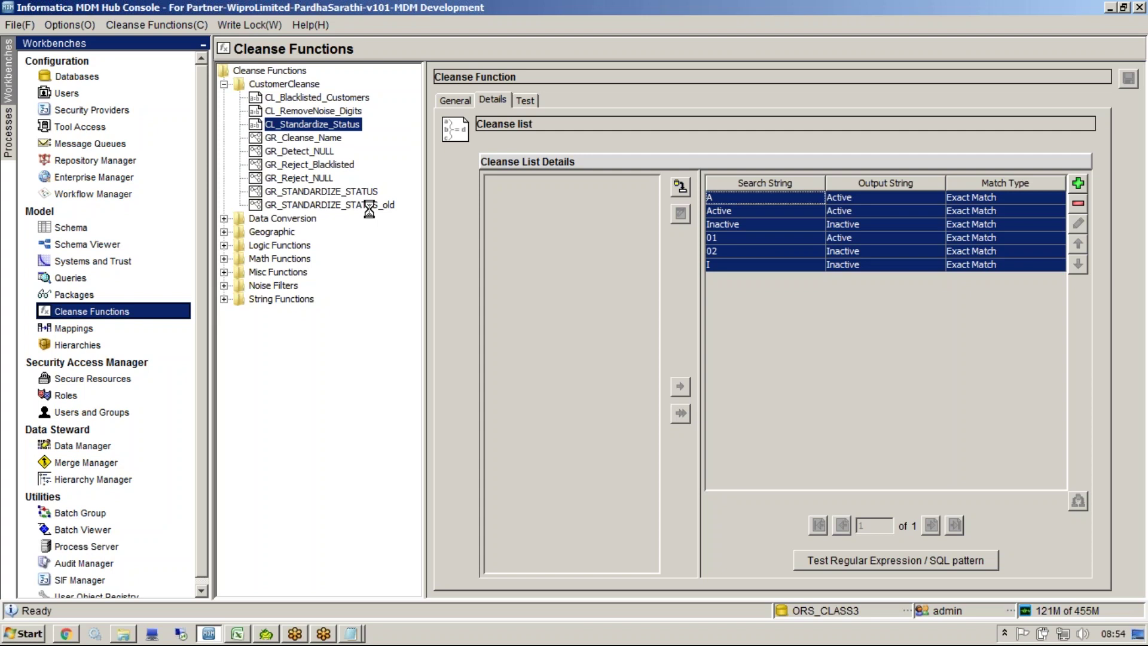
{"action": "left_click", "coordinate": [526, 101]}
{"action": "type", "text": "Al"}
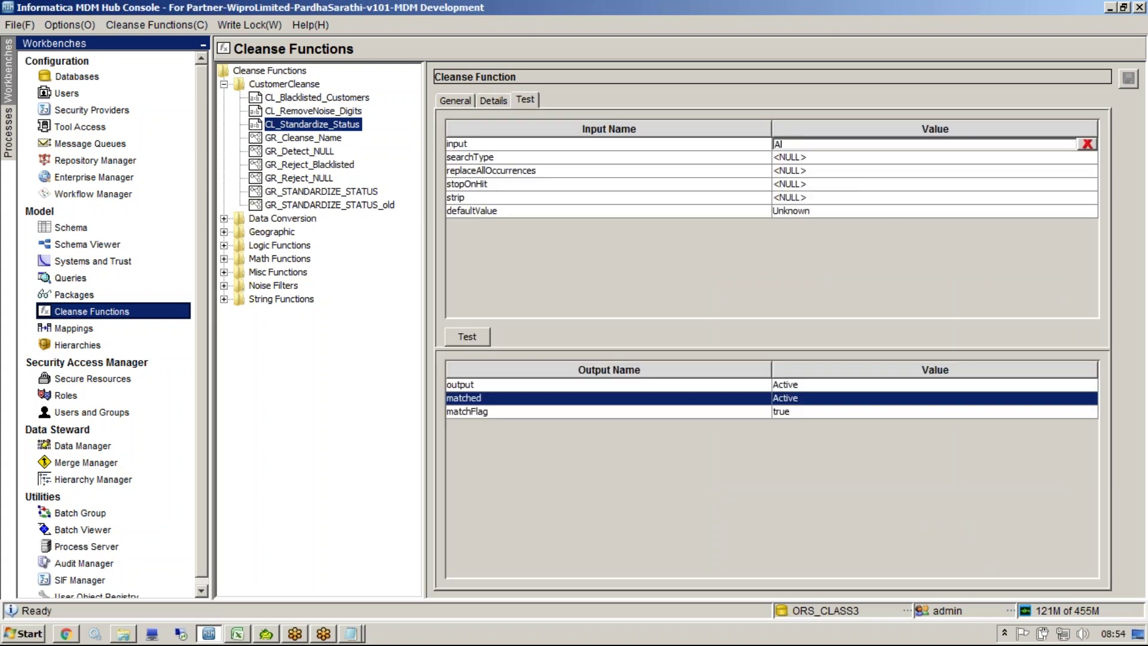
{"action": "left_click", "coordinate": [463, 345]}
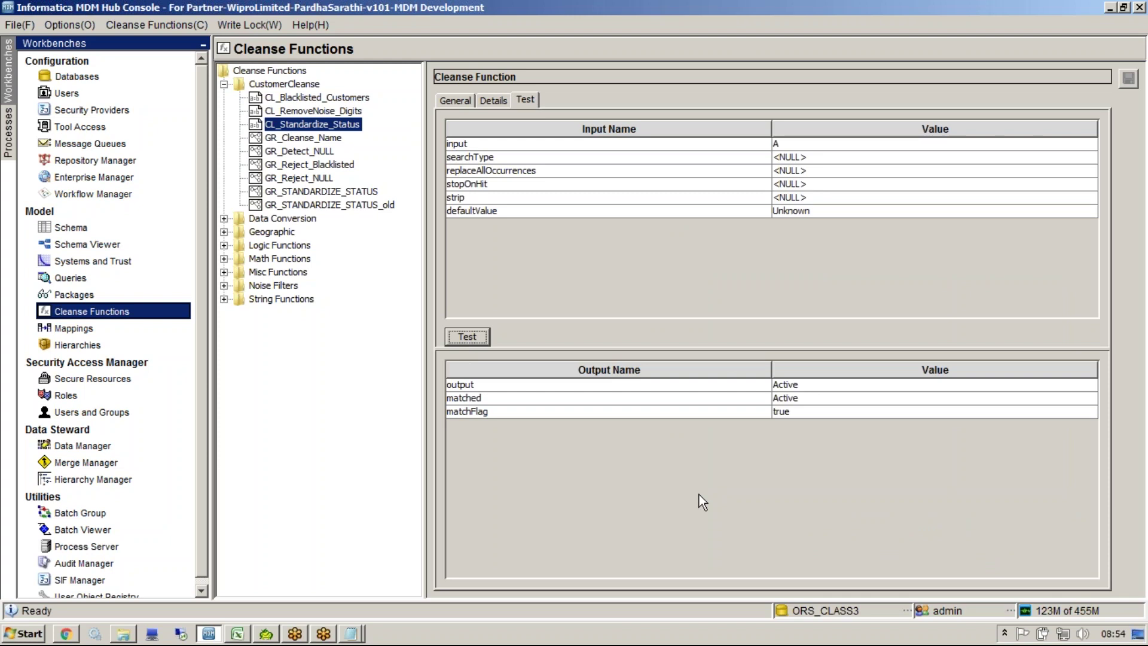
{"action": "left_click", "coordinate": [312, 125]}
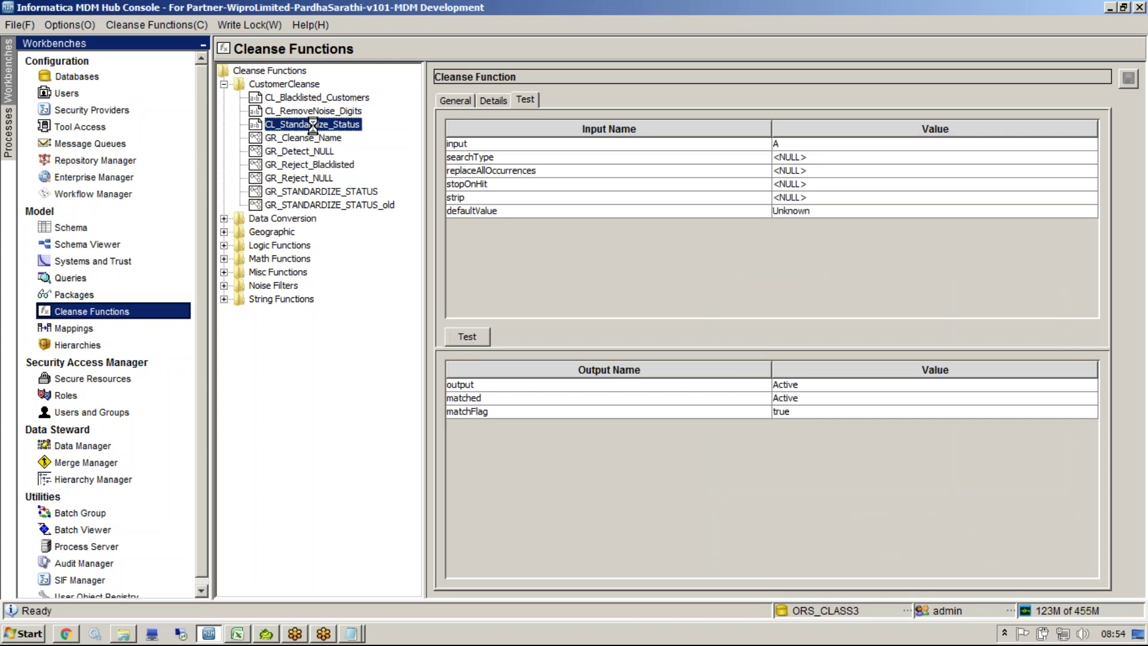
Step: Add CL_Standardize_Status in expanded mode, wiring the function input in and its matched value to the output
{"action": "left_click", "coordinate": [323, 191]}
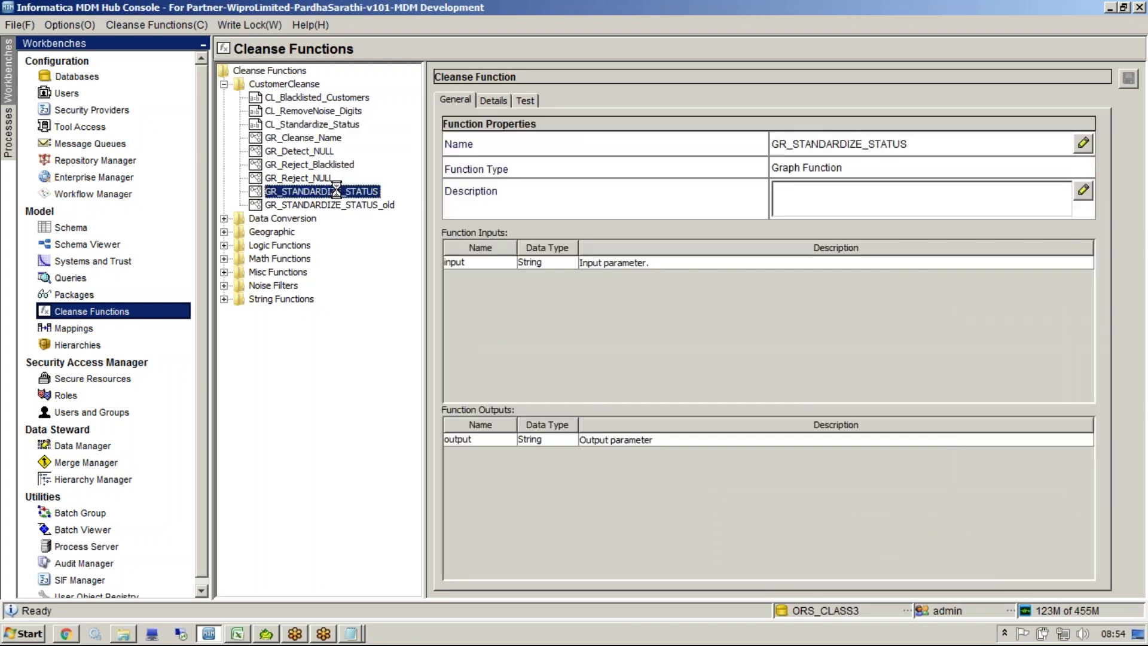
{"action": "left_click", "coordinate": [500, 101]}
{"action": "right_click", "coordinate": [533, 233]}
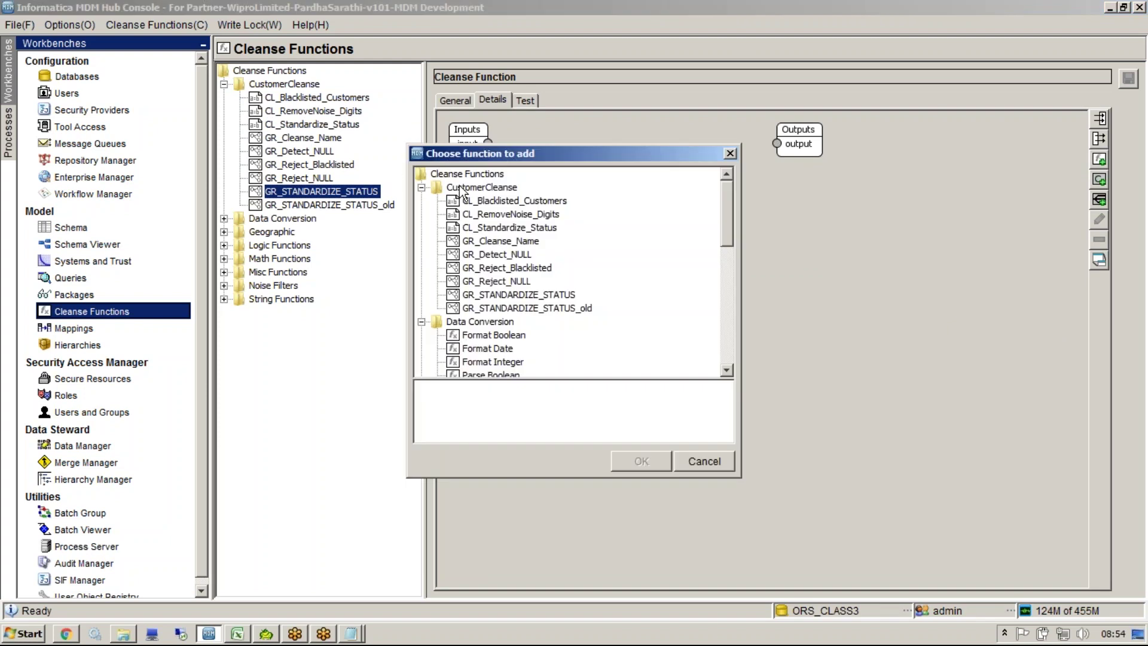
{"action": "left_click", "coordinate": [512, 227]}
{"action": "left_click", "coordinate": [640, 461]}
{"action": "left_click_drag", "start_coordinate": [517, 160], "coordinate": [578, 301]}
{"action": "right_click", "coordinate": [664, 338]}
{"action": "left_click", "coordinate": [718, 374]}
{"action": "left_click_drag", "start_coordinate": [488, 143], "coordinate": [610, 320]}
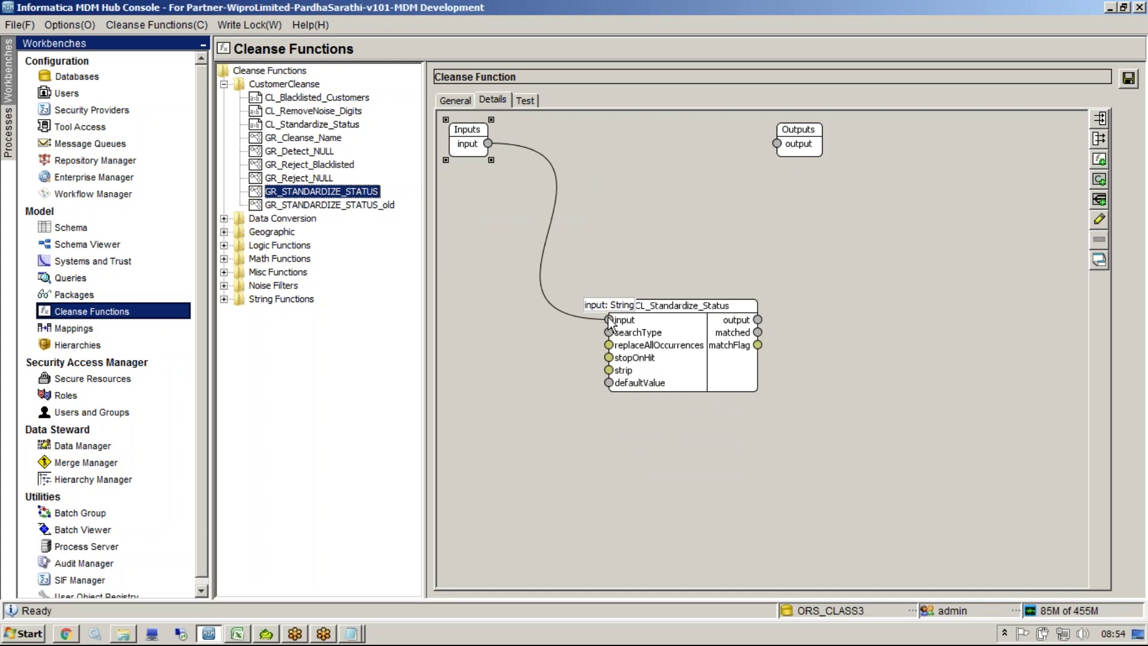
{"action": "left_click_drag", "start_coordinate": [757, 332], "coordinate": [776, 146]}
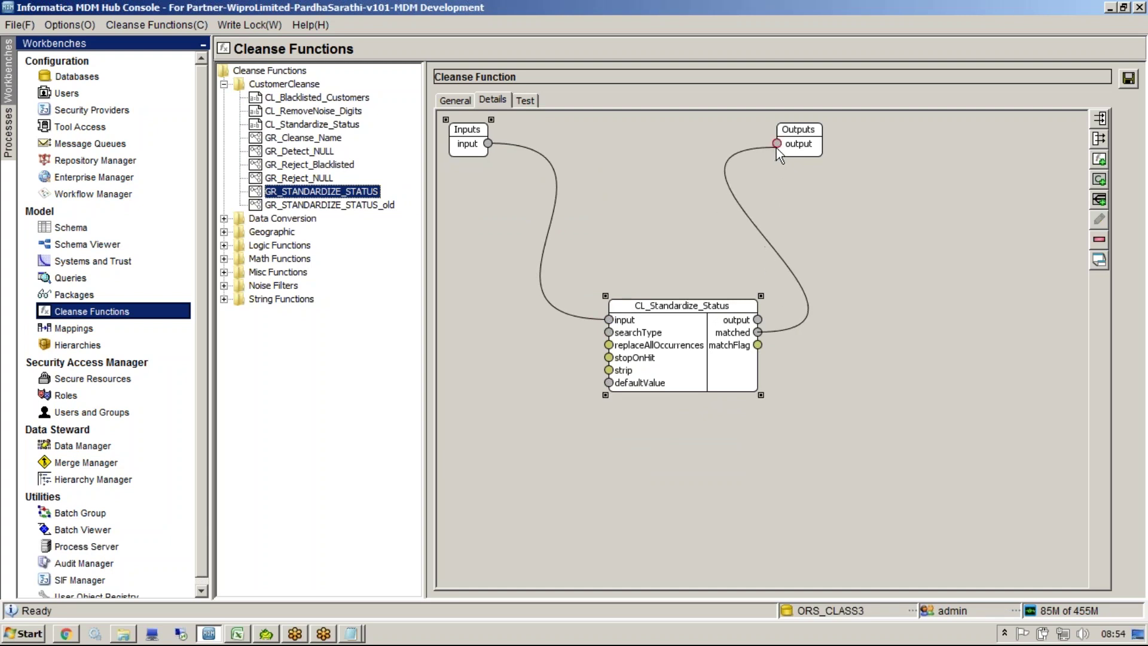
Step: Save GR_STANDARDIZE_STATUS and test inputs 01 and A, with A returning Active
{"action": "left_click", "coordinate": [1130, 82]}
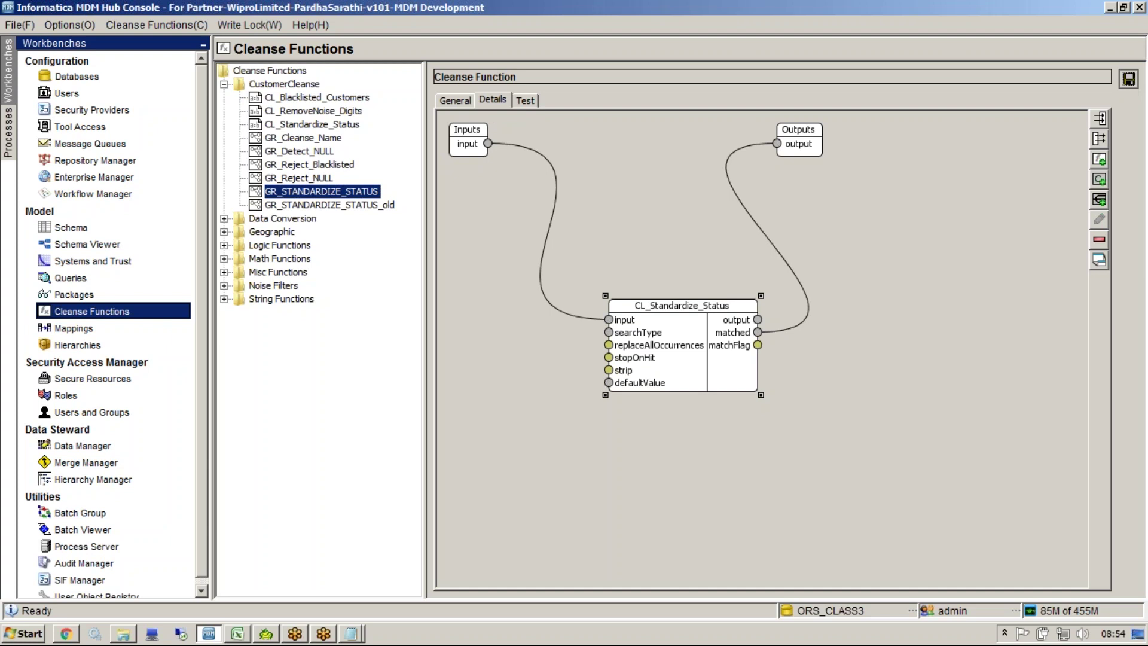
{"action": "left_click", "coordinate": [533, 100]}
{"action": "left_click", "coordinate": [835, 146]}
{"action": "type", "text": "01"}
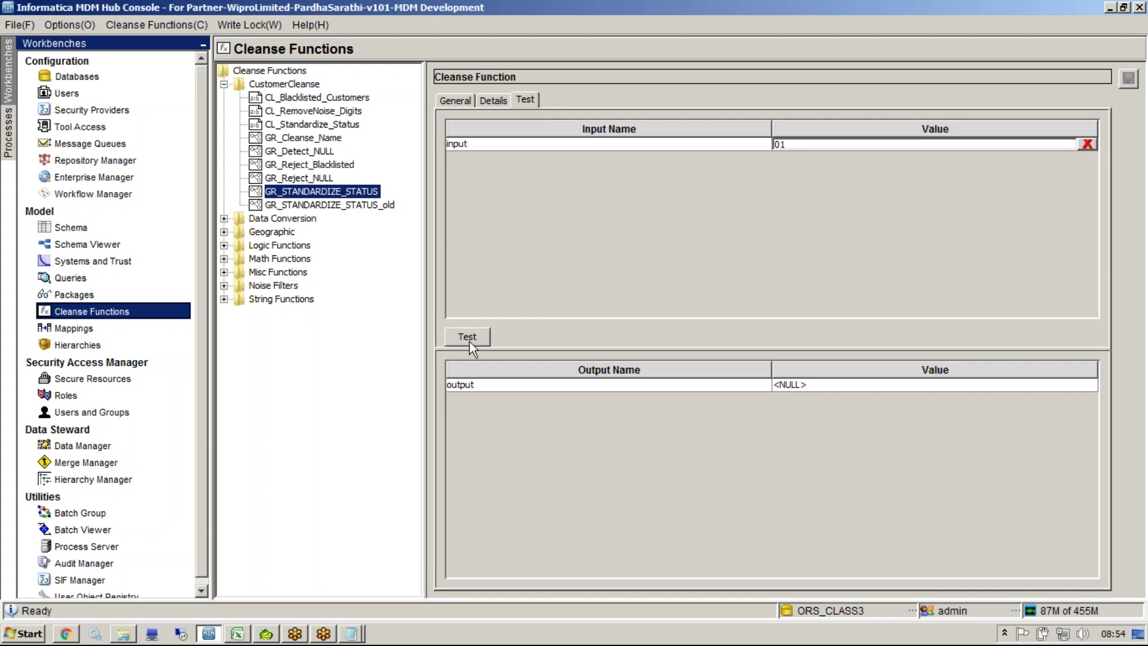
{"action": "left_click", "coordinate": [474, 341]}
{"action": "type", "text": "A"}
{"action": "left_click", "coordinate": [474, 341]}
Step: Test input I (returns Inactive) and the unrecognised string 'halhah', which returns NULL
{"action": "left_click_drag", "start_coordinate": [802, 147], "coordinate": [623, 117]}
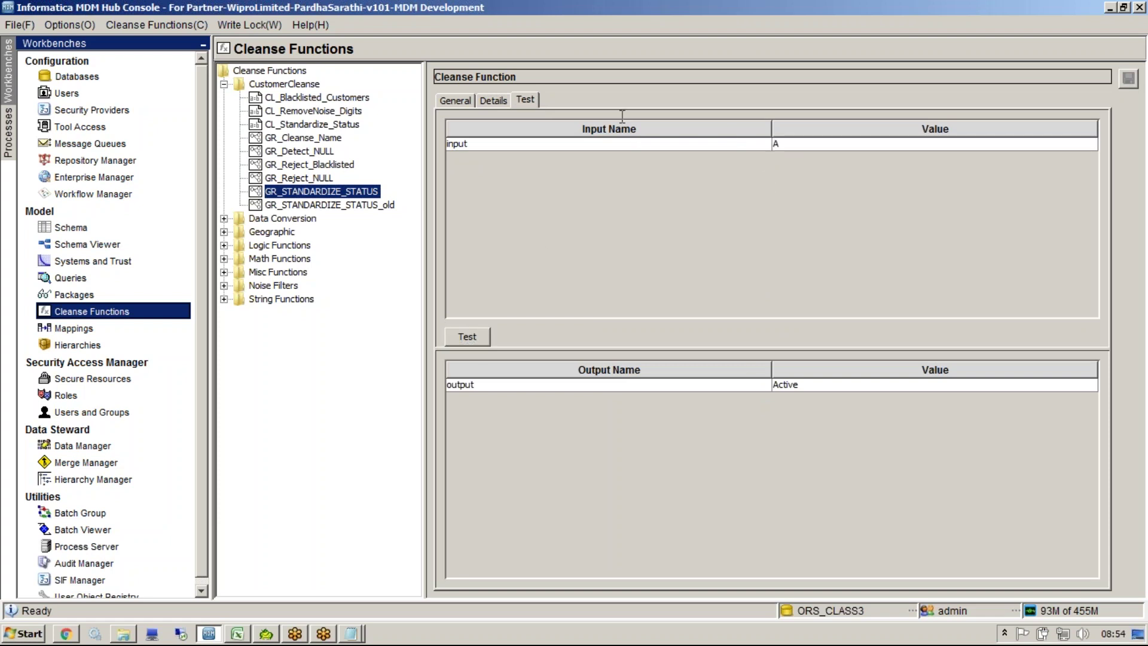
{"action": "type", "text": "I"}
{"action": "left_click", "coordinate": [462, 338]}
{"action": "left_click", "coordinate": [788, 148]}
{"action": "type", "text": "halhah"}
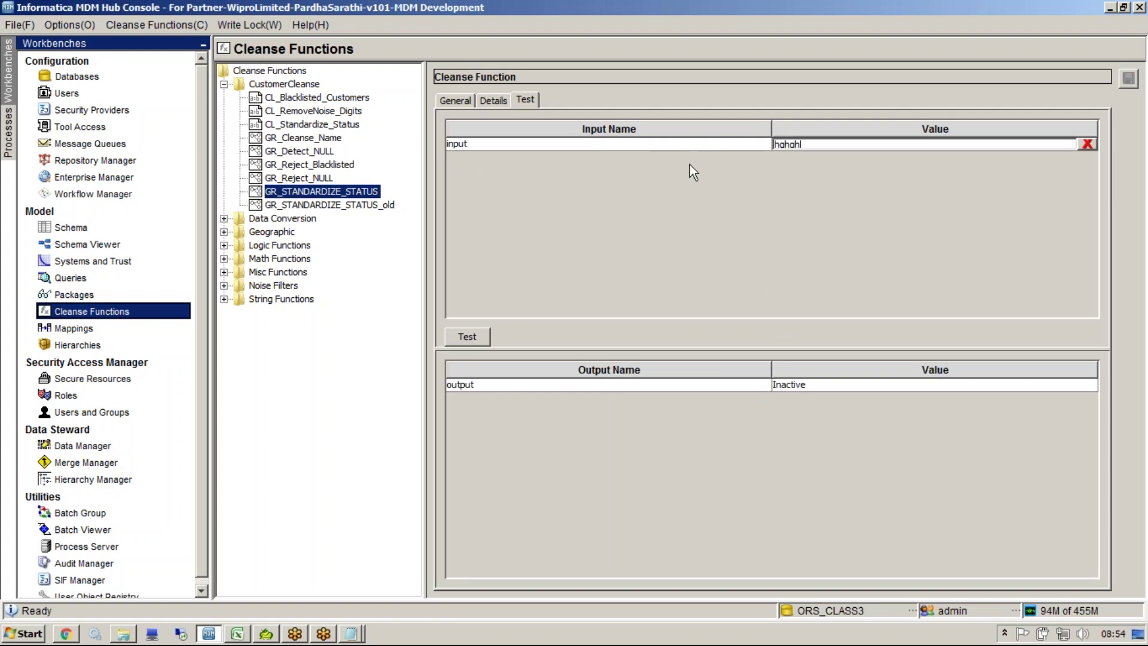
{"action": "left_click", "coordinate": [461, 333]}
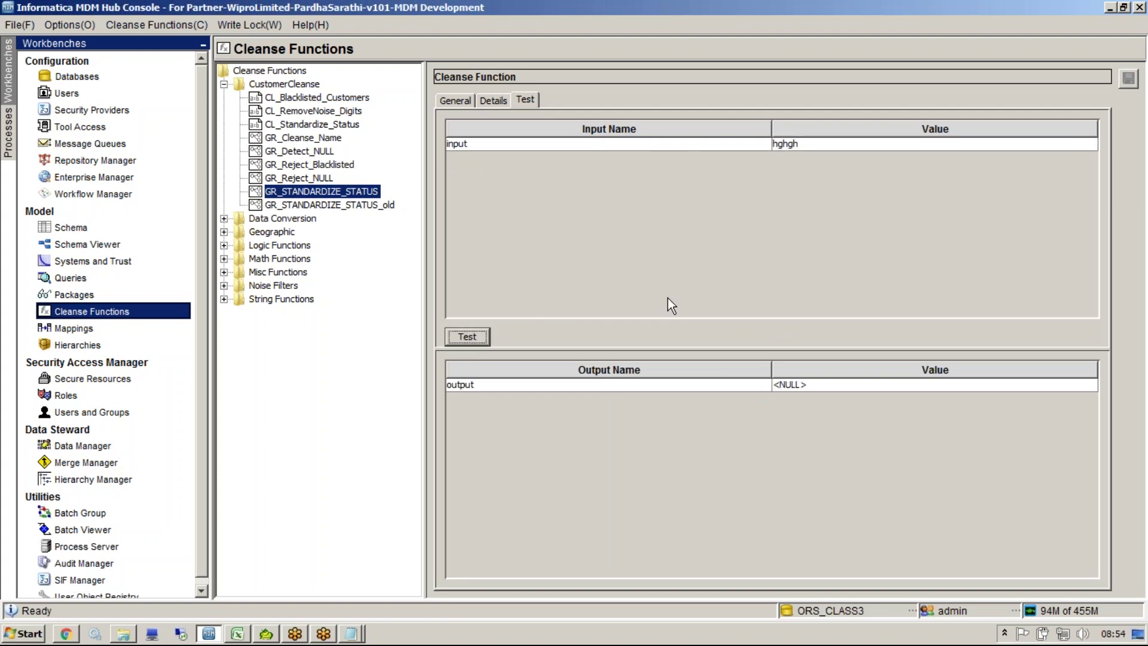
{"action": "left_click", "coordinate": [797, 390]}
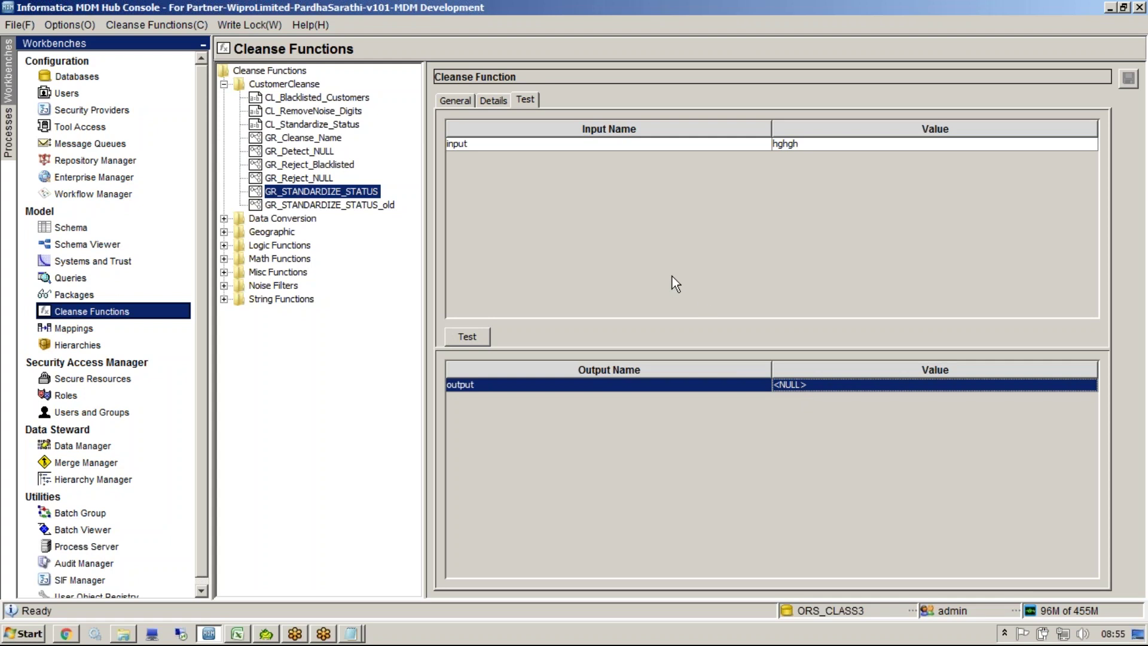
{"action": "left_click", "coordinate": [500, 103]}
Step: Add a constant 'Unknown' and wire it into CL_Standardize_Status's defaultValue port
{"action": "left_click_drag", "start_coordinate": [796, 132], "coordinate": [980, 274]}
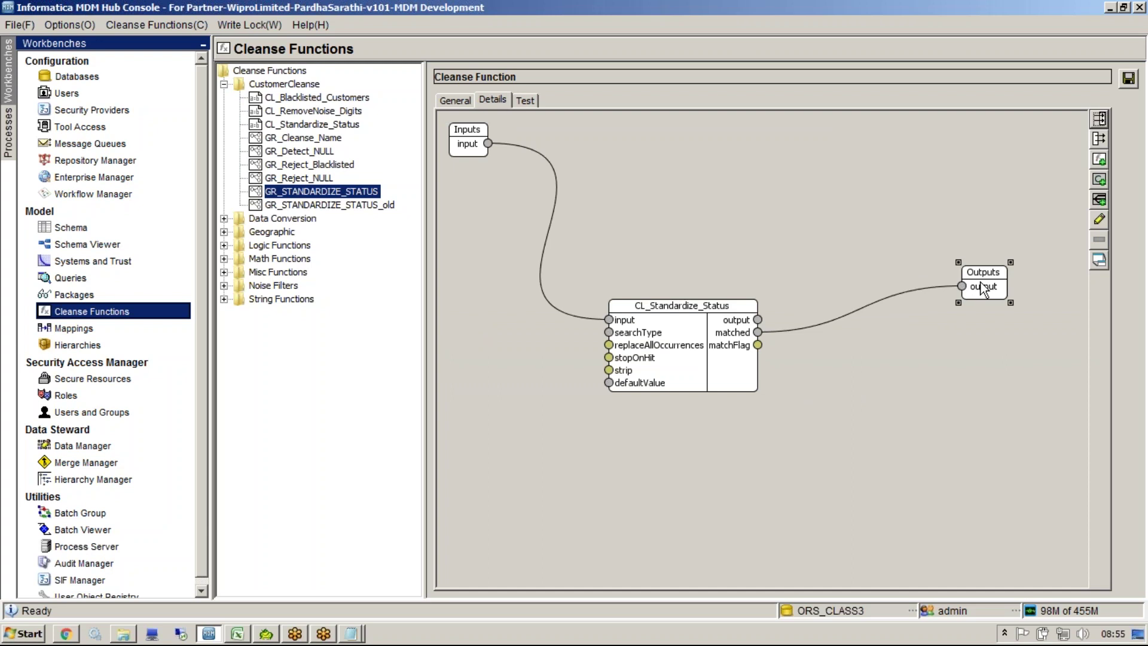
{"action": "left_click", "coordinate": [753, 333]}
{"action": "left_click_drag", "start_coordinate": [608, 383], "coordinate": [555, 445]}
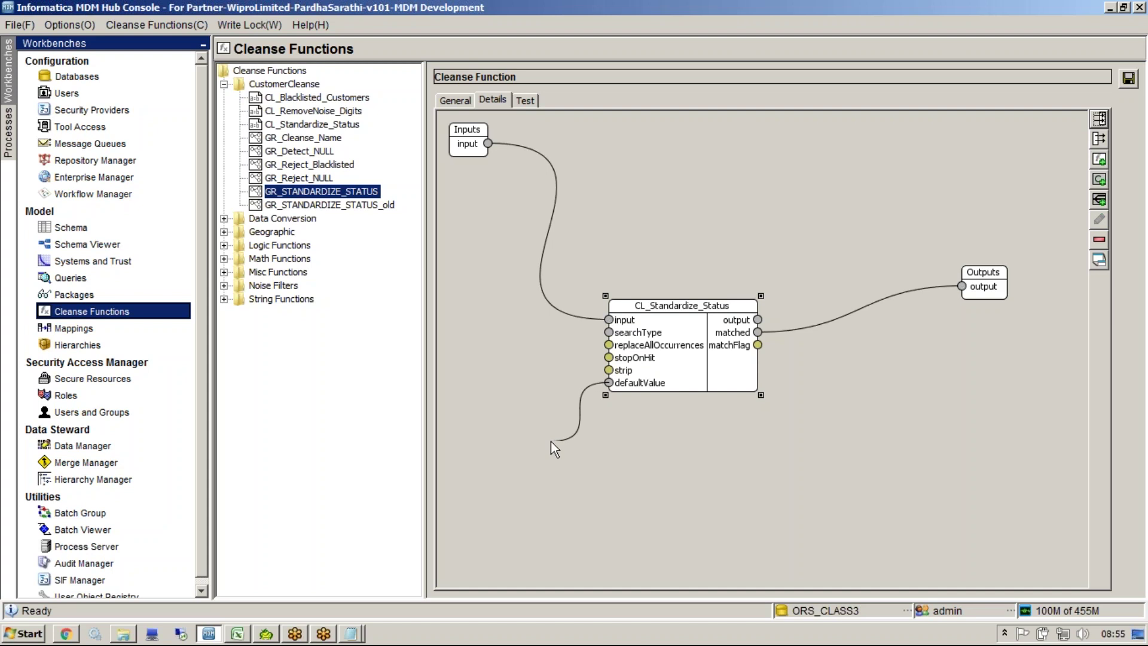
{"action": "left_click_drag", "start_coordinate": [551, 441], "coordinate": [543, 407]}
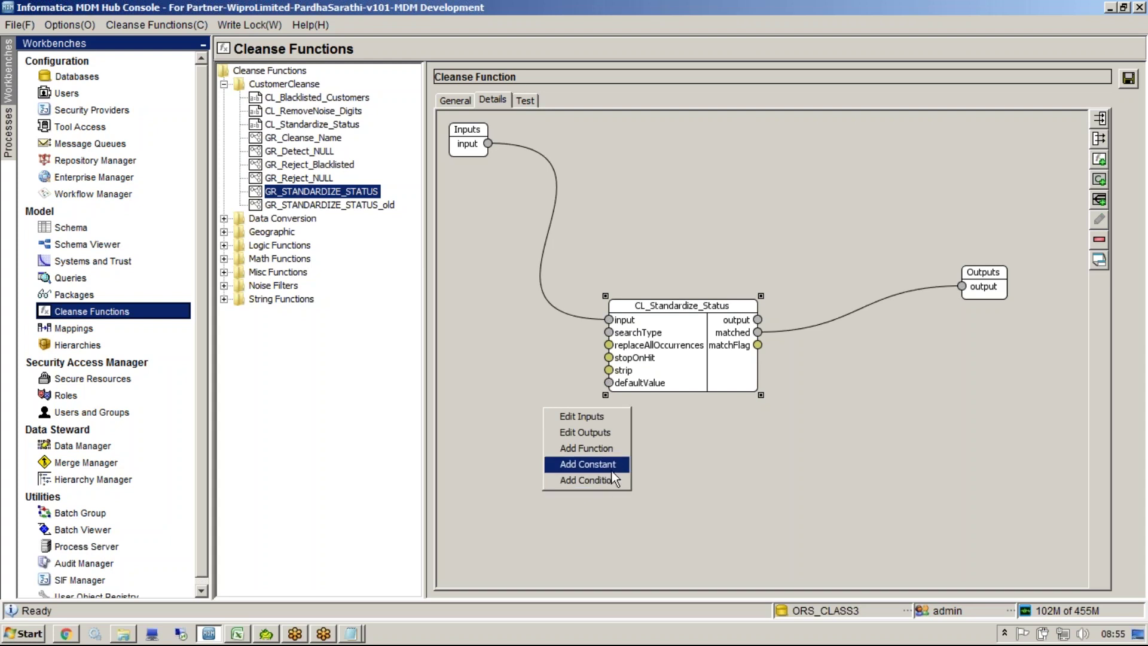
{"action": "left_click", "coordinate": [588, 464]}
{"action": "left_click", "coordinate": [517, 316]}
{"action": "type", "text": "Unknown"}
{"action": "left_click", "coordinate": [610, 350]}
{"action": "mouse_move", "coordinate": [500, 189]}
{"action": "left_mouse_down"}
{"action": "mouse_move", "coordinate": [486, 434]}
{"action": "mouse_move", "coordinate": [616, 384]}
{"action": "left_mouse_up"}
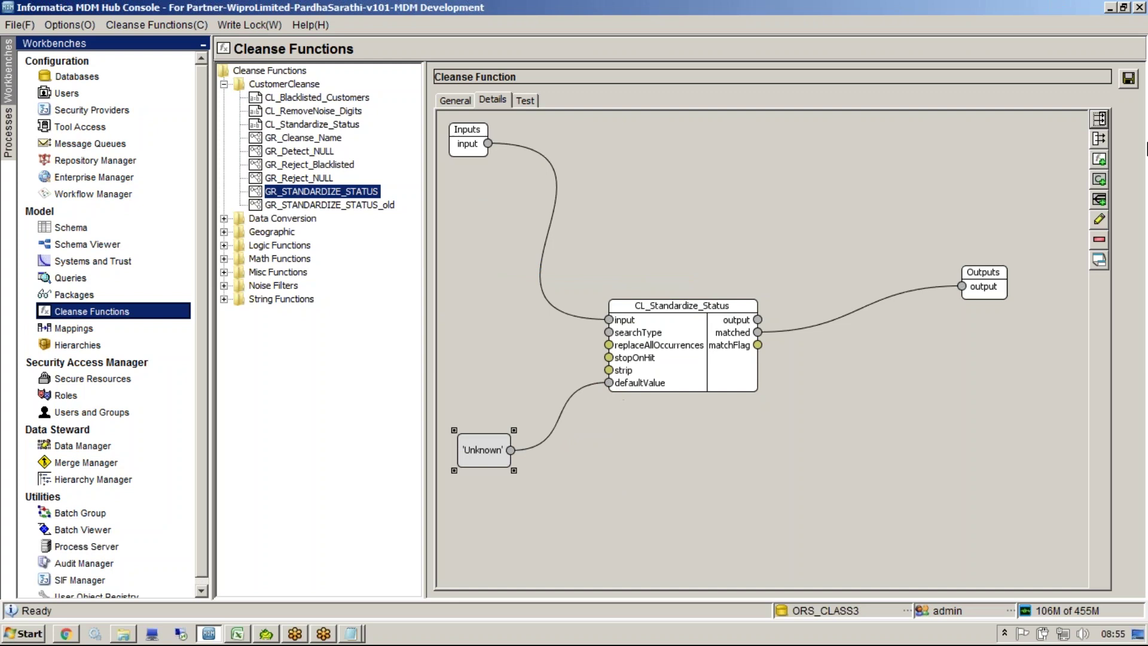
Step: Save the graph function and rerun the unrecognised-input test, which now returns Unknown
{"action": "left_click", "coordinate": [1129, 78]}
{"action": "left_click", "coordinate": [530, 99]}
{"action": "left_click", "coordinate": [478, 338]}
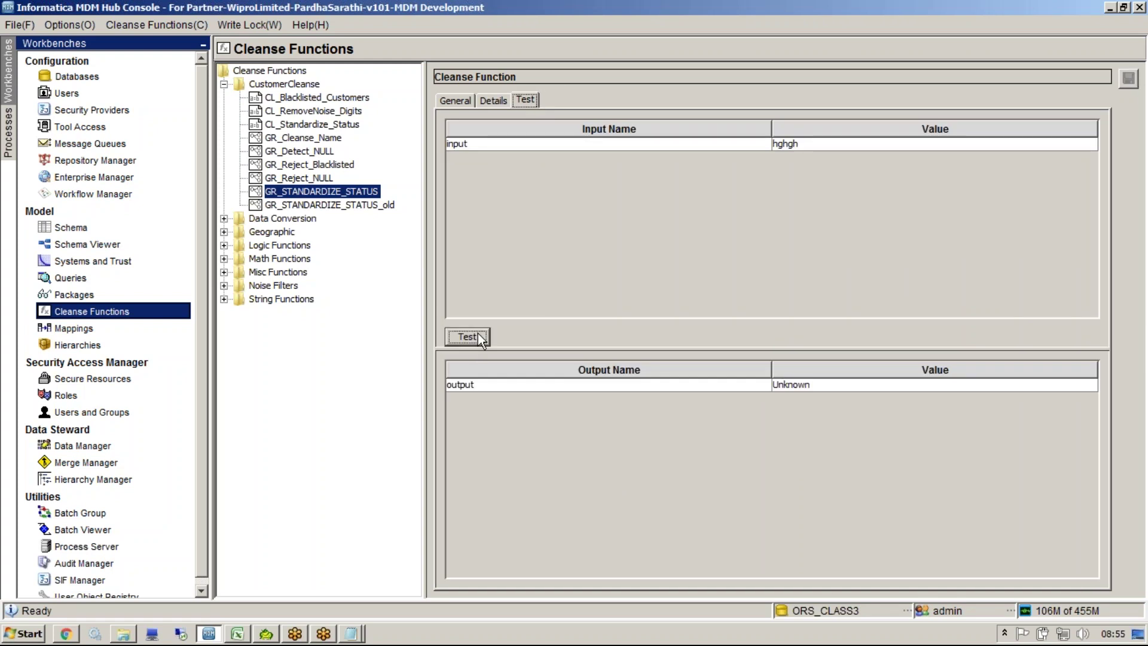
{"action": "left_click", "coordinate": [833, 390]}
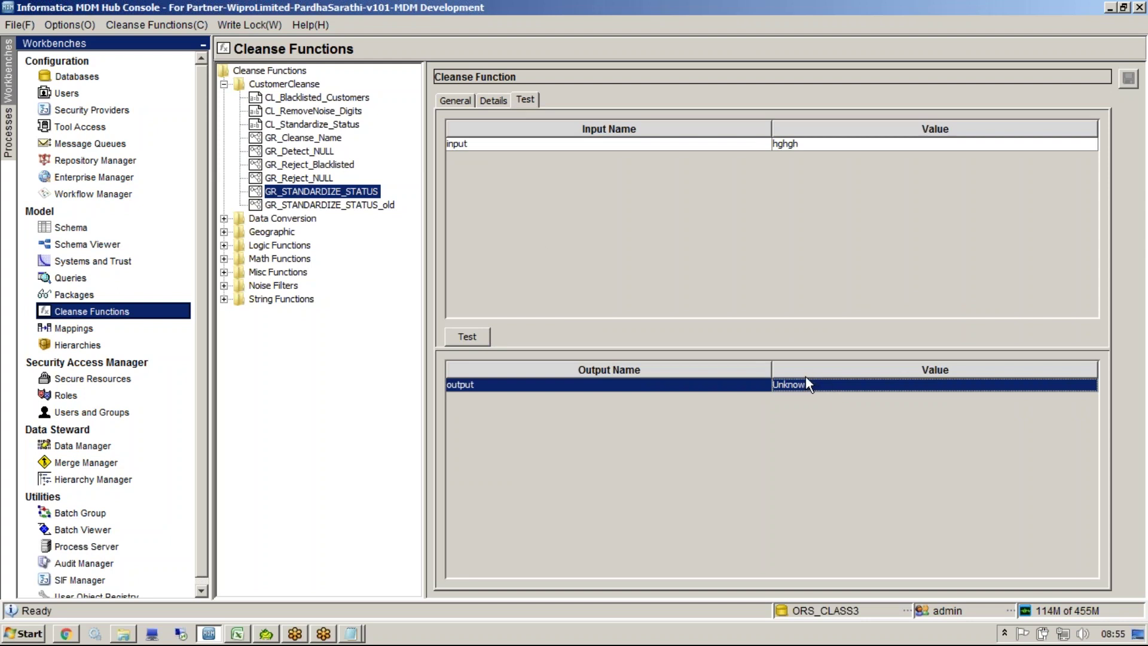
{"action": "left_click", "coordinate": [98, 329]}
Step: Add GR_STANDARDIZE_STATUS to m_PARTY_CKR, routing LND_PARTY Status into STG_PARTY_CKR STATUS, and save
{"action": "right_click", "coordinate": [605, 340]}
{"action": "left_click", "coordinate": [637, 351]}
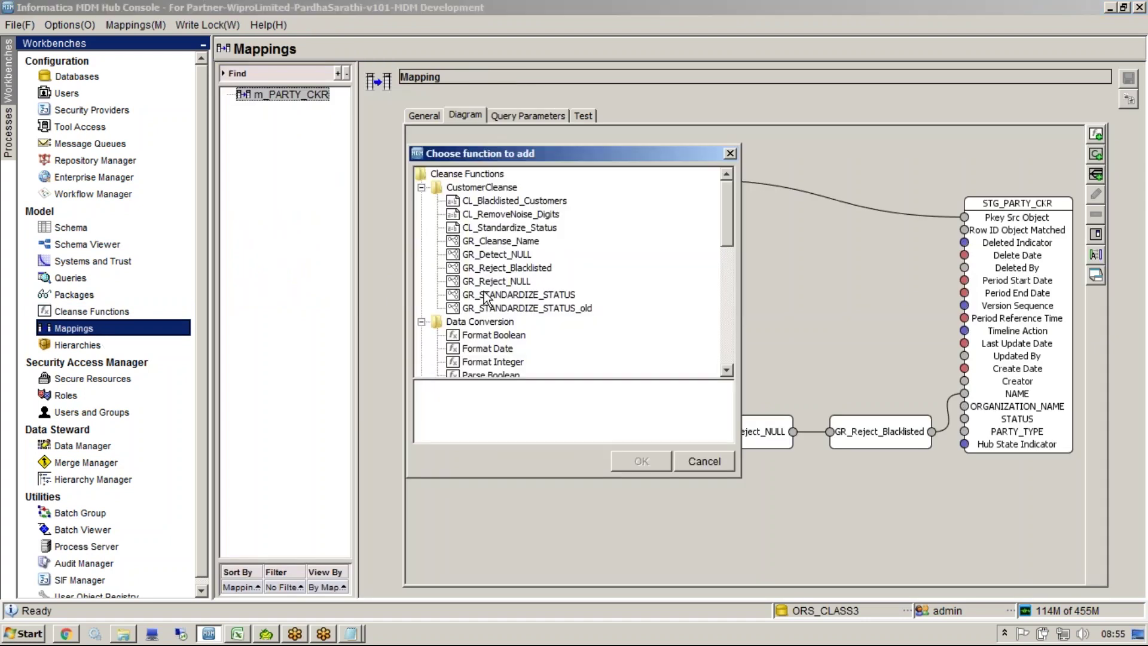
{"action": "left_click", "coordinate": [492, 295]}
{"action": "left_click", "coordinate": [641, 461]}
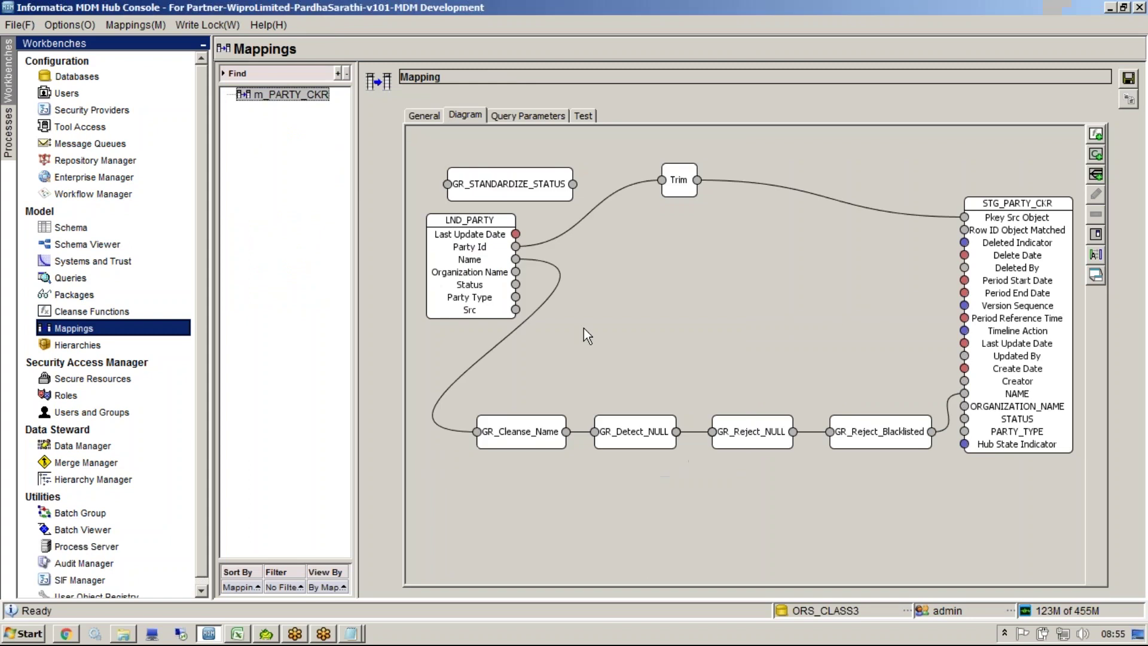
{"action": "left_click_drag", "start_coordinate": [521, 202], "coordinate": [666, 329]}
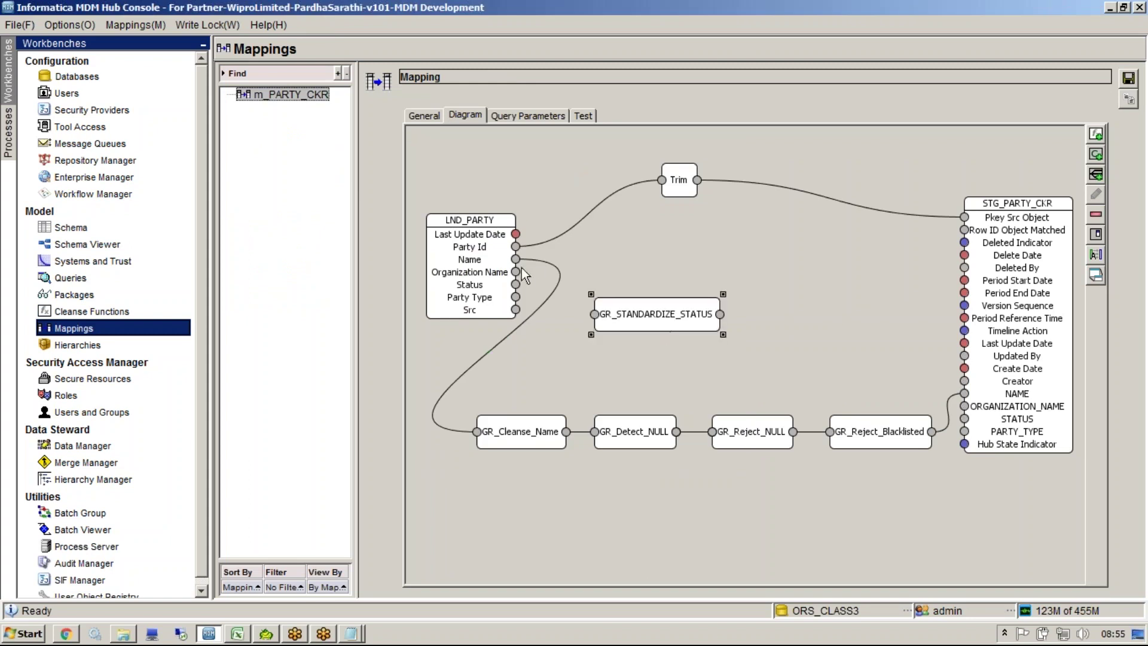
{"action": "left_click_drag", "start_coordinate": [515, 285], "coordinate": [595, 314]}
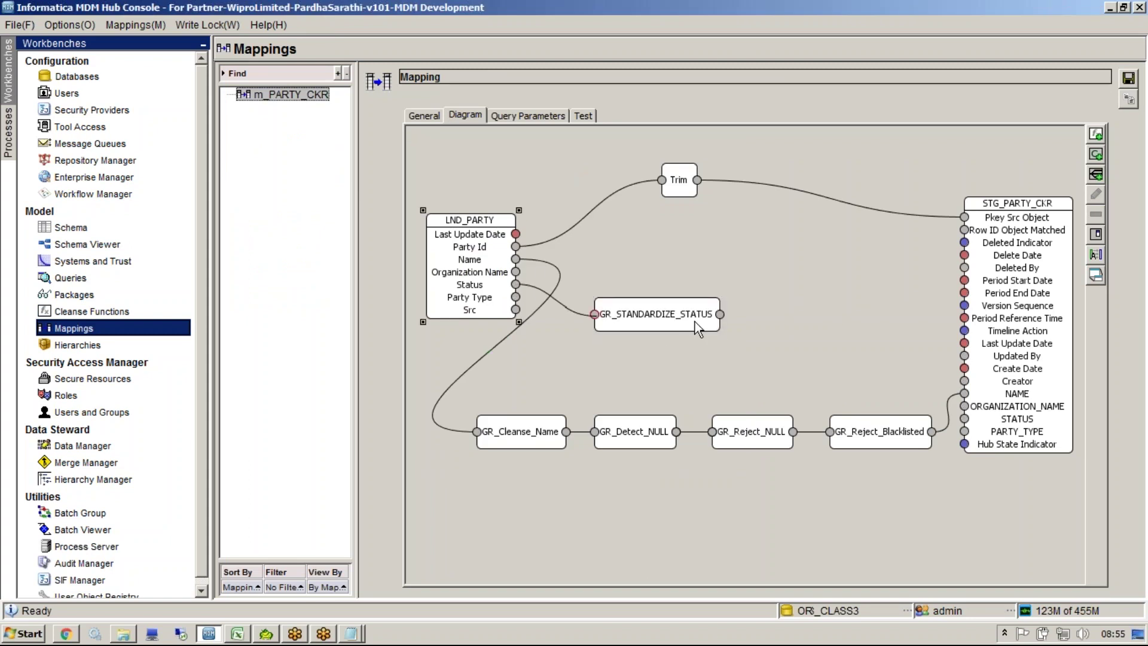
{"action": "left_click_drag", "start_coordinate": [719, 315], "coordinate": [965, 418]}
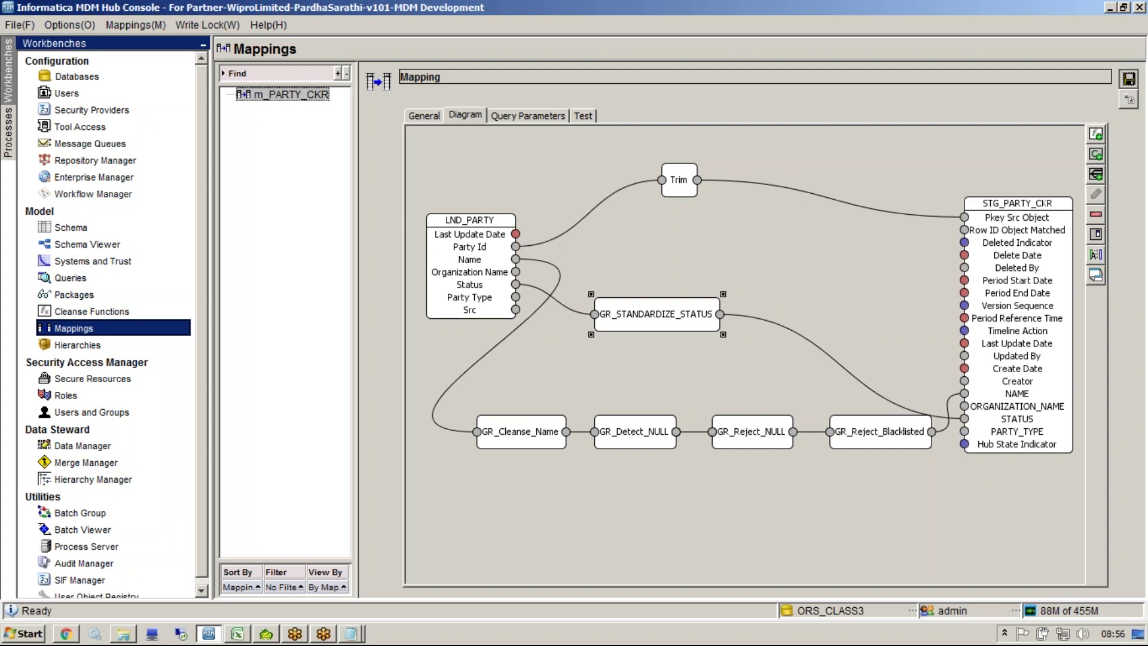
{"action": "left_click", "coordinate": [1130, 78]}
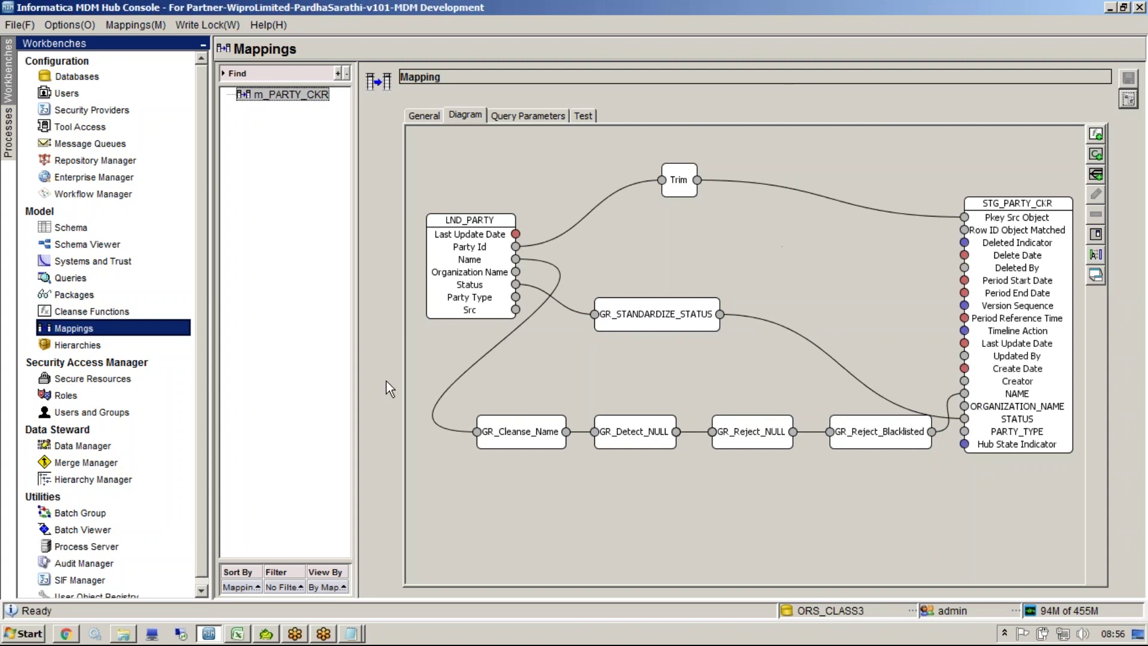
{"action": "left_click", "coordinate": [237, 633]}
{"action": "double_click", "coordinate": [828, 227]}
{"action": "double_click", "coordinate": [980, 233]}
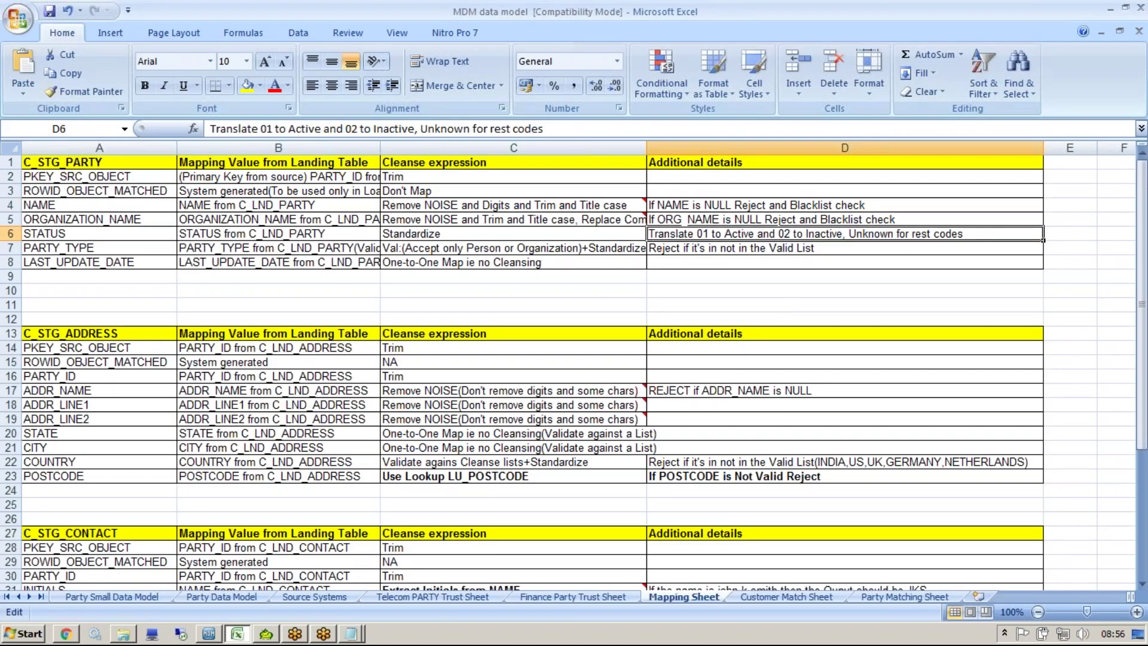
{"action": "left_click", "coordinate": [466, 249]}
{"action": "left_click_drag", "start_coordinate": [222, 251], "coordinate": [285, 251]}
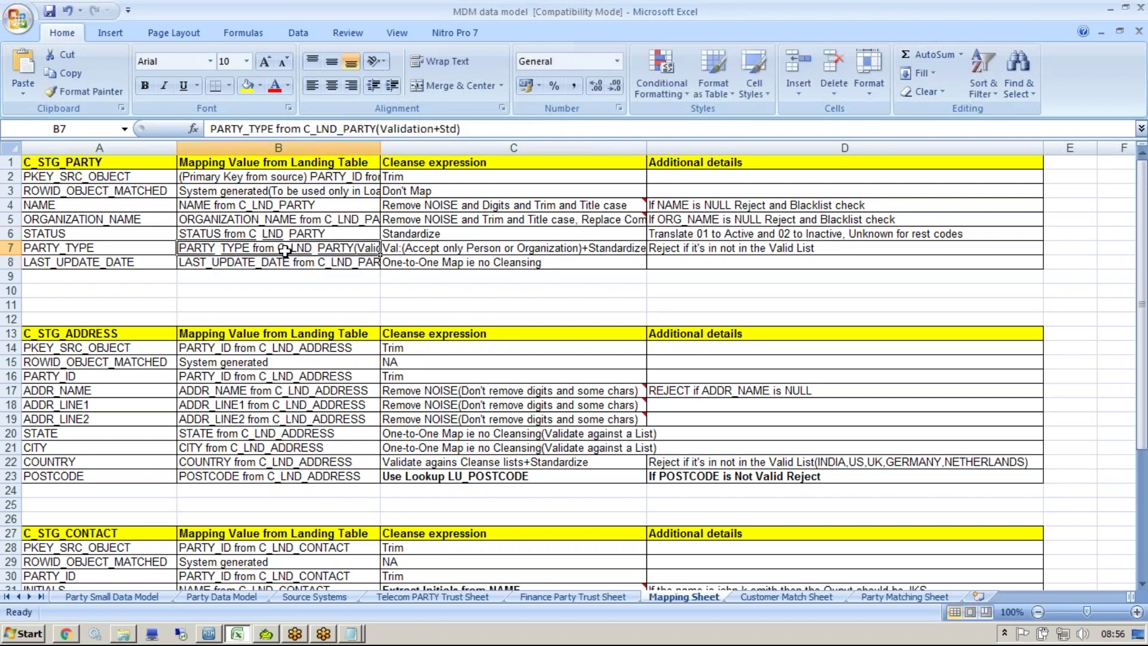
{"action": "left_click", "coordinate": [168, 245]}
{"action": "left_click", "coordinate": [332, 246]}
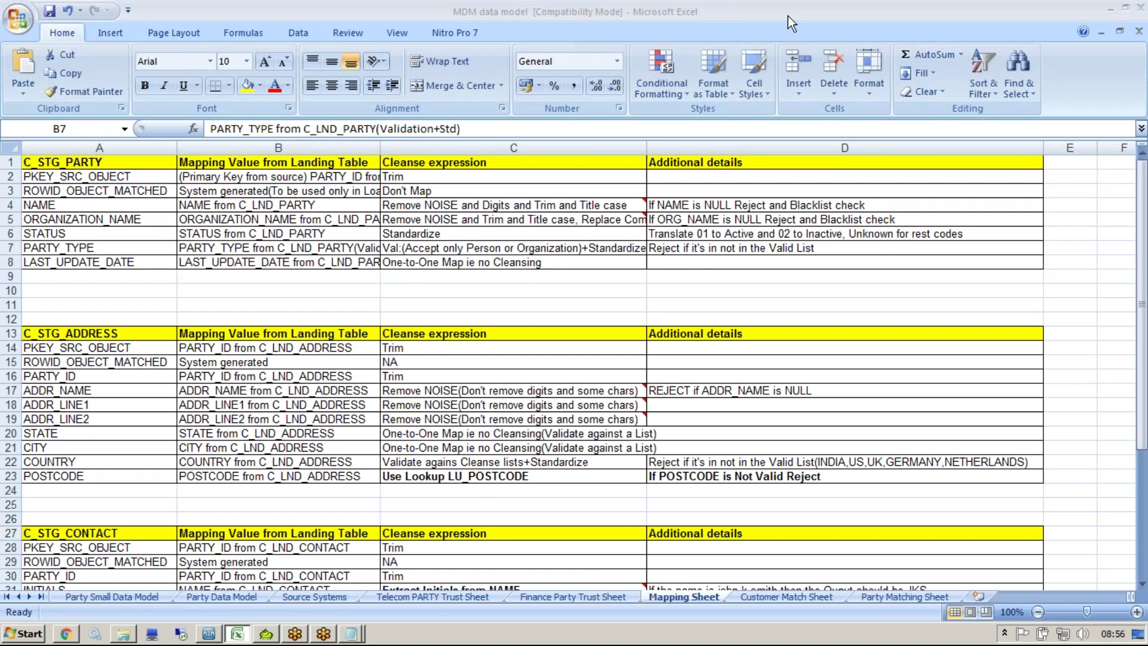
{"action": "left_click", "coordinate": [514, 248]}
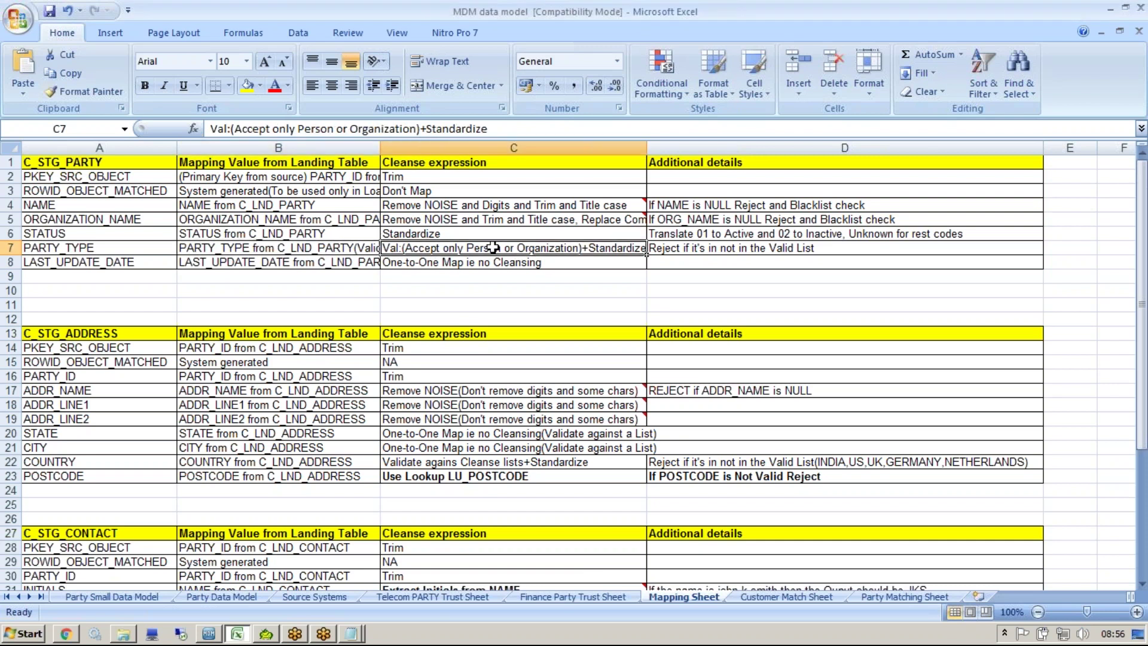
{"action": "left_click_drag", "start_coordinate": [211, 128], "coordinate": [422, 129]}
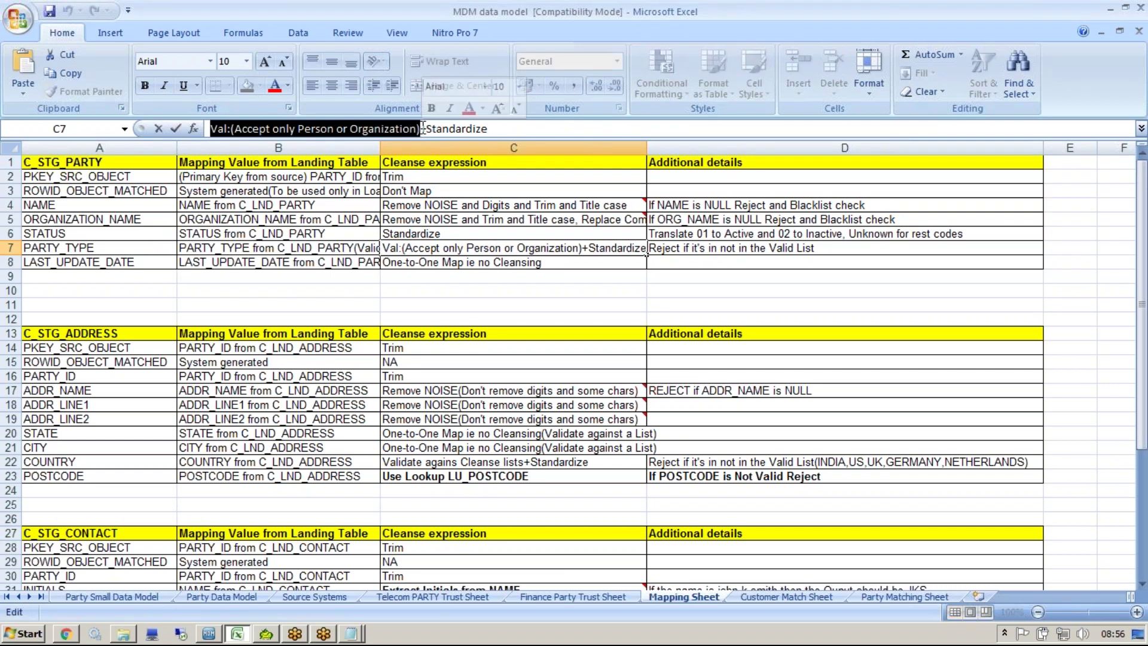
{"action": "left_click_drag", "start_coordinate": [235, 129], "coordinate": [333, 129]}
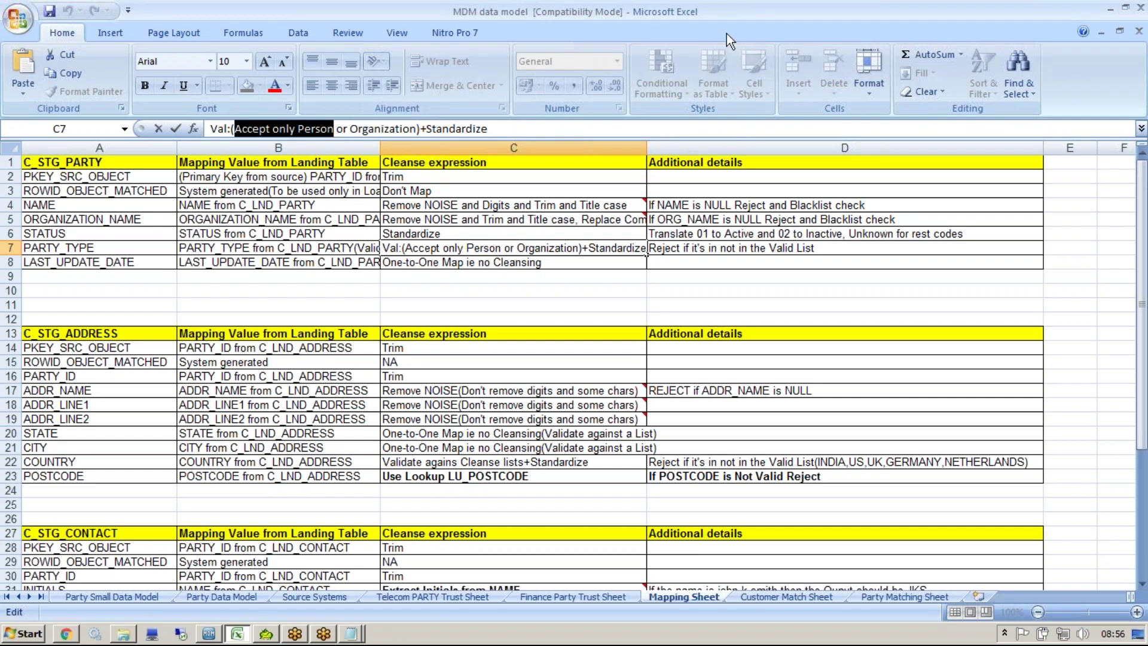
Step: Review the 'Accept only Person' PARTY_TYPE rule in cell C7 unchanged, then return to MDM Hub Console
{"action": "left_click", "coordinate": [785, 17]}
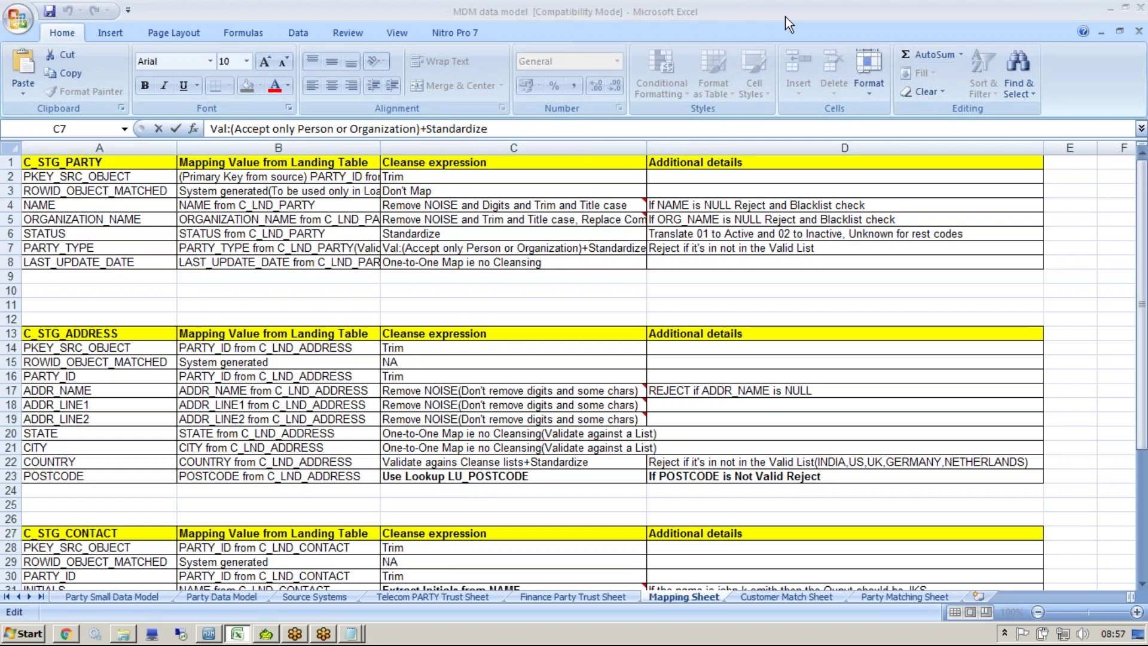
{"action": "left_click_drag", "start_coordinate": [407, 248], "coordinate": [582, 256]}
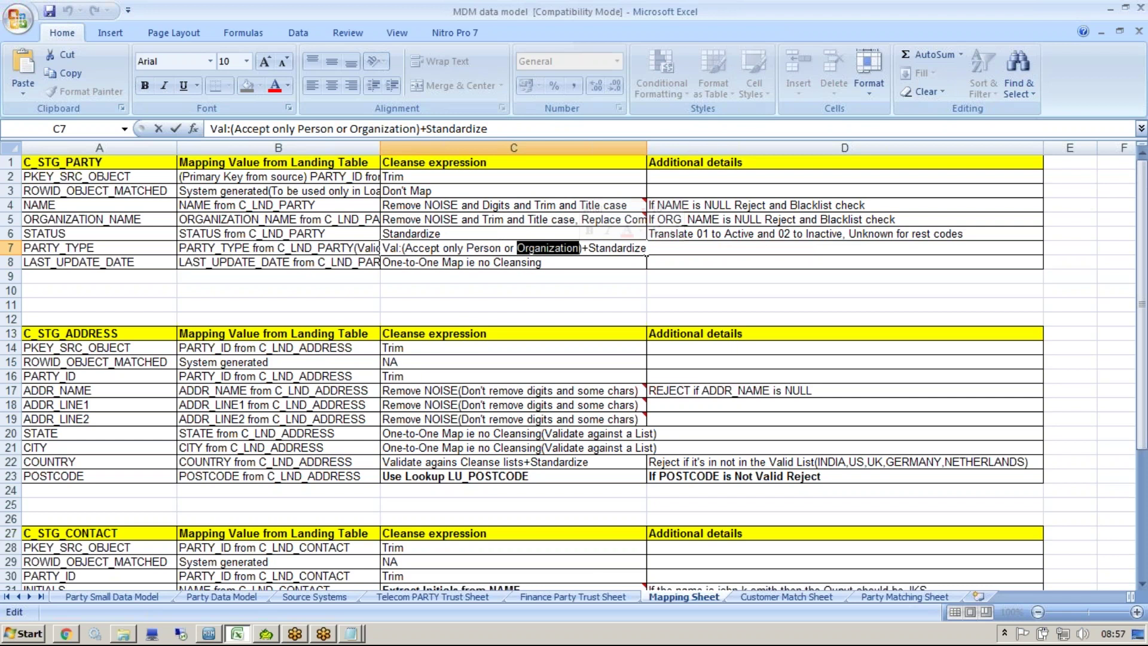
{"action": "left_click", "coordinate": [470, 248]}
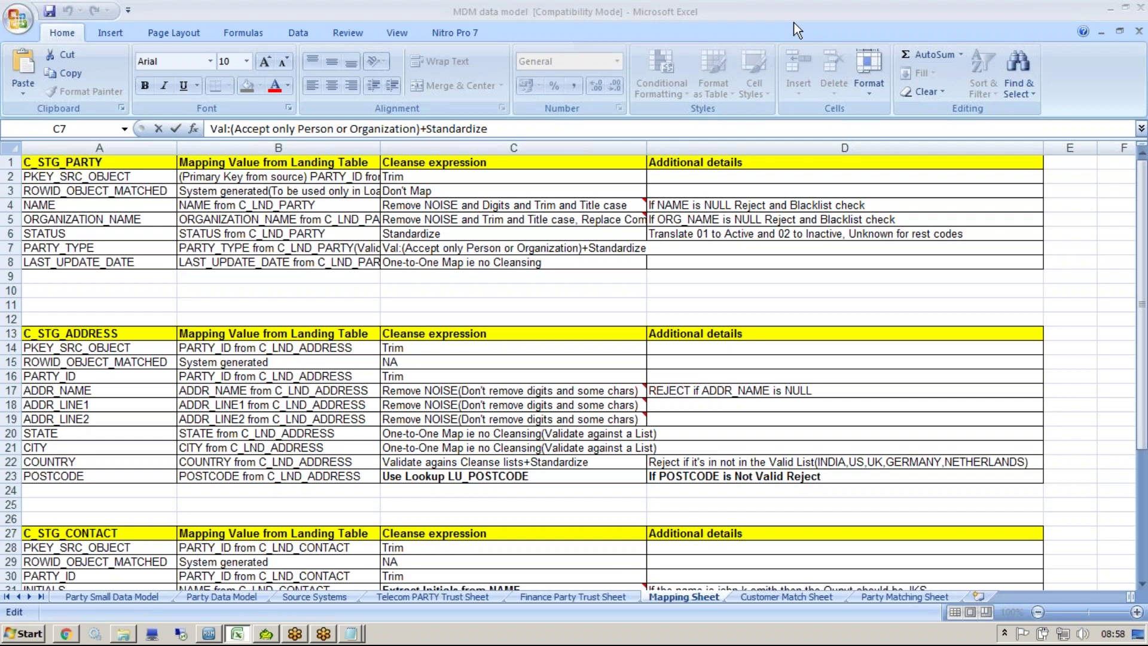
{"action": "left_click", "coordinate": [514, 248]}
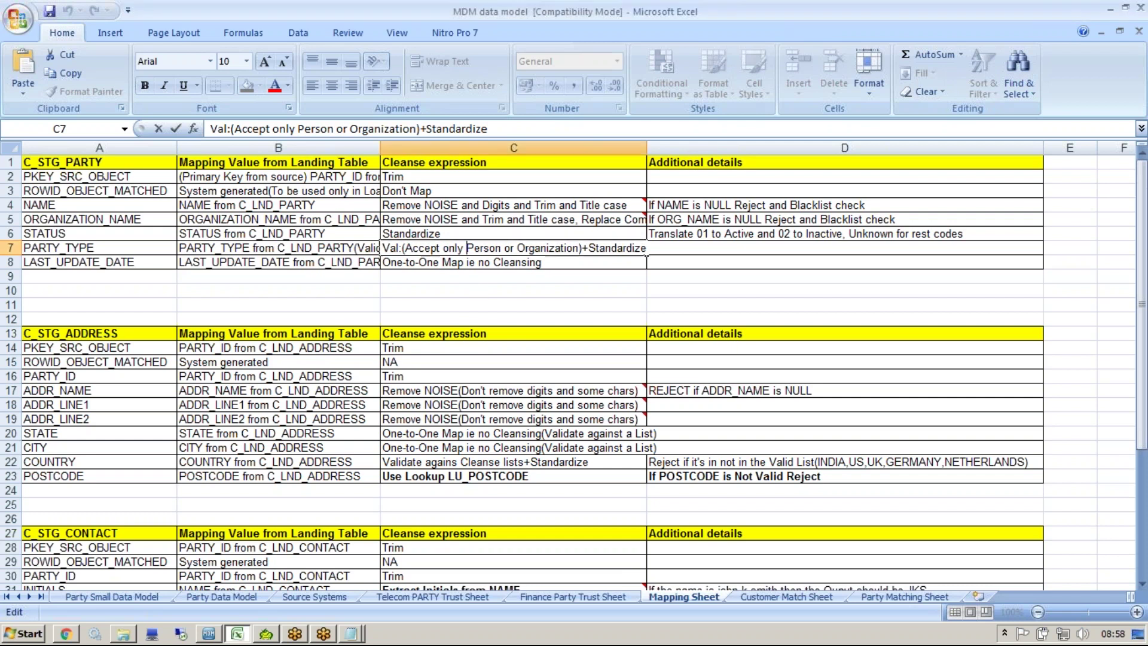
{"action": "key", "text": "Return"}
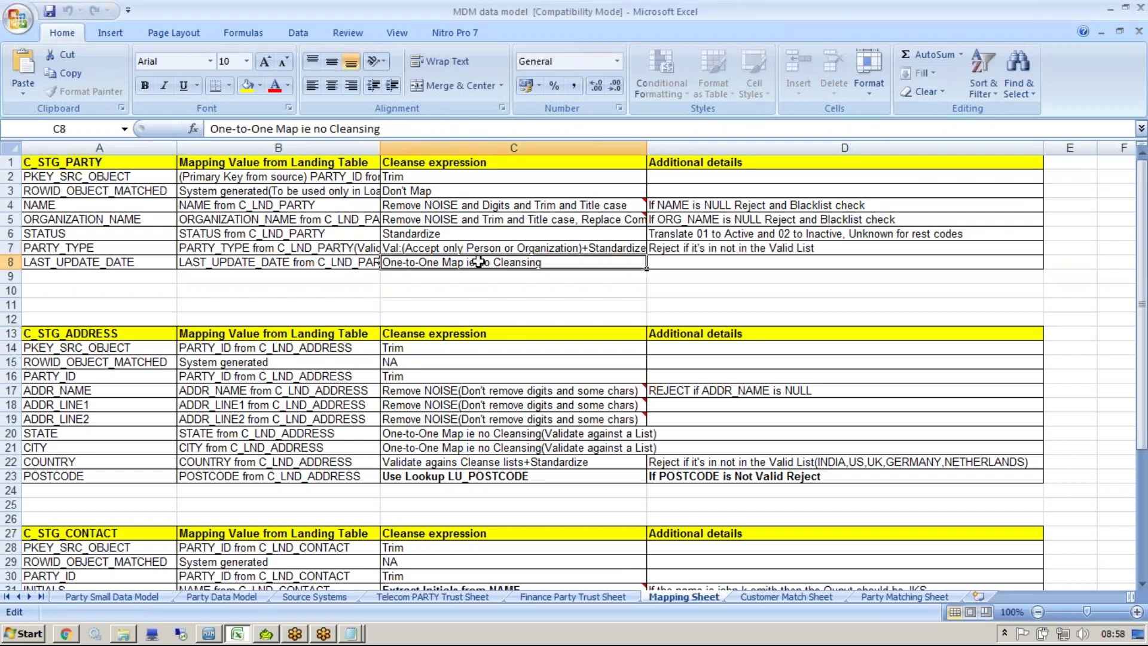
{"action": "left_click", "coordinate": [208, 633]}
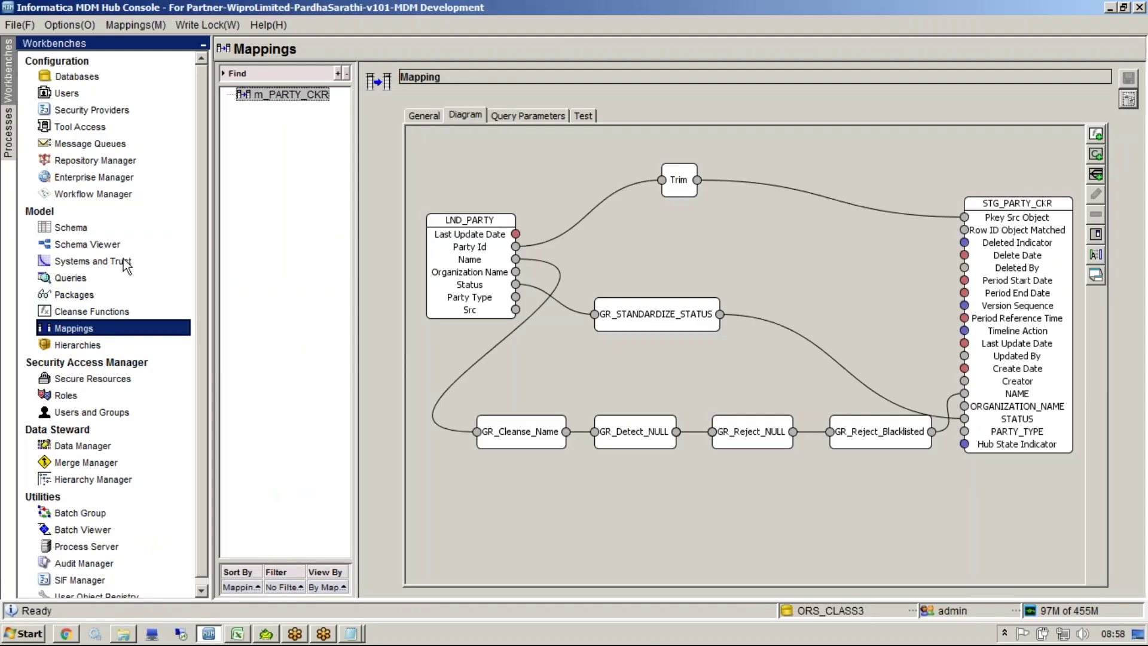
Step: Create the graph function GR_Validate_Party_Type in the CustomerCleanse library
{"action": "left_click", "coordinate": [107, 309]}
{"action": "left_click", "coordinate": [283, 85]}
{"action": "right_click", "coordinate": [278, 88]}
{"action": "left_click", "coordinate": [335, 98]}
{"action": "type", "text": "G"}
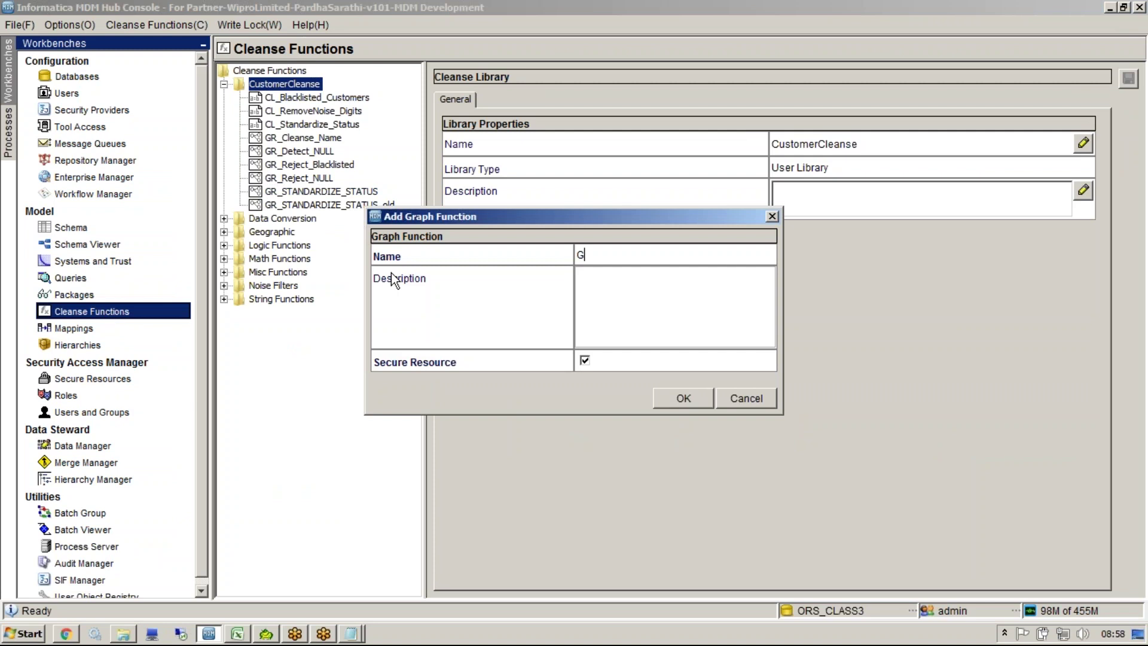
{"action": "type", "text": "R_Valid"}
{"action": "type", "text": "ateP"}
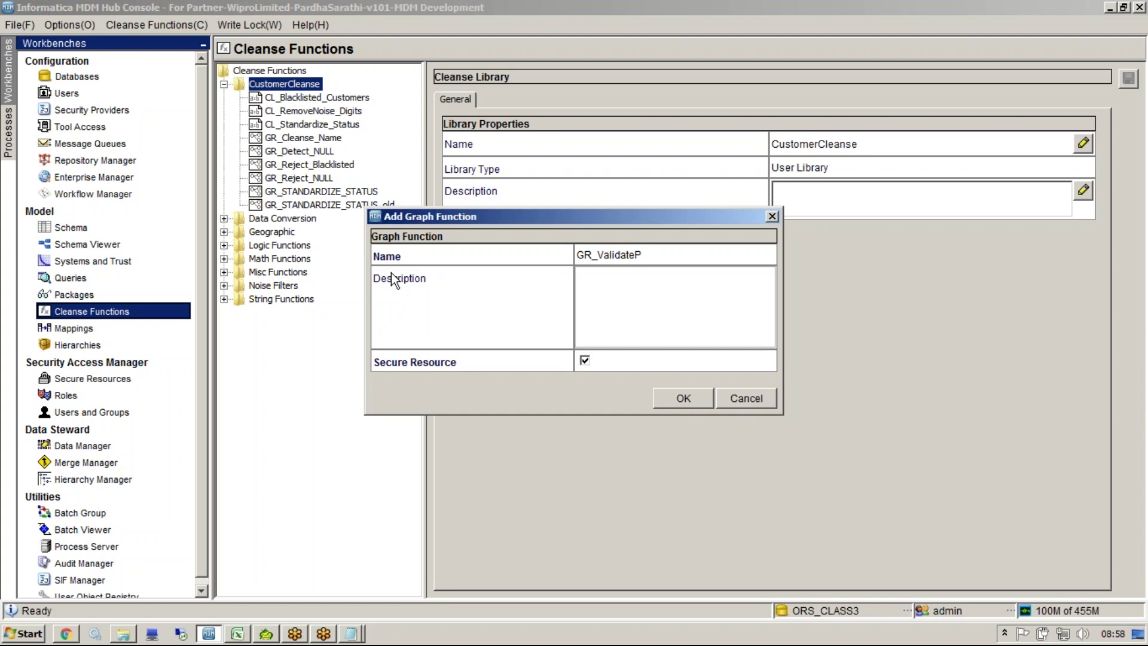
{"action": "key", "text": "BackSpace"}
{"action": "type", "text": "_Party_Type"}
{"action": "key", "text": "ctrl+a"}
{"action": "key", "text": "ctrl+c"}
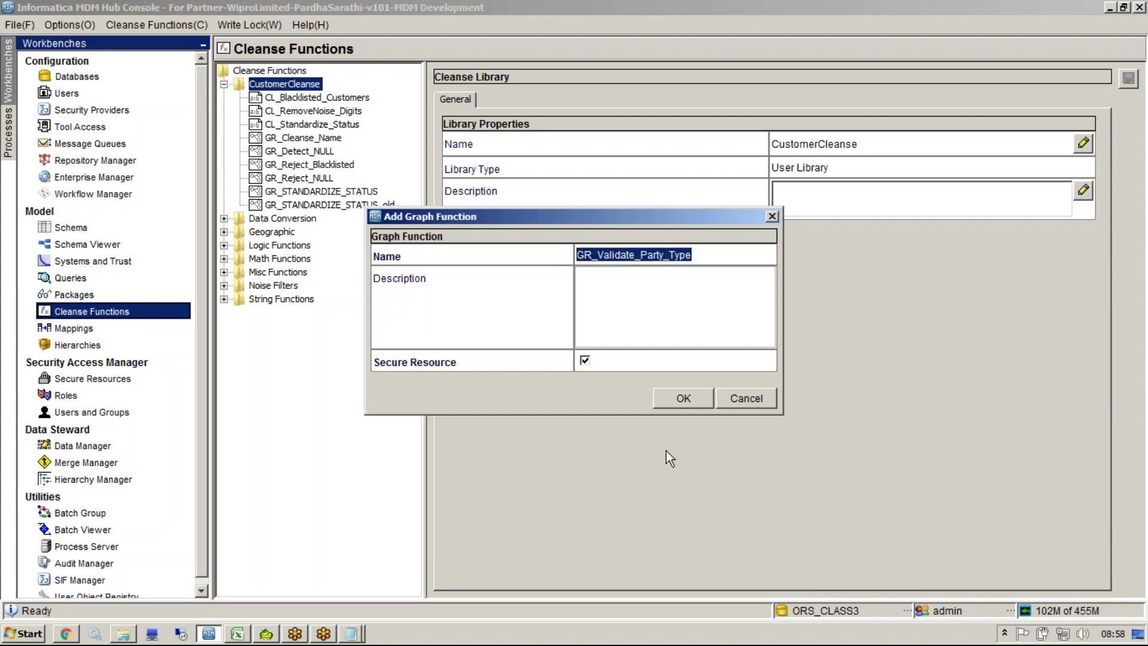
{"action": "left_click", "coordinate": [677, 399]}
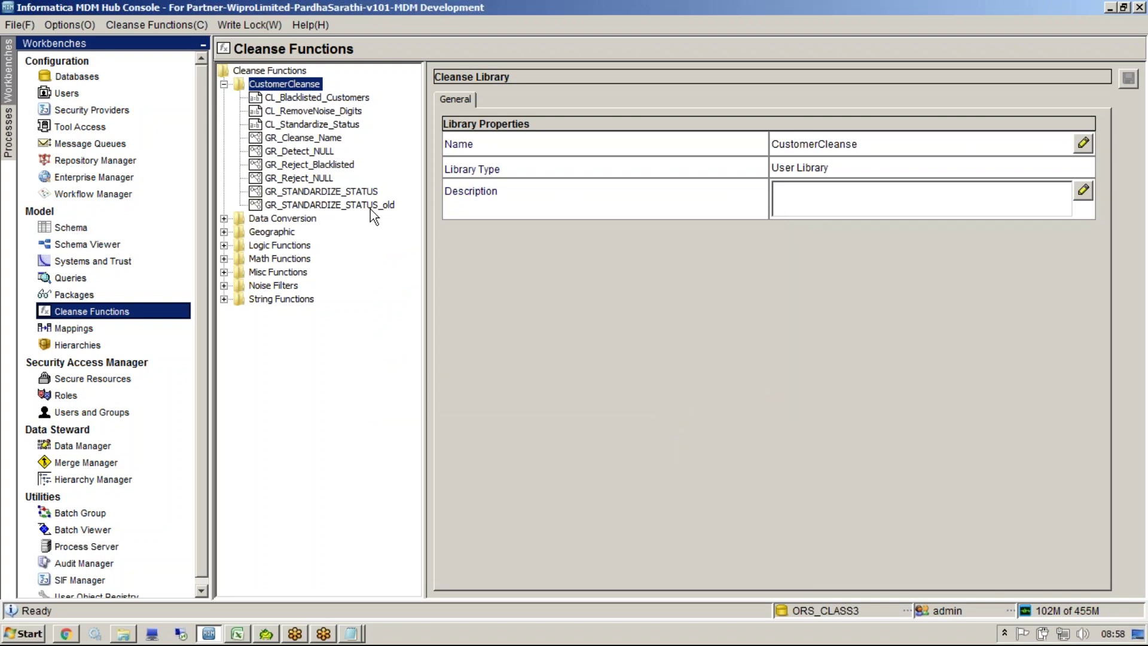
Step: Add a cleanse list named CL_Validate_Party_Type to CustomerCleanse
{"action": "double_click", "coordinate": [285, 85]}
{"action": "double_click", "coordinate": [285, 85]}
{"action": "right_click", "coordinate": [284, 83]}
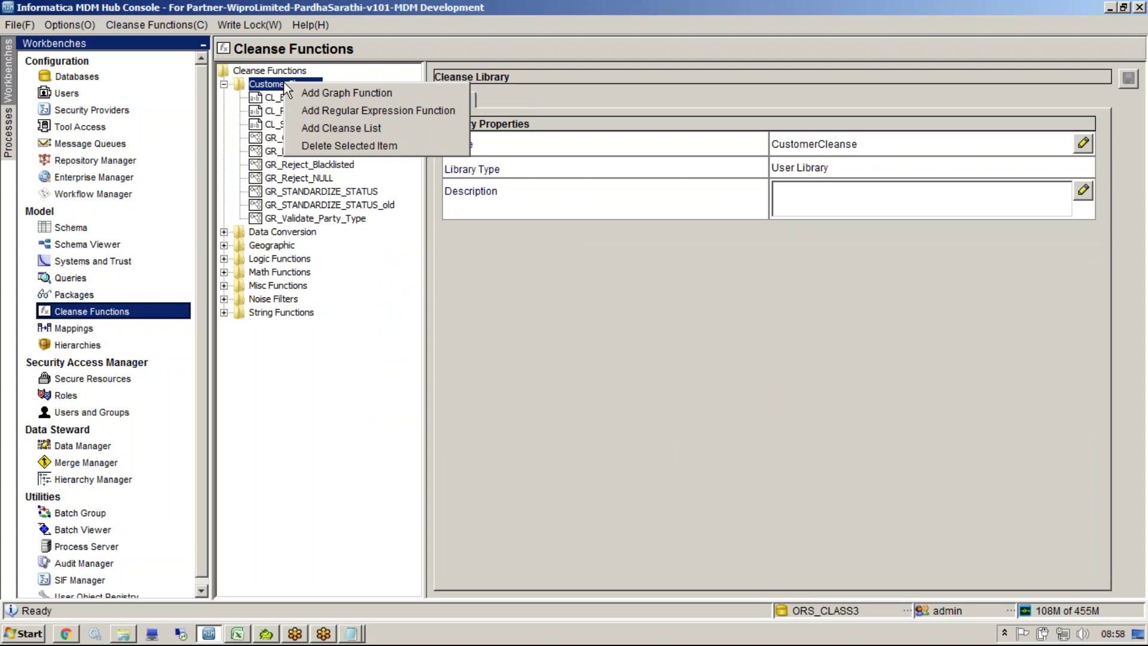
{"action": "left_click", "coordinate": [328, 123]}
{"action": "key", "text": "ctrl+v"}
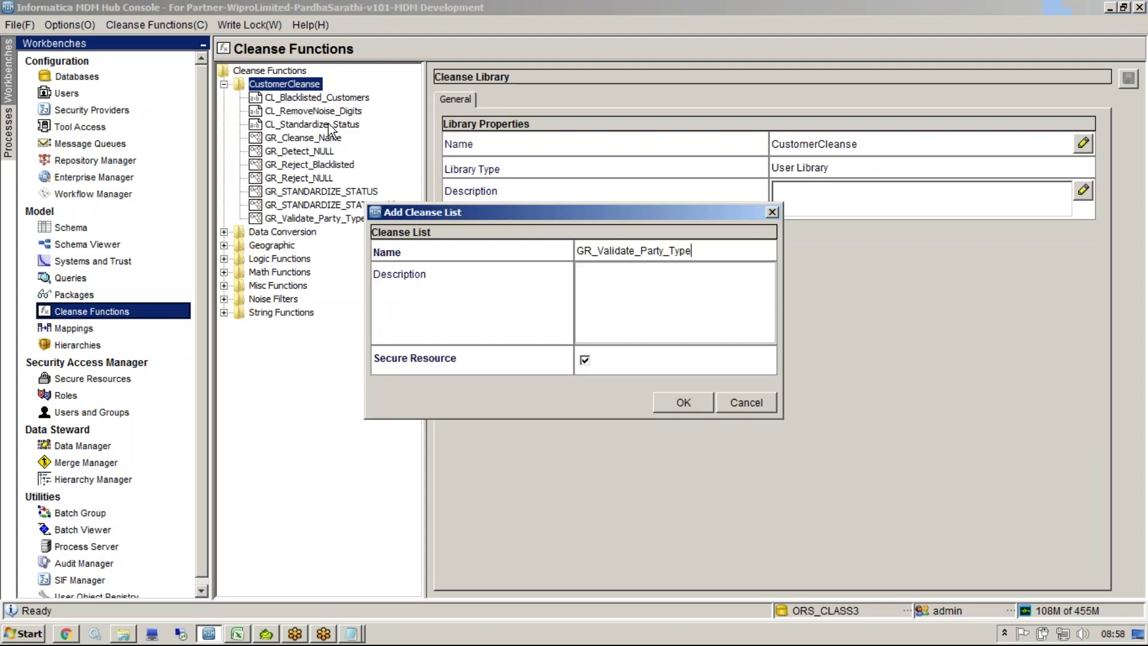
{"action": "left_click_drag", "start_coordinate": [593, 251], "coordinate": [524, 250]}
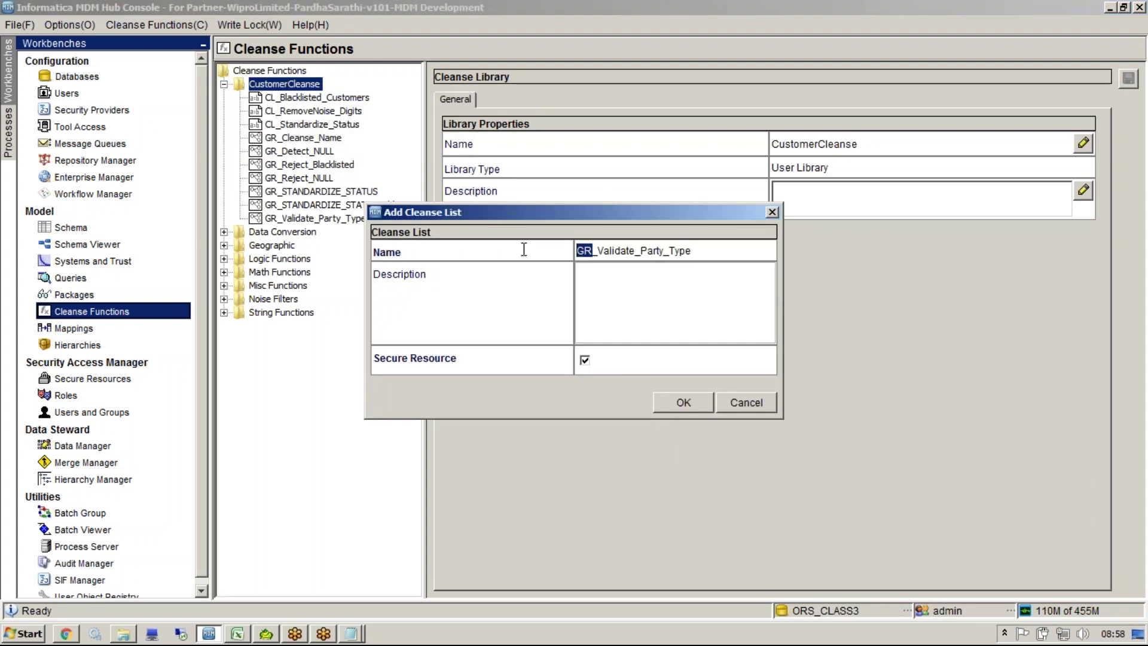
{"action": "key", "text": "BackSpace"}
{"action": "type", "text": "CL"}
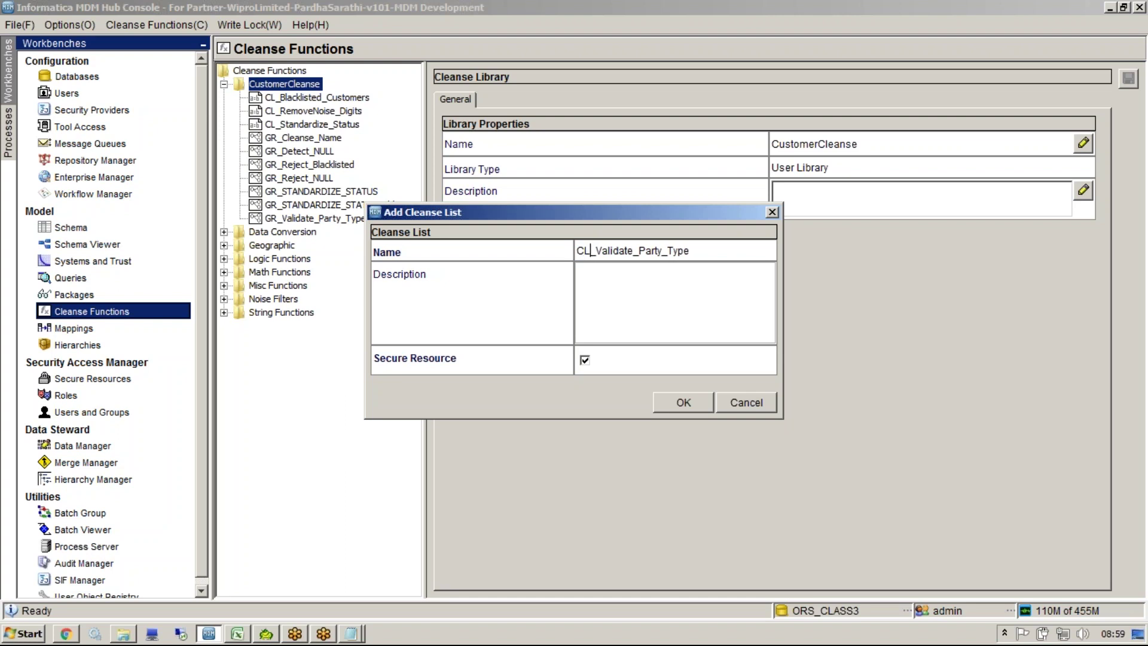
{"action": "left_click", "coordinate": [682, 402]}
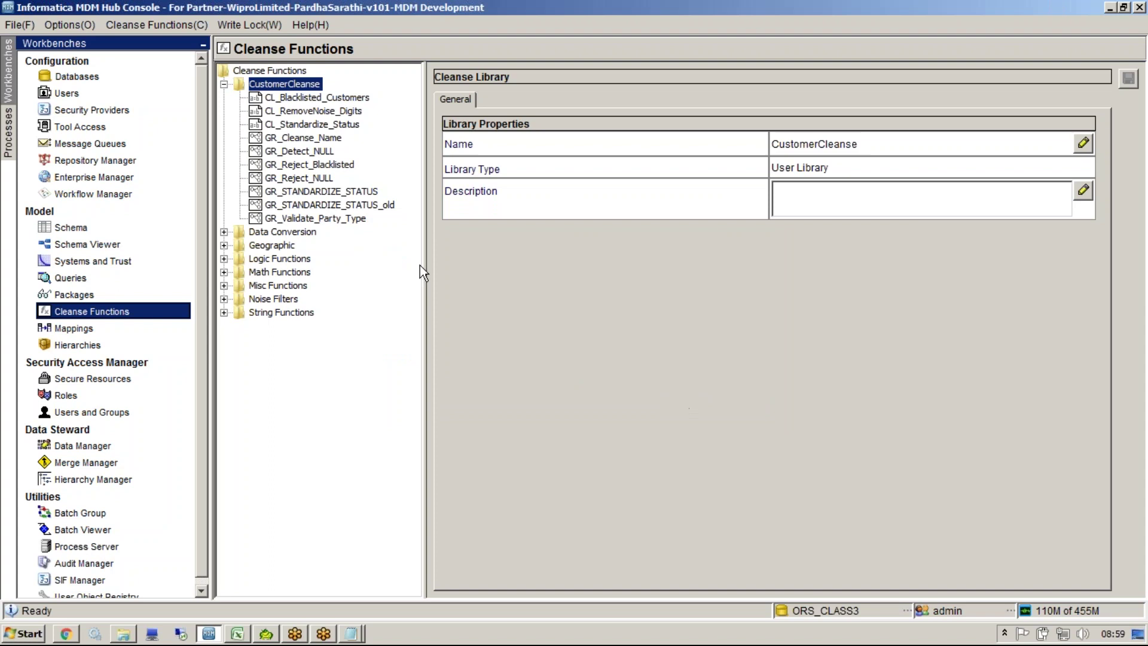
Step: Add a Person entry to the cleanse list, mapping Person to Person
{"action": "left_click", "coordinate": [493, 101]}
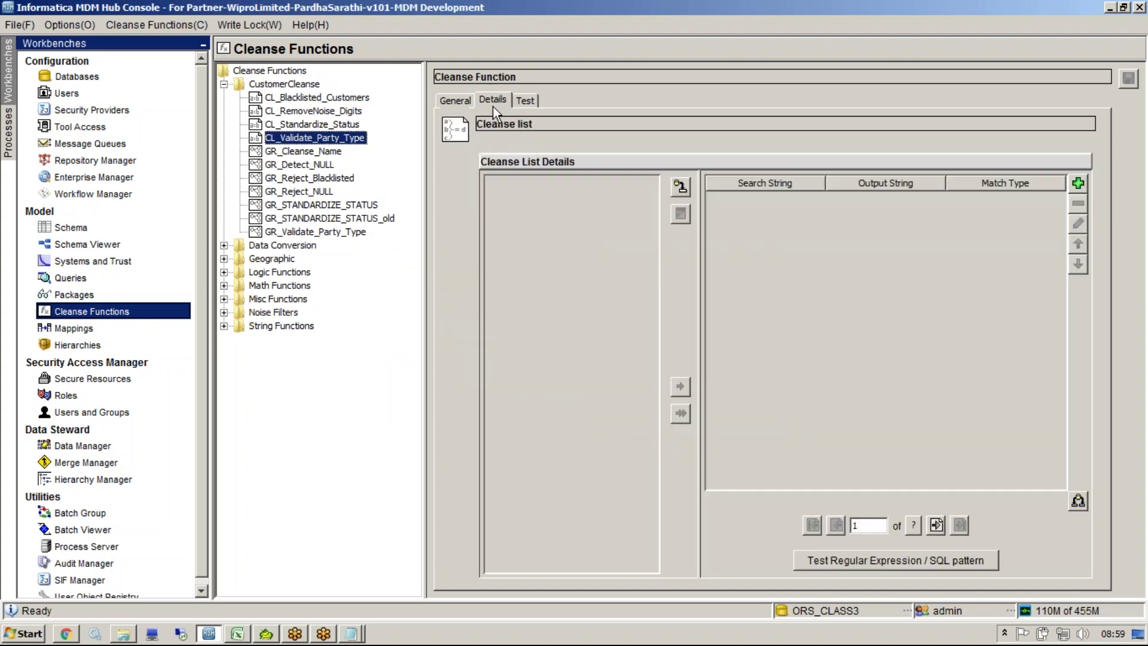
{"action": "left_click", "coordinate": [1078, 183]}
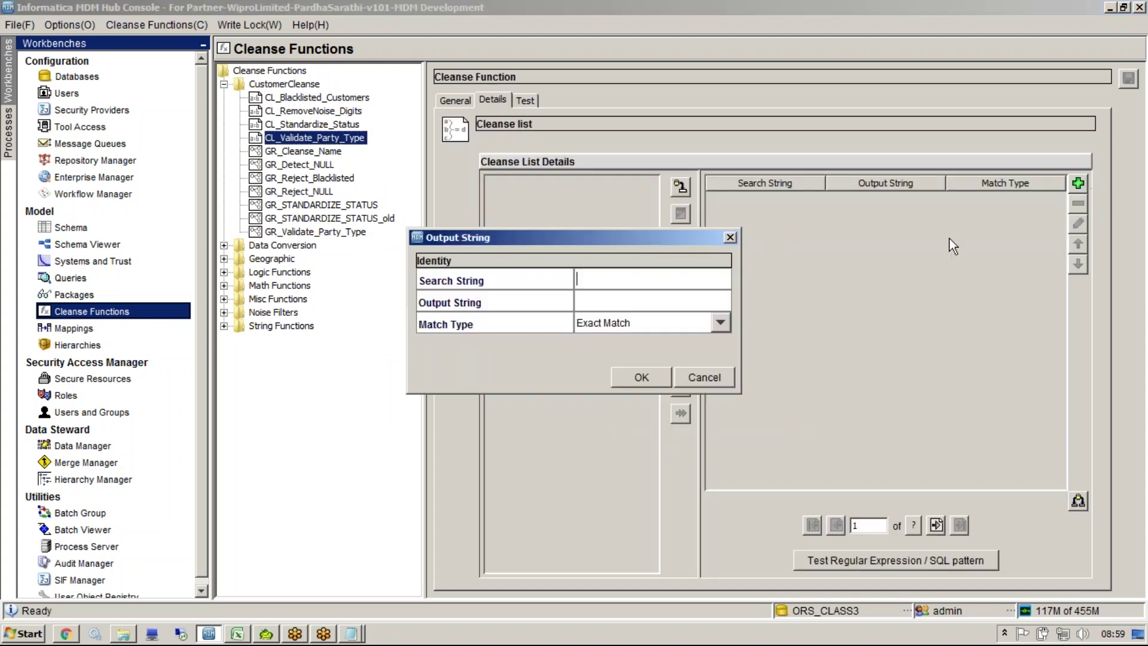
{"action": "type", "text": "Persso"}
{"action": "key", "text": "BackSpace"}
{"action": "key", "text": "BackSpace"}
{"action": "type", "text": "on"}
{"action": "key", "text": "ctrl+a"}
{"action": "key", "text": "ctrl+c"}
{"action": "key", "text": "Tab"}
{"action": "key", "text": "ctrl+v"}
{"action": "left_click", "coordinate": [674, 385]}
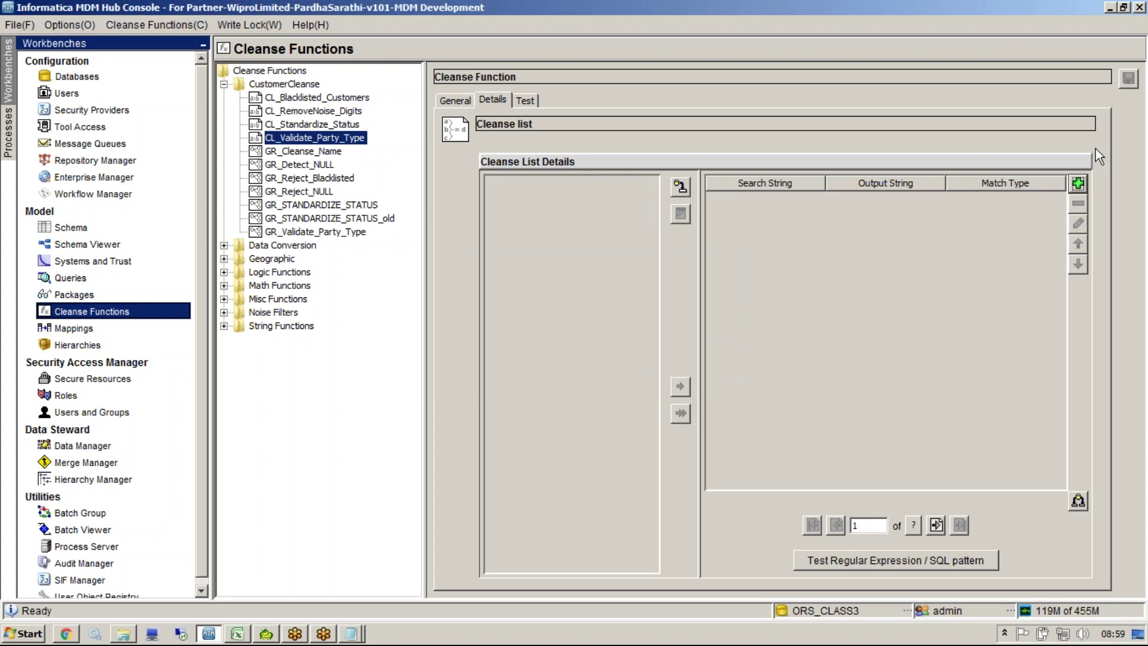
{"action": "left_click", "coordinate": [1077, 184]}
{"action": "key", "text": "ctrl+v"}
{"action": "key", "text": "ctrl+v"}
{"action": "key", "text": "Return"}
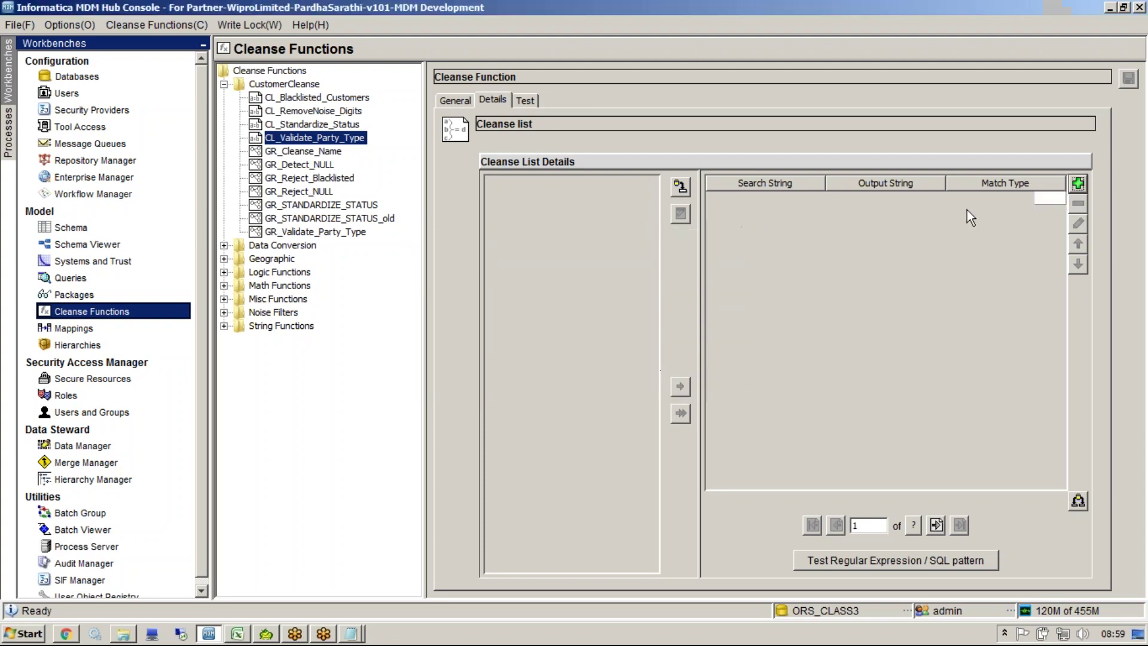
Step: Add an Organization entry with output Organization, then select it in the list
{"action": "left_click", "coordinate": [1078, 184]}
{"action": "type", "text": "Org"}
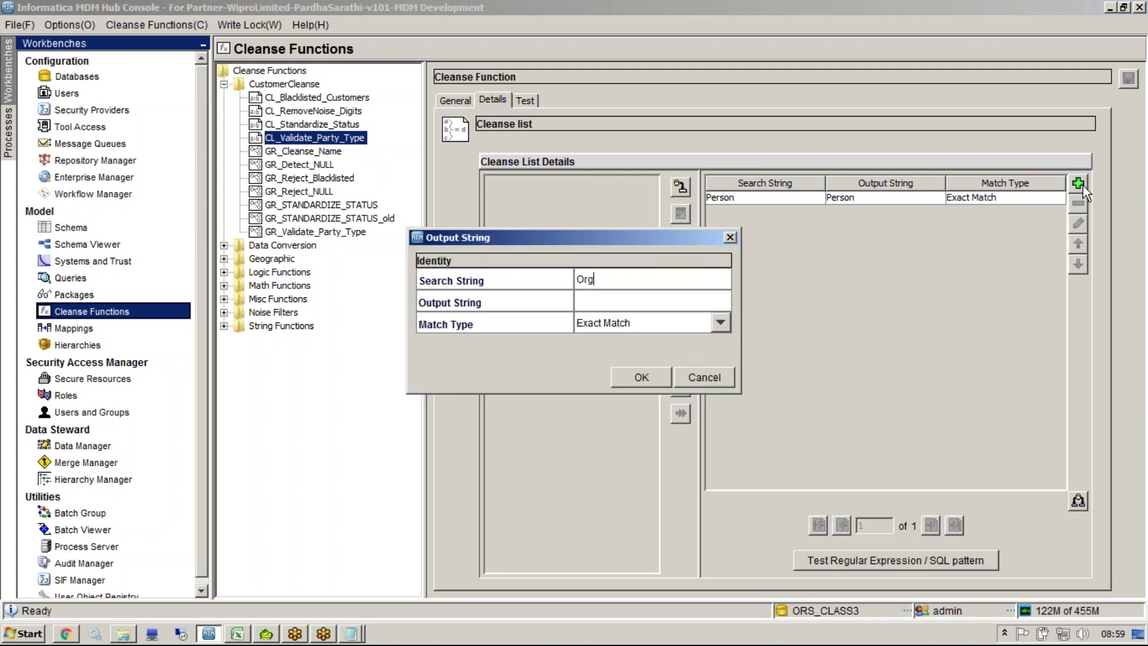
{"action": "type", "text": "anization"}
{"action": "key", "text": "ctrl+a"}
{"action": "key", "text": "ctrl+c"}
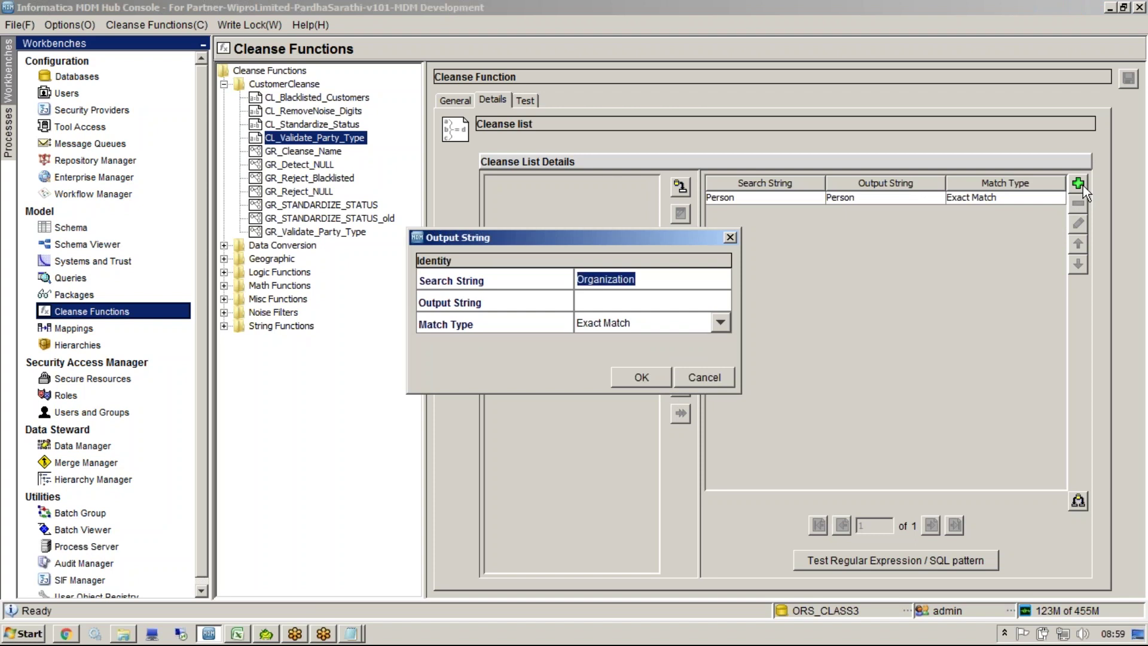
{"action": "key", "text": "Tab"}
{"action": "key", "text": "ctrl+v"}
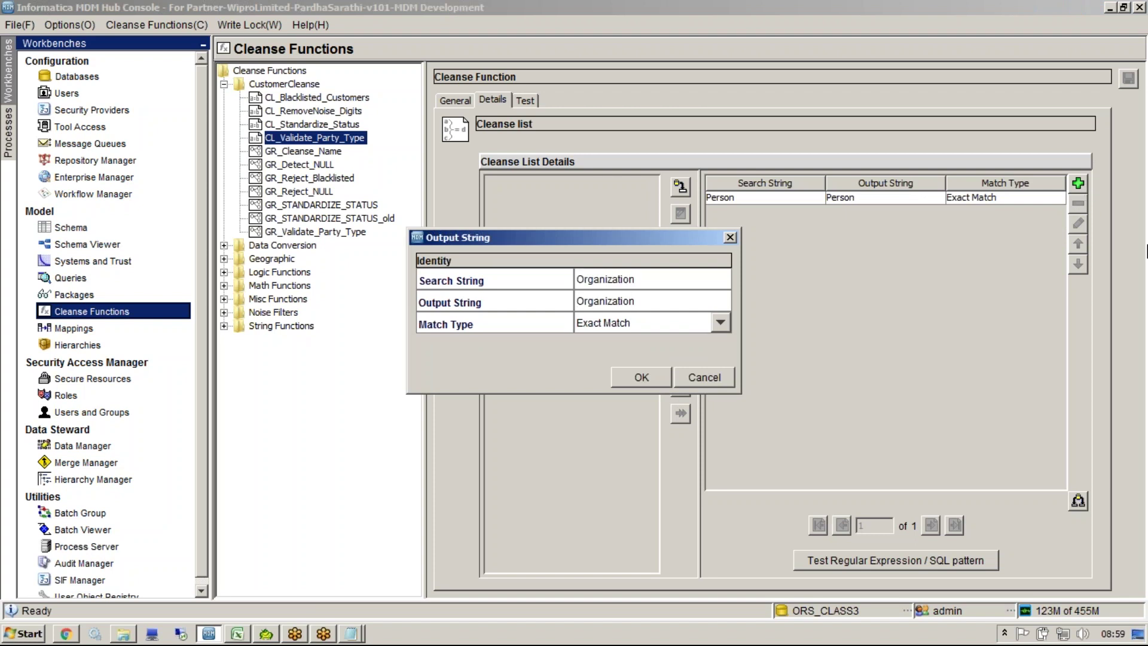
{"action": "left_click", "coordinate": [655, 378]}
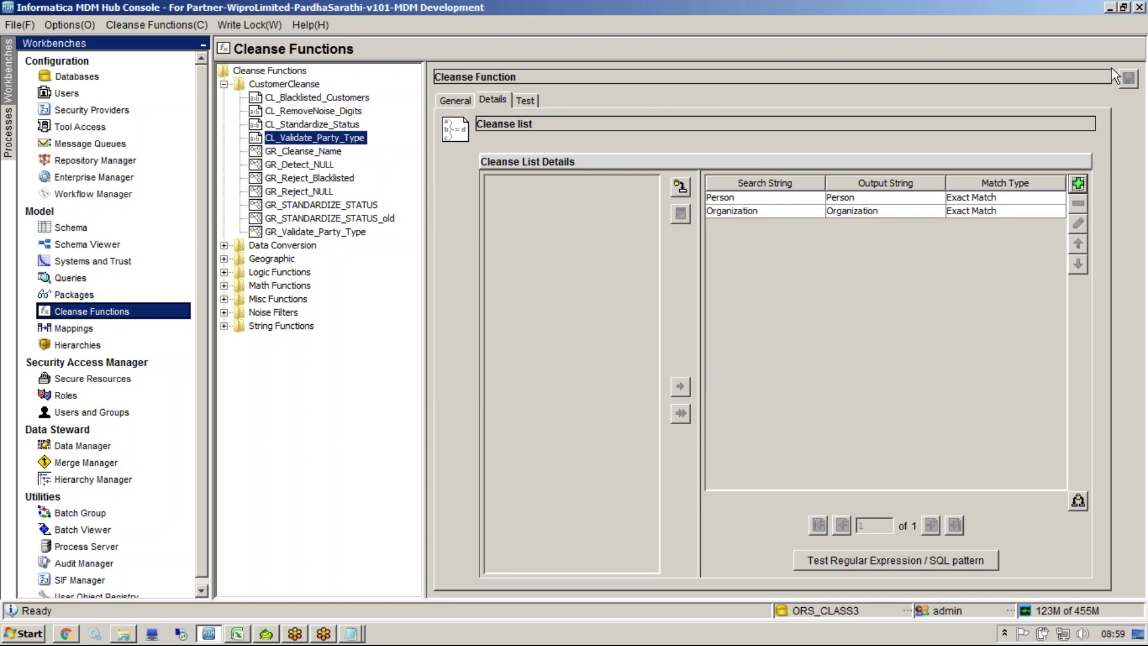
{"action": "left_click", "coordinate": [838, 210]}
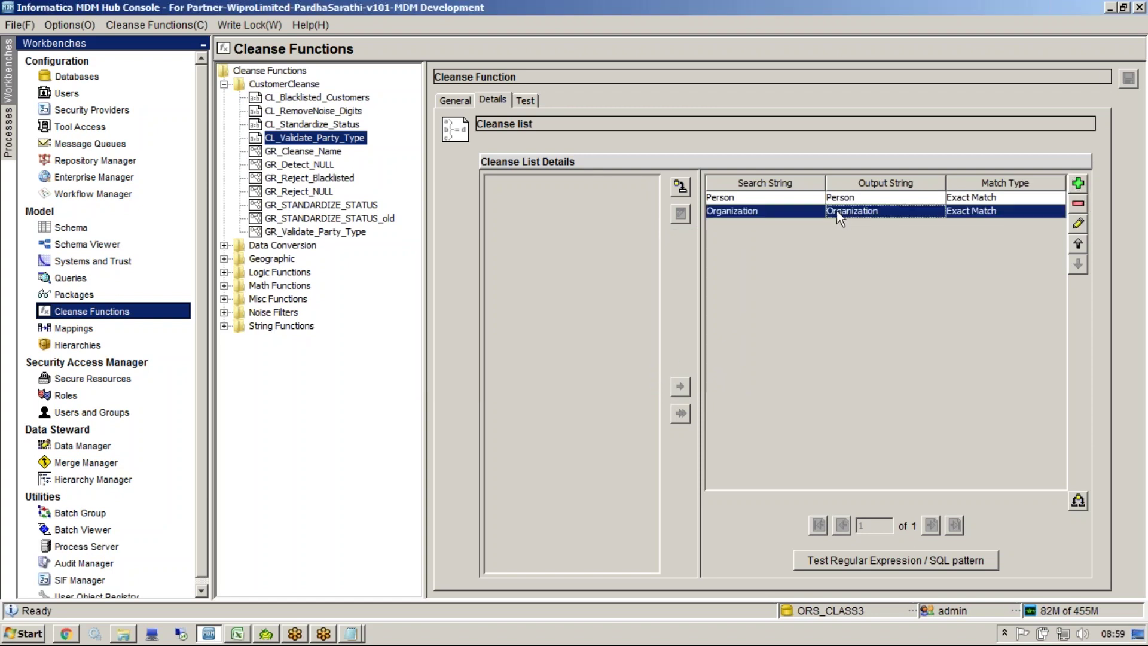
{"action": "left_click", "coordinate": [534, 105]}
Step: Test CL_Validate_Party_Type with input Person, which returns a match
{"action": "type", "text": "Person"}
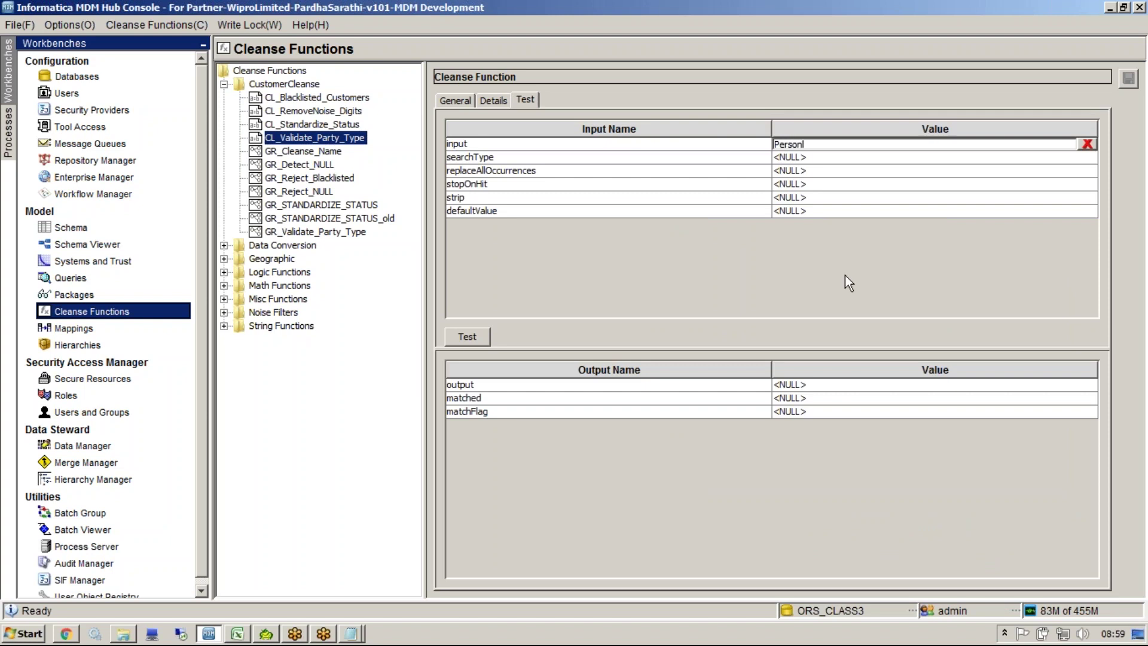
{"action": "left_click", "coordinate": [789, 415]}
{"action": "left_click", "coordinate": [467, 336]}
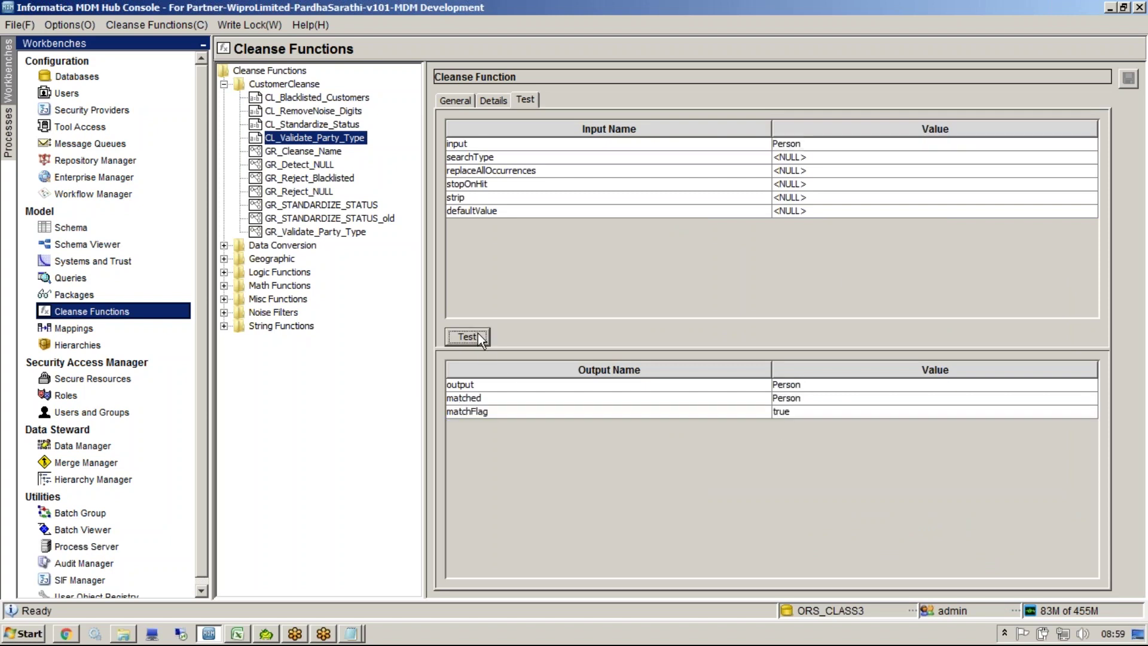
{"action": "left_click", "coordinate": [791, 413]}
Step: Retest with the nonsense value 'kikikil' and check the false matchFlag
{"action": "left_click", "coordinate": [808, 144]}
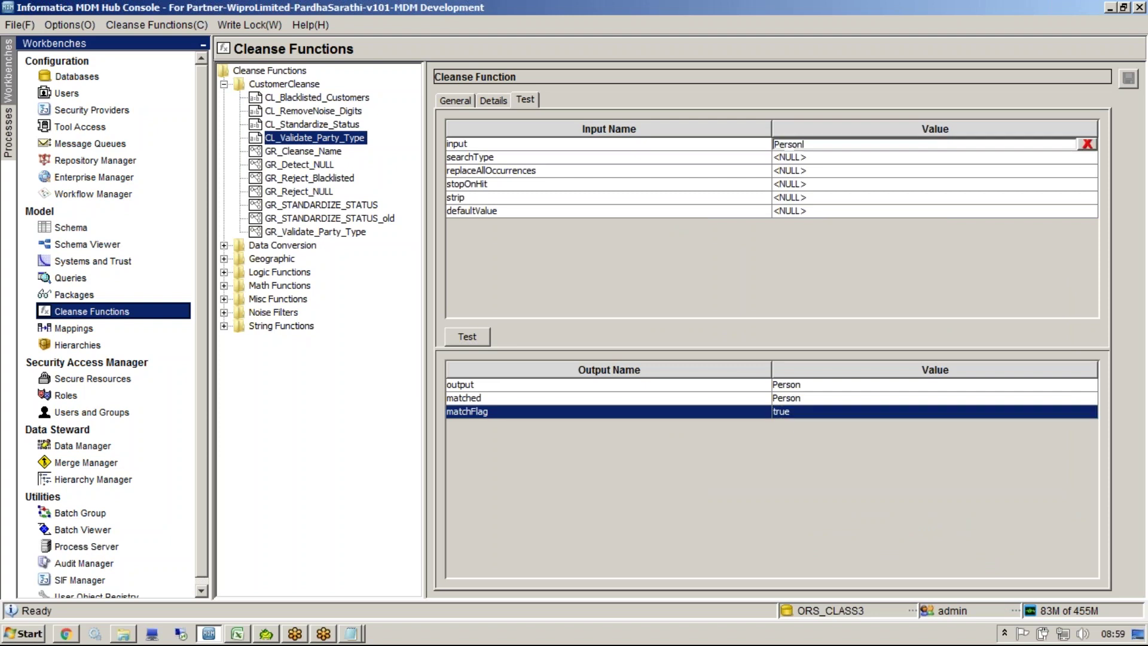
{"action": "key", "text": "ctrl+a"}
{"action": "type", "text": "kikikil"}
{"action": "left_click", "coordinate": [478, 335]}
{"action": "left_click", "coordinate": [780, 413]}
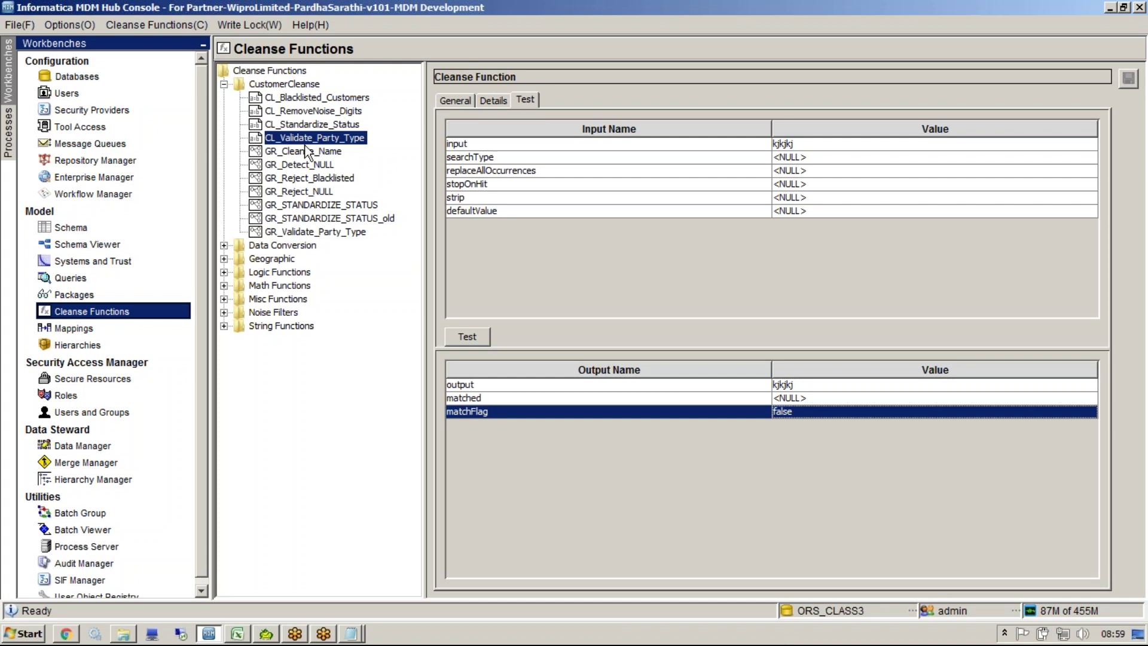
Step: Place a CL_Validate_Party_Type function node on the GR_Validate_Party_Type graph canvas
{"action": "left_click", "coordinate": [296, 234]}
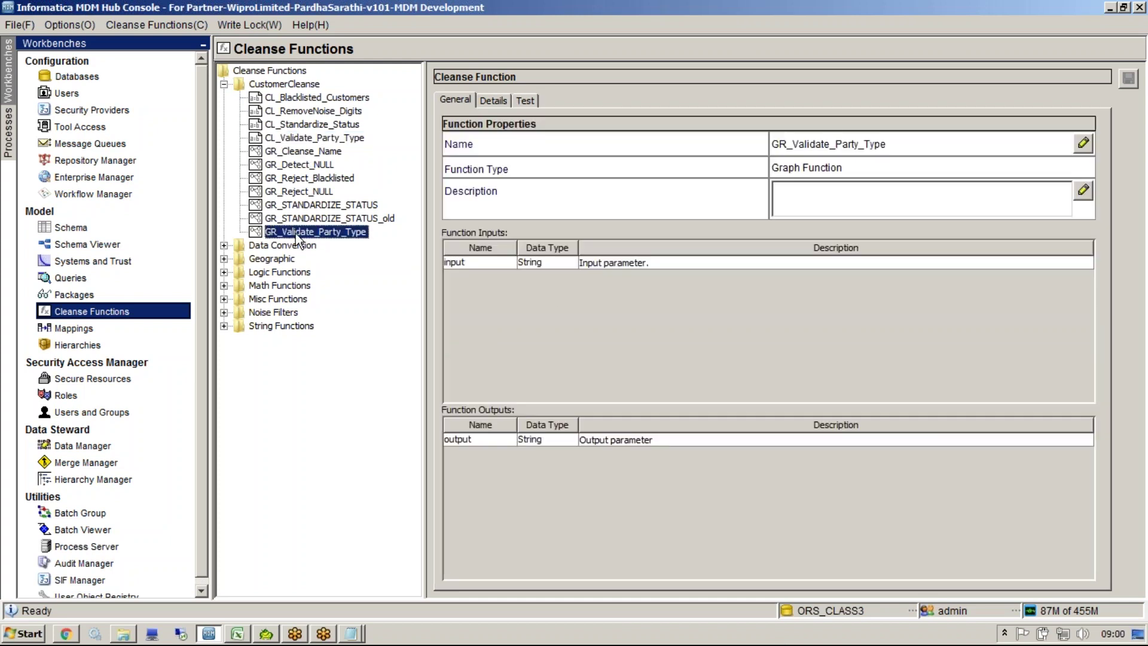
{"action": "left_click", "coordinate": [493, 101]}
{"action": "right_click", "coordinate": [557, 247]}
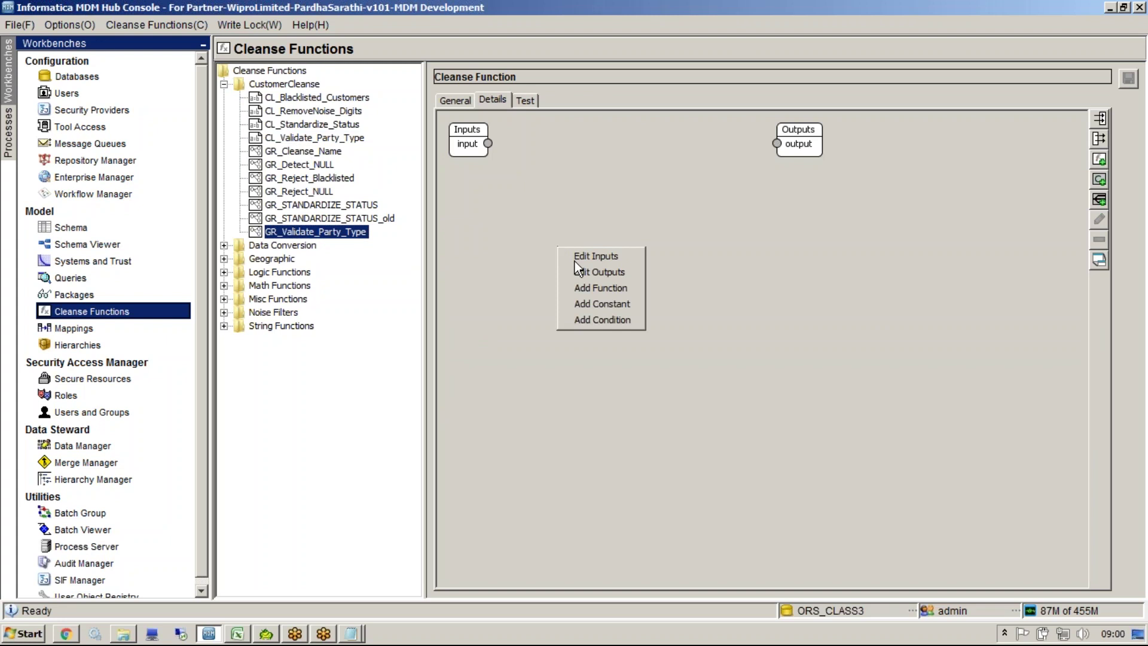
{"action": "left_click", "coordinate": [591, 287]}
{"action": "left_click_drag", "start_coordinate": [518, 156], "coordinate": [618, 188]}
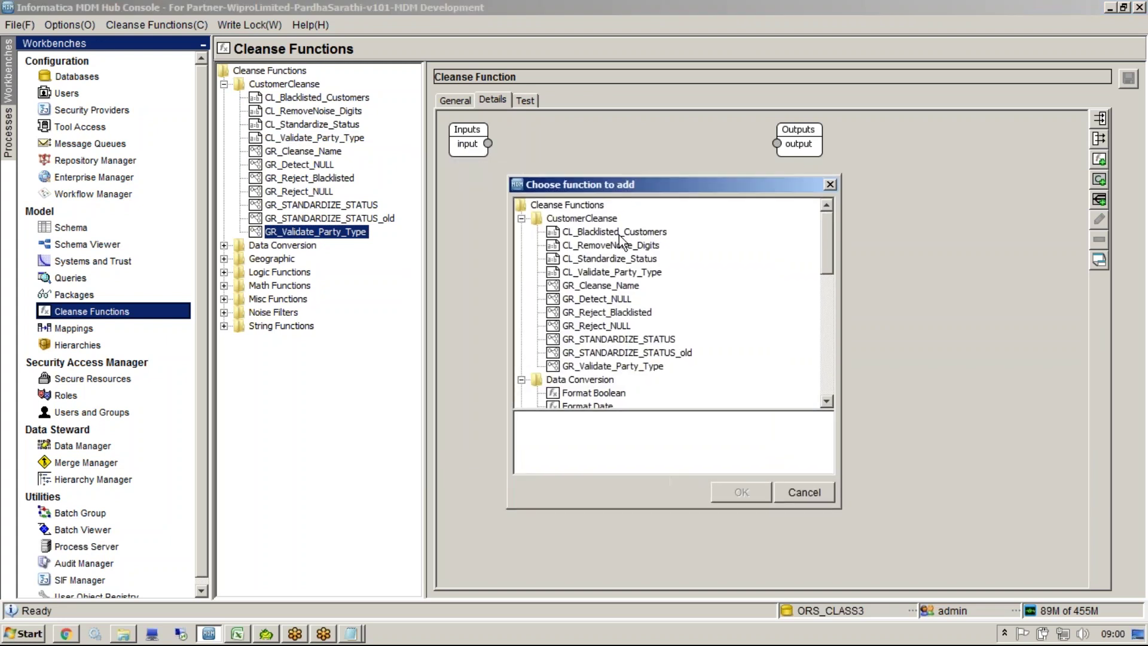
{"action": "left_click", "coordinate": [597, 272]}
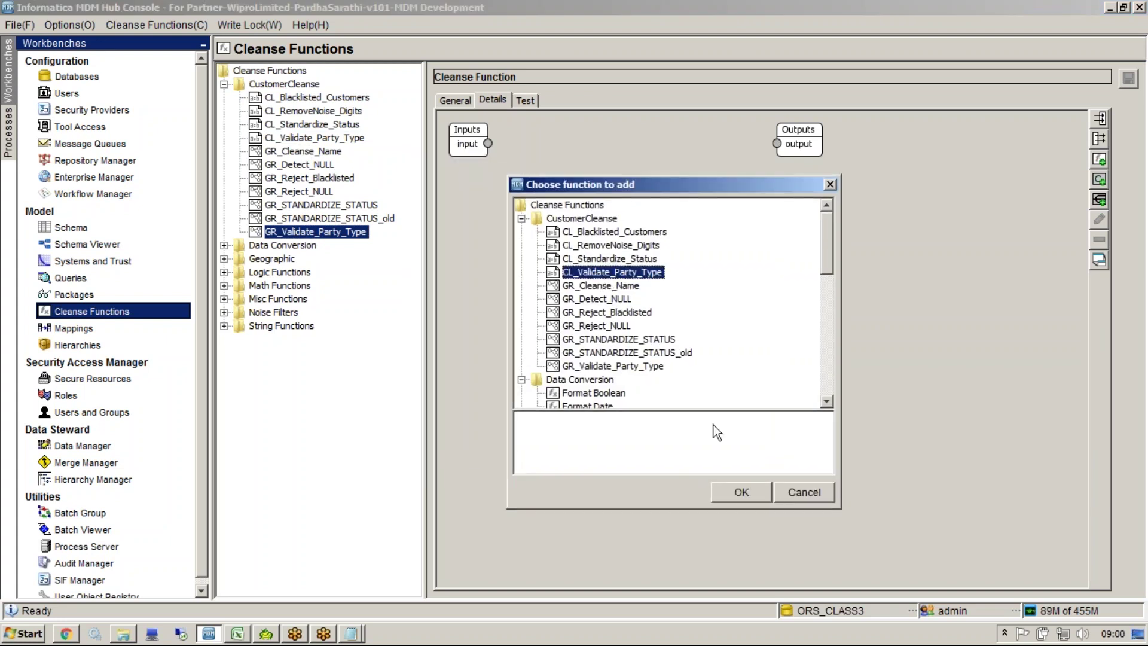
{"action": "left_click", "coordinate": [727, 490]}
{"action": "left_click_drag", "start_coordinate": [546, 206], "coordinate": [627, 256]}
Step: Expand the CL_Validate_Party_Type node and wire the graph input into its input
{"action": "right_click", "coordinate": [626, 257]}
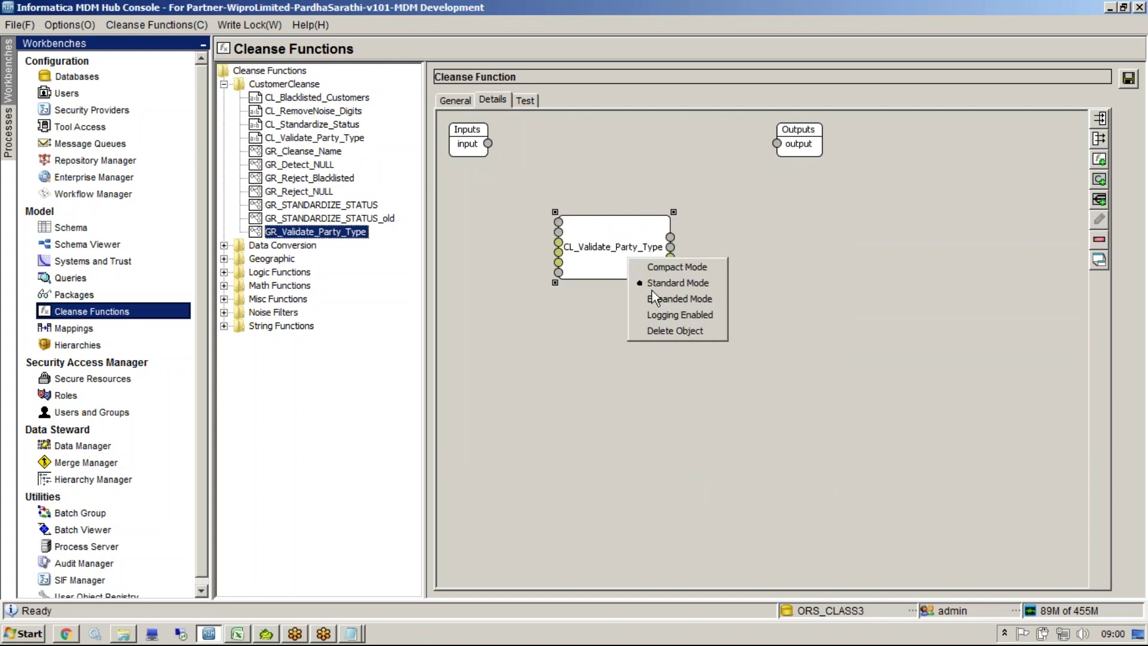
{"action": "left_click", "coordinate": [652, 290]}
{"action": "left_click_drag", "start_coordinate": [488, 143], "coordinate": [558, 235]}
{"action": "left_click", "coordinate": [707, 267]}
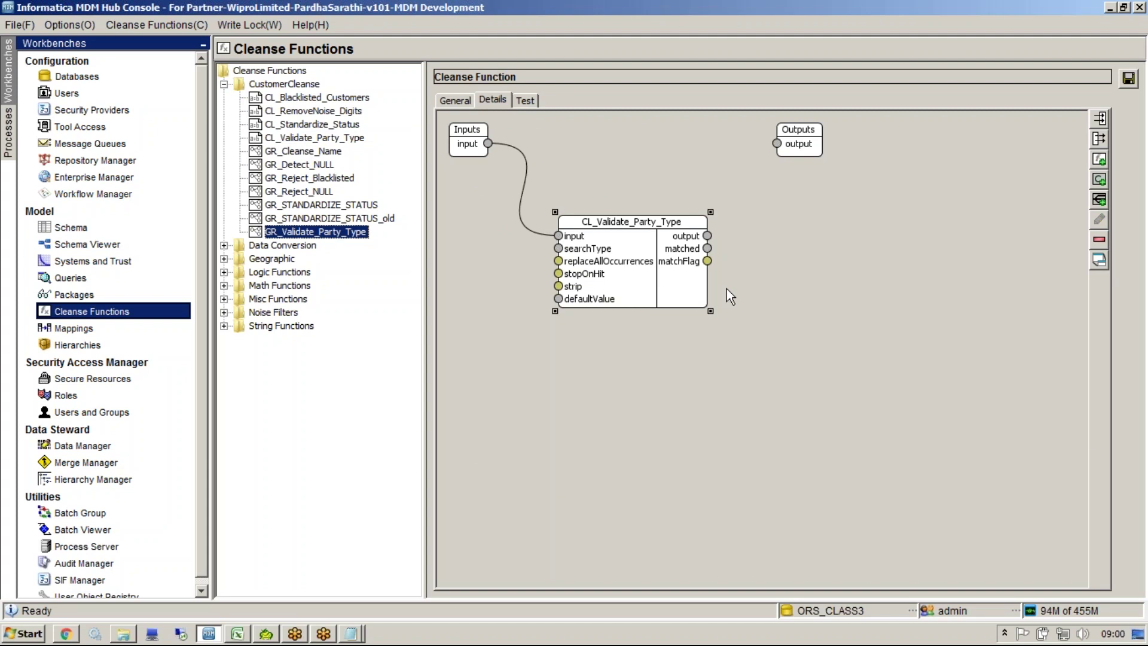
{"action": "right_click", "coordinate": [727, 290]}
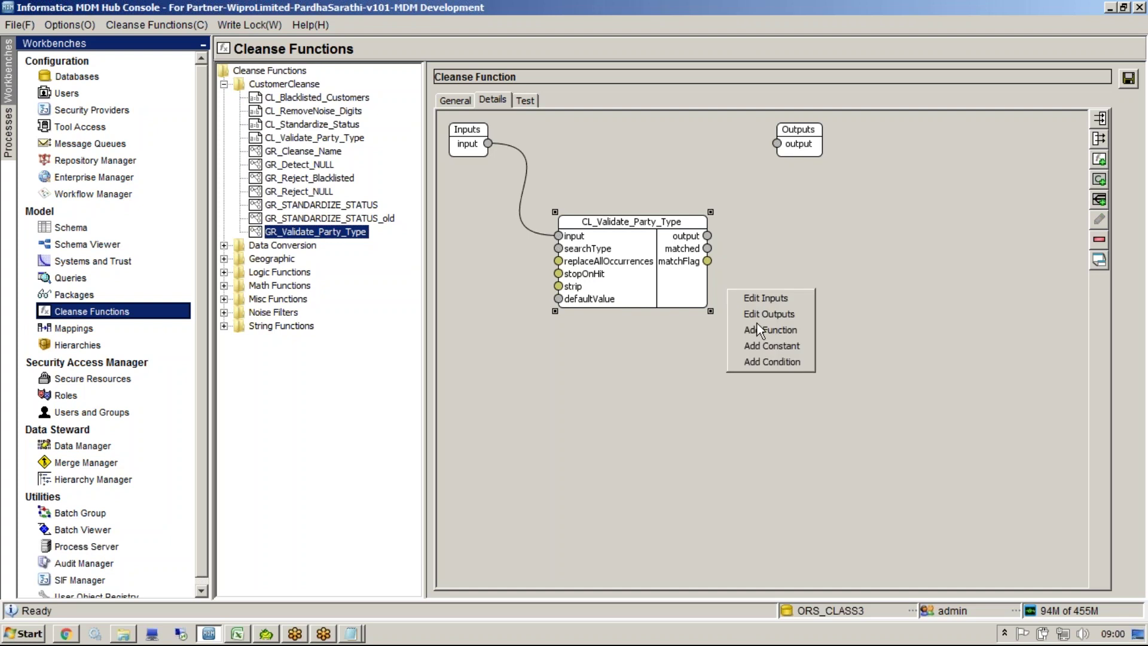
{"action": "left_click", "coordinate": [776, 333]}
Step: Add a Format Boolean function and wire matchFlag into its boolean input
{"action": "double_click", "coordinate": [477, 187]}
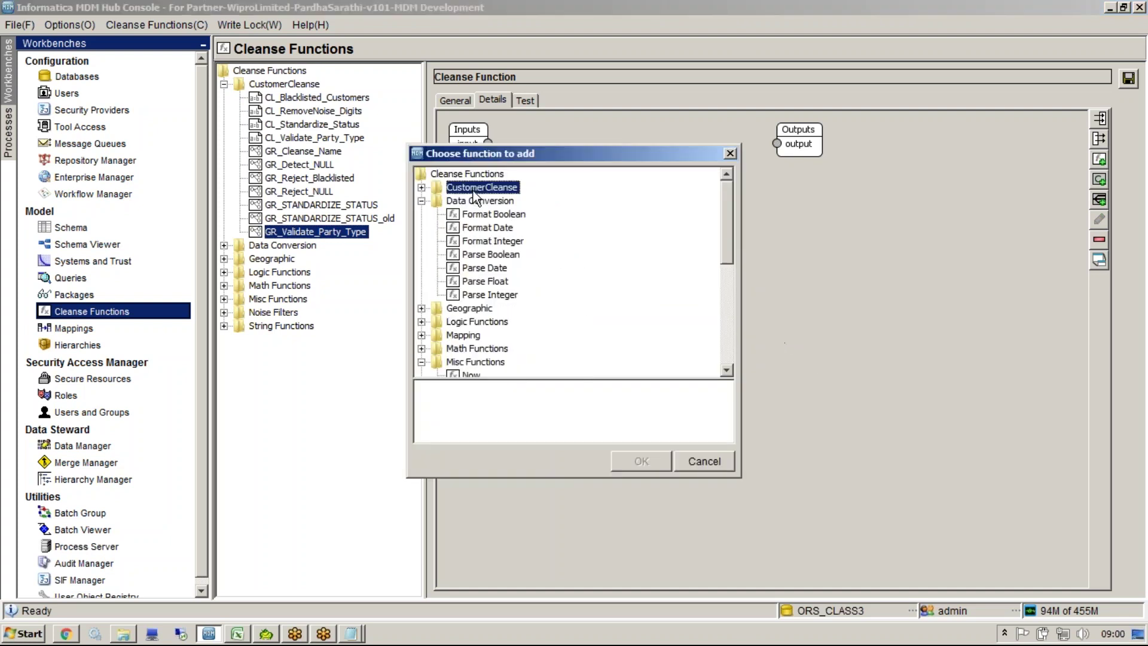
{"action": "left_click", "coordinate": [495, 214]}
{"action": "left_click", "coordinate": [640, 461]}
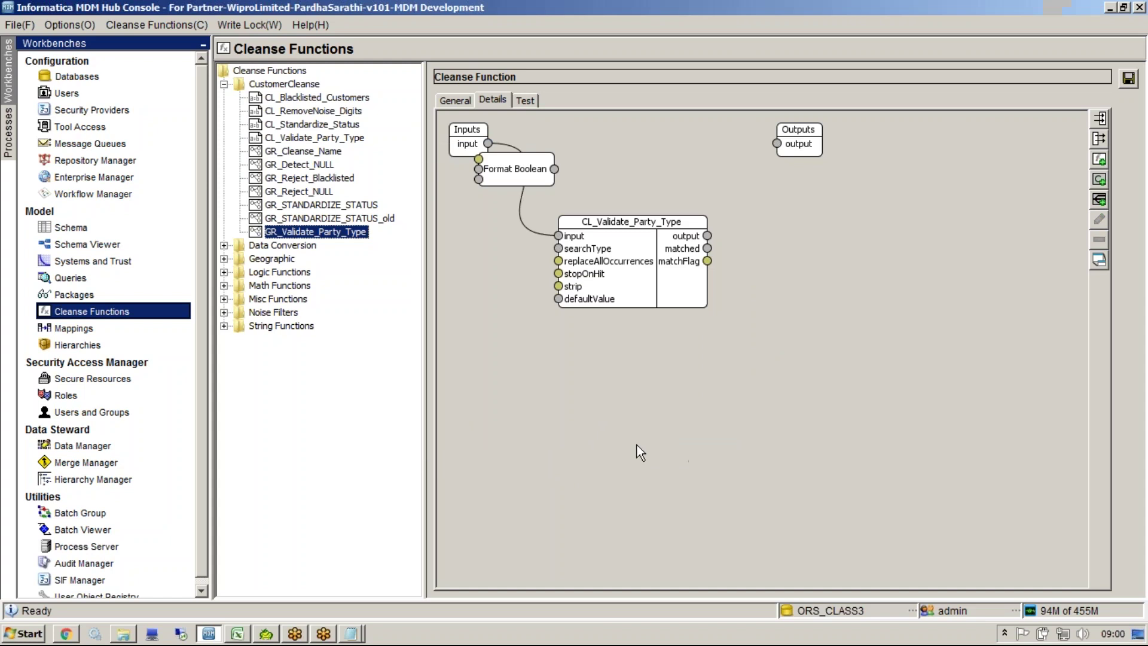
{"action": "left_click_drag", "start_coordinate": [523, 182], "coordinate": [801, 343]}
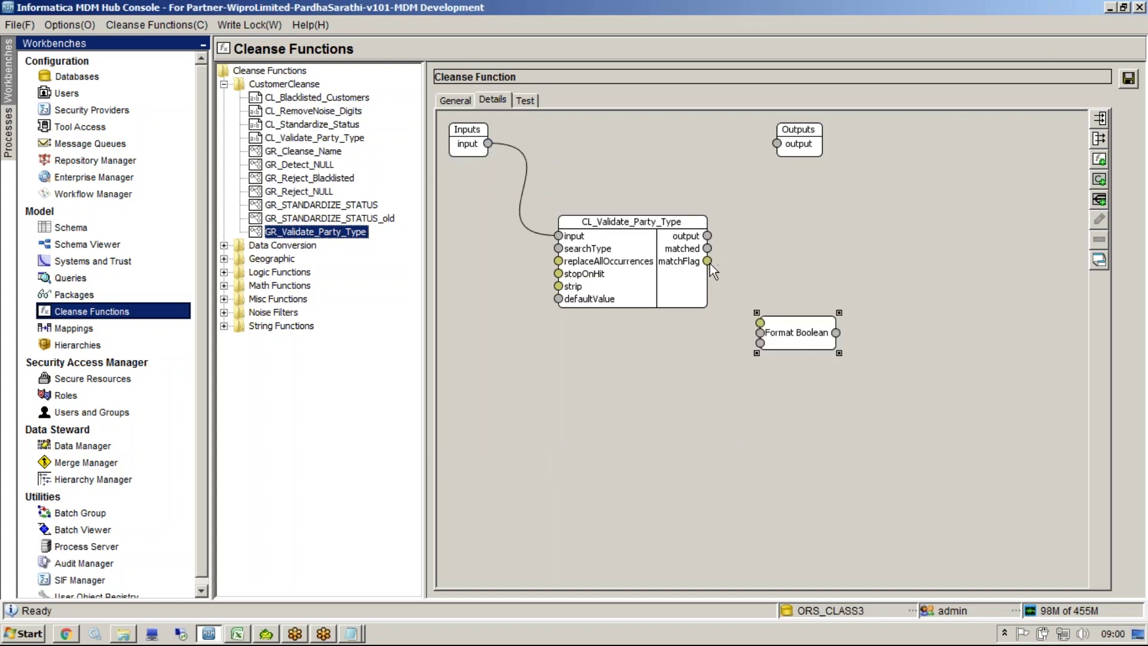
{"action": "left_click_drag", "start_coordinate": [707, 261], "coordinate": [759, 323]}
{"action": "right_click", "coordinate": [761, 323]}
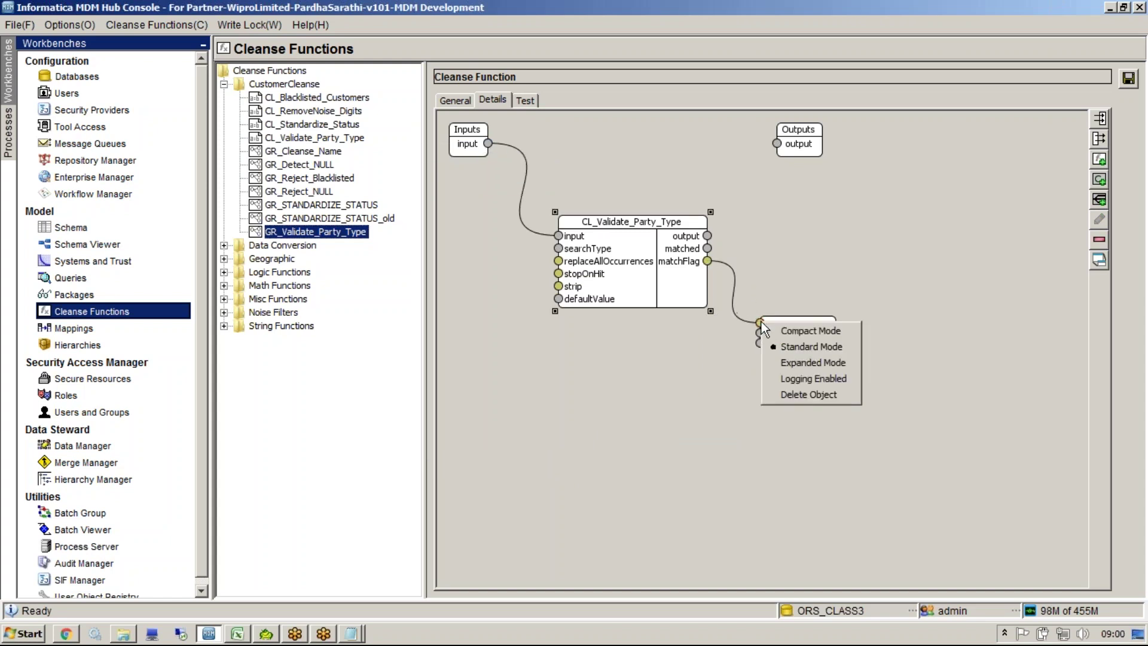
{"action": "left_click", "coordinate": [801, 361]}
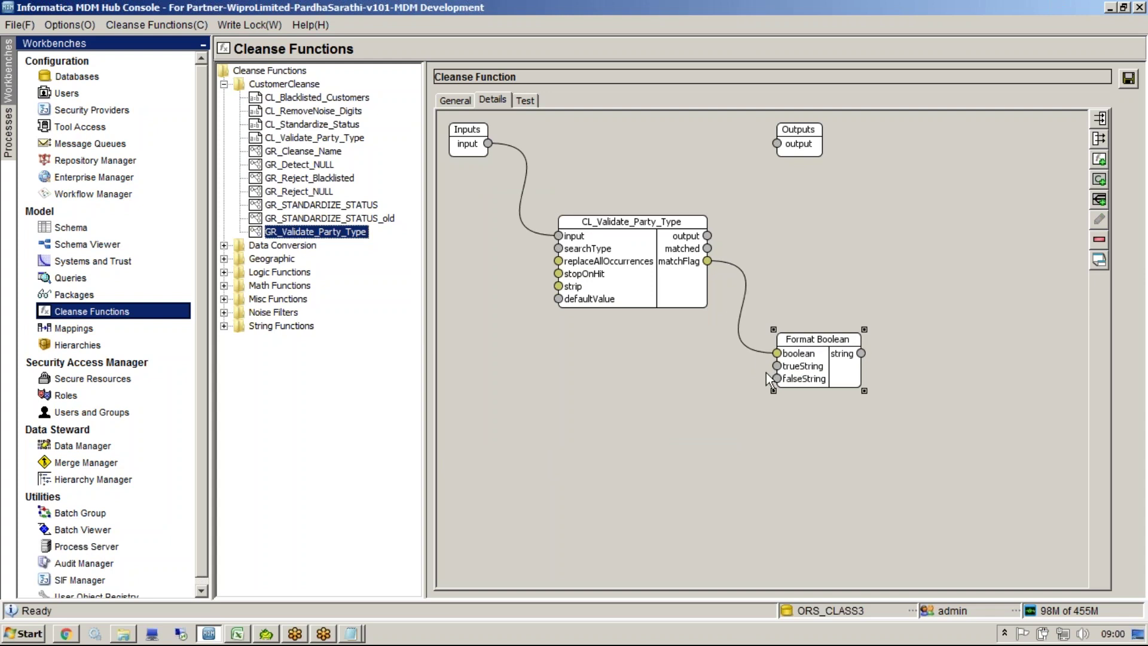
Step: Add two constants to the graph: 'VALID' and 'INVALID'
{"action": "right_click", "coordinate": [709, 433]}
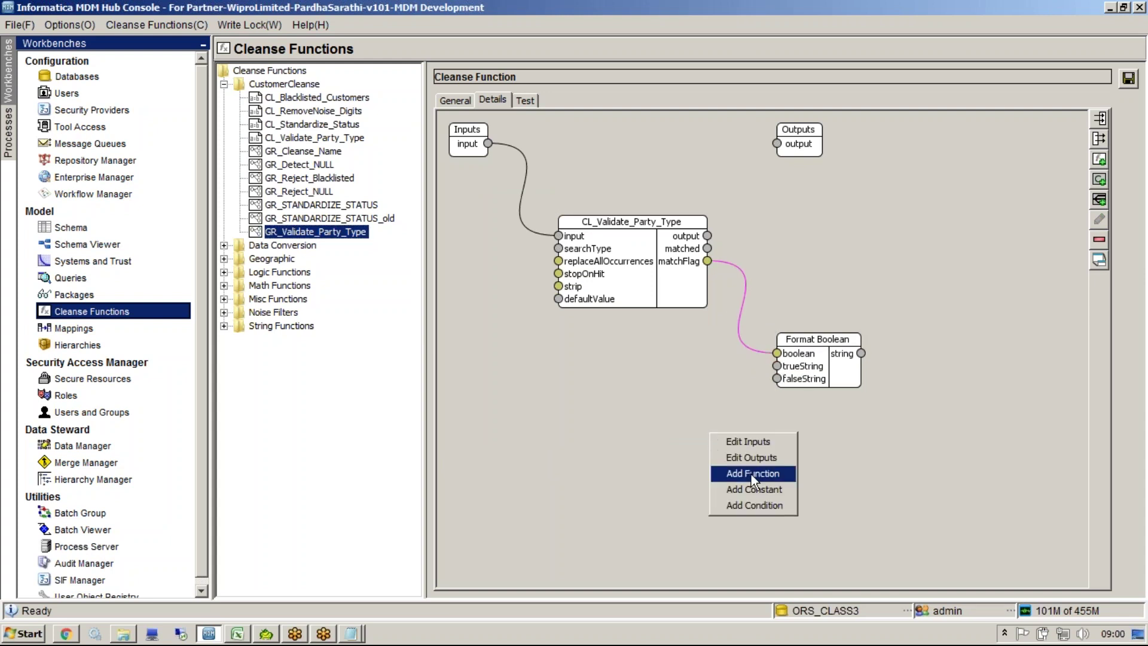
{"action": "left_click", "coordinate": [755, 490]}
{"action": "left_click", "coordinate": [564, 322]}
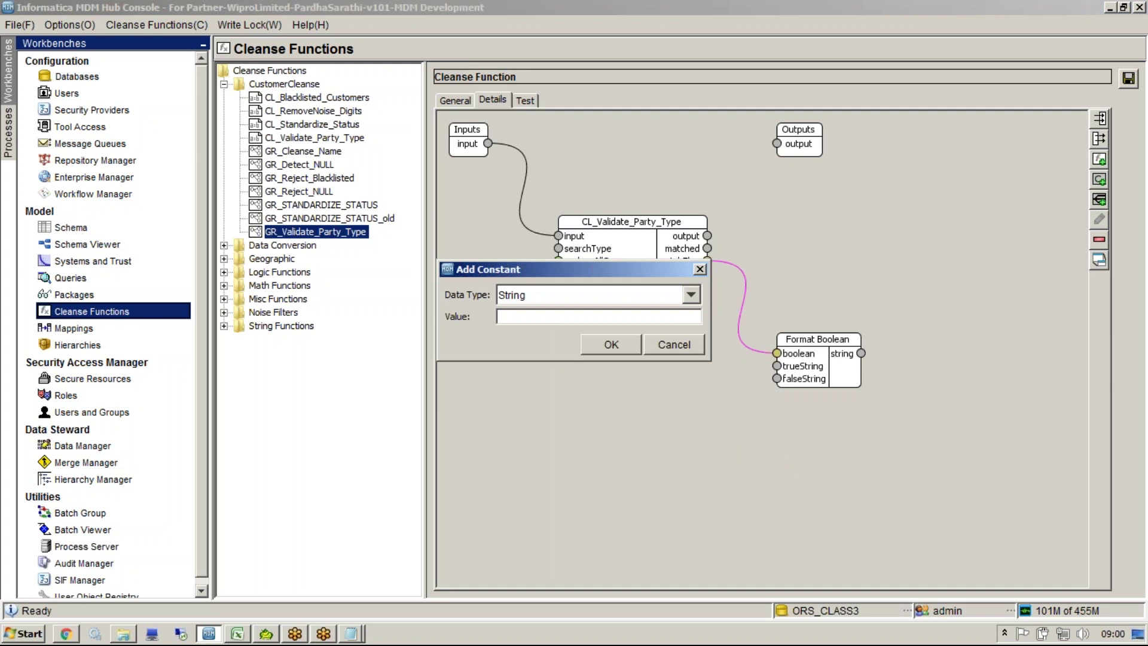
{"action": "type", "text": "YALID"}
{"action": "left_click", "coordinate": [609, 345]}
{"action": "right_click", "coordinate": [600, 386]}
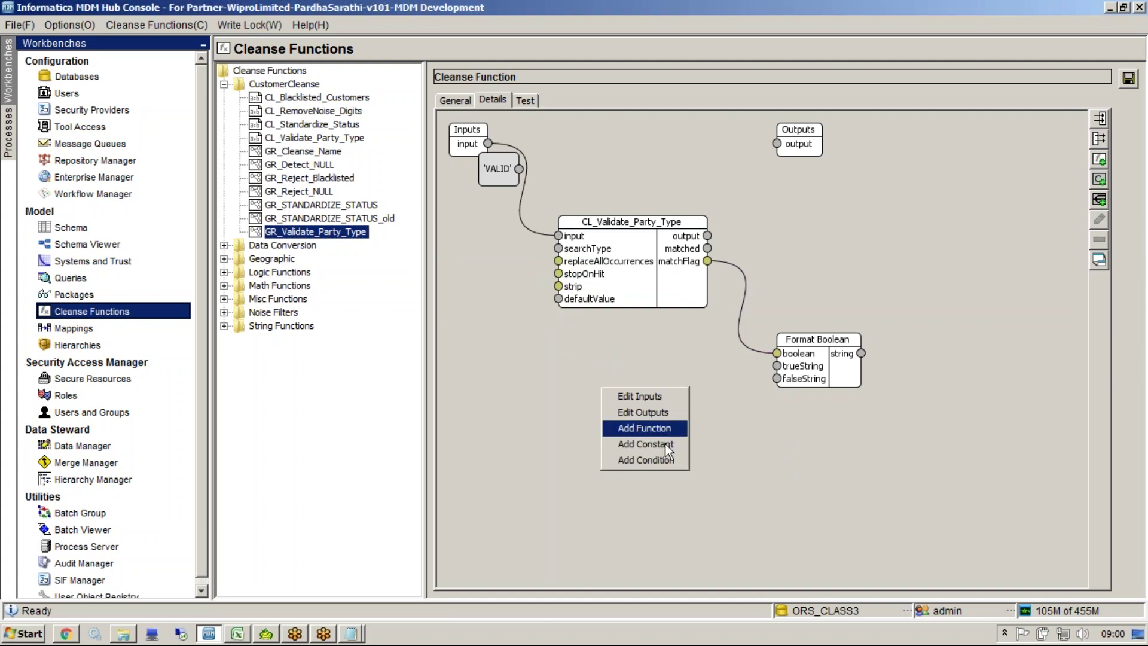
{"action": "left_click", "coordinate": [643, 444]}
{"action": "type", "text": "INVALID"}
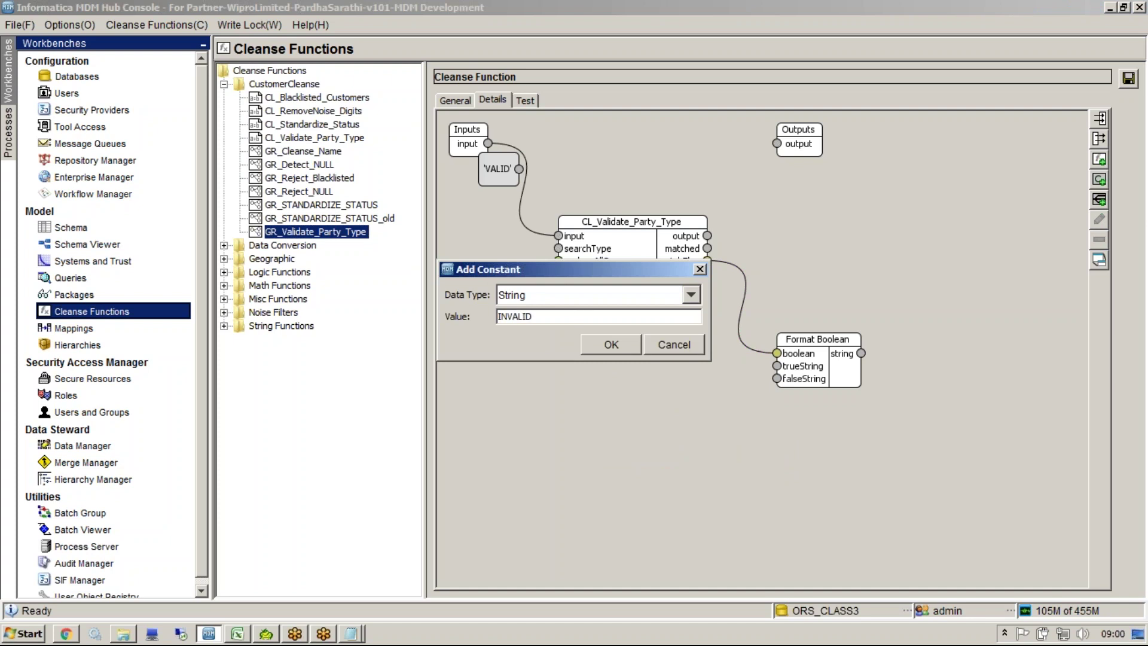
{"action": "key", "text": "Return"}
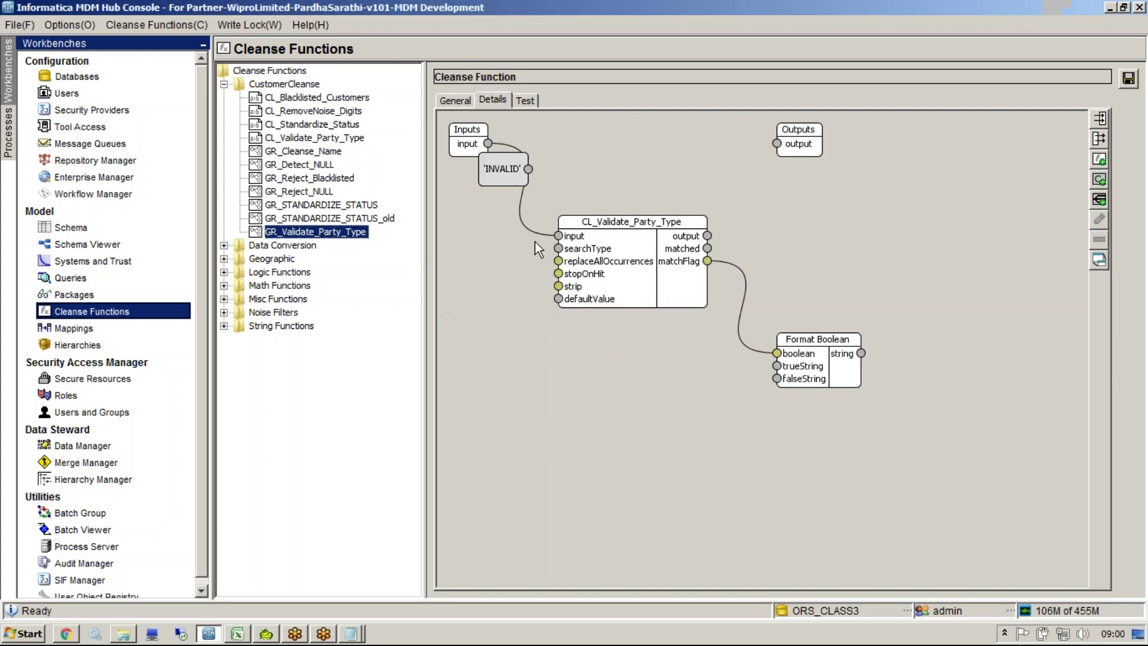
Step: Wire 'INVALID' to falseString, 'VALID' to trueString, string to the output, and save
{"action": "left_click_drag", "start_coordinate": [504, 177], "coordinate": [609, 493]}
{"action": "left_click_drag", "start_coordinate": [700, 436], "coordinate": [777, 379]}
{"action": "left_click", "coordinate": [610, 372]}
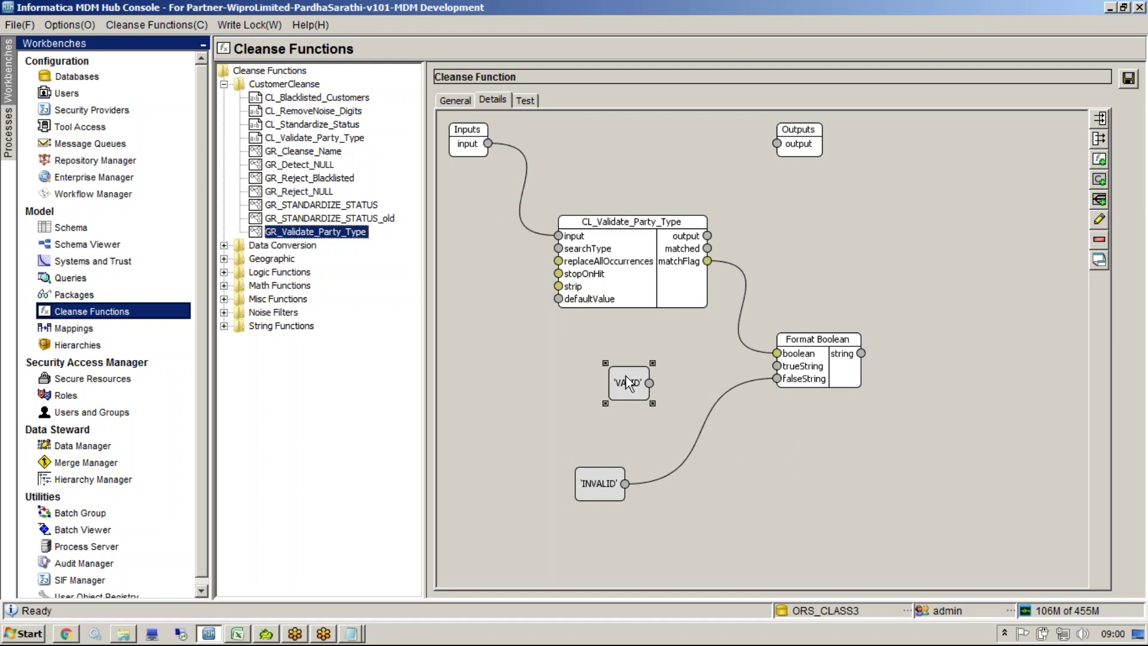
{"action": "left_click_drag", "start_coordinate": [650, 384], "coordinate": [781, 372]}
{"action": "left_click", "coordinate": [1129, 78]}
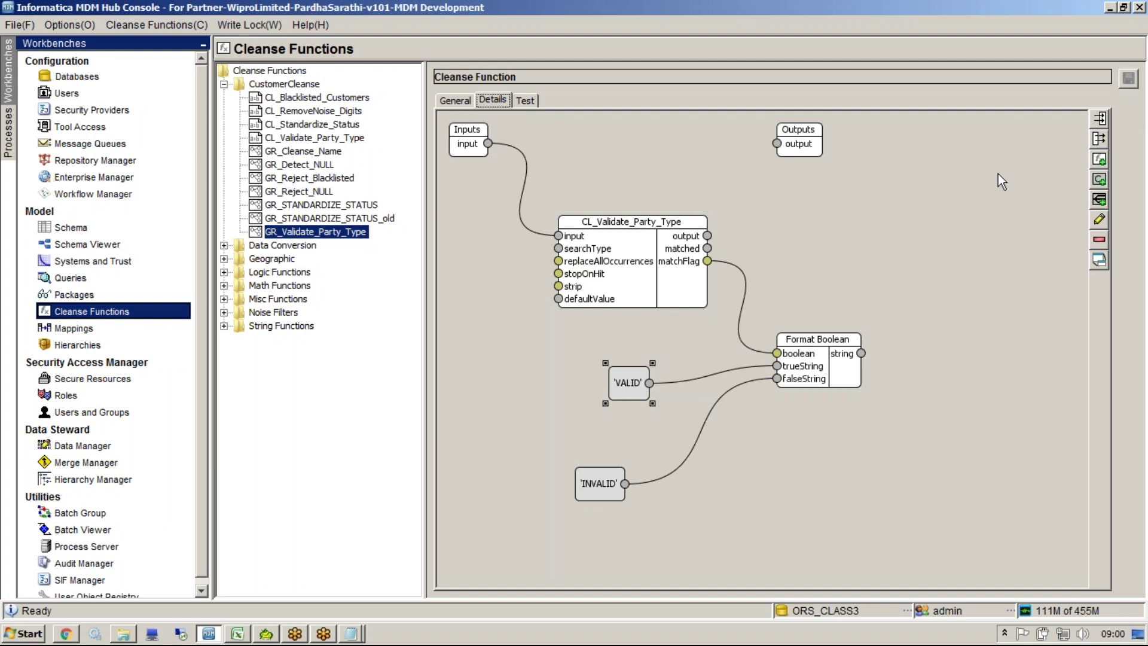
{"action": "left_click_drag", "start_coordinate": [861, 353], "coordinate": [777, 144]}
{"action": "left_click", "coordinate": [1129, 80]}
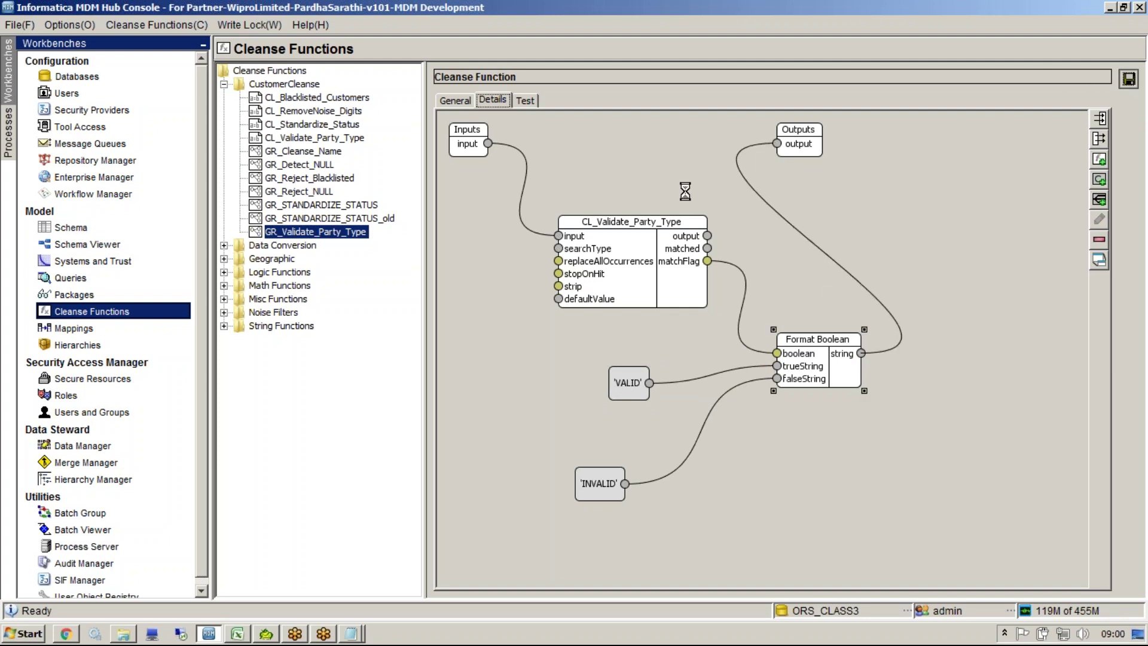
{"action": "left_click", "coordinate": [525, 99]}
Step: Test GR_Validate_Party_Type with 'pERSION' and 'JKJ', confirming JKJ returns INVALID
{"action": "double_click", "coordinate": [796, 144]}
{"action": "type", "text": "pERSION"}
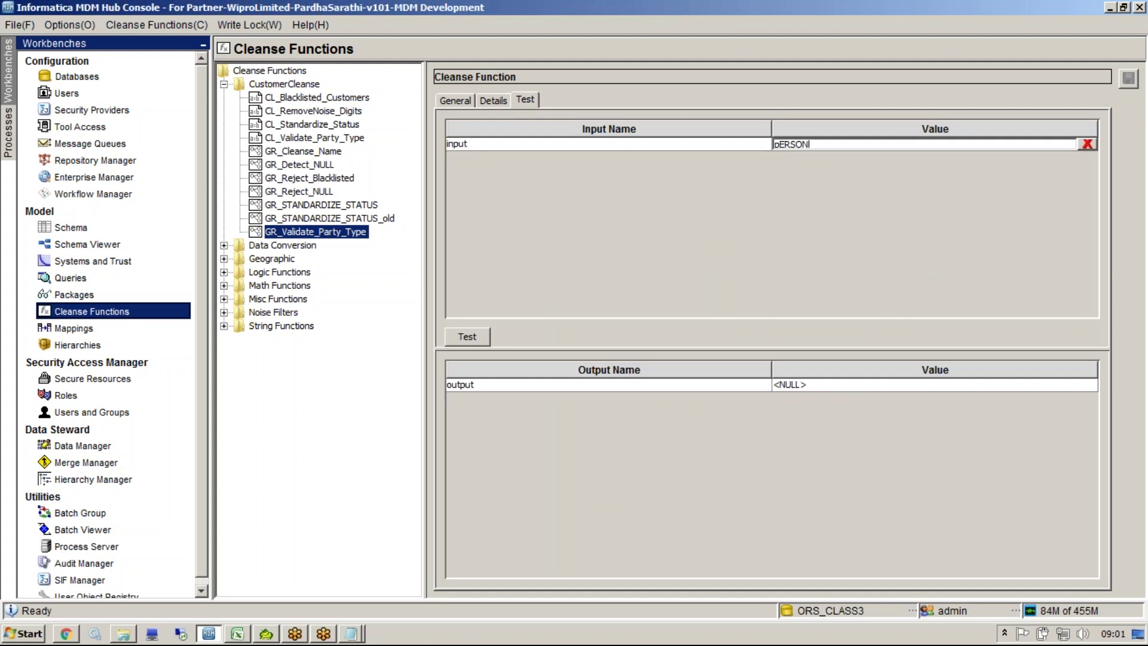
{"action": "left_click", "coordinate": [467, 337]}
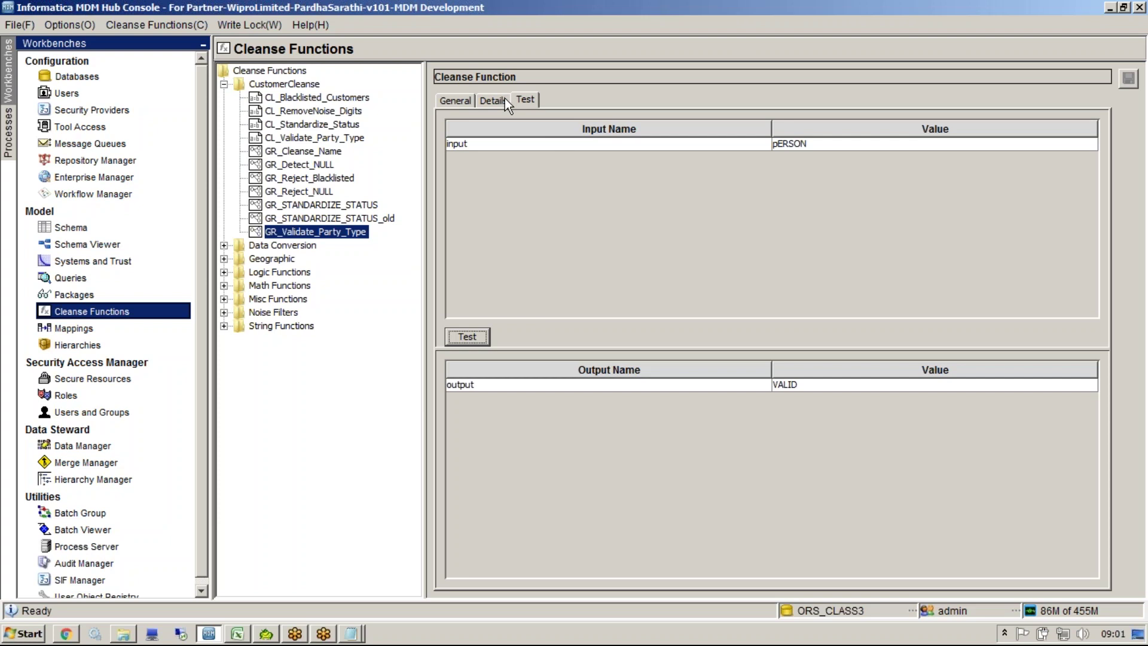
{"action": "double_click", "coordinate": [819, 142]}
{"action": "type", "text": "JKJ"}
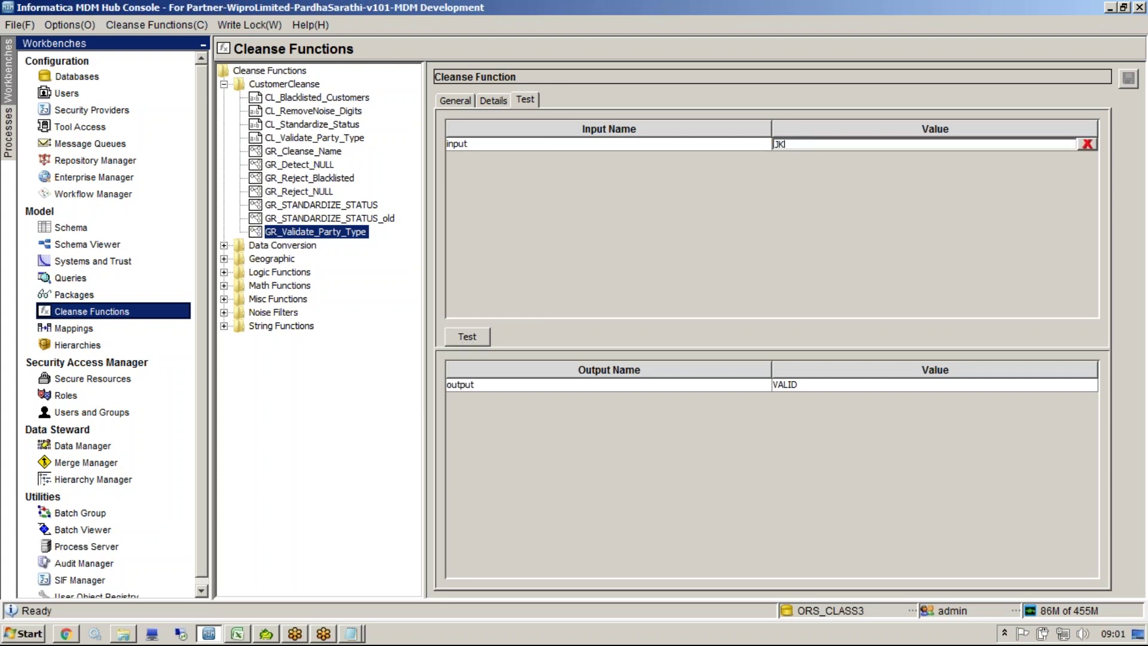
{"action": "left_click", "coordinate": [479, 332]}
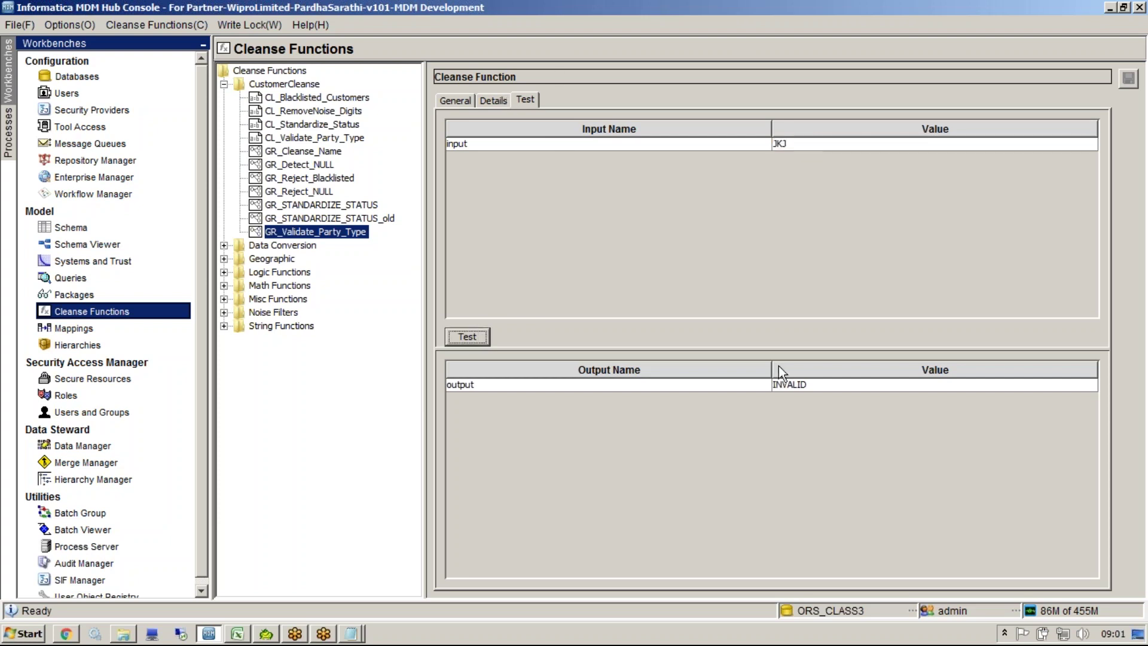
{"action": "left_click", "coordinate": [800, 388]}
{"action": "left_click", "coordinate": [494, 101]}
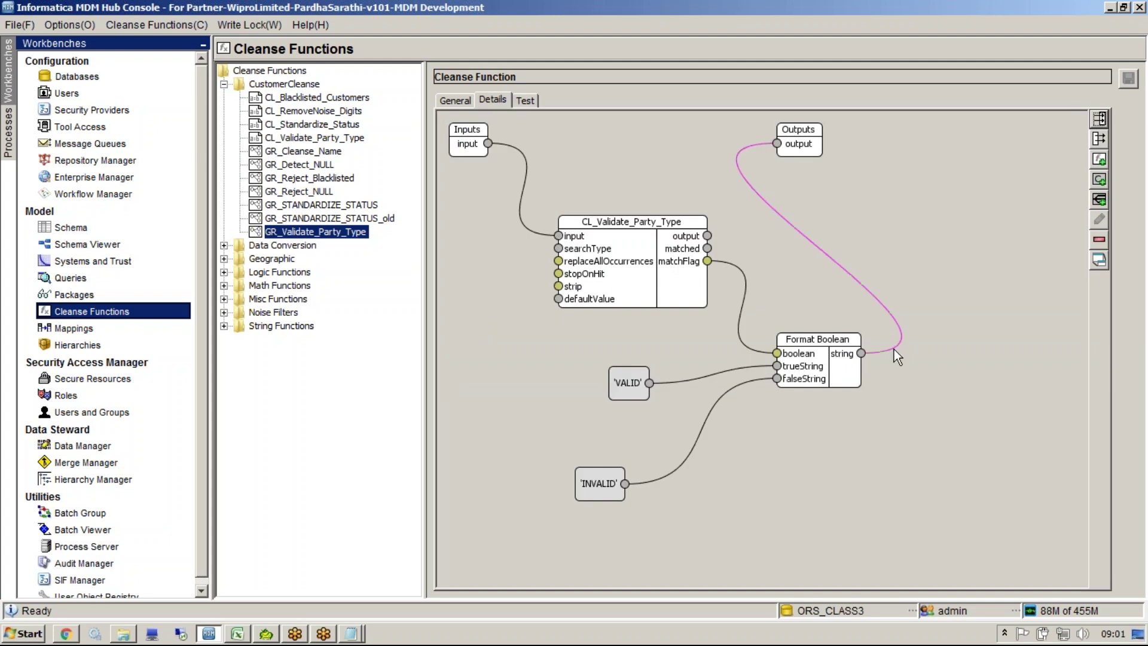
Step: Add a Condition to the diagram with a VALID case value
{"action": "right_click", "coordinate": [895, 350]}
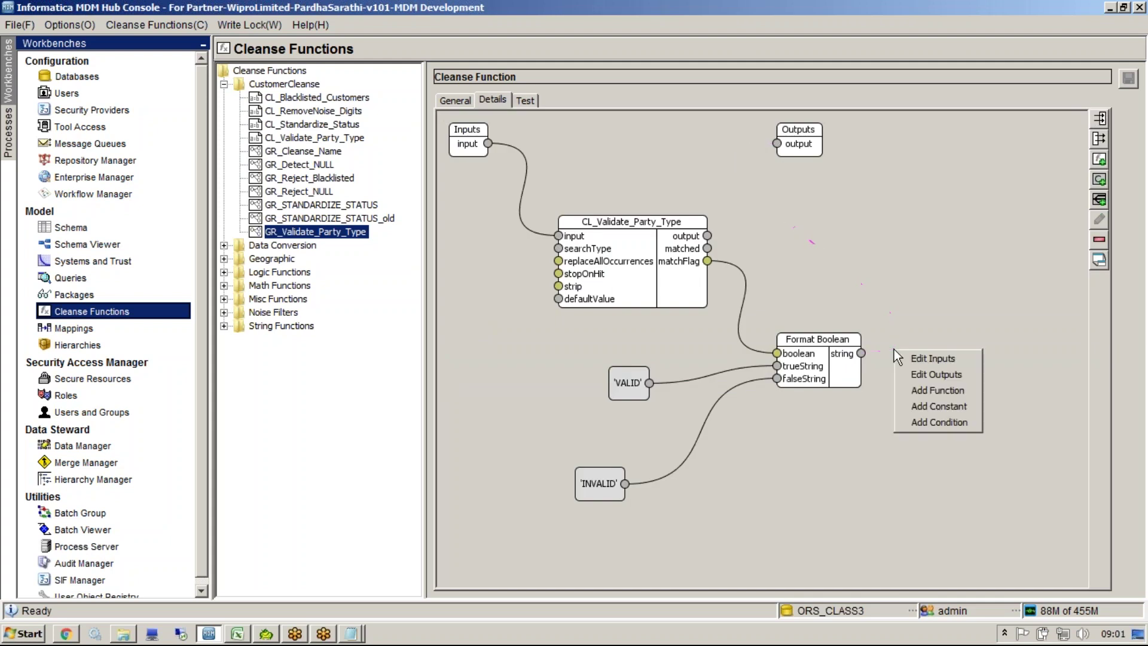
{"action": "left_click", "coordinate": [959, 421]}
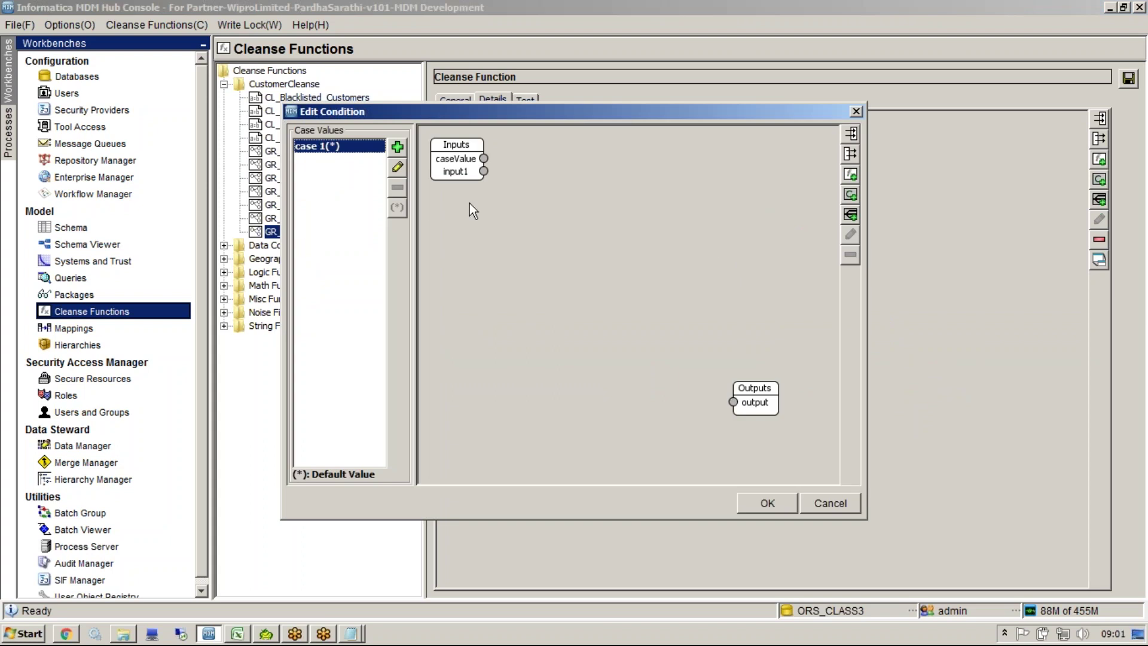
{"action": "left_click", "coordinate": [398, 146]}
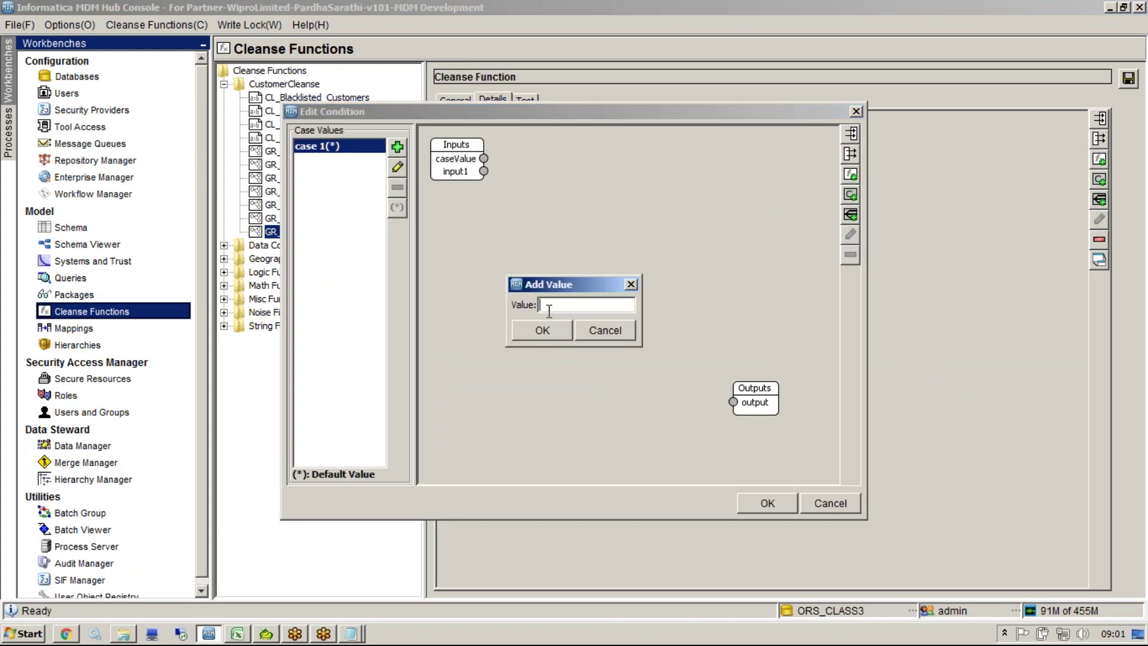
{"action": "left_click", "coordinate": [634, 290]}
{"action": "left_click_drag", "start_coordinate": [536, 116], "coordinate": [1006, 272]}
{"action": "left_click", "coordinate": [864, 304]}
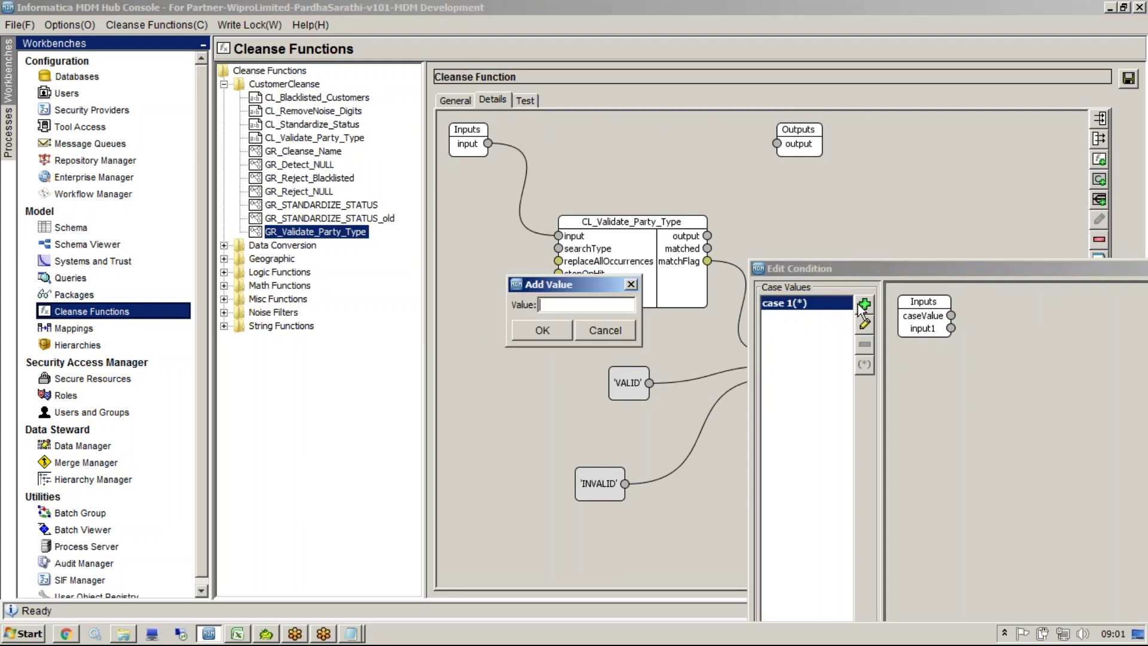
{"action": "type", "text": "VALID"}
{"action": "key", "text": "Return"}
Step: Rename the condition's default case to INVALID
{"action": "left_click", "coordinate": [819, 317]}
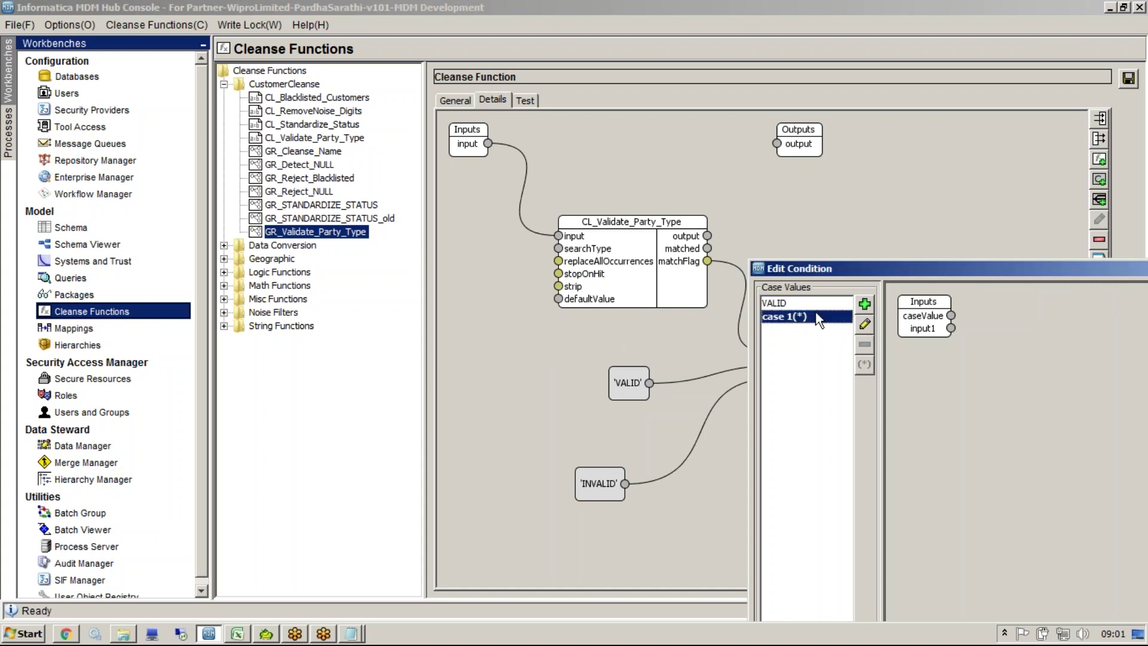
{"action": "left_click", "coordinate": [865, 324]}
{"action": "key", "text": "BackSpace"}
{"action": "key", "text": "BackSpace"}
{"action": "key", "text": "BackSpace"}
{"action": "key", "text": "BackSpace"}
{"action": "key", "text": "BackSpace"}
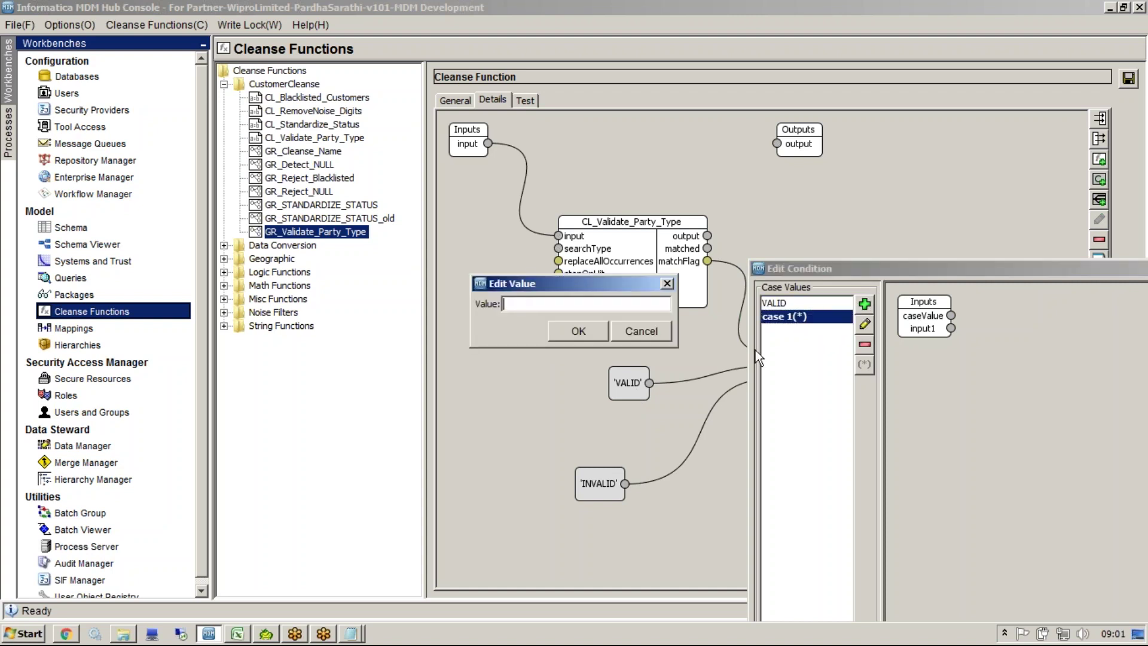
{"action": "type", "text": "INVALID"}
{"action": "left_click", "coordinate": [576, 328]}
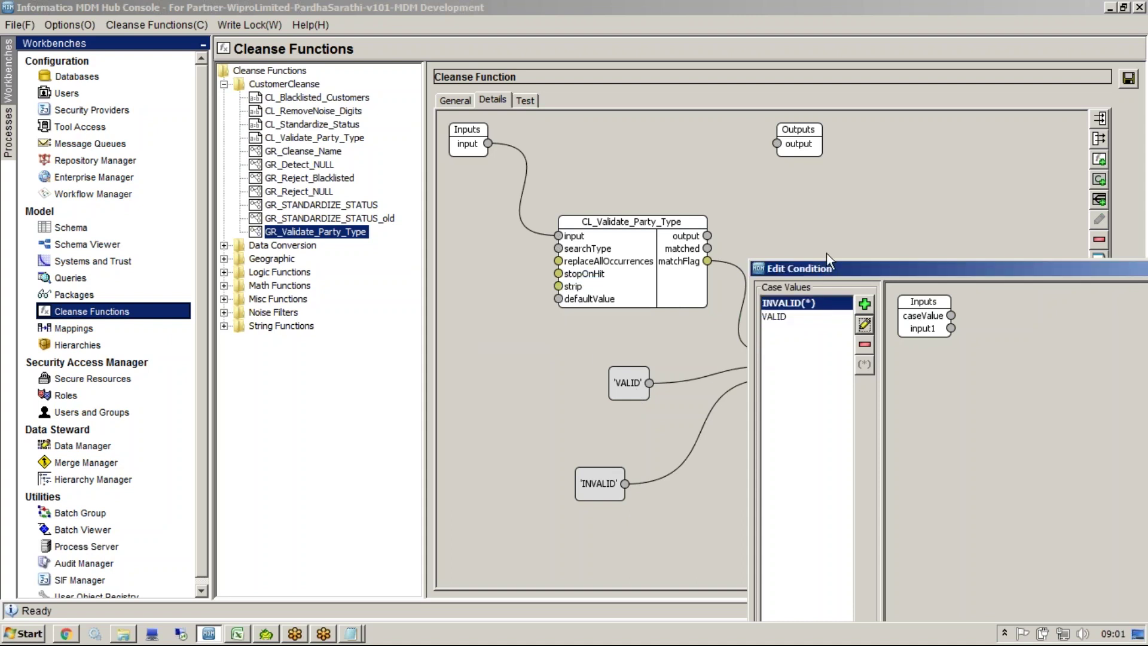
{"action": "left_click_drag", "start_coordinate": [818, 267], "coordinate": [402, 158]}
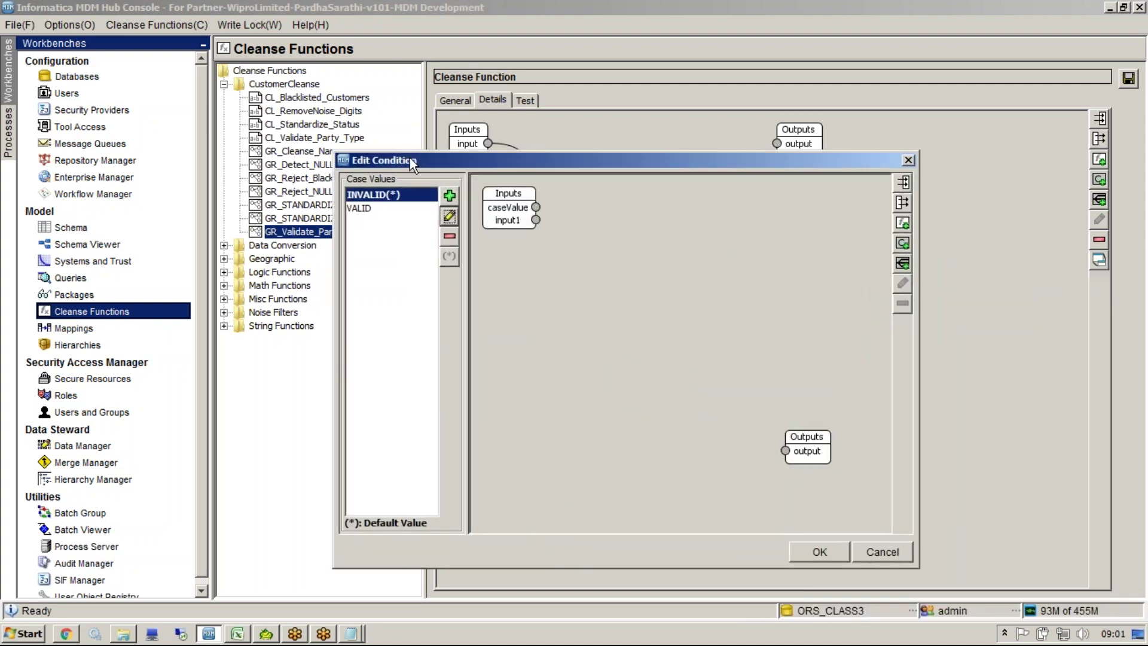
Step: In the VALID case, link input1 directly to output
{"action": "left_click", "coordinate": [401, 209]}
{"action": "left_click_drag", "start_coordinate": [535, 221], "coordinate": [783, 451]}
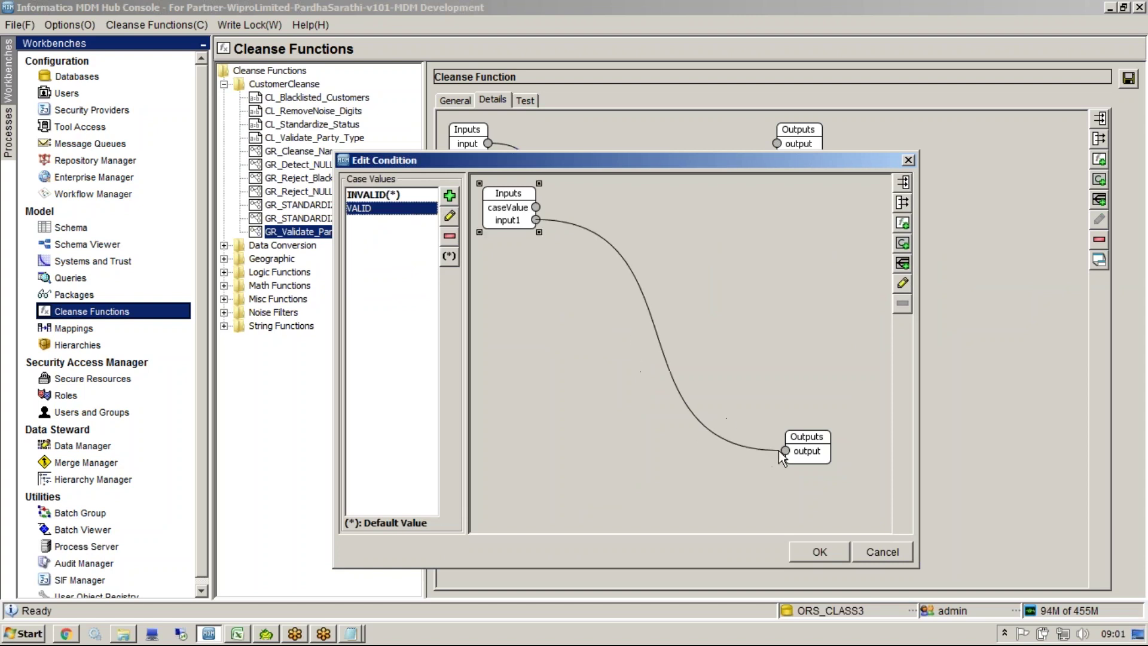
{"action": "key", "text": "Up"}
{"action": "right_click", "coordinate": [642, 297]}
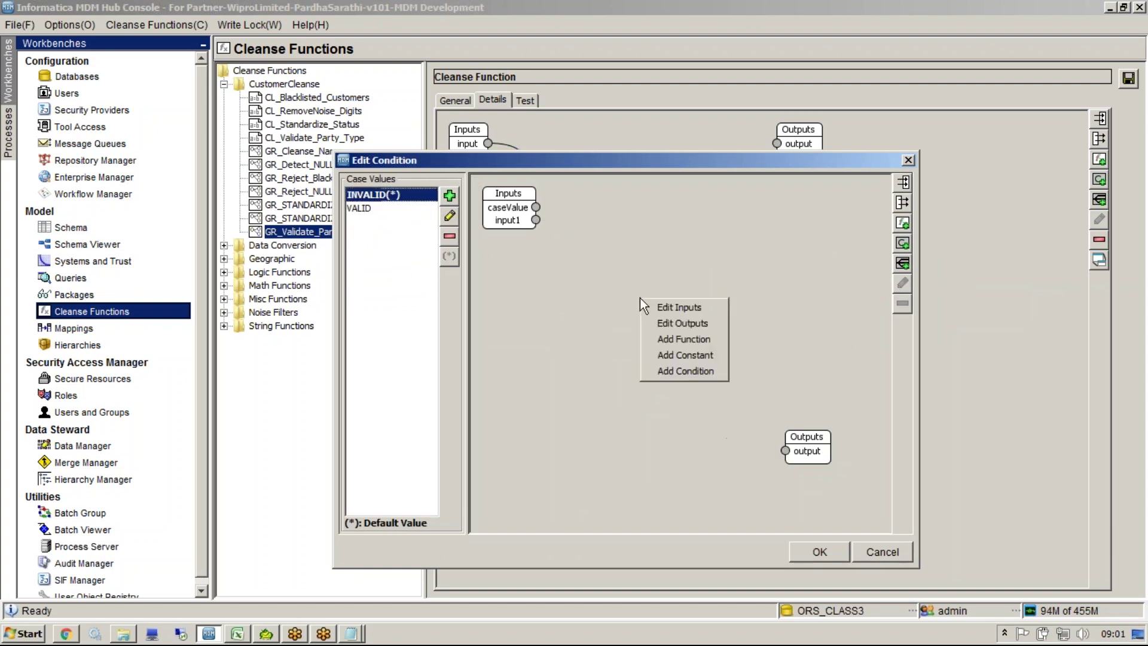
Step: Add an expanded Reject function to the INVALID case, wiring input1 in and its output out
{"action": "left_click", "coordinate": [687, 339]}
{"action": "left_click", "coordinate": [494, 323]}
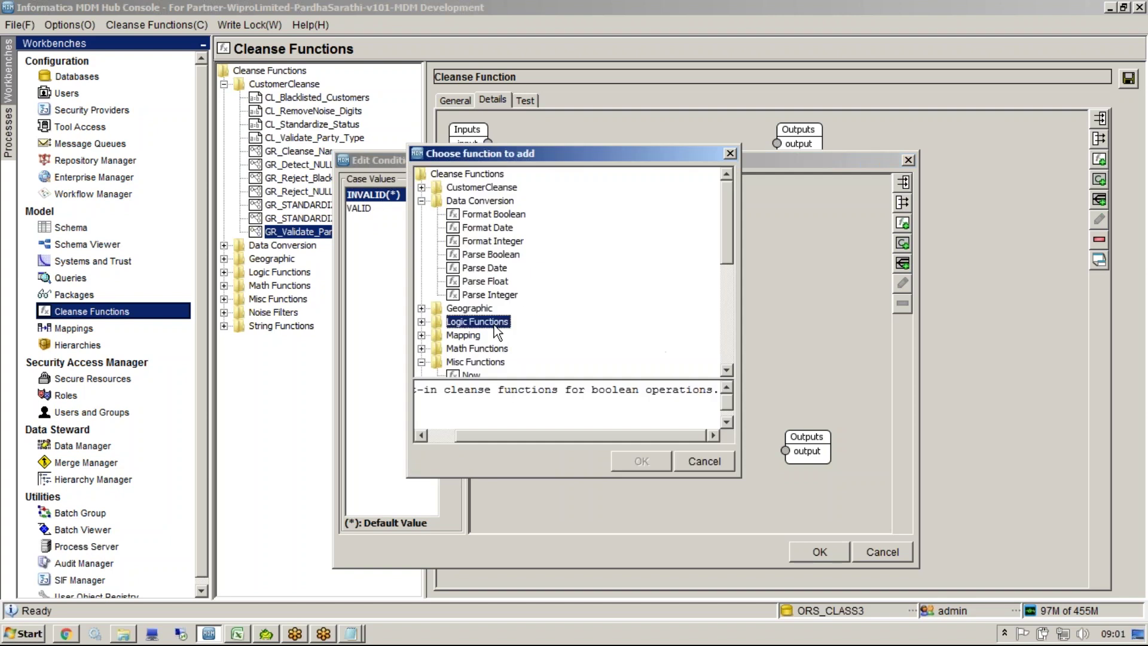
{"action": "key", "text": "Down"}
{"action": "key", "text": "Down"}
{"action": "key", "text": "Down"}
{"action": "key", "text": "Down"}
{"action": "key", "text": "Down"}
{"action": "key", "text": "Down"}
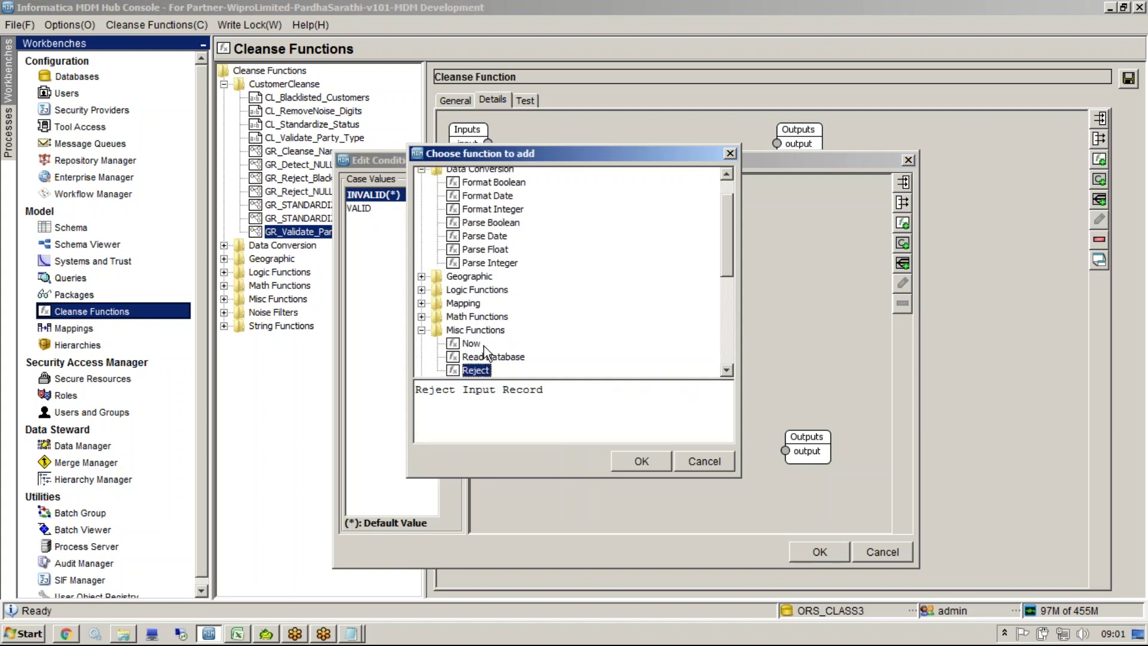
{"action": "left_click", "coordinate": [622, 454]}
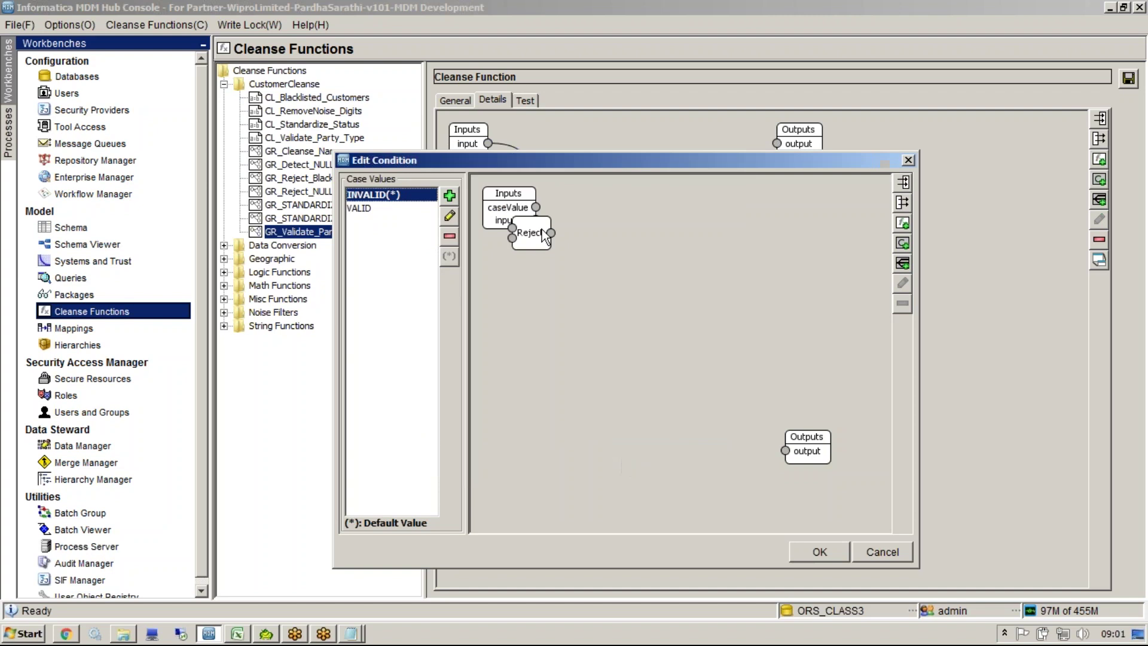
{"action": "left_click", "coordinate": [680, 329]}
{"action": "right_click", "coordinate": [693, 339]}
{"action": "left_click", "coordinate": [725, 380]}
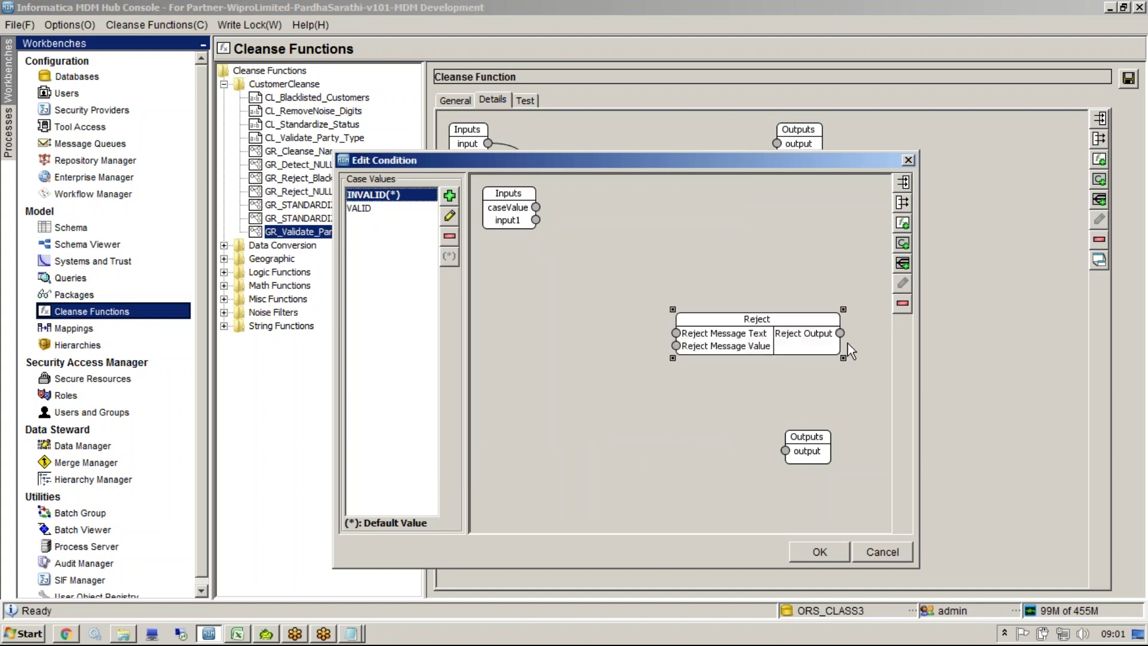
{"action": "left_click_drag", "start_coordinate": [841, 334], "coordinate": [785, 451]}
{"action": "left_click_drag", "start_coordinate": [537, 221], "coordinate": [675, 345]}
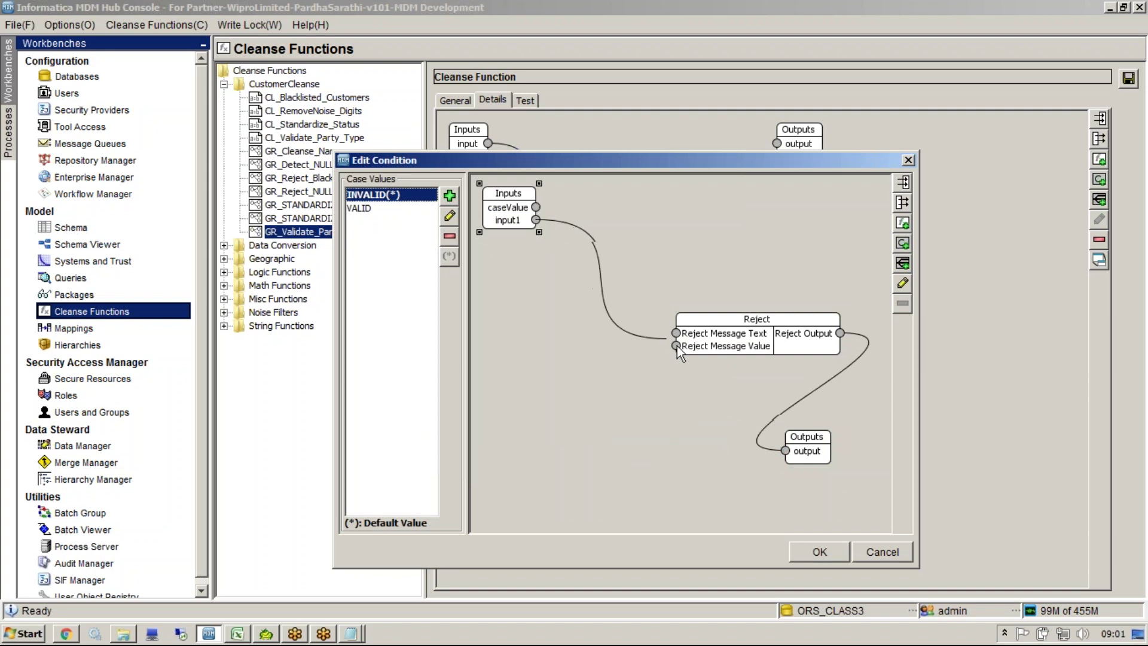
Step: Add a 'Not in Valid List' constant and use it as the Reject message
{"action": "right_click", "coordinate": [590, 413]}
{"action": "left_click", "coordinate": [663, 464]}
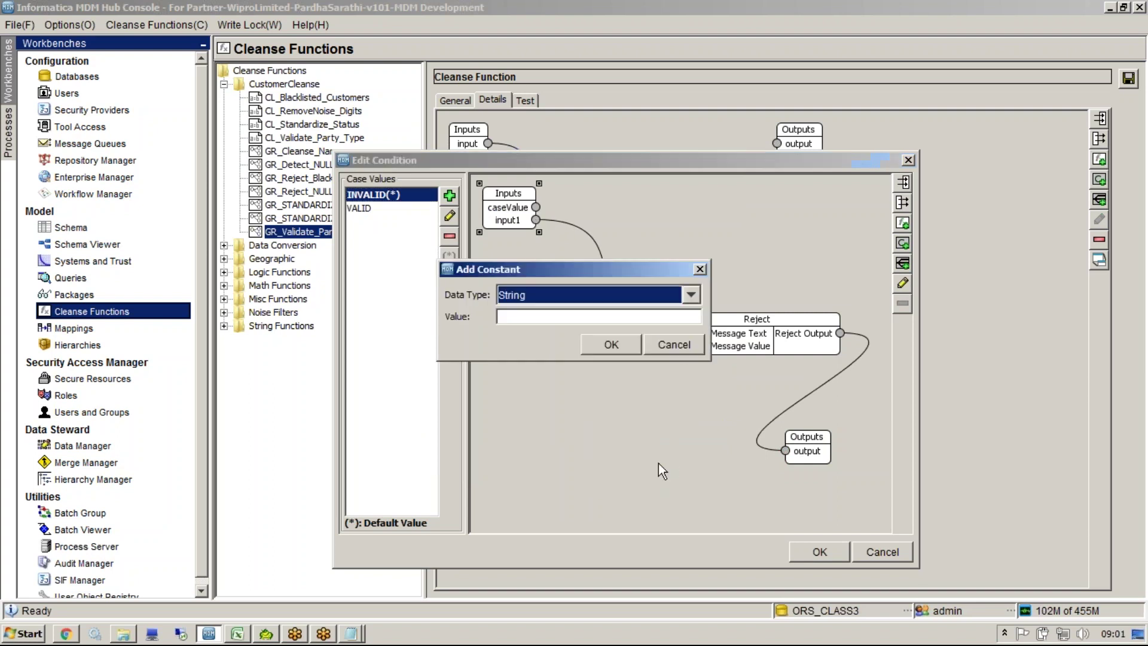
{"action": "left_click_drag", "start_coordinate": [562, 265], "coordinate": [490, 322]}
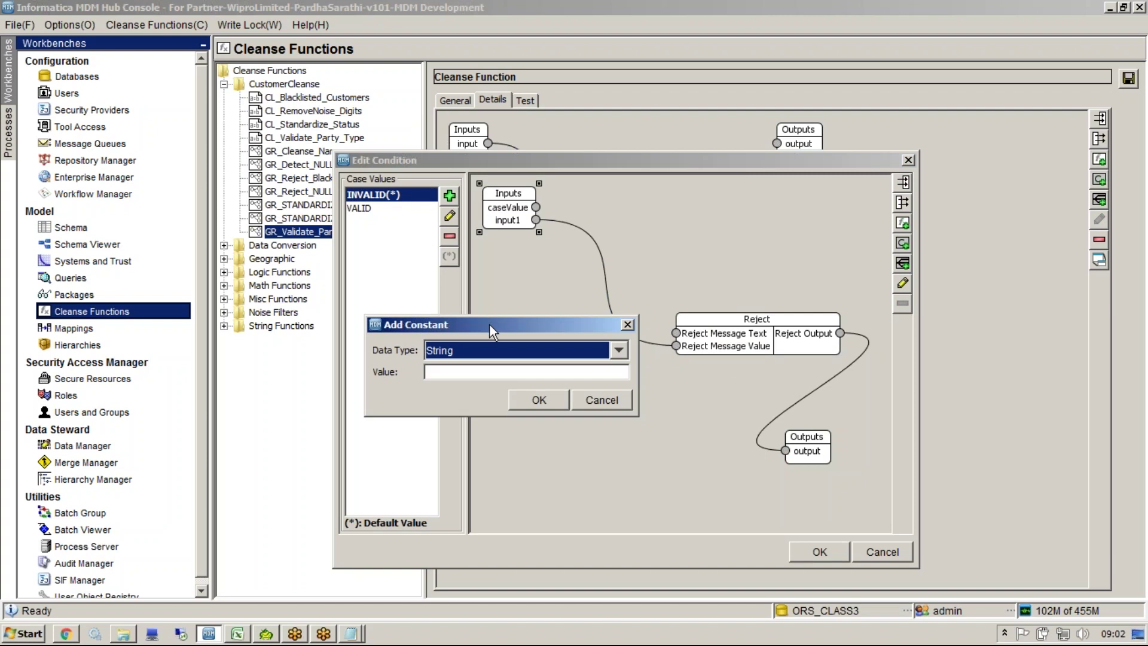
{"action": "left_click", "coordinate": [501, 375]}
{"action": "type", "text": "ot"}
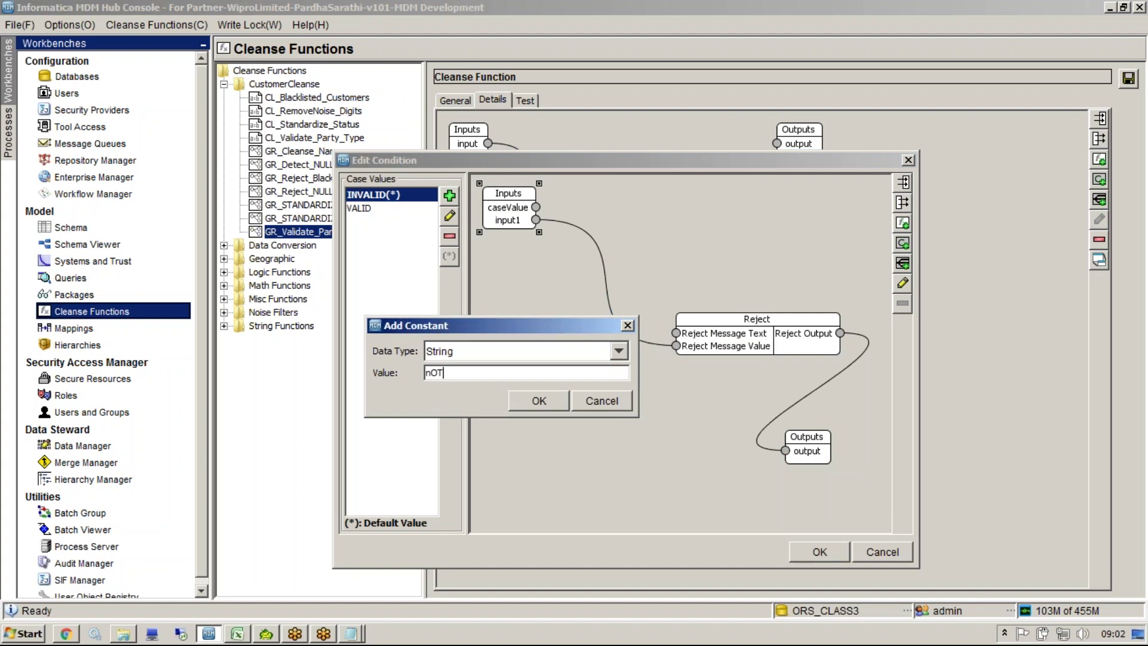
{"action": "key", "text": "BackSpace"}
{"action": "key", "text": "BackSpace"}
{"action": "key", "text": "BackSpace"}
{"action": "key", "text": "BackSpace"}
{"action": "type", "text": "Not"}
{"action": "type", "text": "in Valid List"}
{"action": "left_click", "coordinate": [515, 396]}
{"action": "left_click_drag", "start_coordinate": [553, 239], "coordinate": [582, 374]}
{"action": "left_click_drag", "start_coordinate": [668, 339], "coordinate": [676, 333]}
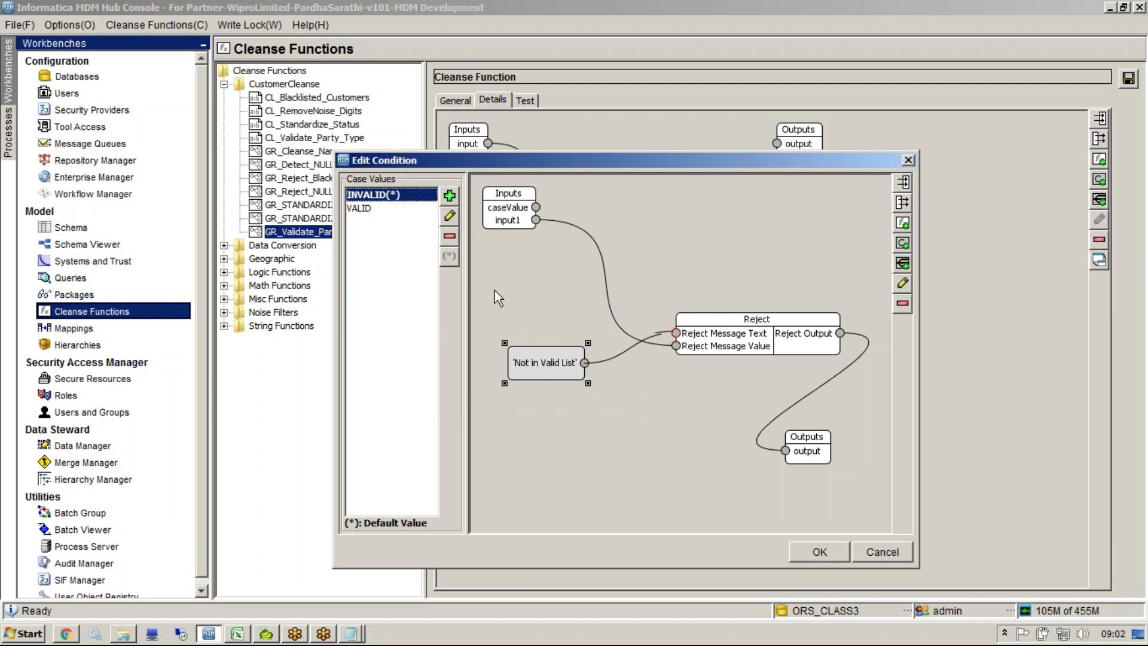
{"action": "left_click", "coordinate": [364, 208]}
{"action": "left_click", "coordinate": [364, 196]}
Step: Finish the condition and place the Condition node, expanded, right of Format Boolean
{"action": "left_click", "coordinate": [801, 549]}
{"action": "left_click_drag", "start_coordinate": [527, 173], "coordinate": [931, 330]}
{"action": "right_click", "coordinate": [932, 332]}
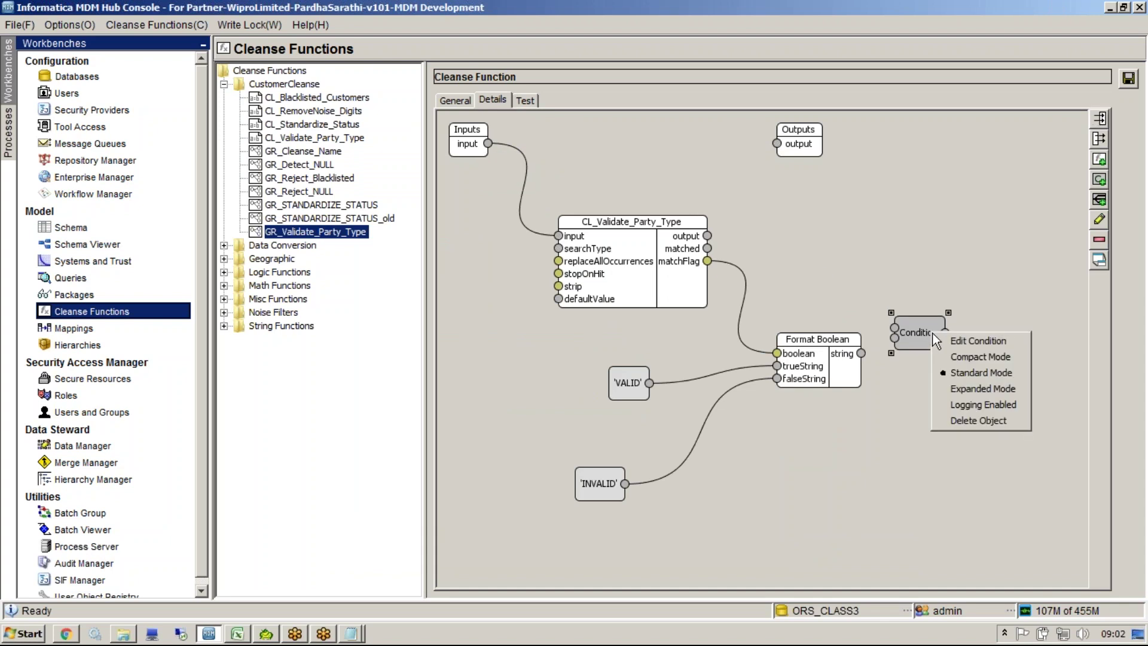
{"action": "left_click", "coordinate": [965, 388]}
Step: Link string to caseValue, input to input1, output to output, and save GR_Validate_Party_Type
{"action": "left_click_drag", "start_coordinate": [862, 353], "coordinate": [877, 285]}
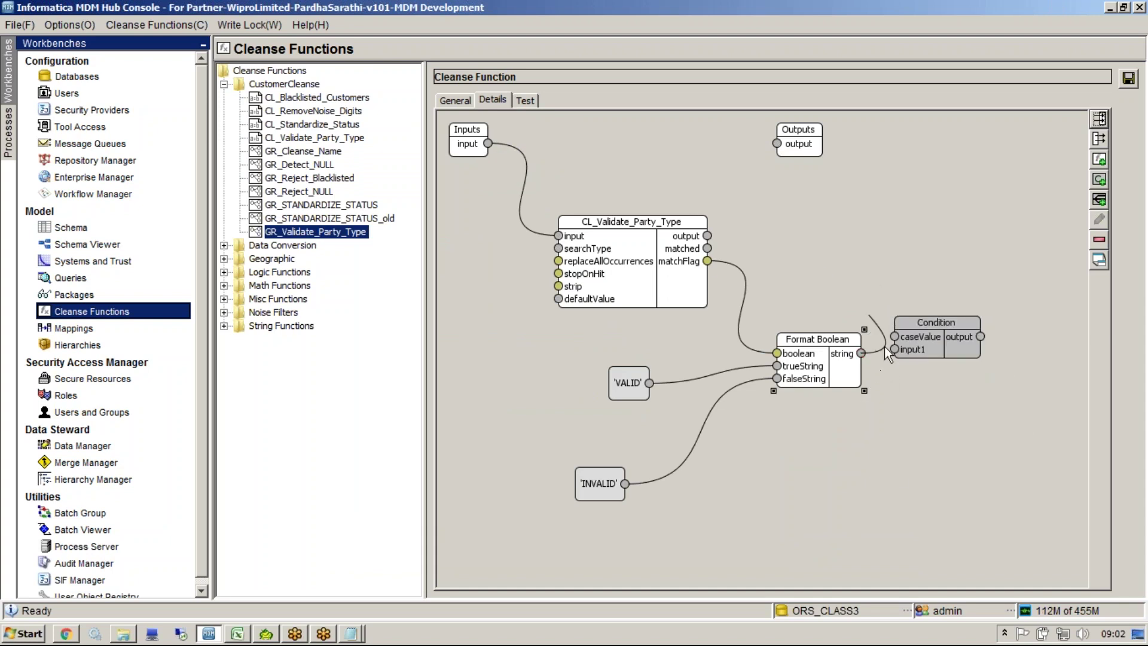
{"action": "left_click_drag", "start_coordinate": [888, 340], "coordinate": [895, 336]}
{"action": "left_click_drag", "start_coordinate": [489, 145], "coordinate": [896, 350]}
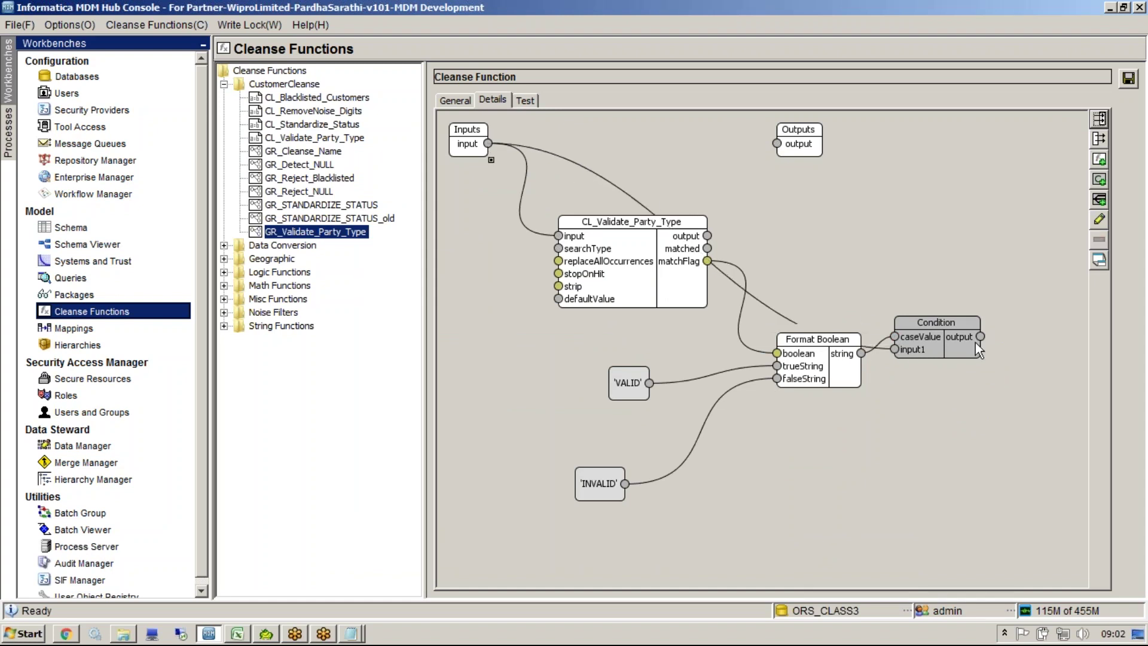
{"action": "left_click_drag", "start_coordinate": [981, 338], "coordinate": [777, 144]}
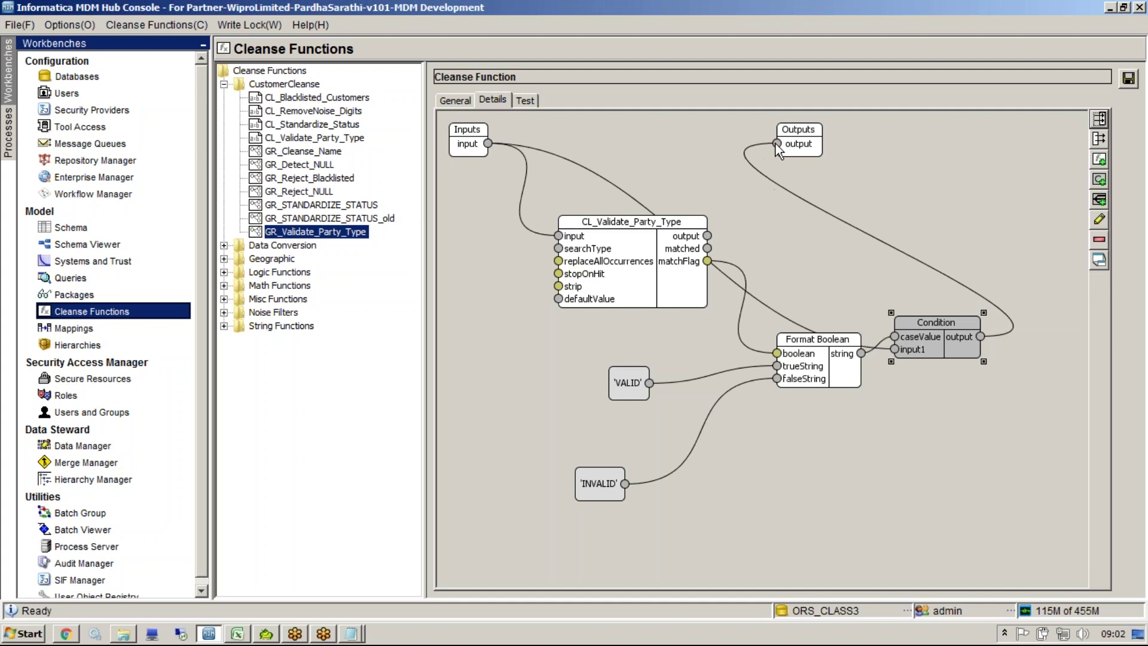
{"action": "left_click", "coordinate": [1128, 78]}
{"action": "left_click", "coordinate": [526, 100]}
{"action": "left_click", "coordinate": [798, 148]}
Step: Rerun the test with JKJ, then retest using input values 'pERSON' and 'Person'
{"action": "left_click", "coordinate": [476, 340]}
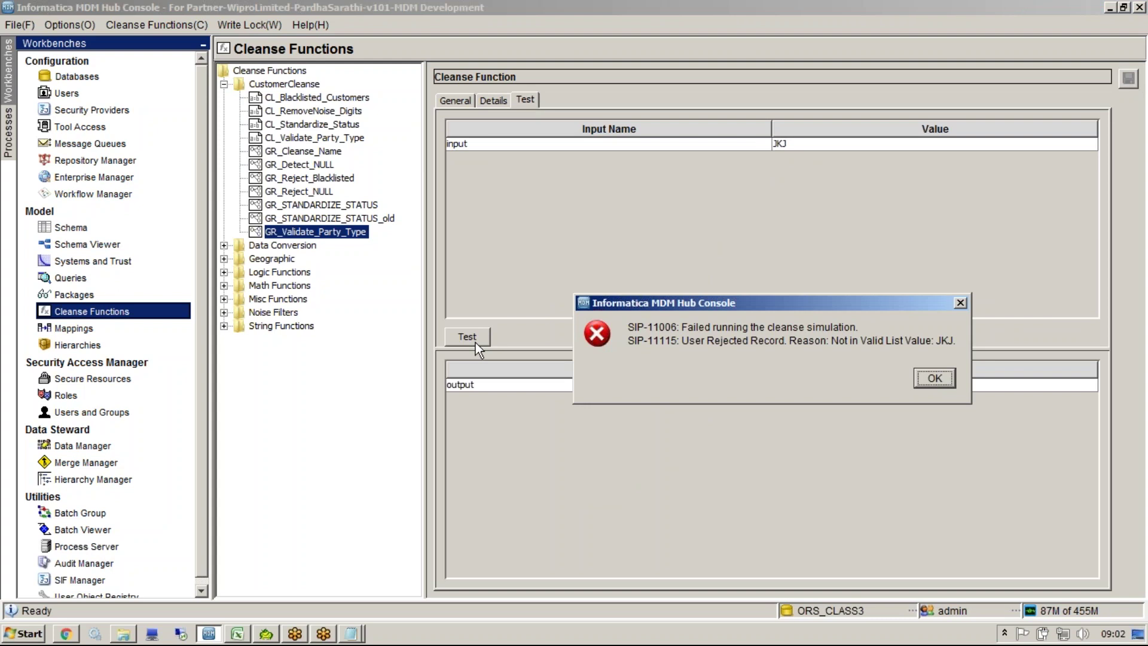
{"action": "left_click", "coordinate": [946, 381]}
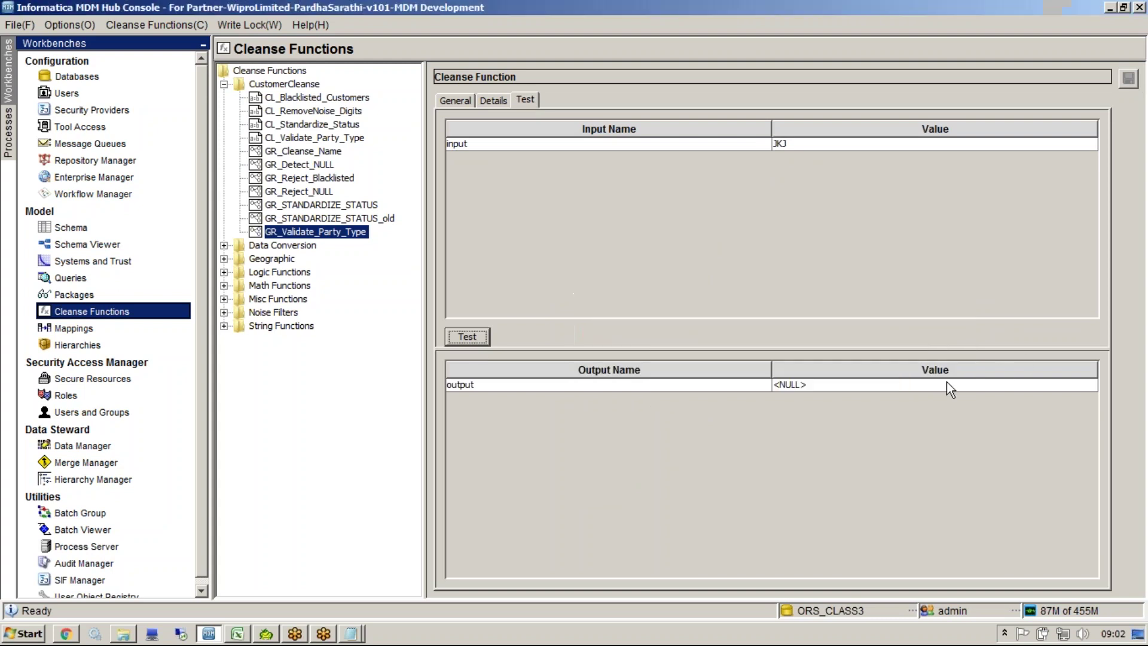
{"action": "double_click", "coordinate": [805, 143]}
{"action": "type", "text": "pERSON"}
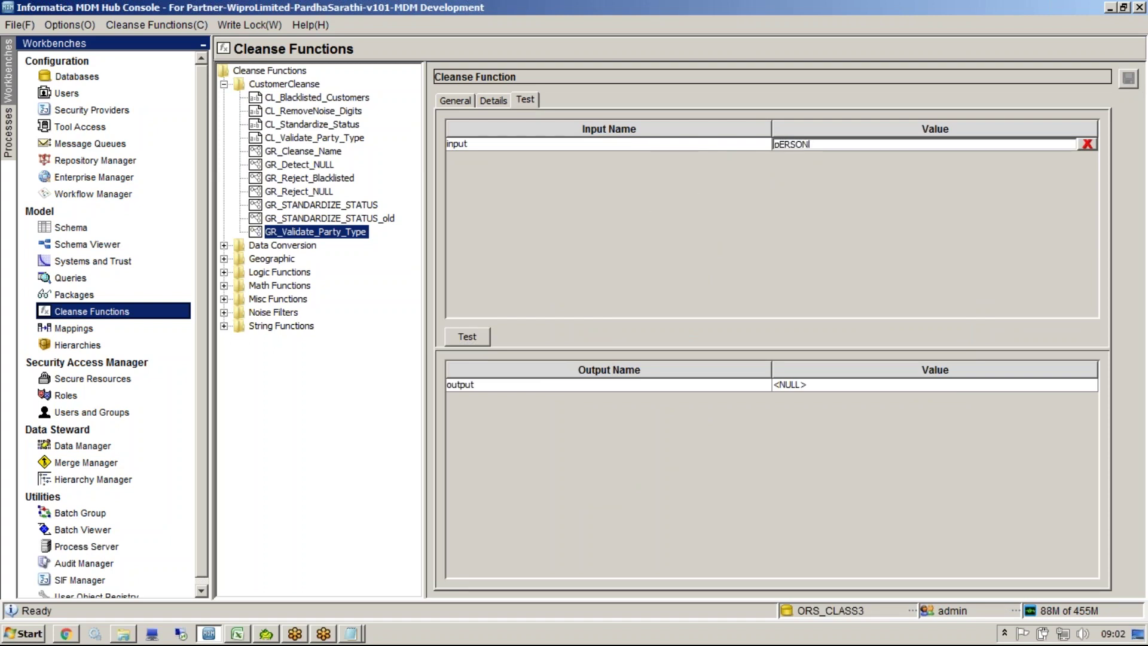
{"action": "left_click", "coordinate": [460, 336]}
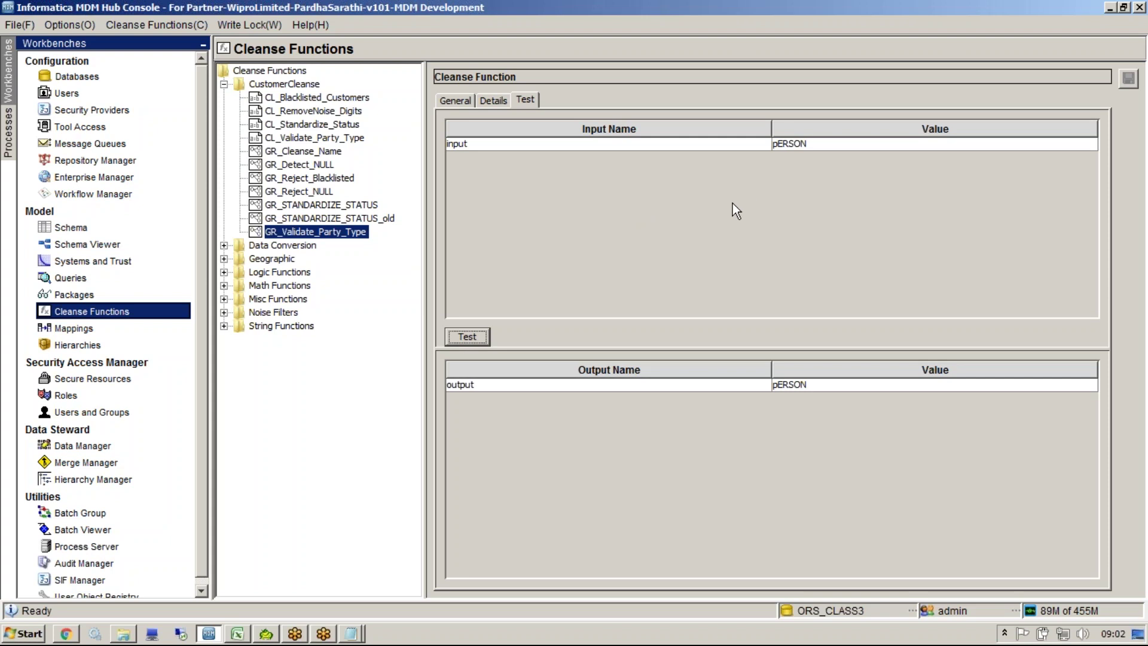
{"action": "left_click", "coordinate": [816, 148]}
{"action": "left_click_drag", "start_coordinate": [817, 147], "coordinate": [694, 144]}
{"action": "type", "text": "Person"}
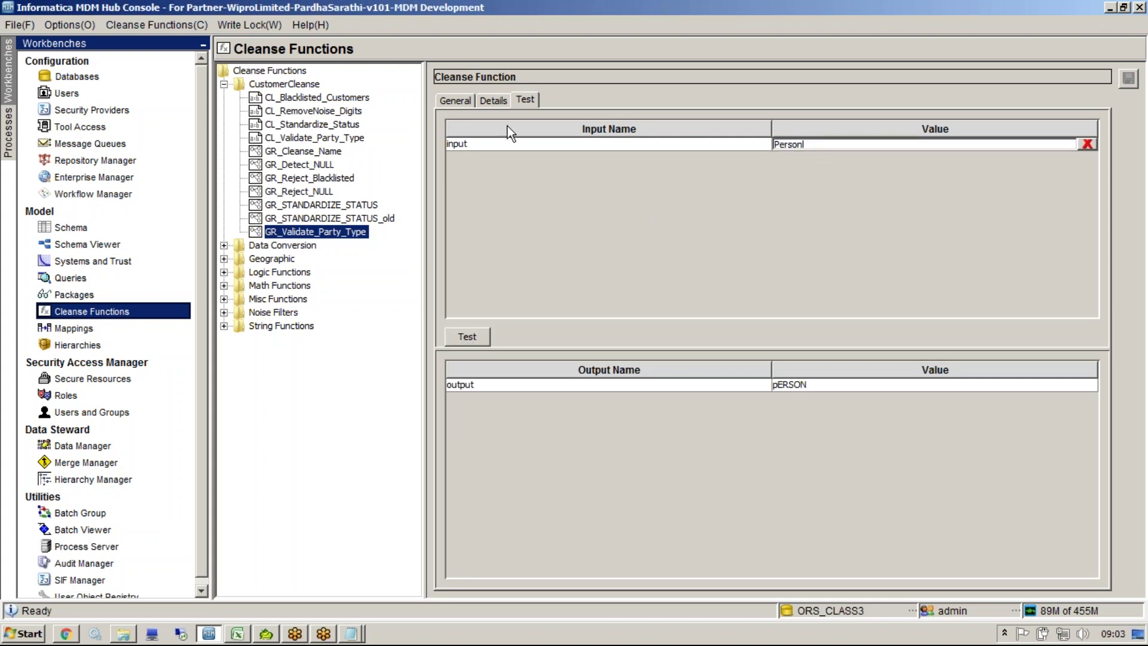
{"action": "left_click", "coordinate": [454, 332]}
Step: Test the input 'Per' and confirm the 'Not in Valid List Value: Per' rejection
{"action": "left_click", "coordinate": [840, 145]}
{"action": "key", "text": "BackSpace"}
{"action": "key", "text": "BackSpace"}
{"action": "key", "text": "BackSpace"}
{"action": "left_click", "coordinate": [483, 330]}
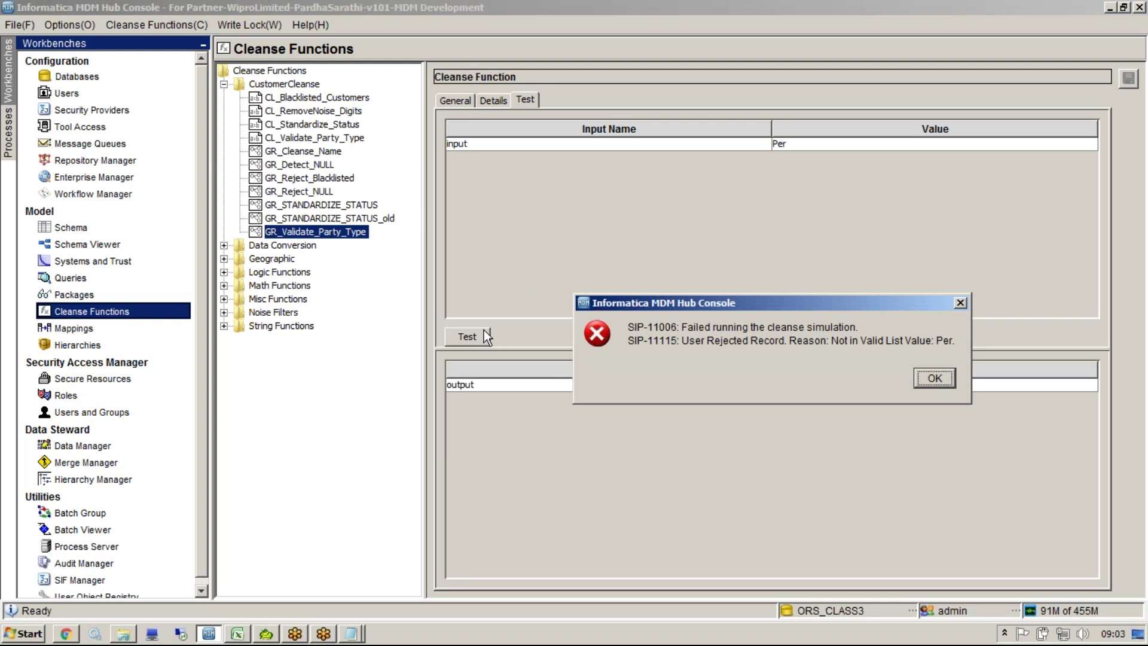
{"action": "left_click", "coordinate": [937, 379]}
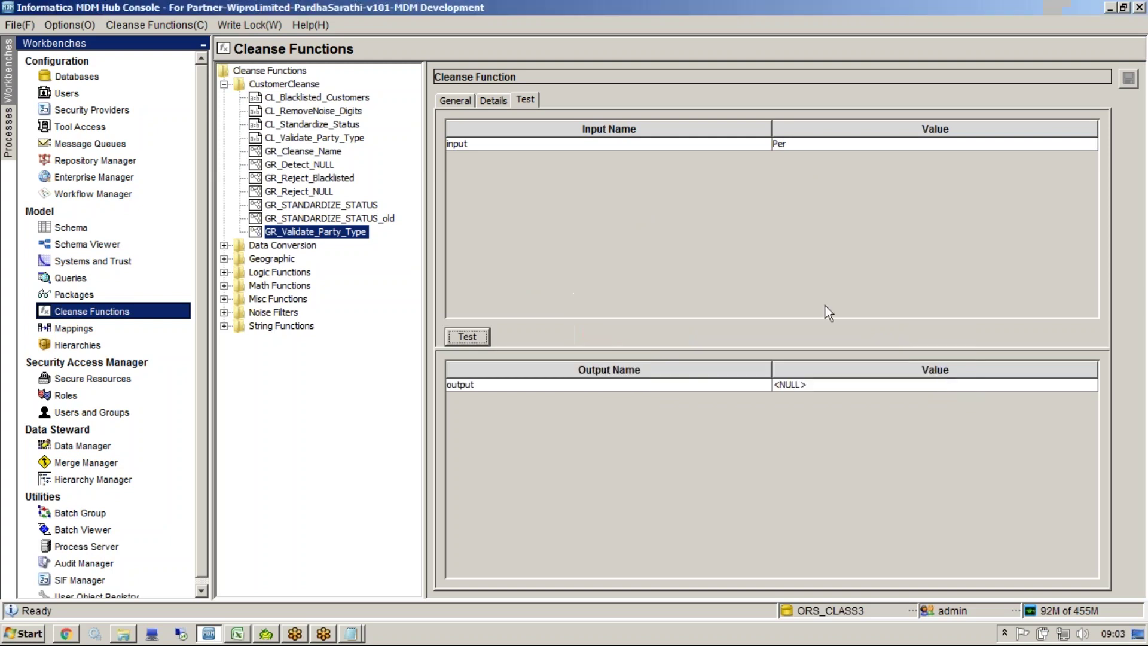
{"action": "left_click", "coordinate": [496, 100]}
{"action": "left_click", "coordinate": [519, 102]}
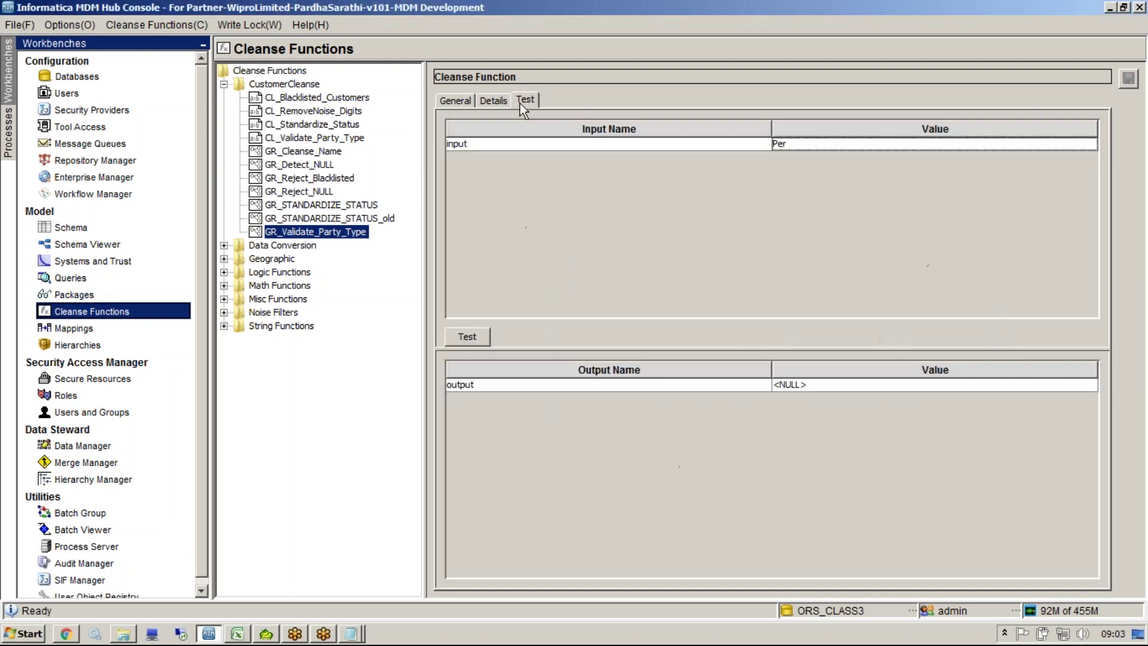
{"action": "left_click", "coordinate": [321, 138]}
Step: Add a Per → Person entry to the CL_Validate_Party_Type valid list
{"action": "left_click", "coordinate": [504, 99]}
{"action": "left_click", "coordinate": [770, 210]}
{"action": "left_click", "coordinate": [1079, 183]}
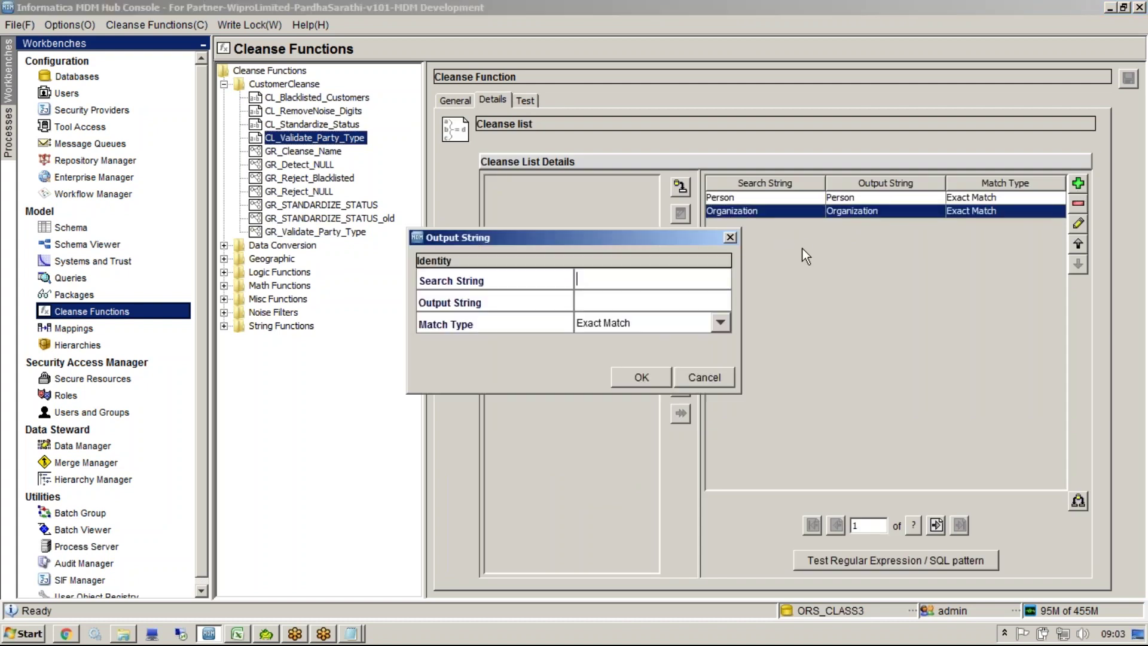
{"action": "type", "text": "Per"}
{"action": "key", "text": "Tab"}
{"action": "type", "text": "Person"}
{"action": "key", "text": "Return"}
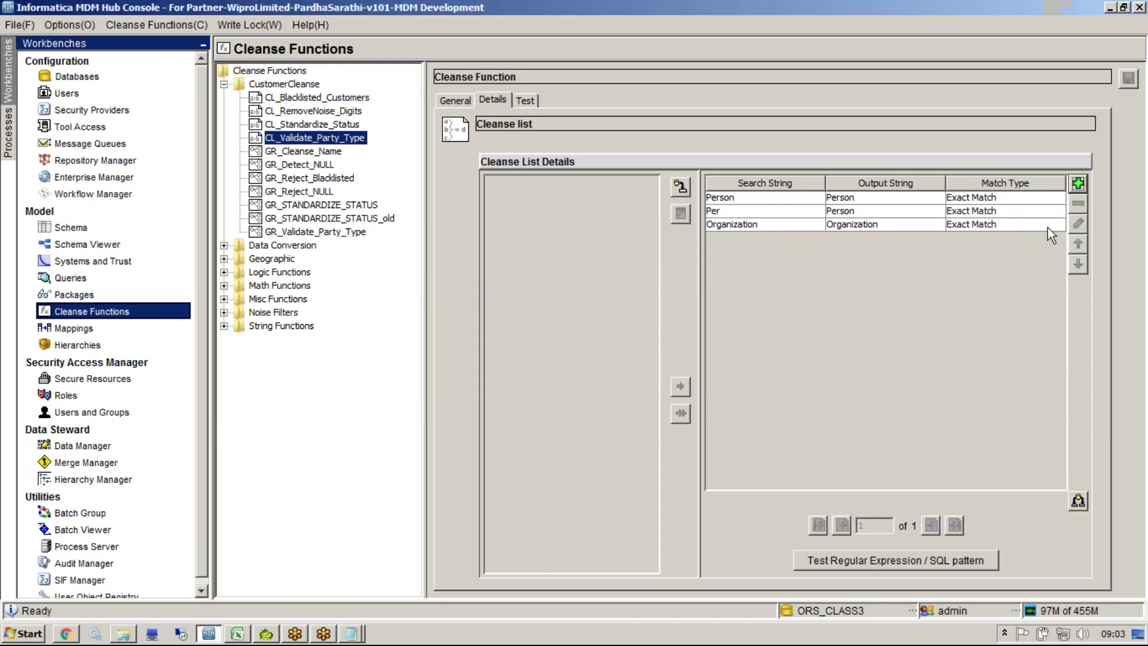
Step: Add an Org → Organization entry to the cleanse list
{"action": "left_click", "coordinate": [942, 226]}
{"action": "left_click", "coordinate": [1078, 224]}
{"action": "key", "text": "ctrl+c"}
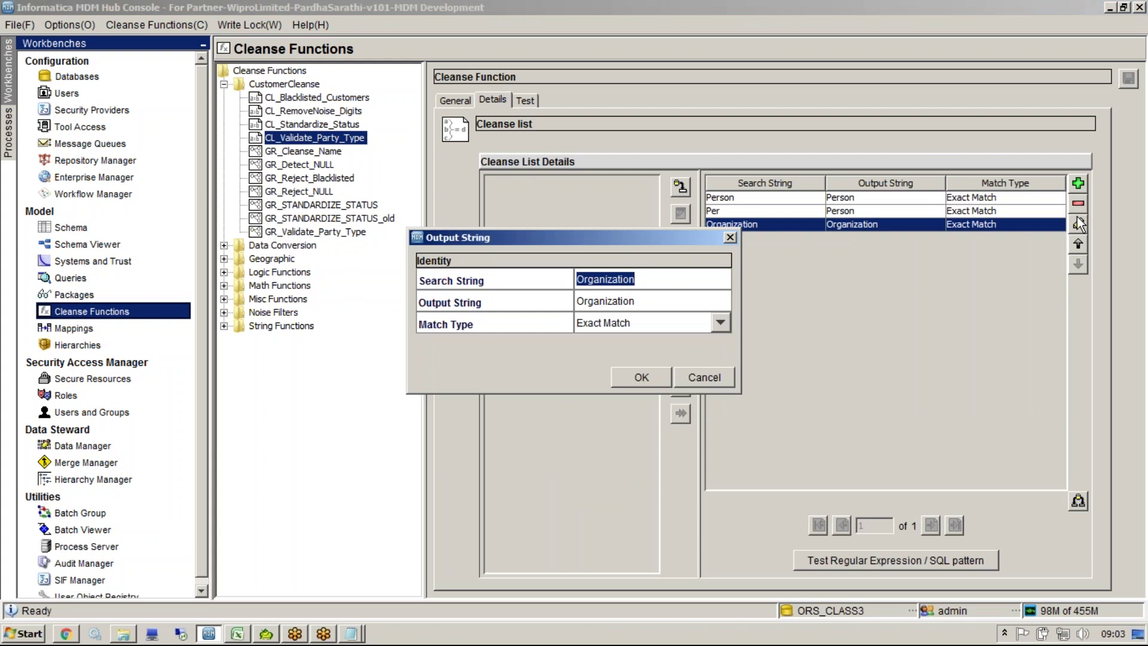
{"action": "type", "text": "'"}
{"action": "key", "text": "Escape"}
{"action": "key", "text": "Escape"}
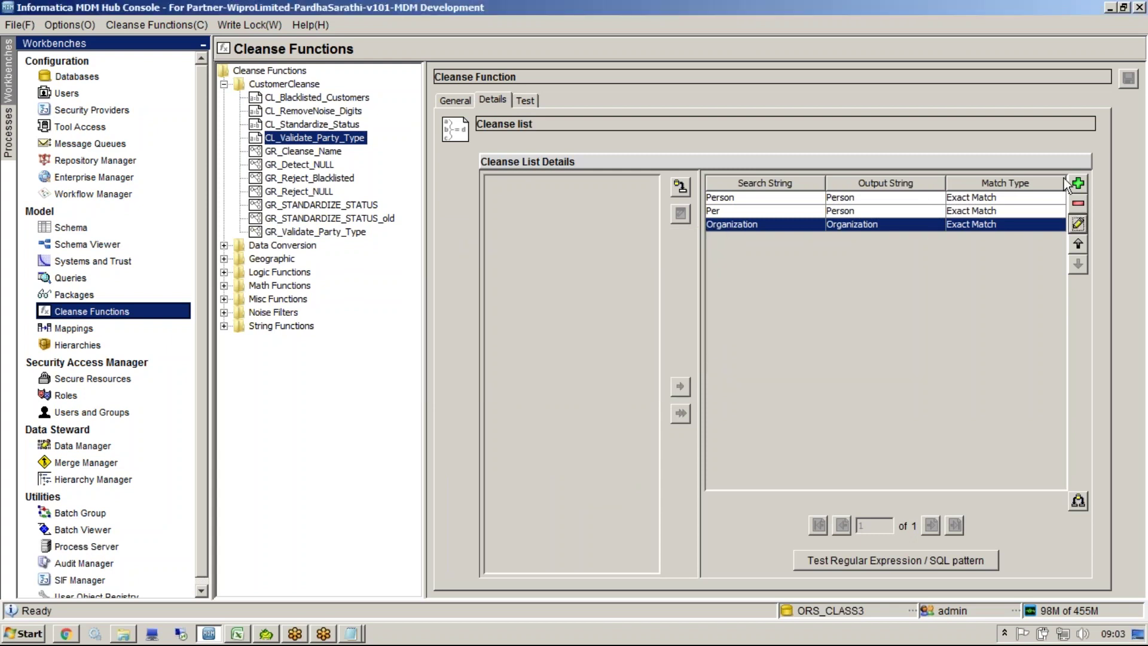
{"action": "left_click", "coordinate": [1080, 184]}
{"action": "type", "text": "o"}
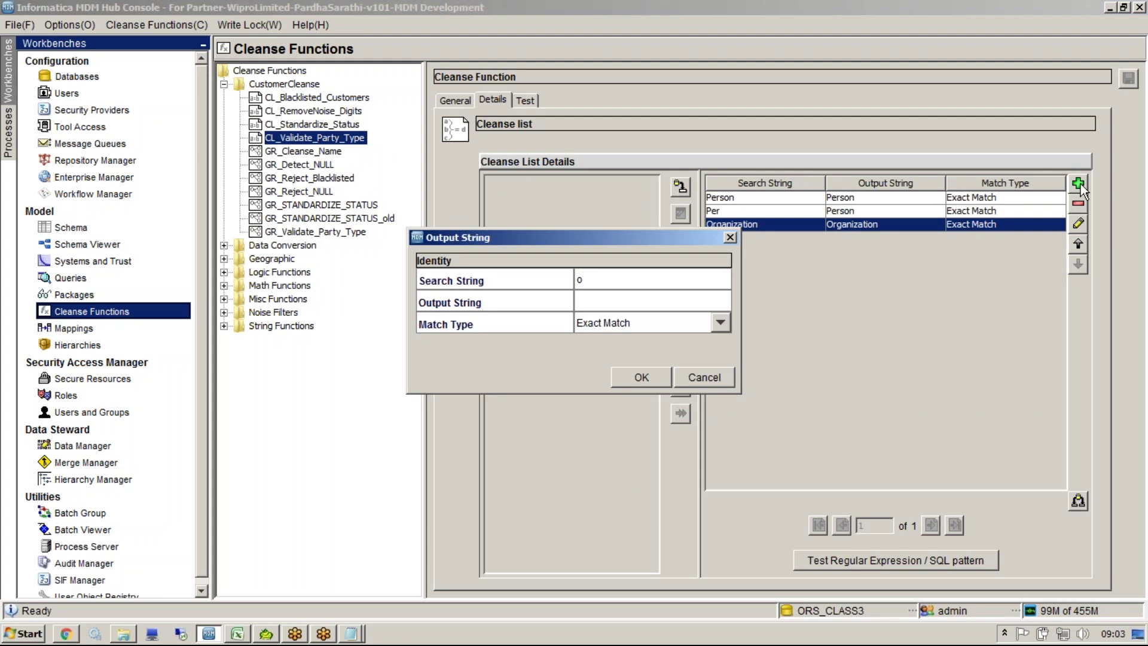
{"action": "key", "text": "BackSpace"}
{"action": "type", "text": "Org"}
{"action": "key", "text": "ctrl+v"}
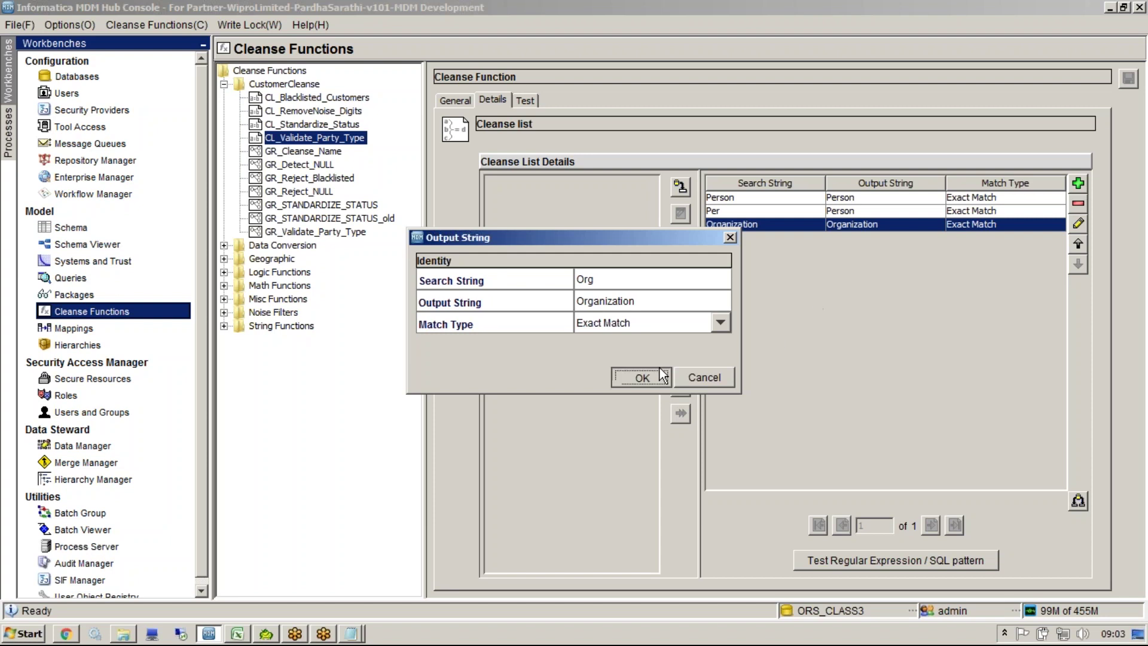
{"action": "left_click", "coordinate": [661, 368]}
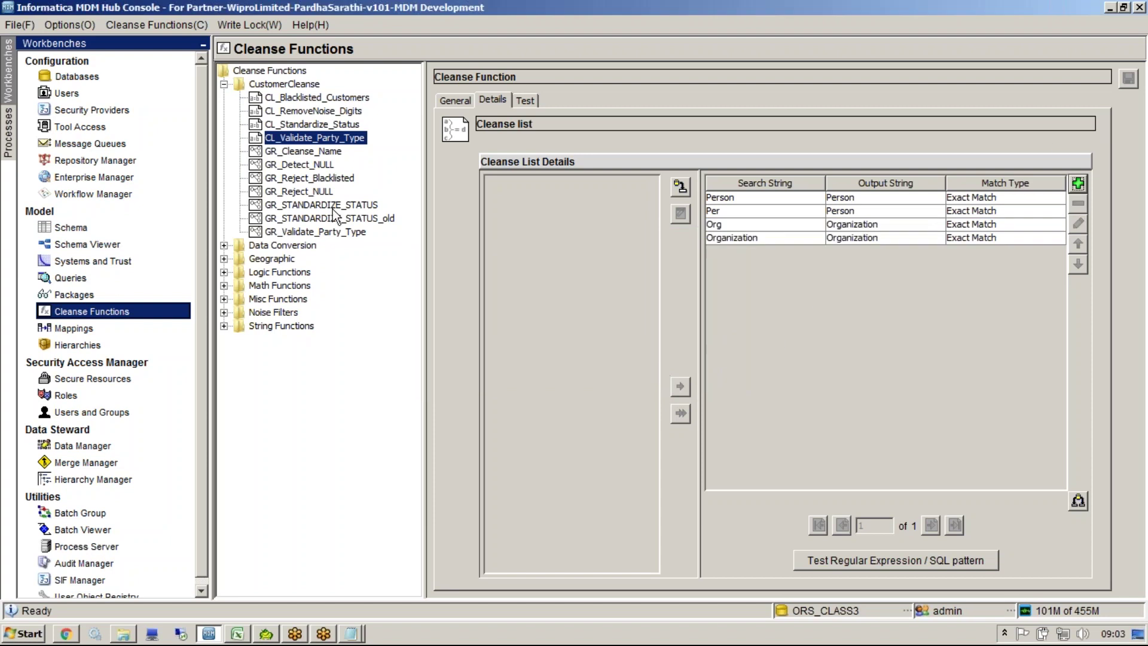
{"action": "left_click", "coordinate": [337, 233]}
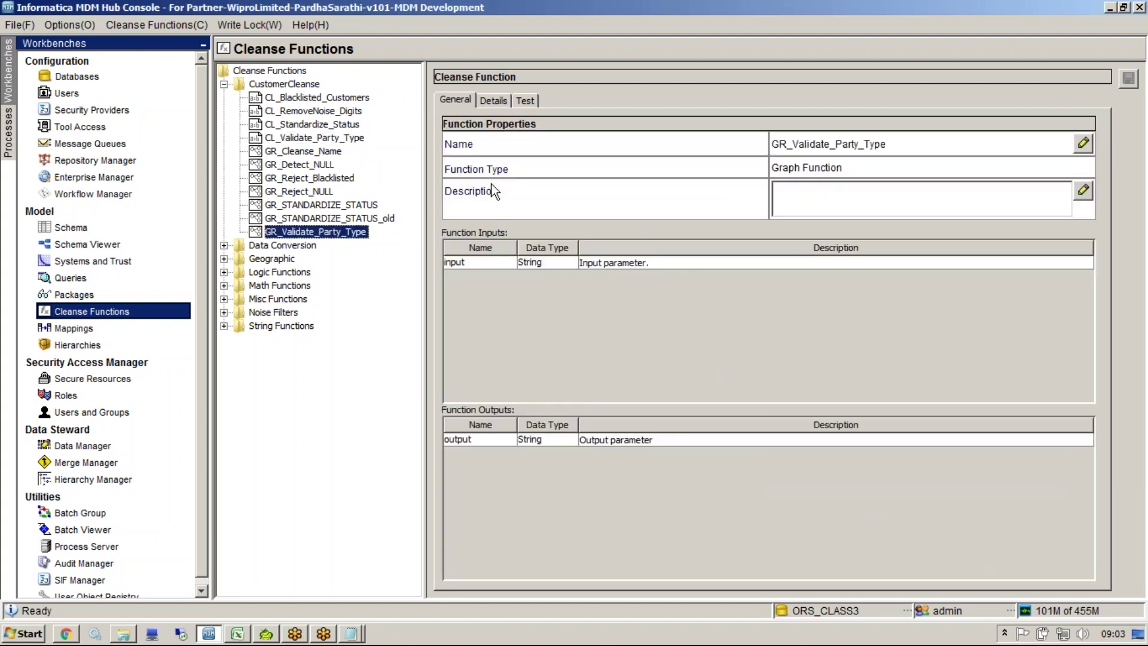
Step: Test GR_Validate_Party_Type with typed input 'Perl' and inspect the returned output value
{"action": "left_click", "coordinate": [524, 100]}
{"action": "left_click", "coordinate": [790, 145]}
{"action": "type", "text": "Perl"}
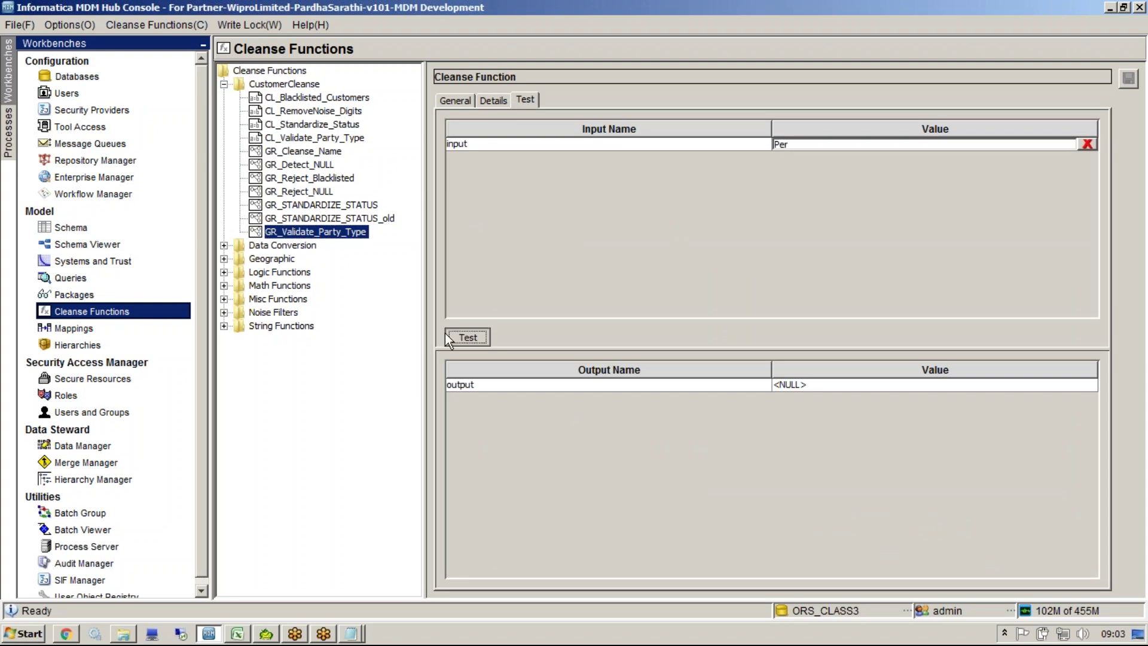
{"action": "left_click", "coordinate": [460, 336]}
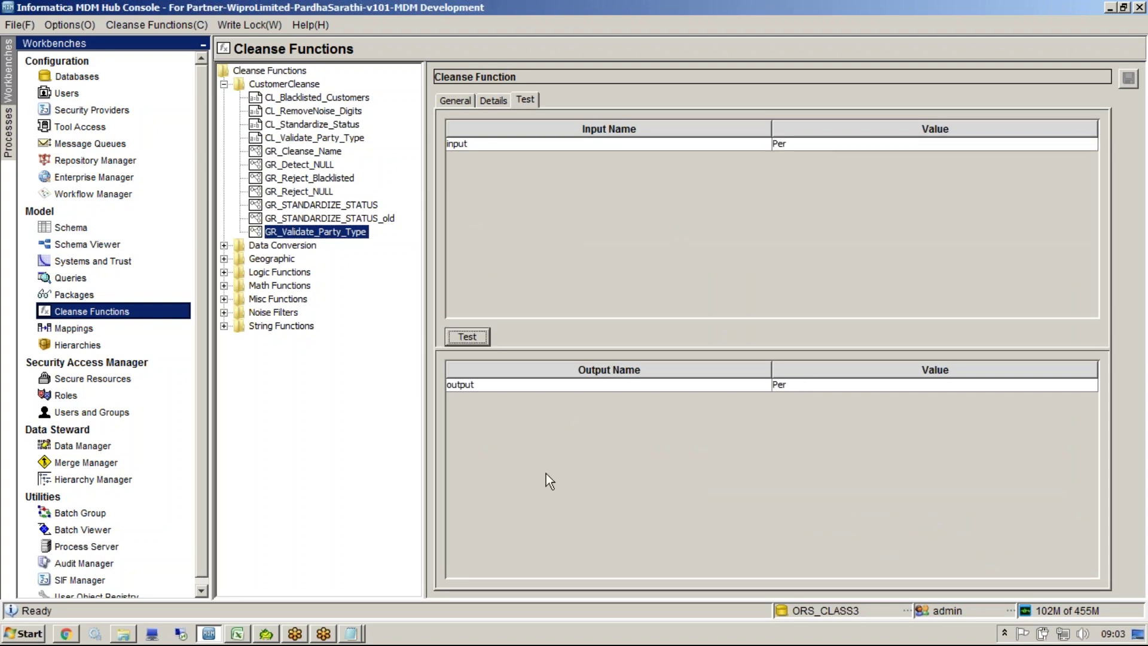
{"action": "left_click", "coordinate": [759, 386]}
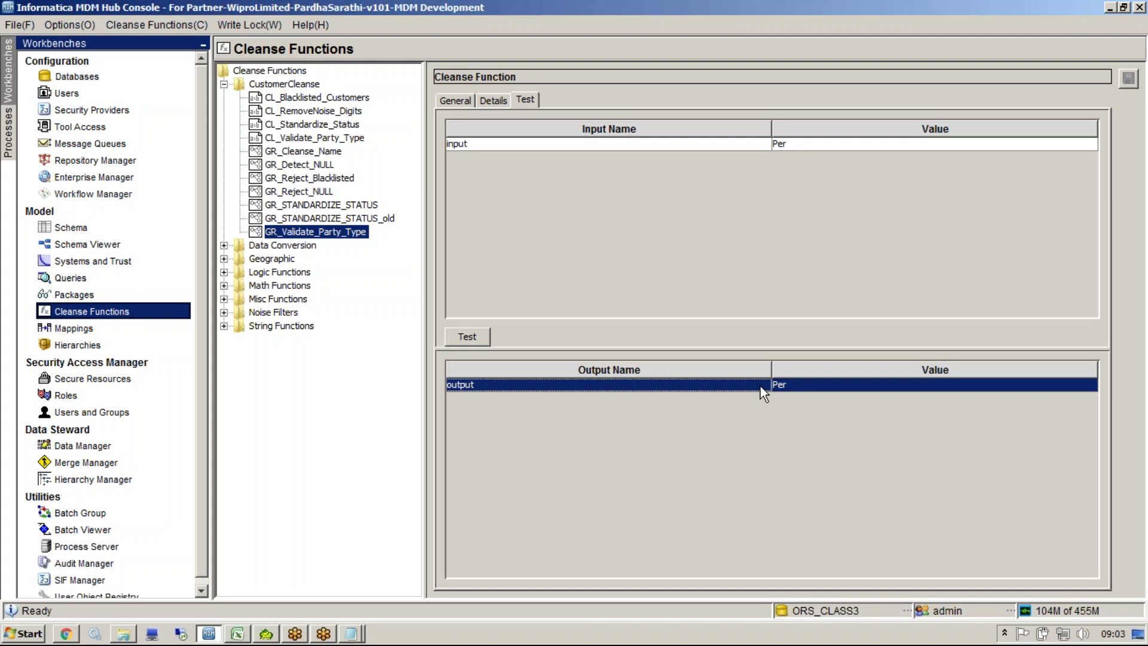
{"action": "left_click", "coordinate": [779, 385]}
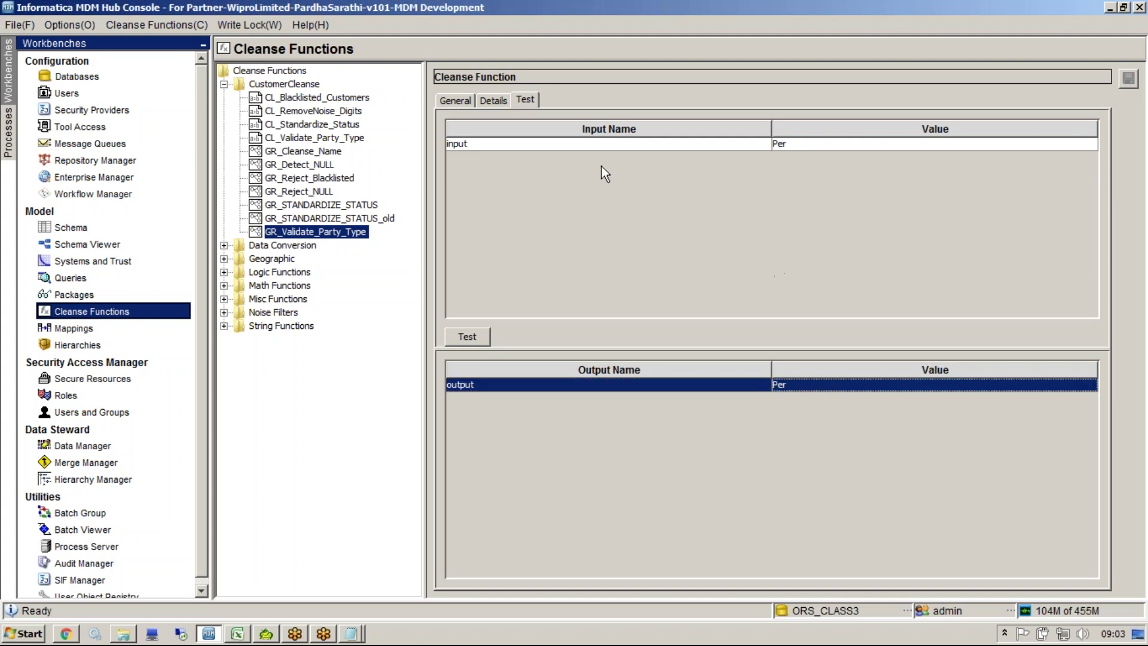
{"action": "left_click", "coordinate": [496, 100]}
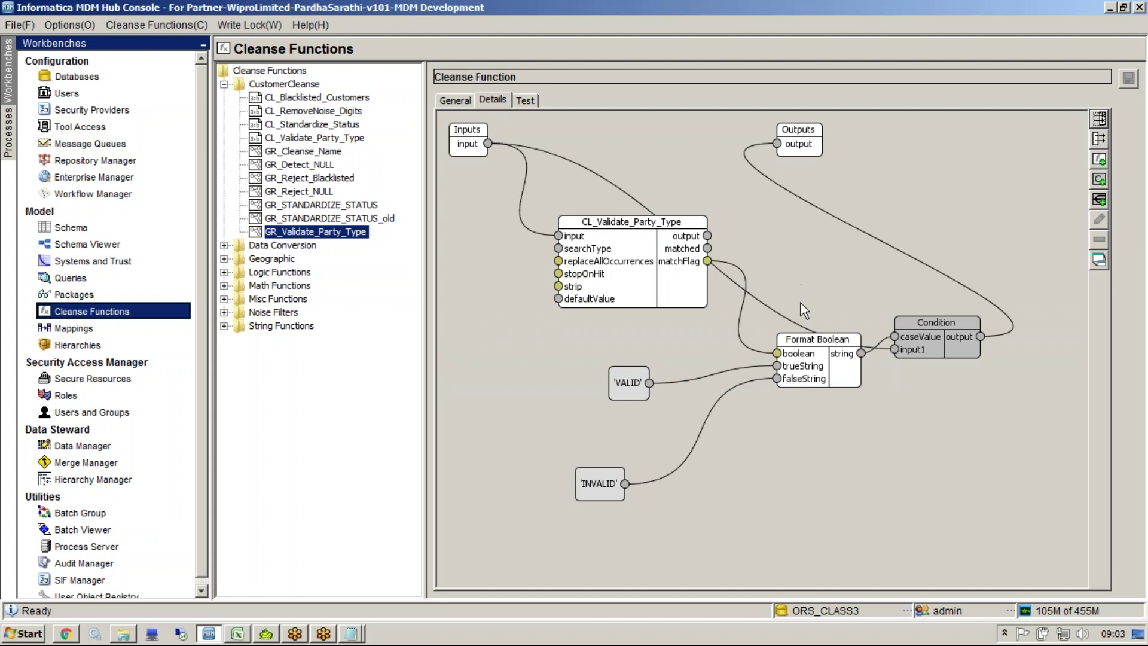
Step: Replace the raw input link to Condition input1 with CL_Validate_Party_Type's output and save
{"action": "left_click_drag", "start_coordinate": [630, 250], "coordinate": [580, 301]}
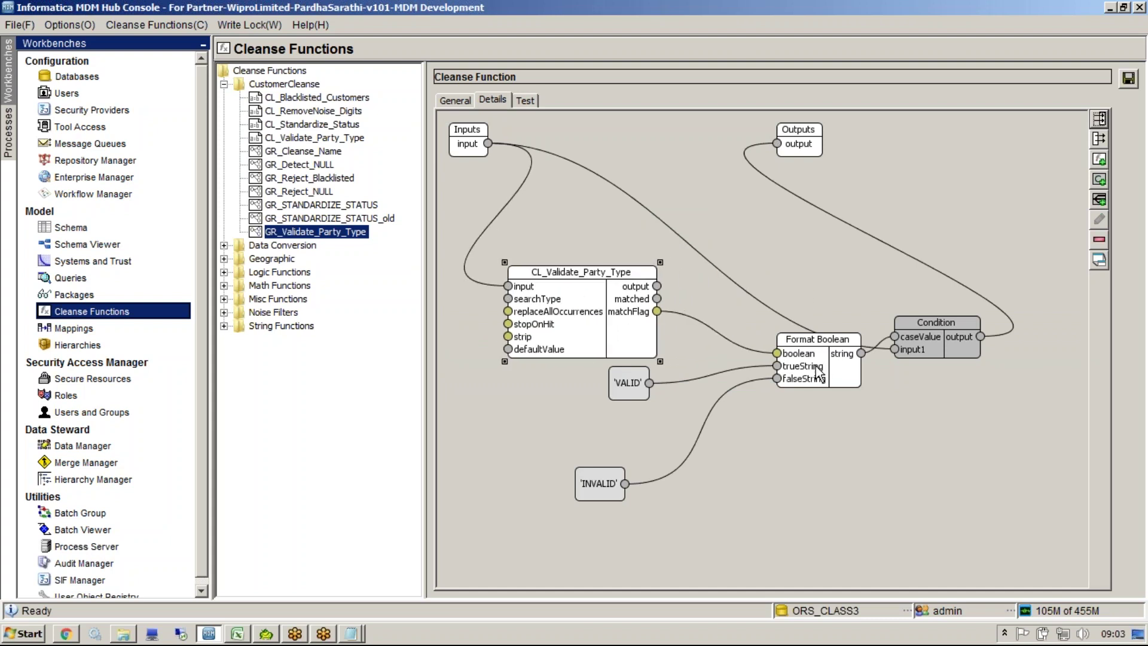
{"action": "left_click_drag", "start_coordinate": [817, 368], "coordinate": [774, 397]}
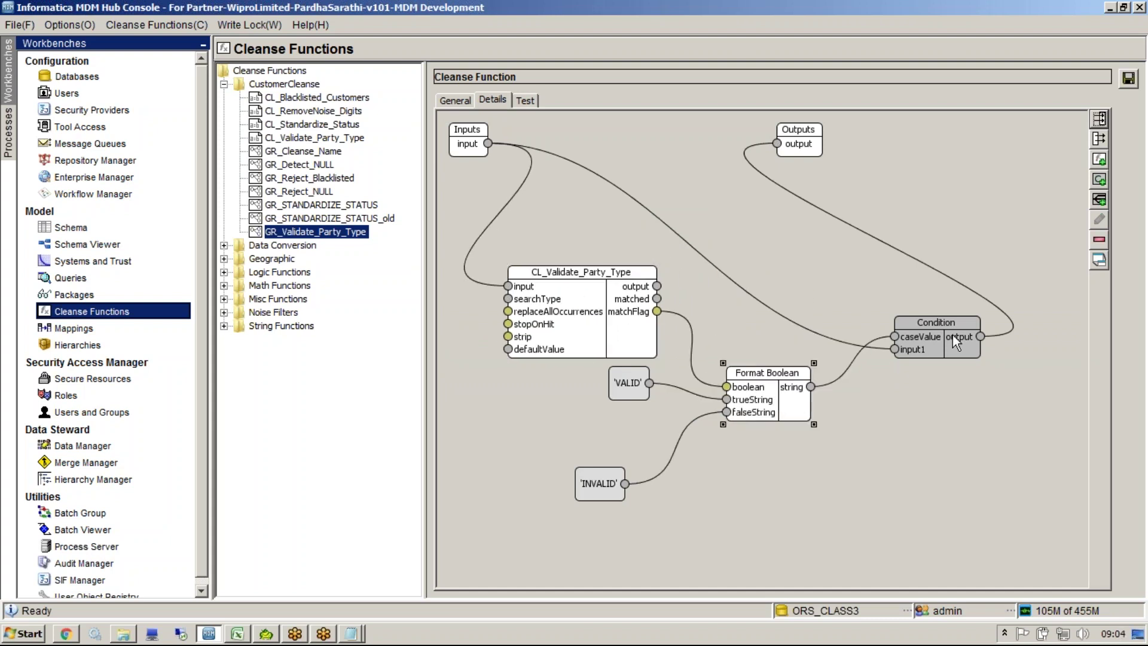
{"action": "left_click", "coordinate": [842, 343]}
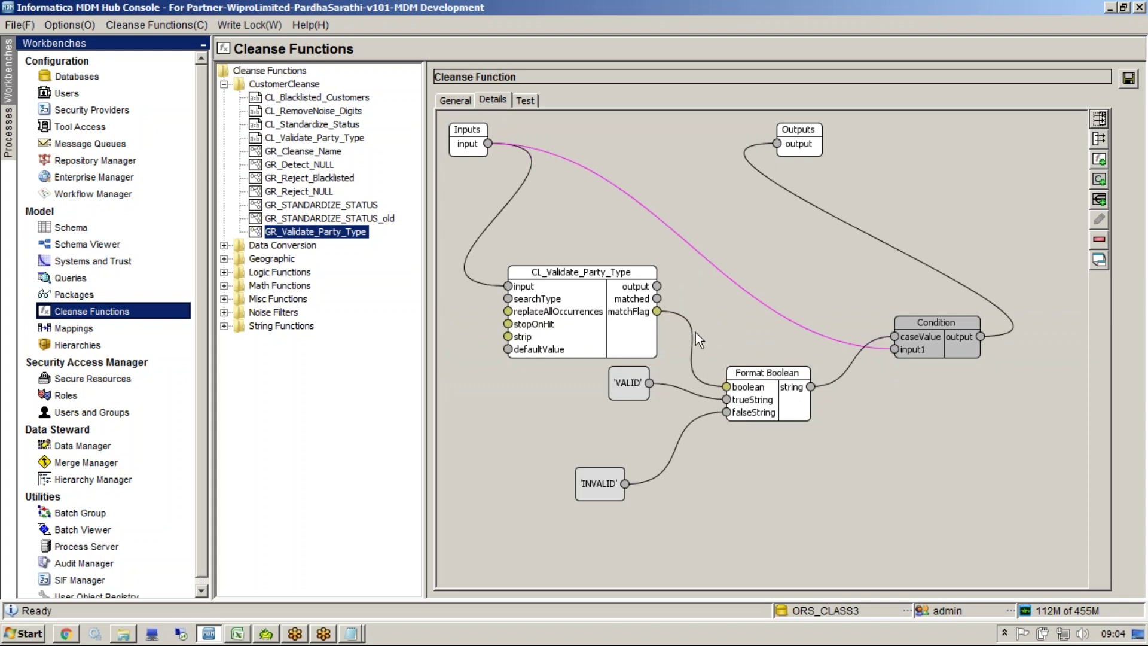
{"action": "left_click_drag", "start_coordinate": [657, 287], "coordinate": [896, 349]}
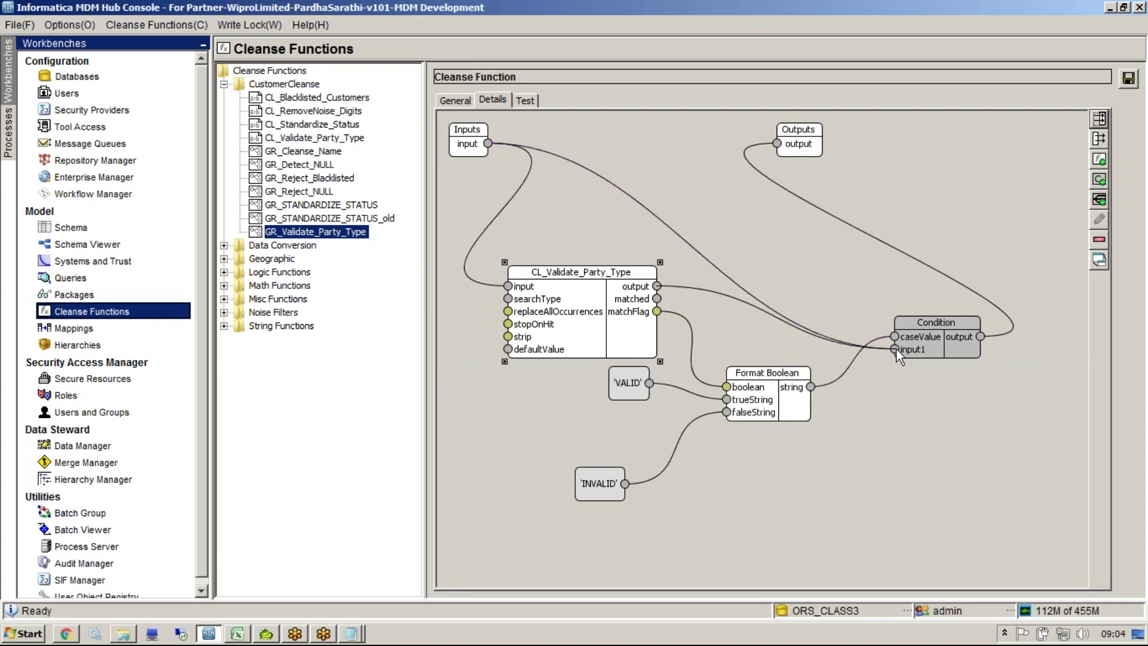
{"action": "left_click", "coordinate": [687, 246]}
{"action": "key", "text": "Delete"}
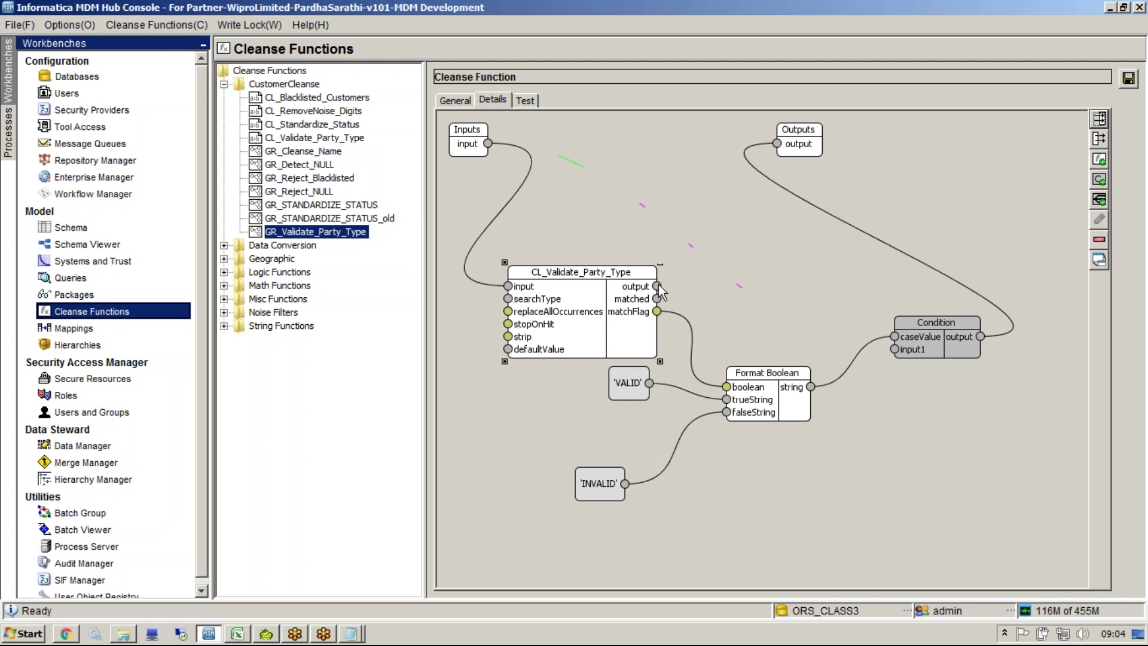
{"action": "left_click_drag", "start_coordinate": [657, 286], "coordinate": [896, 348]}
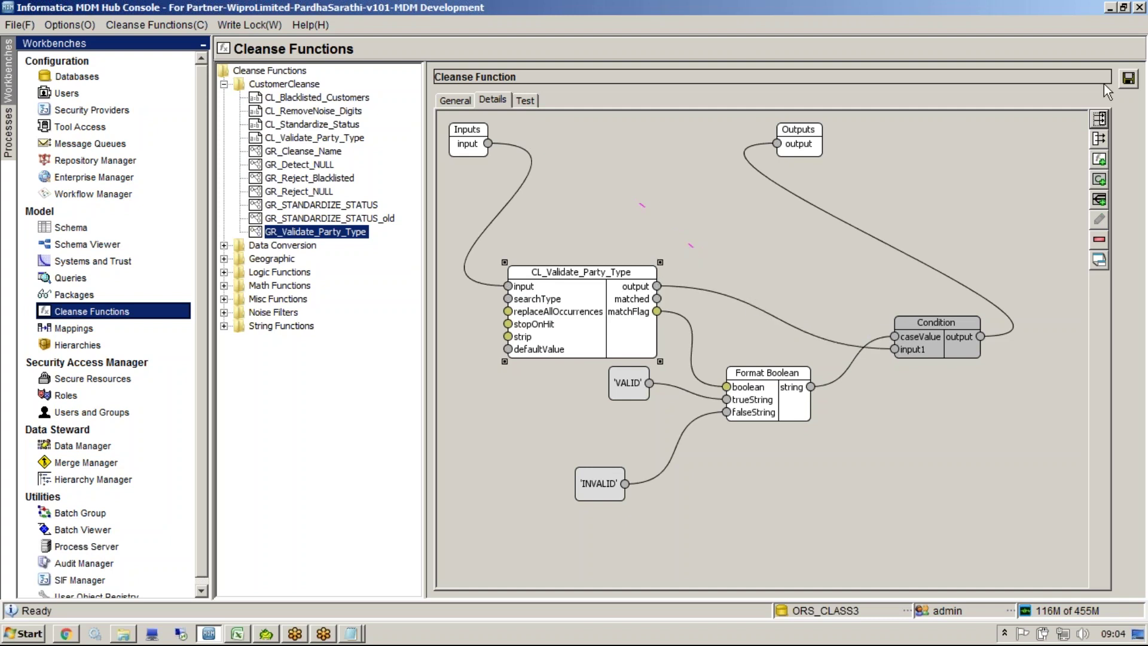
{"action": "left_click", "coordinate": [1130, 77]}
Step: Rerun the test with input Per, which now returns Person
{"action": "left_click", "coordinate": [527, 100]}
{"action": "left_click", "coordinate": [500, 99]}
{"action": "left_click", "coordinate": [529, 101]}
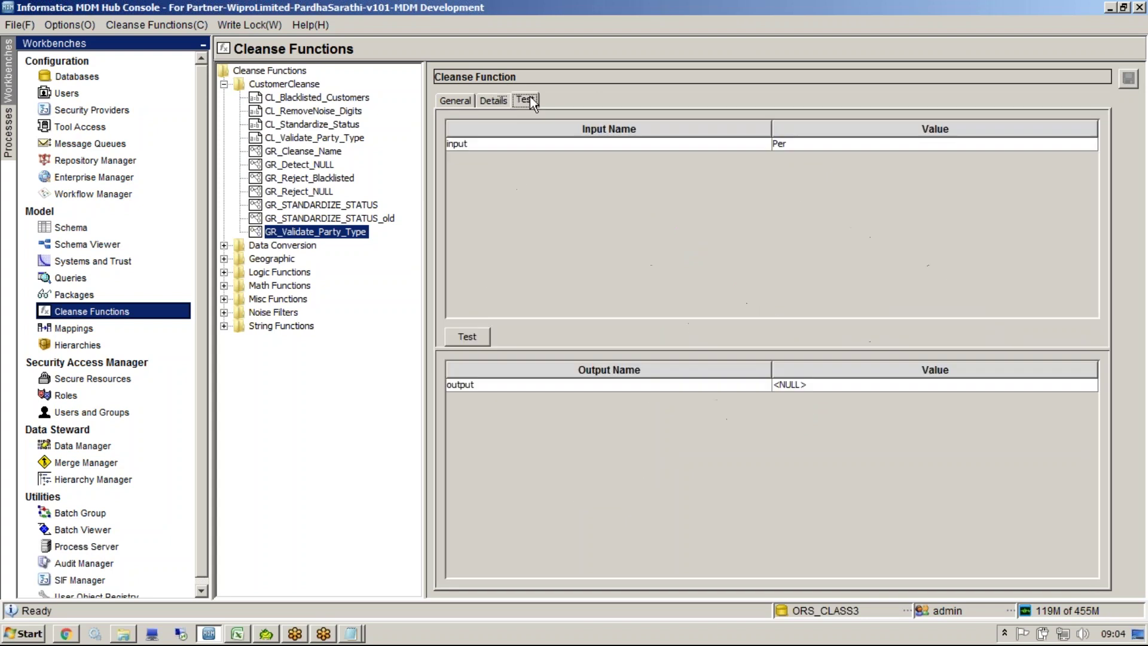
{"action": "left_click", "coordinate": [463, 333]}
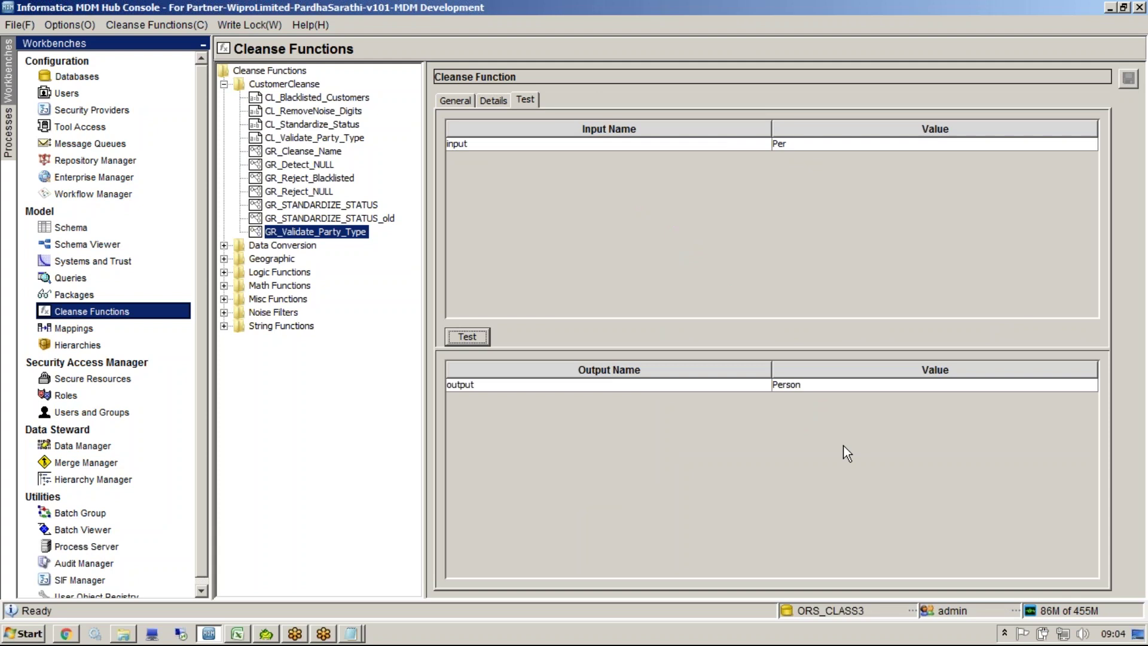
{"action": "left_click", "coordinate": [103, 332]}
Step: Add the GR_Validate_Party_Type function from the CustomerCleanse group to the mapping
{"action": "right_click", "coordinate": [582, 381]}
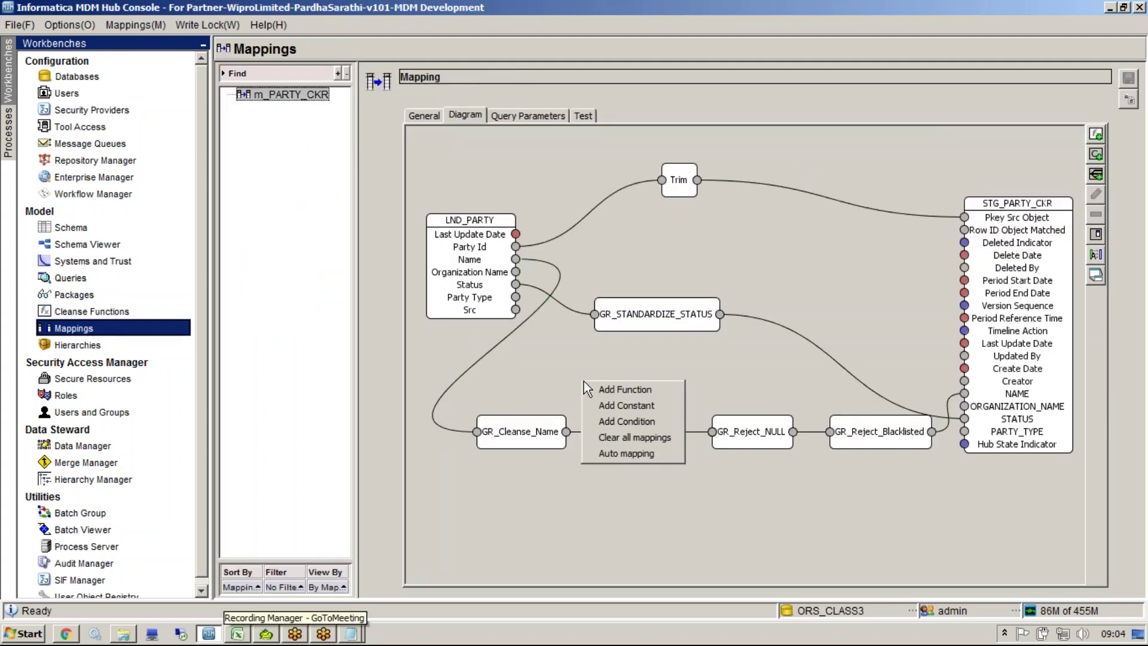
{"action": "left_click", "coordinate": [636, 390]}
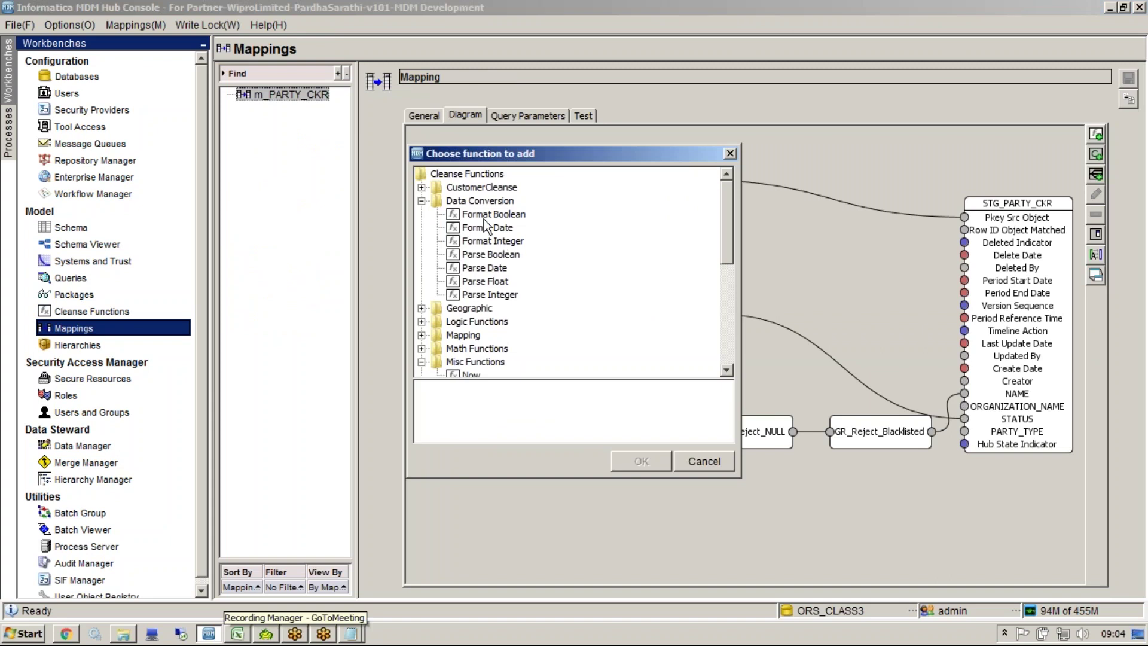
{"action": "double_click", "coordinate": [481, 202]}
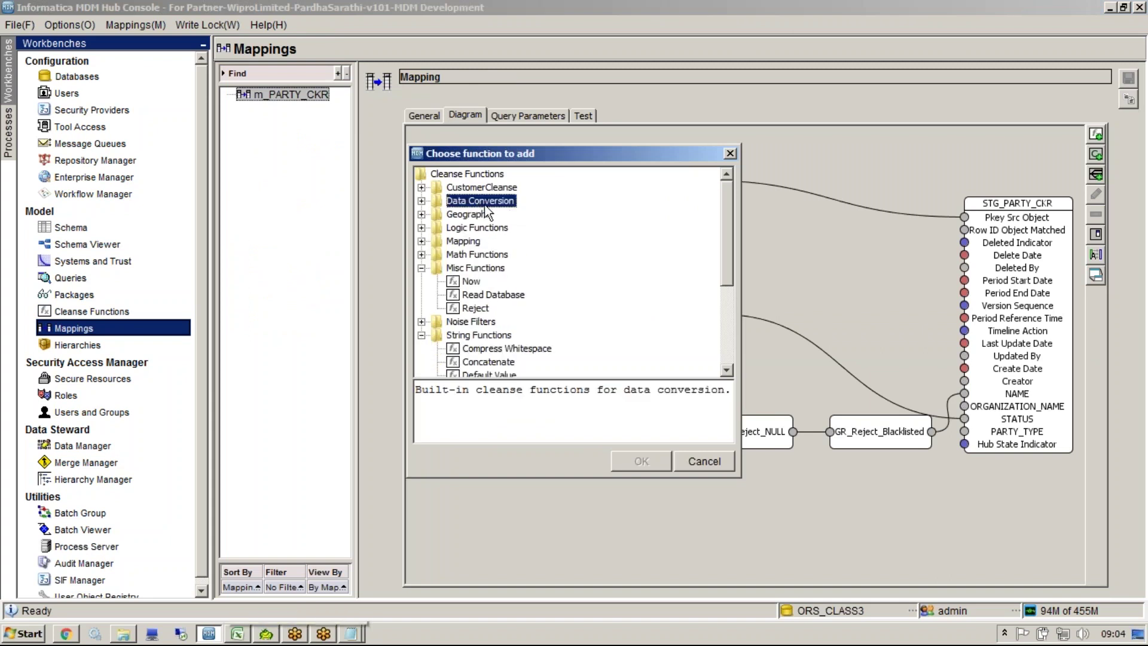
{"action": "double_click", "coordinate": [482, 188]}
{"action": "left_click", "coordinate": [518, 336]}
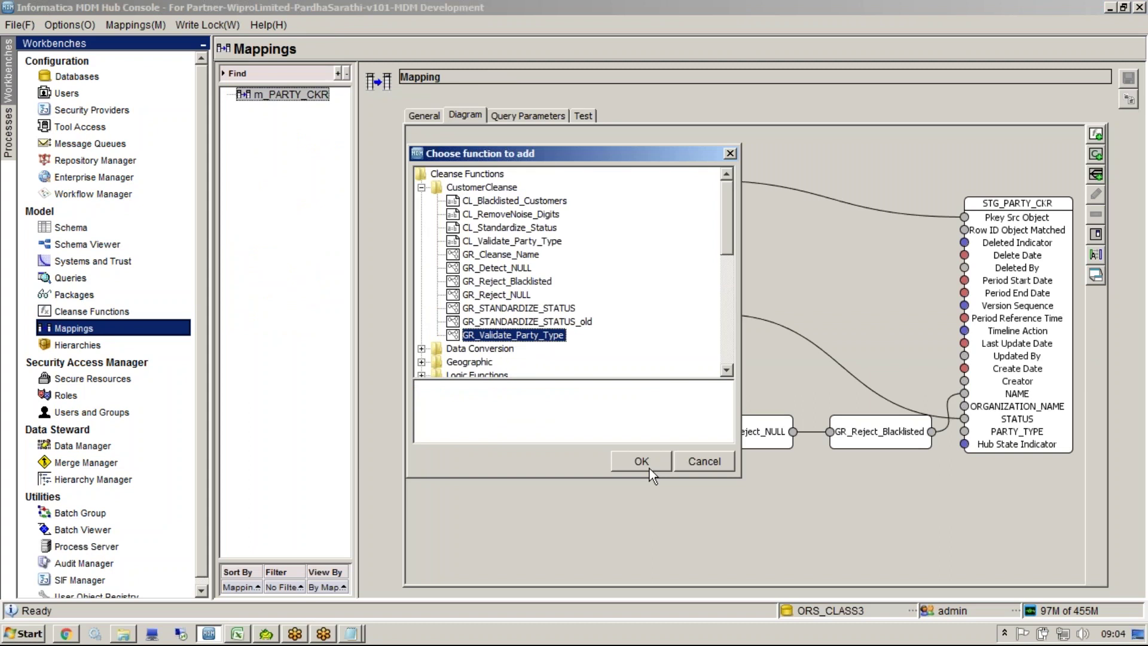
{"action": "left_click", "coordinate": [644, 461]}
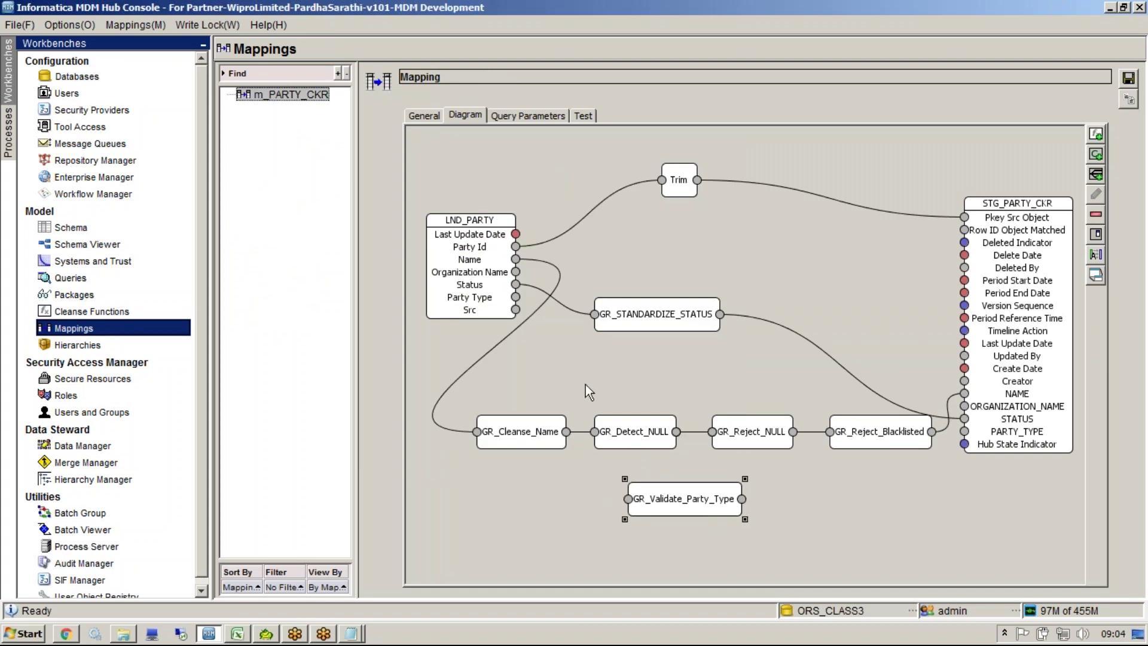
Step: Link Party Type through GR_Validate_Party_Type to PARTY_TYPE and save the mapping
{"action": "mouse_move", "coordinate": [516, 297]}
{"action": "left_mouse_down"}
{"action": "mouse_move", "coordinate": [644, 517]}
{"action": "mouse_move", "coordinate": [628, 499]}
{"action": "mouse_move", "coordinate": [652, 473]}
{"action": "mouse_move", "coordinate": [646, 383]}
{"action": "mouse_move", "coordinate": [624, 372]}
{"action": "left_mouse_up"}
{"action": "left_click_drag", "start_coordinate": [708, 364], "coordinate": [967, 389]}
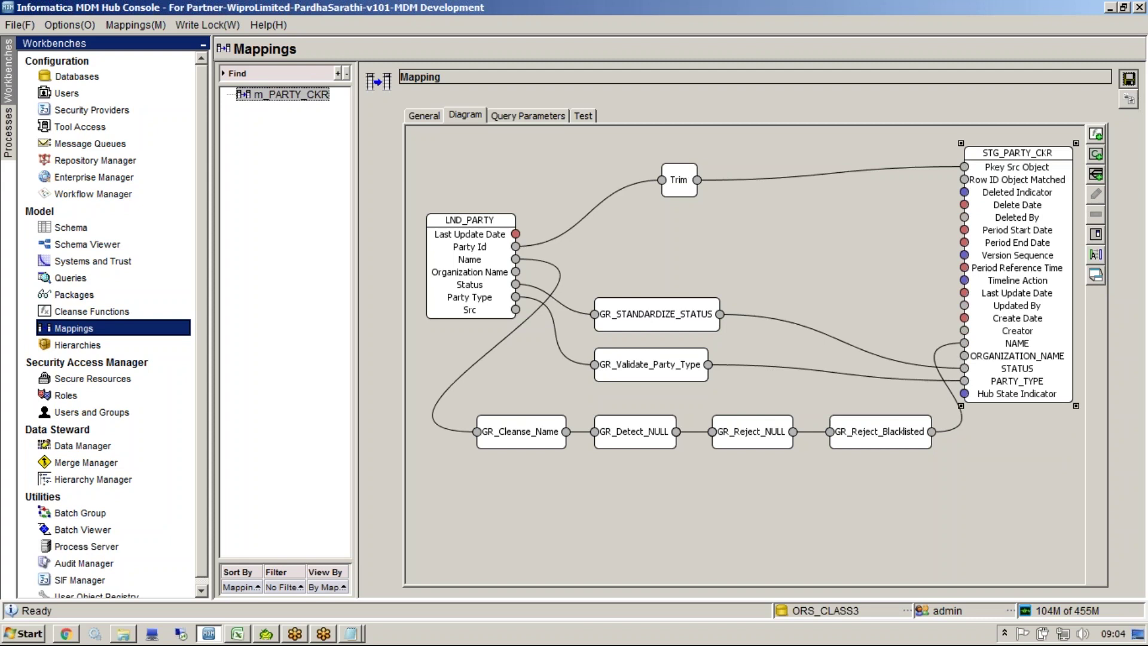
{"action": "left_click", "coordinate": [1129, 79]}
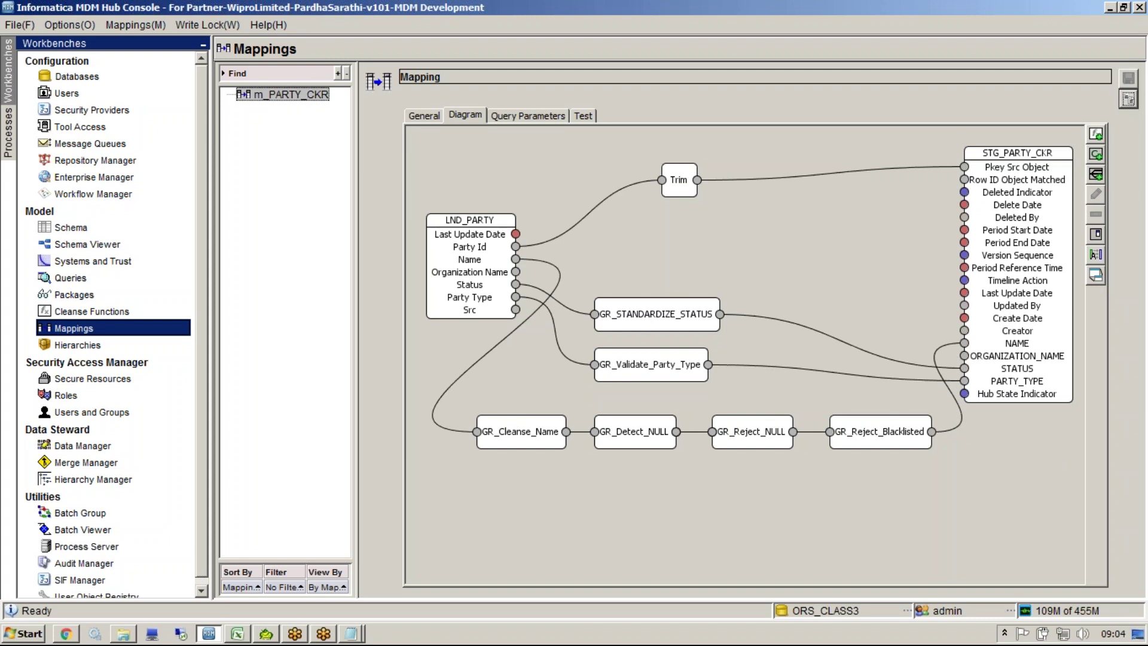
Step: Check the LAST_UPDATE_DATE rule in row 8, then link Last Update Date directly to staging Last Update Date
{"action": "left_click", "coordinate": [231, 628]}
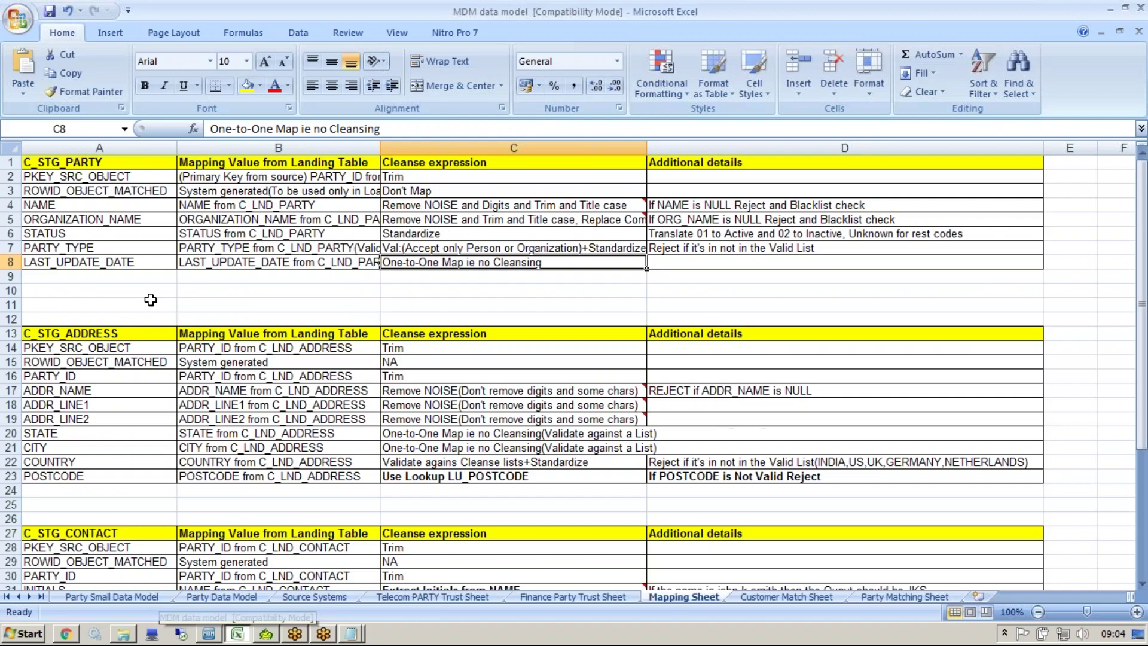
{"action": "left_click", "coordinate": [72, 163]}
{"action": "double_click", "coordinate": [114, 264]}
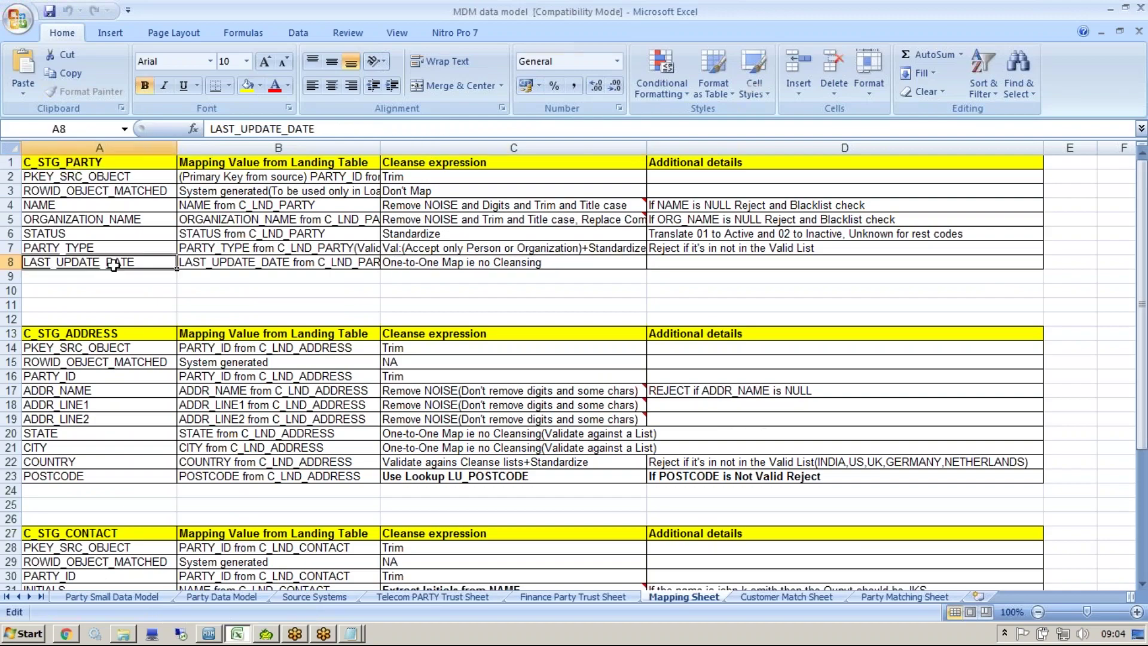
{"action": "left_click", "coordinate": [239, 634]}
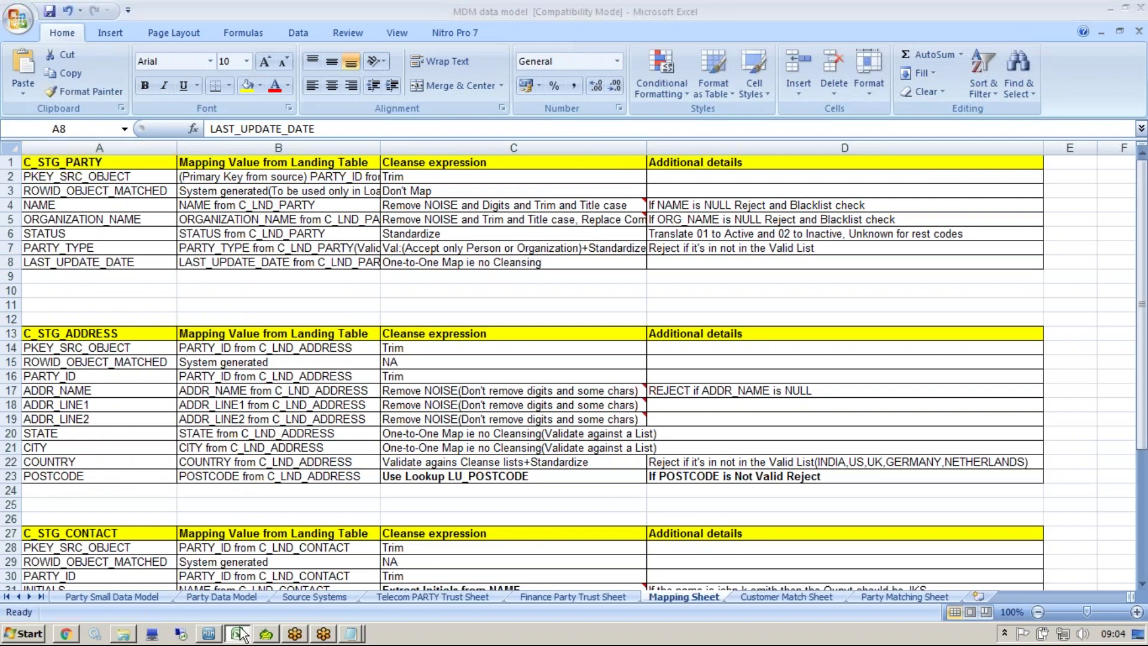
{"action": "left_click_drag", "start_coordinate": [515, 234], "coordinate": [965, 293]}
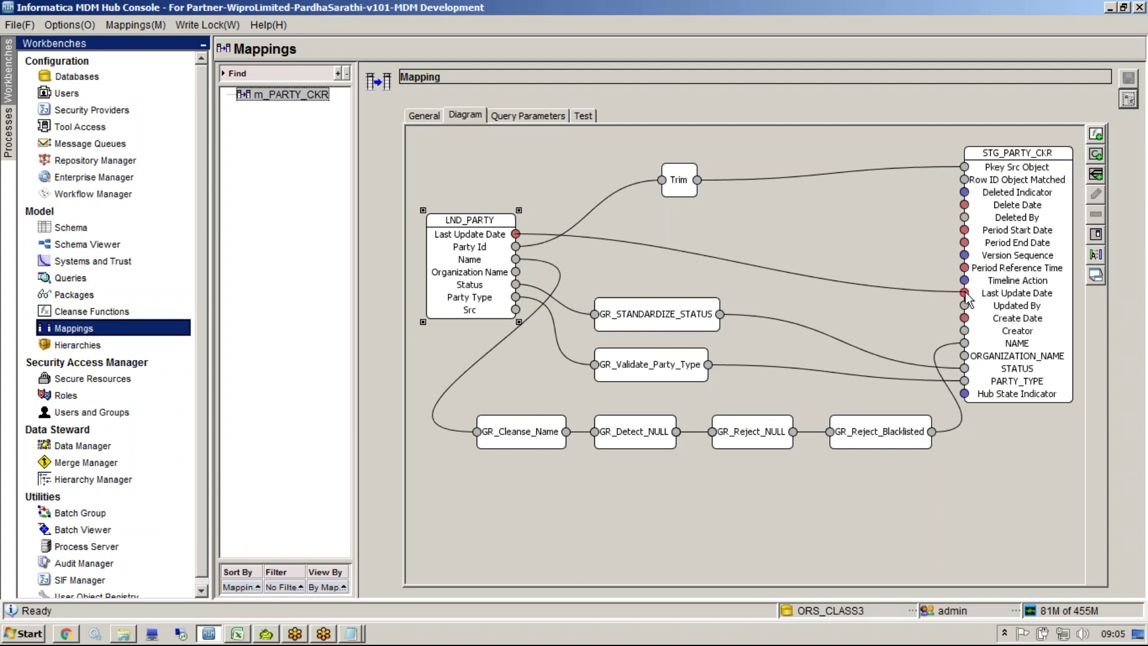
Step: Auto-map matching columns such as Organization Name into STG_PARTY_CKR and save m_PARTY_CKR
{"action": "right_click", "coordinate": [766, 233]}
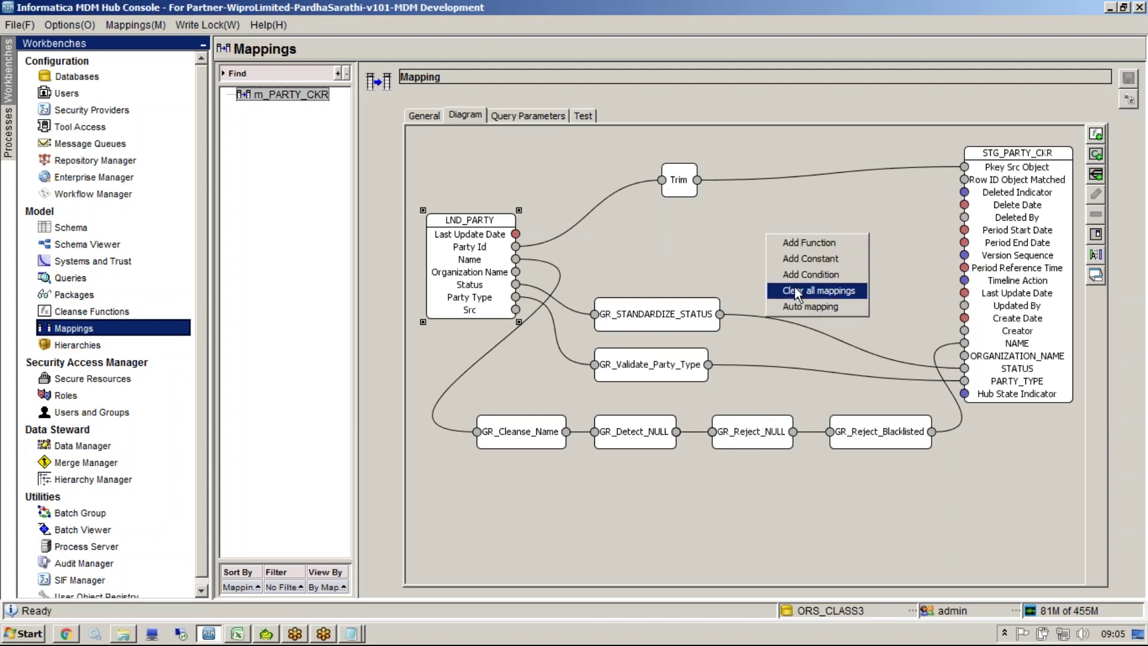
{"action": "left_click", "coordinate": [798, 304]}
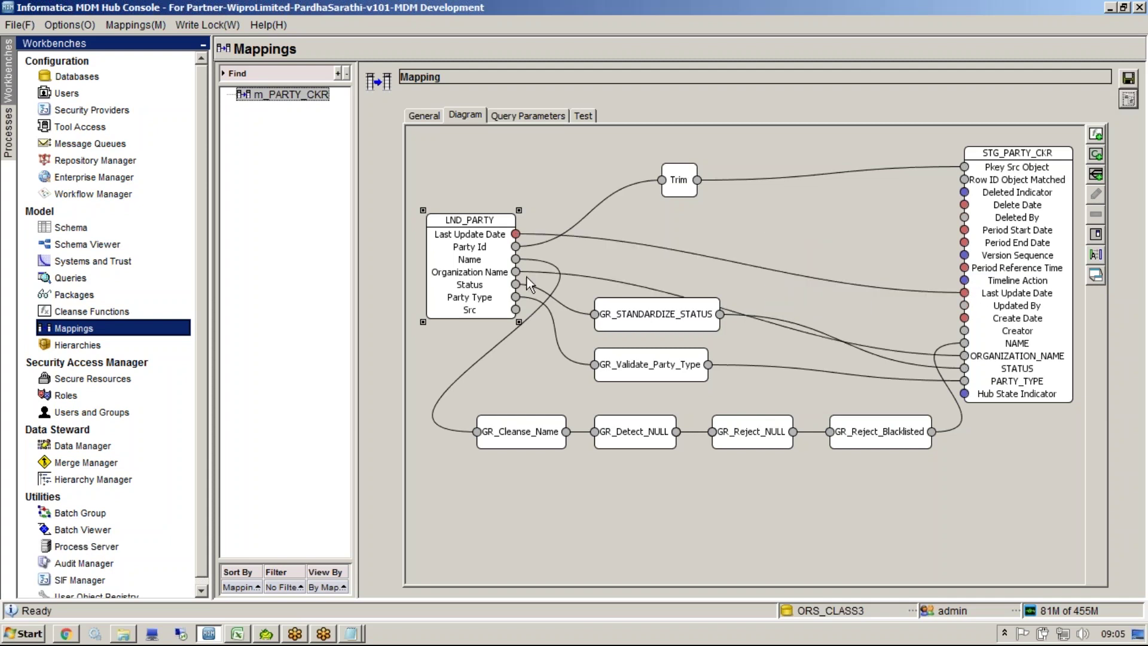
{"action": "left_click", "coordinate": [749, 258]}
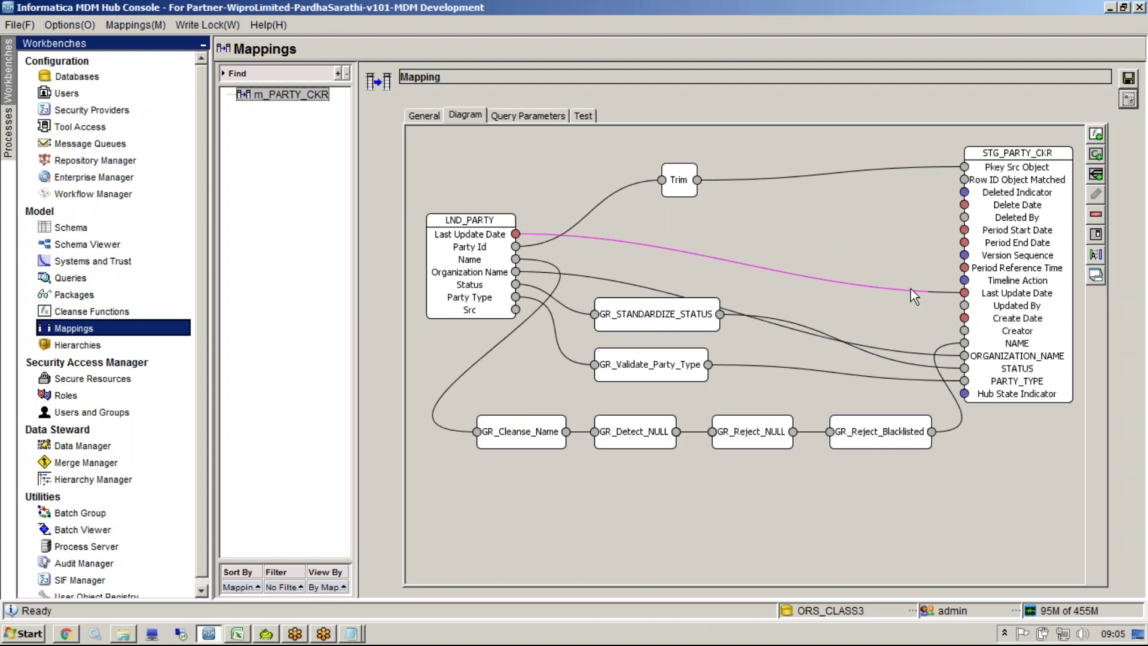
{"action": "left_click_drag", "start_coordinate": [1017, 153], "coordinate": [984, 153]}
{"action": "left_click", "coordinate": [1129, 78]}
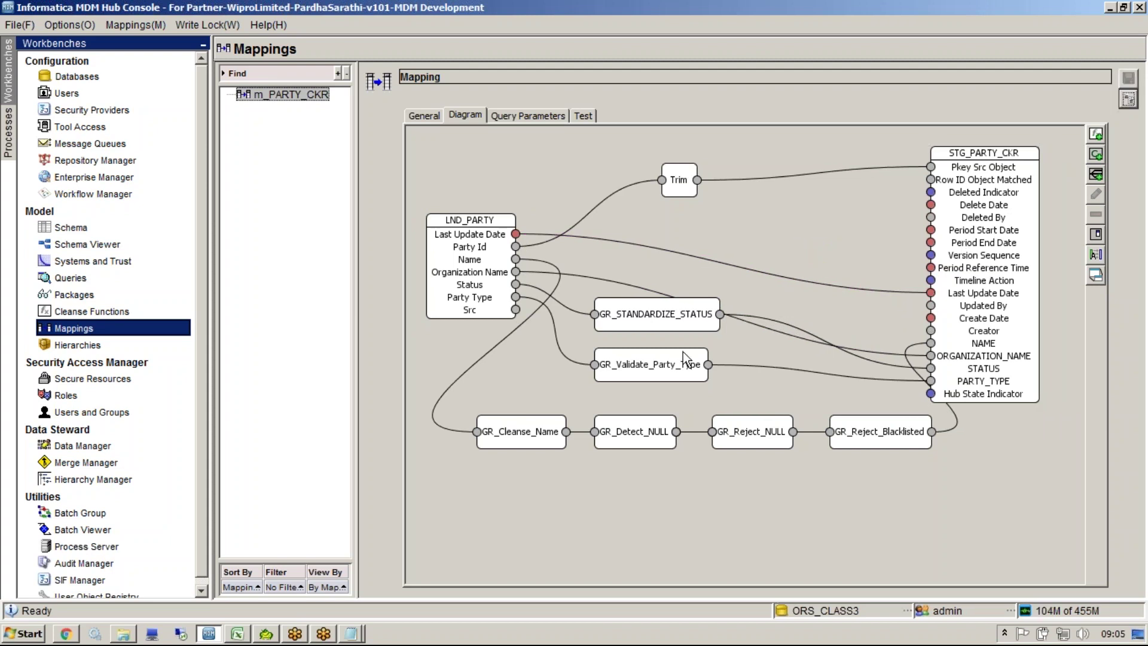
Step: Enable the mapping's query condition and enter SRC='CKR' as the condition
{"action": "left_click", "coordinate": [516, 118]}
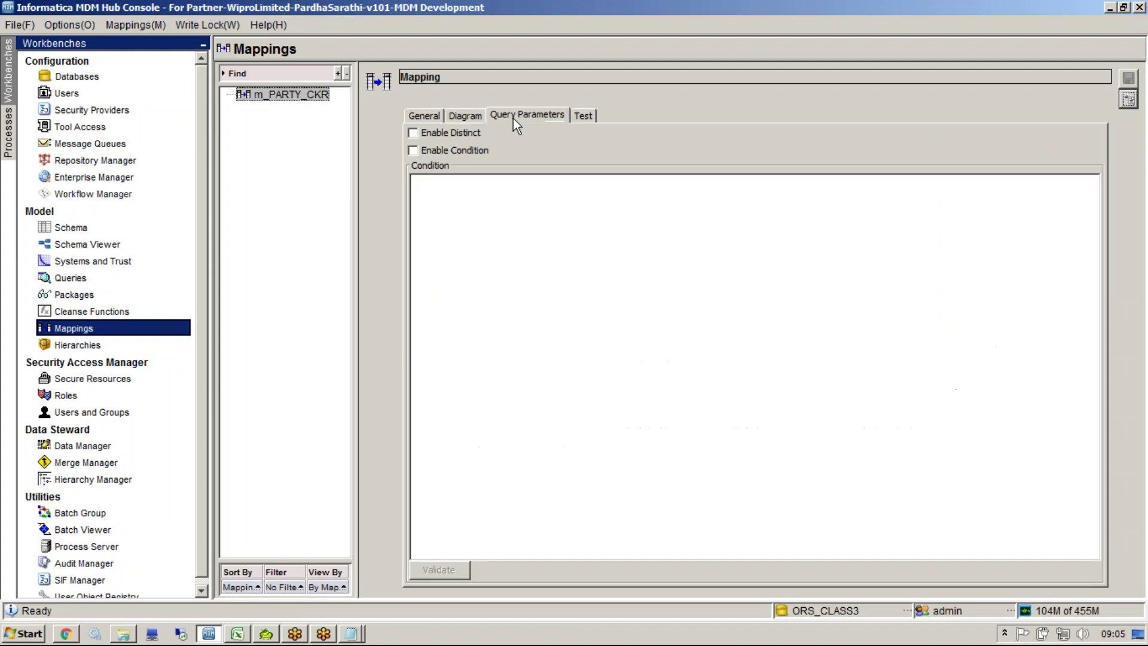
{"action": "left_click", "coordinate": [412, 150]}
{"action": "left_click", "coordinate": [466, 209]}
{"action": "type", "text": "SRC"}
{"action": "type", "text": "="}
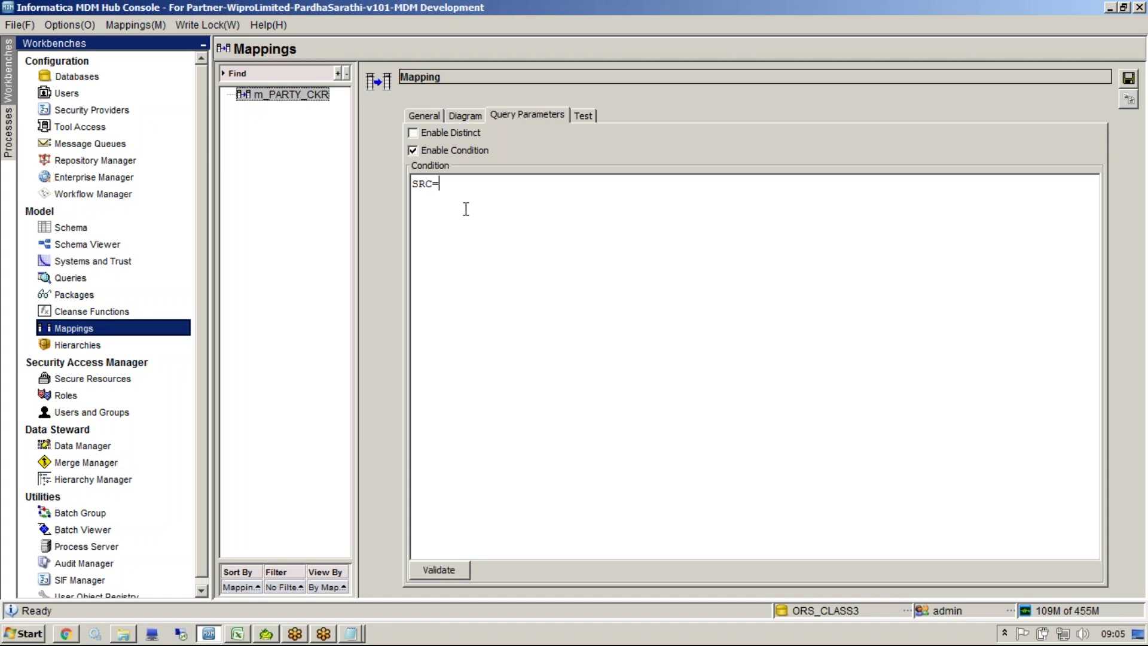
{"action": "type", "text": "'CKR'"}
{"action": "key", "text": "ctrl+a"}
{"action": "left_click", "coordinate": [450, 116]}
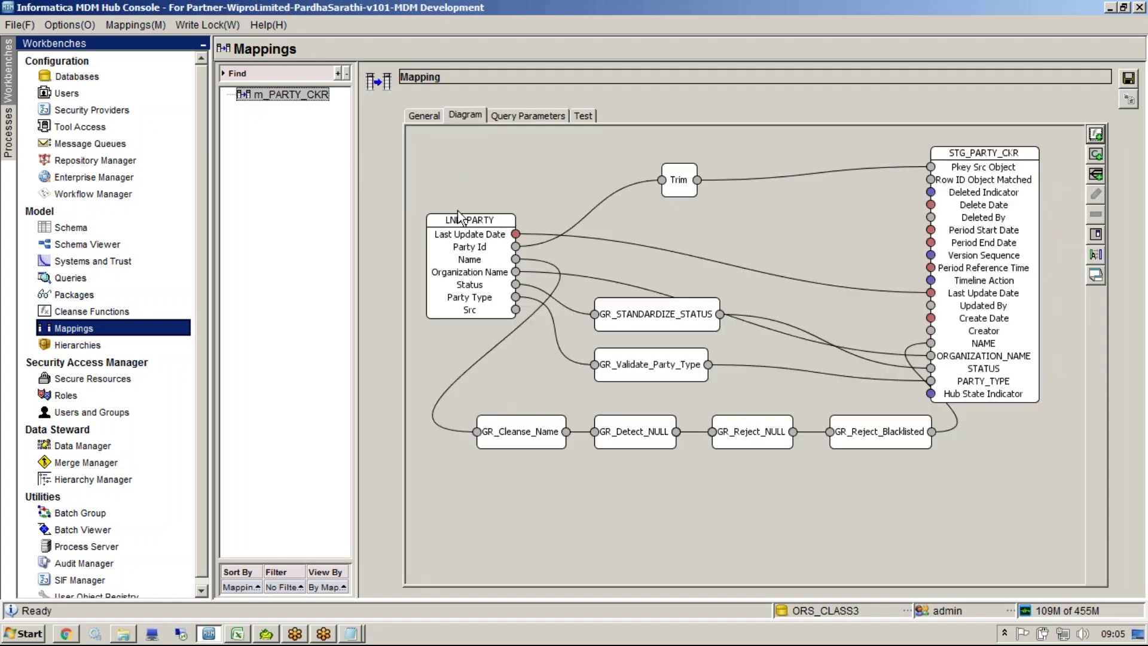
{"action": "left_click", "coordinate": [23, 633]}
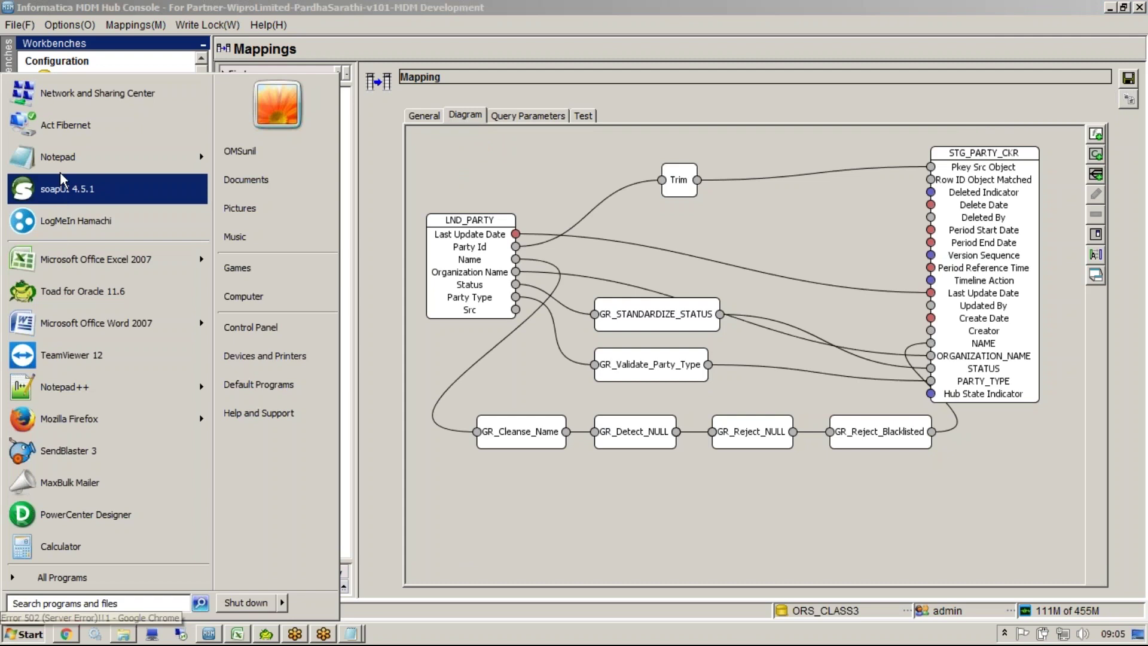
Step: In a new Notepad draft, type 'select *from C_LND_PARTY' and a WHERE line
{"action": "left_click", "coordinate": [60, 159]}
{"action": "left_click_drag", "start_coordinate": [313, 160], "coordinate": [436, 445]}
{"action": "type", "text": "select ("}
{"action": "key", "text": "BackSpace"}
{"action": "type", "text": "*from "}
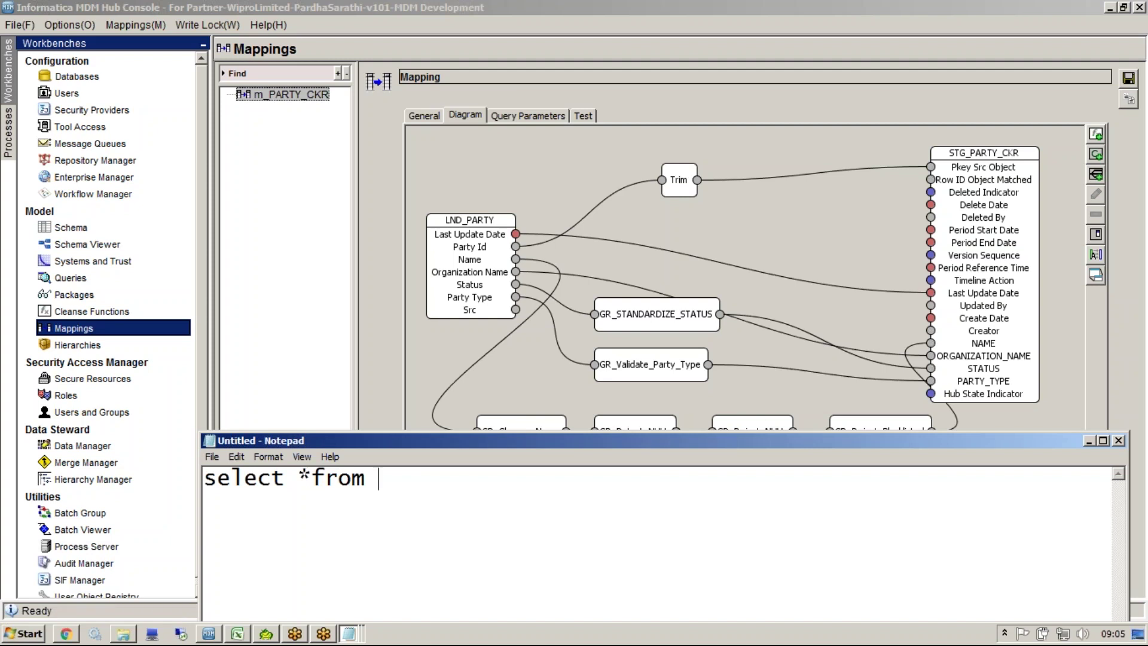
{"action": "type", "text": "C_LND_P"}
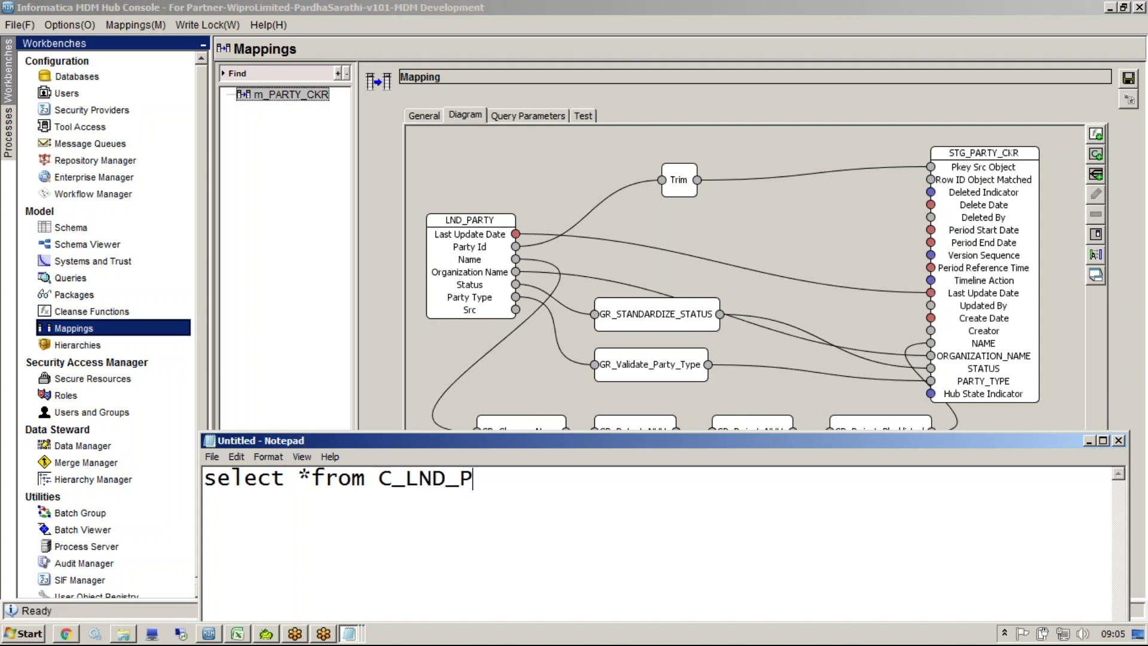
{"action": "type", "text": "ARTY"}
{"action": "key", "text": "Return"}
{"action": "type", "text": "WHERE"}
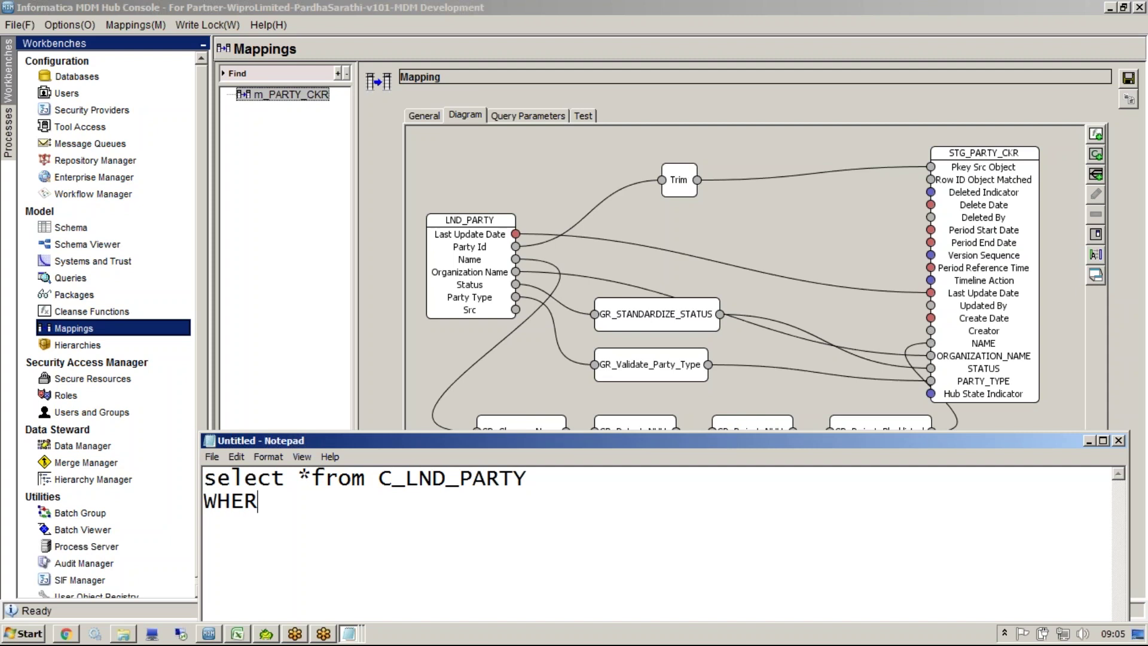
Step: Copy SRC='CKR' from the mapping's query condition and paste it after WHERE
{"action": "left_click", "coordinate": [515, 116]}
{"action": "left_click_drag", "start_coordinate": [468, 222], "coordinate": [308, 175]}
{"action": "key", "text": "alt+Tab"}
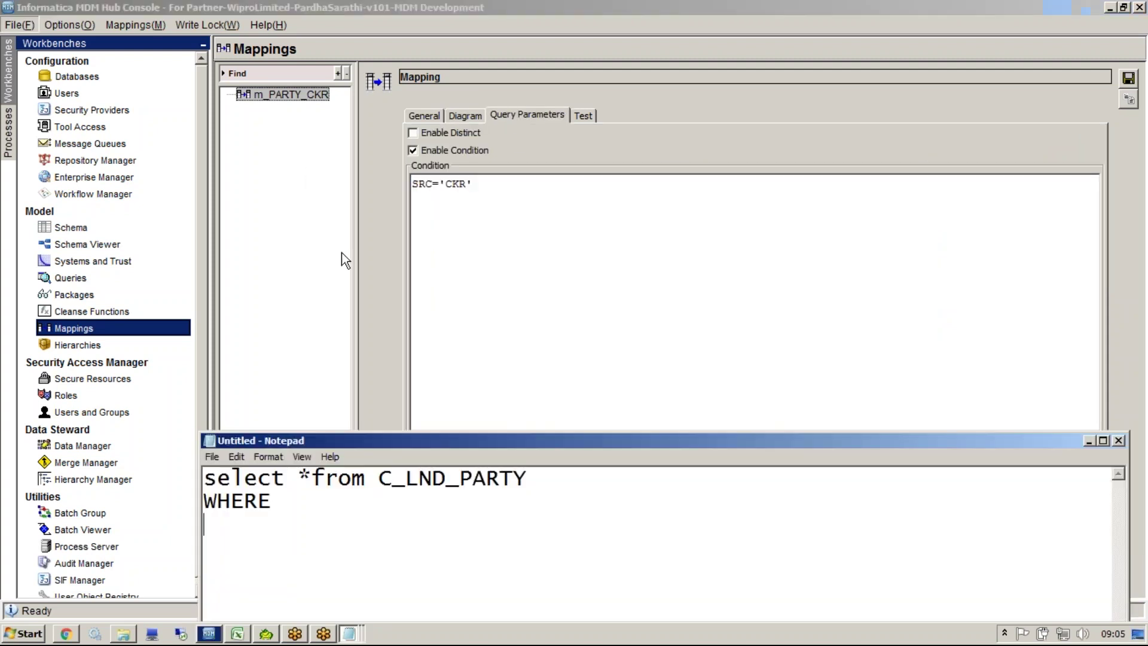
{"action": "type", "text": "SRC='CKR'"}
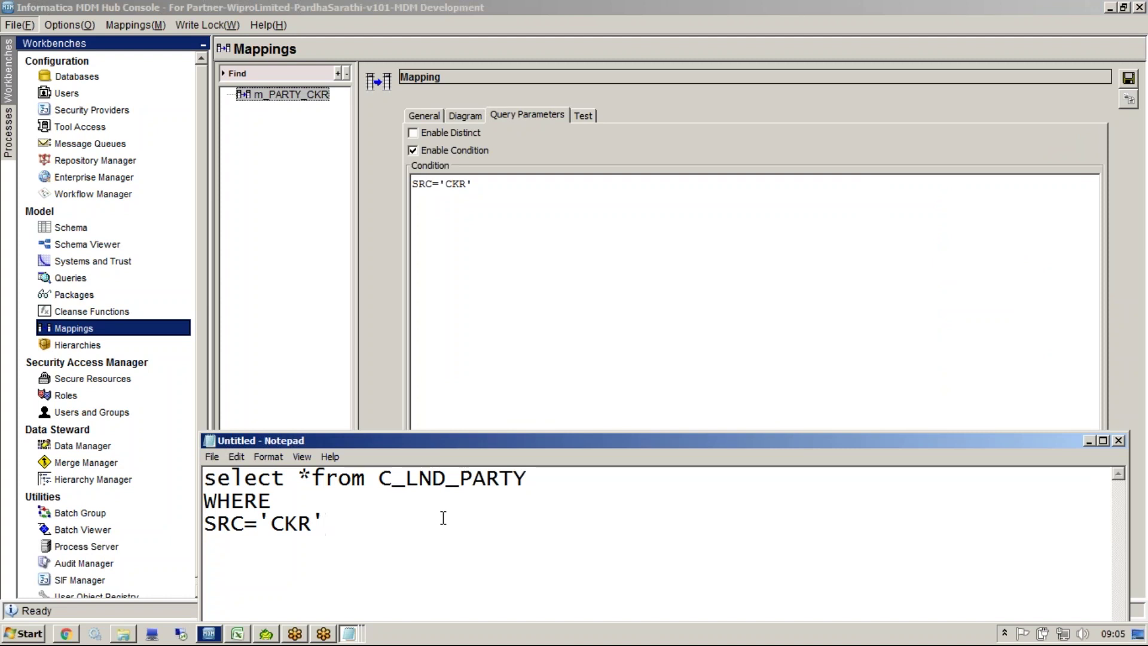
{"action": "left_click_drag", "start_coordinate": [336, 540], "coordinate": [177, 462]}
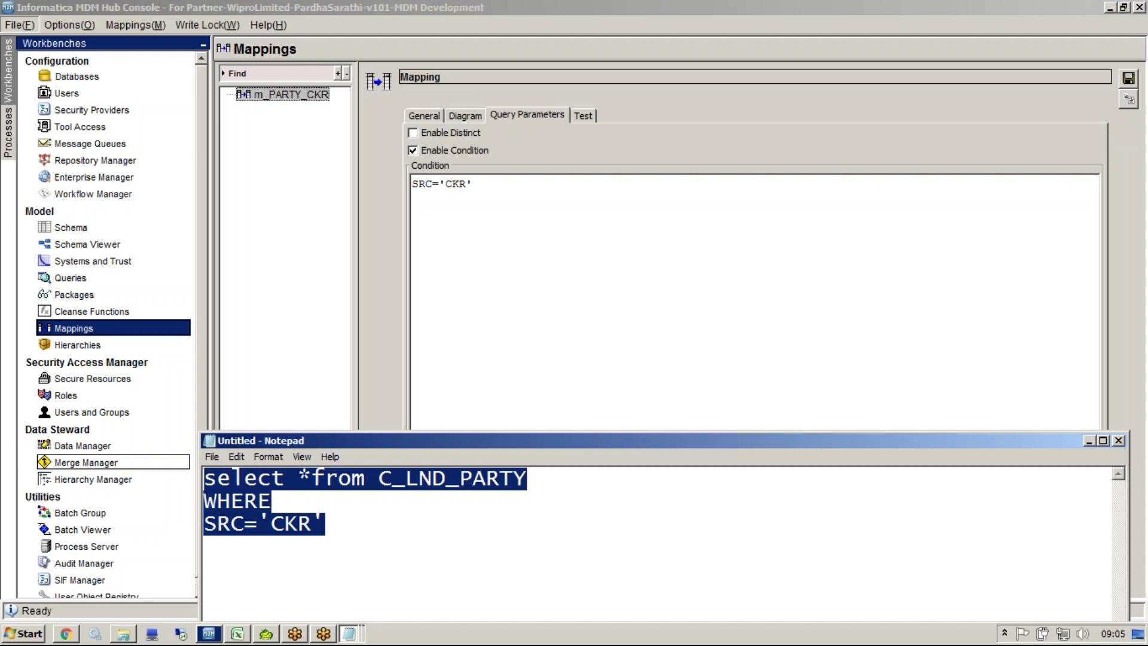
{"action": "left_click", "coordinate": [288, 400]}
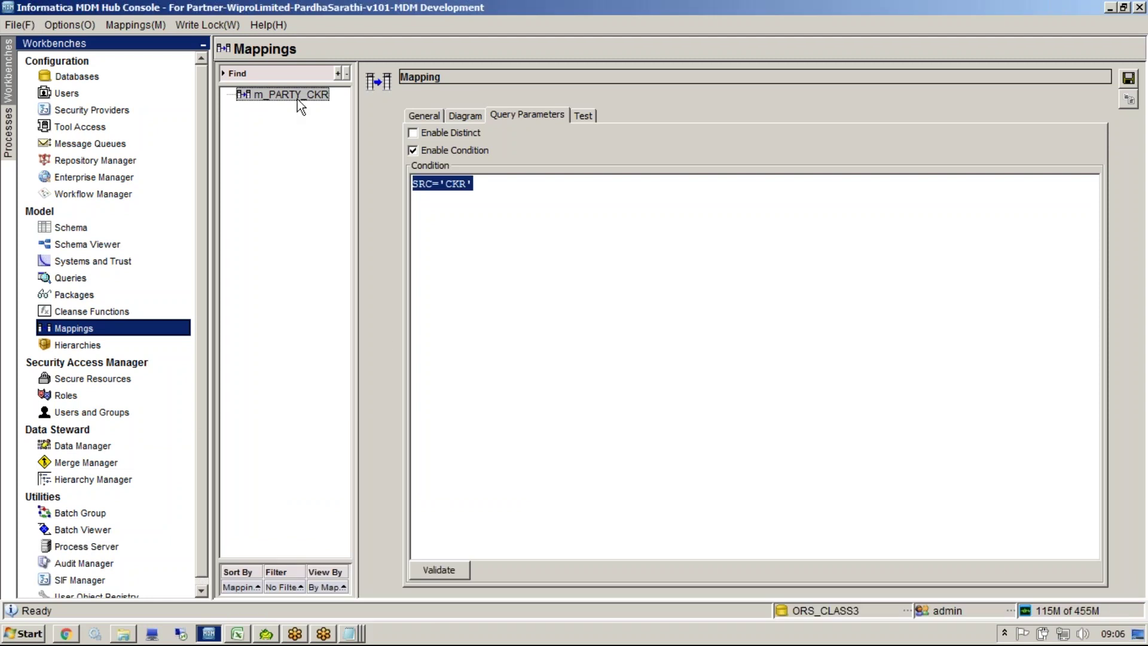
{"action": "left_click", "coordinate": [891, 23]}
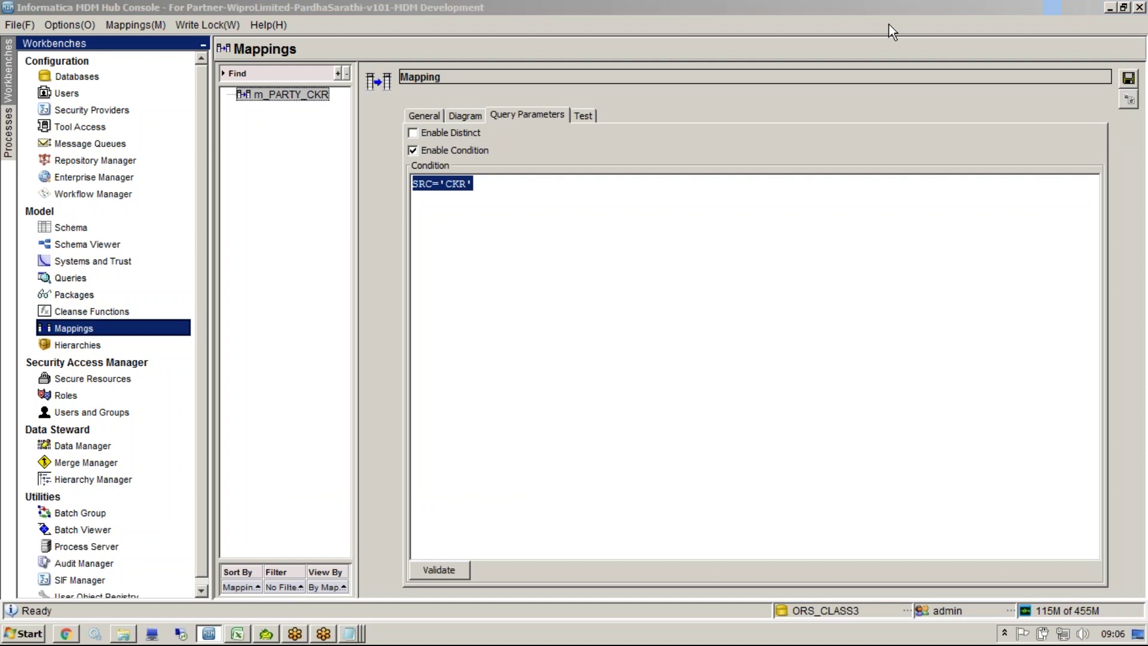
{"action": "left_click", "coordinate": [850, 267]}
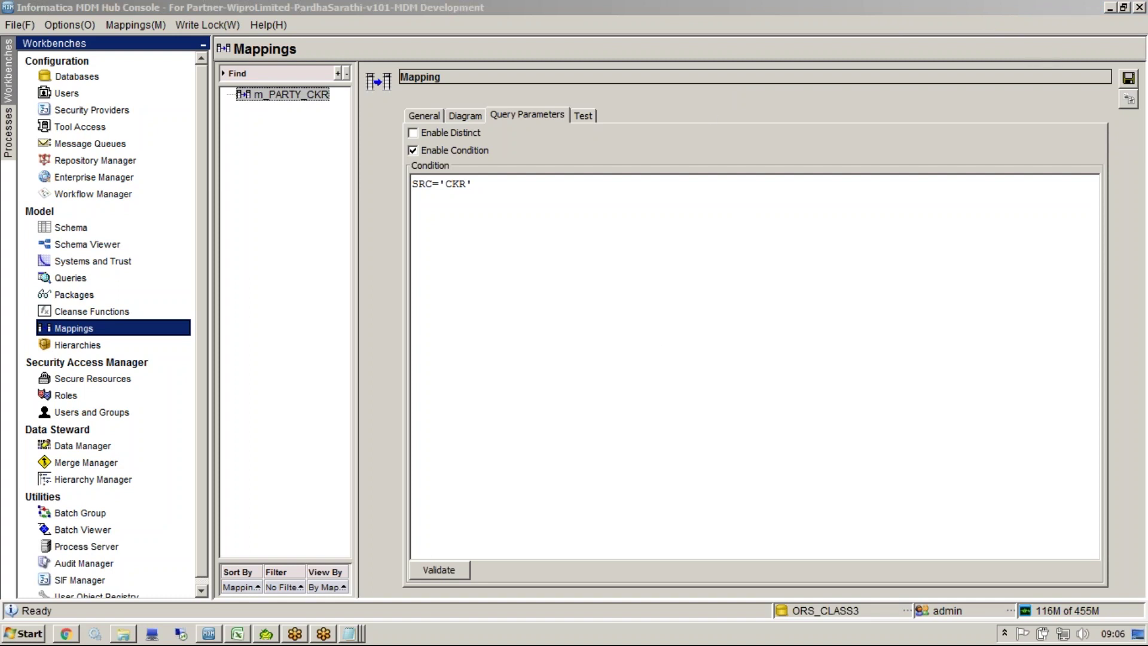
Step: Review the POSTCODE lookup rule in C23 and cell C11, then close the MDM data model workbook
{"action": "left_click", "coordinate": [238, 633]}
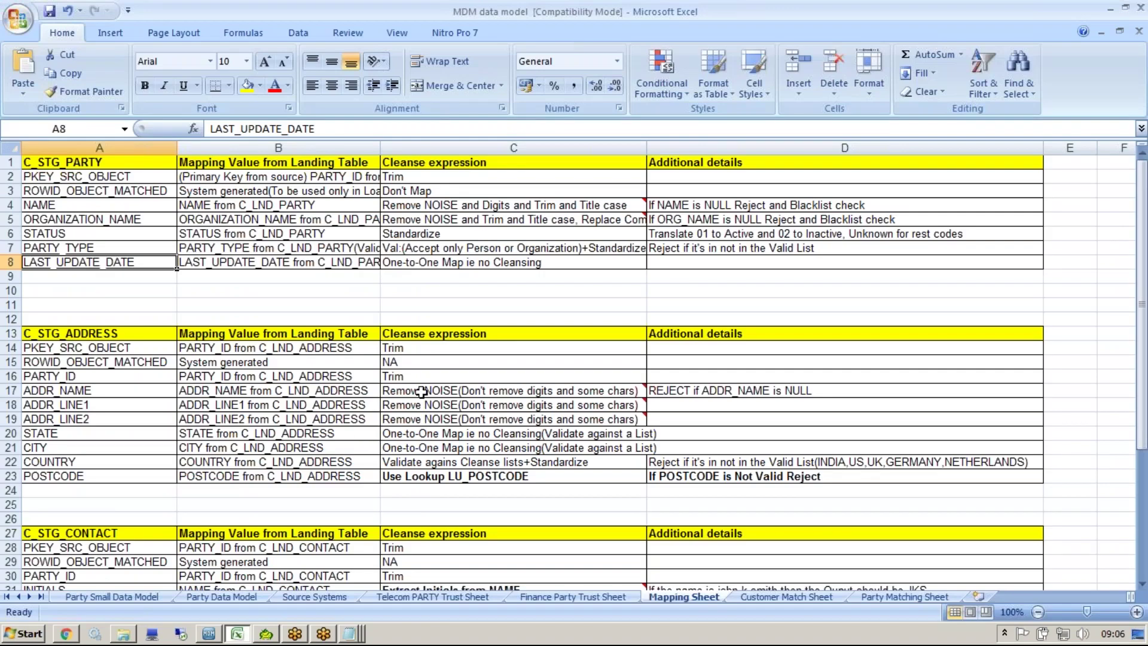
{"action": "left_click", "coordinate": [426, 476]}
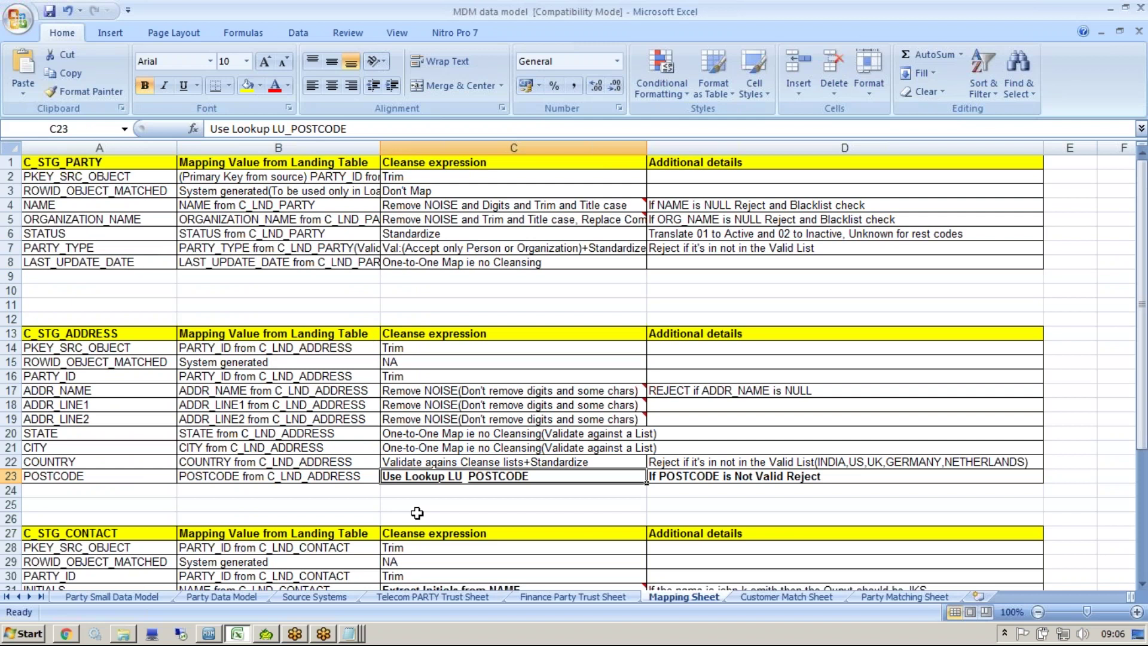
{"action": "left_click", "coordinate": [400, 303]}
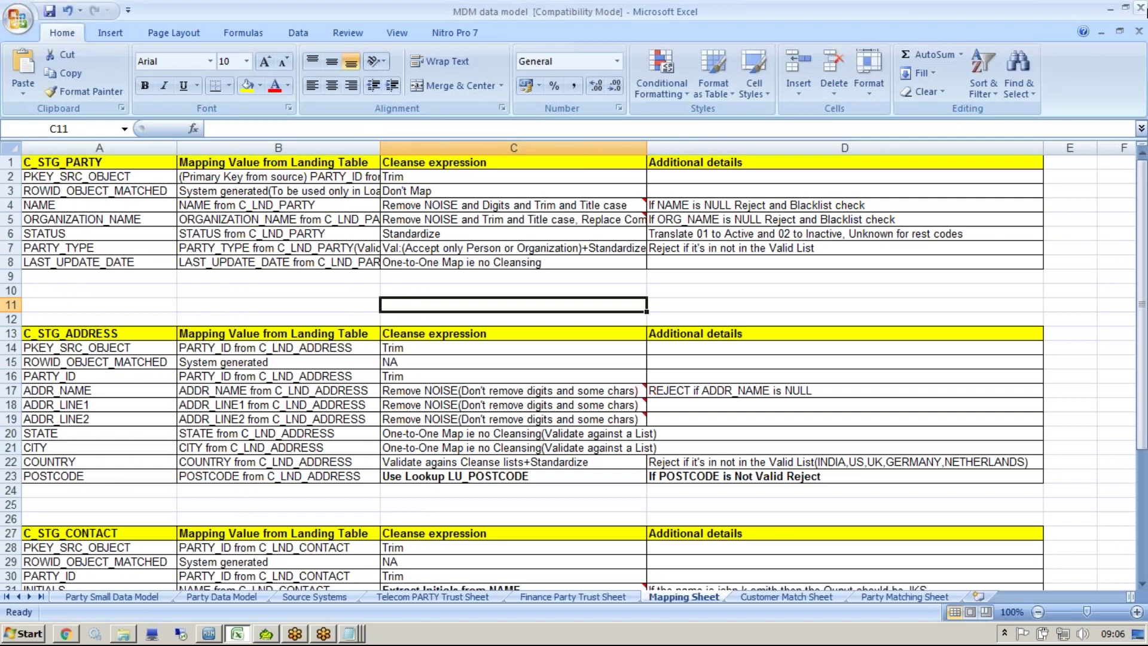
{"action": "left_click", "coordinate": [1139, 31]}
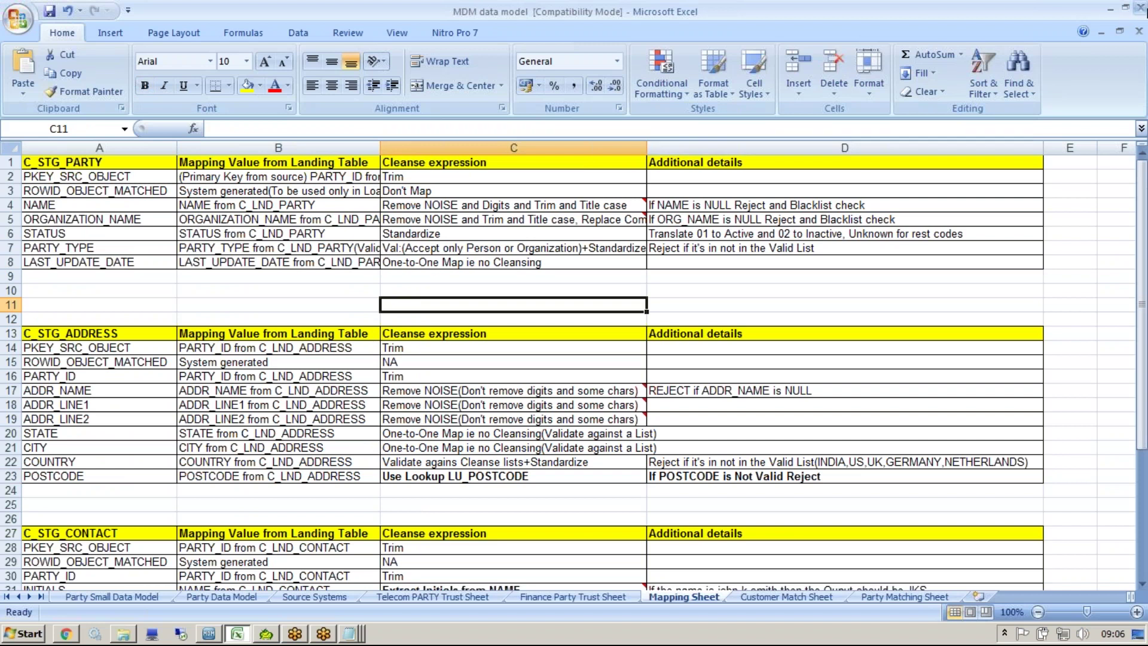